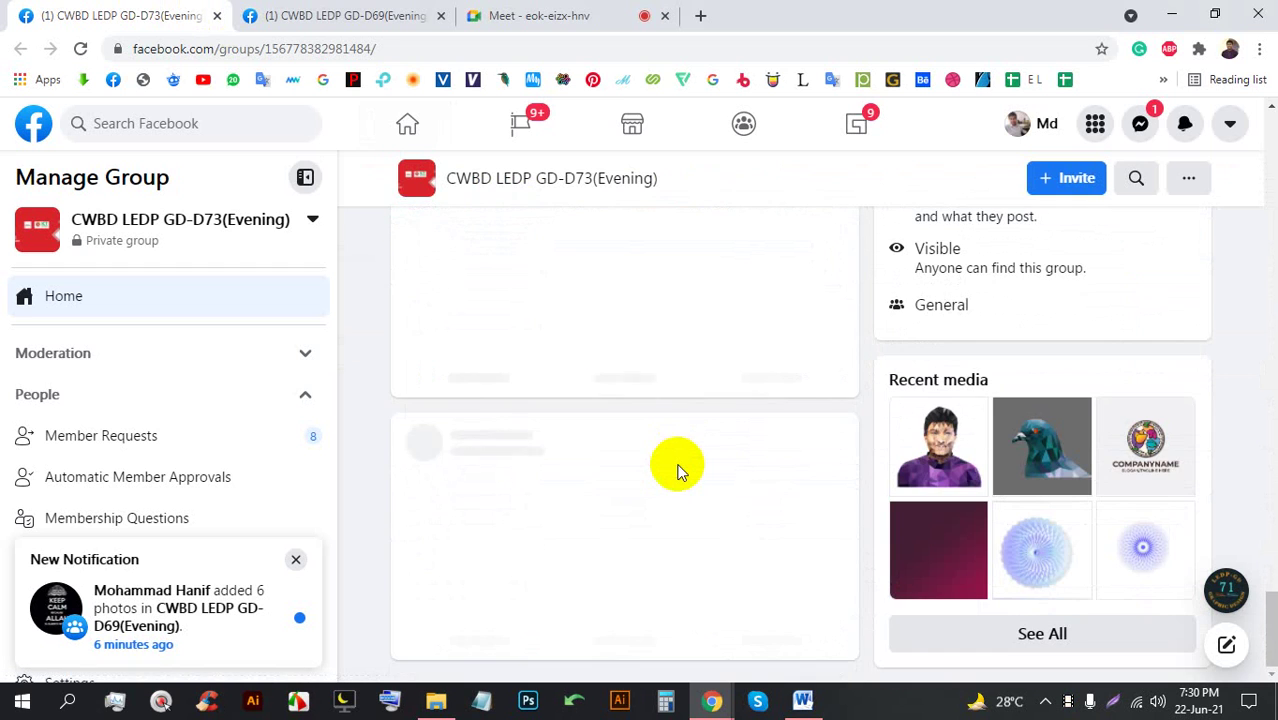
Open the gold-ringed Night Breed wolf logo photo posted in the CWBD LEDP GD-D69(Evening) group
left_click(322, 15)
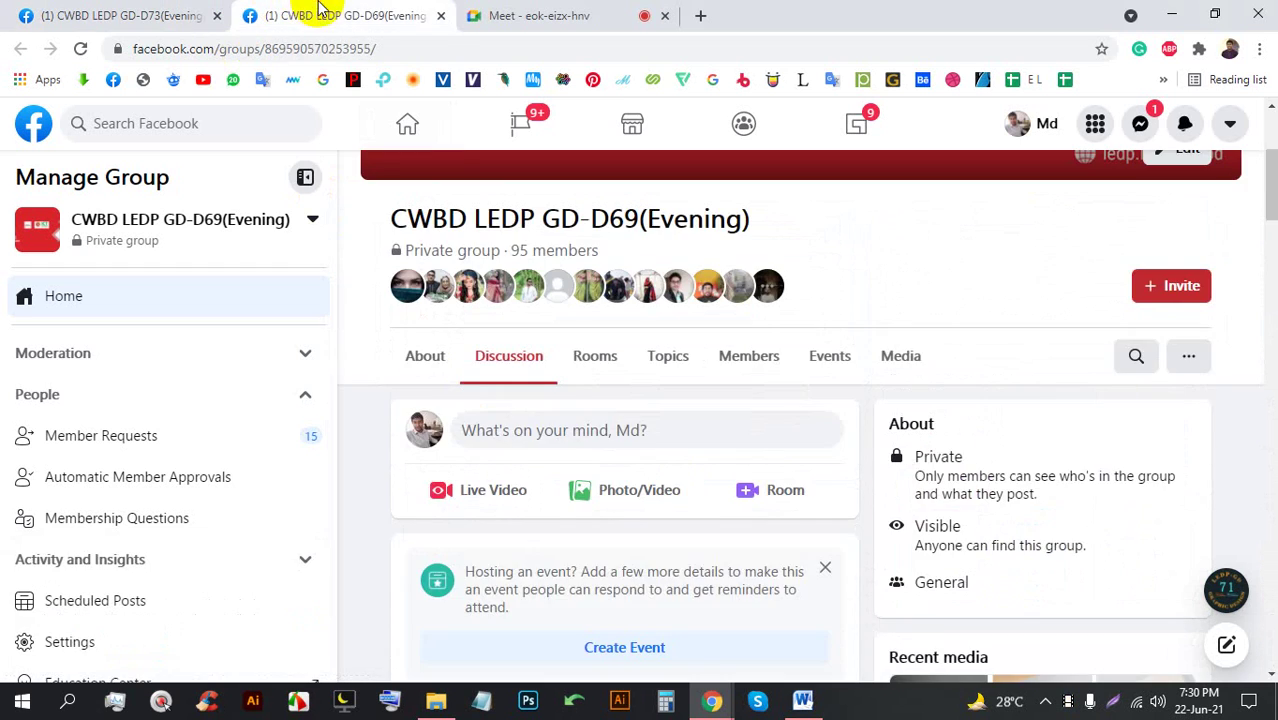
scroll(565, 448, "down", 10)
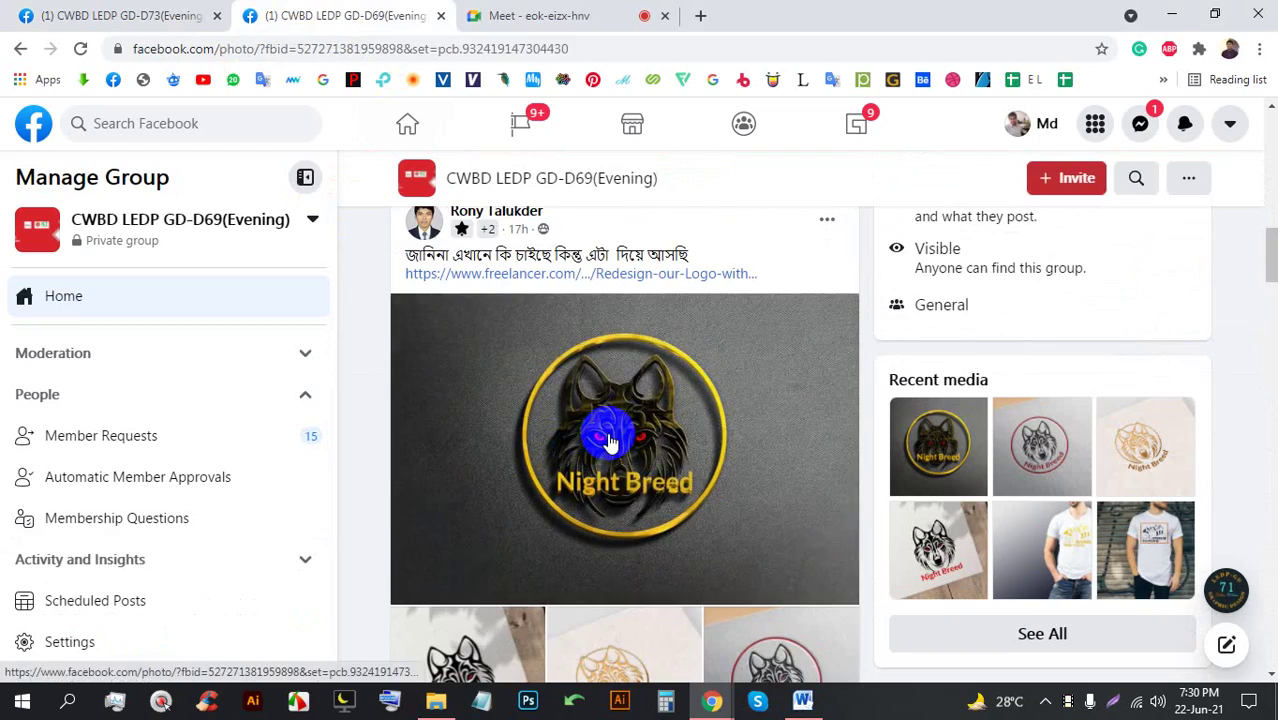
left_click(608, 440)
Switch to the Google Meet call to admit the waiting participant, and return to the Facebook logo photo
left_click(540, 15)
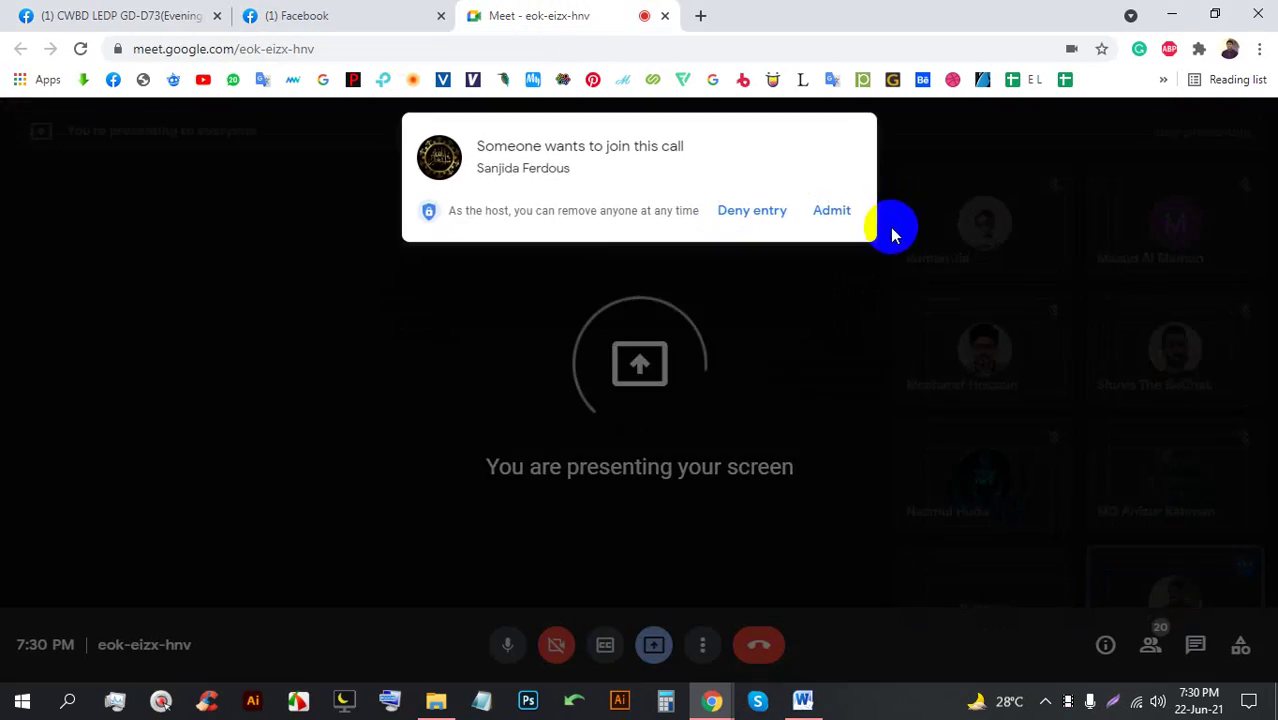
left_click(831, 210)
left_click(415, 15)
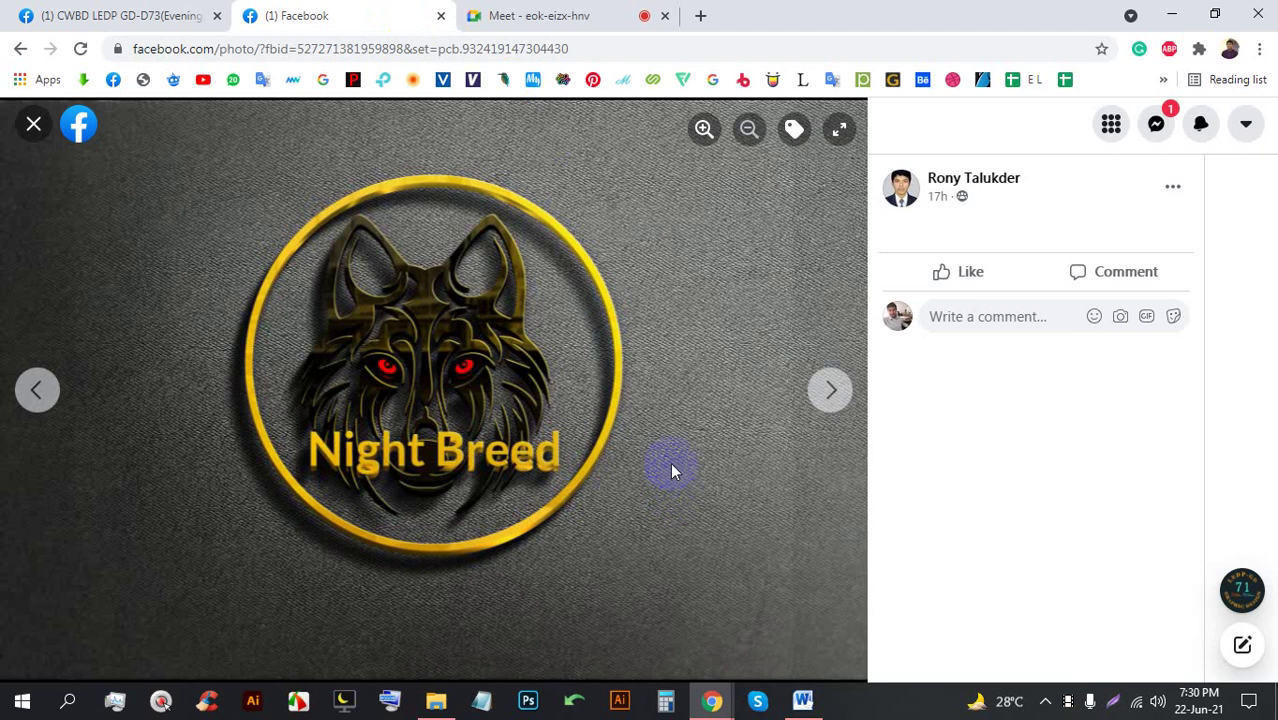
Admit everyone waiting to join the Google Meet call and ignore the screen-mirroring warning
left_click(640, 15)
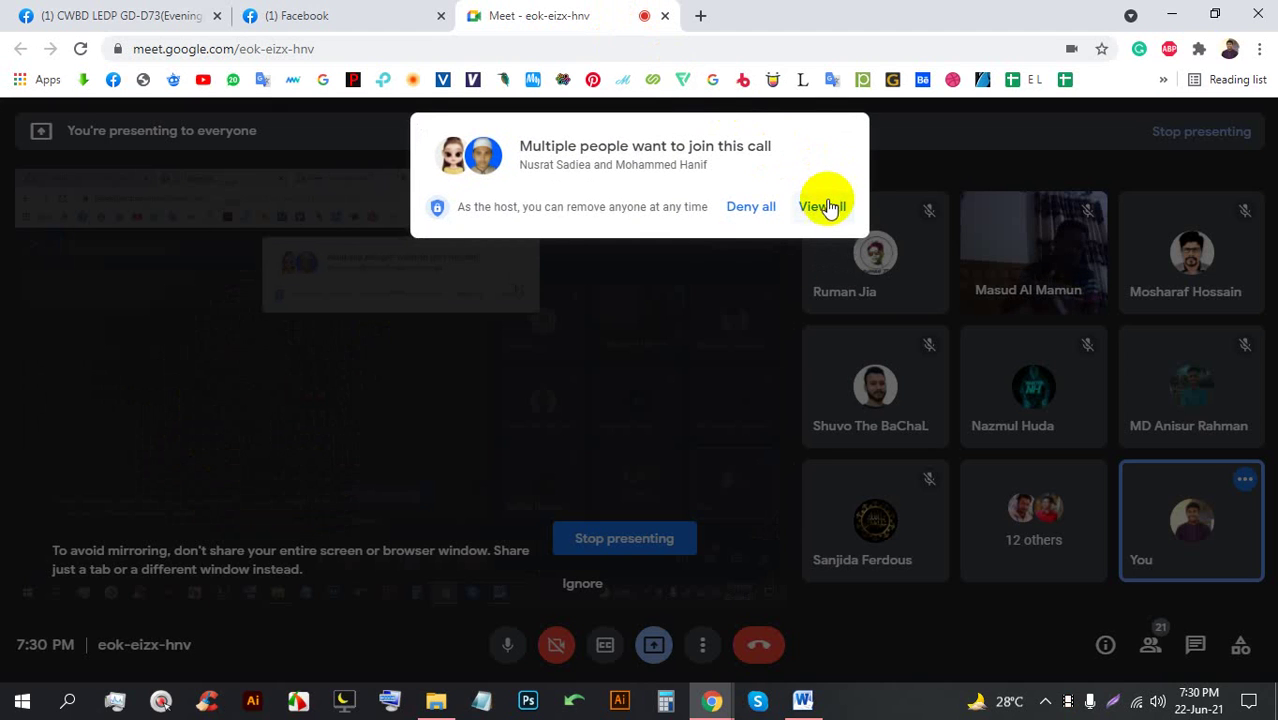
left_click(829, 207)
left_click(810, 328)
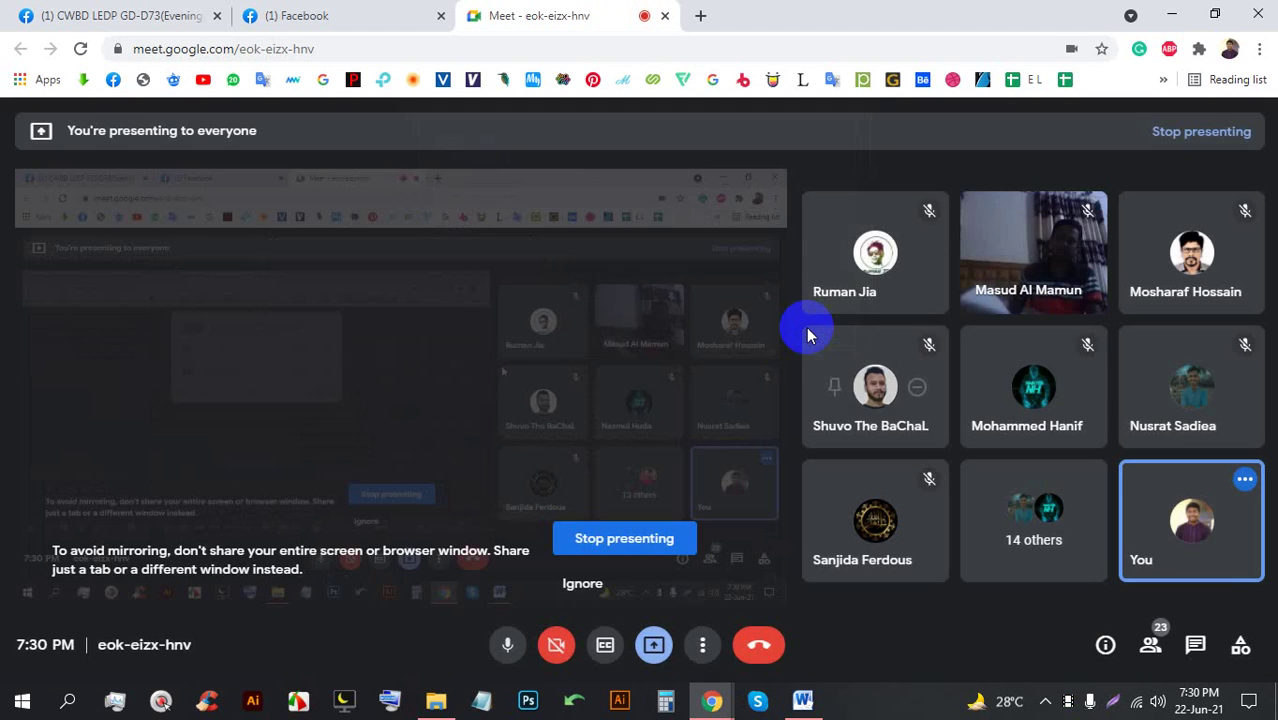
left_click(578, 585)
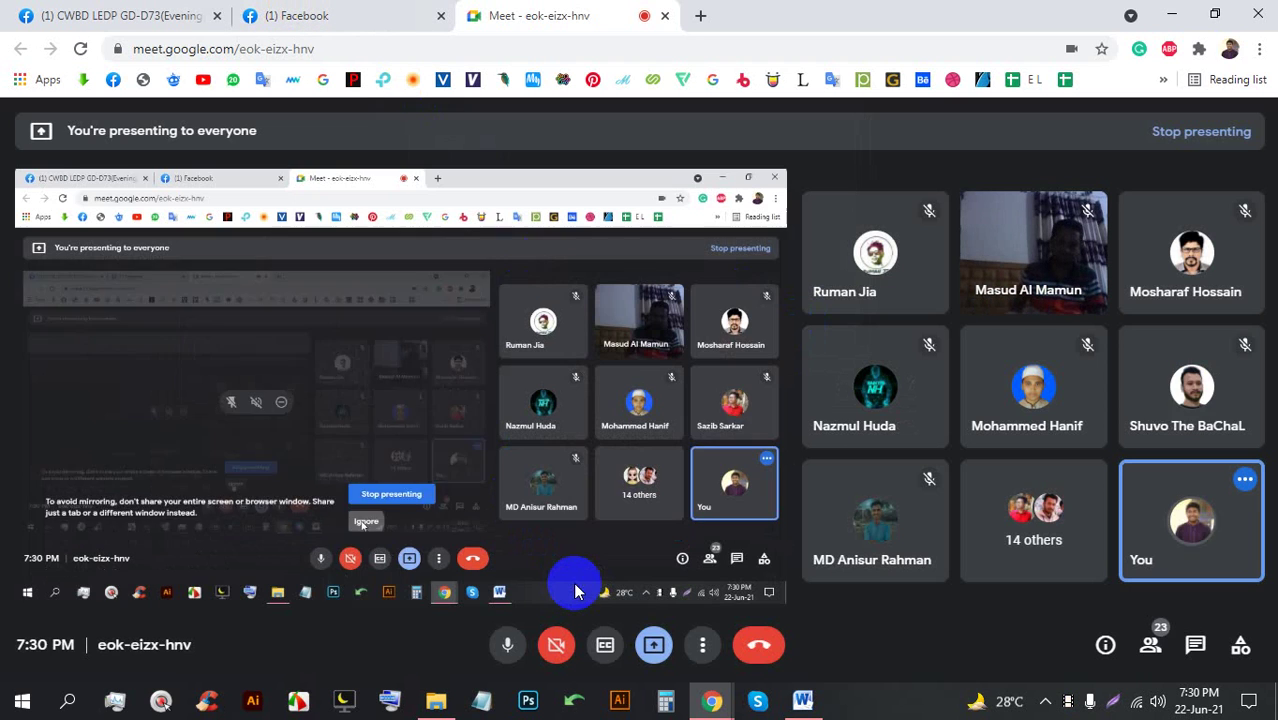
Return to the Facebook photo viewer and browse forward to the gold Night Breed mockup on textured paper
left_click(385, 12)
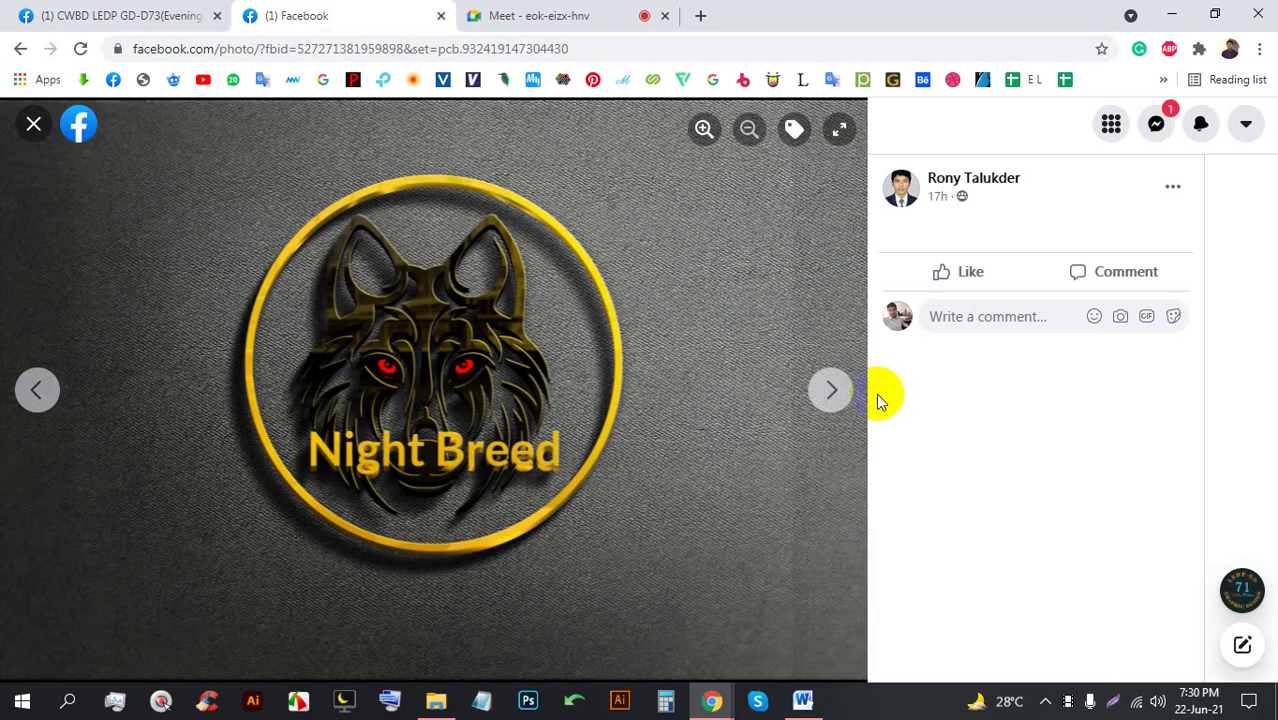
left_click(828, 393)
left_click(828, 393)
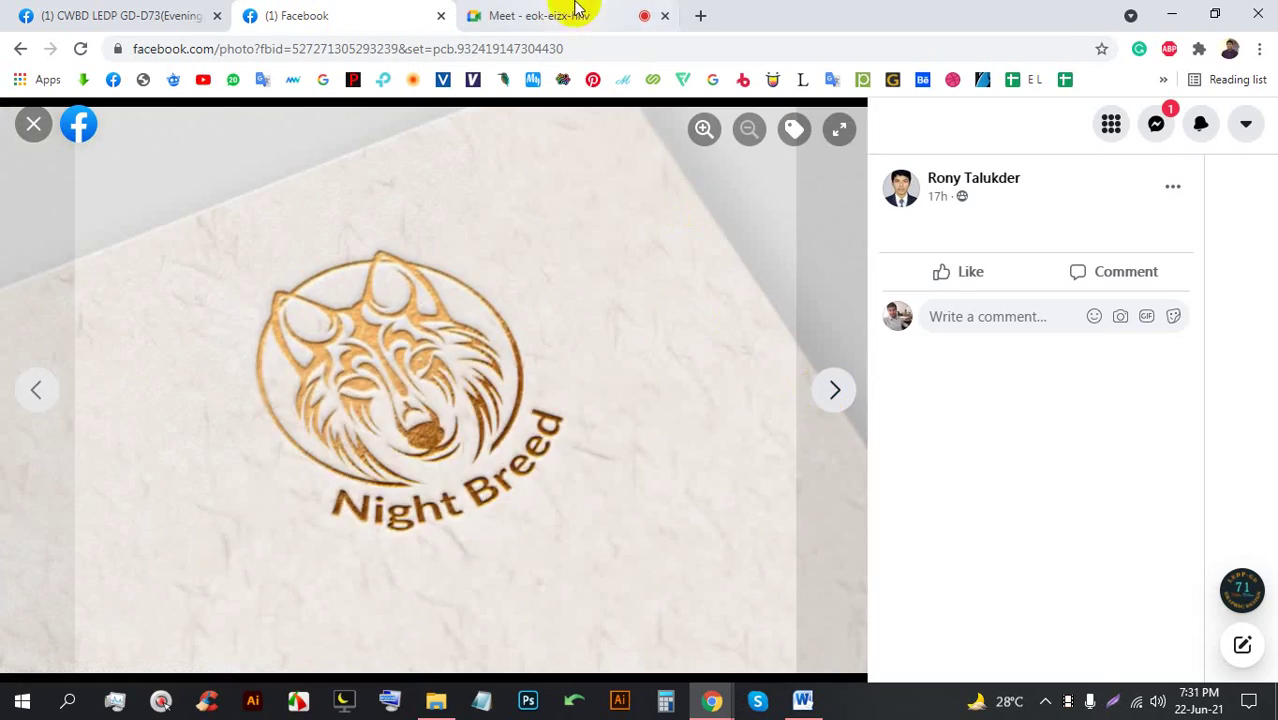
Admit the next waiting participant in Google Meet and send a name as an in-call message to everyone
left_click(571, 14)
left_click(830, 211)
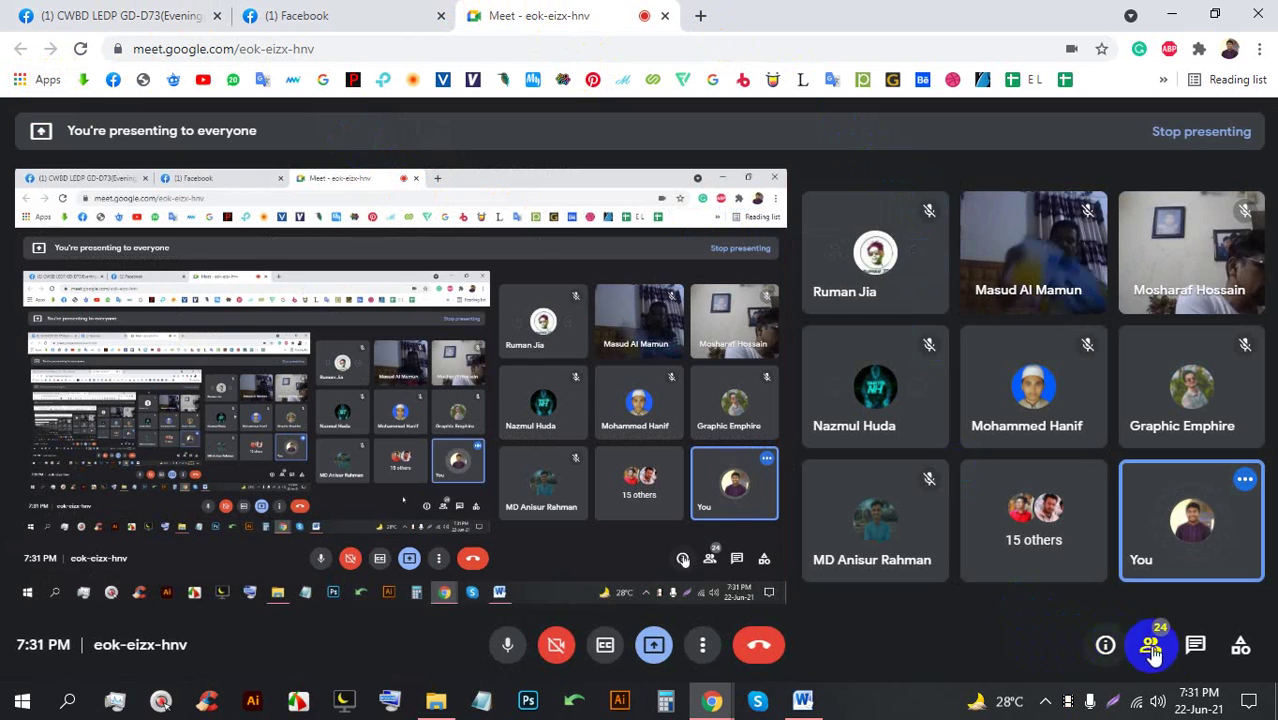
left_click(1200, 652)
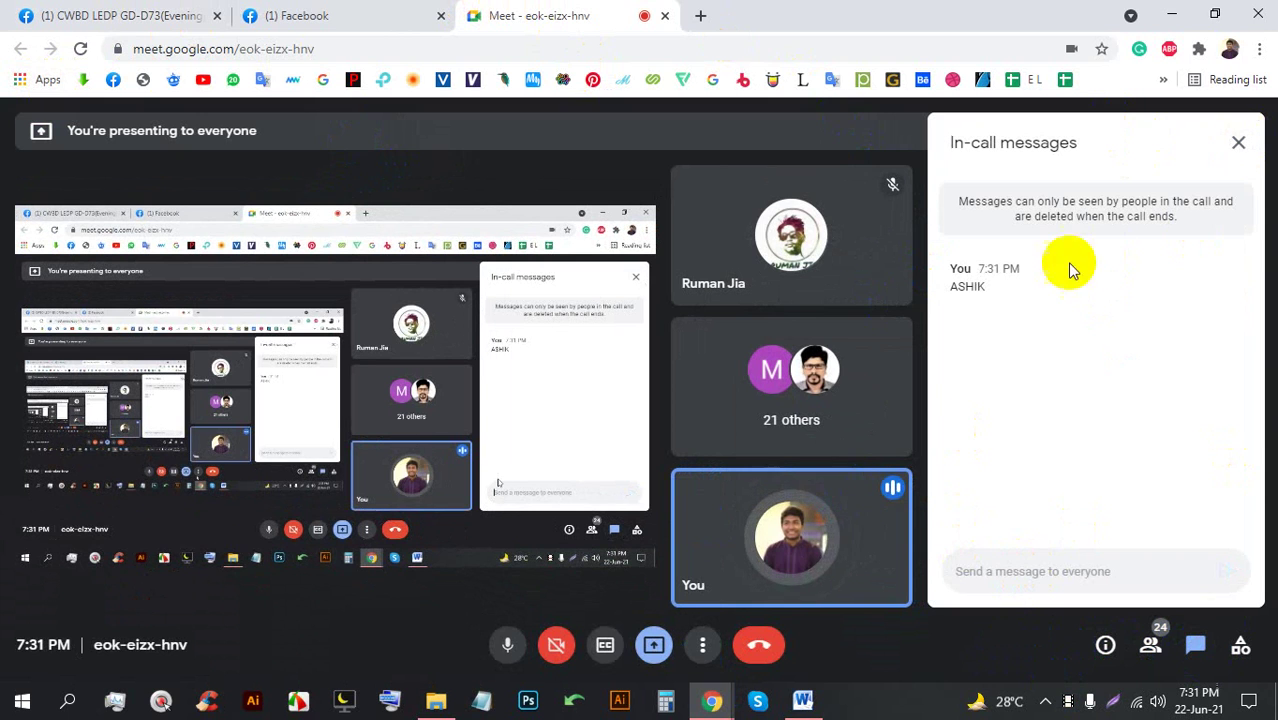
left_click(1238, 143)
Browse the remaining Night Breed logo mockups on Facebook and close the photo viewer
left_click(336, 12)
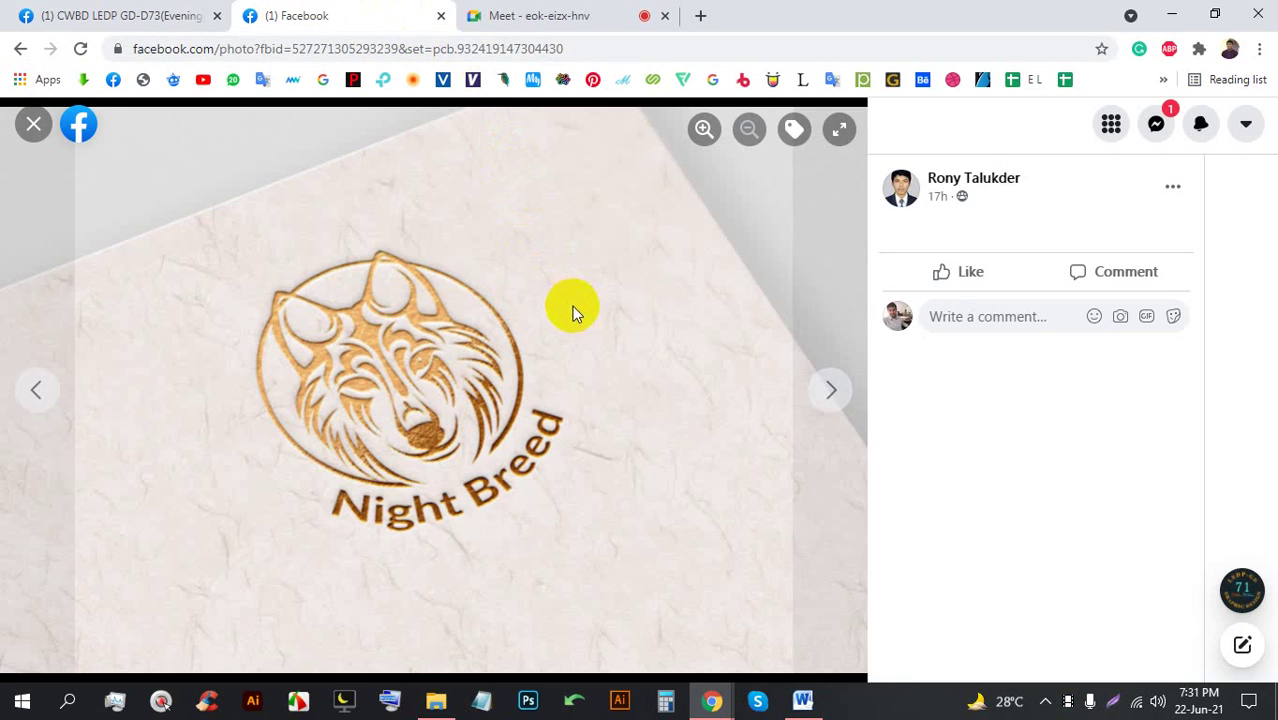
left_click(833, 390)
left_click(834, 391)
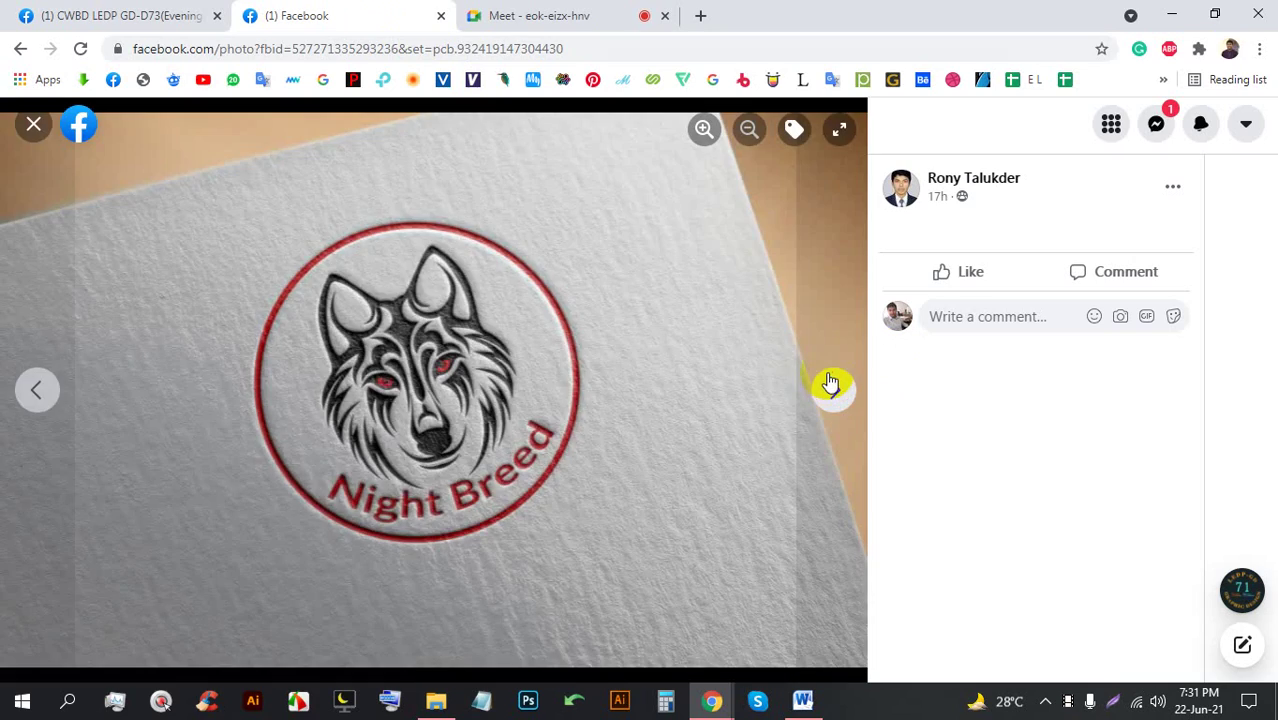
left_click(834, 391)
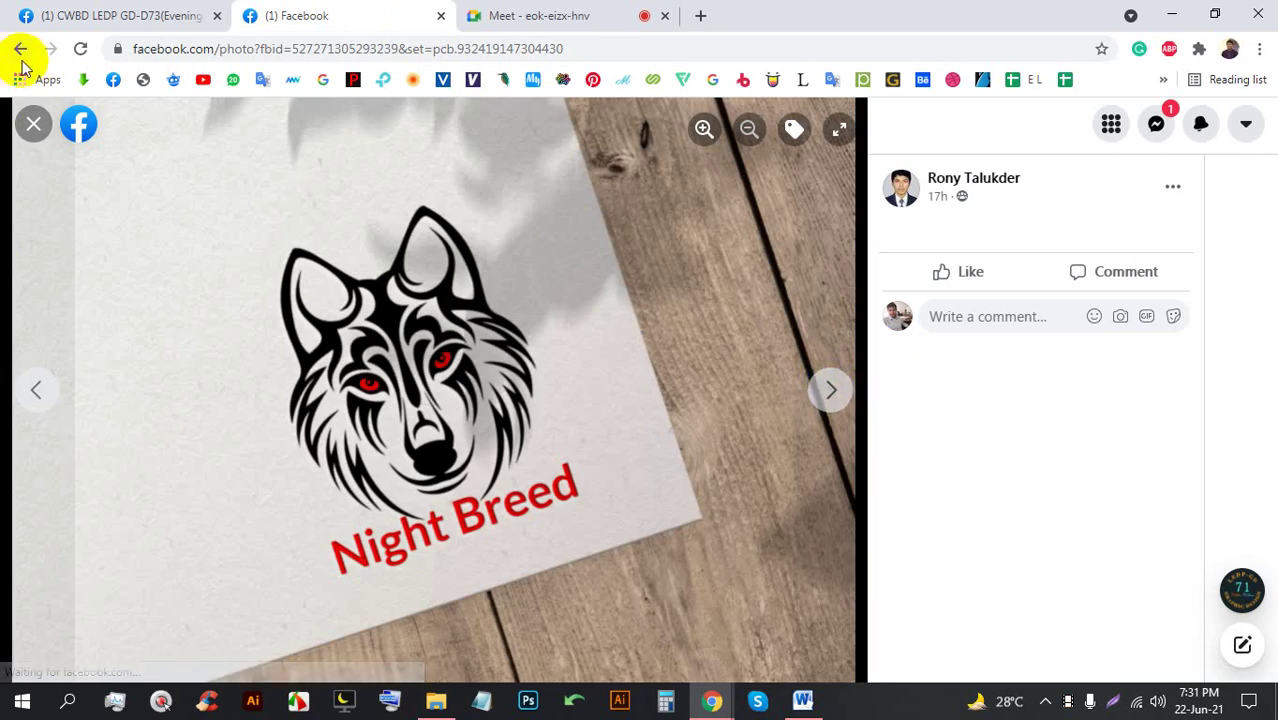
left_click(21, 49)
left_click(33, 124)
View the Everest Base Camp T-shirt mockups in the D69 group's older post and close the photo viewer
scroll(579, 485, "down", 10)
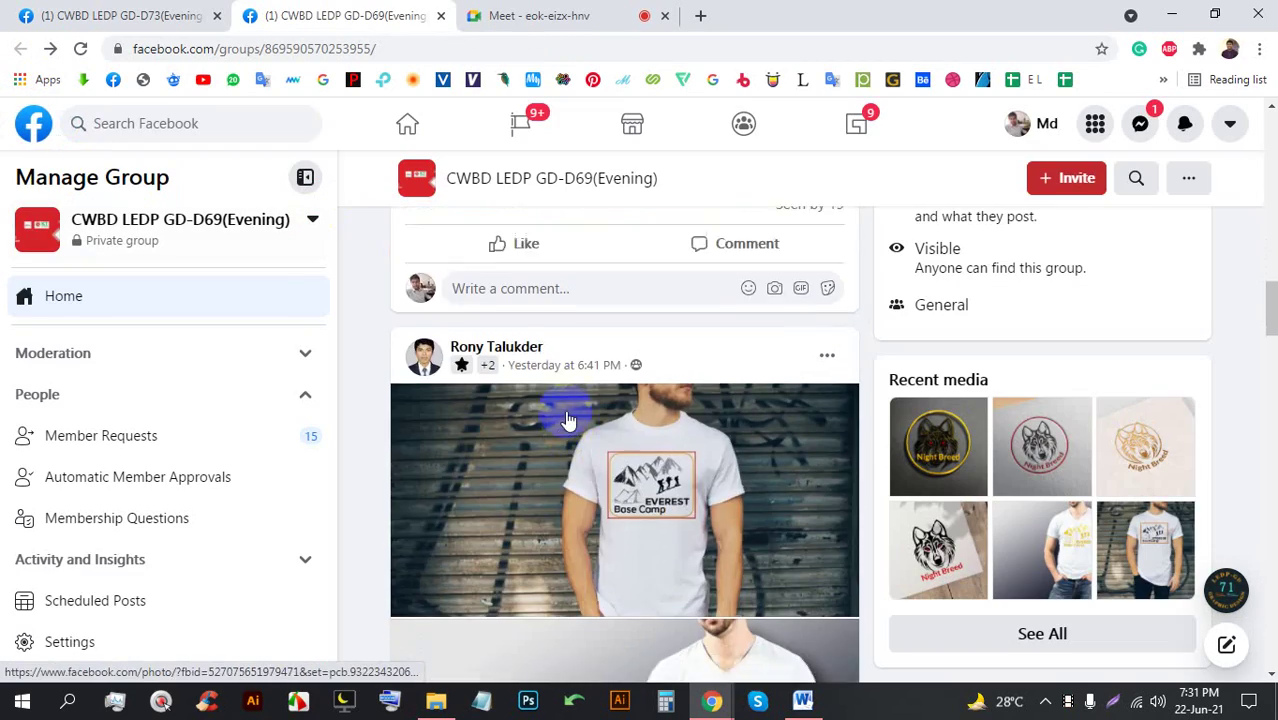
scroll(581, 404, "up", 3)
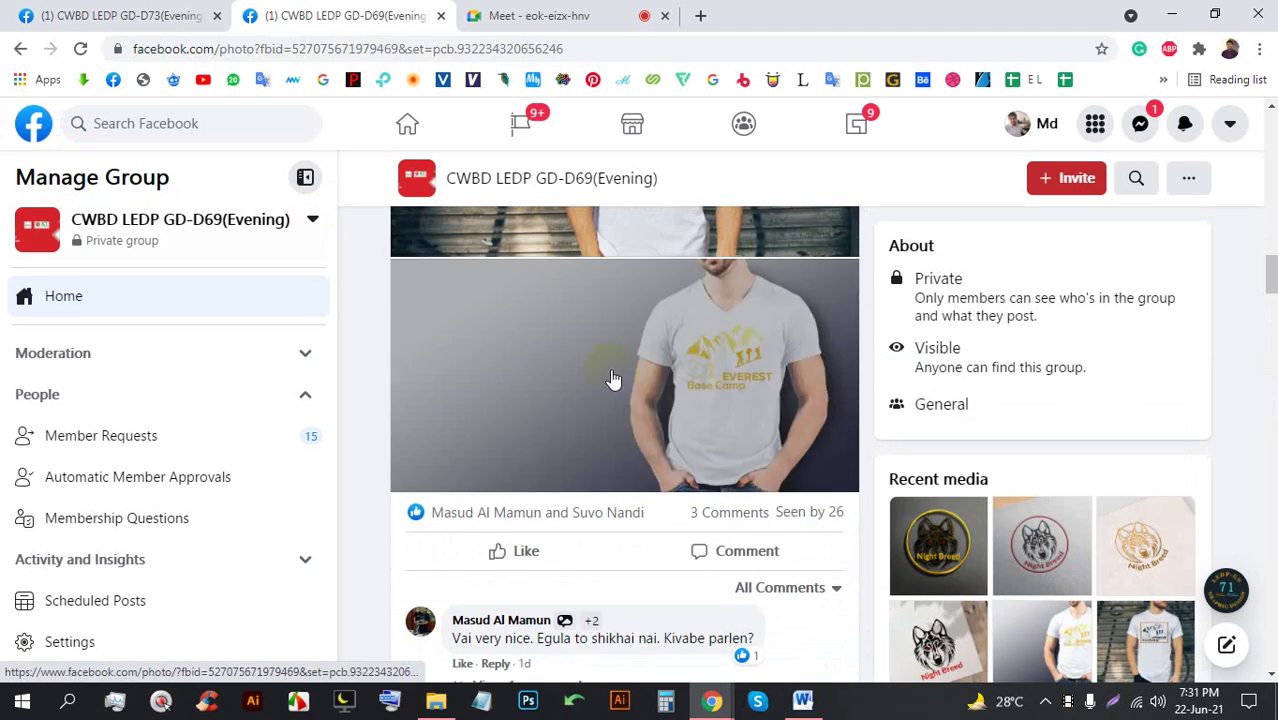
left_click(608, 371)
left_click(33, 392)
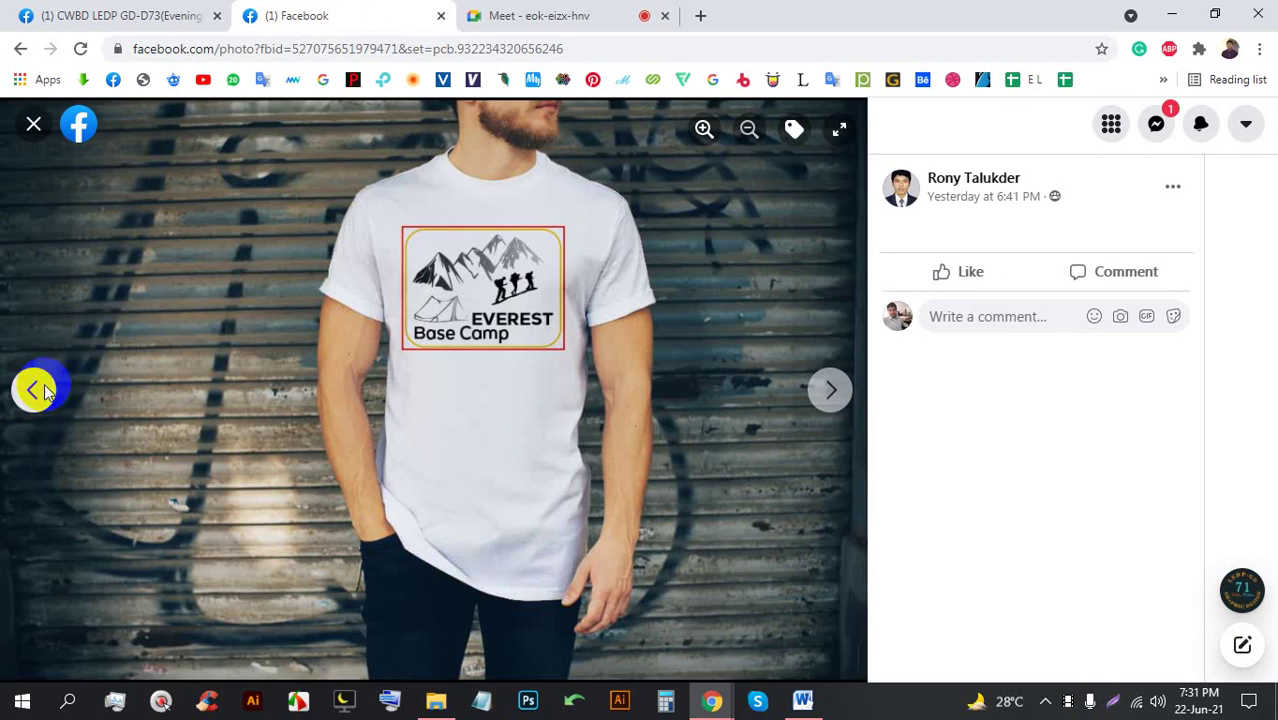
left_click(33, 124)
Switch to the Google Meet call and admit both people waiting to join
left_click(530, 12)
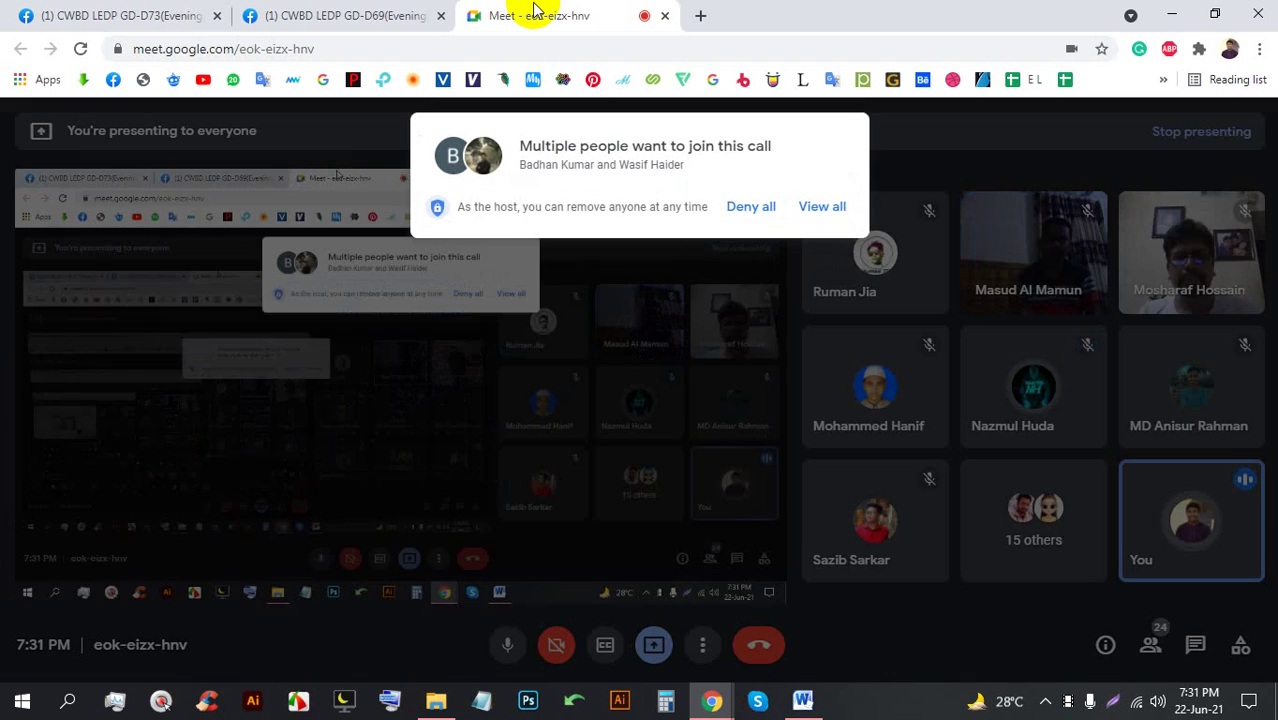
left_click(813, 205)
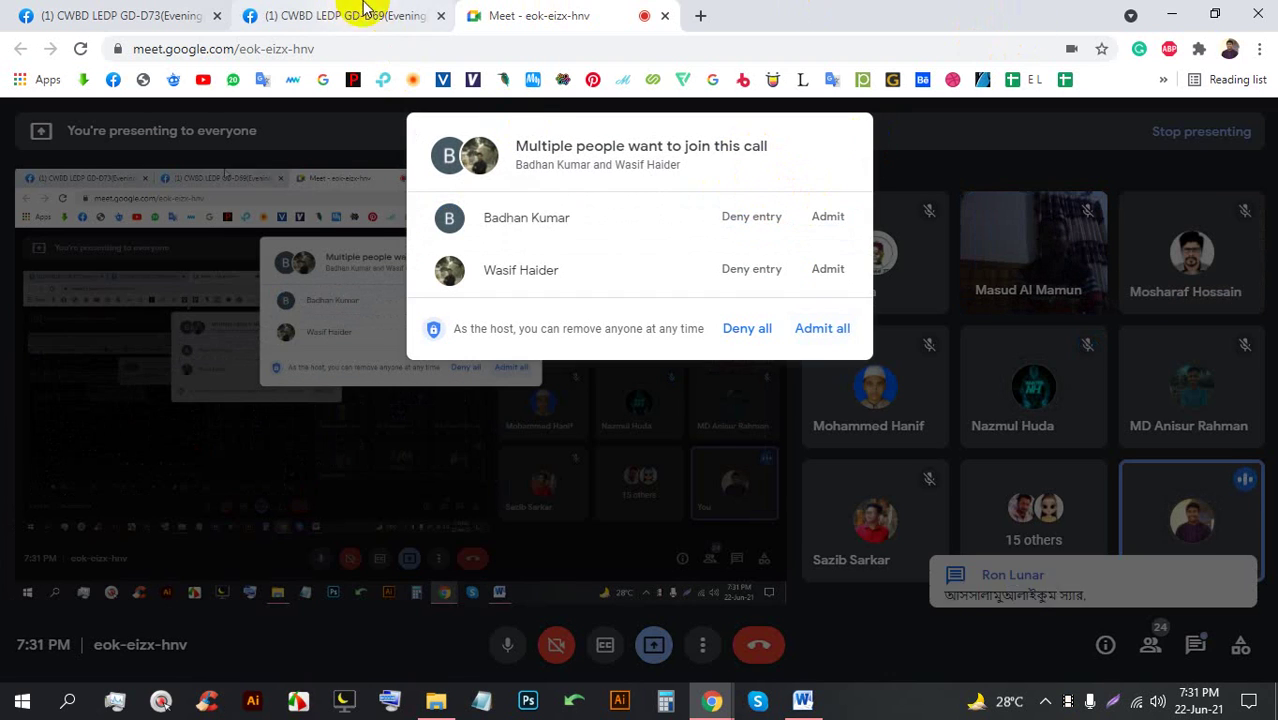
left_click(820, 330)
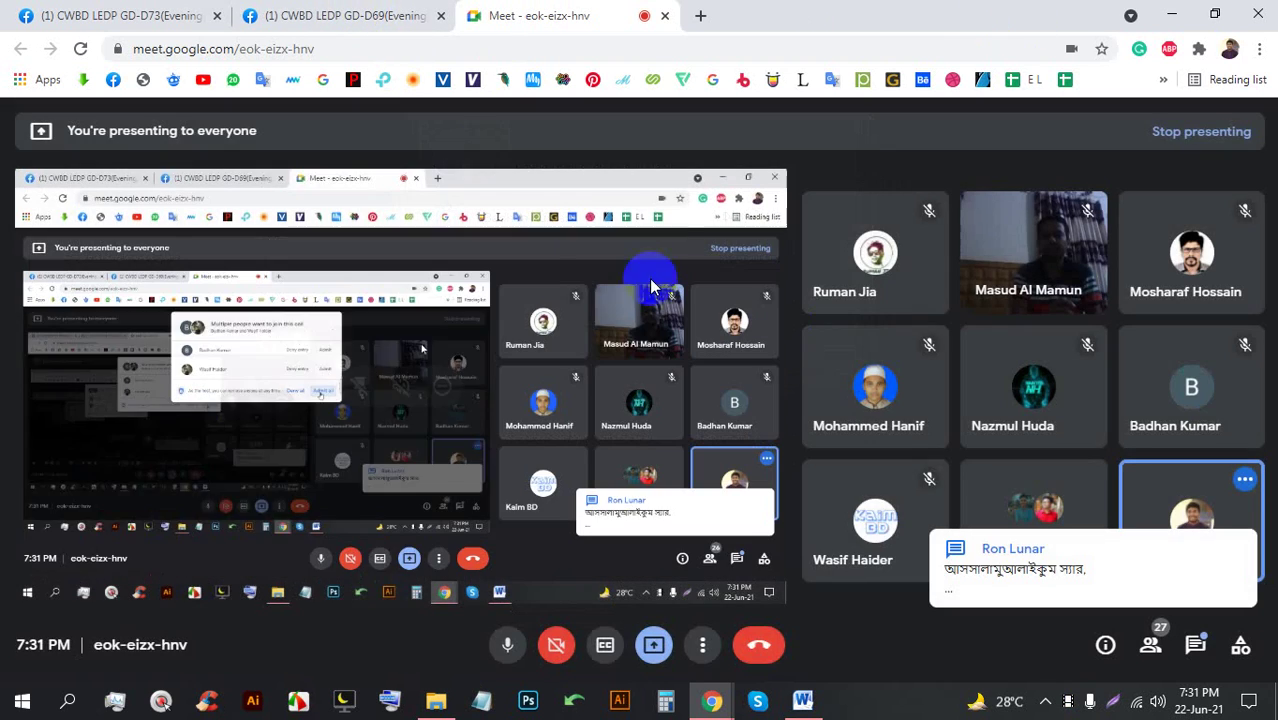
Browse the D69 group post with the Everest V-neck T-shirt and hoodie mockups, and close the viewer
left_click(345, 15)
scroll(672, 373, "down", 3)
scroll(672, 373, "down", 10)
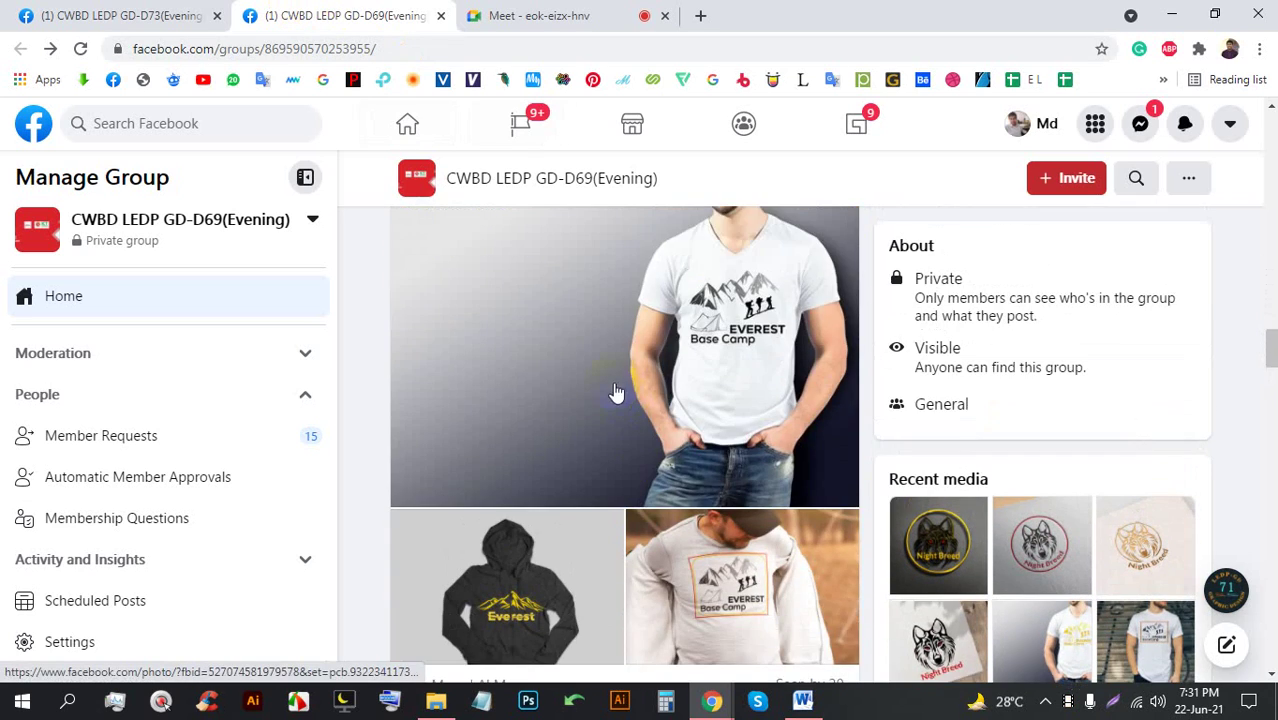
left_click(616, 392)
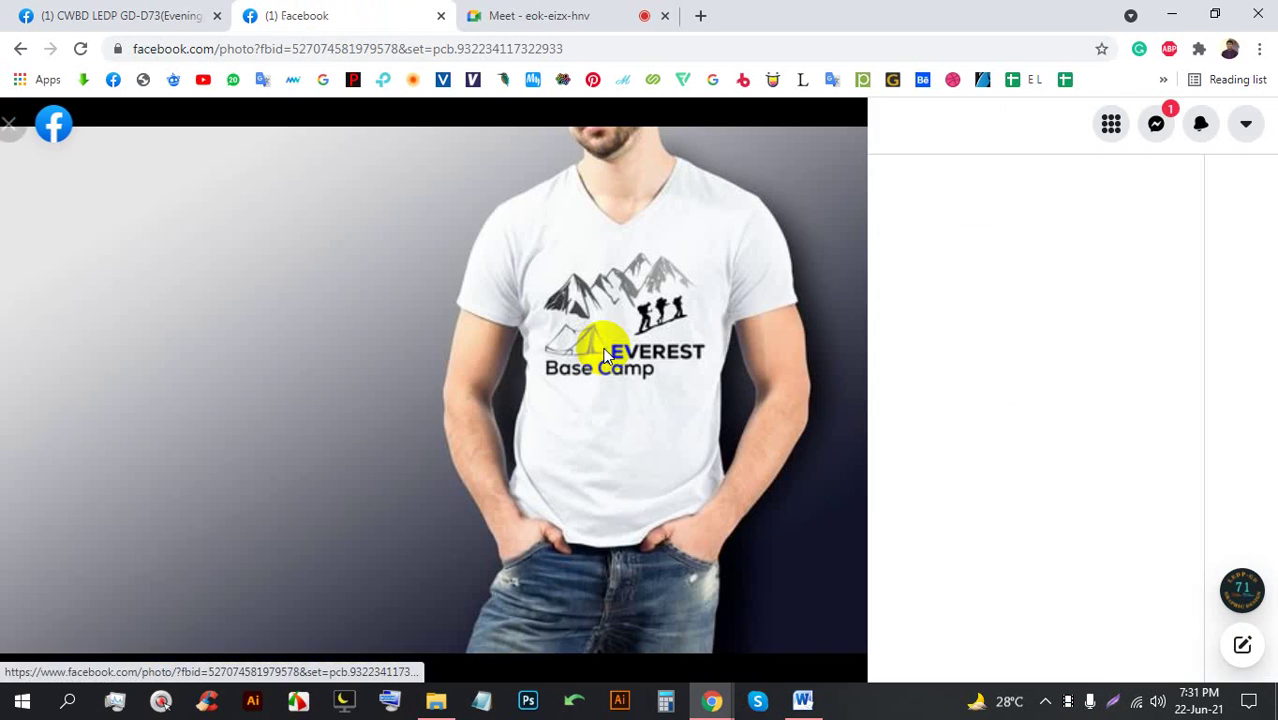
left_click(832, 386)
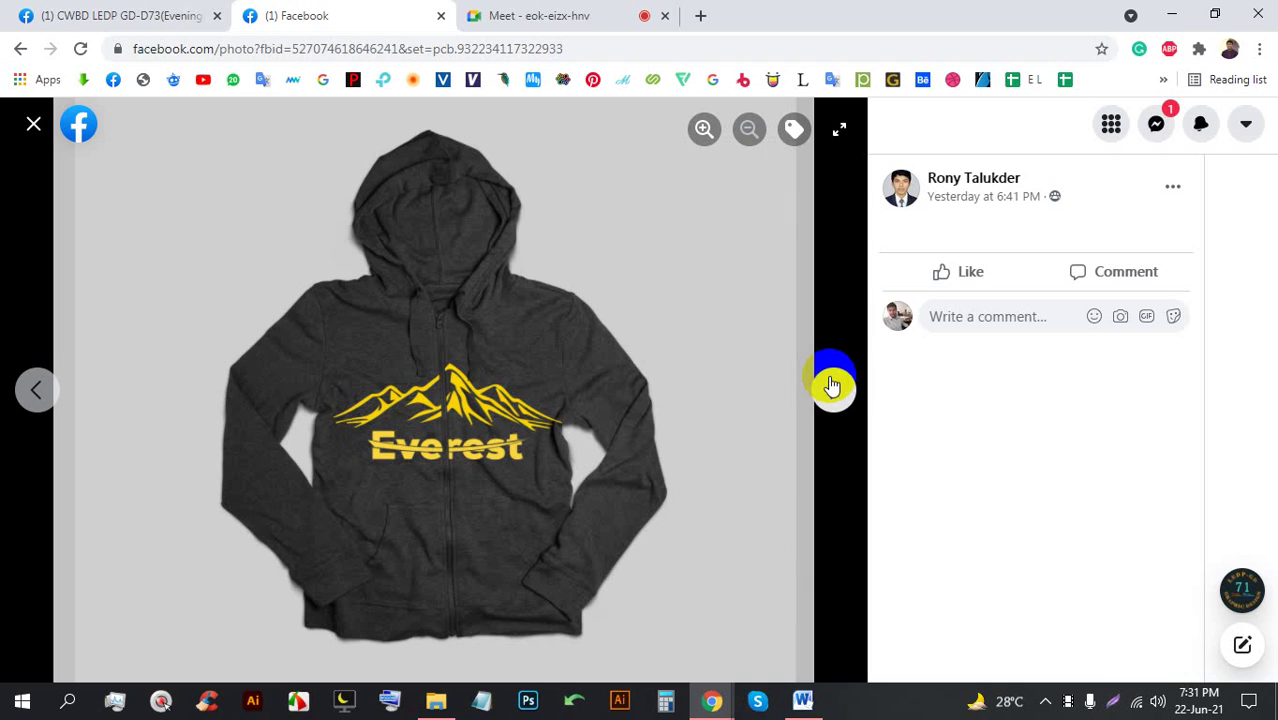
left_click(831, 384)
left_click(830, 390)
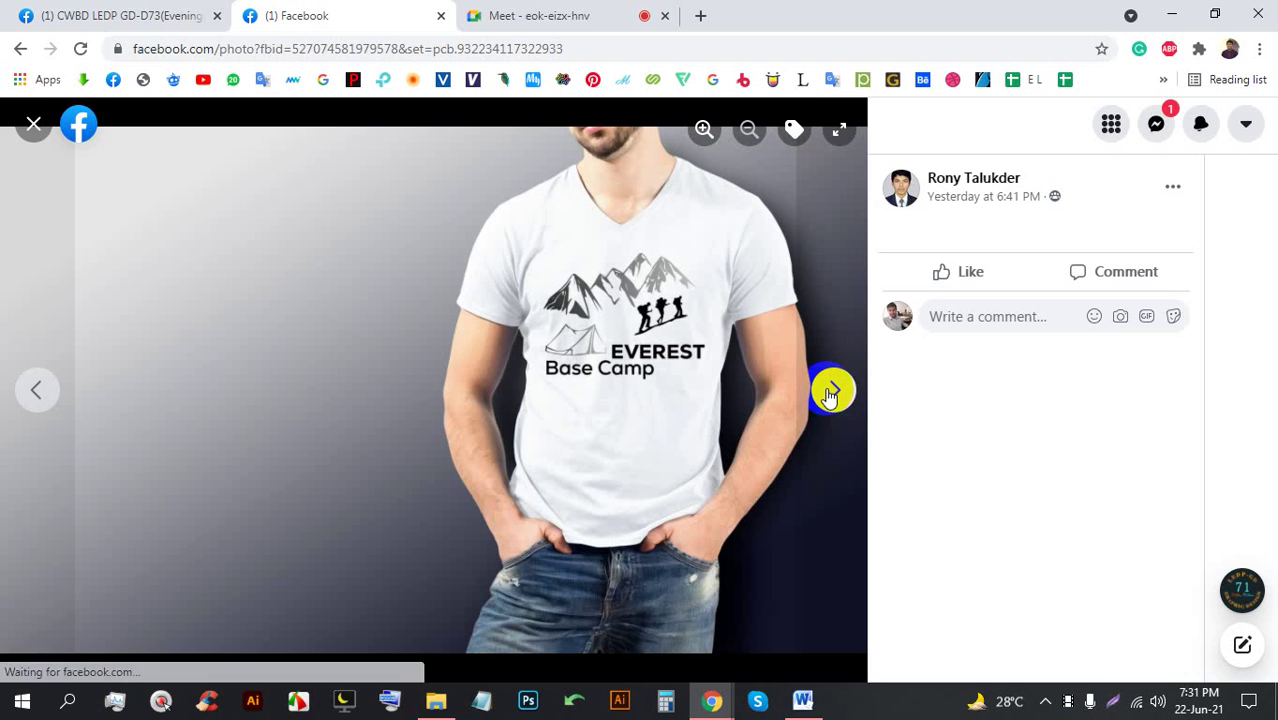
left_click(33, 124)
Look through the older student design posts in the D69 group feed, down to the LEDP Cola design
scroll(555, 432, "down", 5)
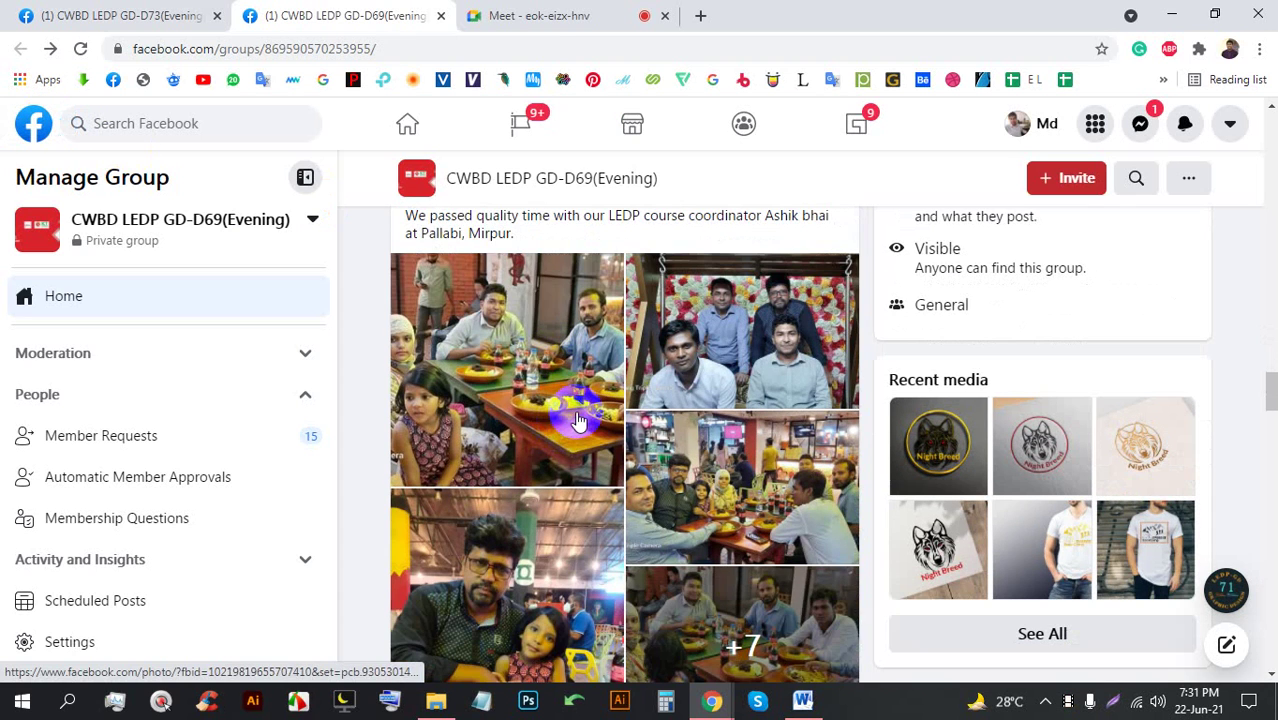
scroll(560, 410, "down", 15)
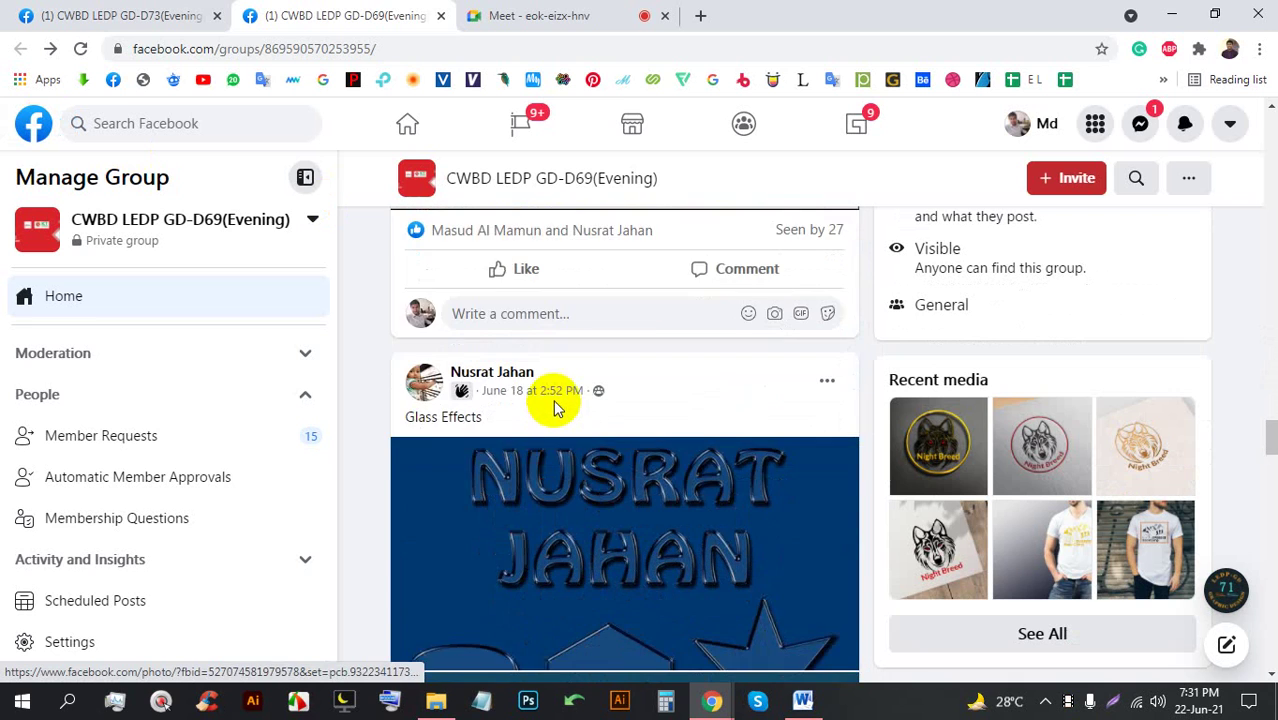
scroll(556, 411, "down", 10)
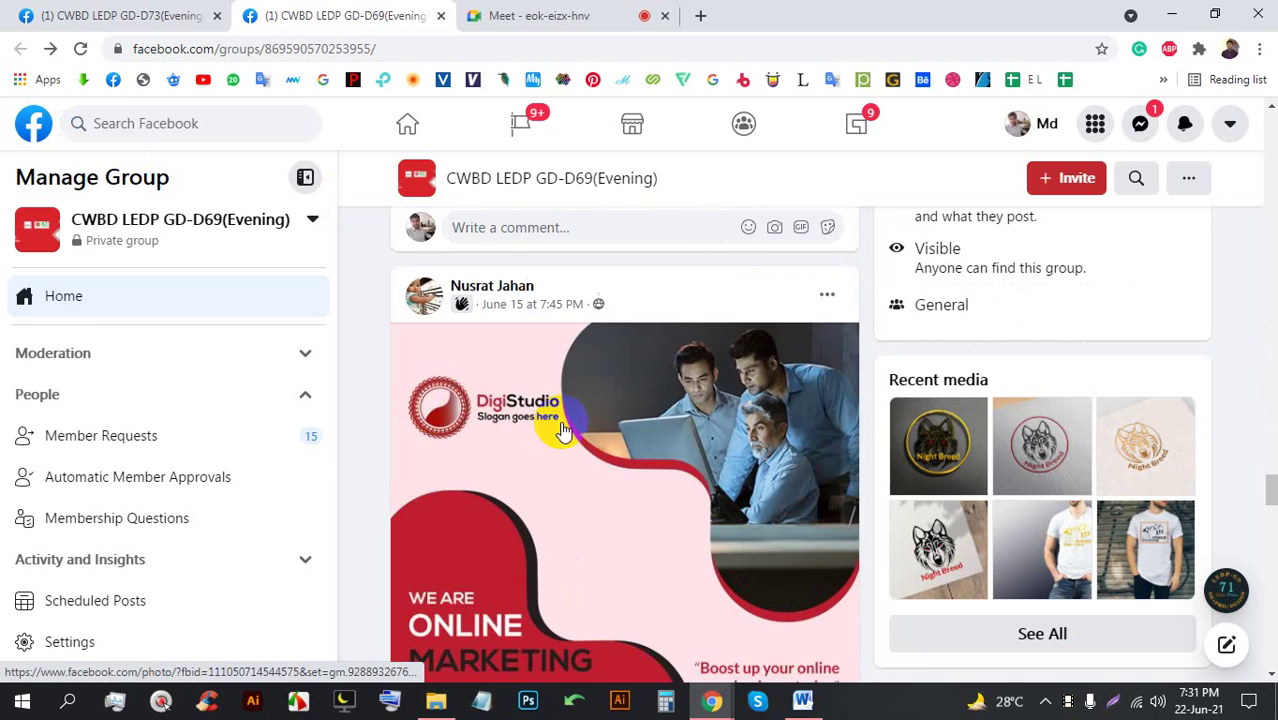
scroll(615, 428, "down", 15)
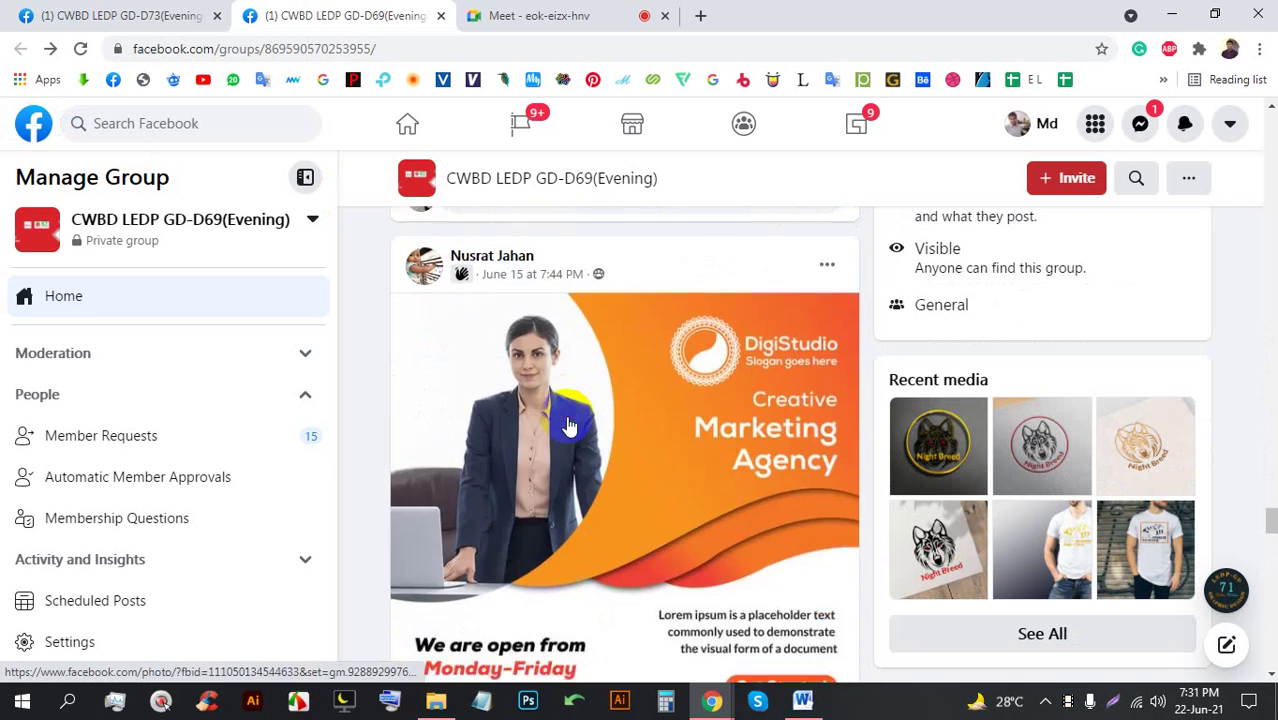
scroll(590, 415, "down", 15)
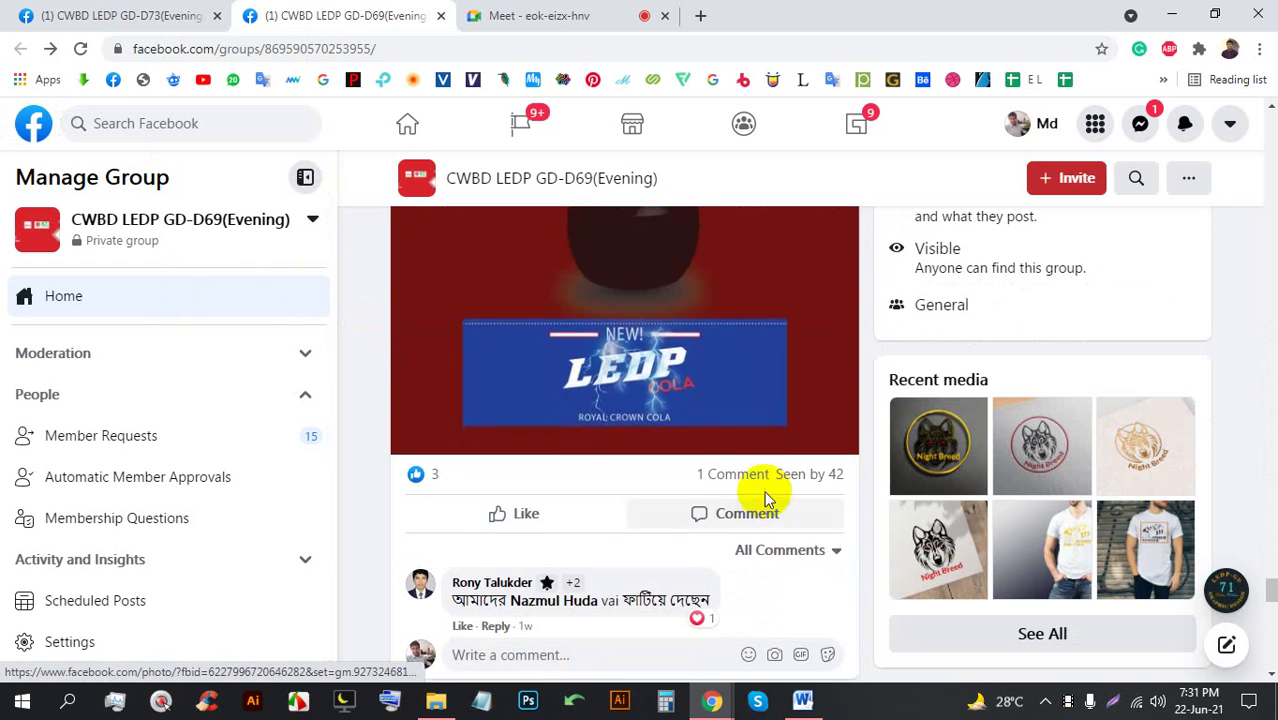
View the Professional Zd logo posted in the CWBD LEDP GD-D73(Evening) group, dismissing the notification popup
left_click(62, 10)
scroll(650, 457, "down", 10)
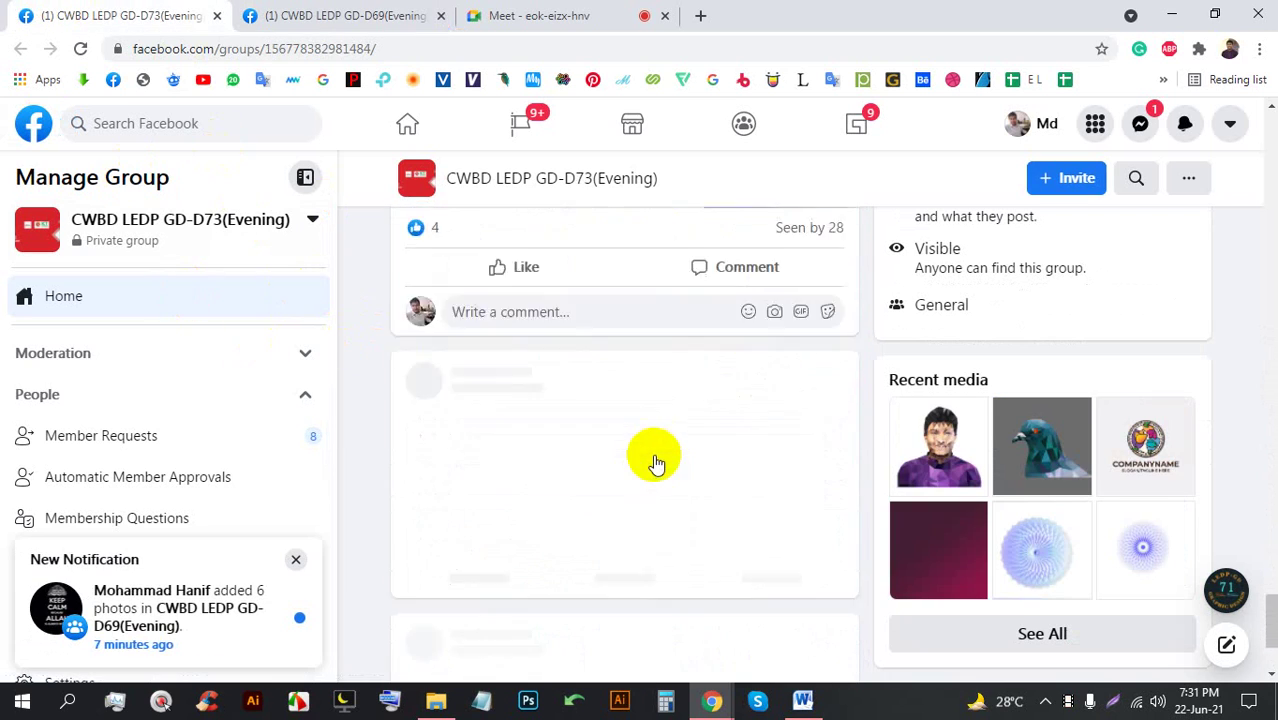
scroll(652, 440, "down", 15)
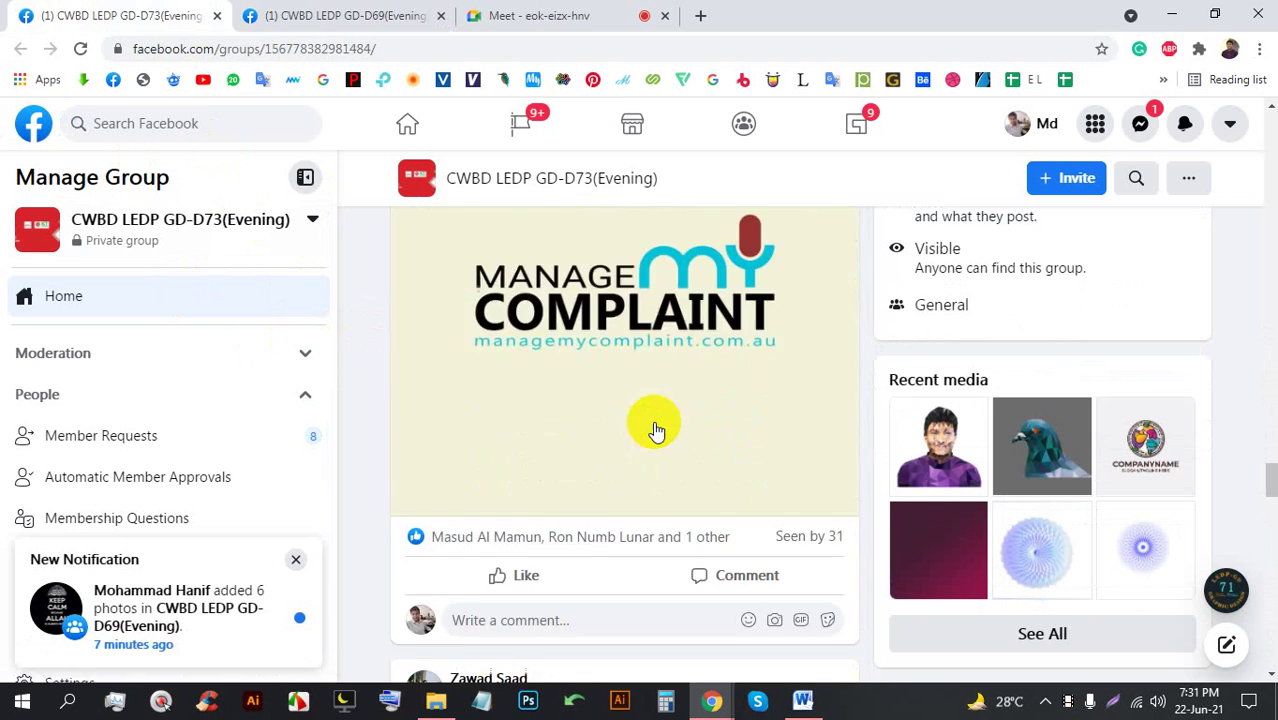
scroll(647, 412, "down", 8)
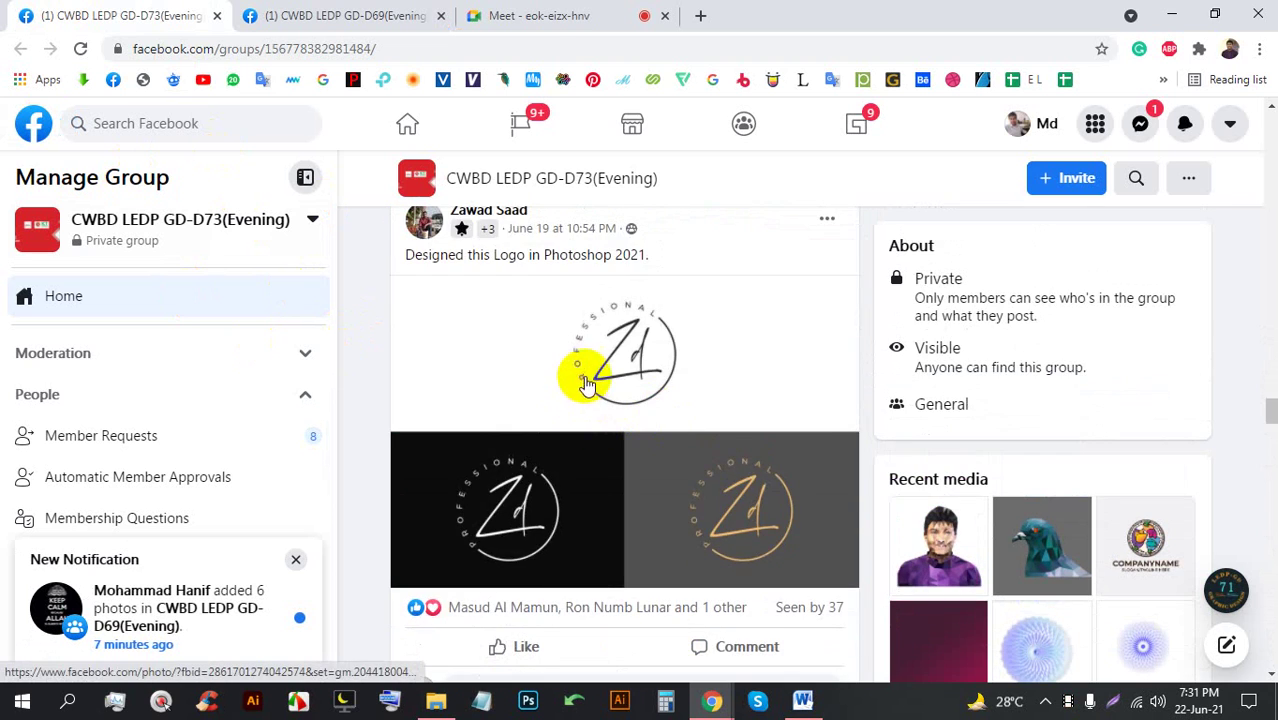
left_click(620, 385)
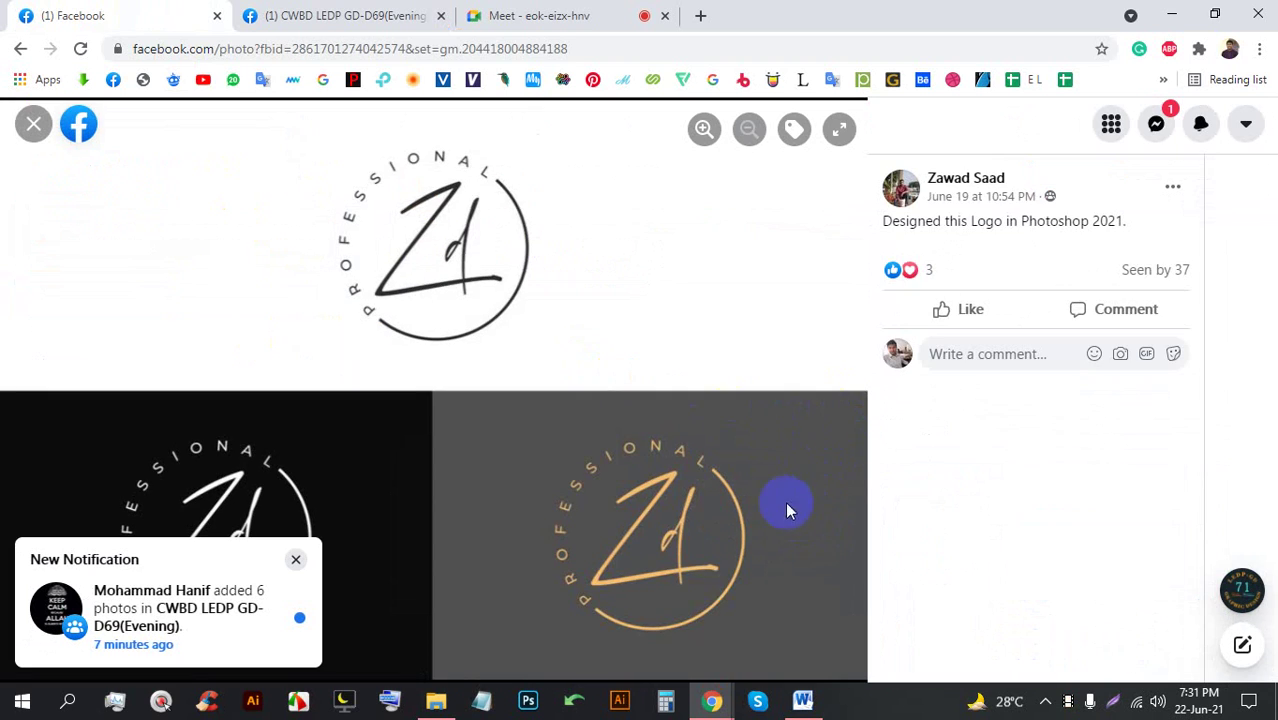
left_click(294, 561)
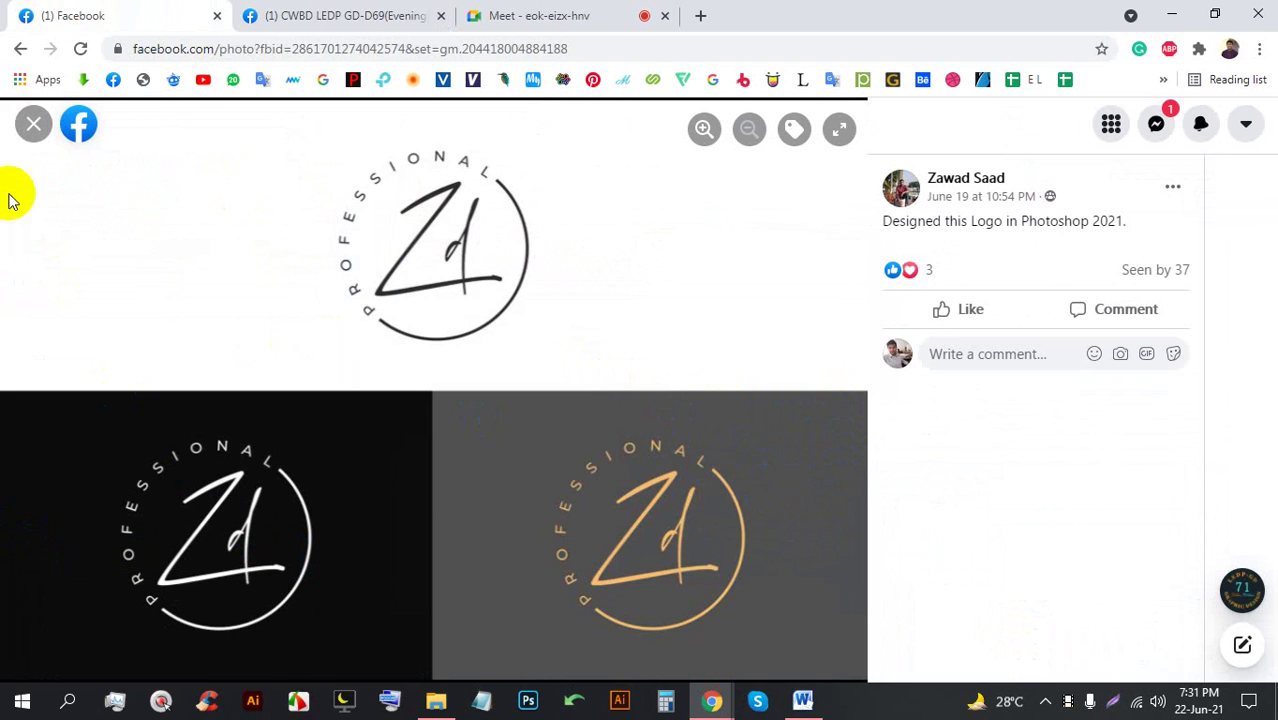
left_click(30, 128)
Return to the Google Meet call and admit the newly waiting participant
left_click(571, 12)
left_click(827, 205)
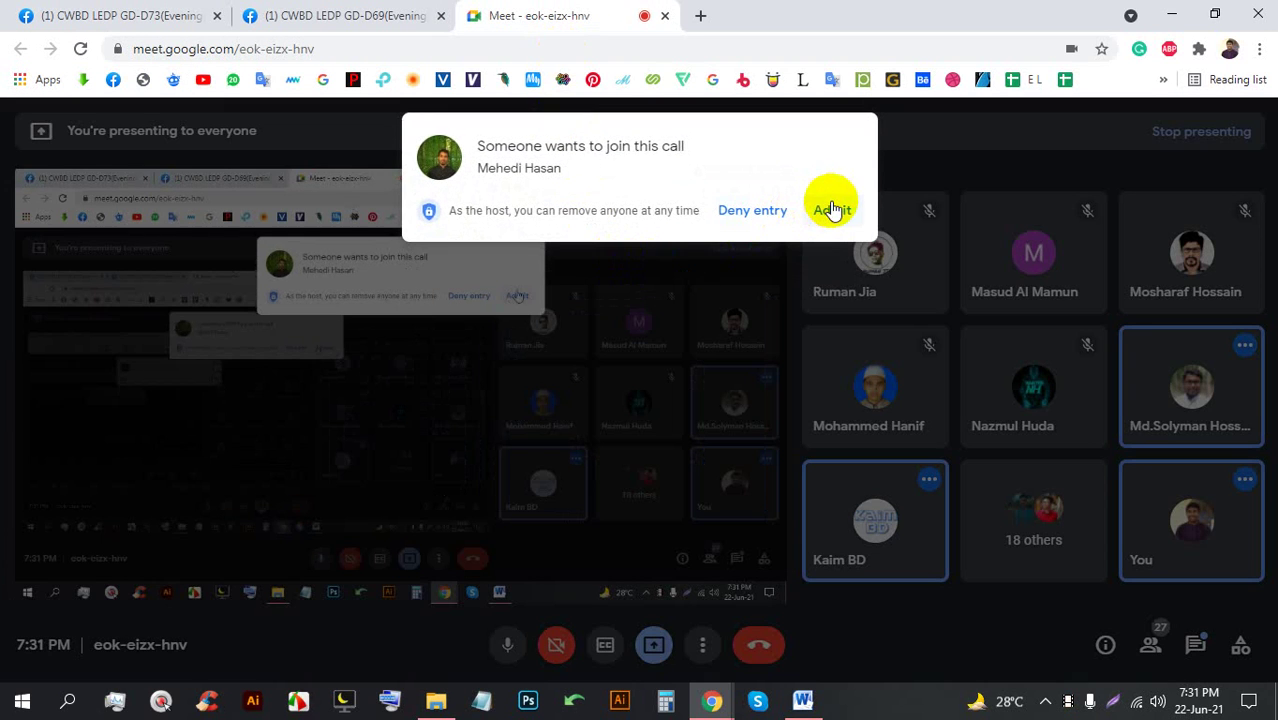
Return to the Google Meet call from the D73 group feed and admit all the waiting participants
left_click(100, 12)
scroll(670, 448, "down", 4)
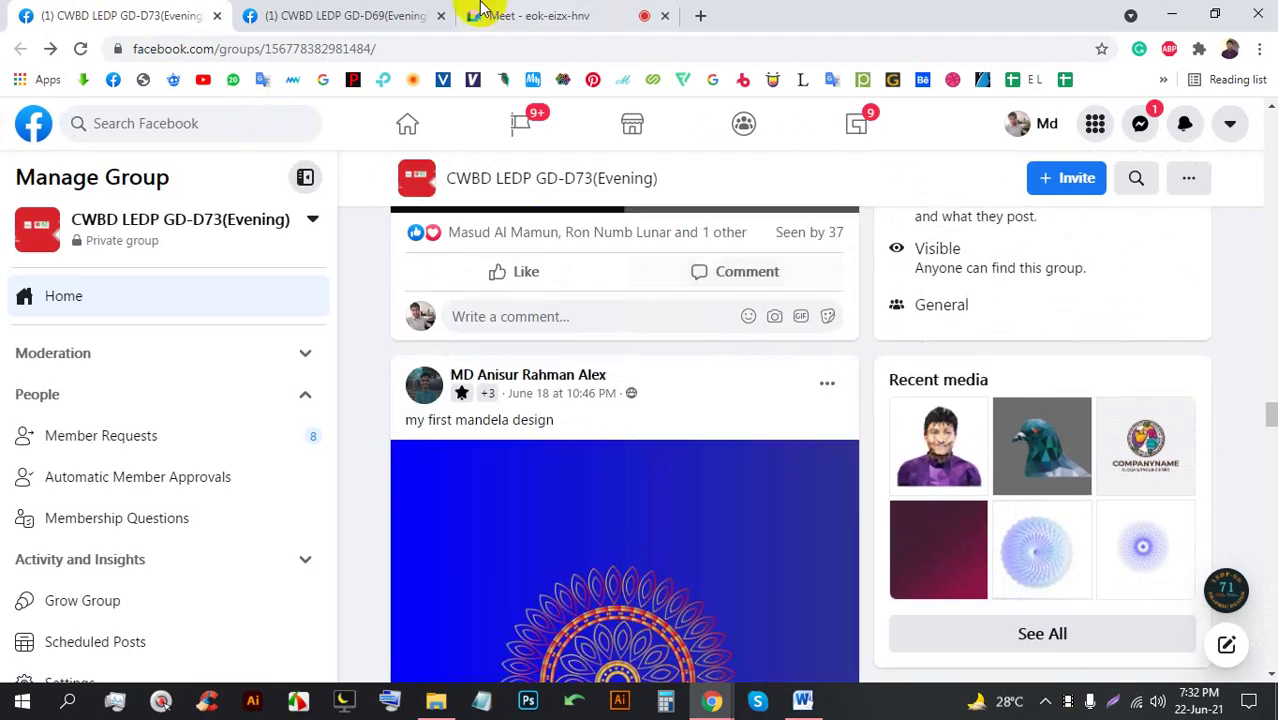
left_click(480, 14)
left_click(822, 206)
left_click(822, 328)
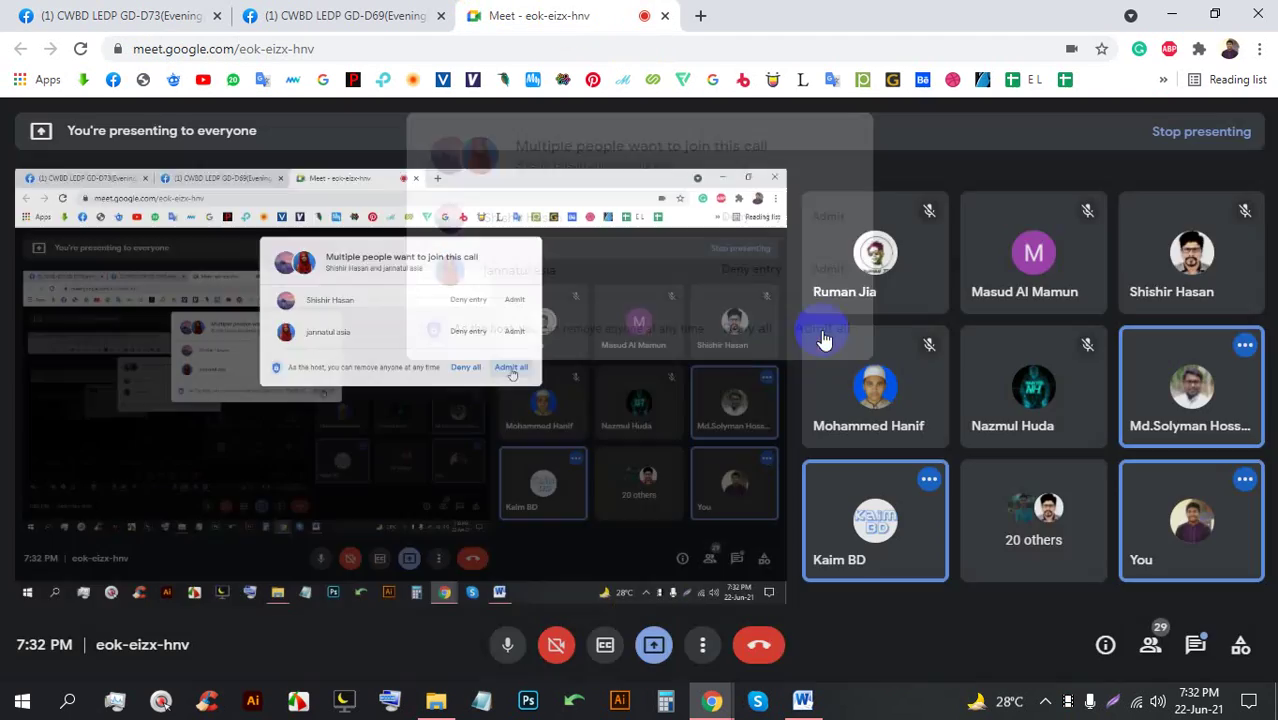
Look through the older student designs in the D73 group feed, from the mandala posts down to the flyer and DJ Sonica posts
left_click(95, 12)
scroll(710, 465, "down", 5)
scroll(702, 465, "up", 3)
scroll(679, 437, "down", 6)
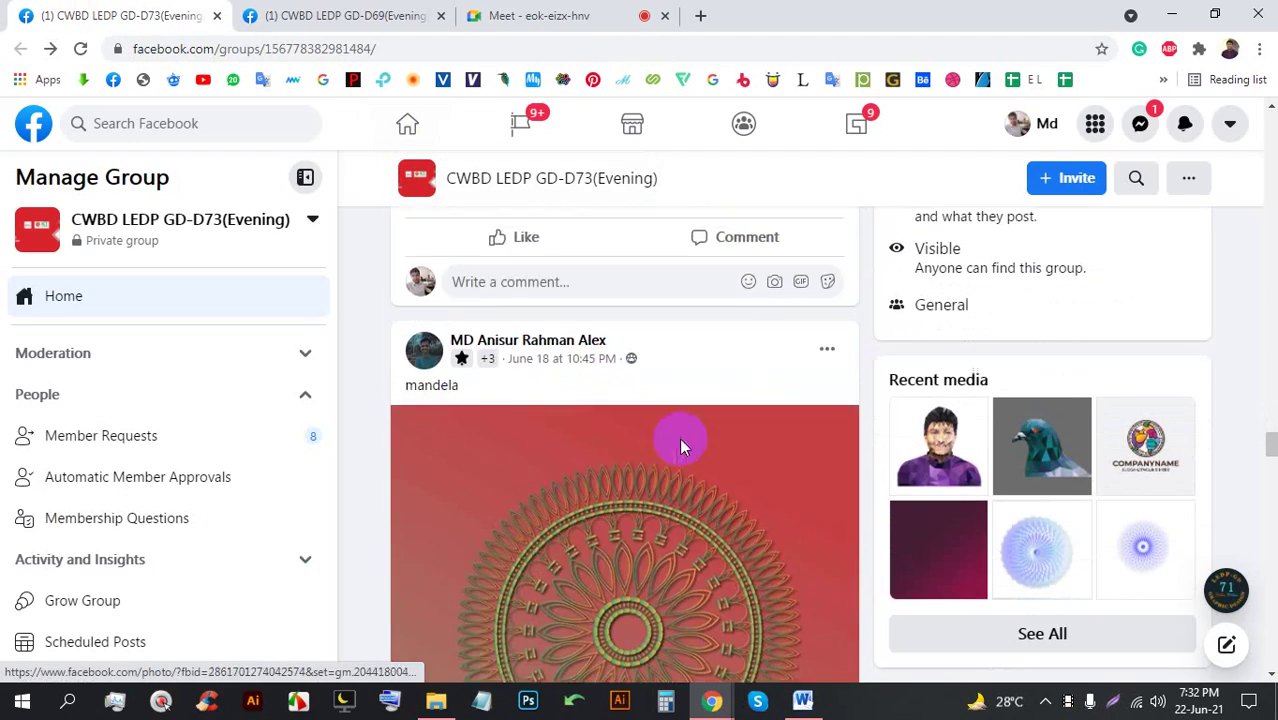
scroll(620, 415, "down", 5)
scroll(610, 418, "up", 3)
scroll(605, 418, "down", 6)
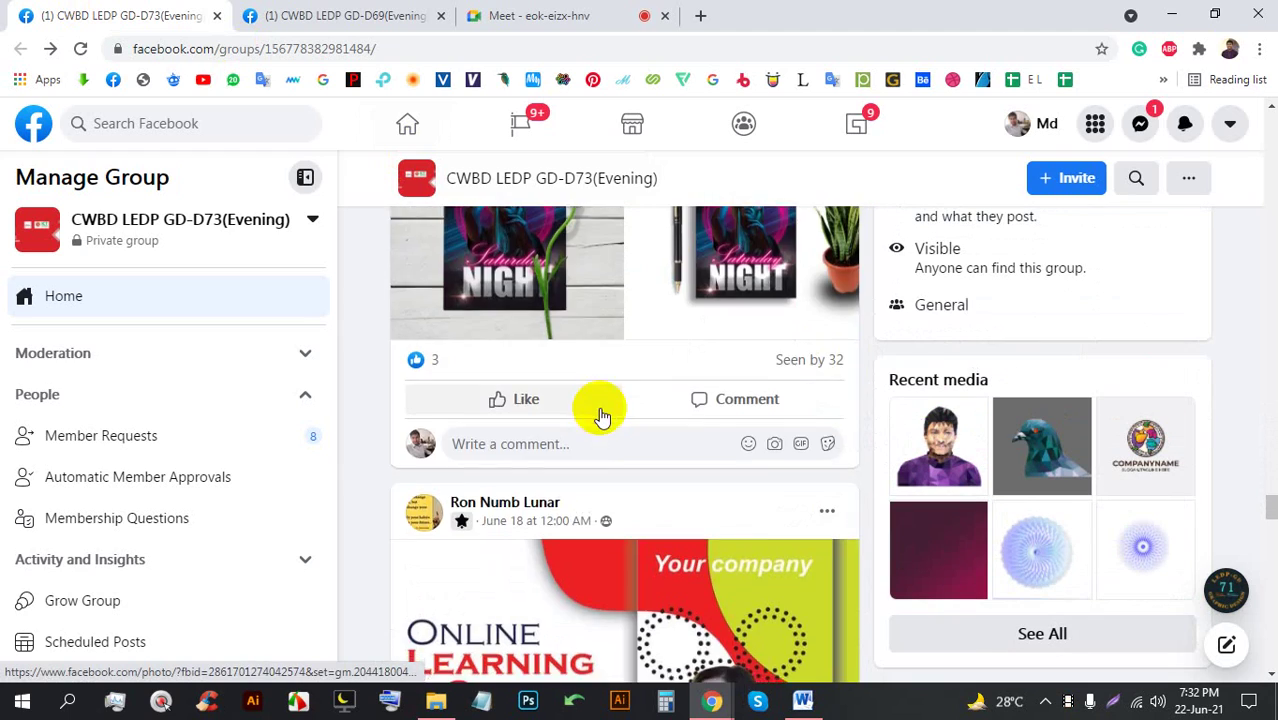
scroll(601, 416, "down", 7)
scroll(590, 405, "up", 6)
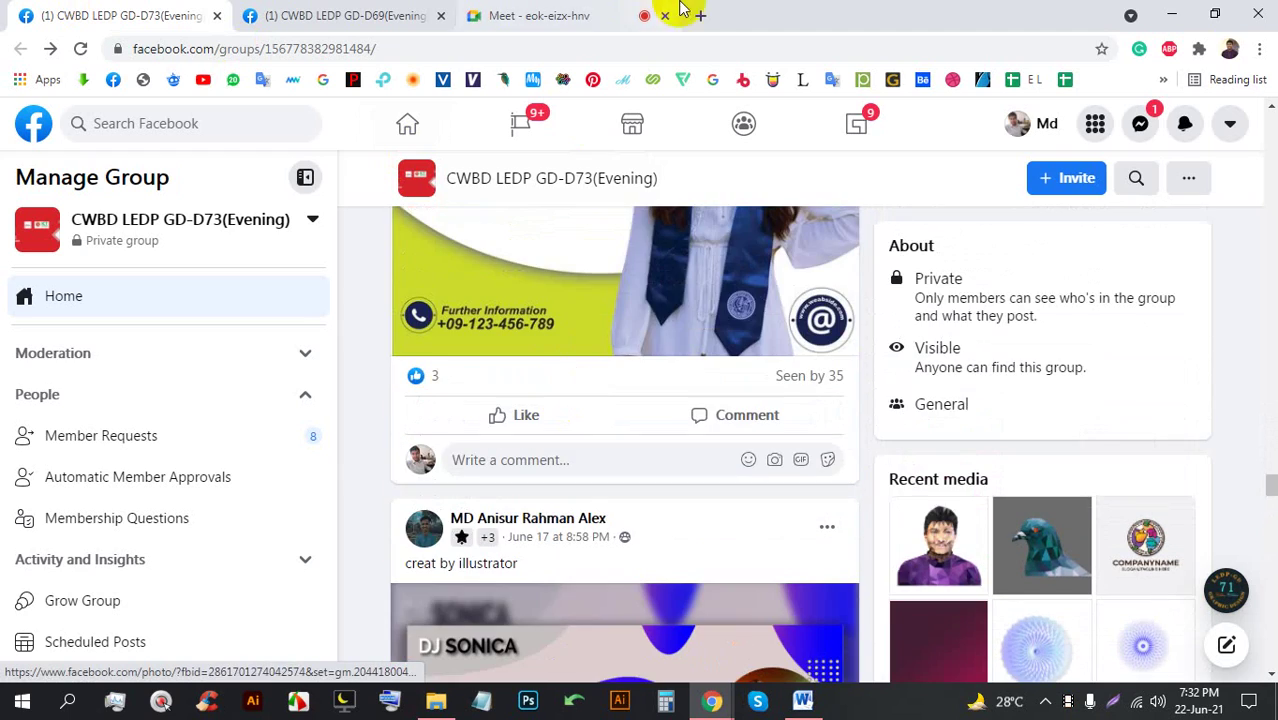
Check the Google Meet call and open Google Translate in a new browser tab
left_click(582, 10)
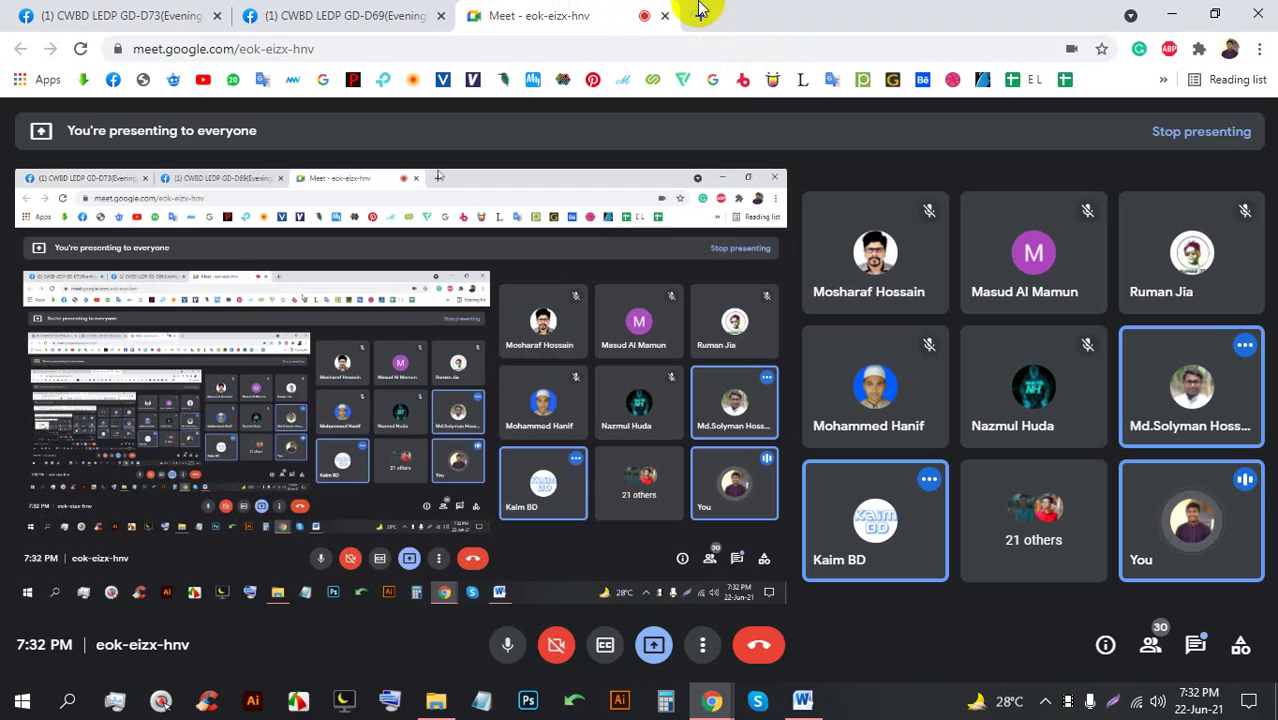
left_click(700, 15)
left_click(262, 79)
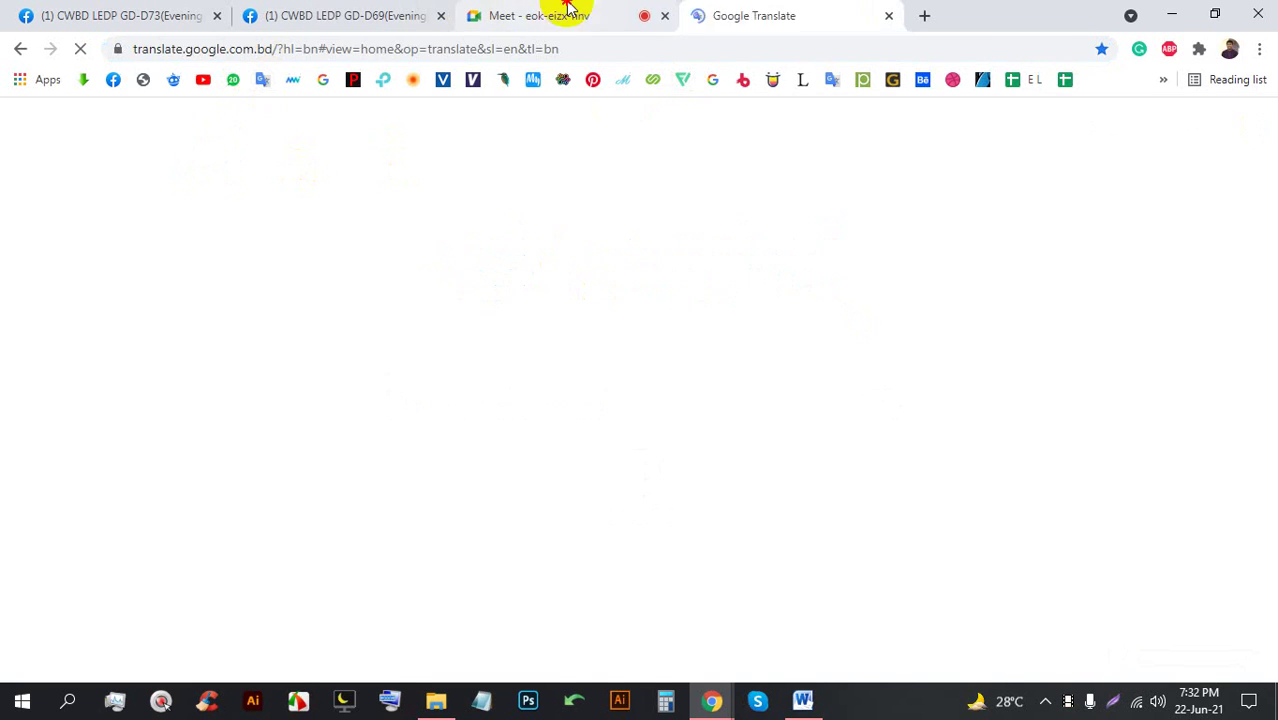
left_click(575, 12)
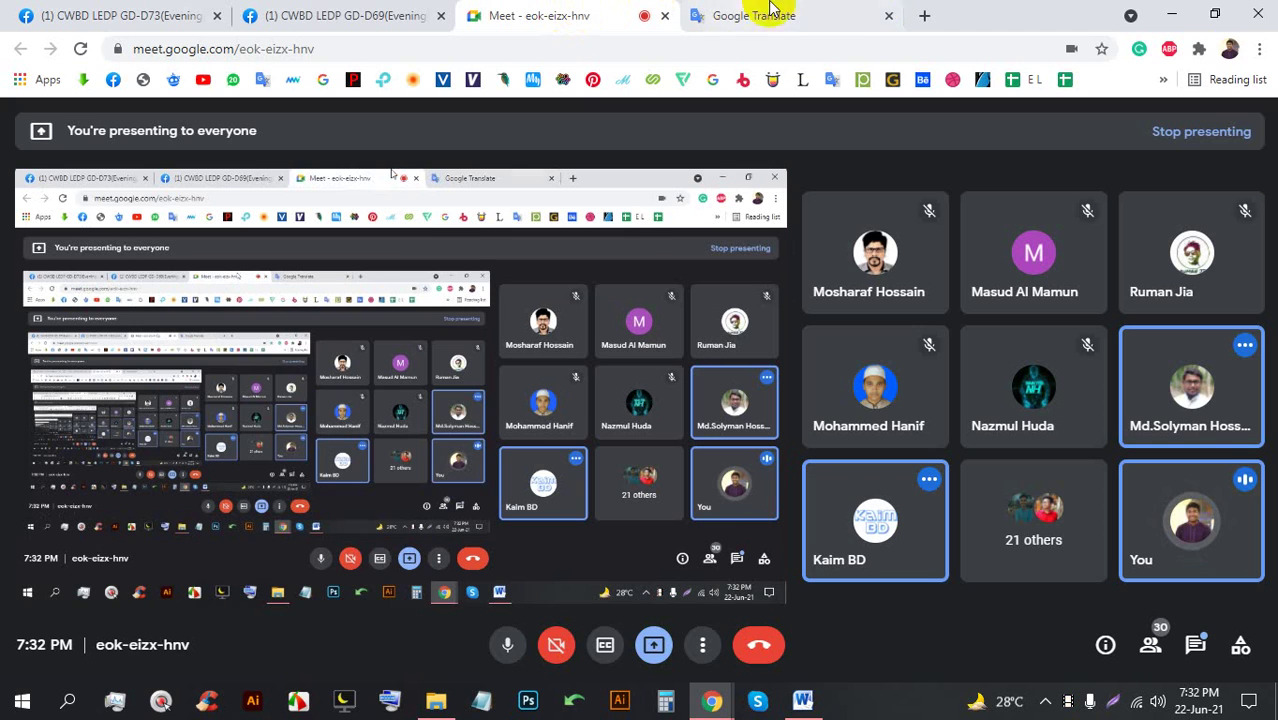
left_click(805, 14)
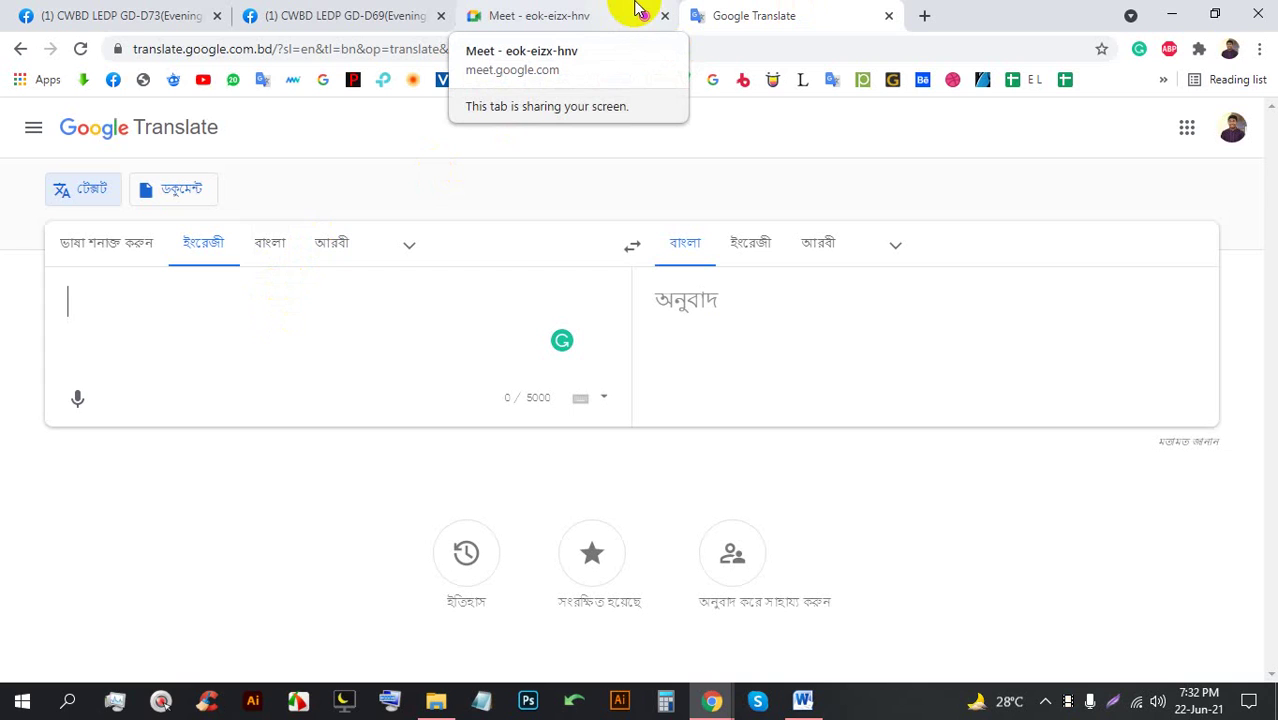
Write "Please add your logo idea in comment." as the English source text in Google Translate
type("P")
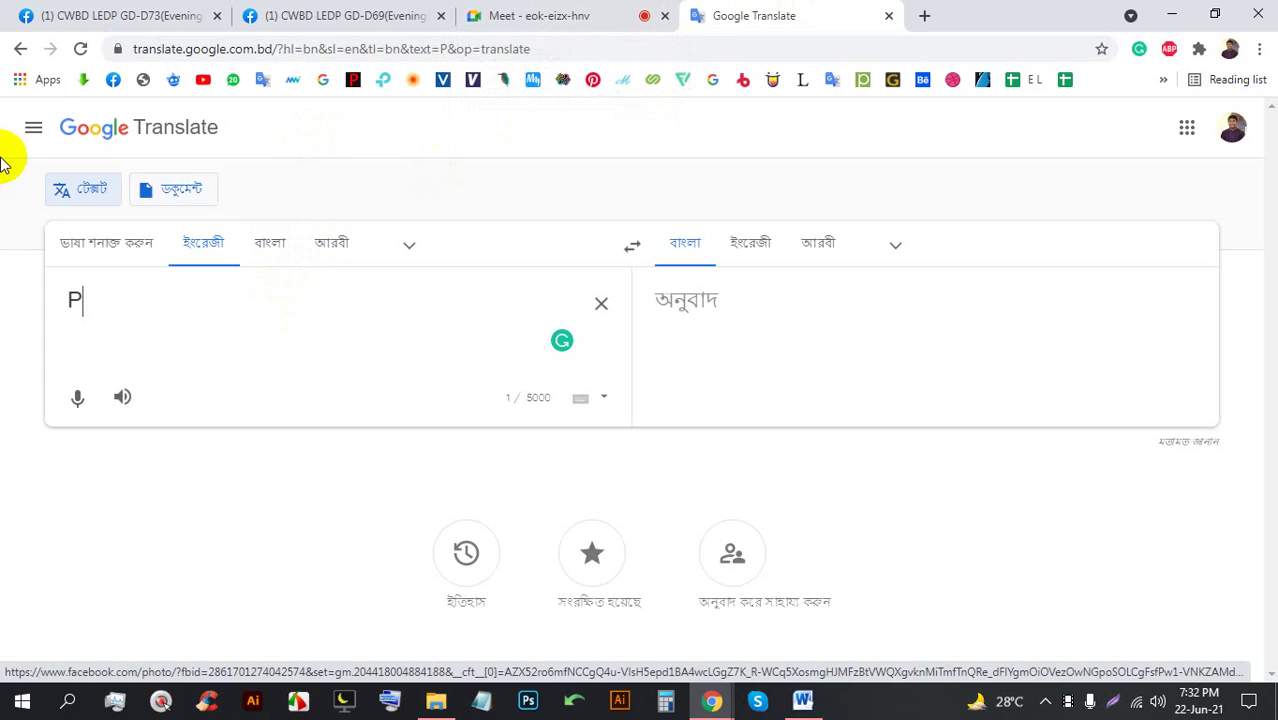
type("lease ")
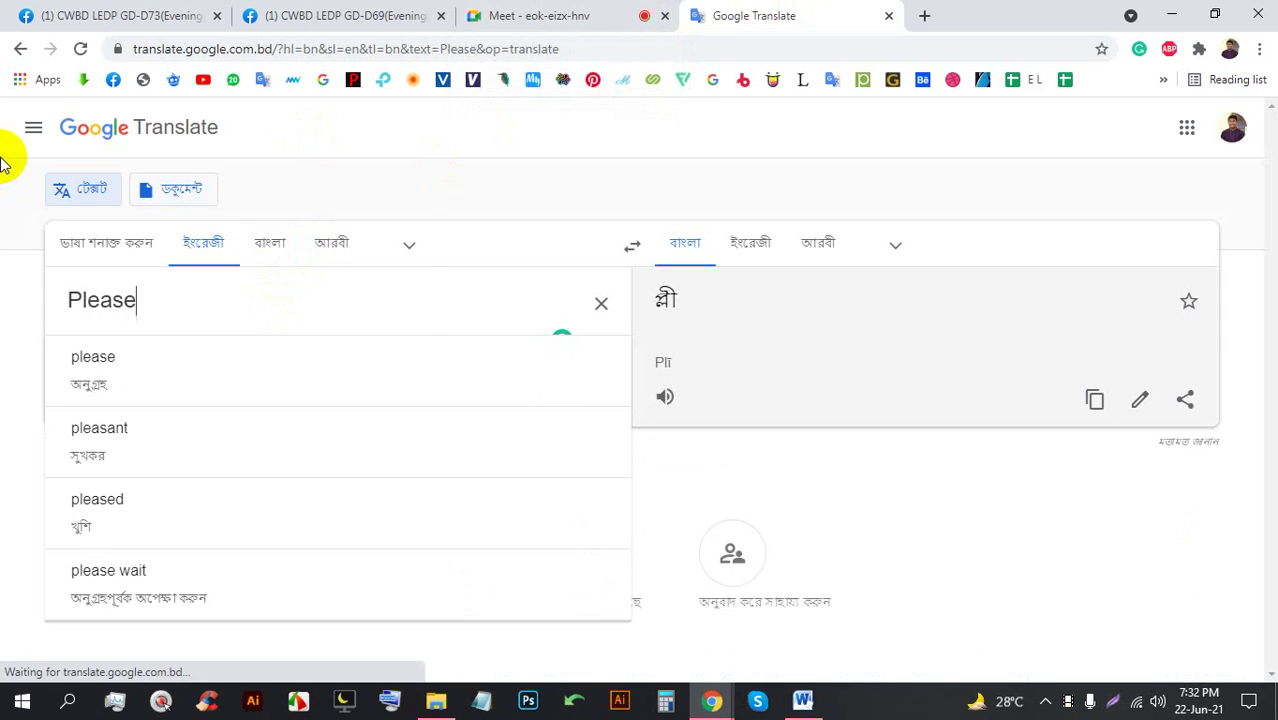
type("add ")
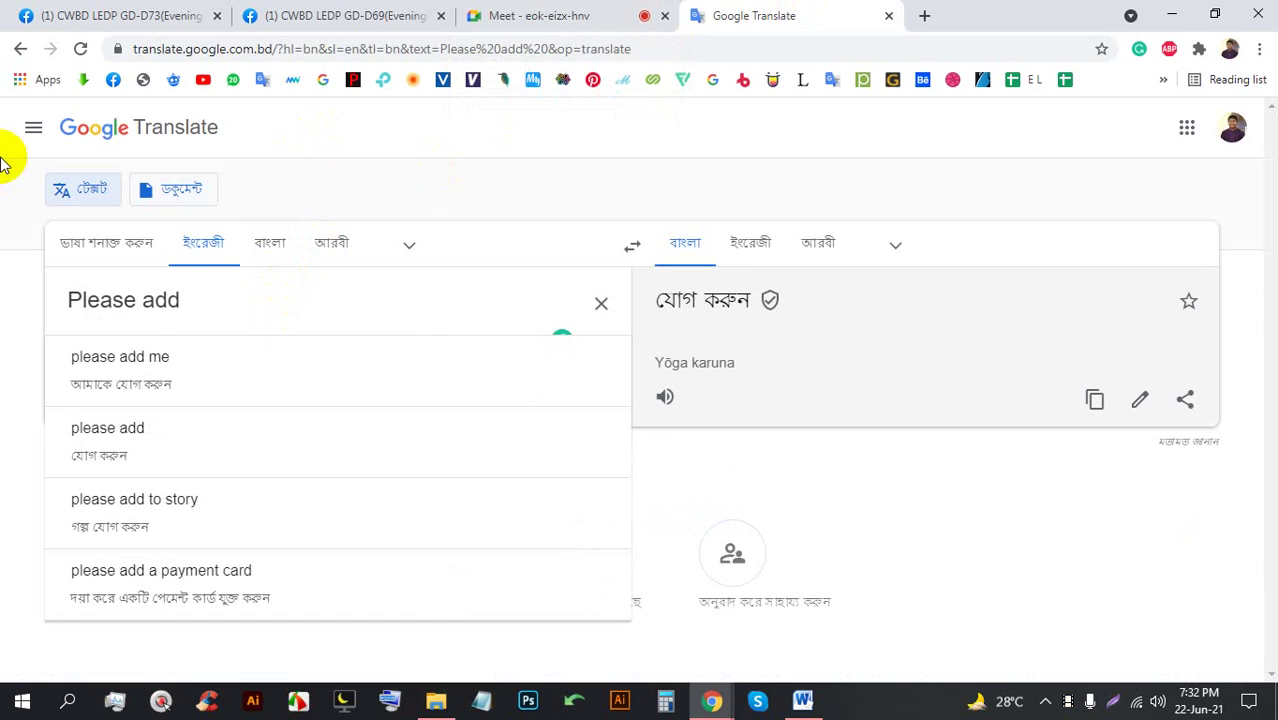
type("your r")
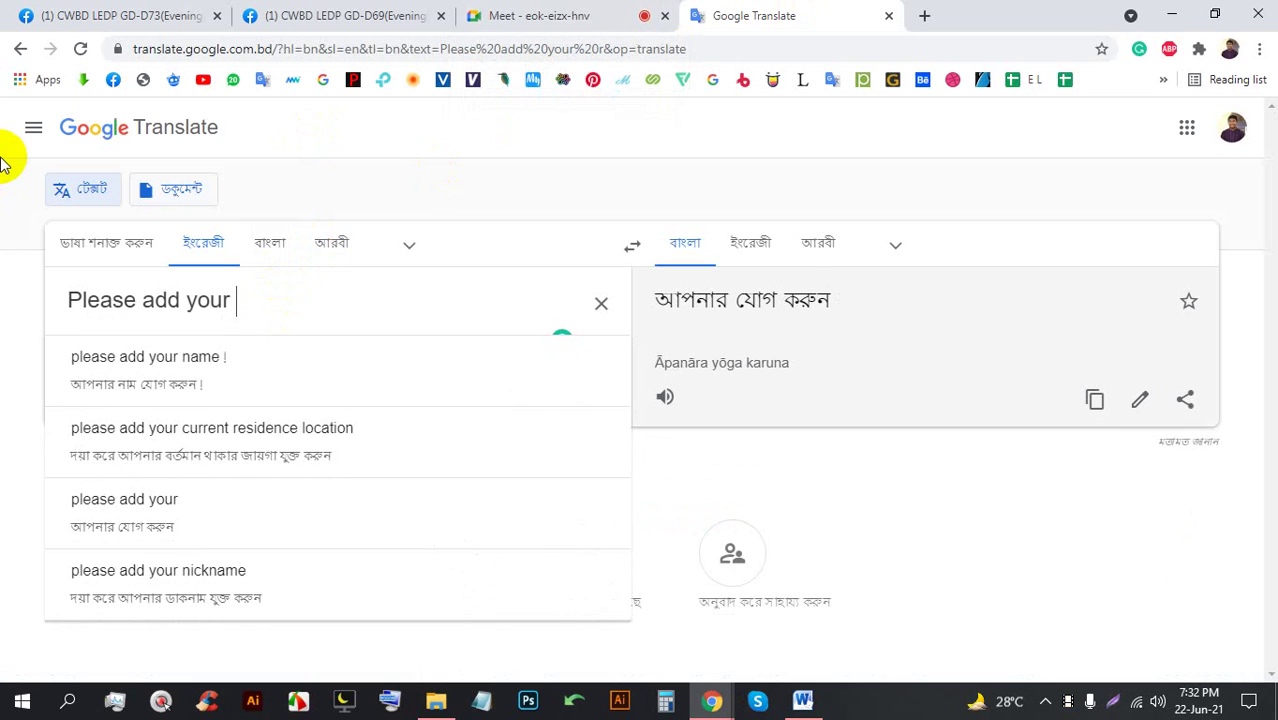
type("logo idea in comm")
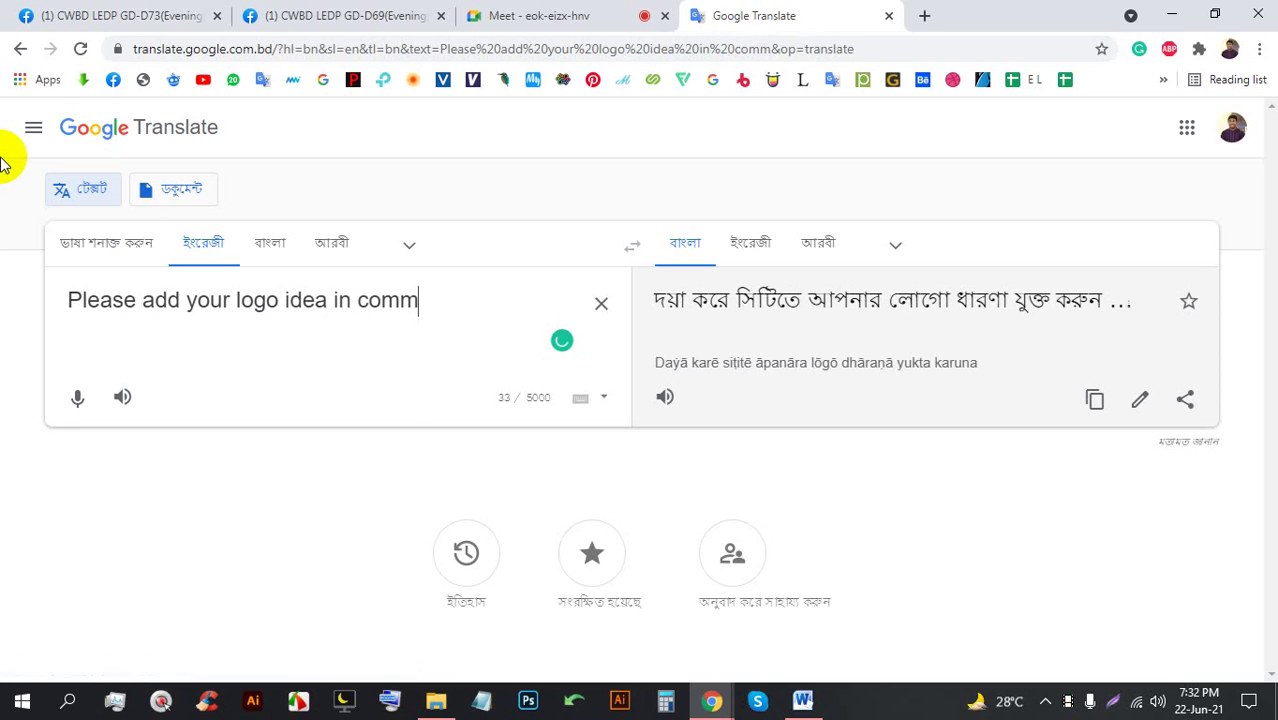
type("ent.")
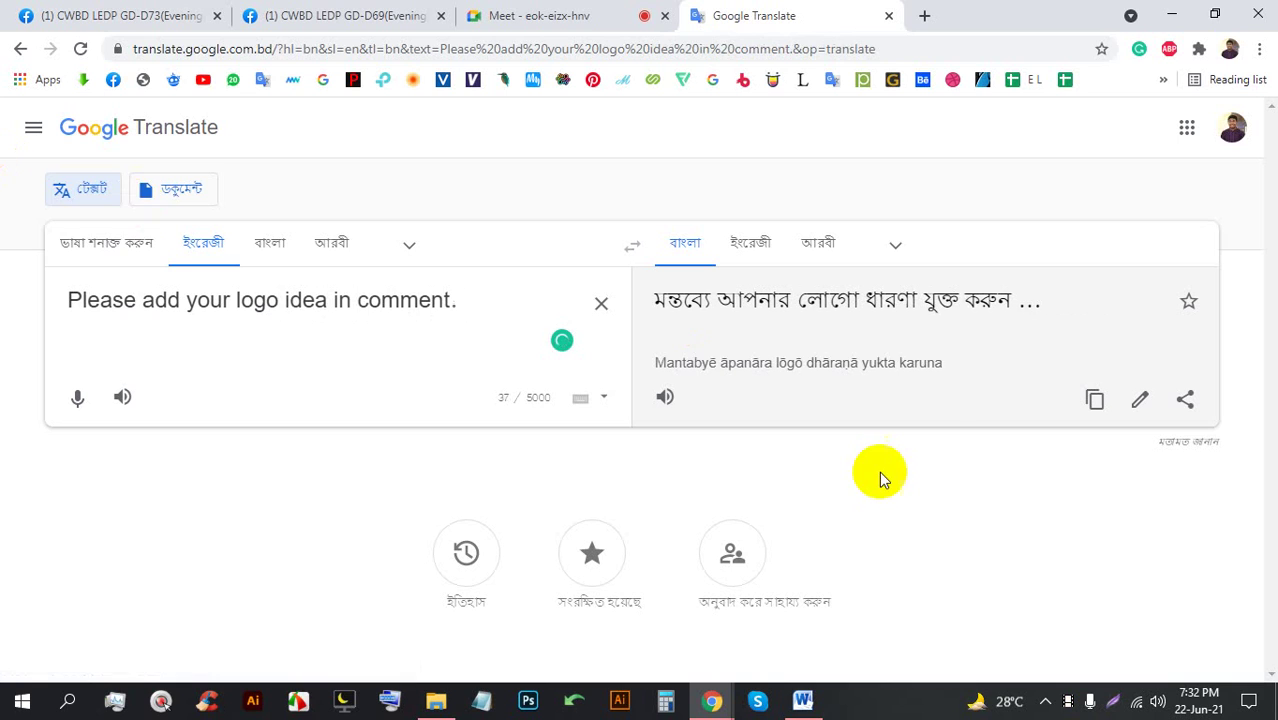
Keep English as the source language, apply the Grammarly correction "the comment", and cut the whole sentence for reuse
left_click(334, 243)
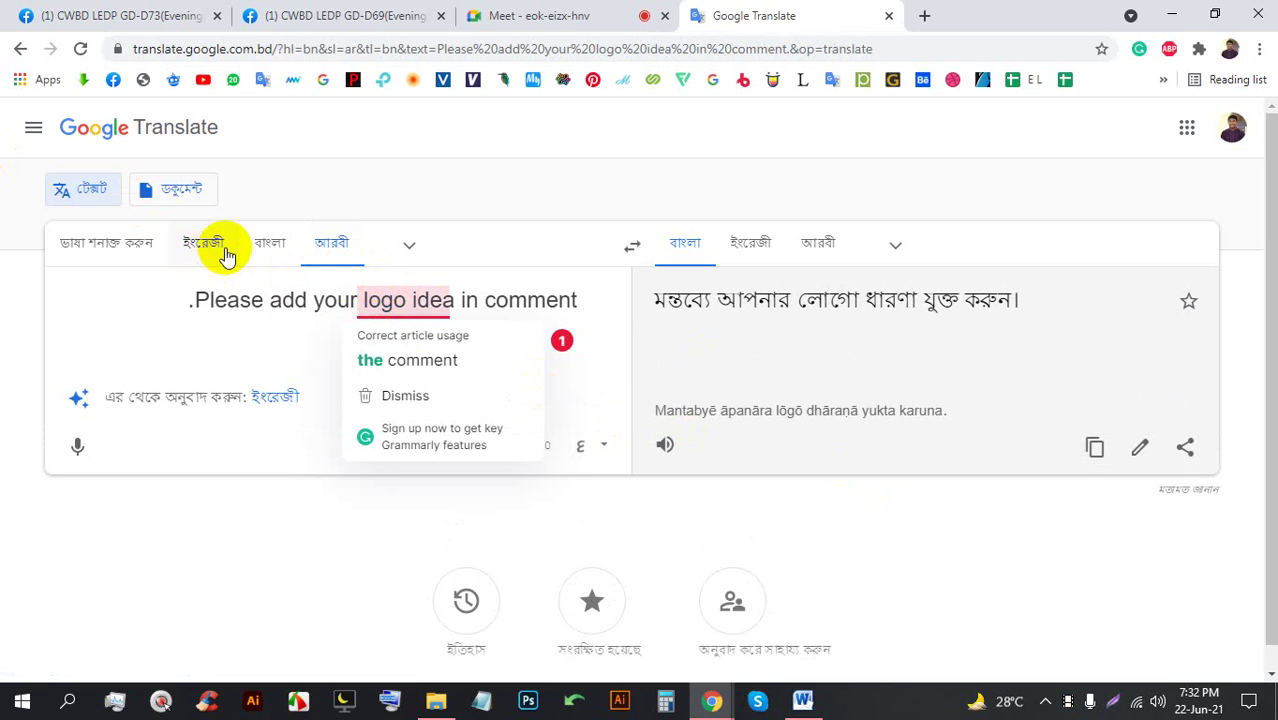
left_click(227, 255)
mouse_move(451, 300)
left_click(428, 360)
left_click_drag(505, 302, 0, 310)
key("ctrl+x")
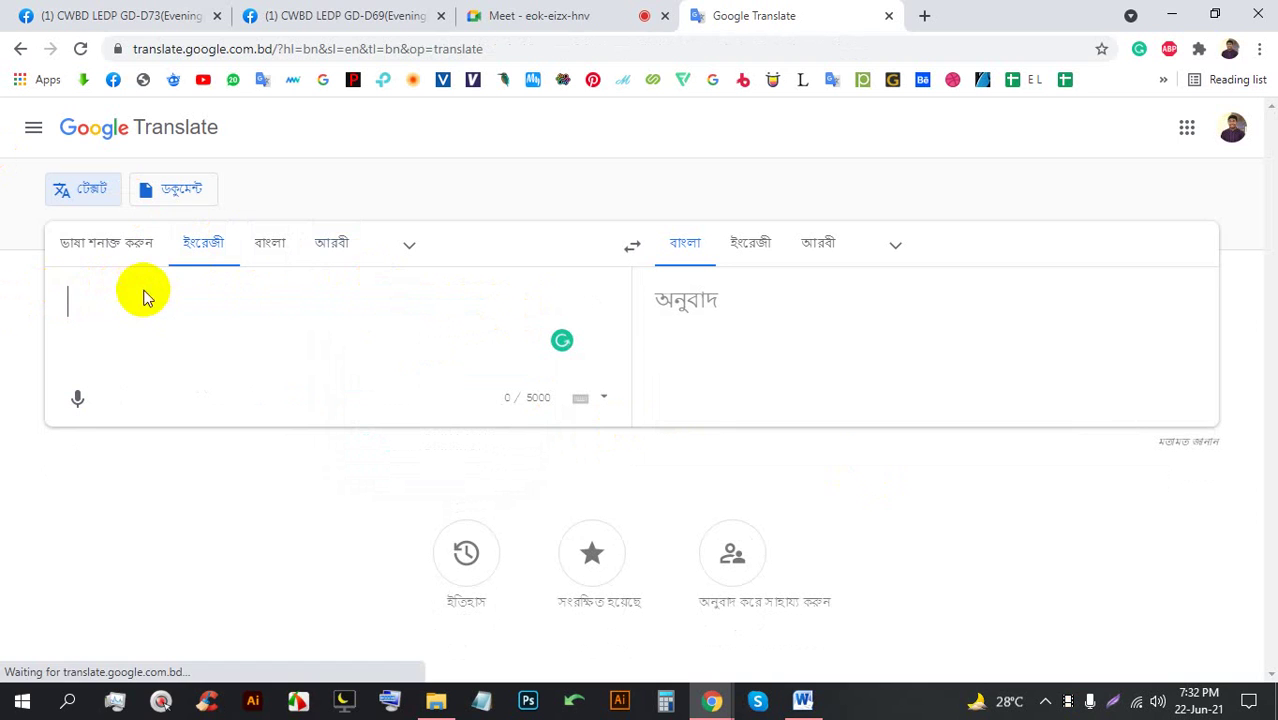
Publish the cut sentence "Please add your logo idea in the comment." as a new post in the CWBD LEDP GD-D69(Evening) group
left_click(392, 16)
scroll(918, 303, "down", 4)
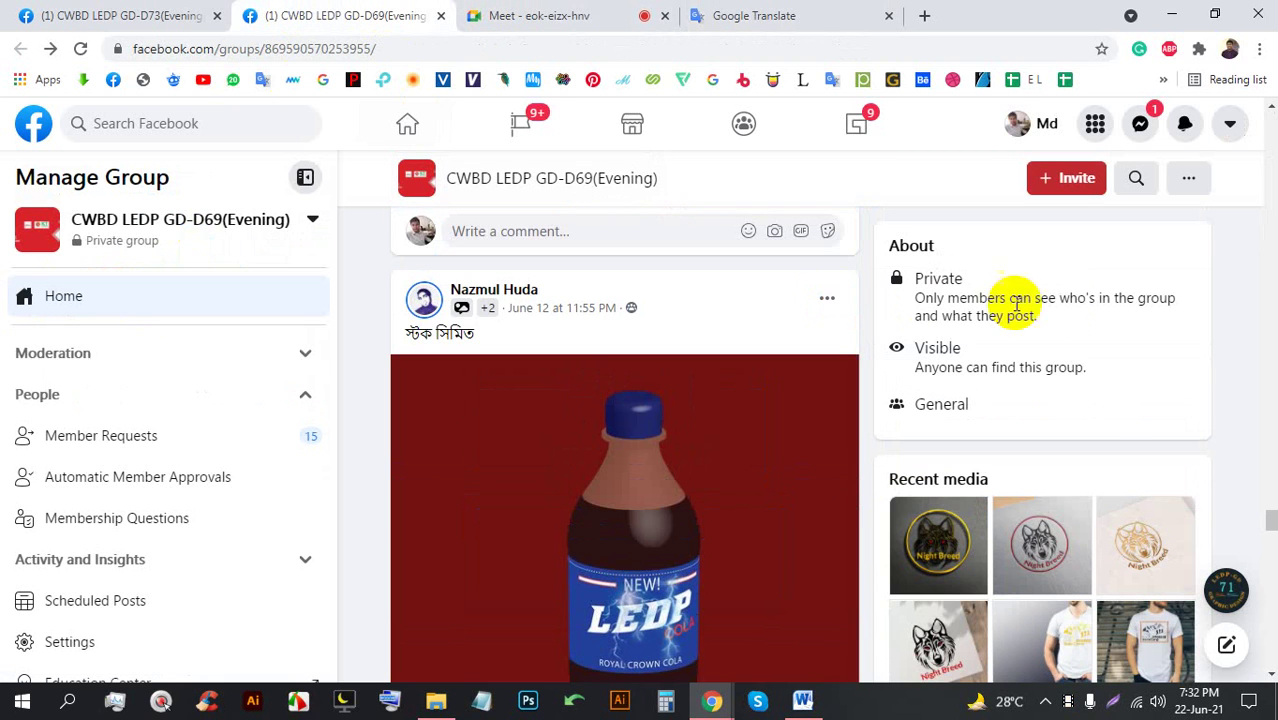
scroll(1253, 519, "up", 10)
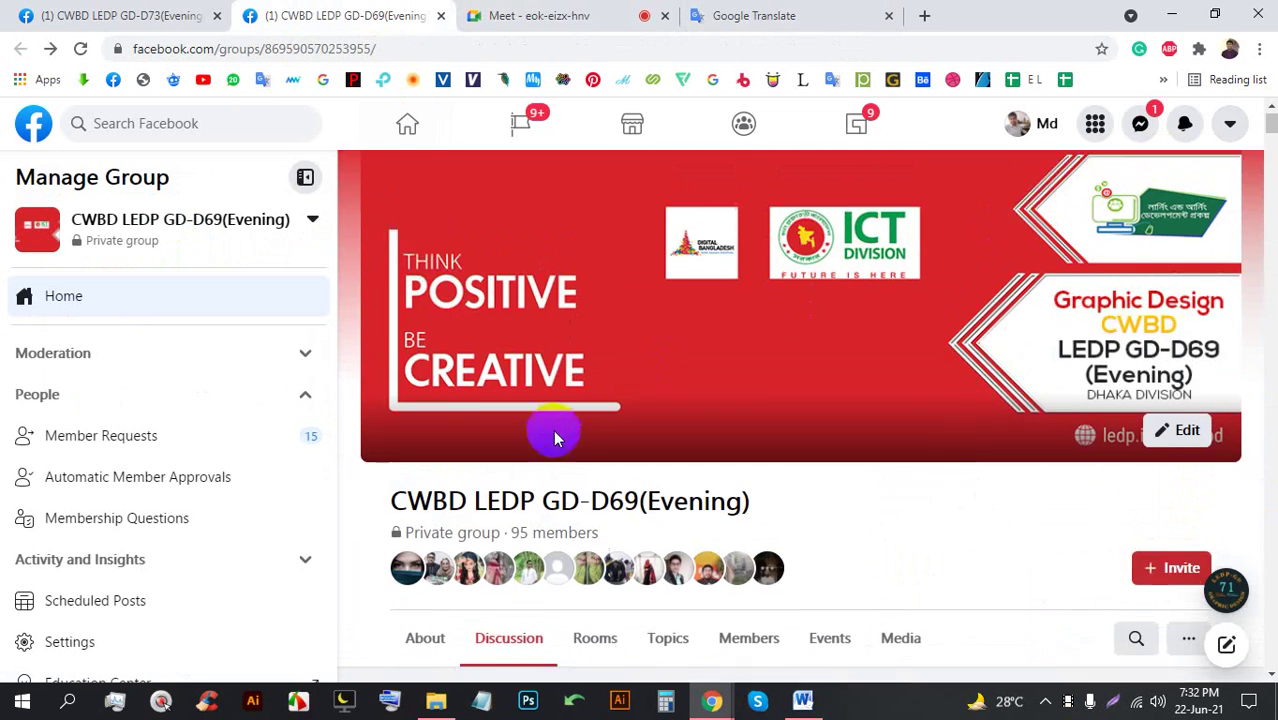
scroll(565, 400, "down", 3)
left_click(573, 352)
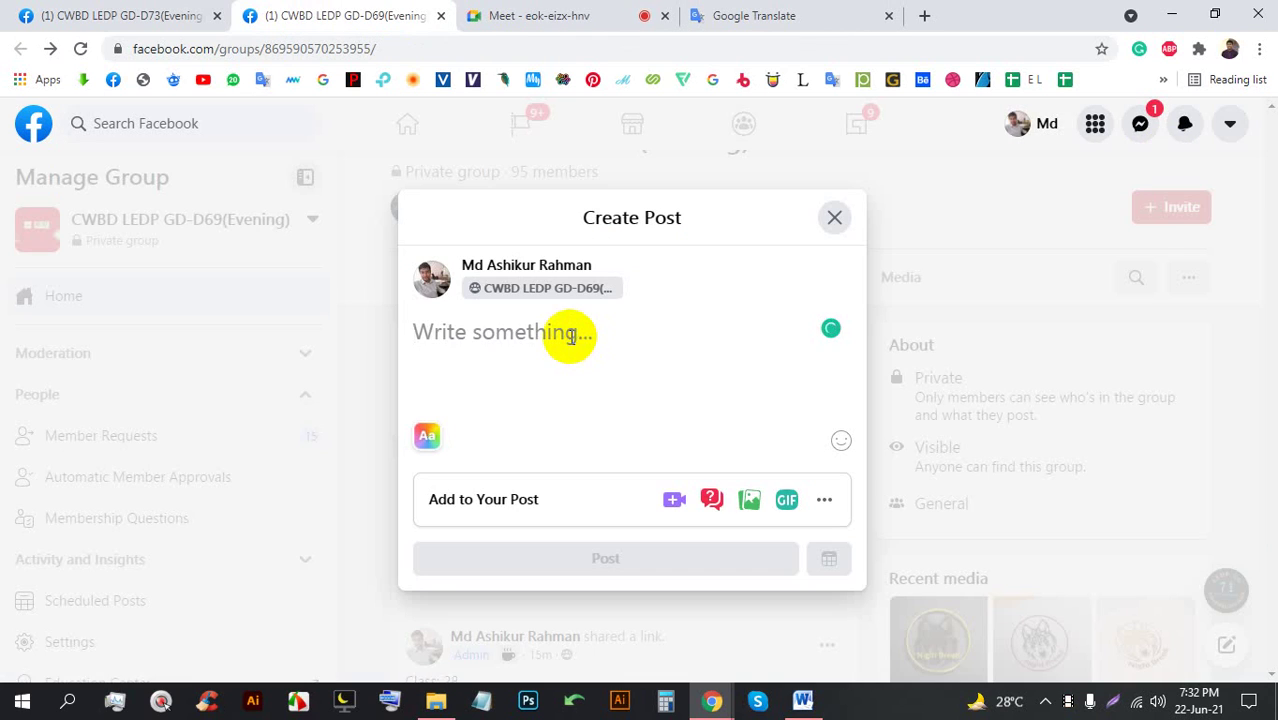
key("ctrl+v")
left_click(607, 560)
Publish "Please add your logo idea in the comment." as a new post in the CWBD LEDP GD-D73(Evening) group
left_click(45, 14)
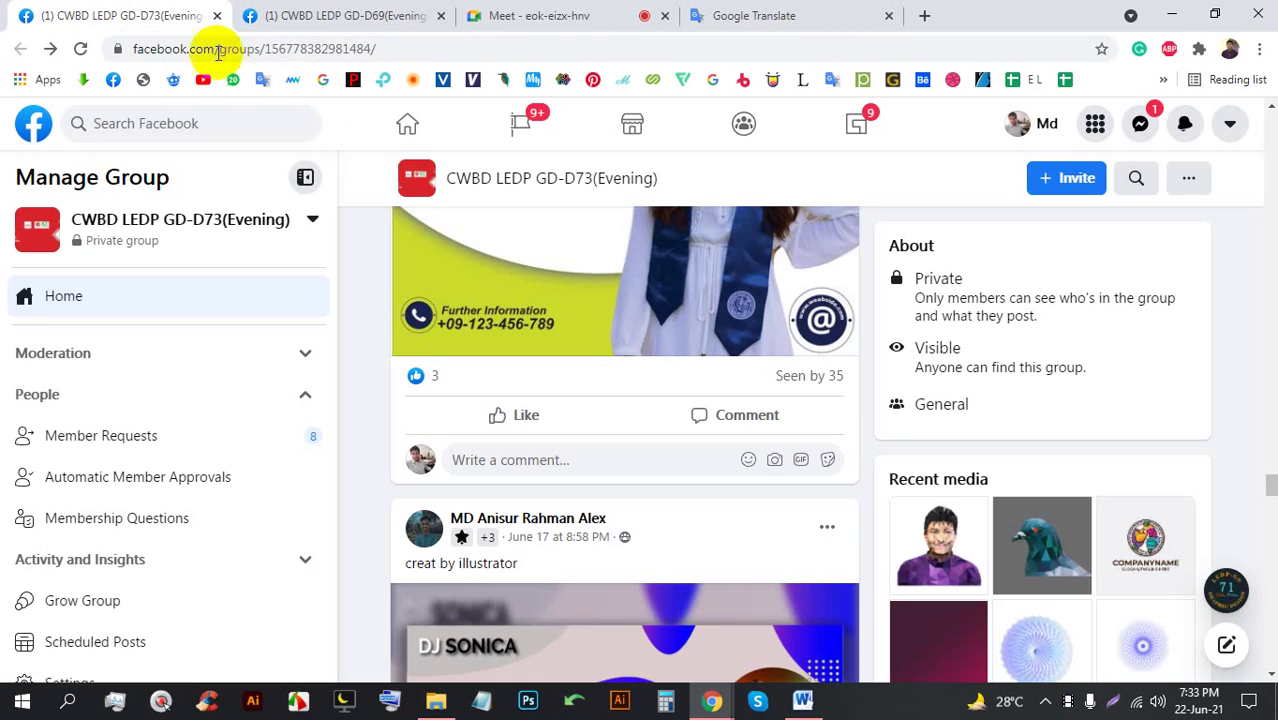
left_click_drag(1270, 468, 1268, 135)
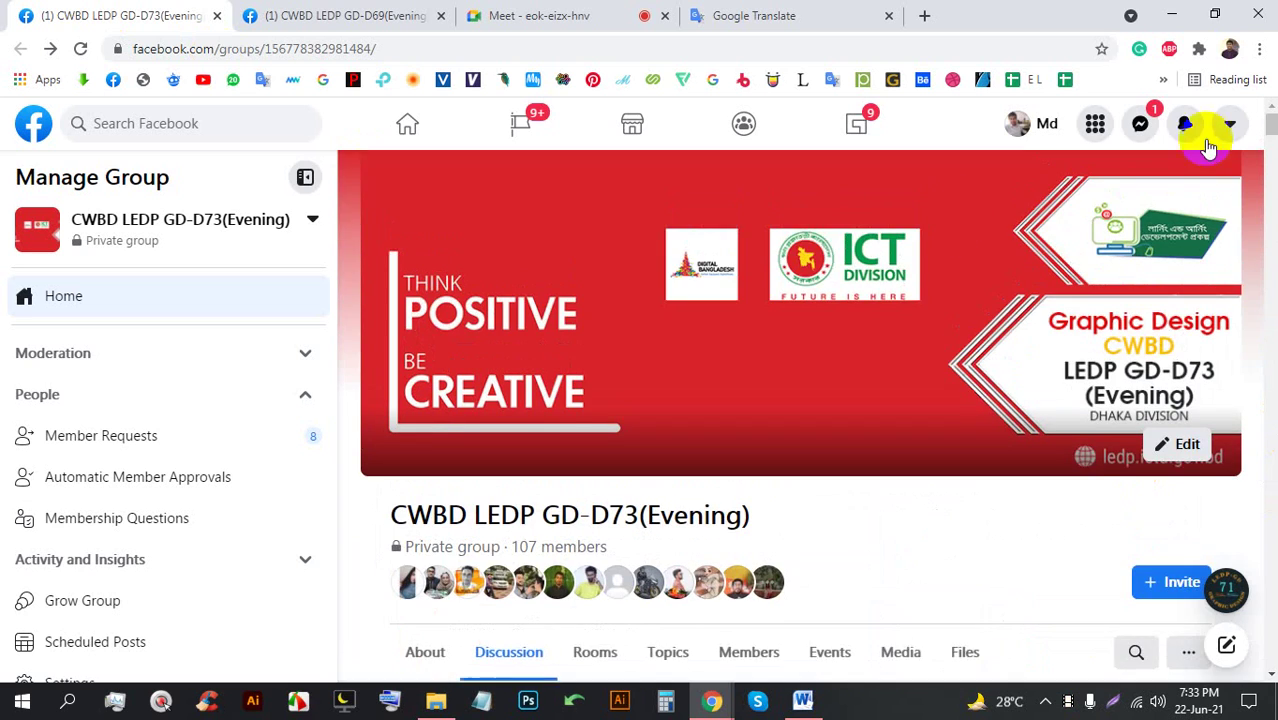
scroll(548, 423, "down", 2)
left_click(566, 455)
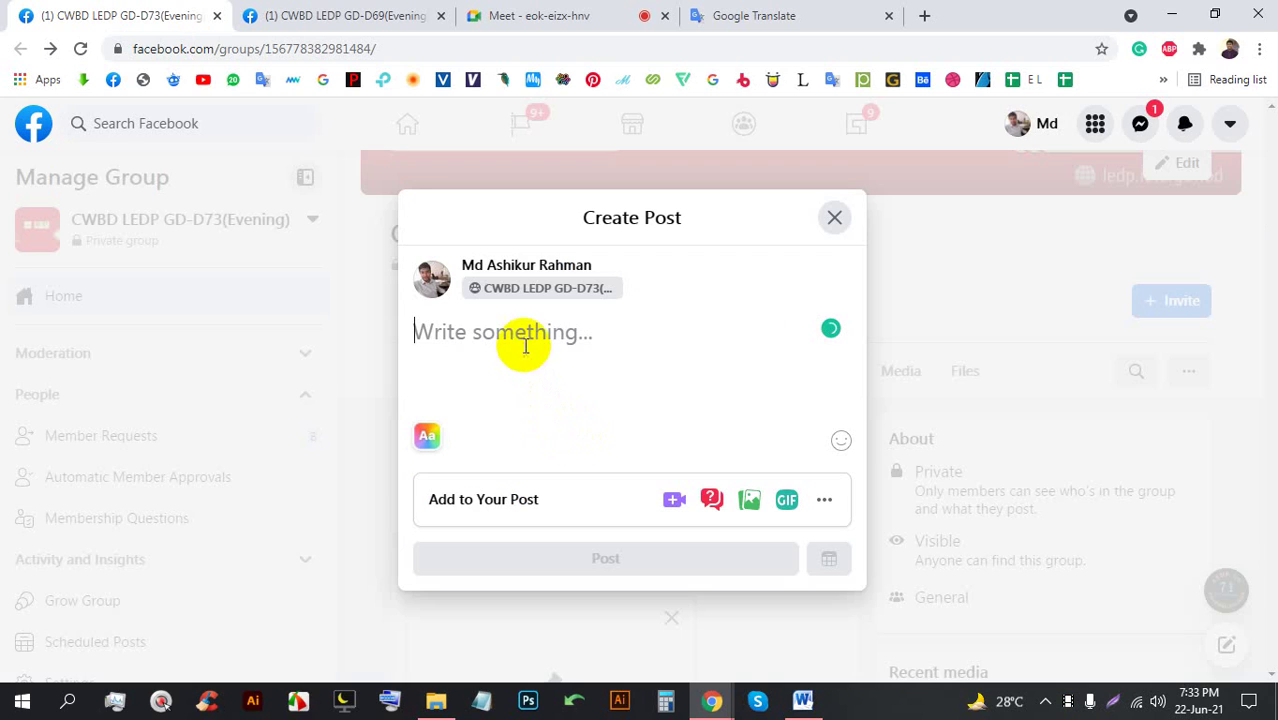
key("ctrl+v")
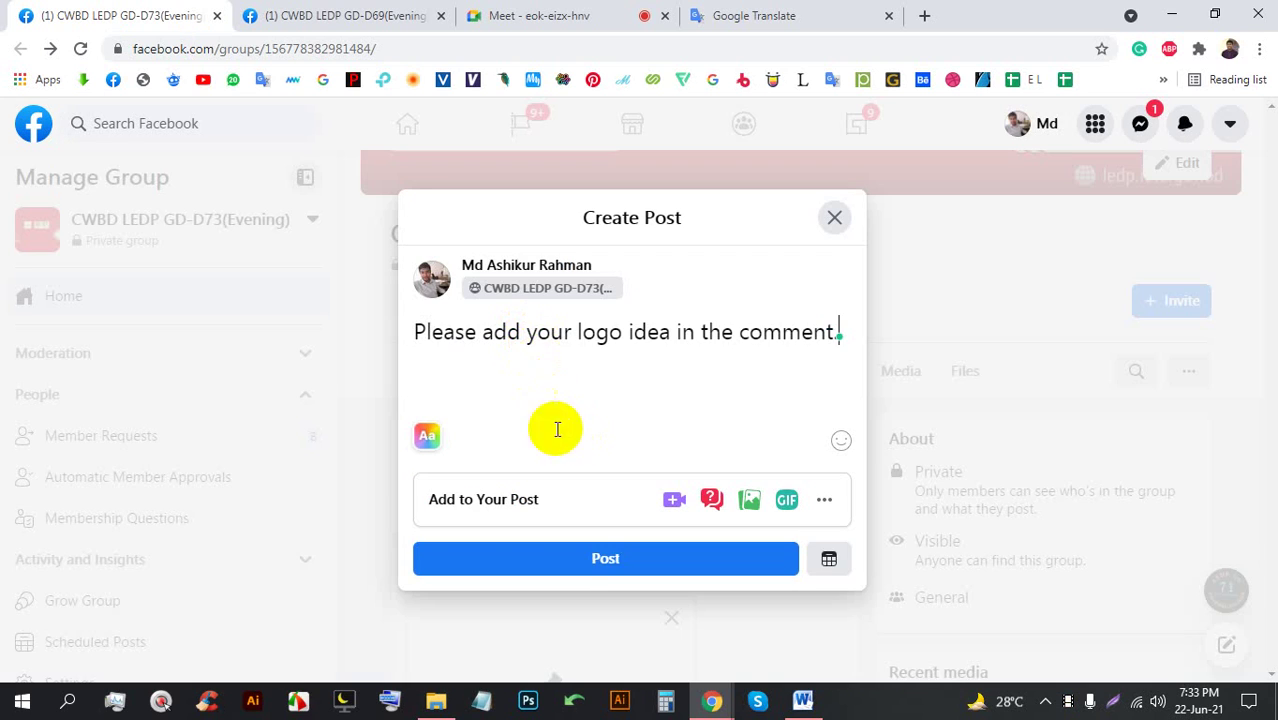
left_click(607, 560)
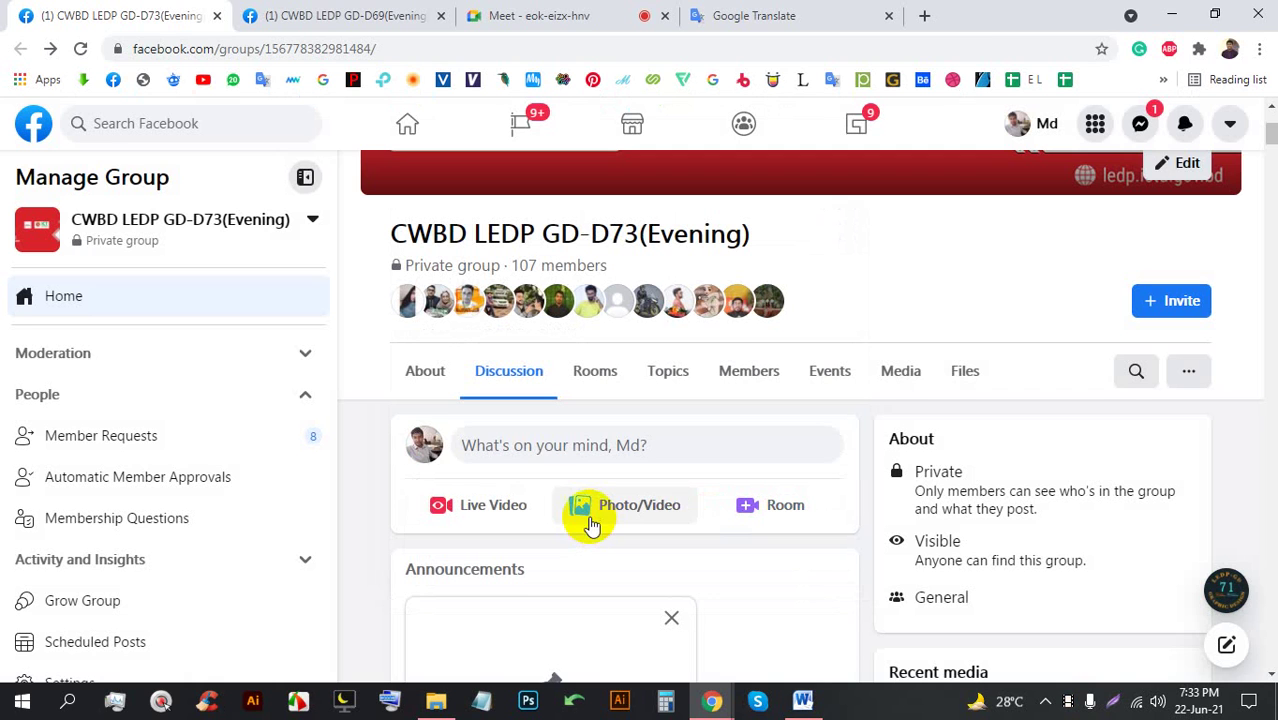
Check the logo idea post in the D69 group, and admit the participant waiting to join the Meet call
left_click(570, 16)
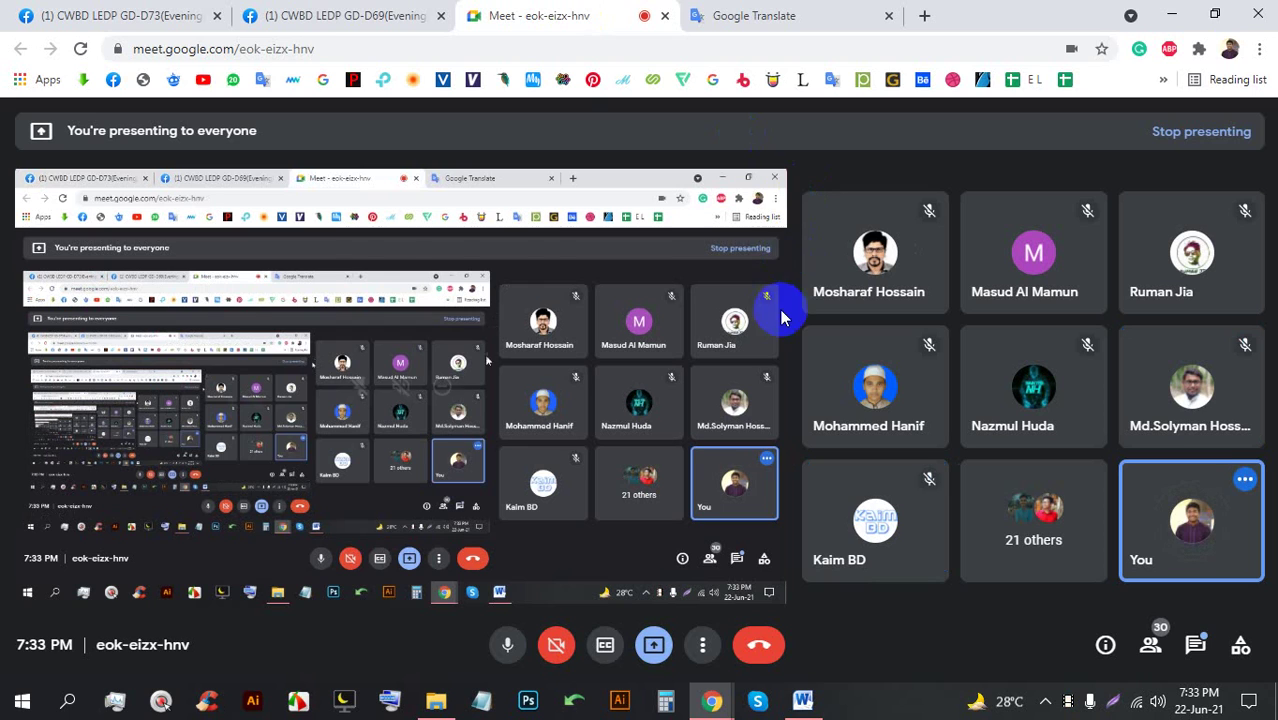
left_click(338, 16)
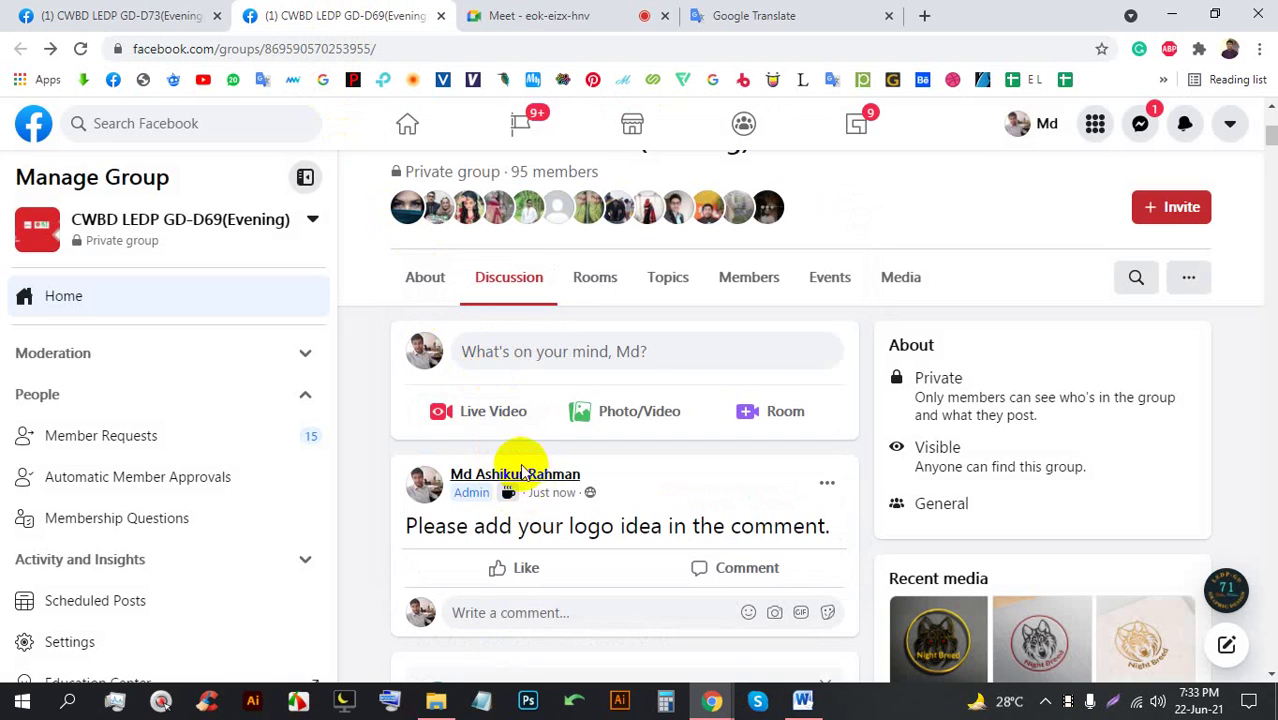
scroll(520, 478, "down", 5)
left_click(570, 14)
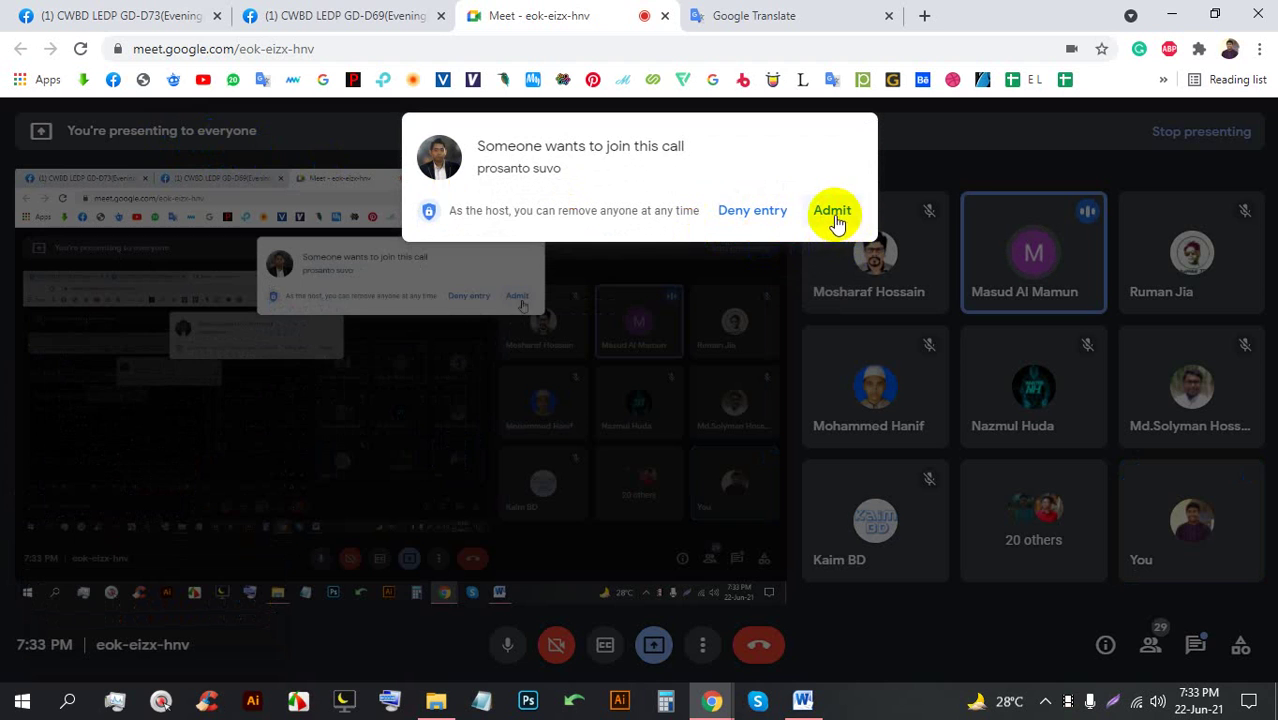
left_click(833, 211)
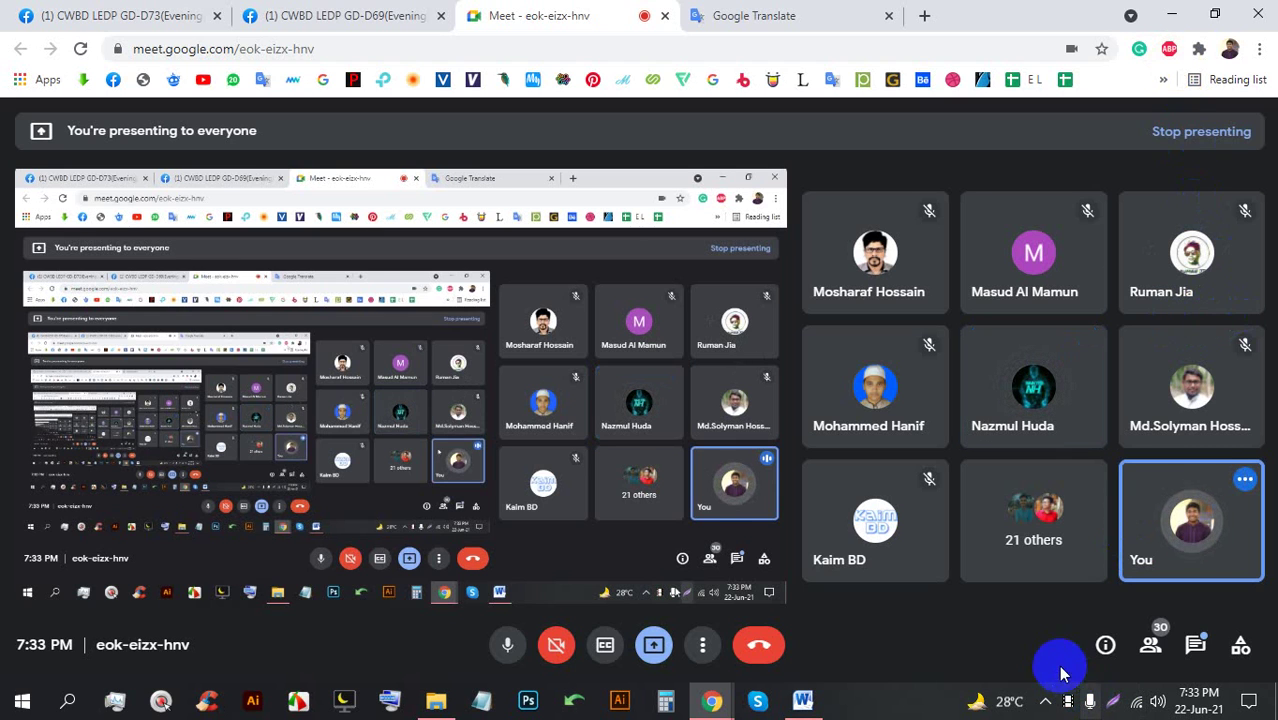
Send the host's short name as an in-call message to everyone in the Meet call, and close the chat
left_click(1152, 645)
left_click(1196, 645)
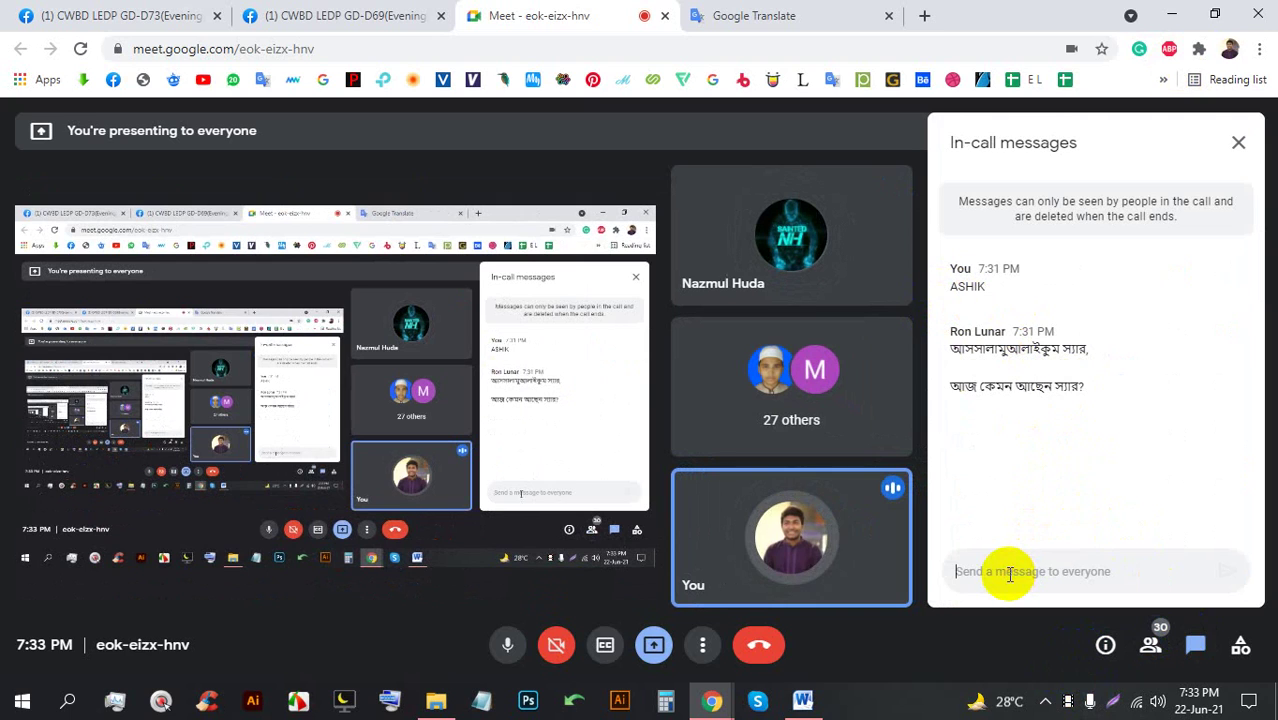
type("ASHIK")
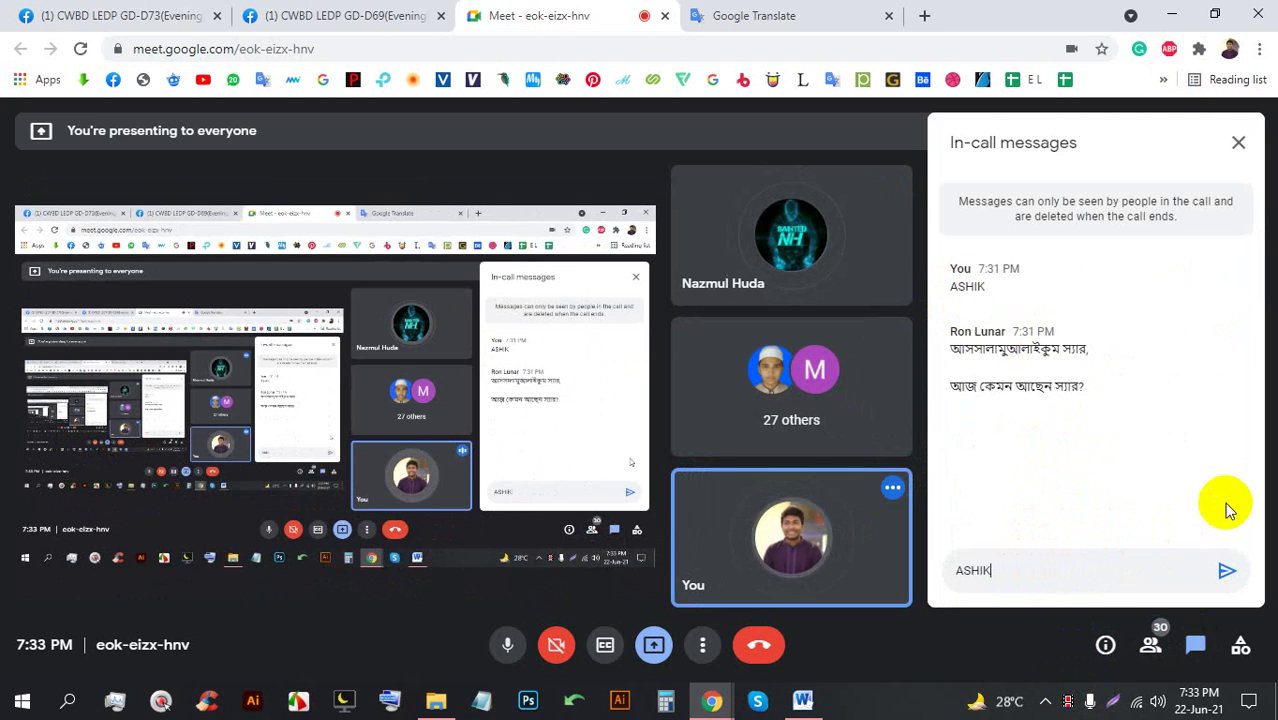
key("Return")
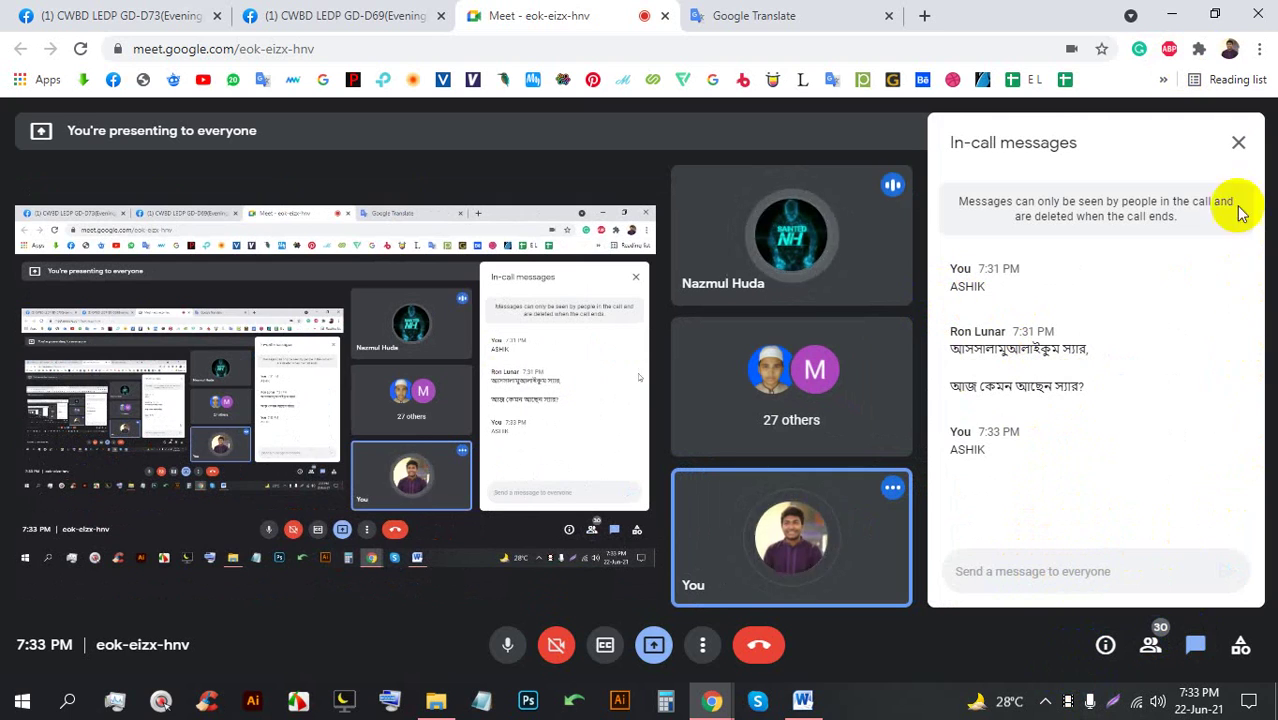
left_click(1238, 142)
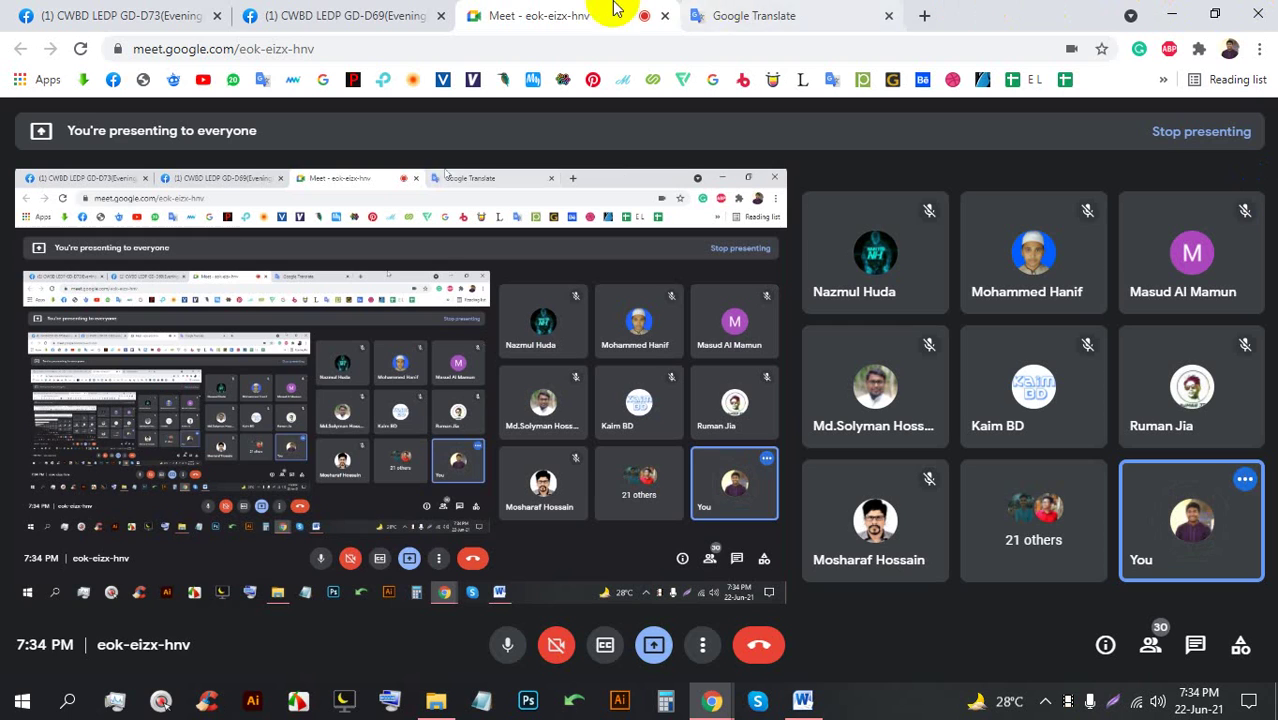
Check the D69 and D73 group feeds, finding the logo idea request post in the D73 group
left_click(340, 15)
scroll(513, 425, "up", 2)
scroll(520, 420, "up", 3)
scroll(520, 420, "down", 3)
left_click(120, 15)
scroll(612, 495, "down", 3)
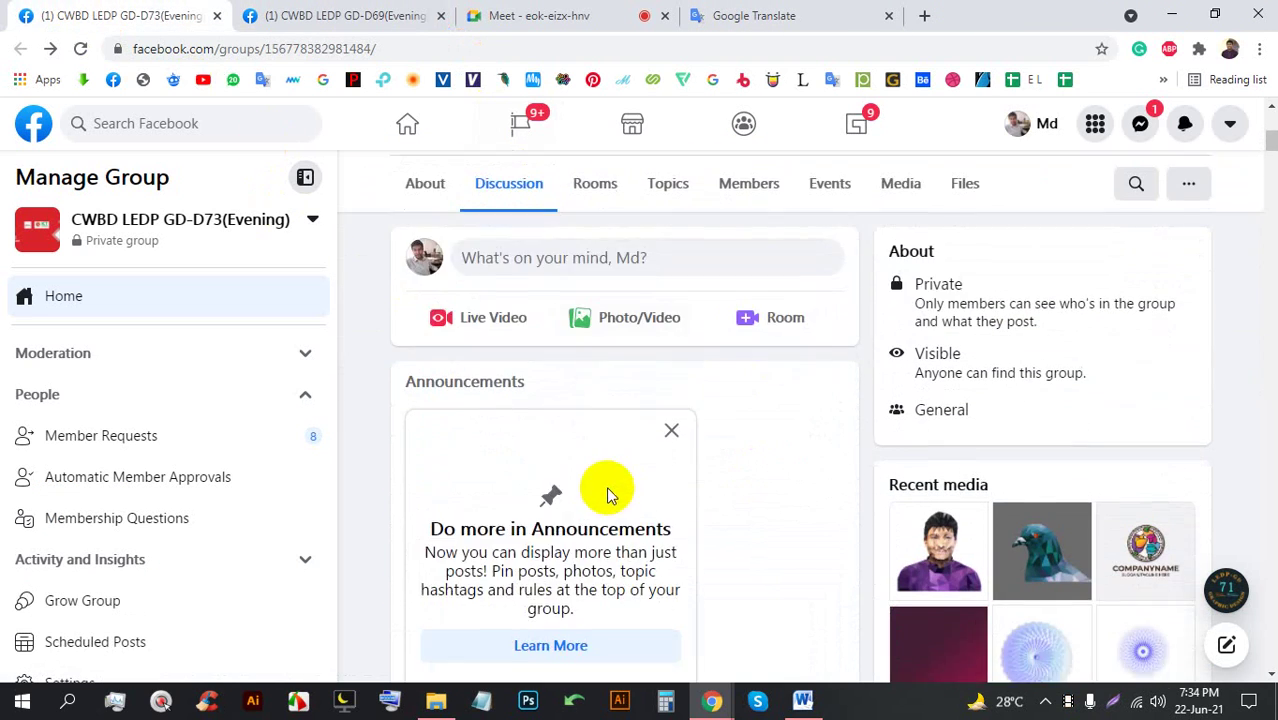
scroll(600, 493, "down", 3)
scroll(575, 460, "down", 1)
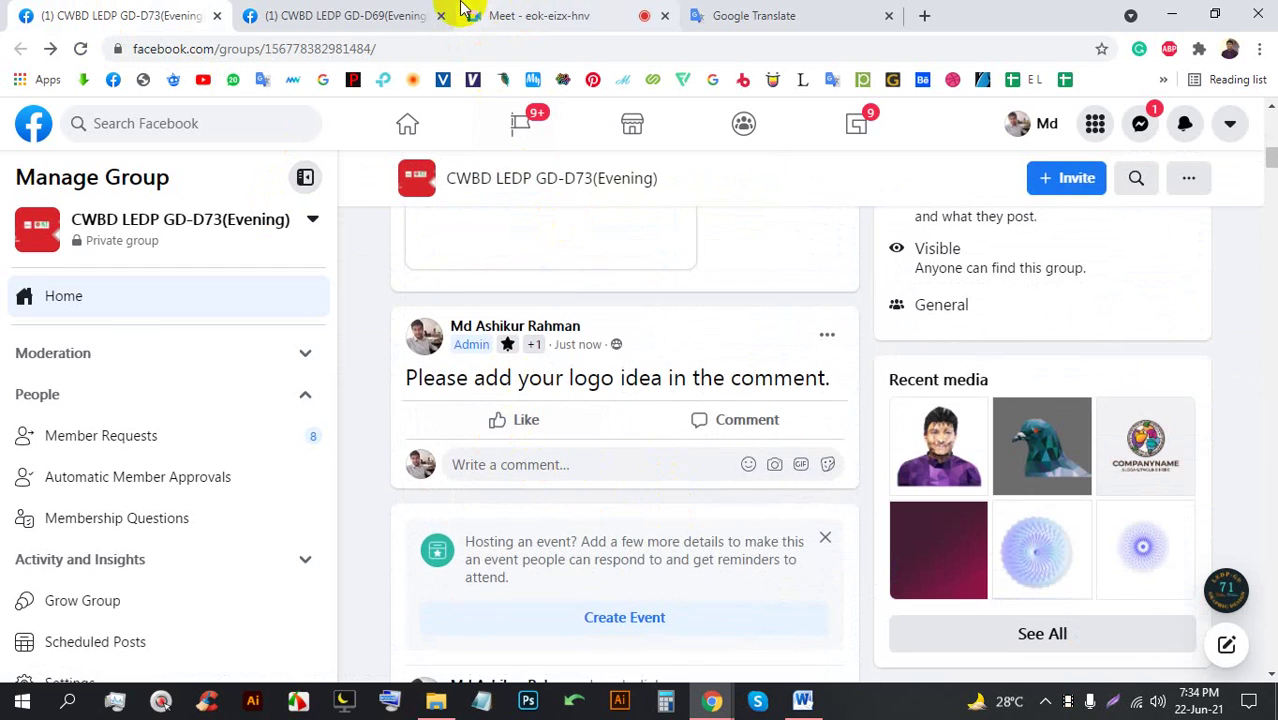
Switch to the Meet call and admit the four participants who ask to join one after another
left_click(520, 15)
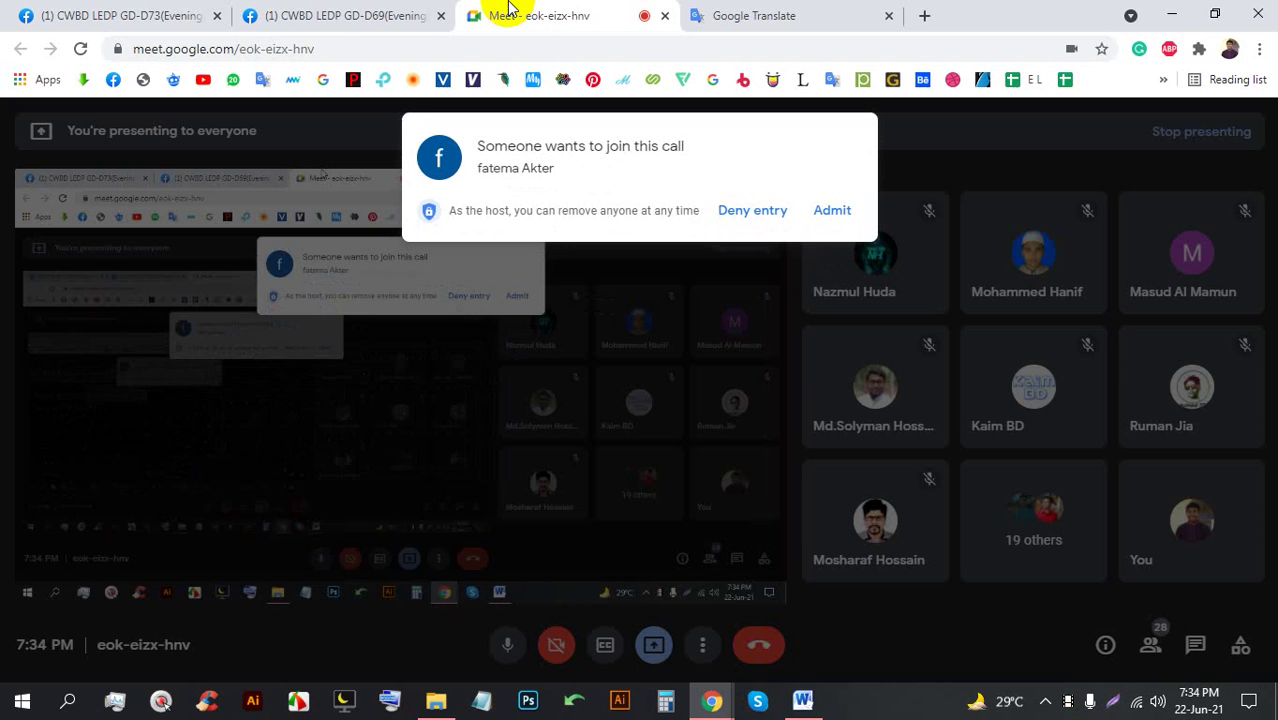
left_click(832, 210)
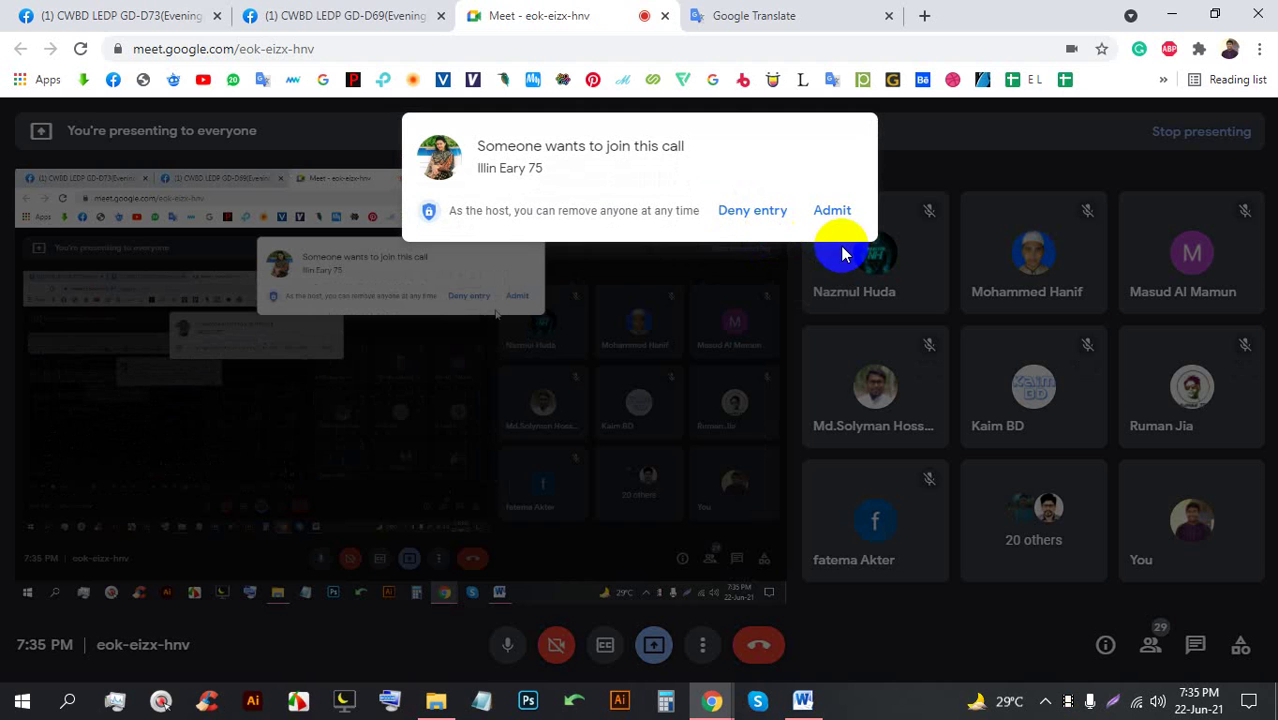
left_click(831, 212)
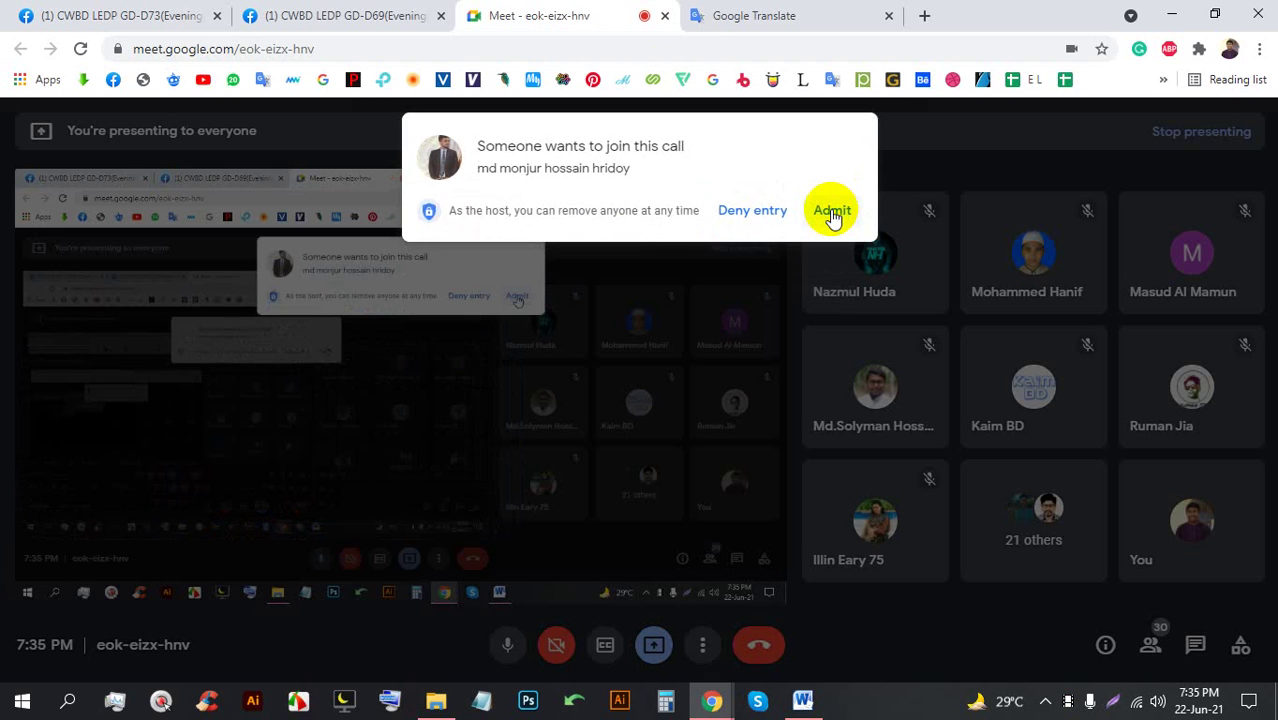
left_click(833, 214)
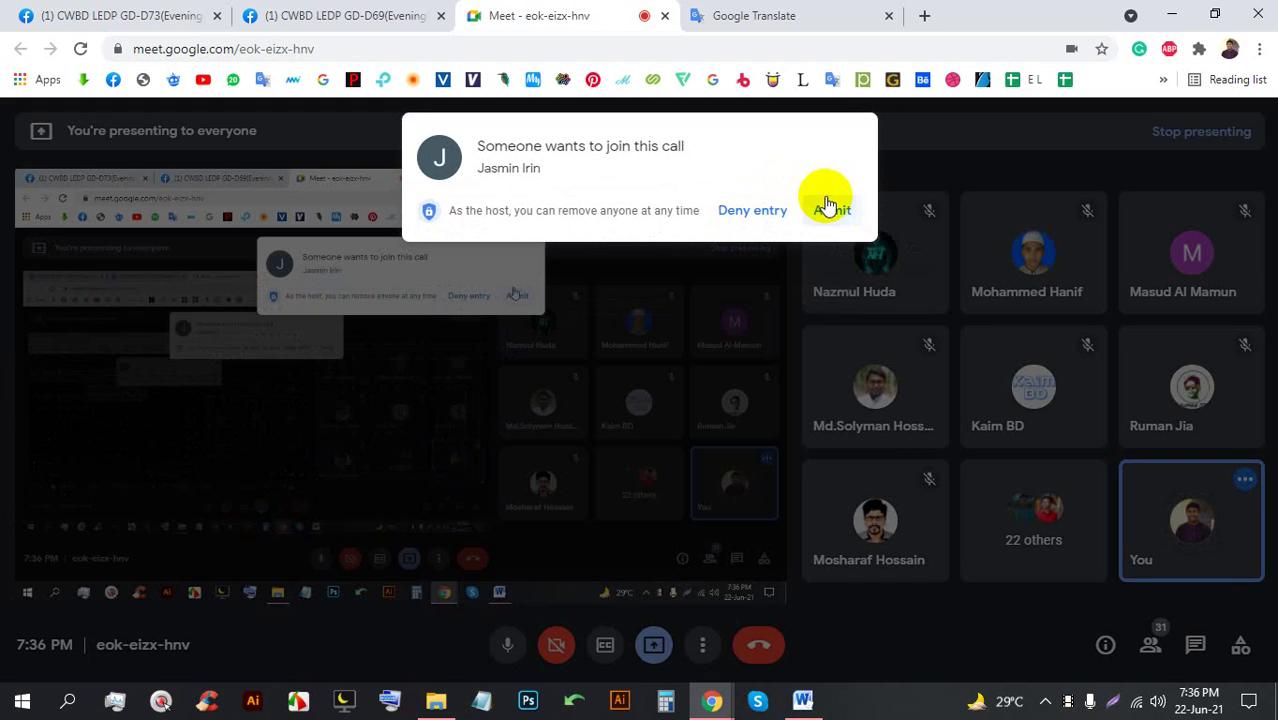
left_click(830, 209)
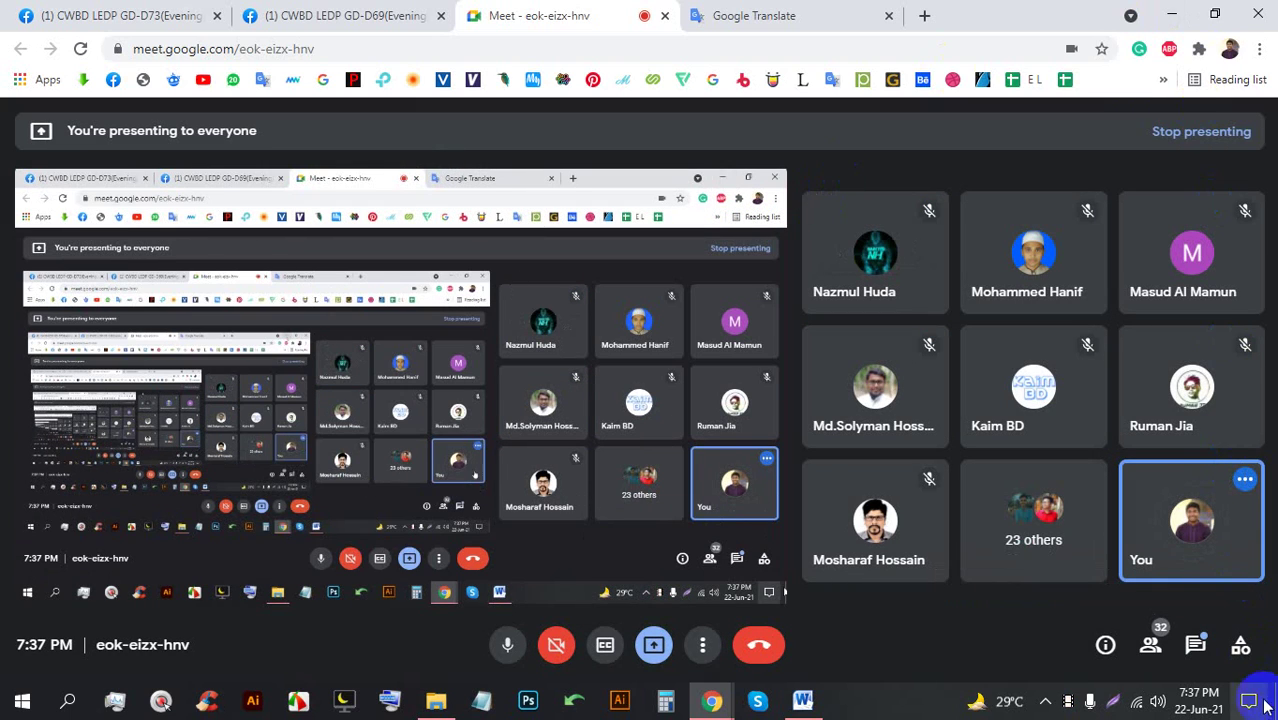
Read the in-call messages, close the chat, and admit the two participants asking to join
left_click(1195, 648)
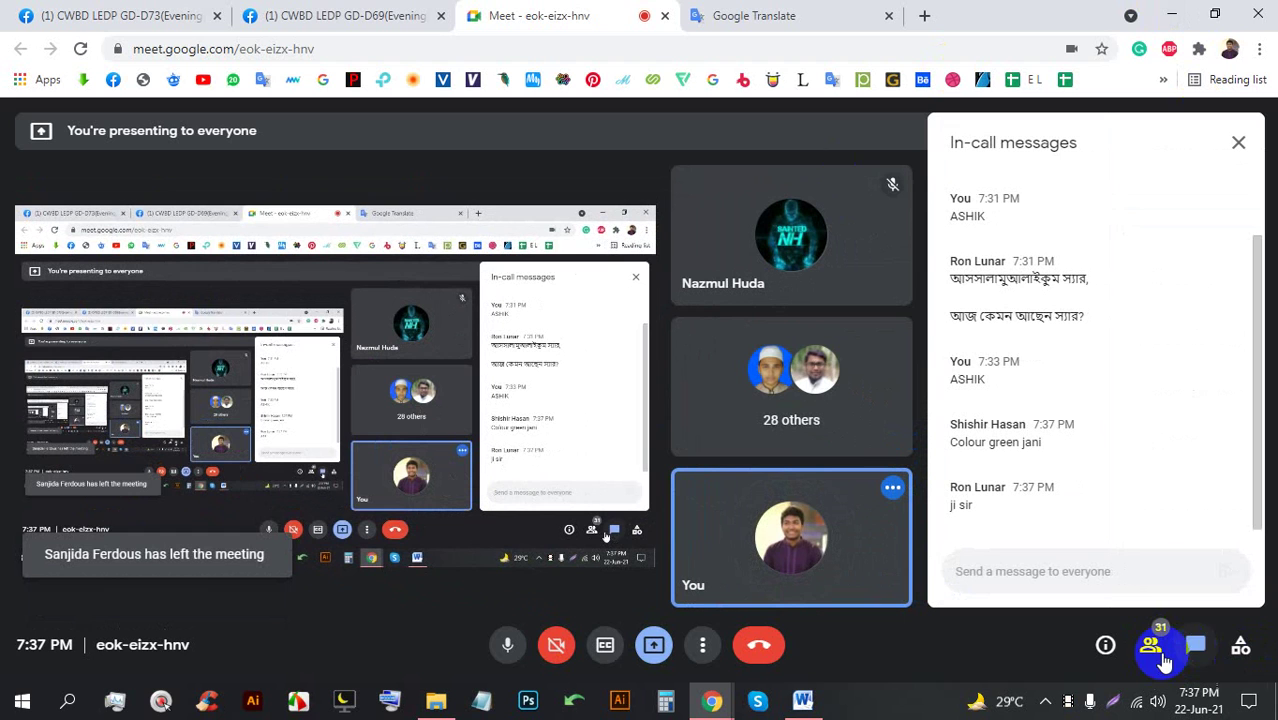
left_click(1239, 144)
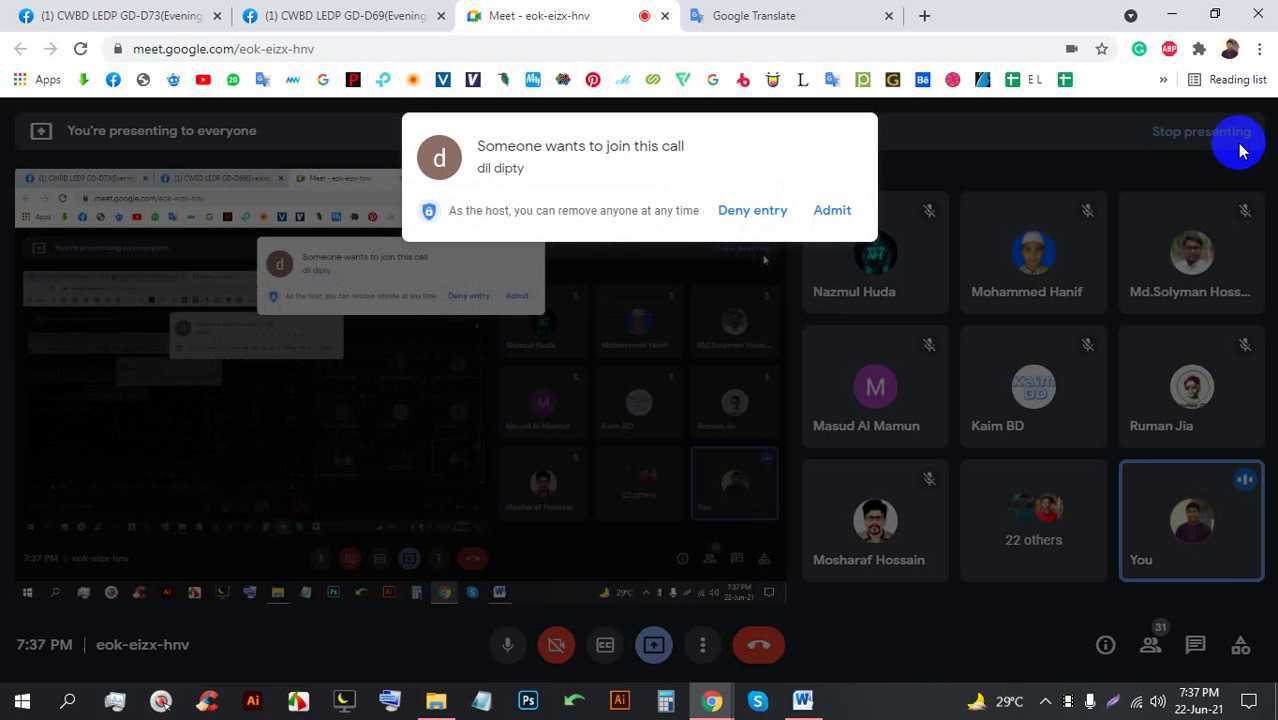
left_click(831, 210)
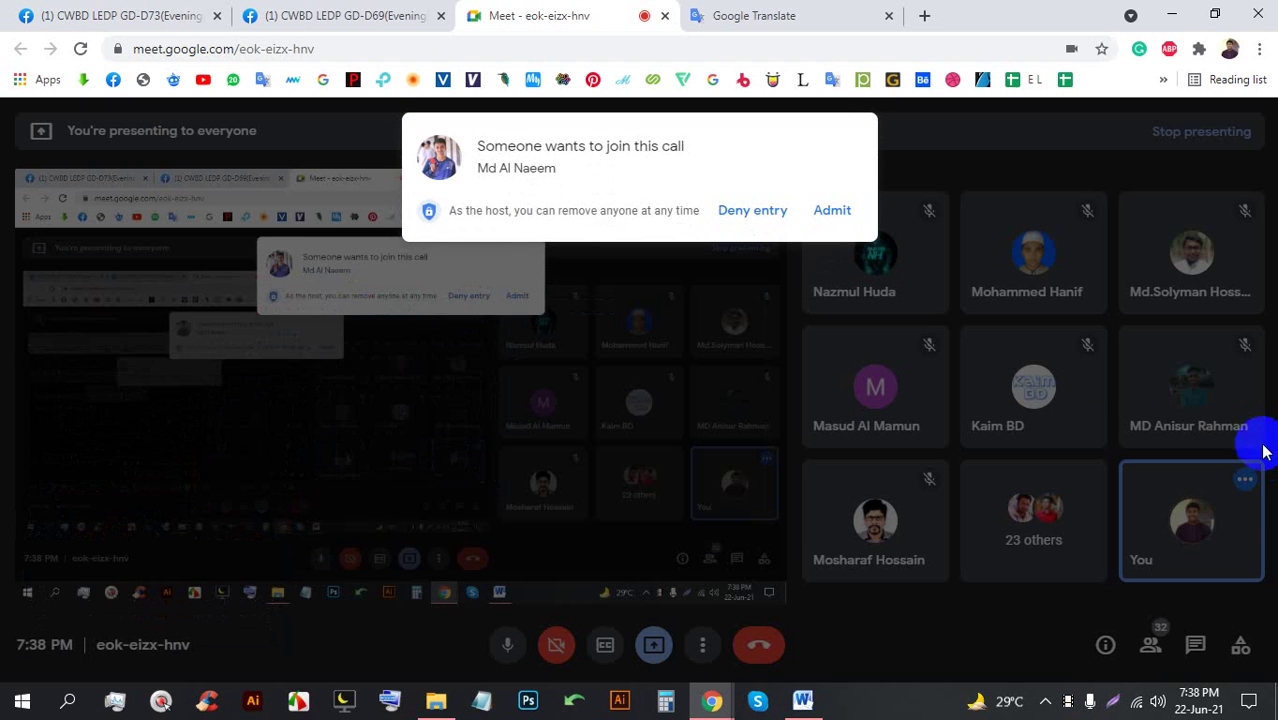
left_click(832, 210)
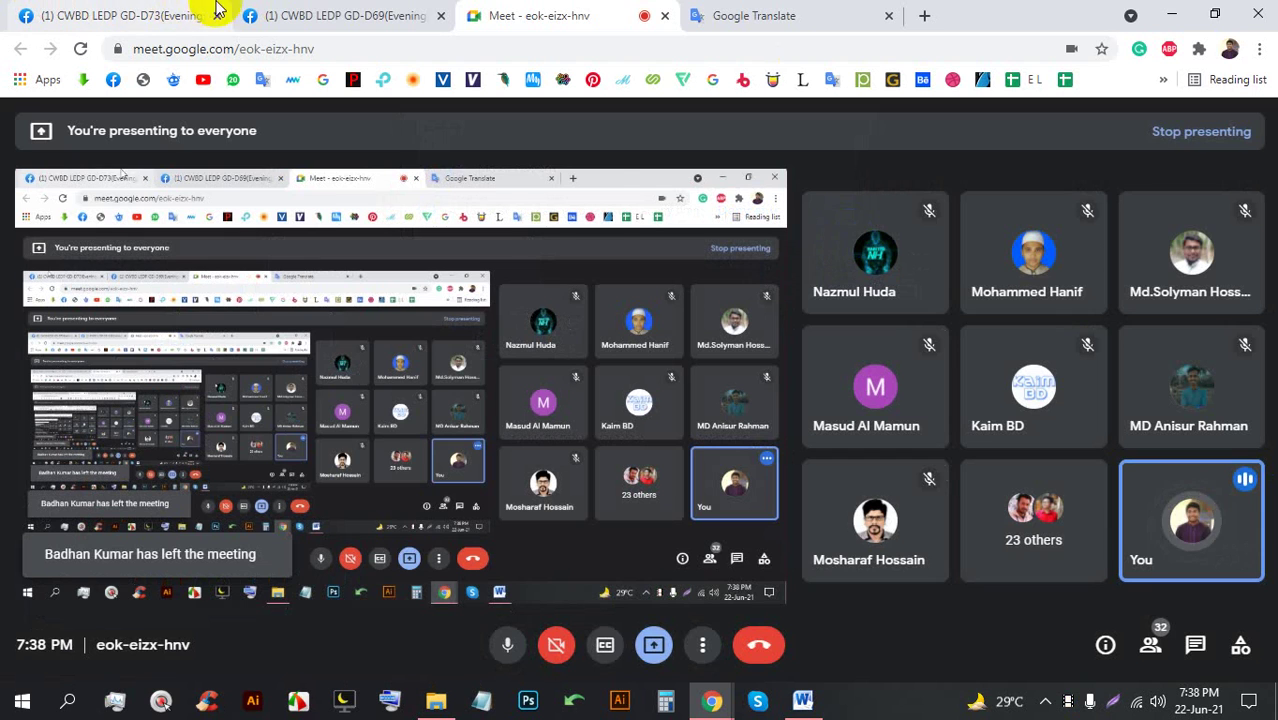
Check the logo idea post in the D69 group, and admit the two participants asking to join the Meet call
left_click(290, 15)
scroll(416, 381, "down", 1)
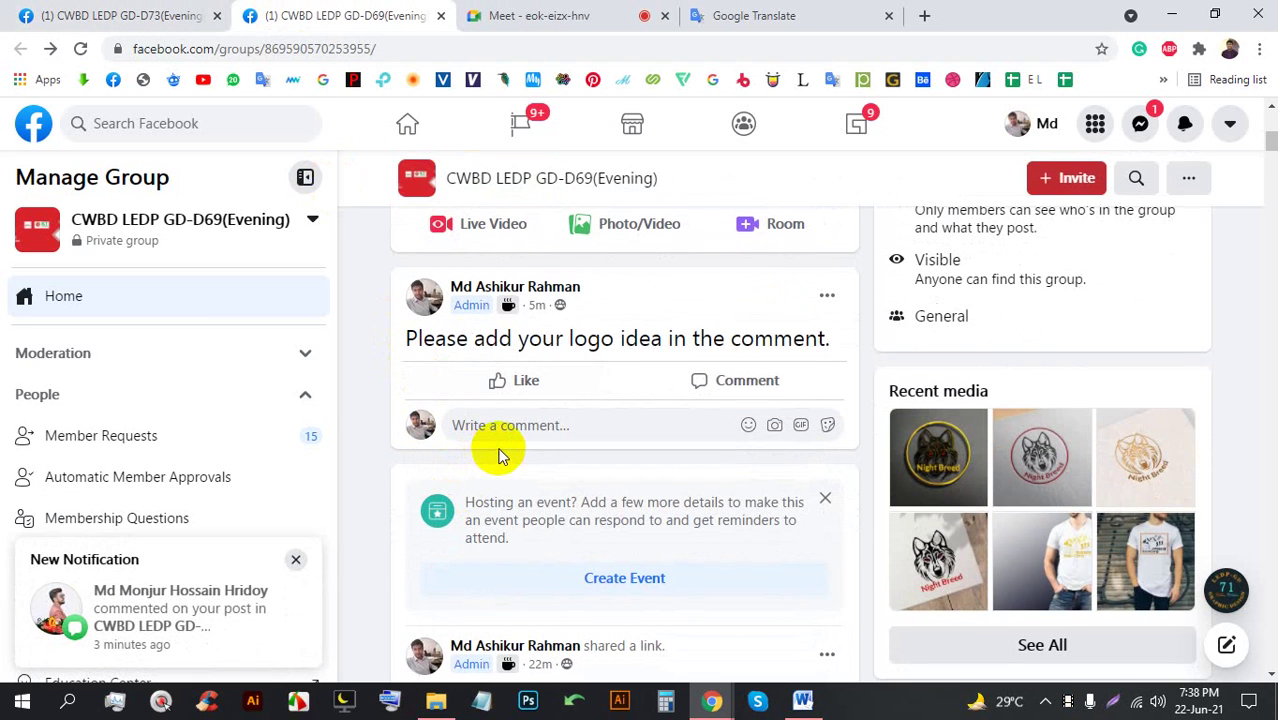
left_click(540, 15)
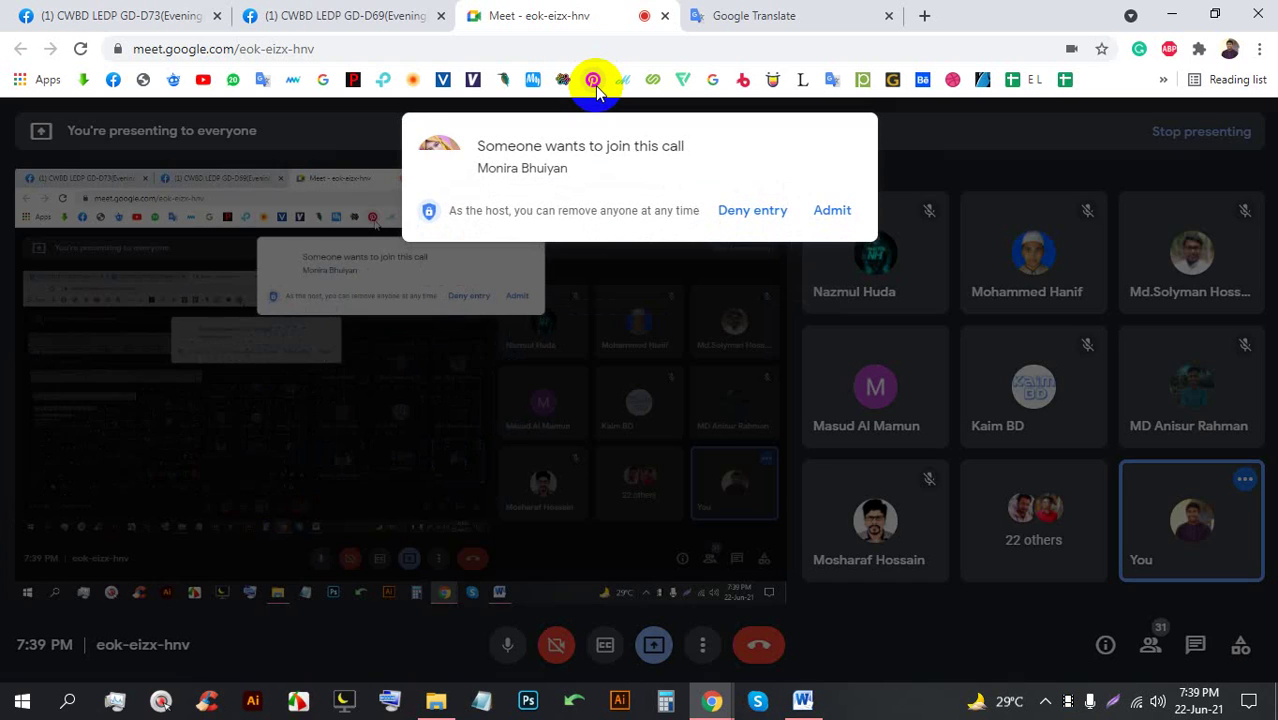
left_click(842, 212)
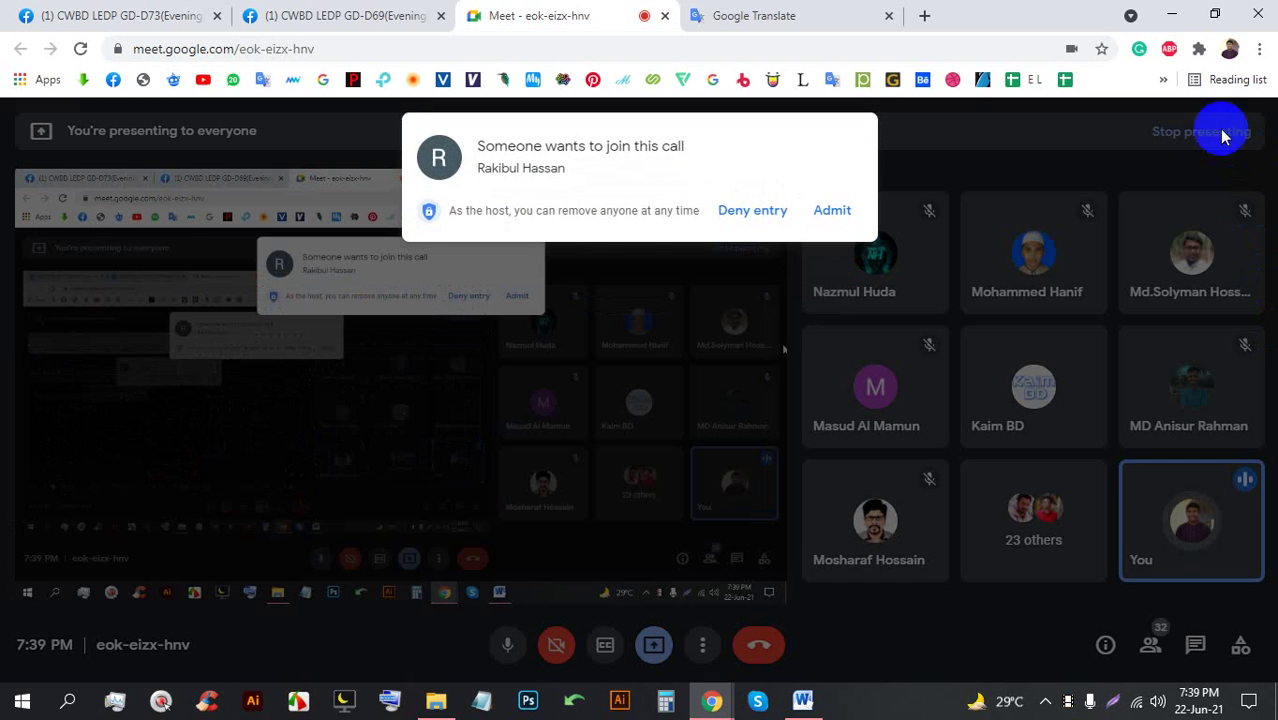
left_click(838, 214)
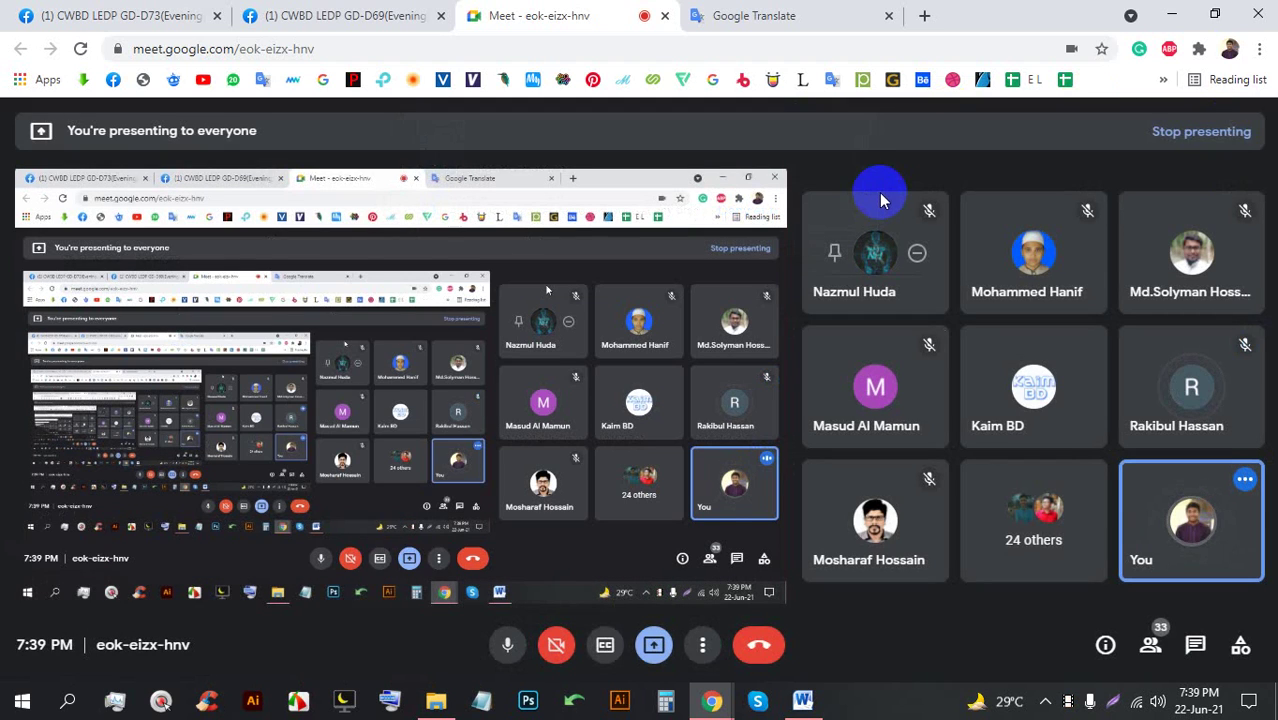
left_click(932, 113)
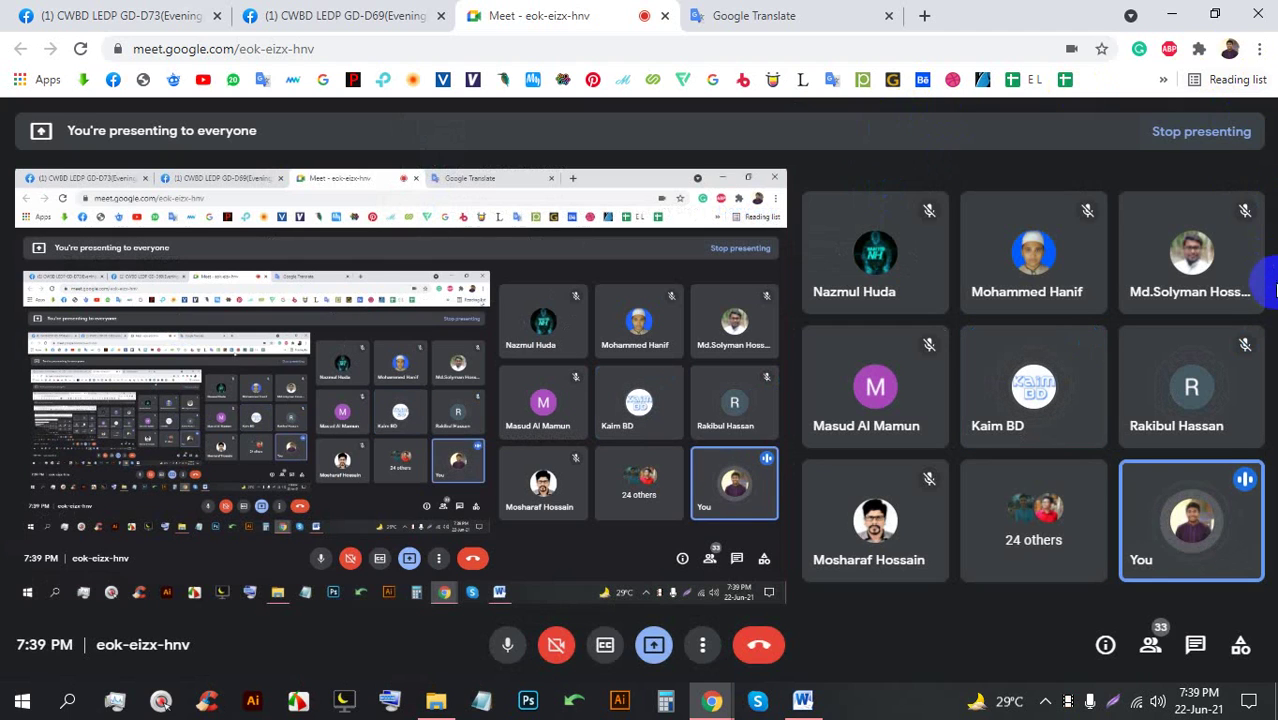
Search Google for "color theory" in a new browser tab, and look in on the Meet call
left_click(924, 15)
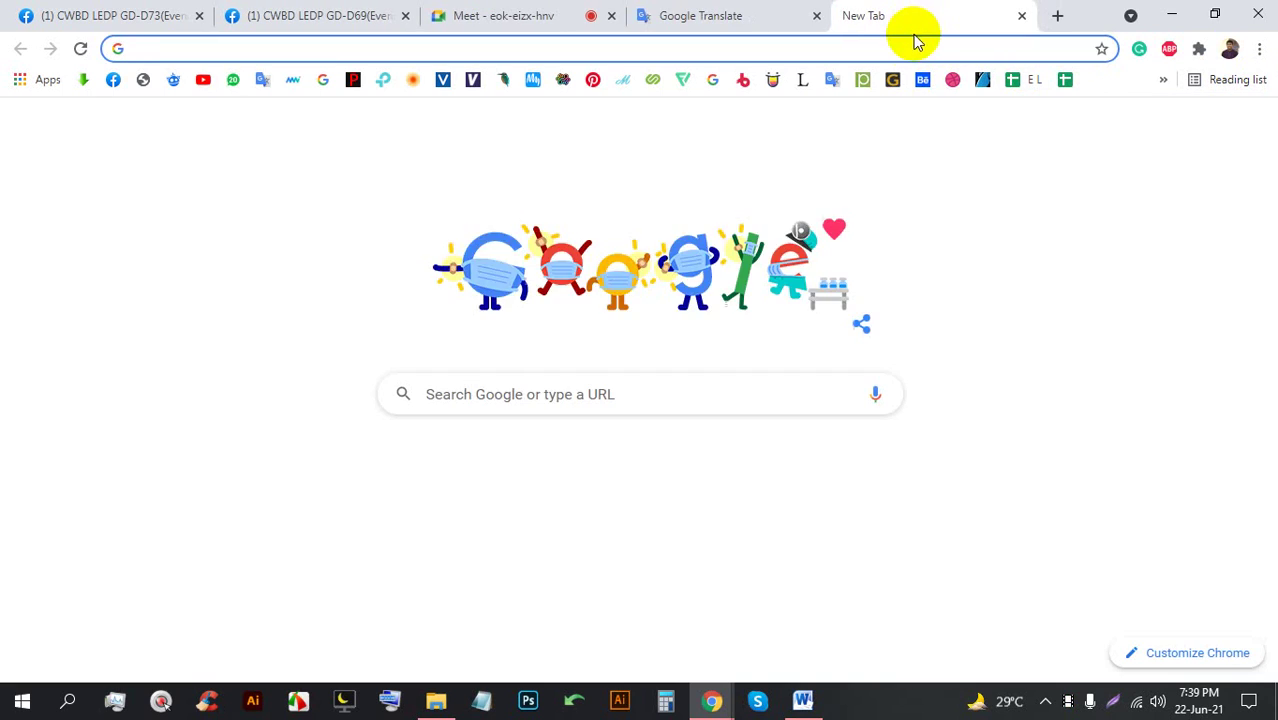
left_click(914, 44)
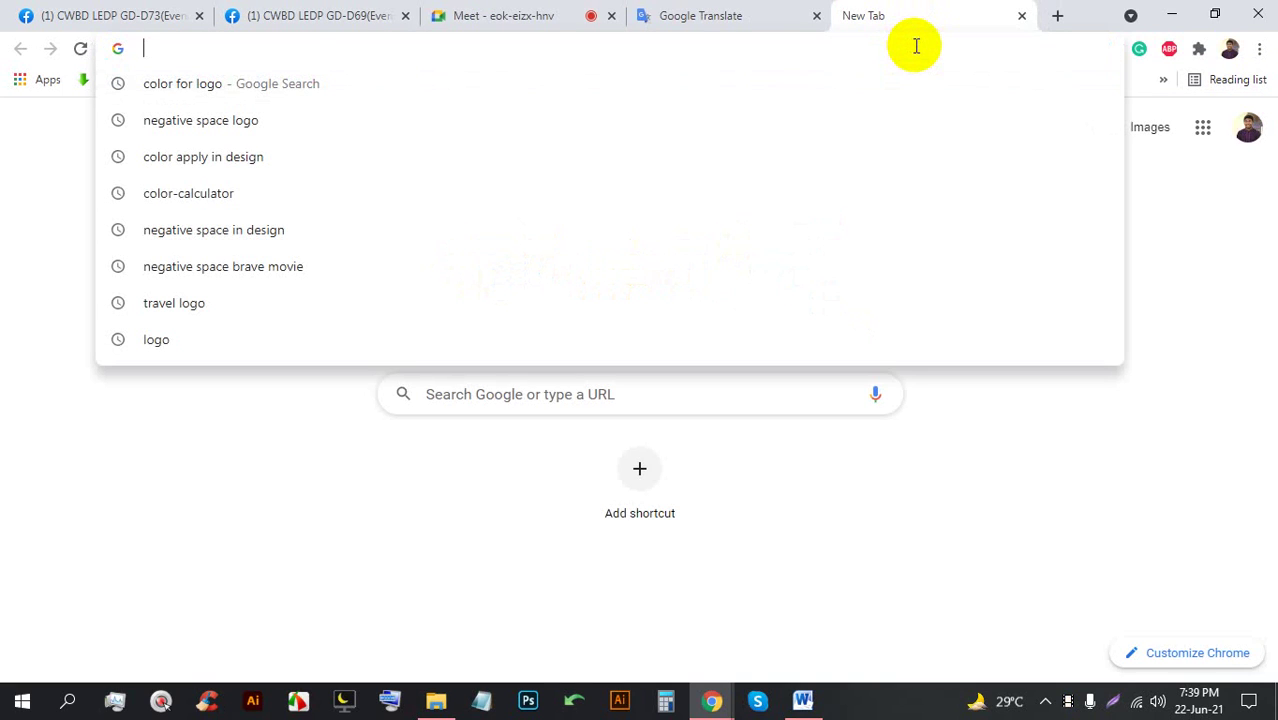
type("color the")
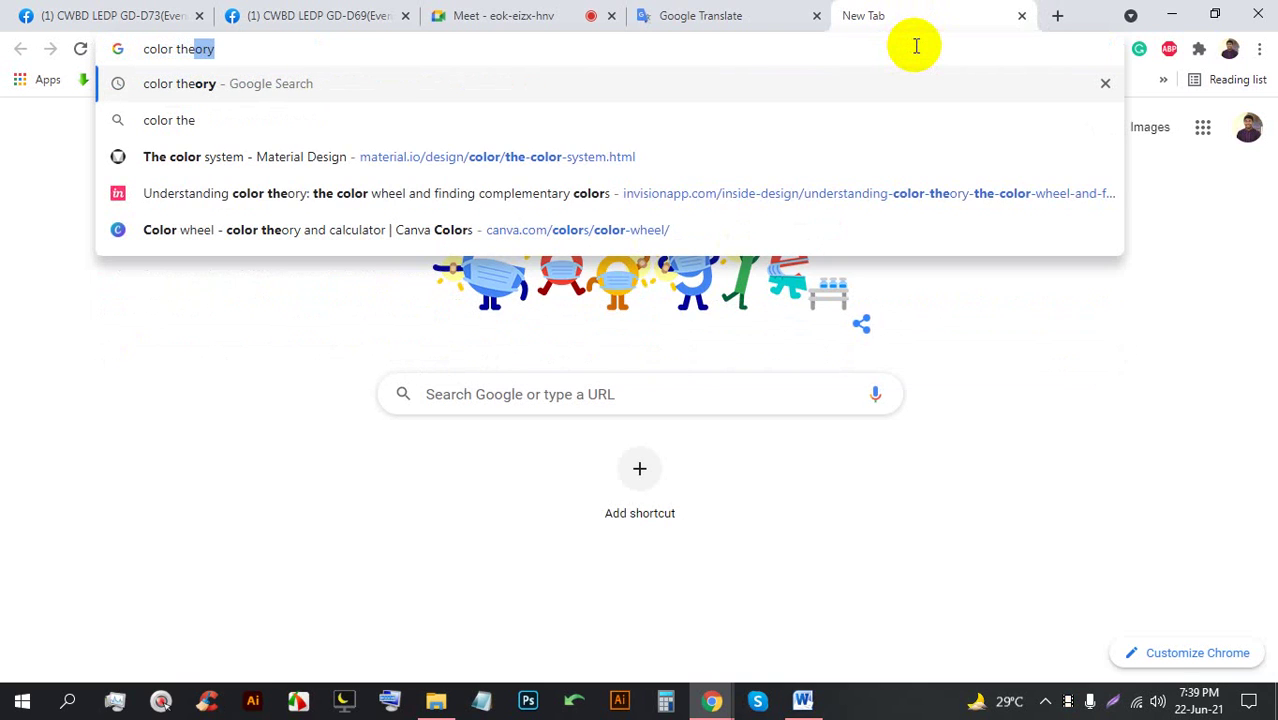
key("Return")
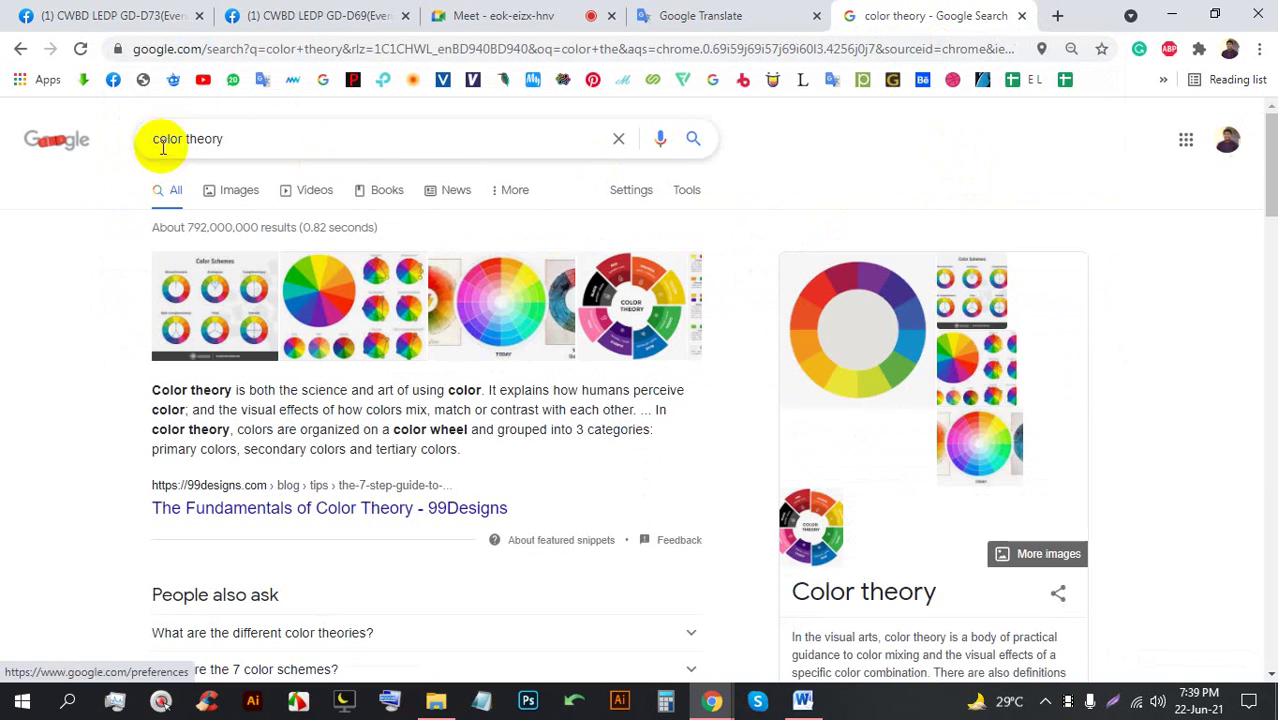
left_click(530, 14)
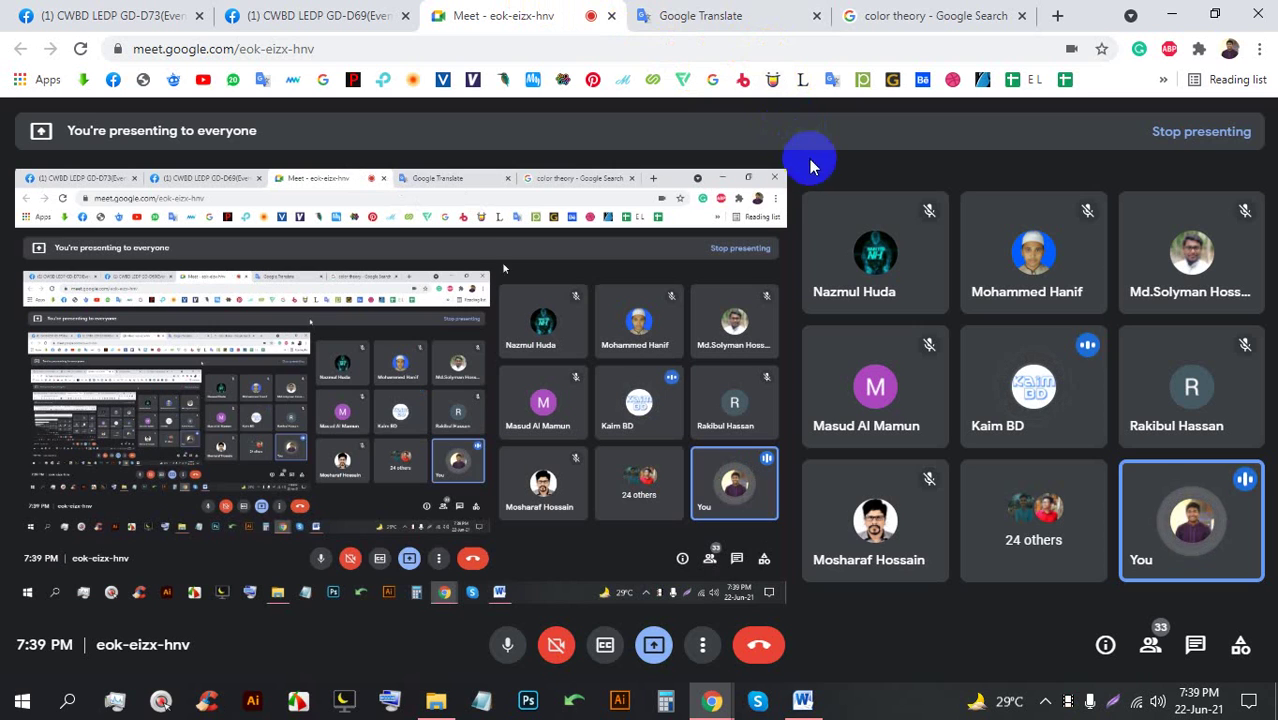
Browse the image results for color theory and preview the "color theory for Multimedia Students" image from slideshare.net
left_click(940, 12)
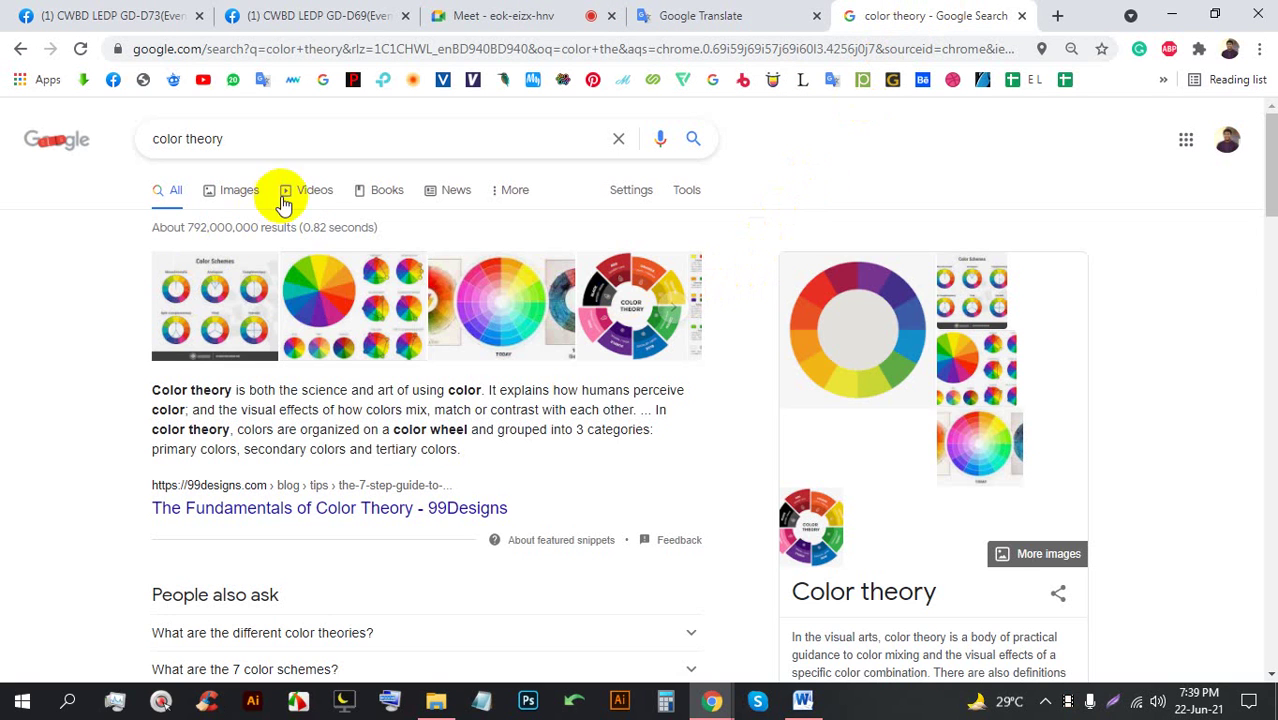
left_click(243, 190)
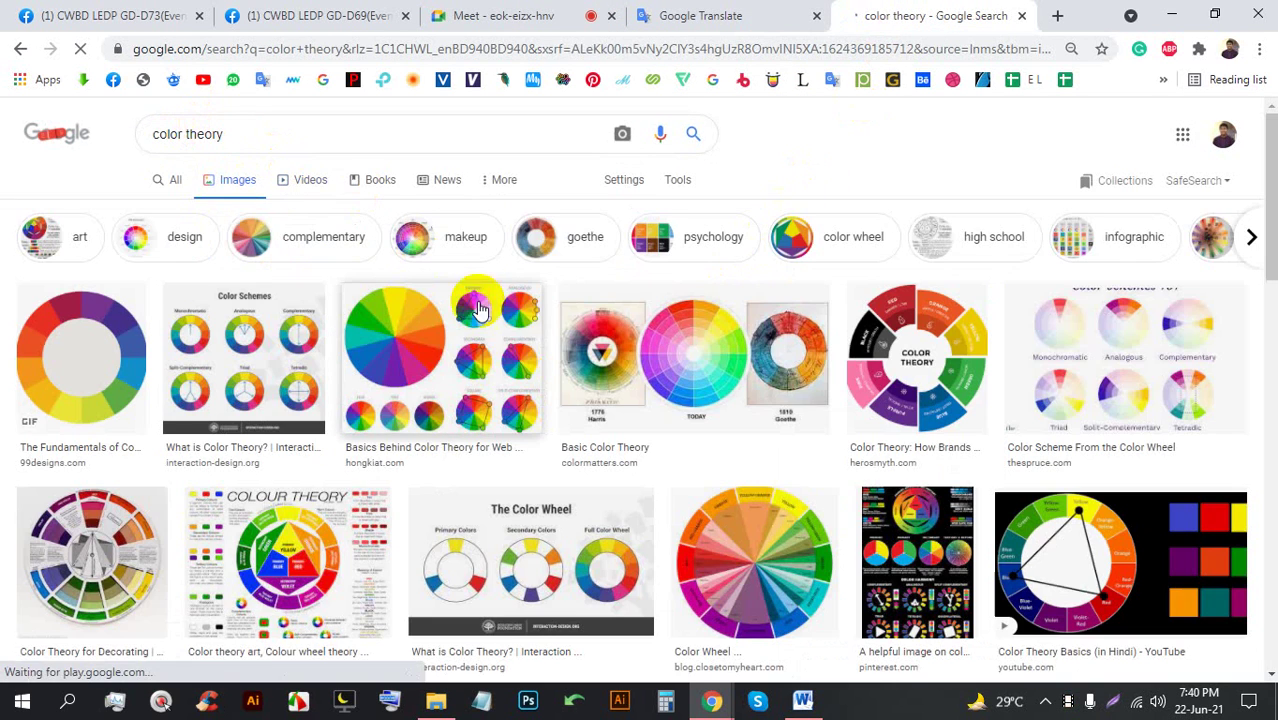
scroll(390, 345, "down", 1)
scroll(390, 345, "down", 3)
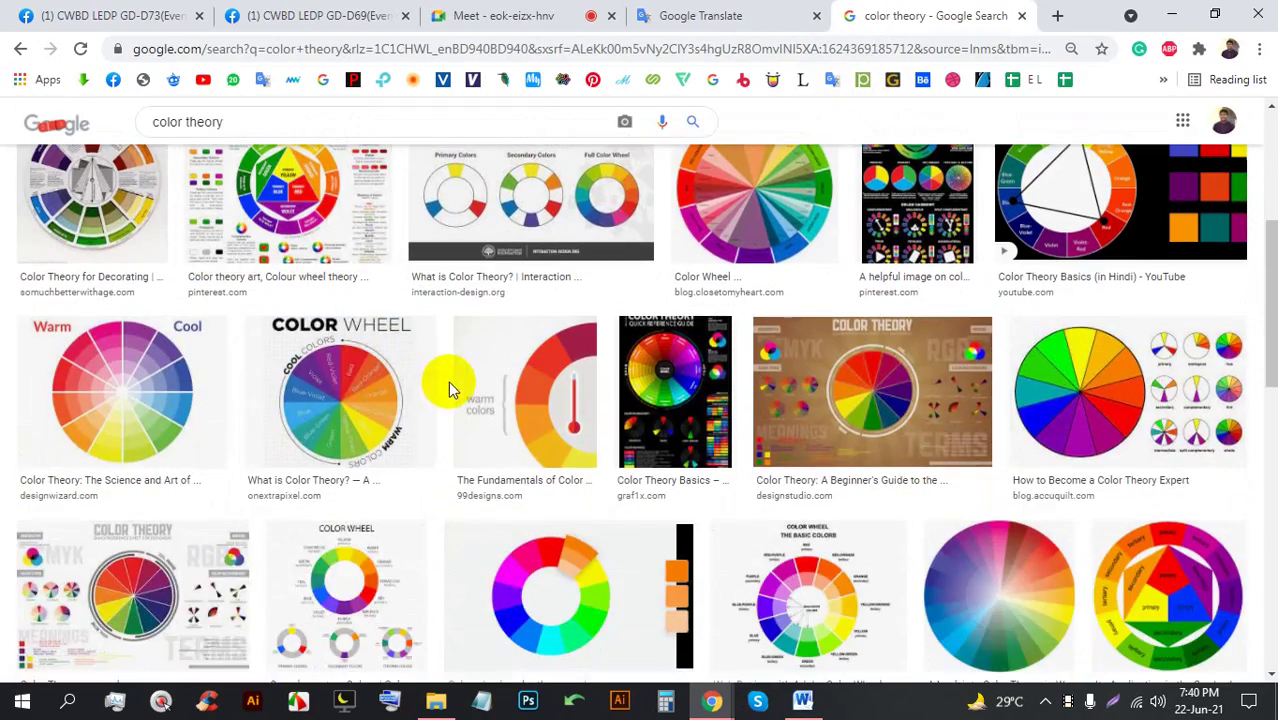
scroll(451, 386, "up", 2)
scroll(422, 314, "down", 3)
scroll(690, 345, "down", 6)
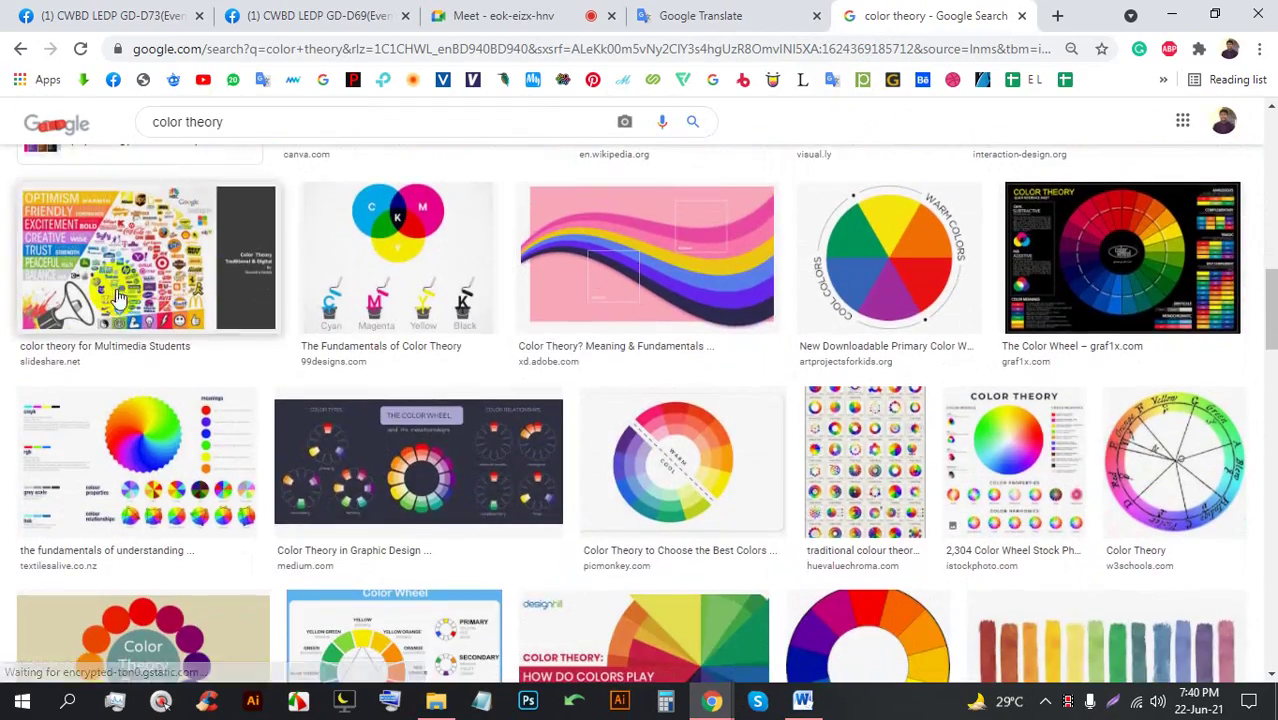
left_click(118, 297)
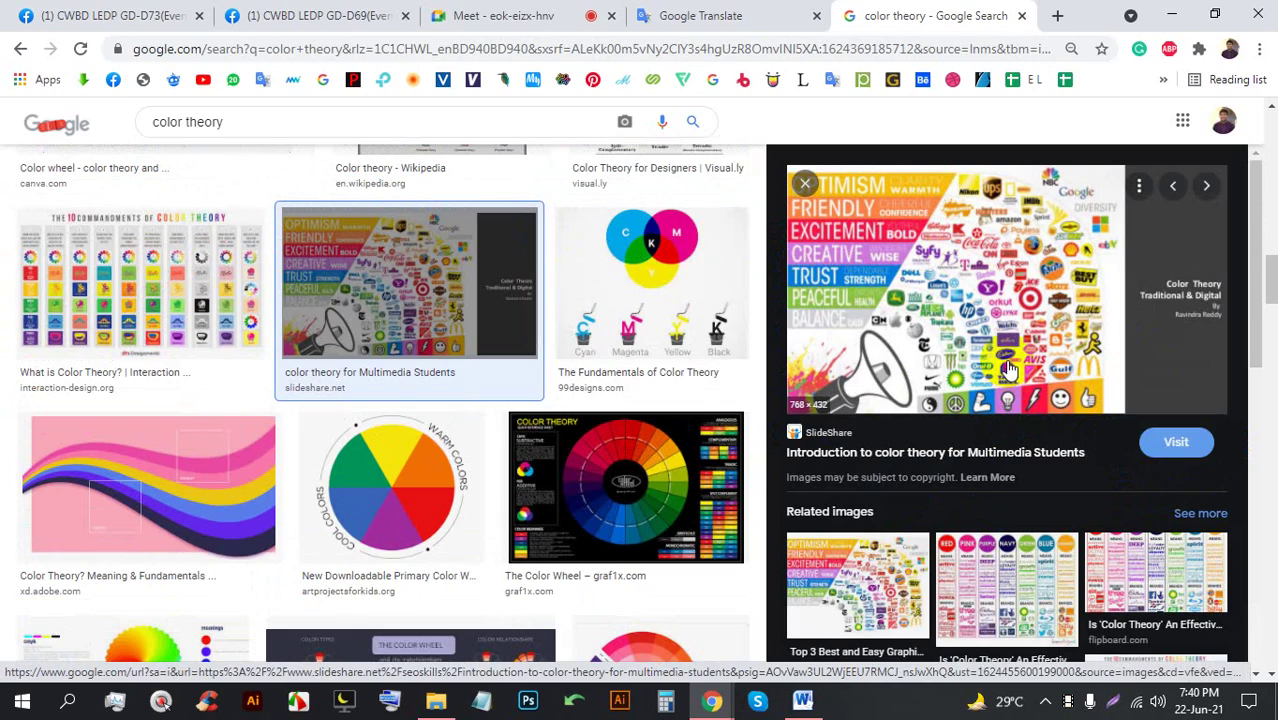
Admit the participant waiting in the Meet call, and preview the related HuffPost image of color meanings and brands
left_click(499, 15)
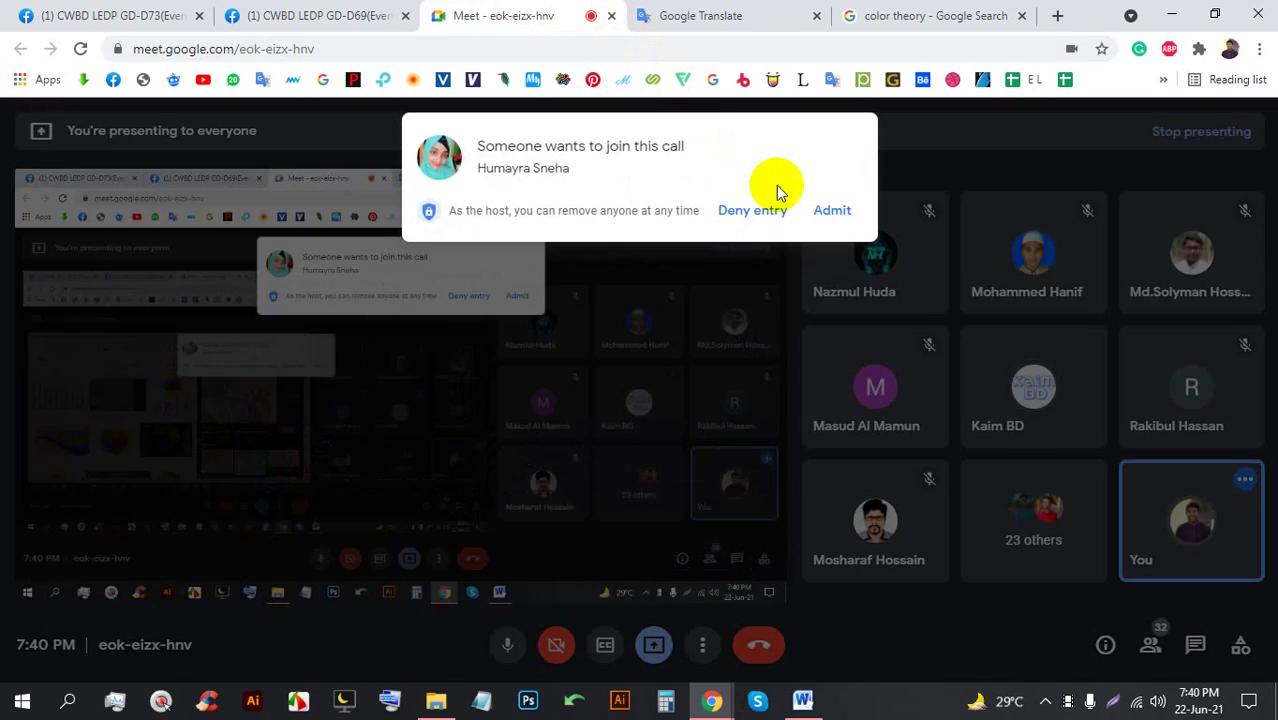
left_click(822, 207)
left_click(912, 15)
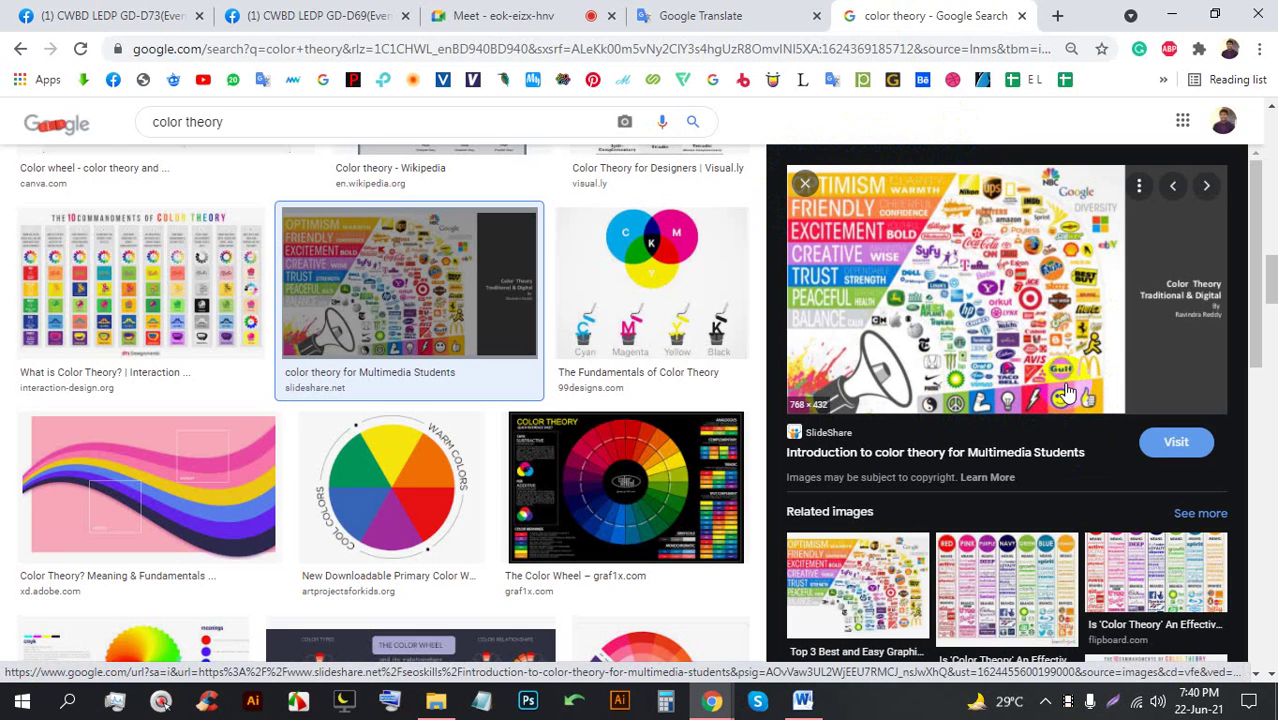
left_click(998, 588)
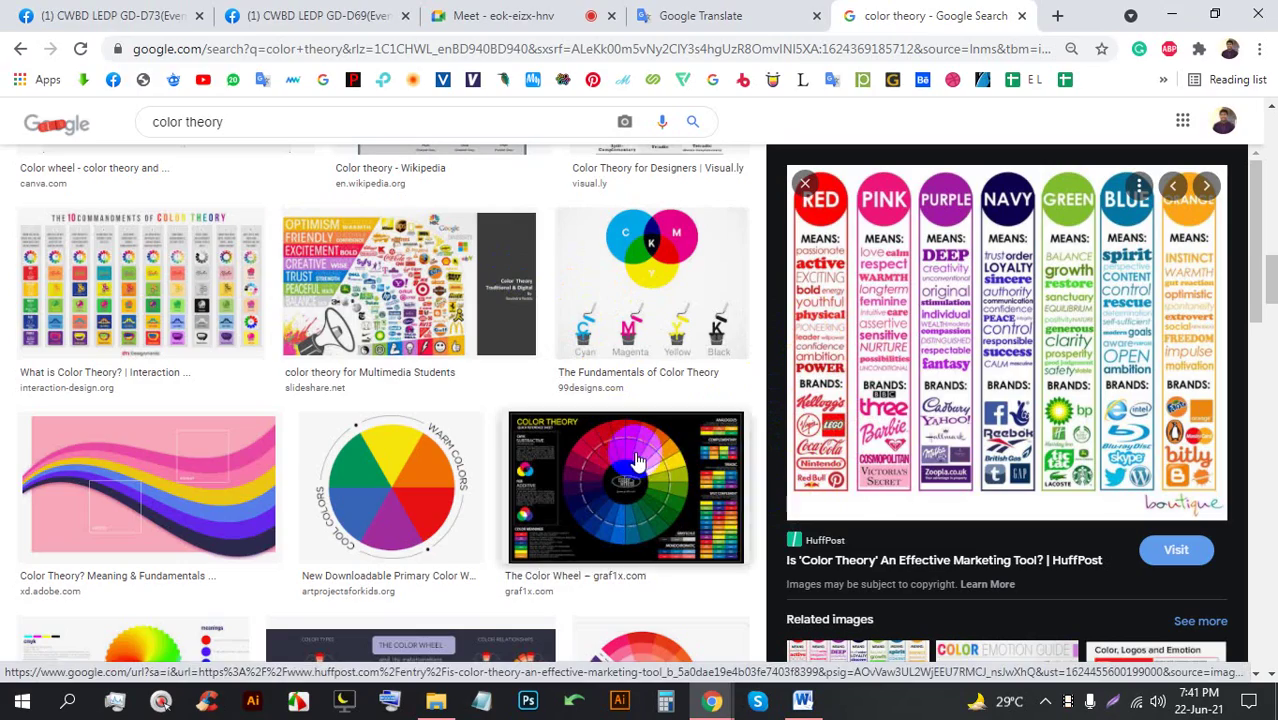
Look over the remaining color theory images, and examine the articles among the general search results
scroll(860, 300, "down", 4)
scroll(860, 300, "up", 4)
scroll(265, 250, "up", 3)
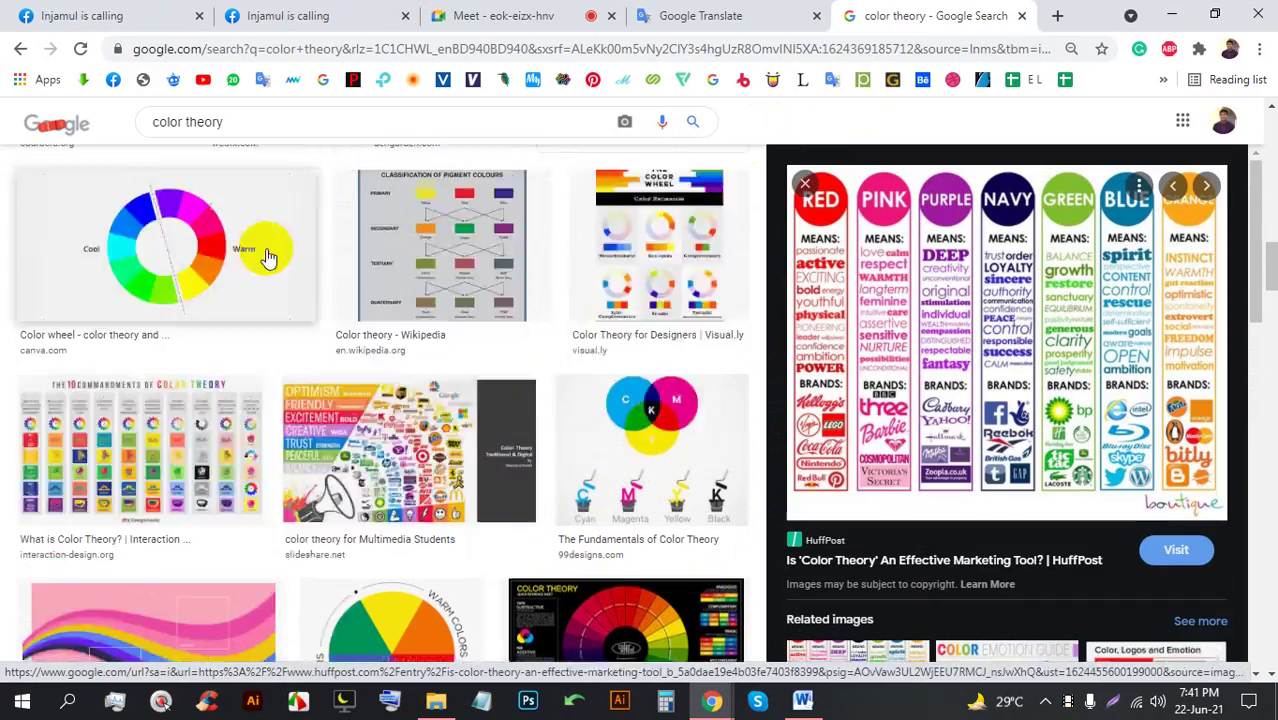
scroll(250, 160, "up", 5)
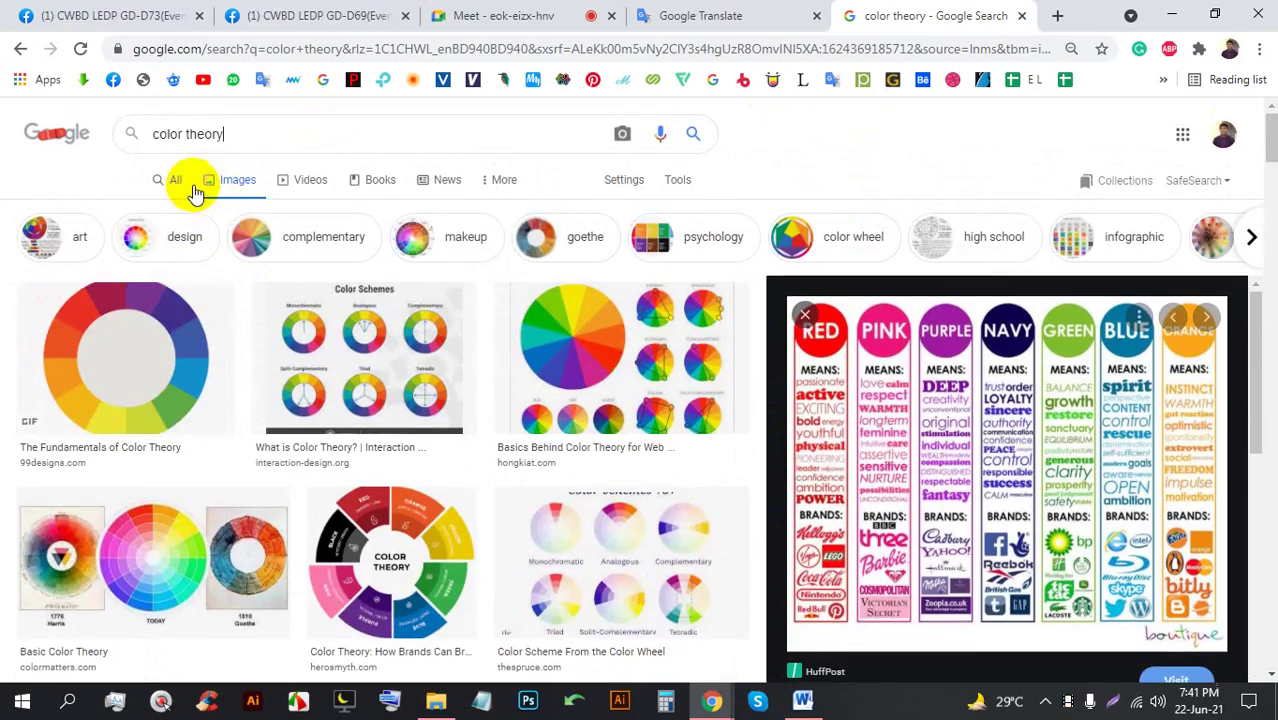
left_click(176, 185)
scroll(380, 385, "down", 3)
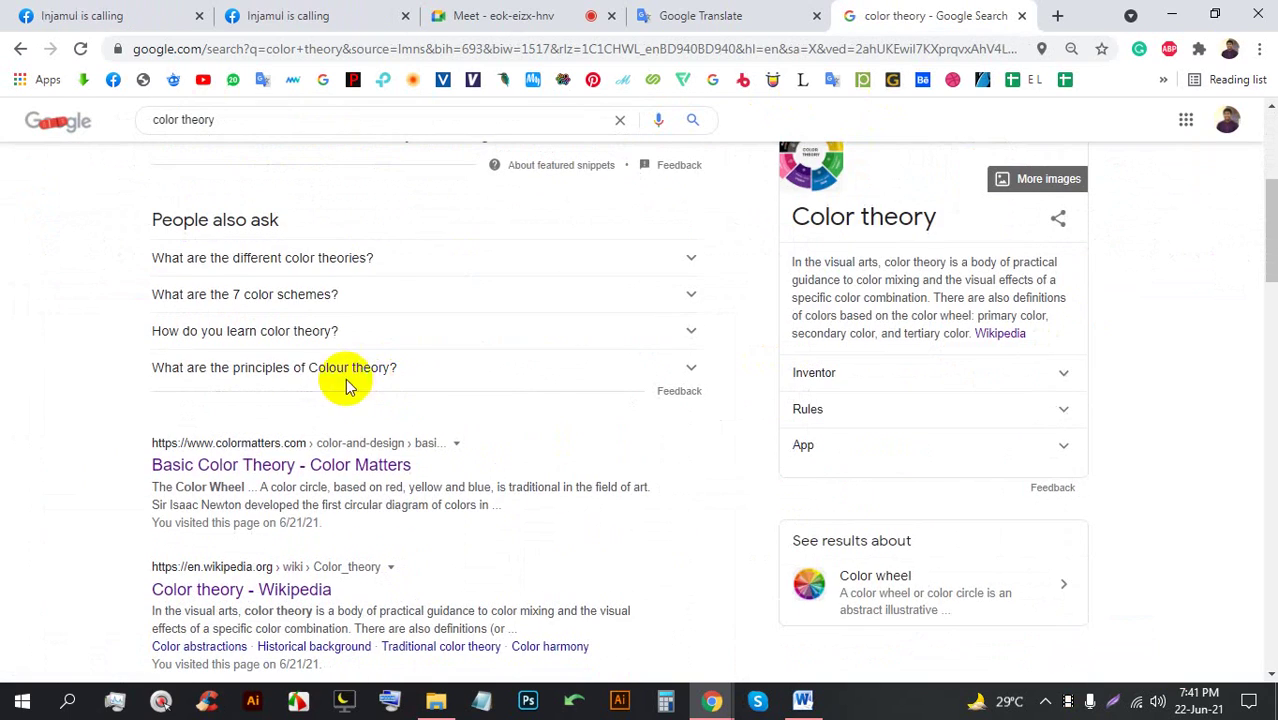
scroll(312, 440, "down", 2)
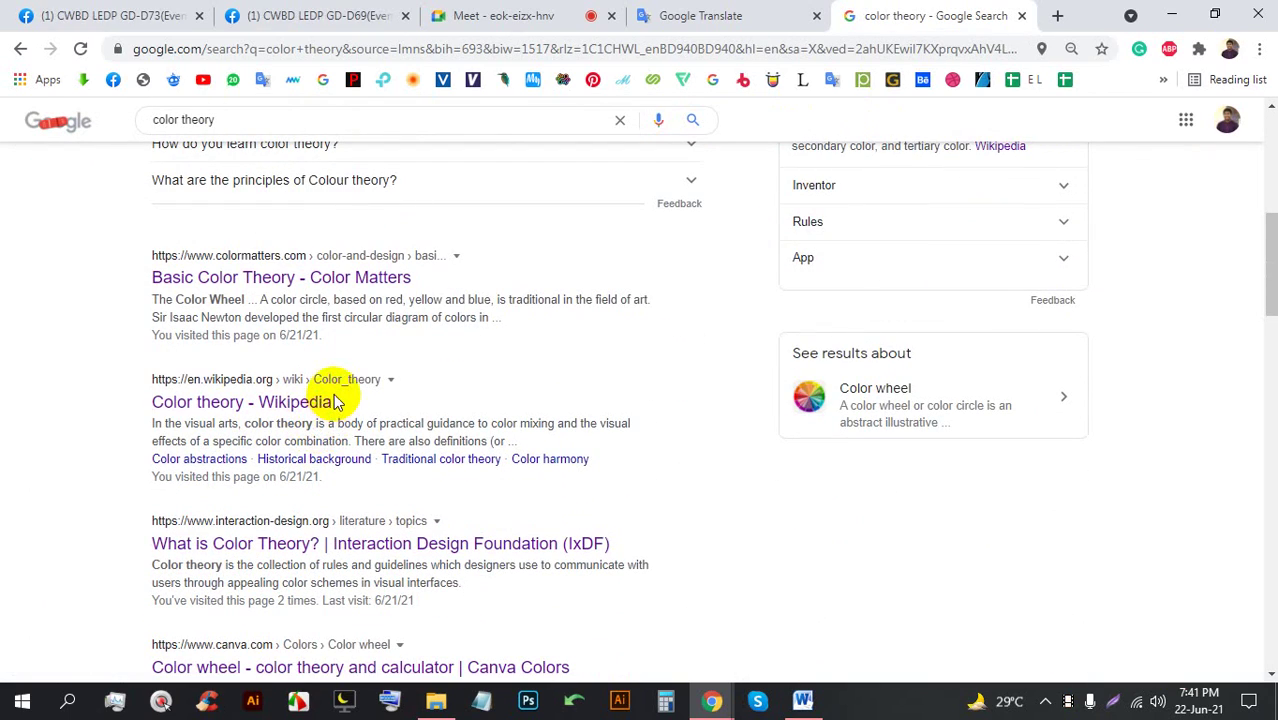
scroll(360, 370, "down", 7)
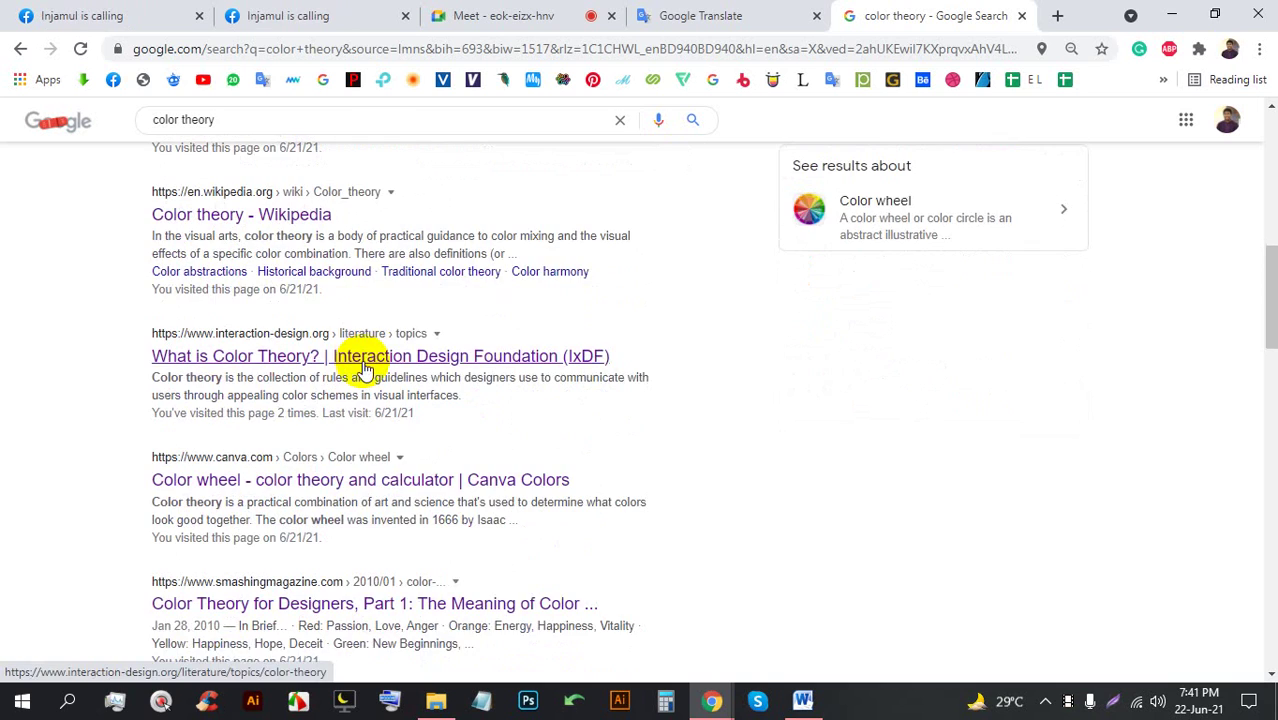
Check the Meet call for participants, glancing back at the color theory search results in between
left_click(542, 12)
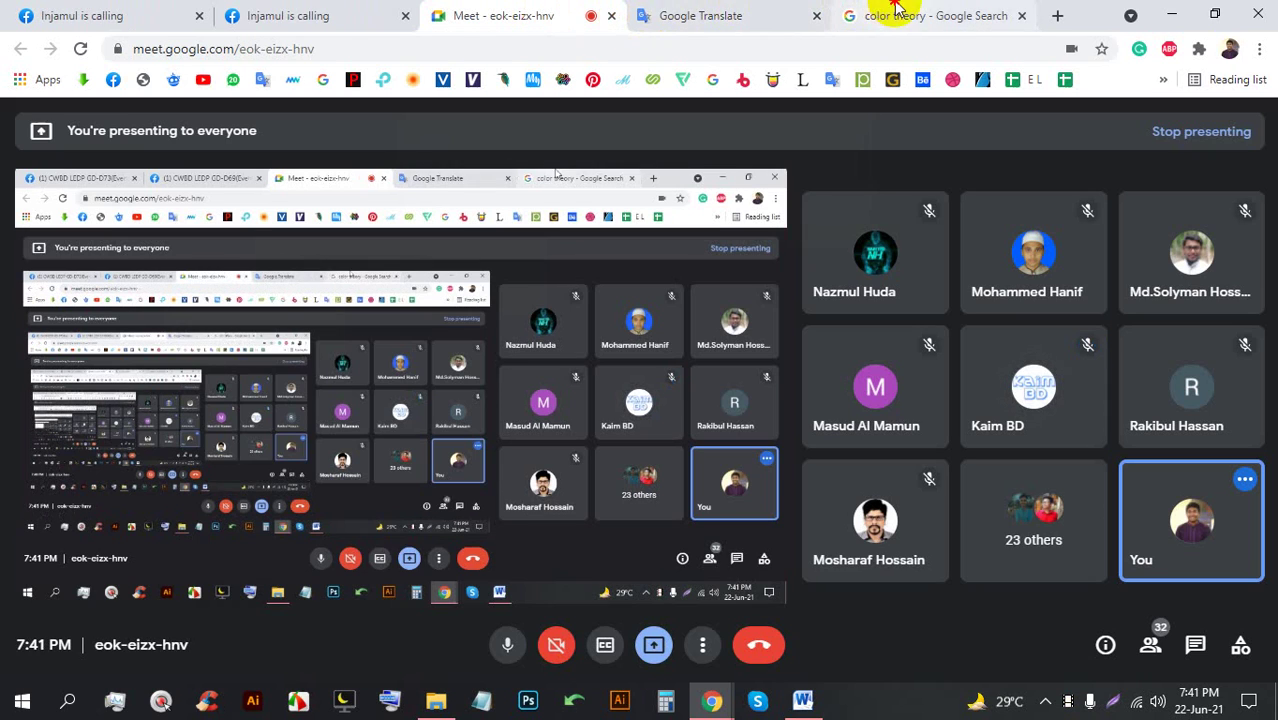
left_click(897, 12)
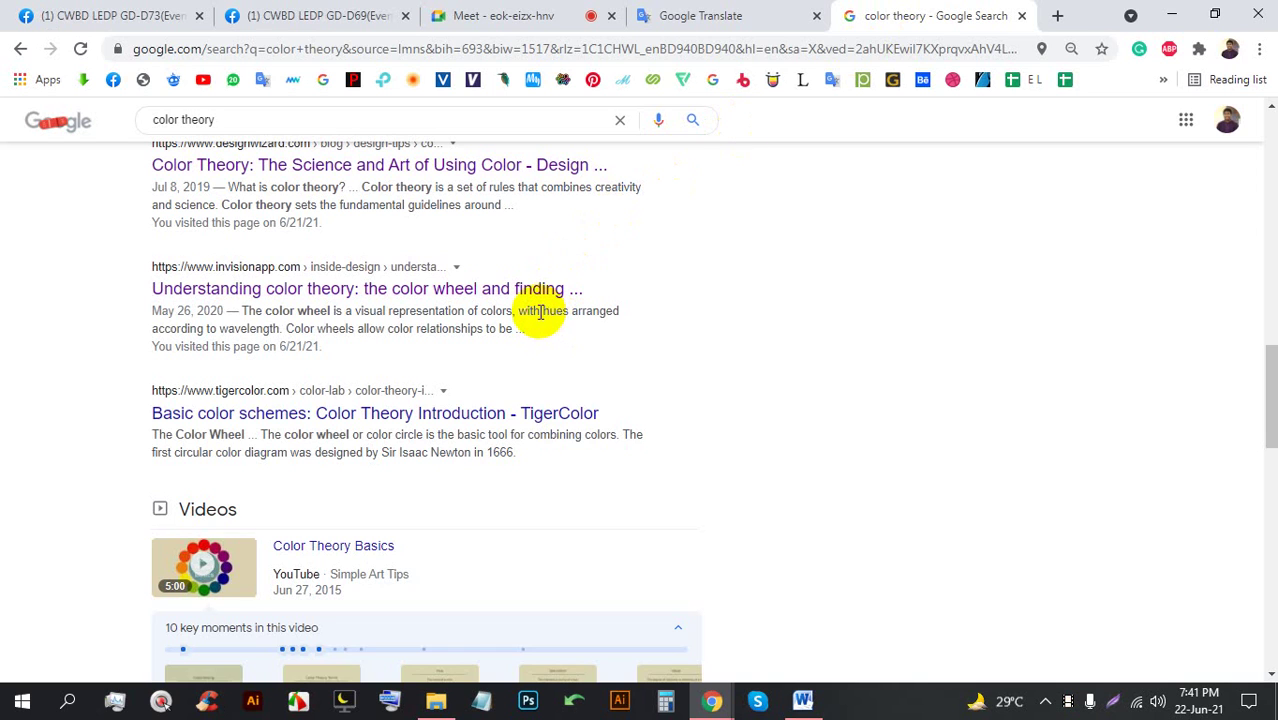
left_click(540, 11)
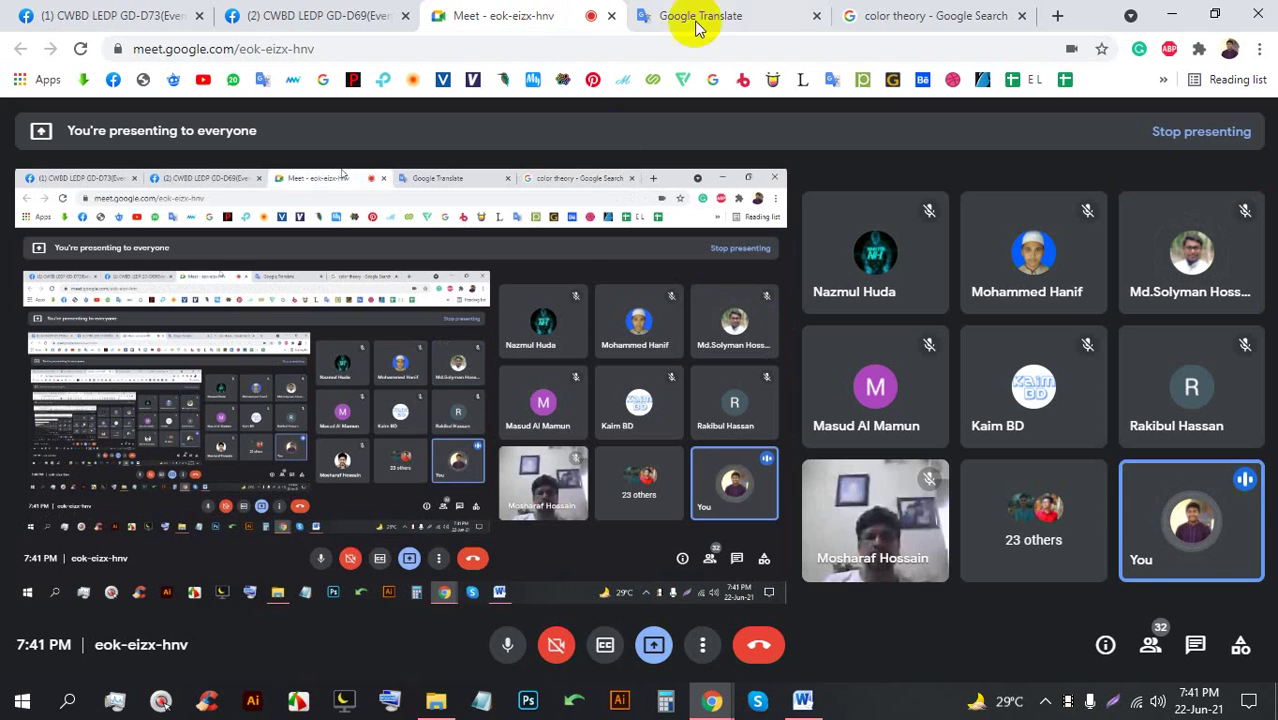
Switch to Illustrator, create a Web-Large document of 1920 x 1080 px, and close the floating Pathfinder panel
left_click(620, 700)
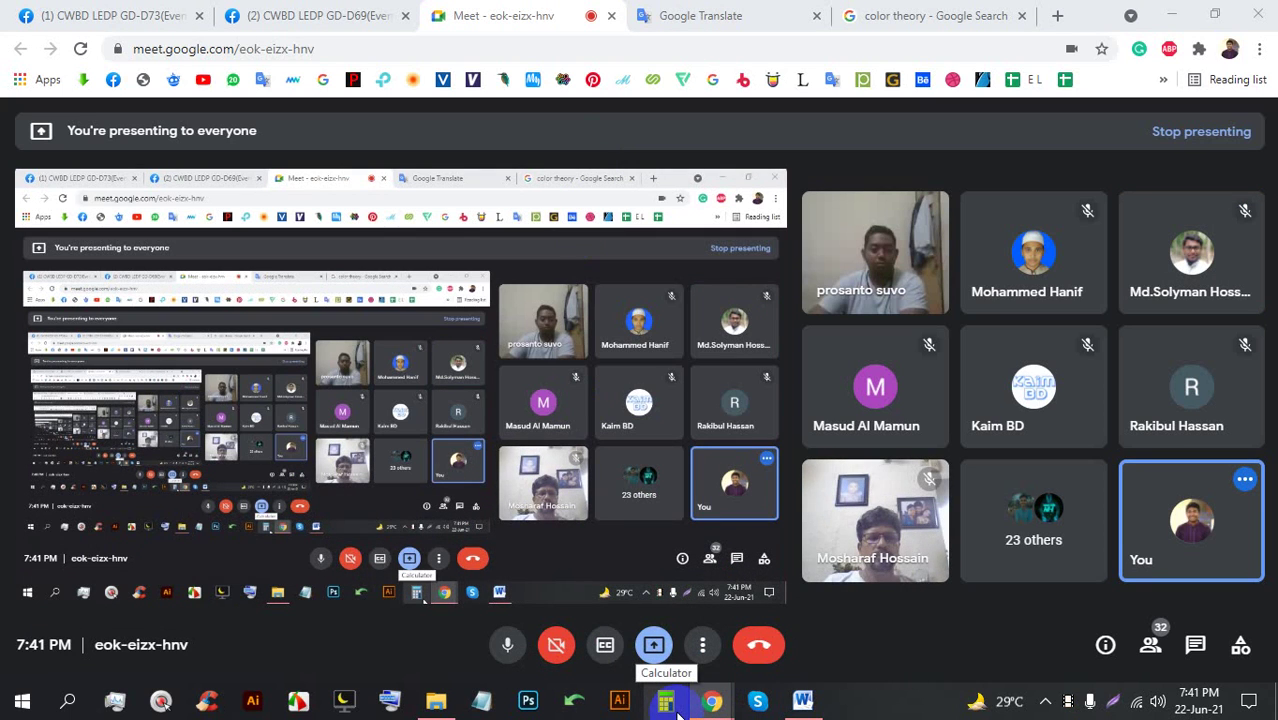
left_click(620, 703)
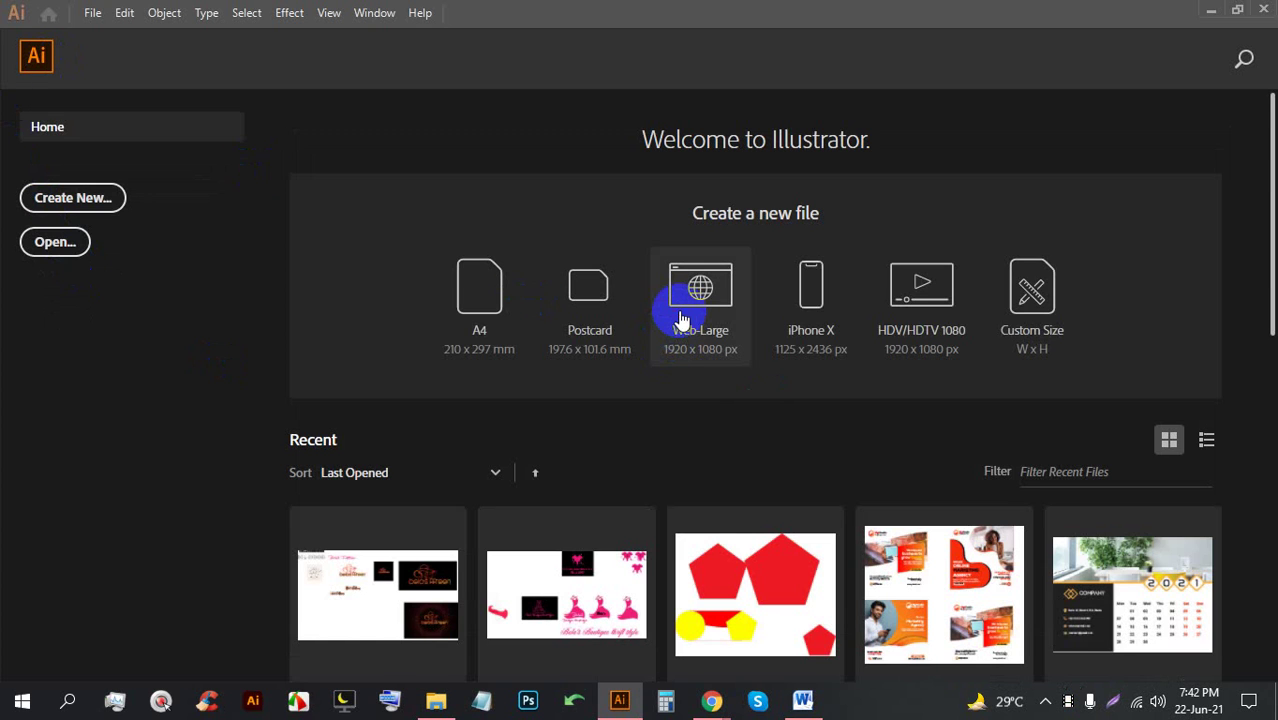
left_click(680, 318)
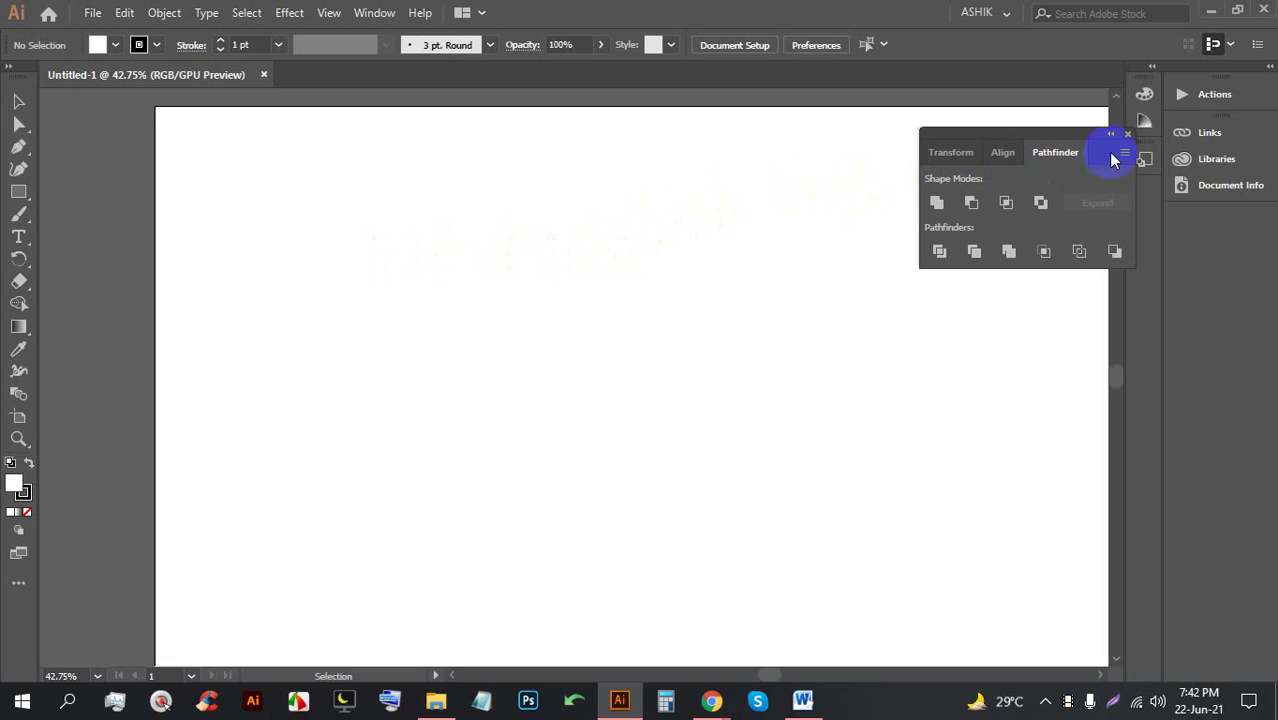
left_click(1129, 137)
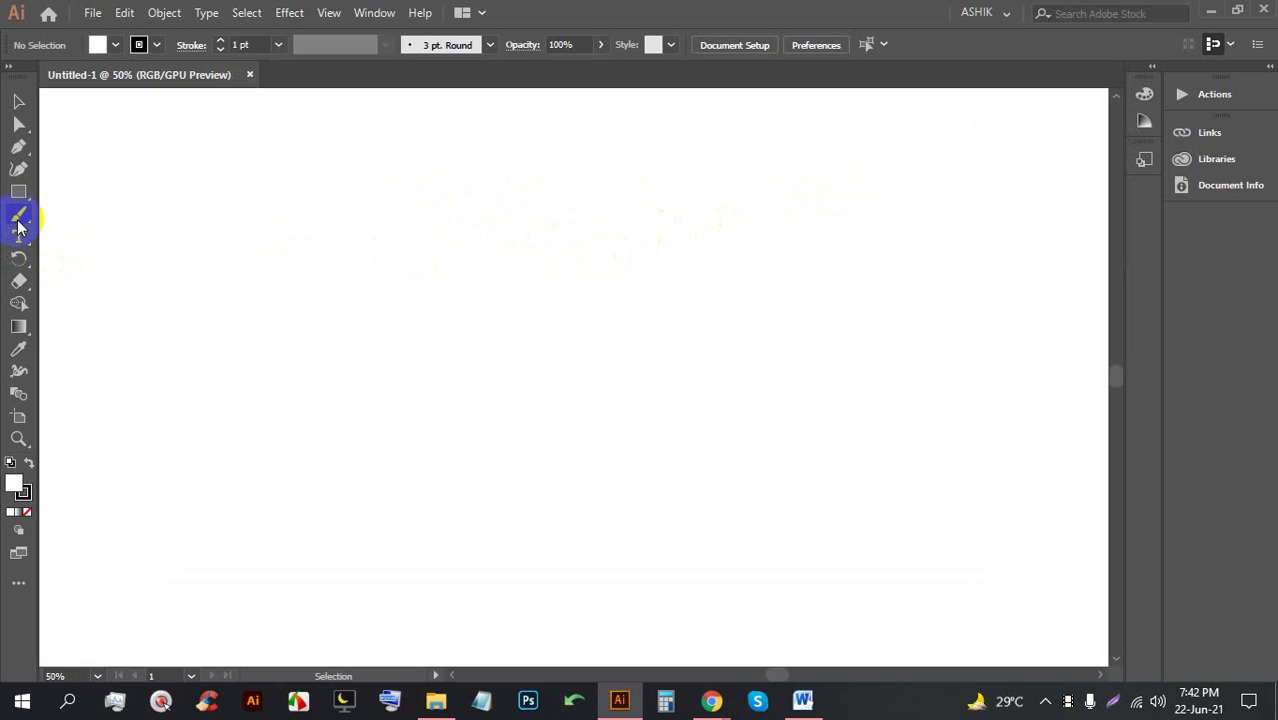
Add a Lorem ipsum text to the artboard, enlarge and position it, and delete the stray empty text object
left_click(255, 252)
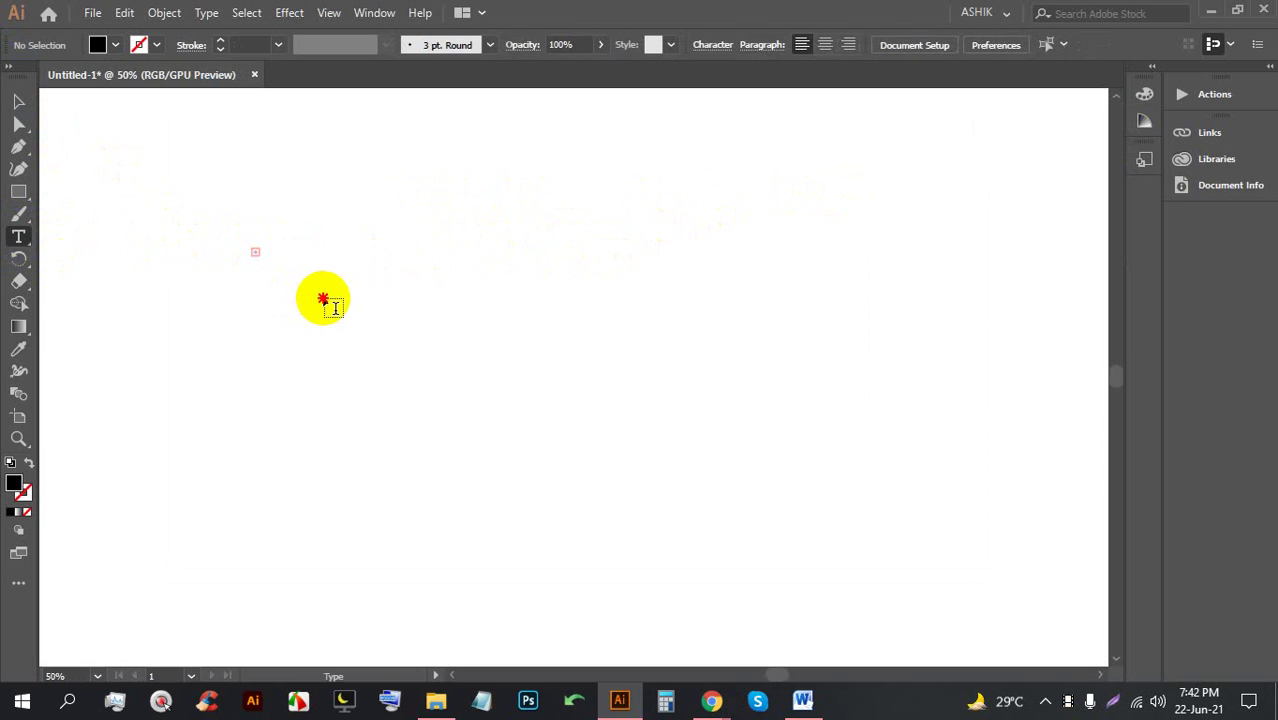
left_click(324, 300)
left_click(18, 101)
left_click_drag(368, 304, 830, 556)
left_click_drag(479, 374, 576, 382)
left_click_drag(274, 268, 117, 205)
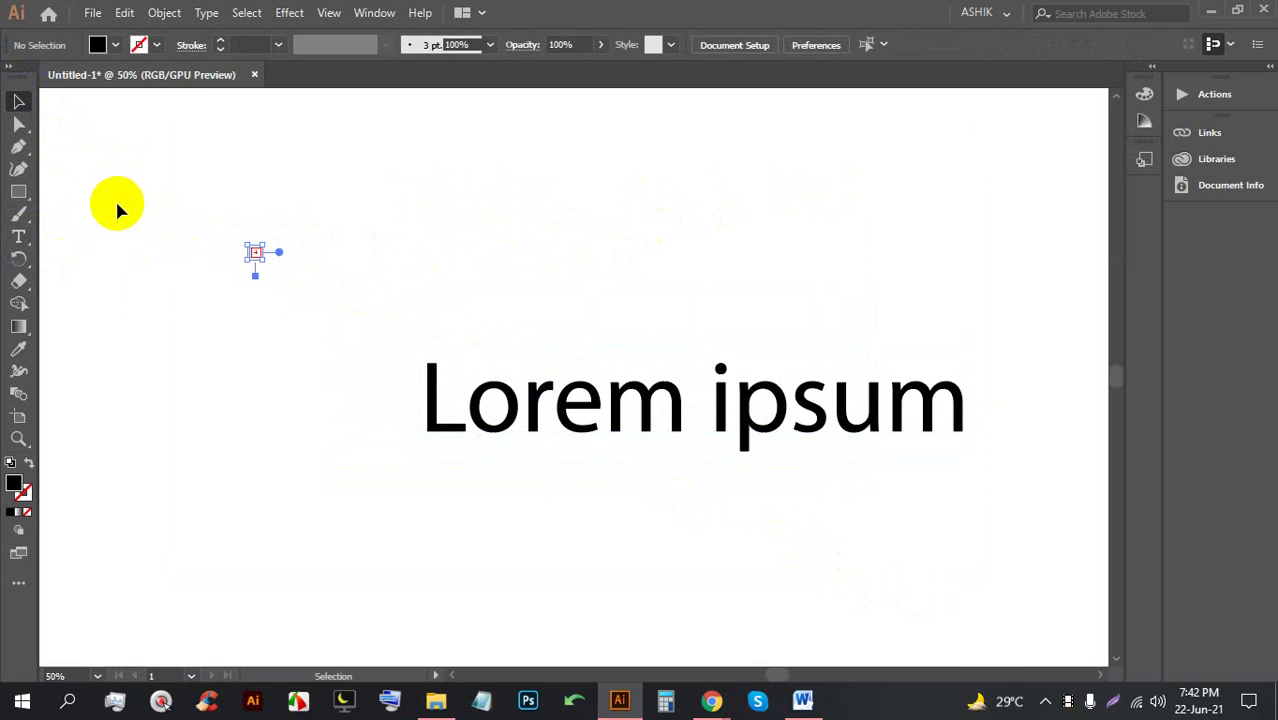
key("Delete")
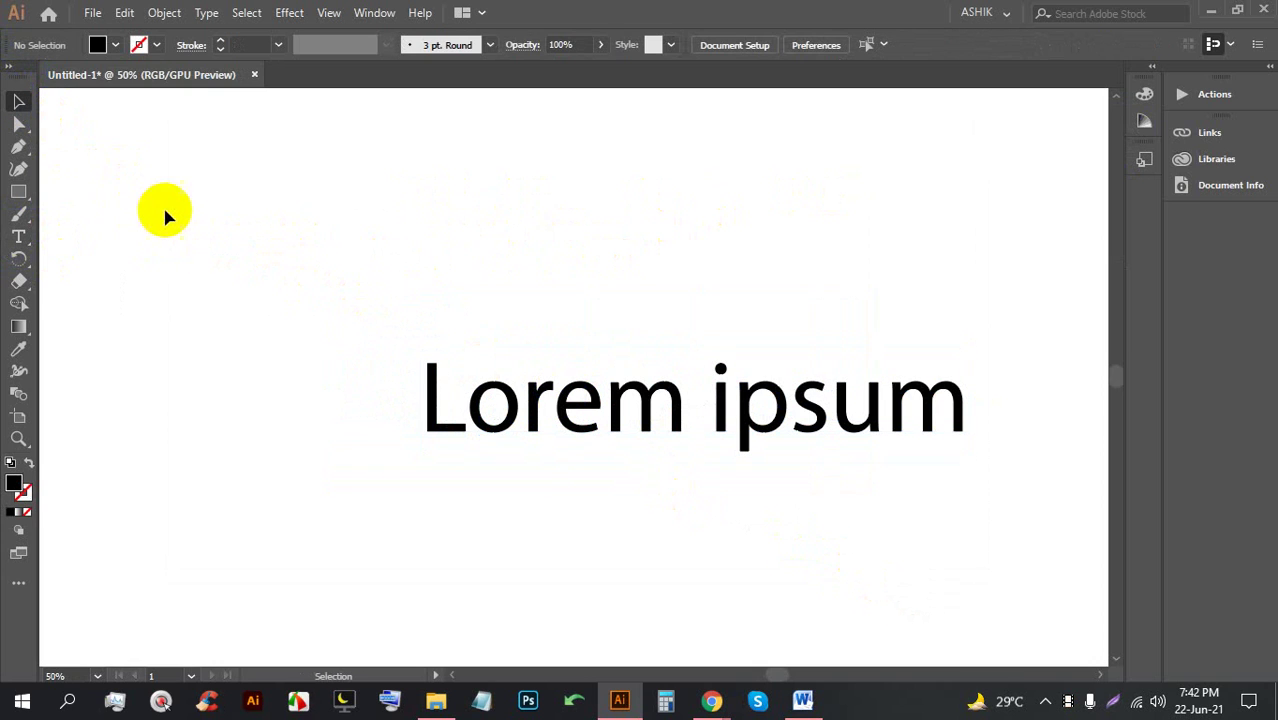
Move the placeholder text toward the artboard's upper left and replace its wording with LOGO
scroll(414, 212, "down", 1, "alt")
left_click_drag(551, 354, 490, 320)
double_click(484, 321)
key("ctrl+a")
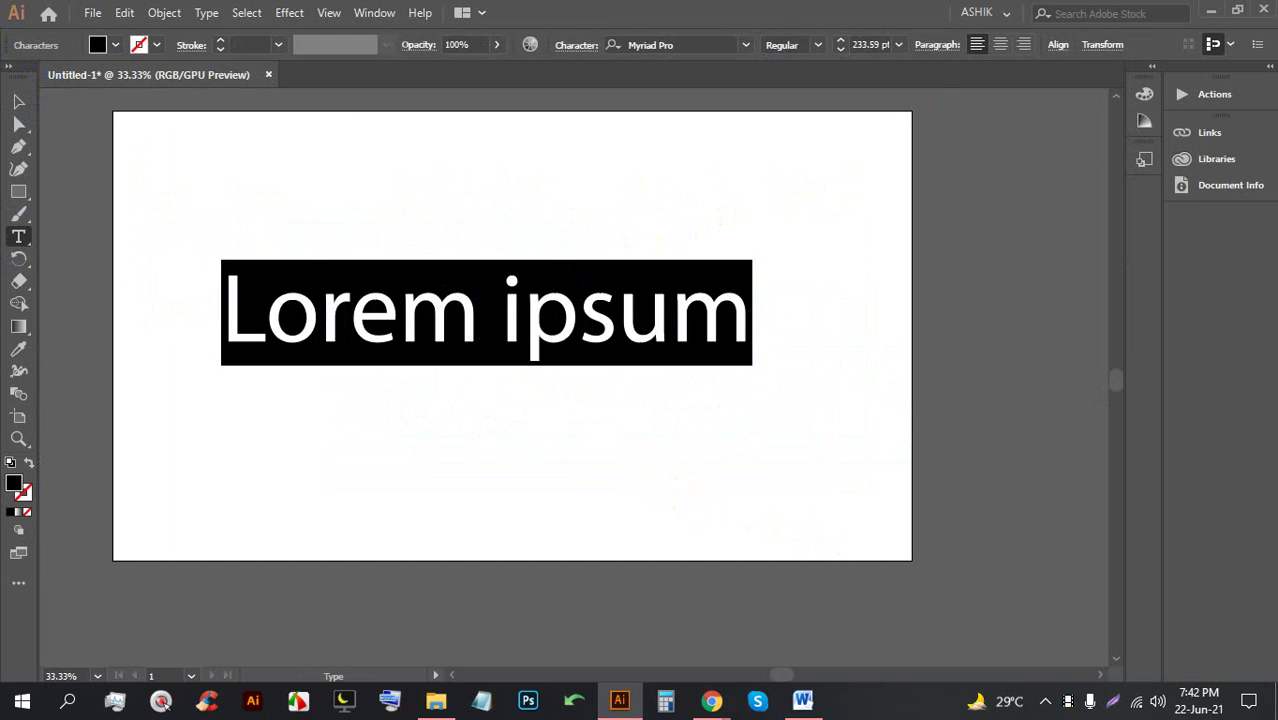
type("LOGO")
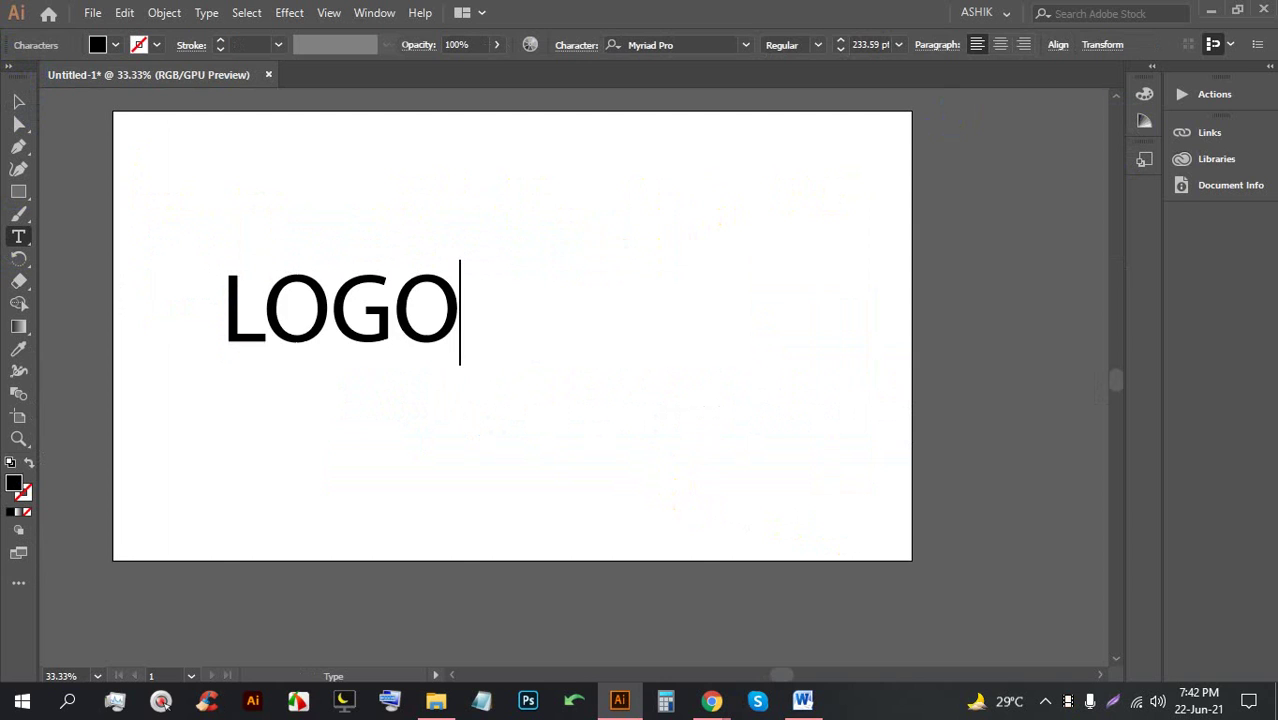
Enlarge the LOGO text to about 429 pt and place a copy of it directly below the original
left_click(18, 101)
left_click_drag(465, 368, 659, 453)
left_click_drag(431, 341, 555, 498)
scroll(330, 336, "up", 1)
scroll(560, 440, "down", 1)
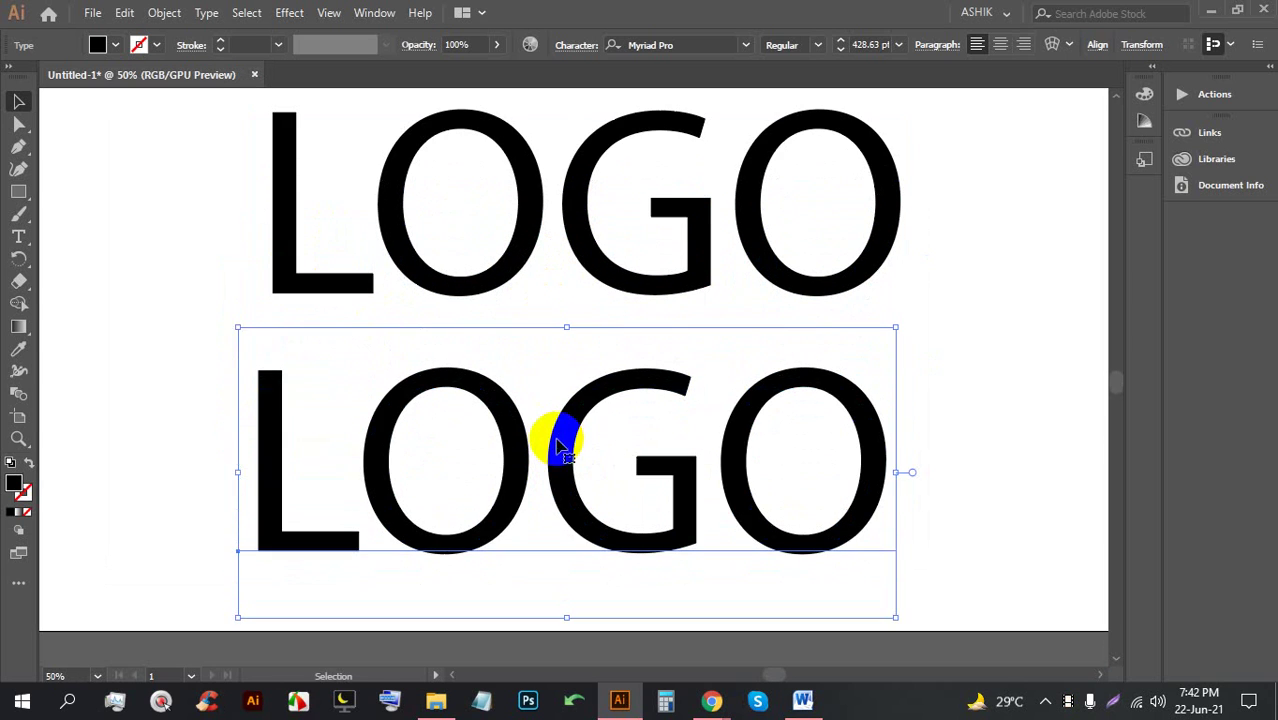
Try yellow and bright green fills on the lower LOGO copy, and move the copy slightly closer to the upper one
left_click(115, 47)
left_click(79, 74)
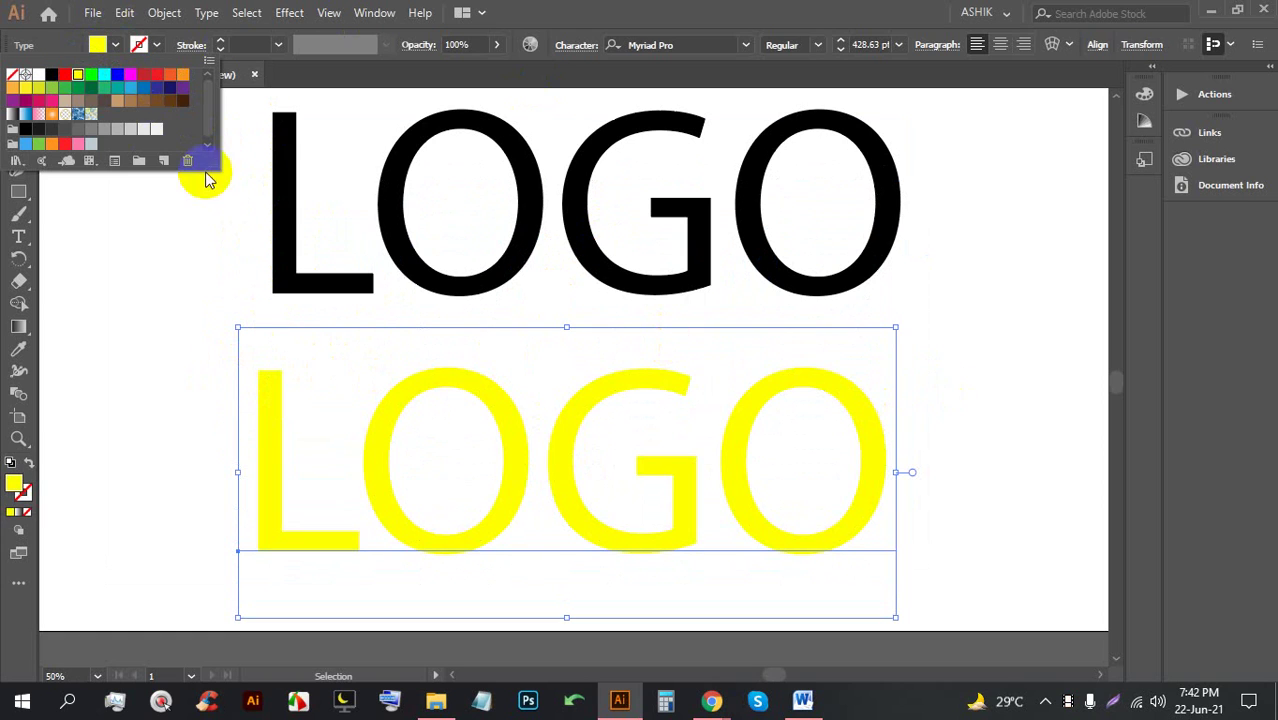
left_click(91, 74)
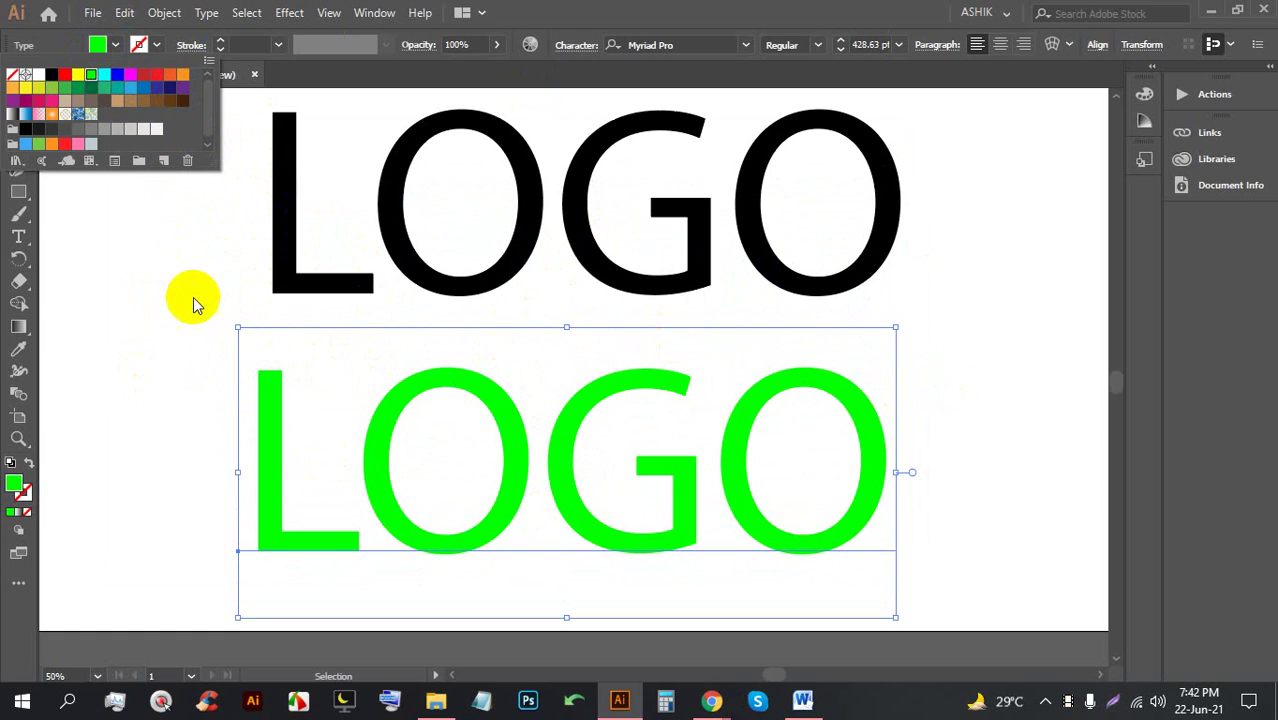
left_click(525, 424)
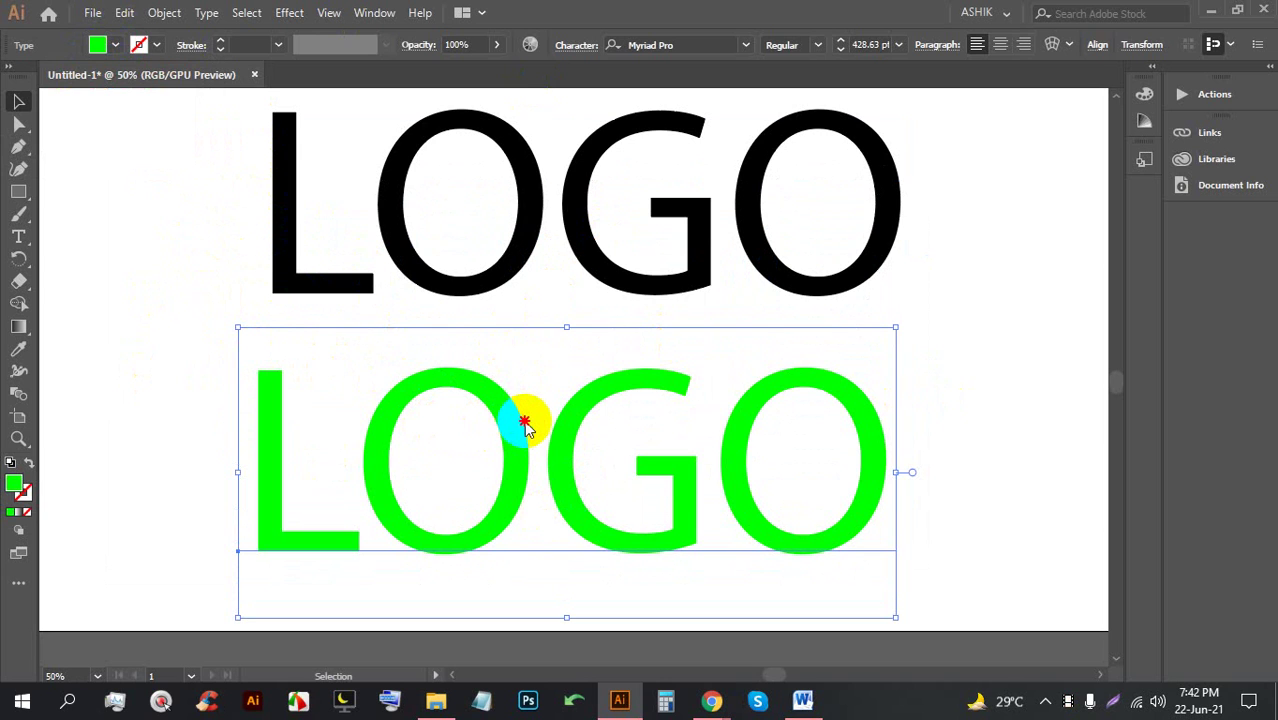
mouse_move(518, 427)
left_mouse_down()
mouse_move(579, 437)
mouse_move(471, 437)
mouse_move(528, 445)
mouse_move(499, 428)
mouse_move(485, 434)
mouse_move(567, 457)
mouse_move(608, 434)
mouse_move(534, 443)
mouse_move(537, 483)
mouse_move(528, 414)
left_mouse_up()
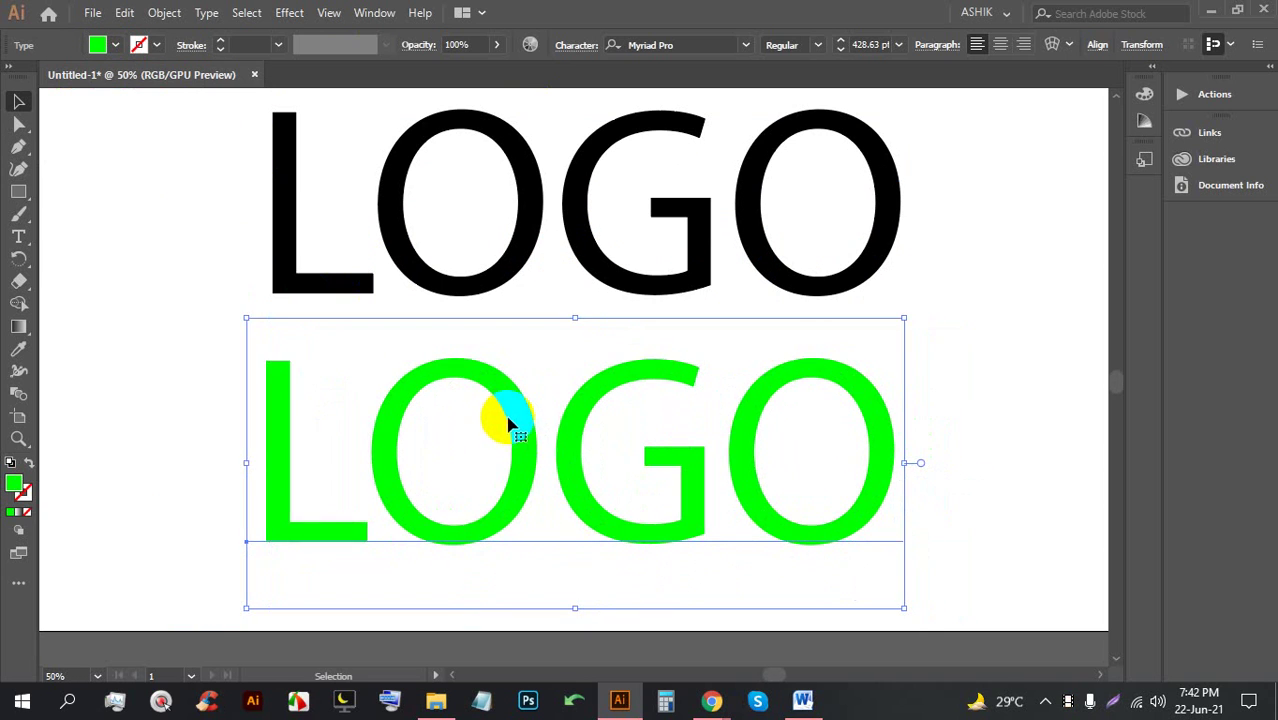
Try light and dark orange fills on the lower LOGO copy, and settle on a dark red fill
left_click(115, 45)
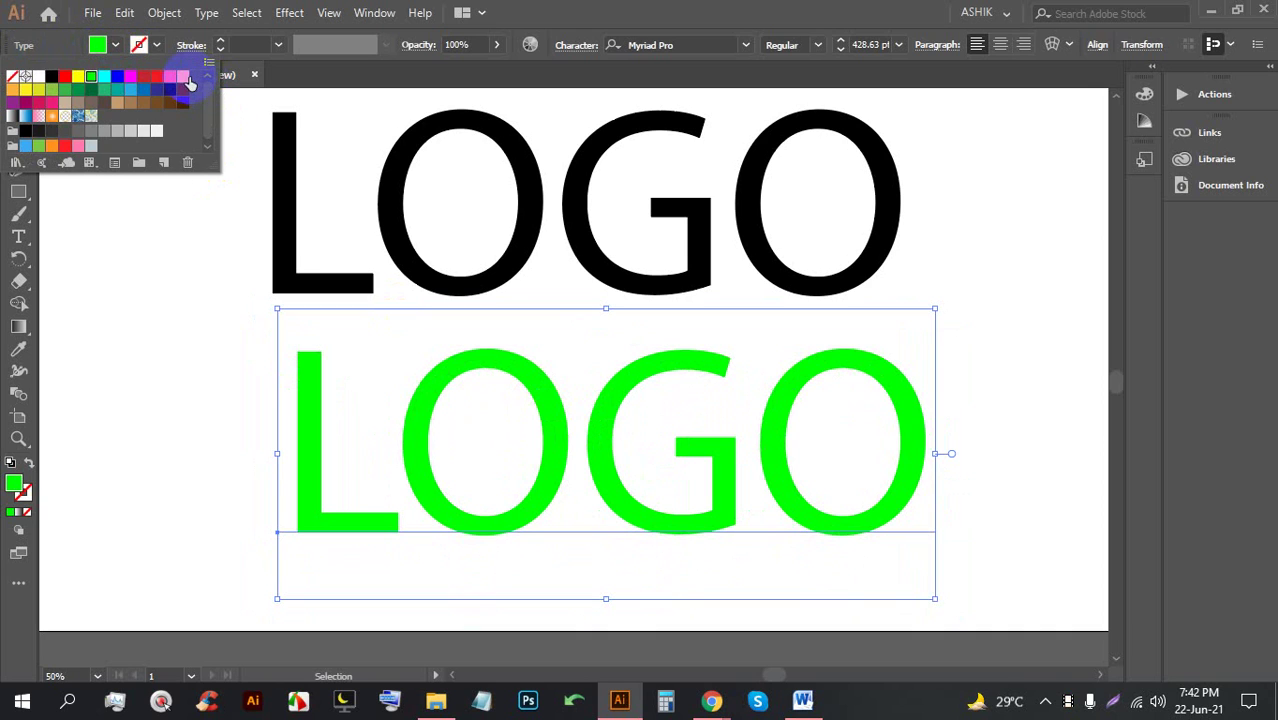
left_click(183, 78)
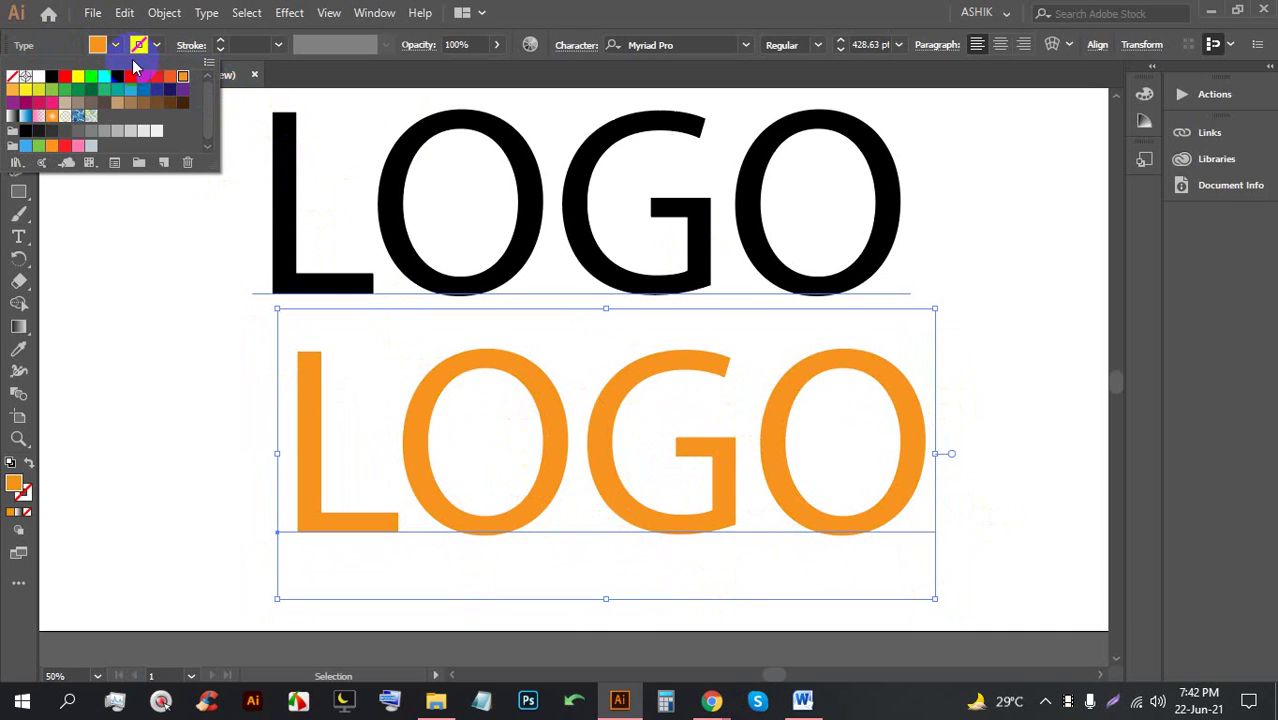
left_click(178, 78)
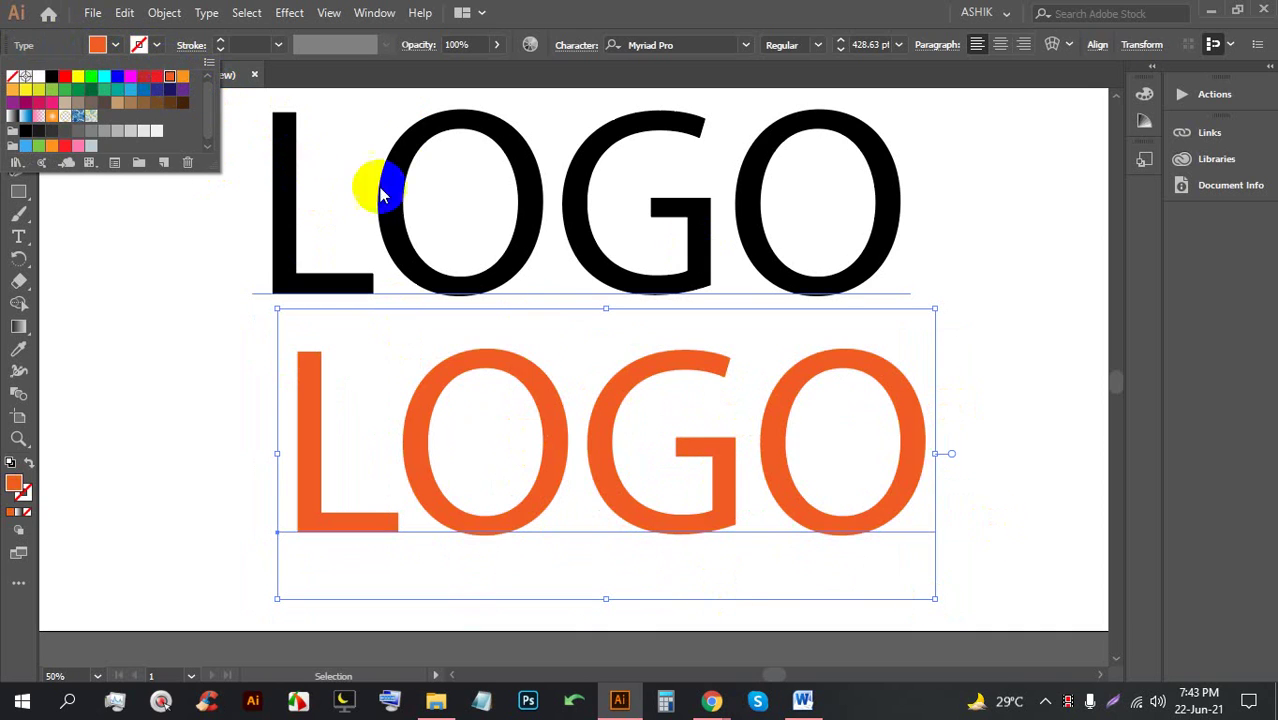
left_click(143, 77)
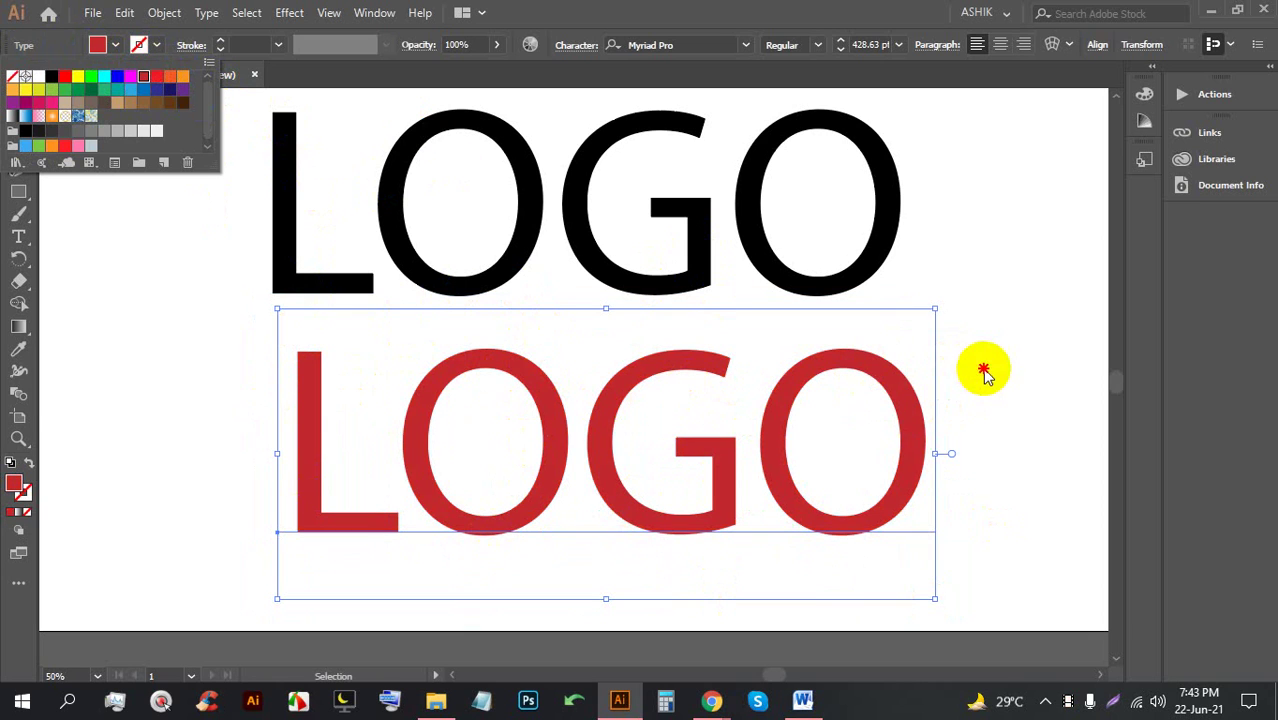
Examine the red LOGO lettering up close and shift the copy slightly to the left beneath the black one
scroll(921, 374, "up", 4)
scroll(800, 380, "down", 1)
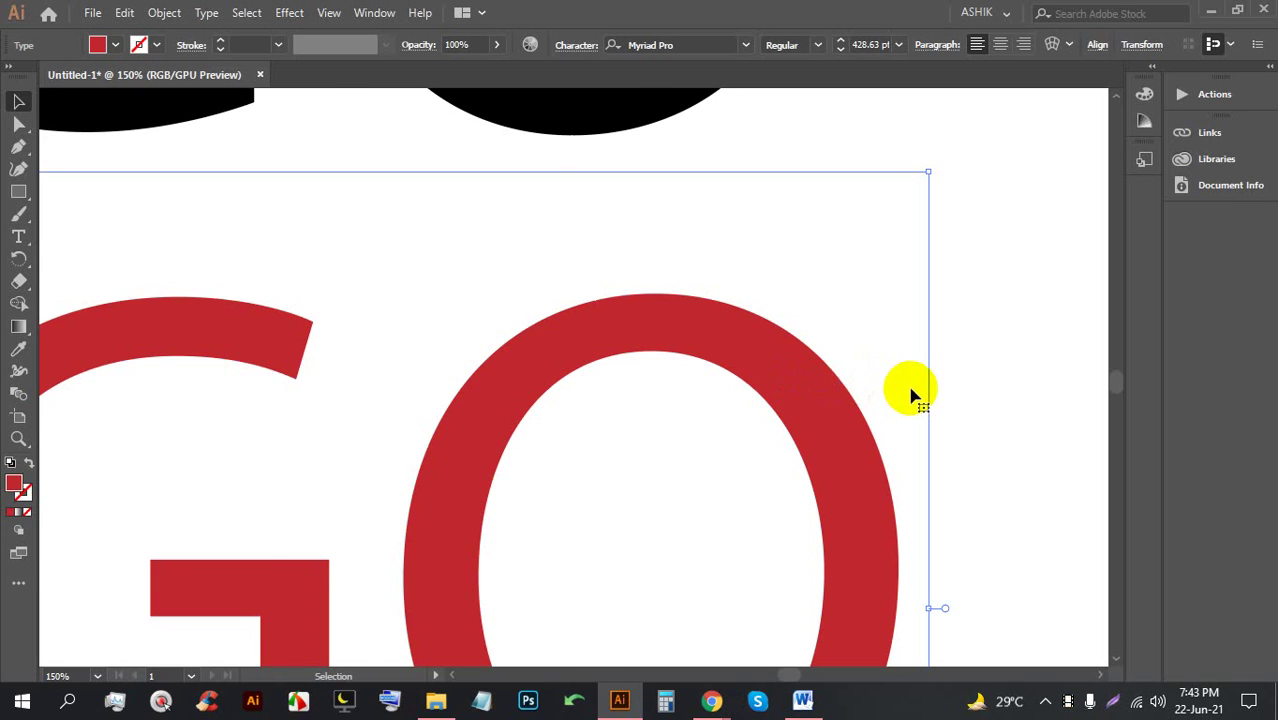
scroll(490, 380, "down", 1)
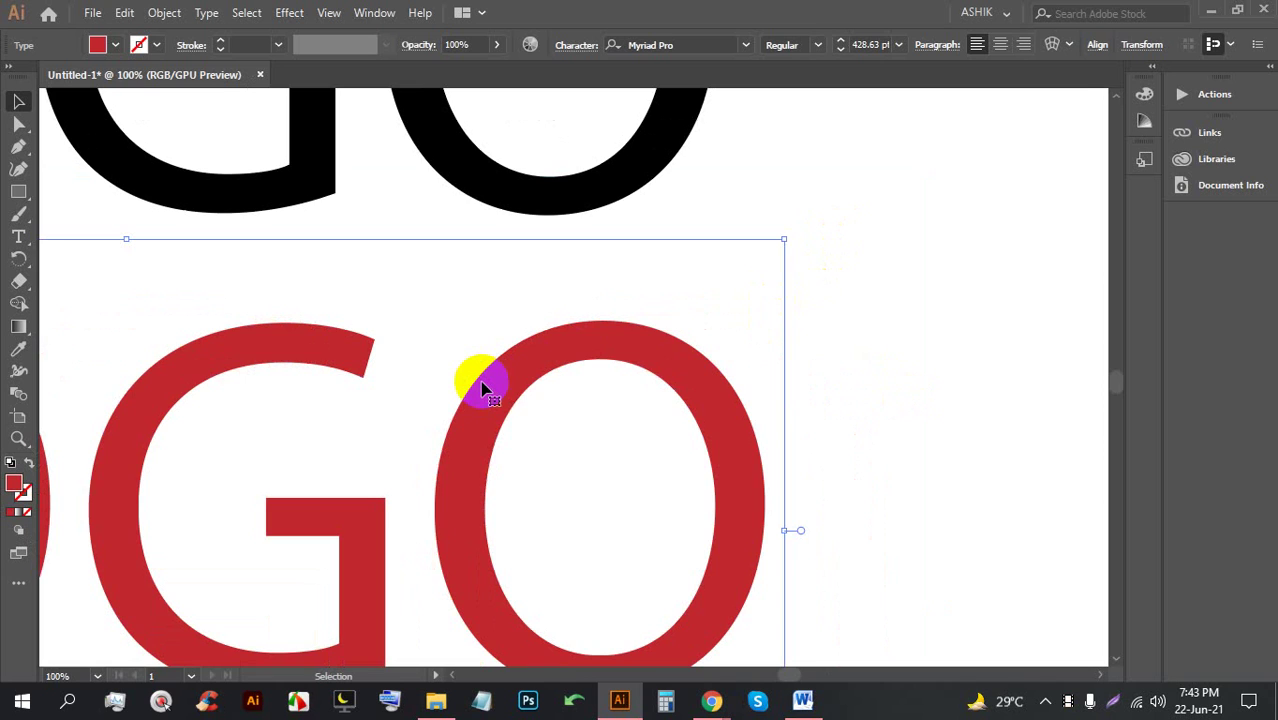
scroll(470, 370, "down", 3)
scroll(134, 328, "up", 2)
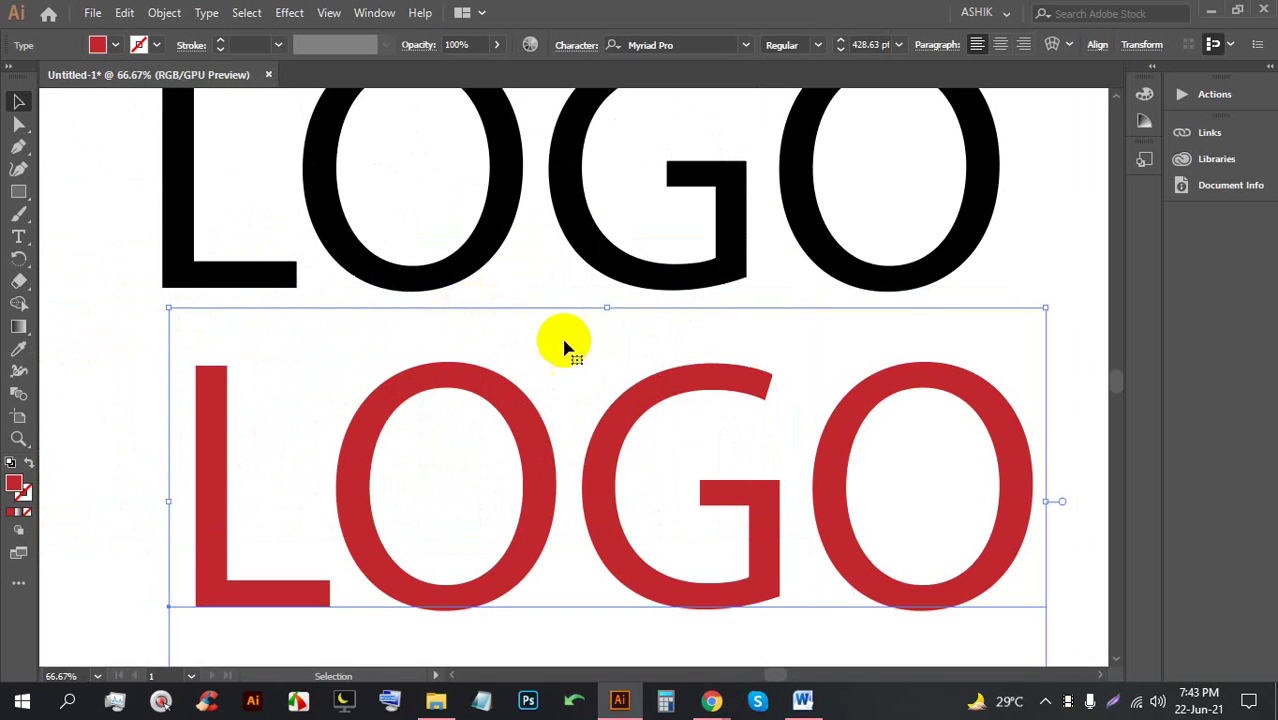
mouse_move(633, 385)
left_mouse_down()
mouse_move(622, 378)
mouse_move(641, 395)
left_mouse_up()
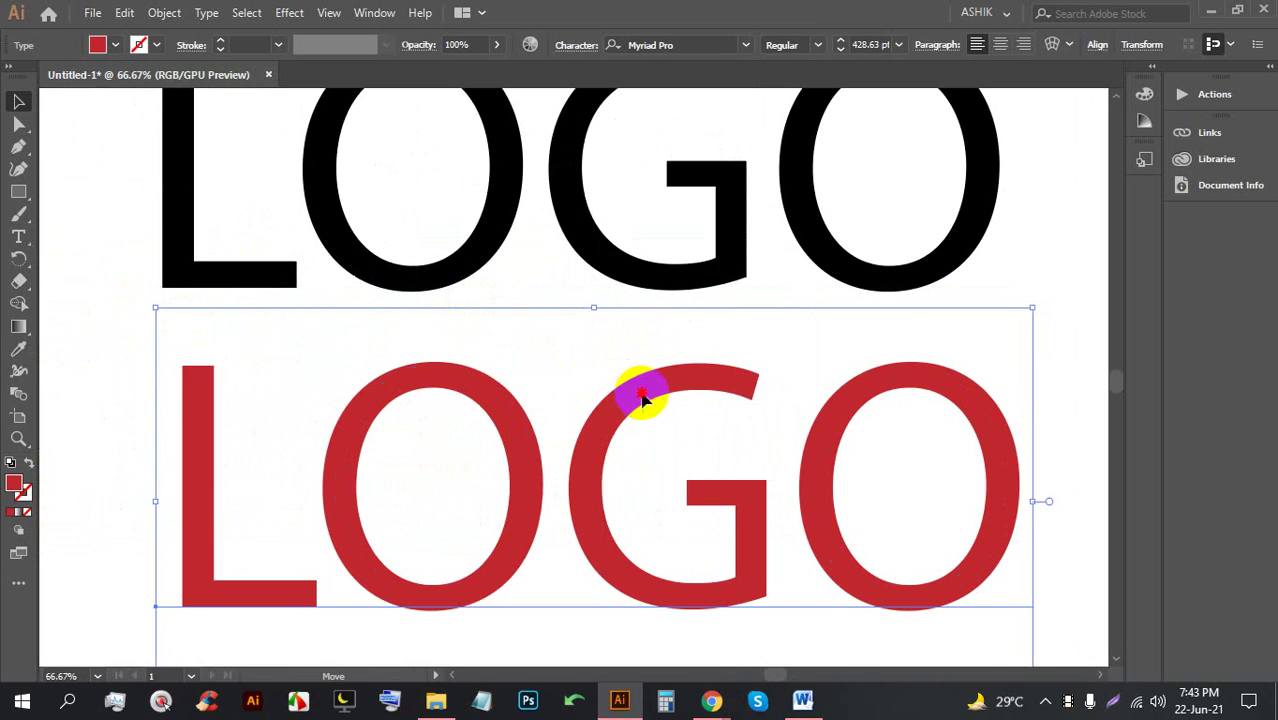
Switch to Chrome and search for "a VECTOR" in a new browser tab, showing the image results
mouse_move(712, 699)
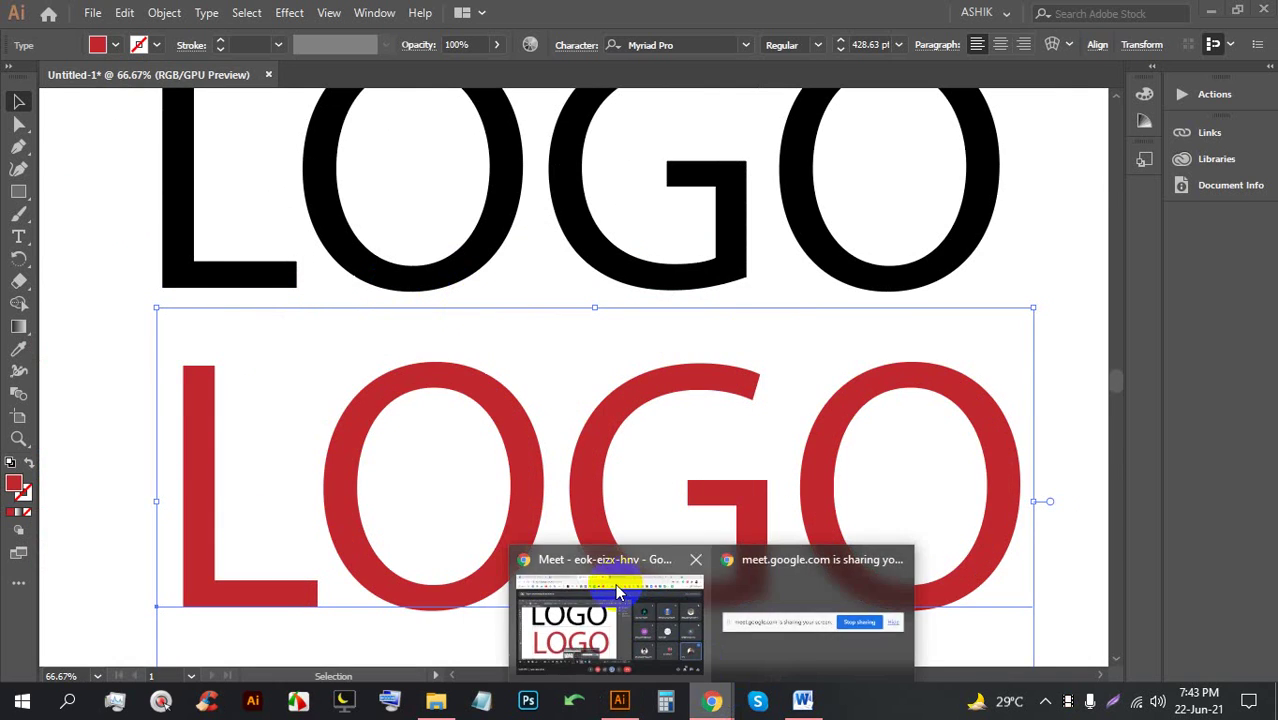
left_click(617, 592)
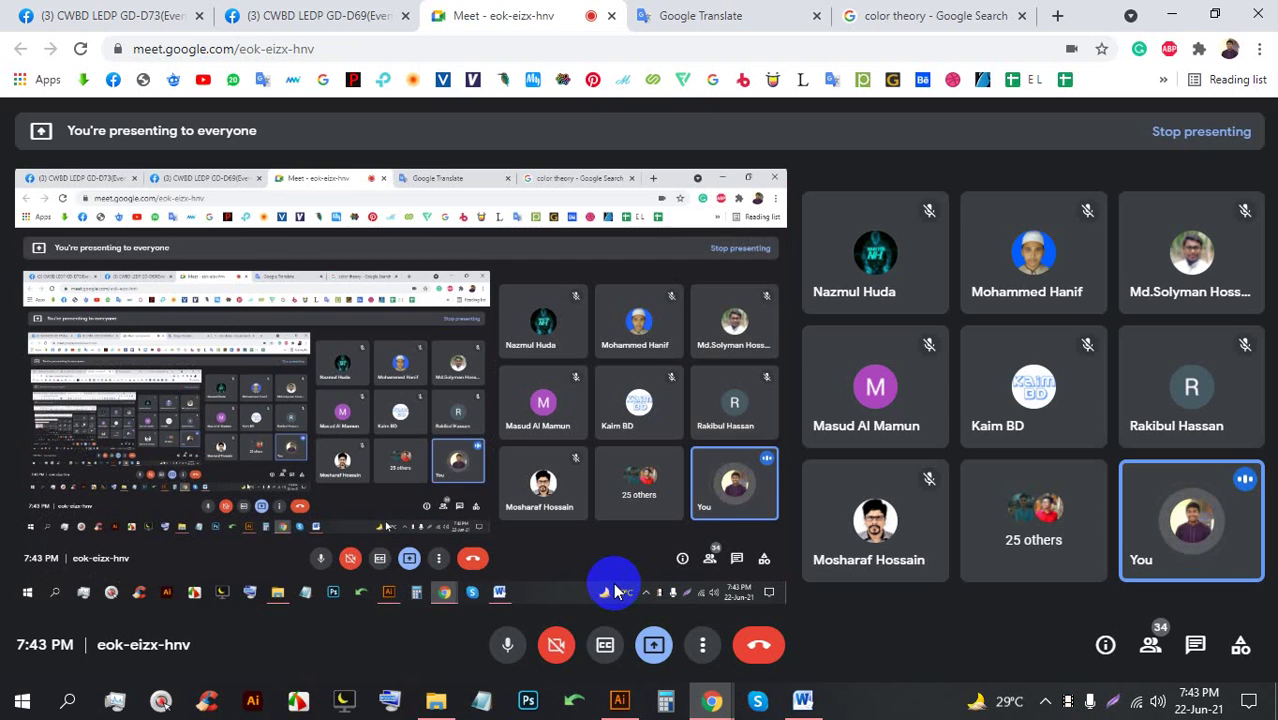
left_click(1057, 15)
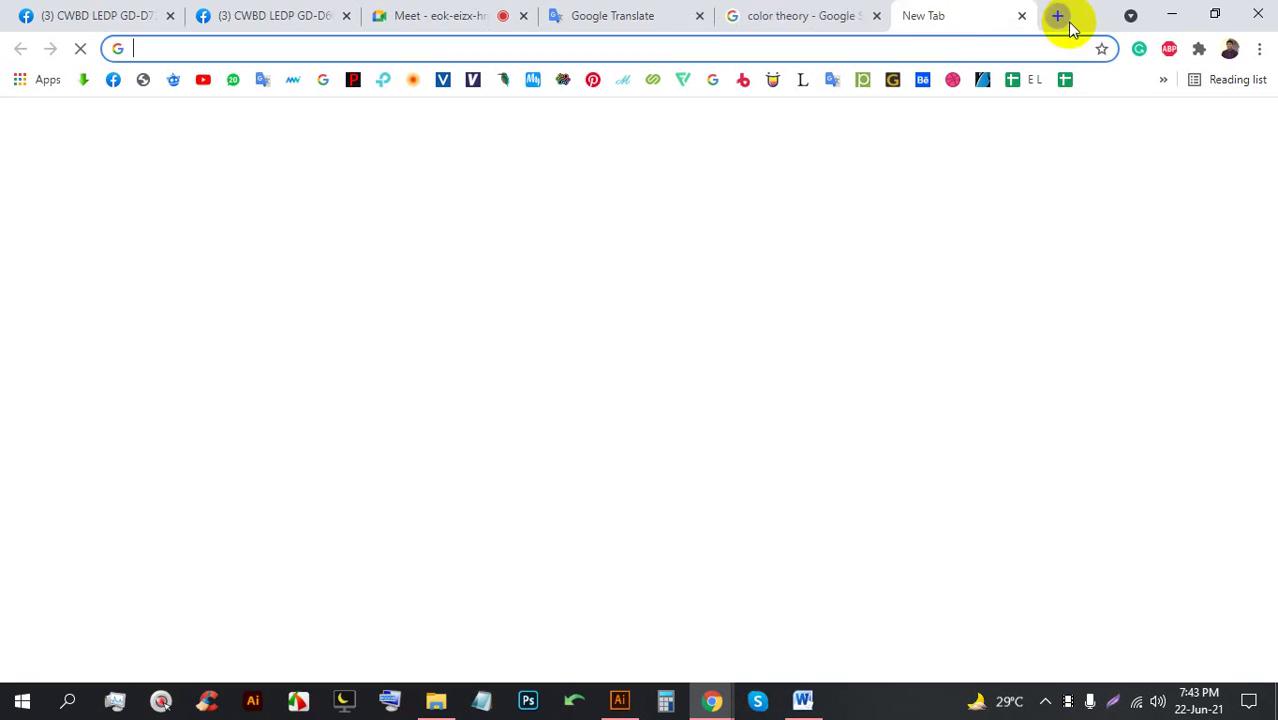
left_click(935, 49)
type("a")
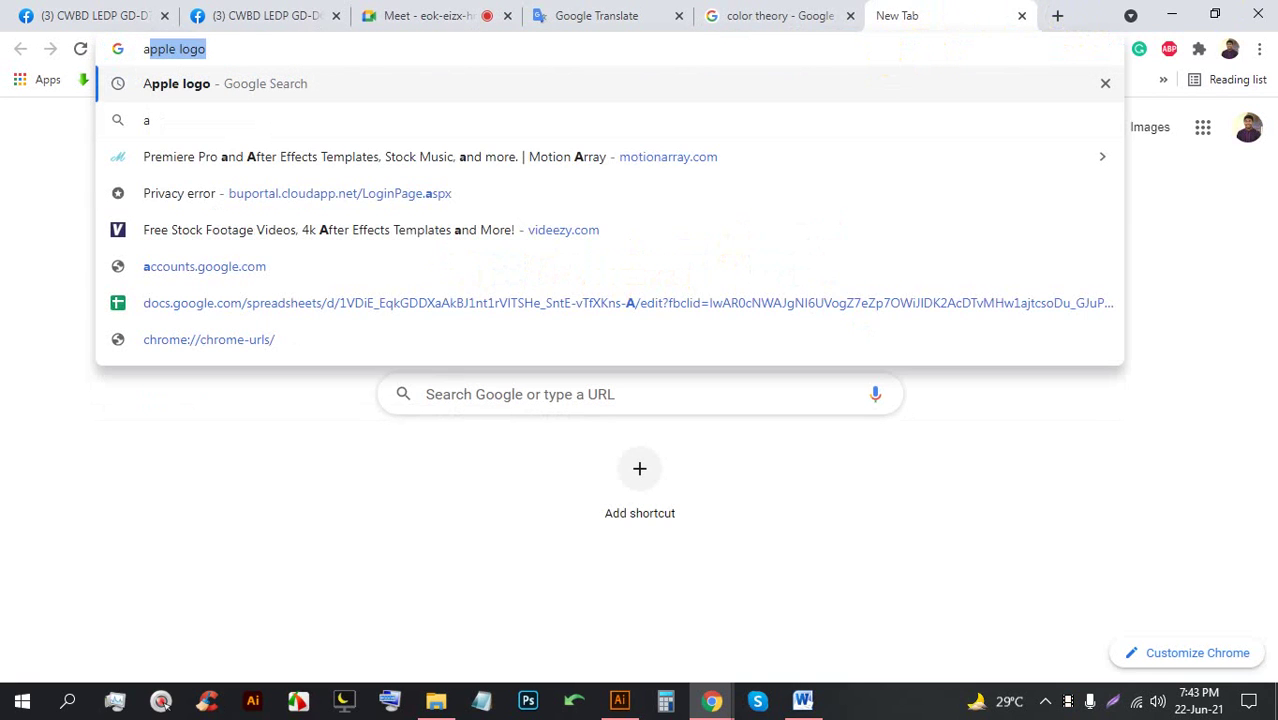
type(" VECTO")
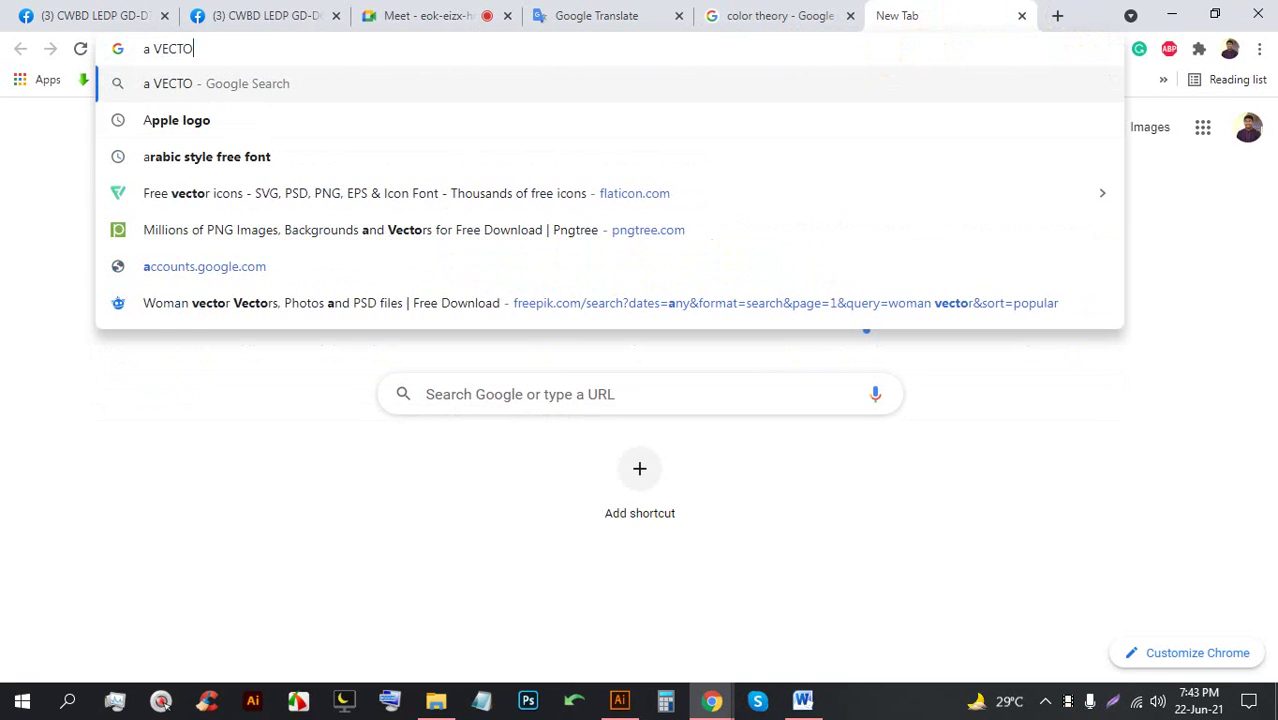
type("R")
key("Return")
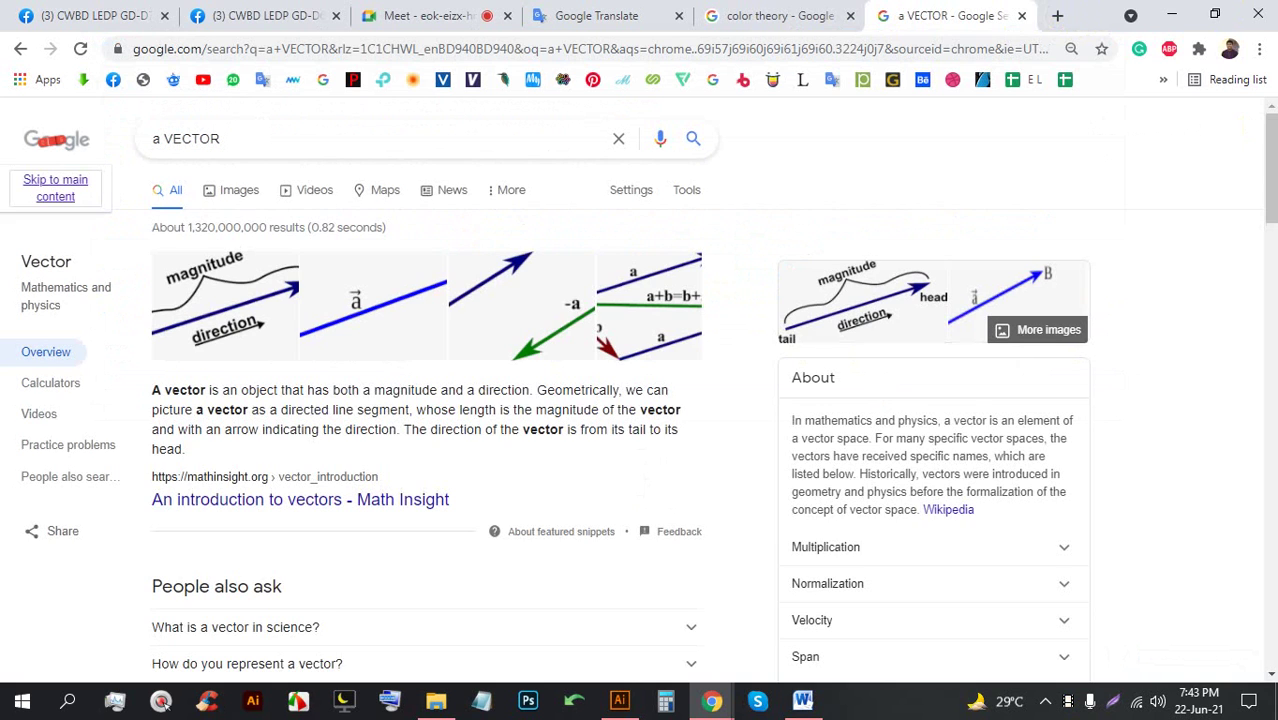
left_click(228, 195)
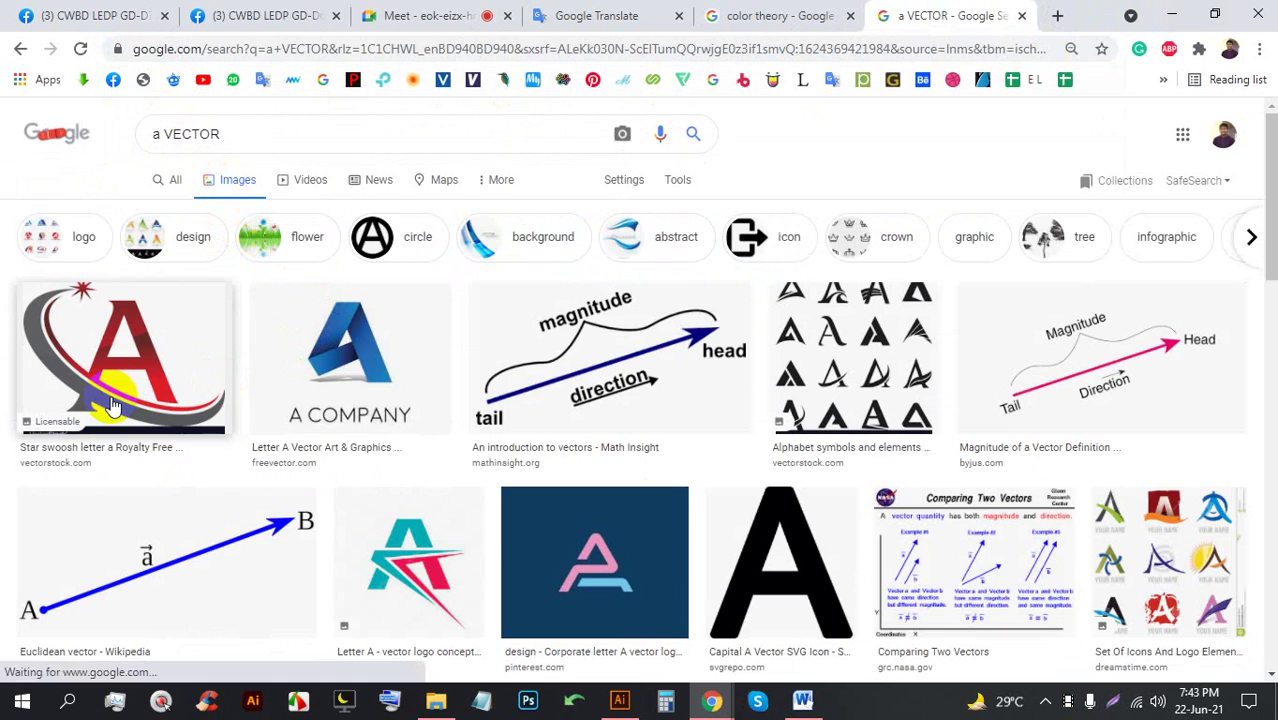
Preview the blue "A COMPANY" logo from freevector.com and the VectorStock sheet of letter A alphabet symbols
scroll(391, 365, "down", 1)
scroll(348, 422, "up", 1)
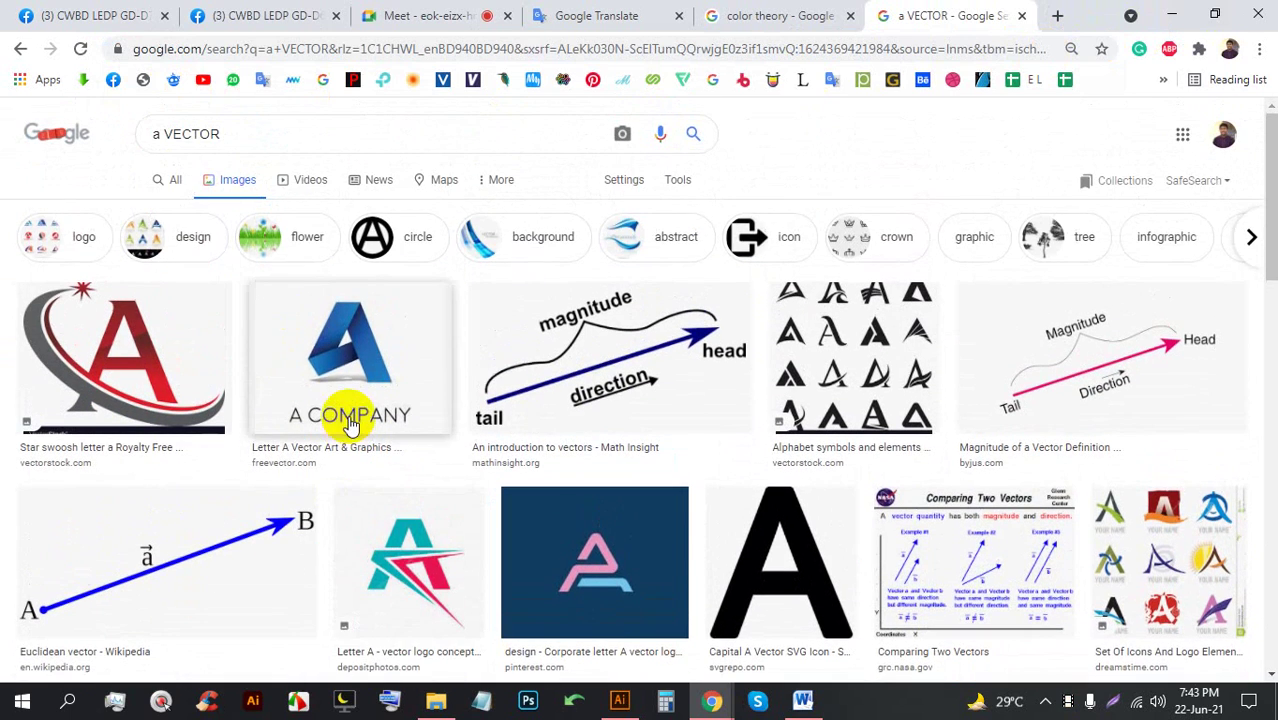
left_click(326, 368)
scroll(140, 256, "down", 1)
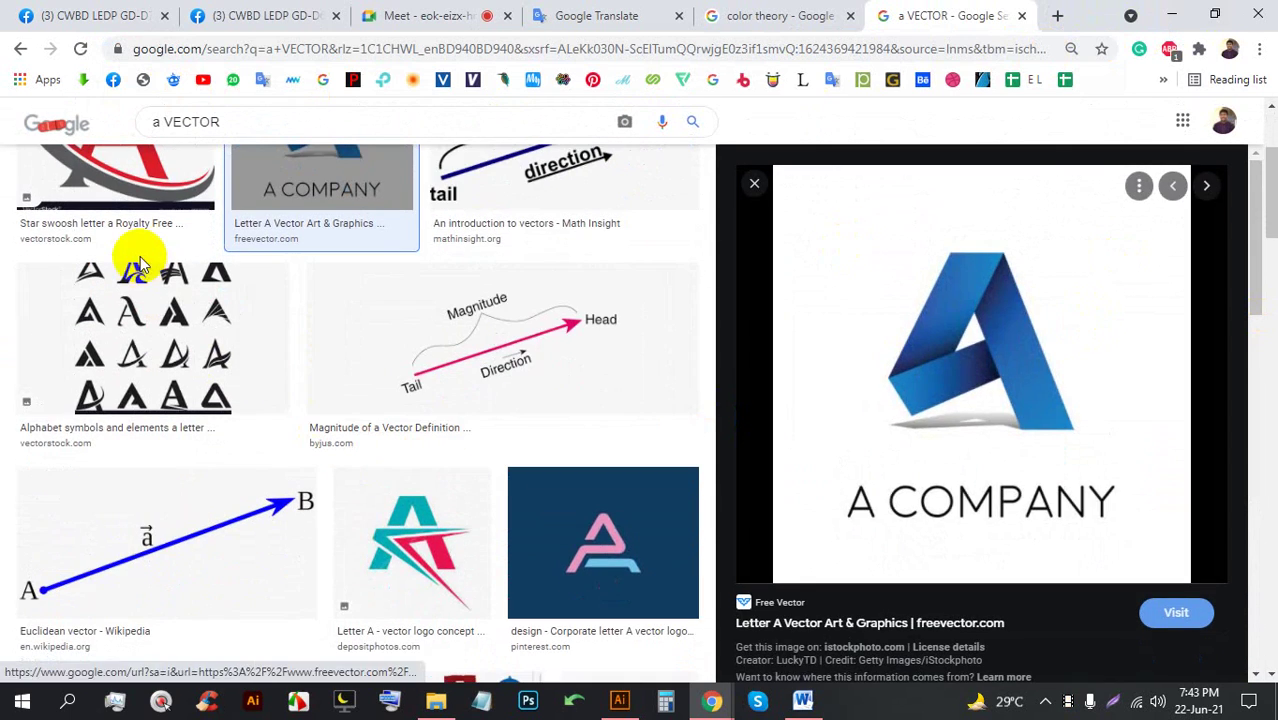
left_click(143, 288)
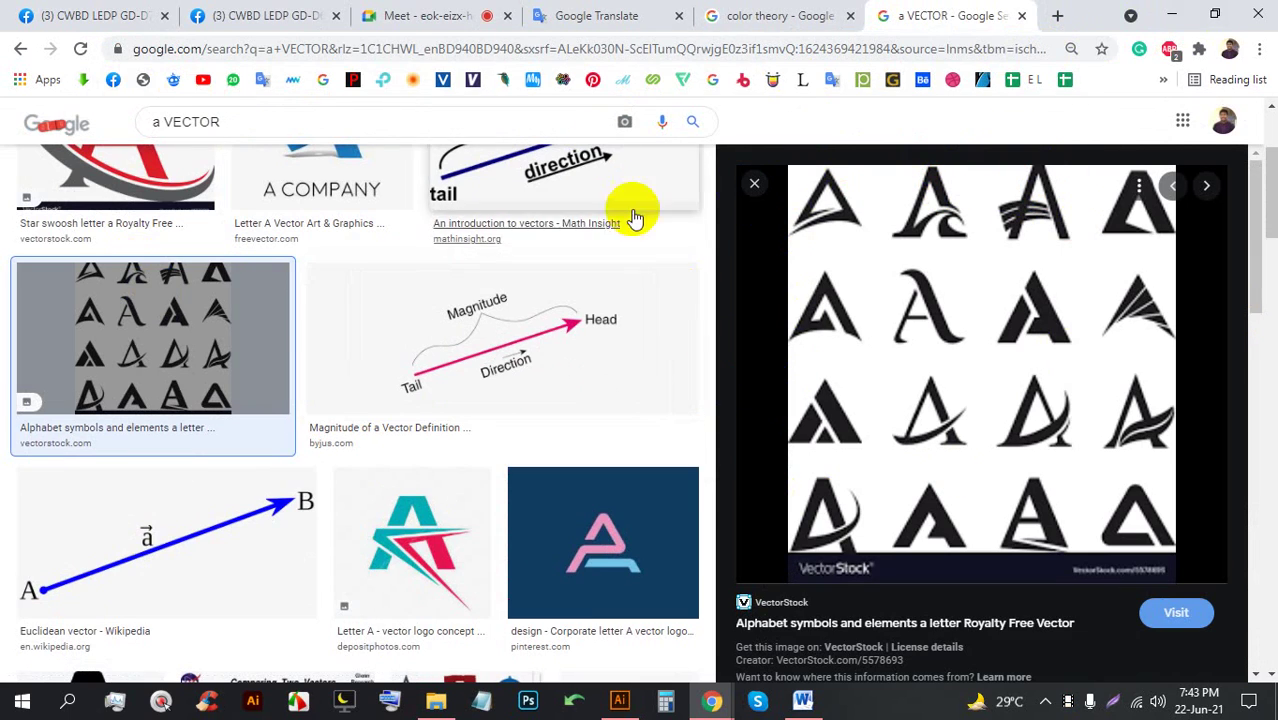
Admit the participant waiting in the Meet call, and return to the letter A symbols preview
left_click(412, 14)
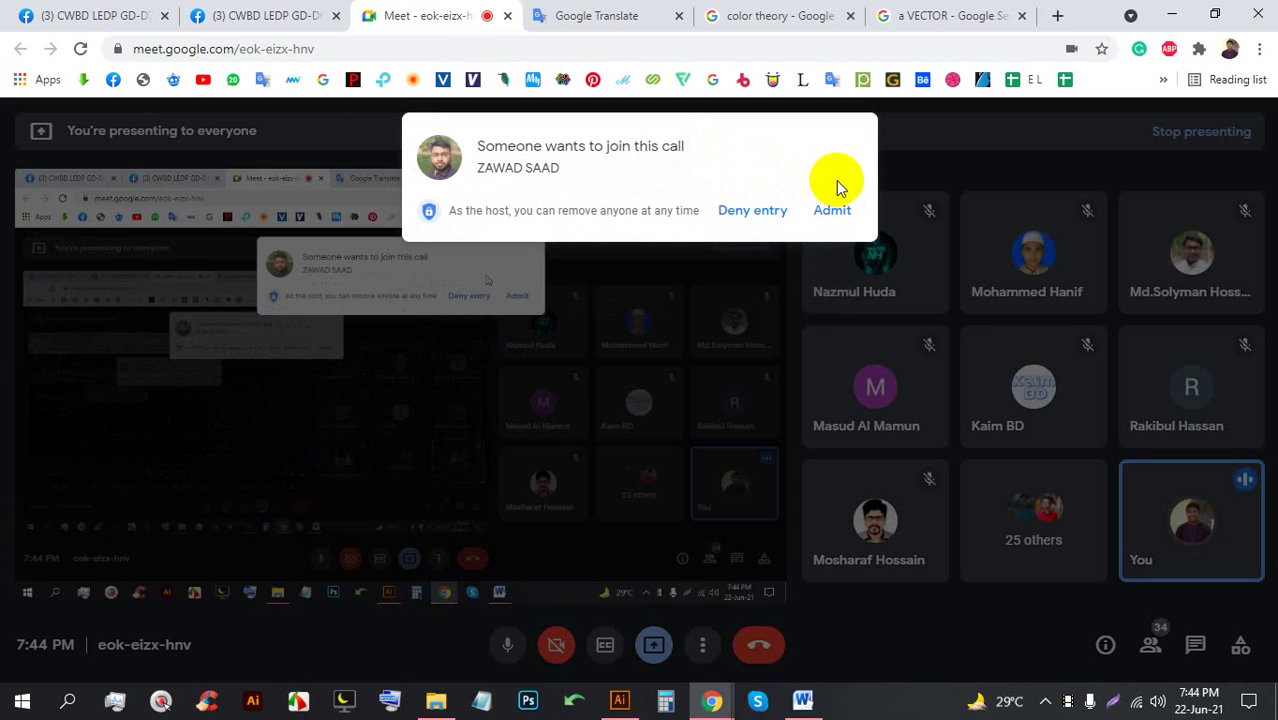
left_click(834, 214)
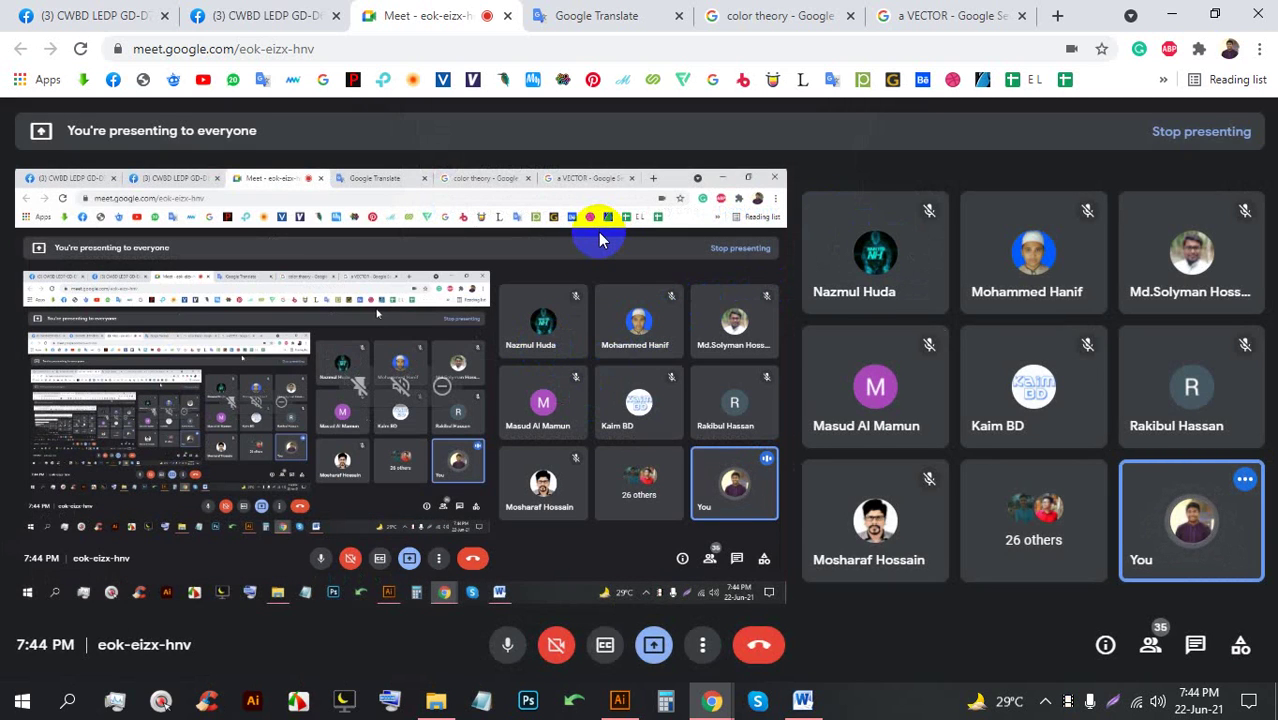
left_click(895, 13)
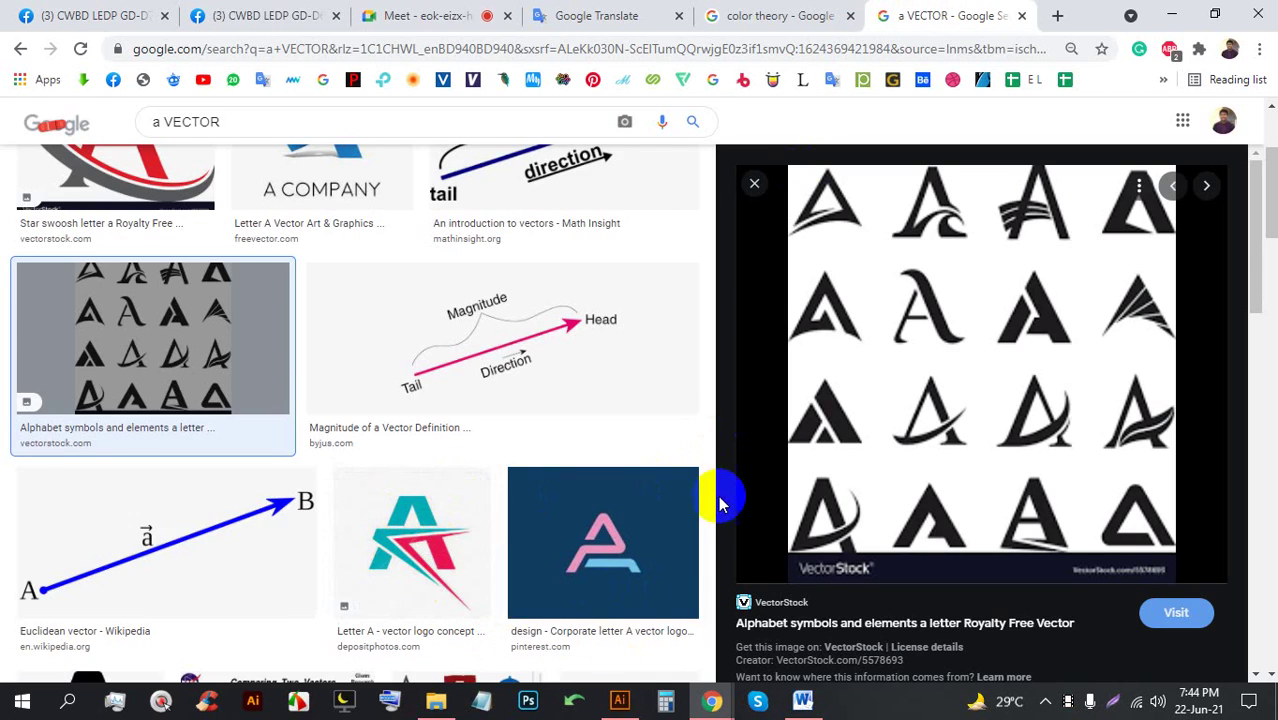
Check the Meet call and the color theory results, and return to the letter A image results
left_click(425, 15)
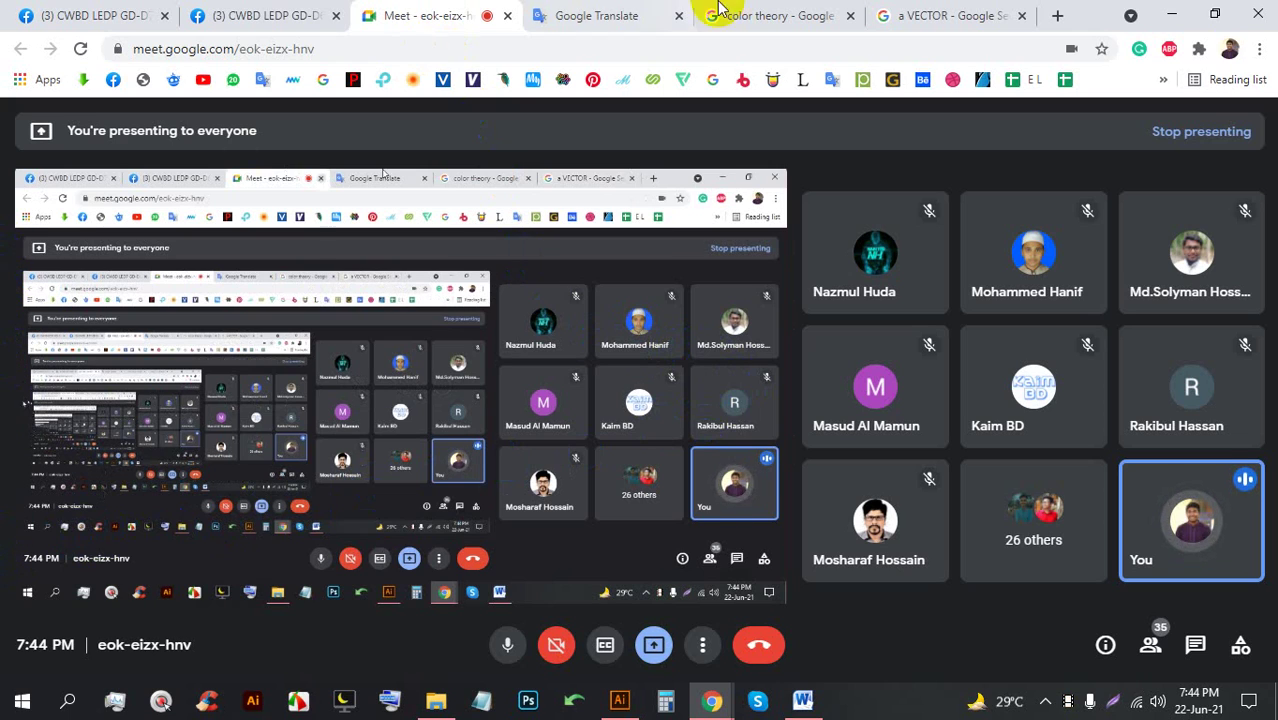
left_click(866, 10)
scroll(942, 137, "up", 5)
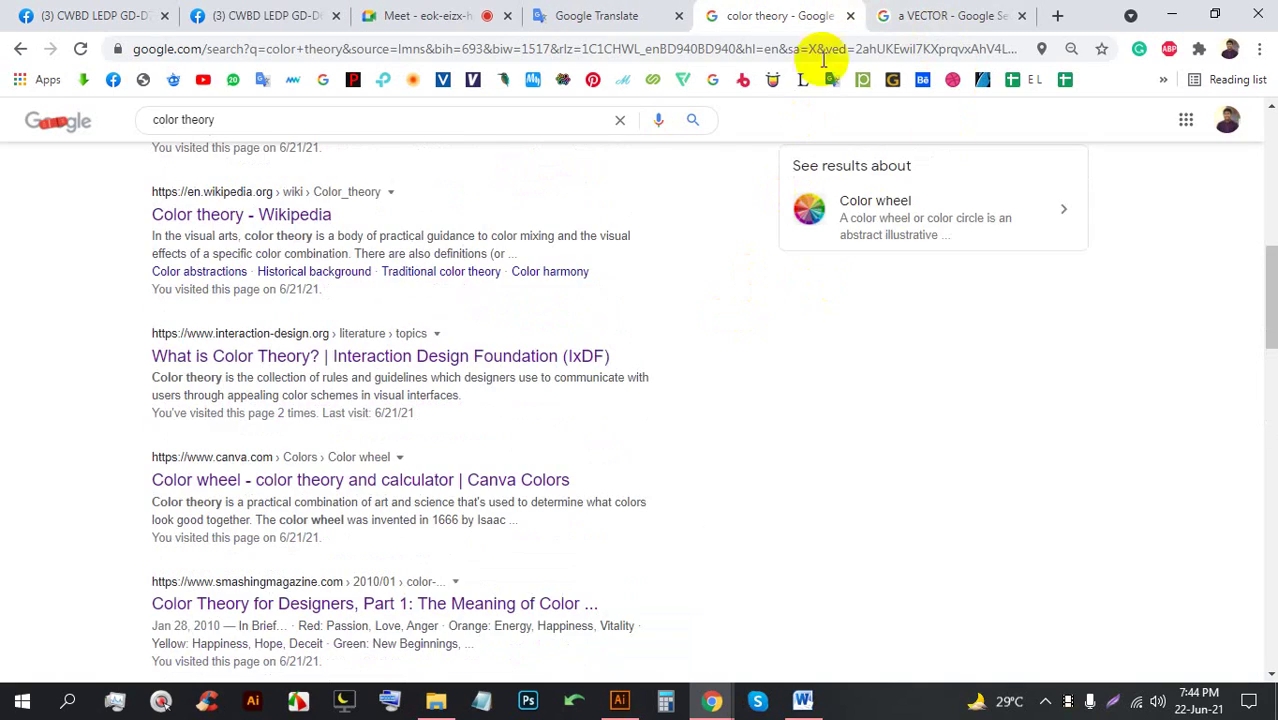
left_click(924, 14)
left_click(430, 12)
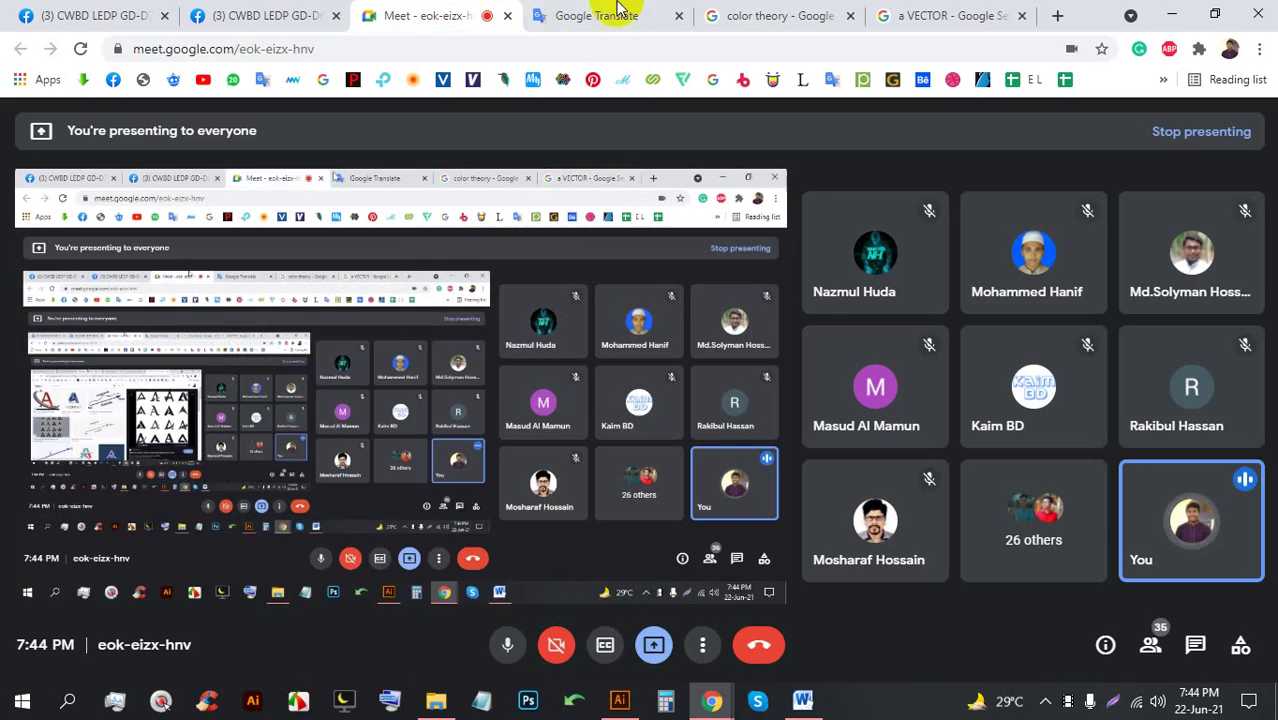
left_click(893, 12)
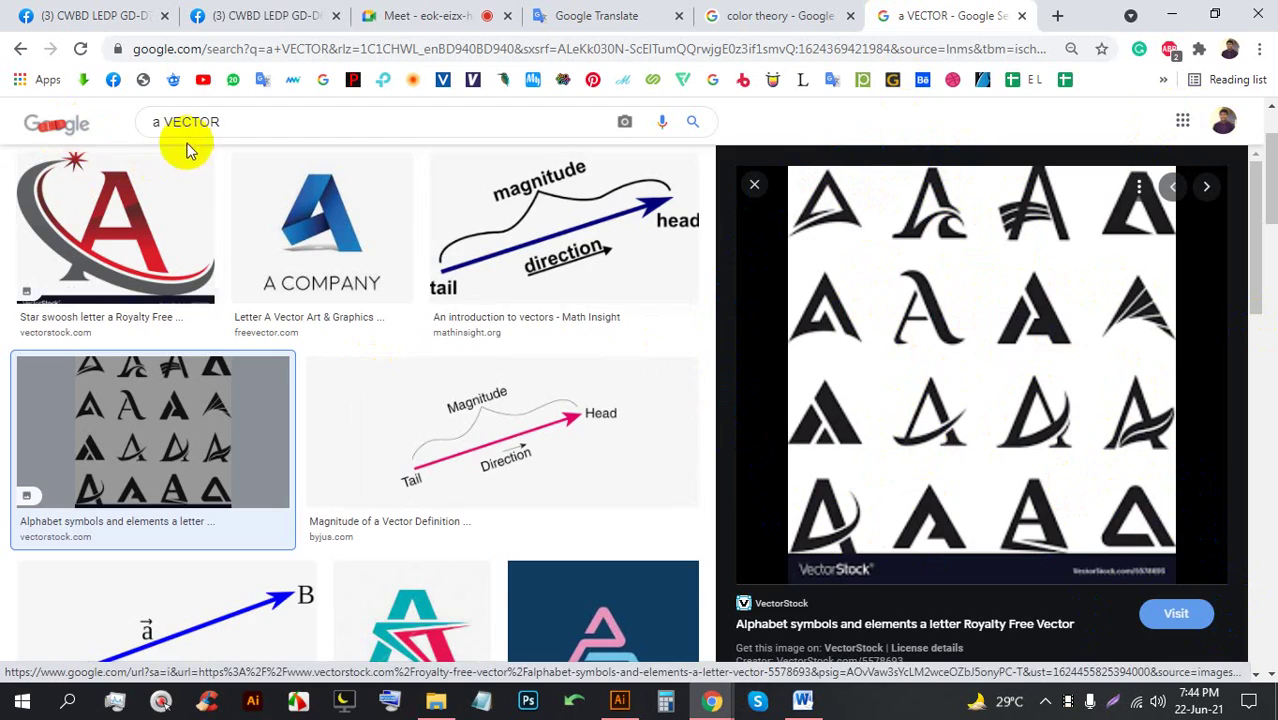
Examine the letter A logo results and related images, including the stock.adobe.com letter A template set, and return to the Meet call
scroll(185, 141, "up", 2)
scroll(893, 419, "down", 5)
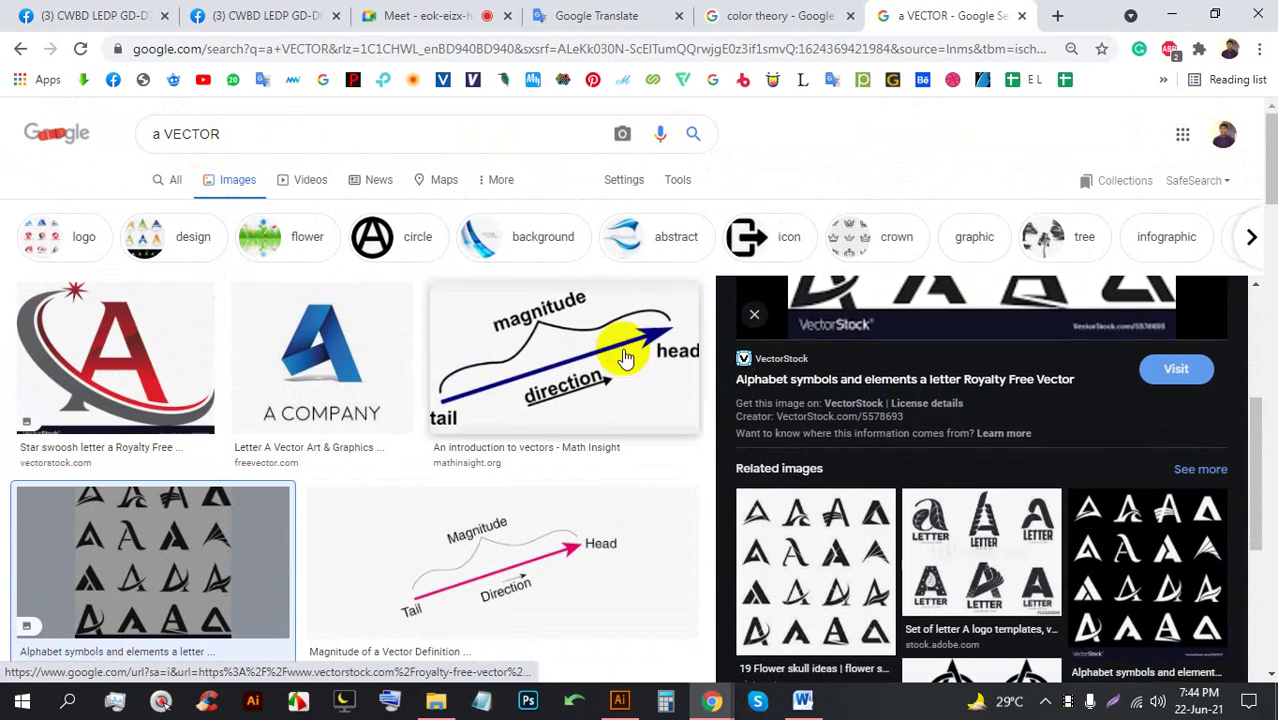
scroll(608, 345, "down", 5)
scroll(970, 502, "down", 1)
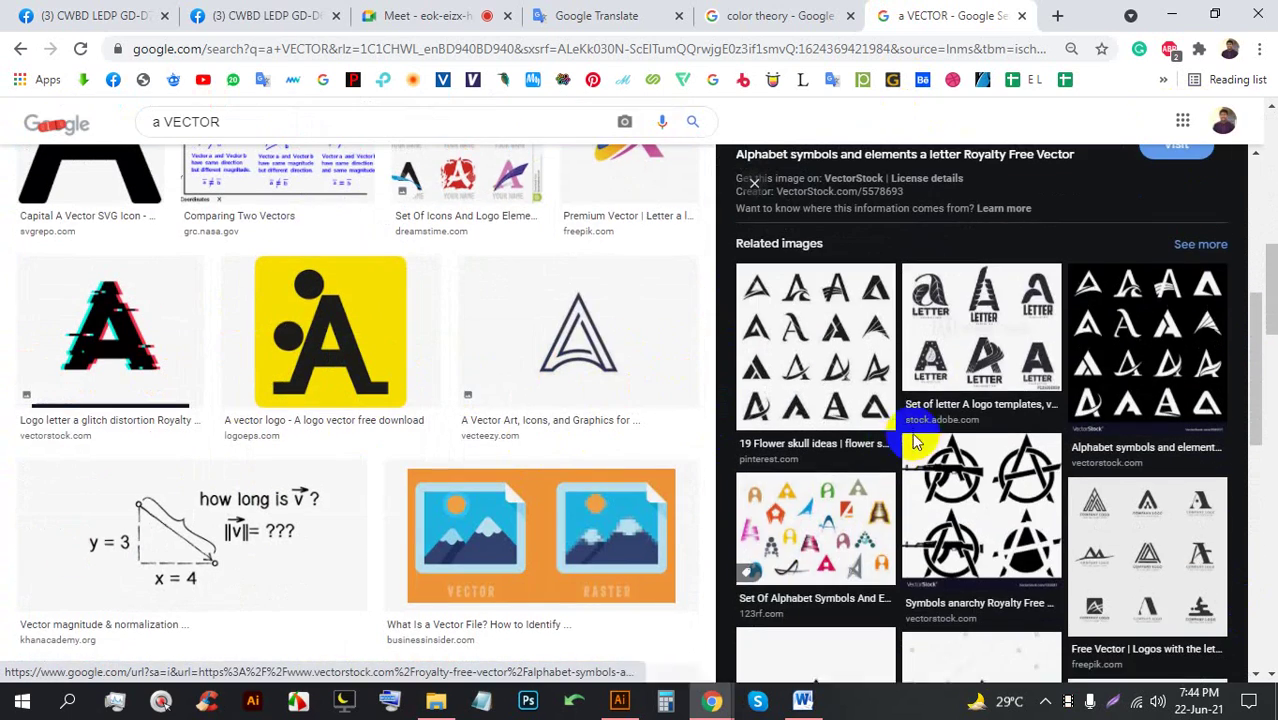
left_click(1015, 357)
scroll(1098, 342, "down", 5)
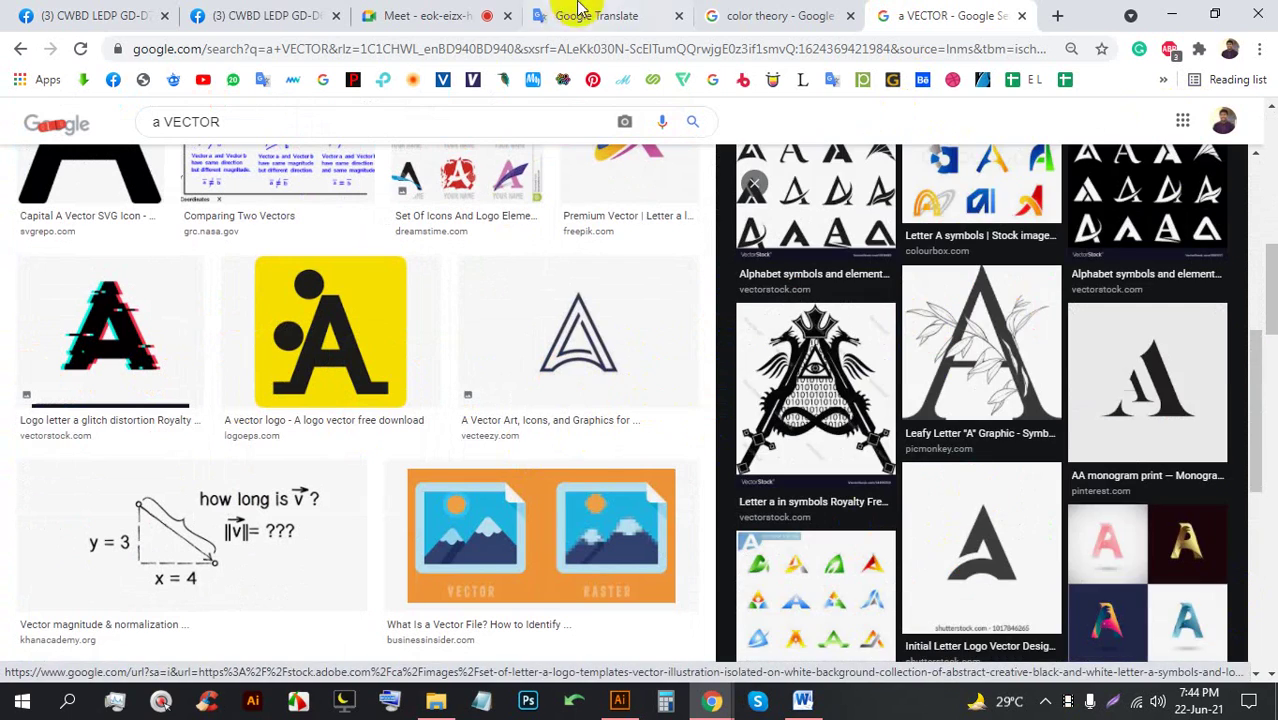
left_click(441, 16)
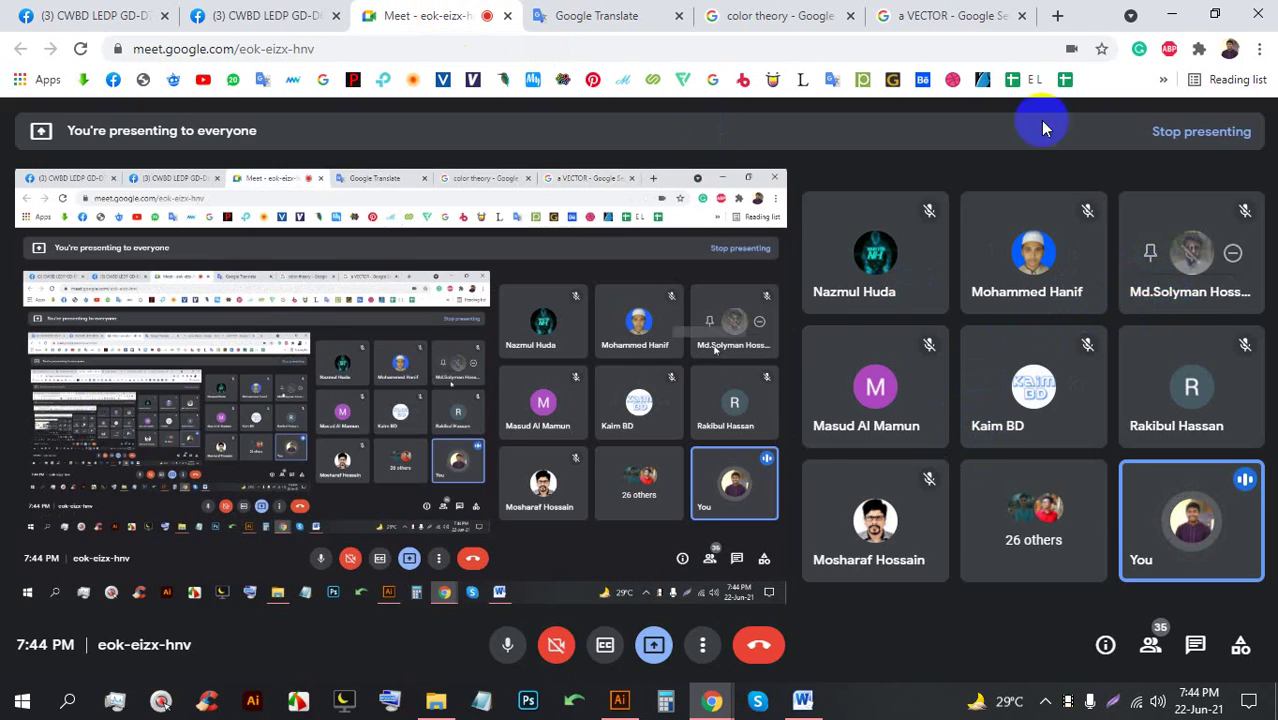
Change the image search to "S VECTOR" and browse the letter S logo results
left_click(950, 16)
left_click(160, 121)
key("BackSpace")
type("S")
key("Return")
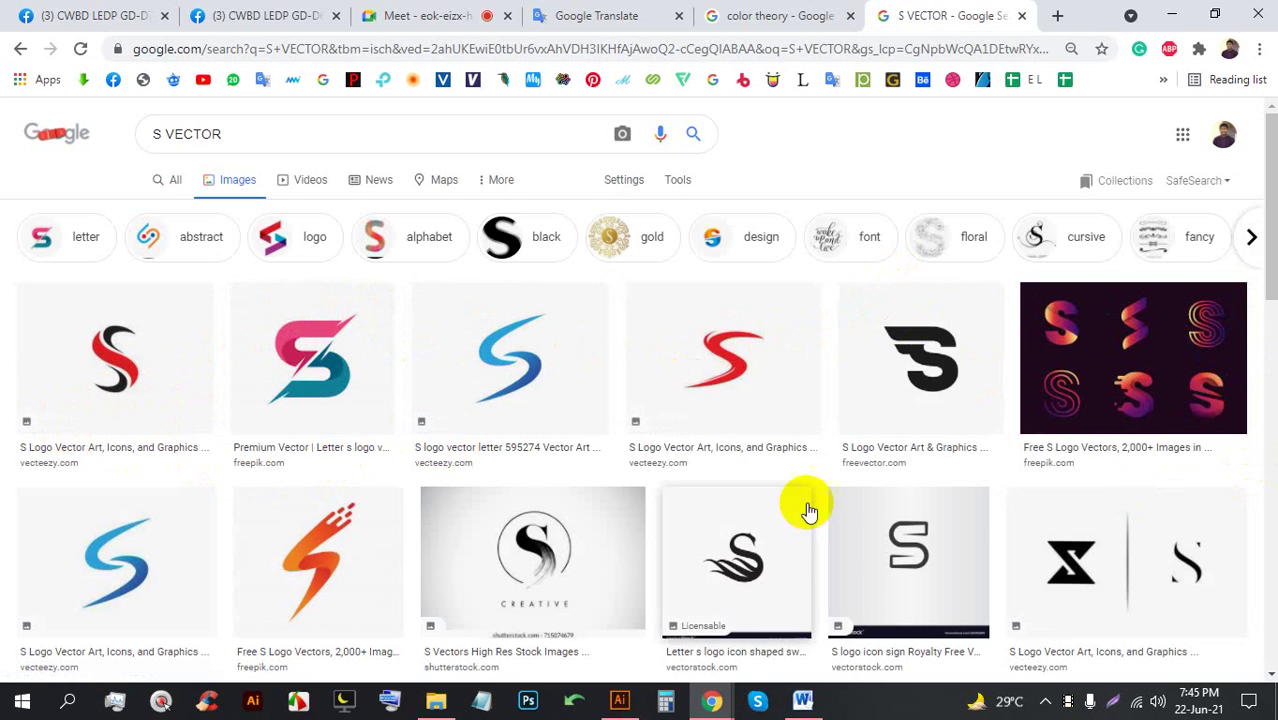
scroll(810, 511, "down", 3)
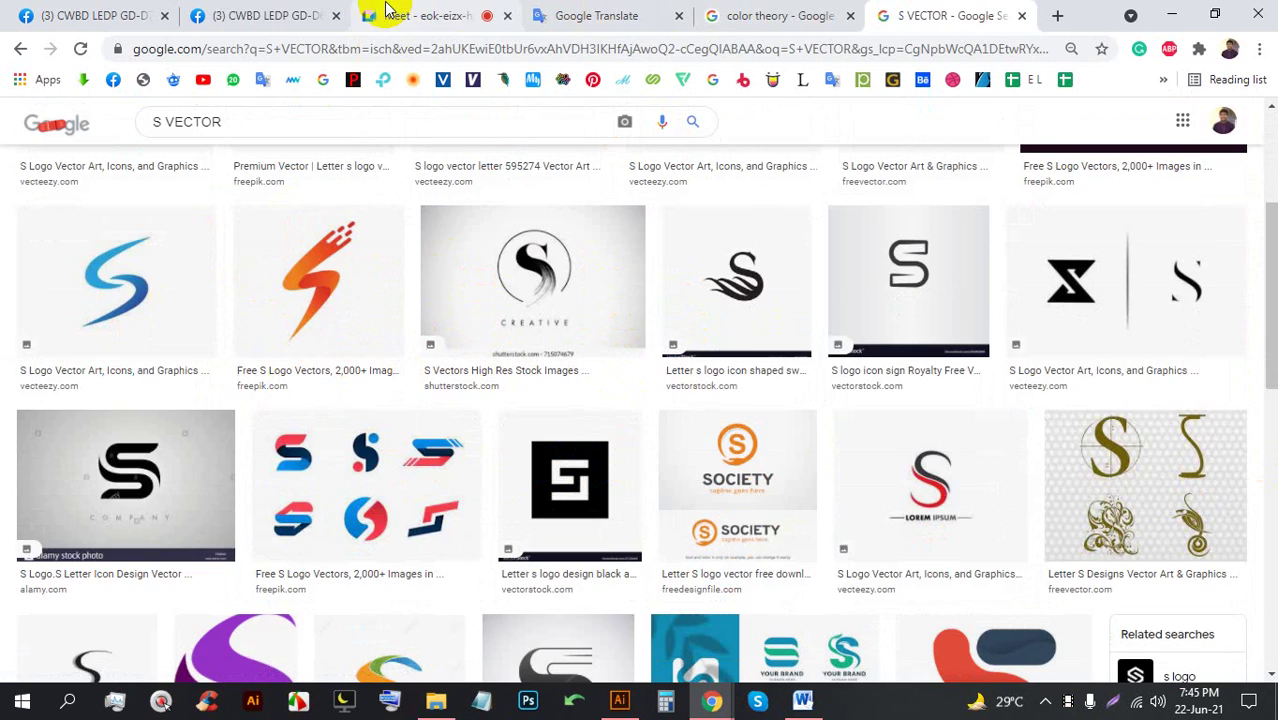
Alternate between the Meet call and the letter S logo results, reviewing the first rows of logos
left_click(420, 15)
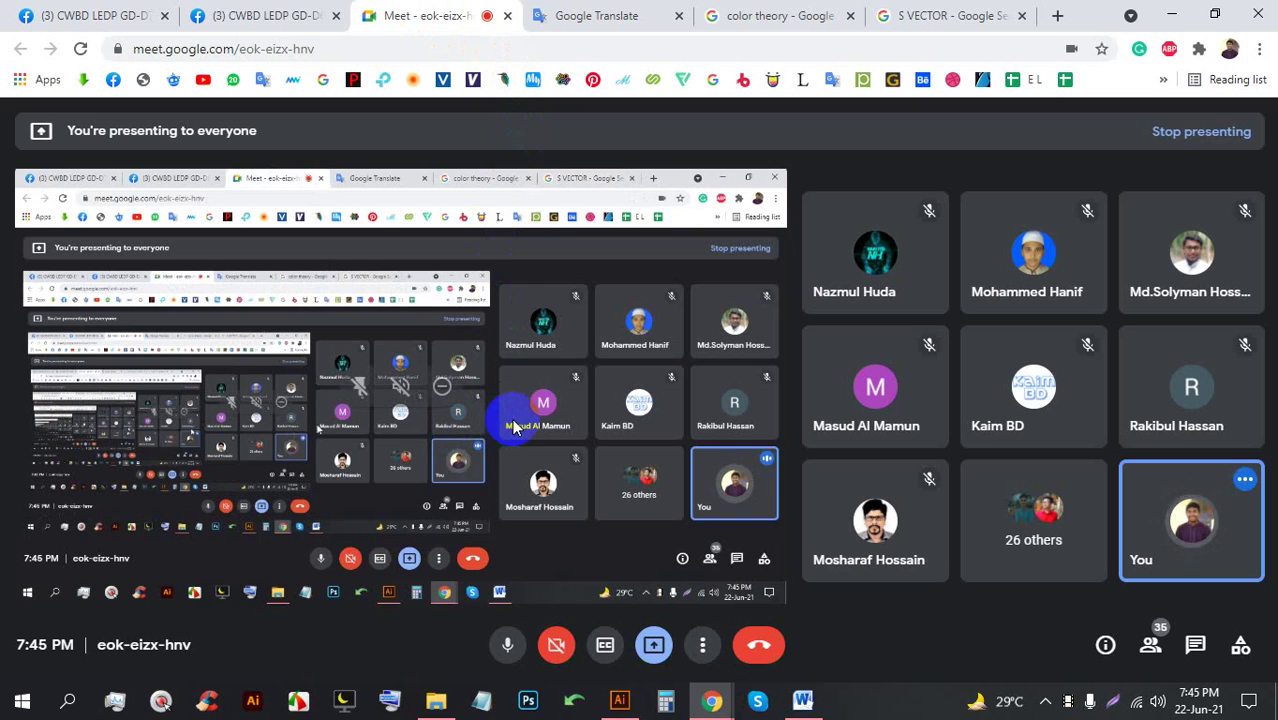
left_click(944, 12)
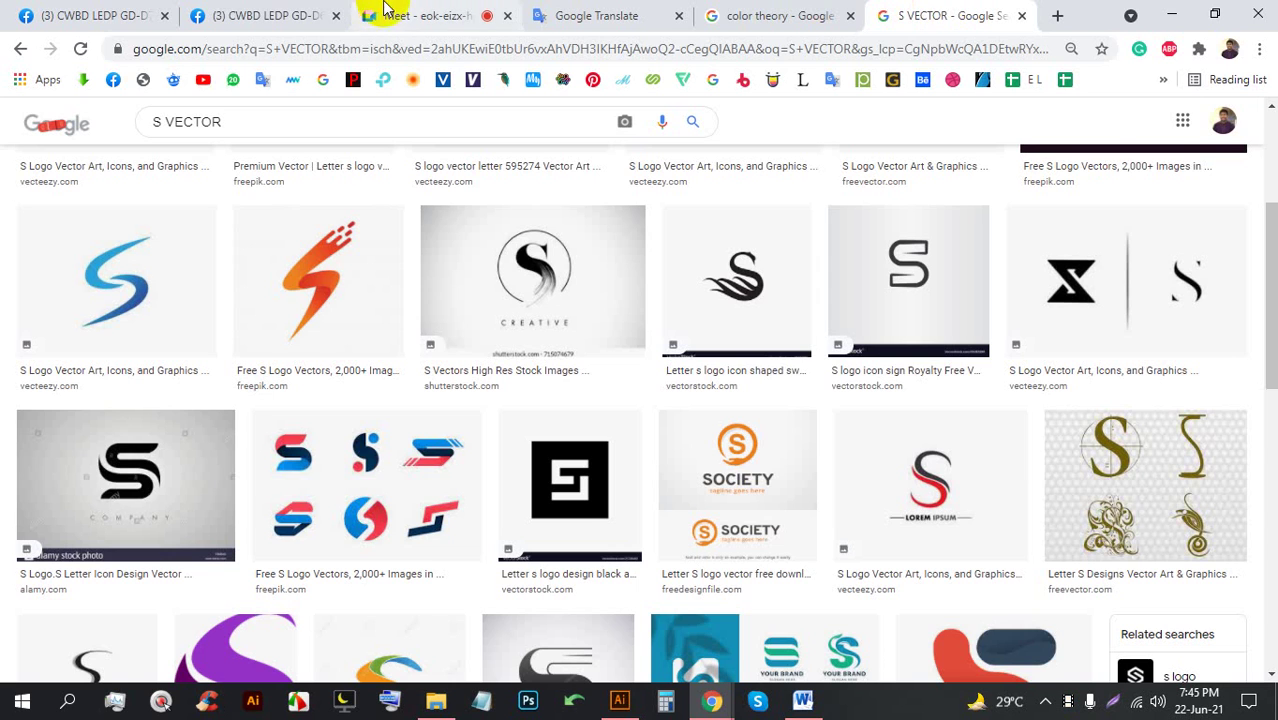
left_click(420, 15)
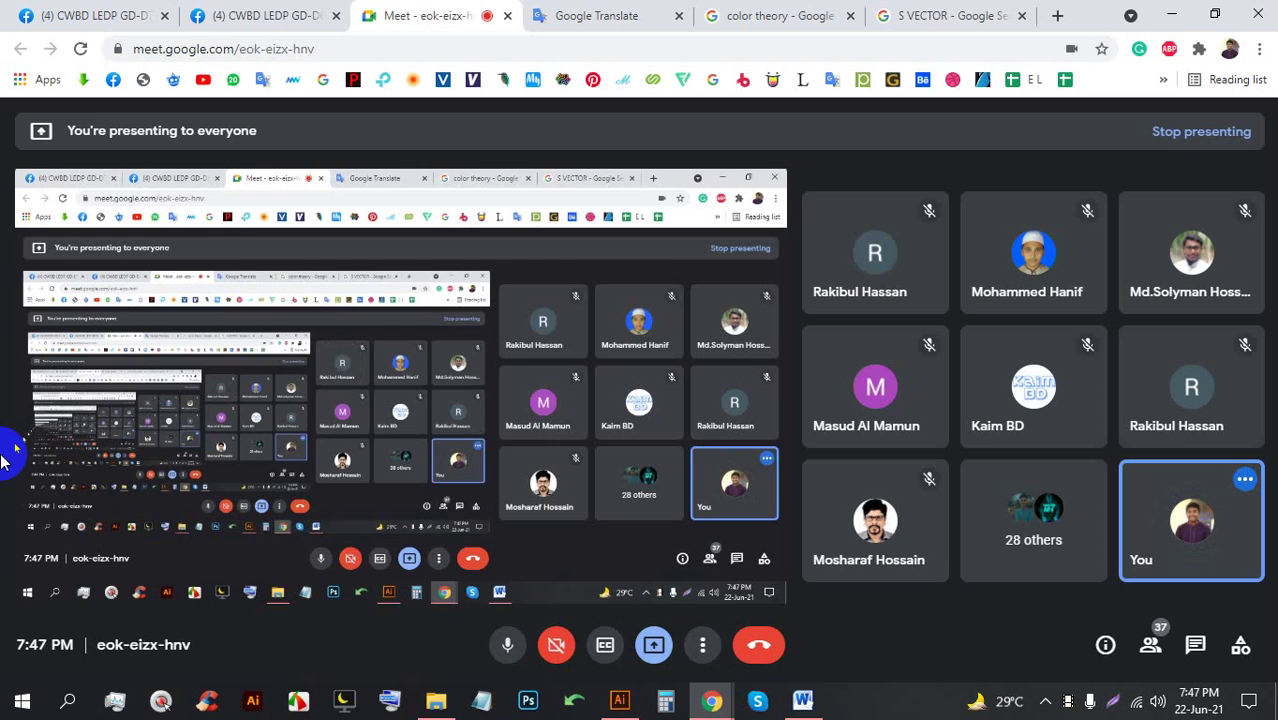
left_click(1012, 9)
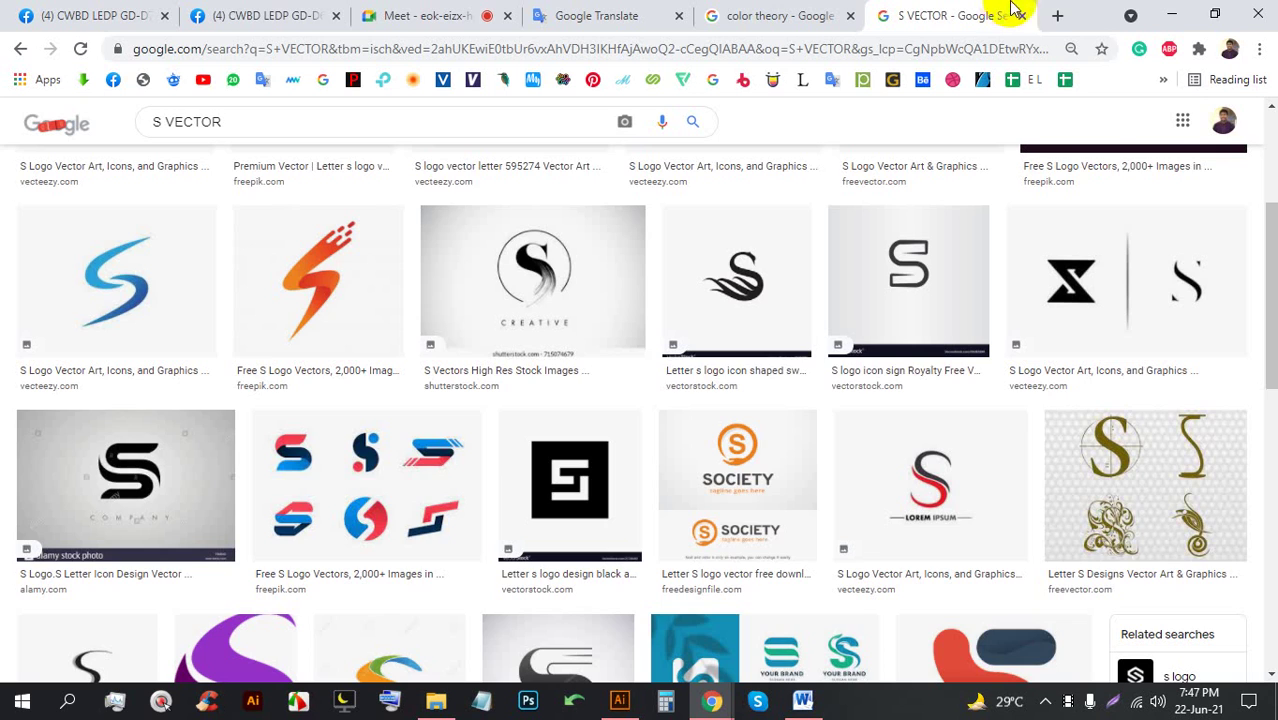
scroll(395, 255, "up", 3)
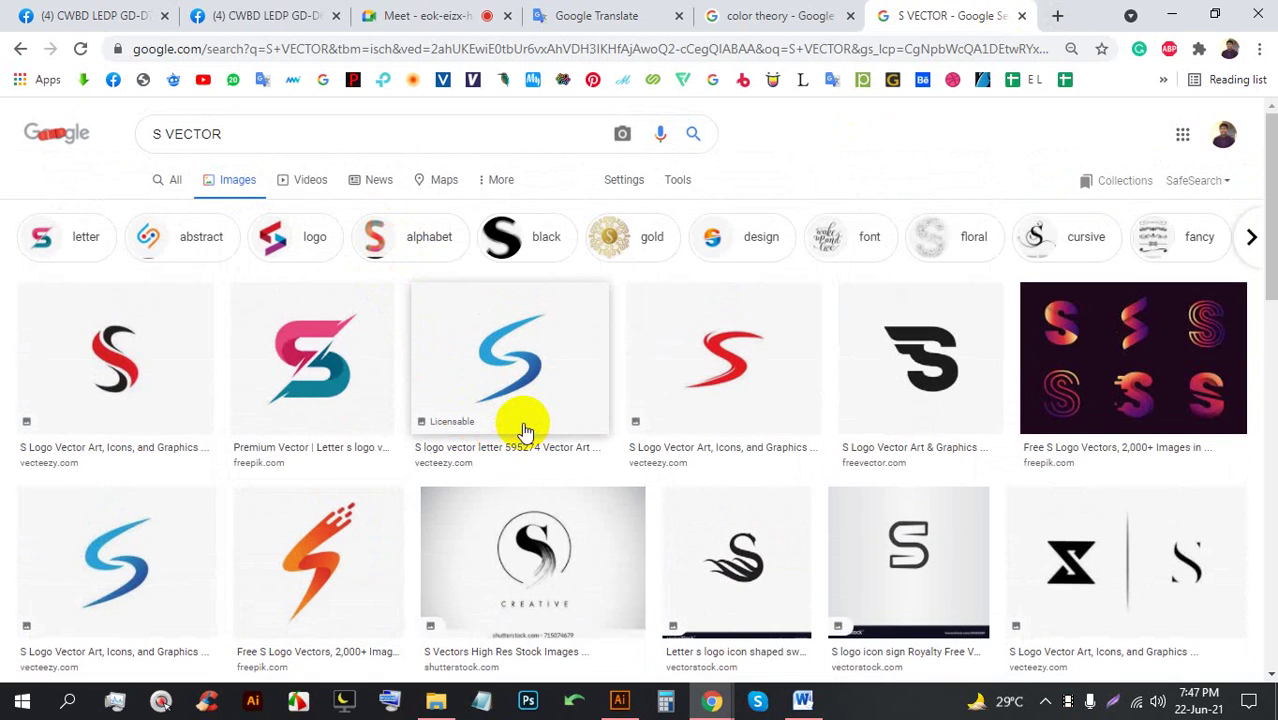
left_click(418, 15)
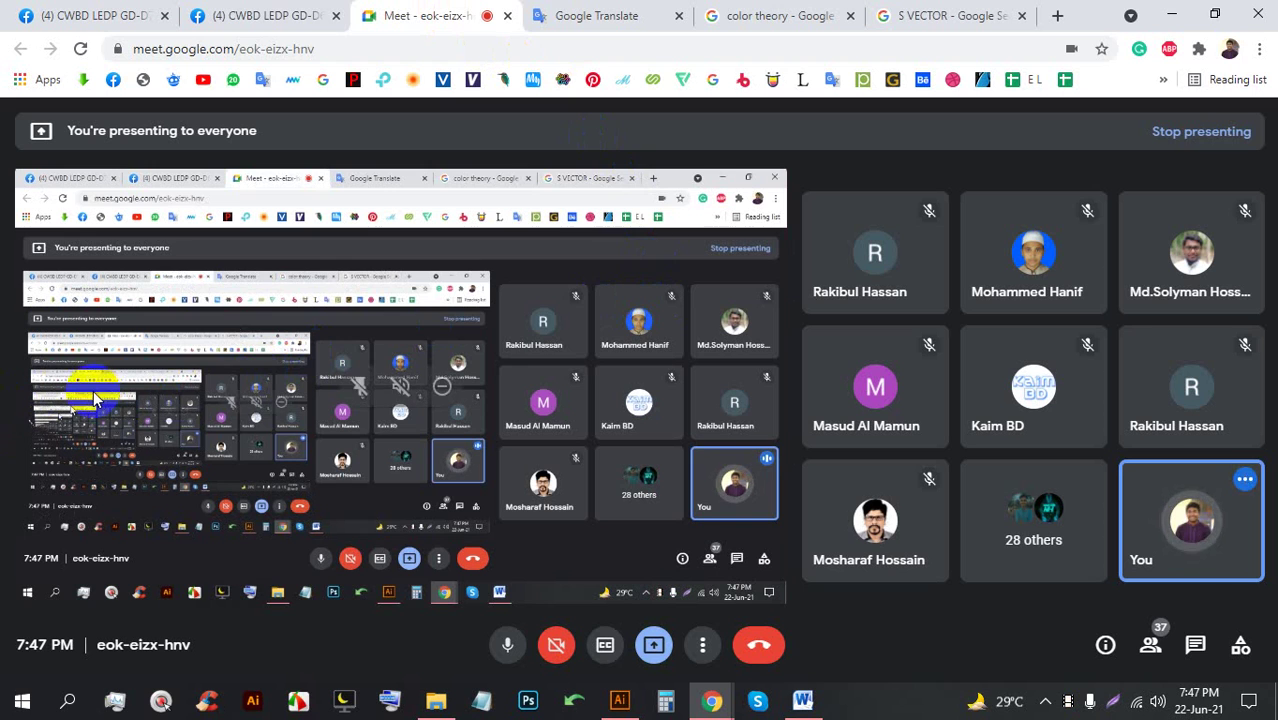
Replace the color theory search with "Negative space logo" and show the image results
left_click(740, 15)
scroll(348, 300, "up", 10)
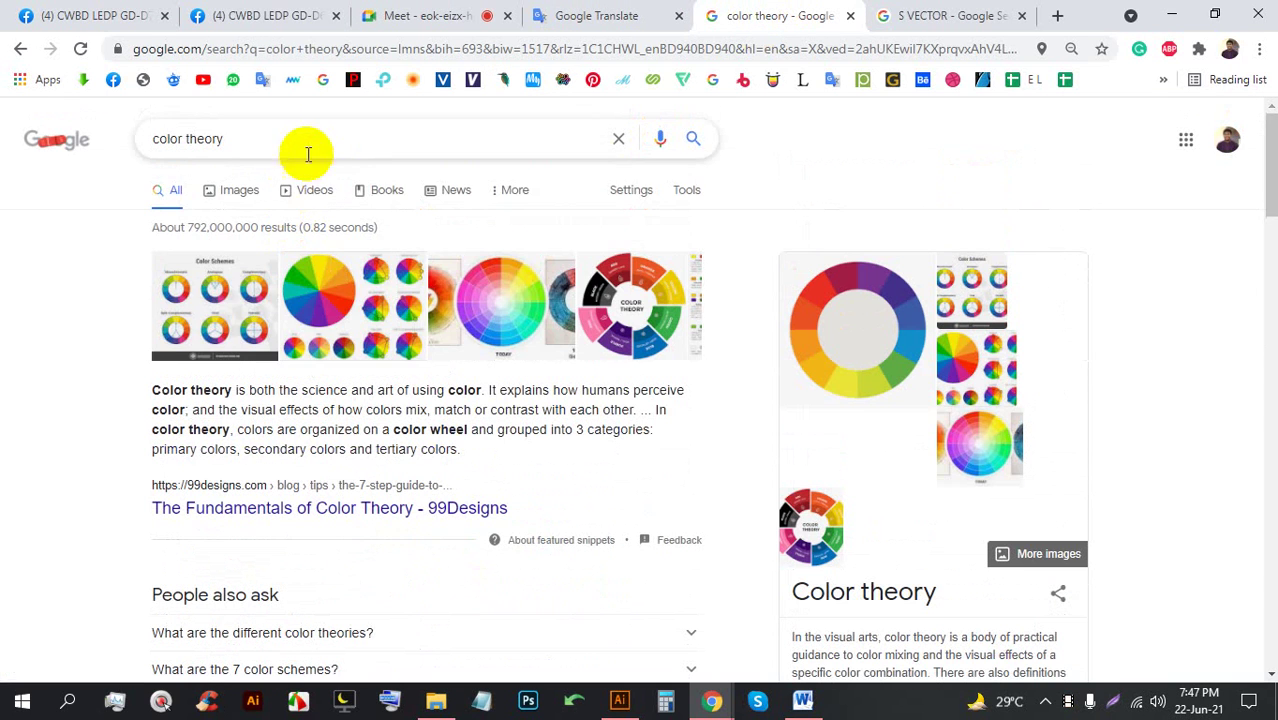
triple_click(348, 125)
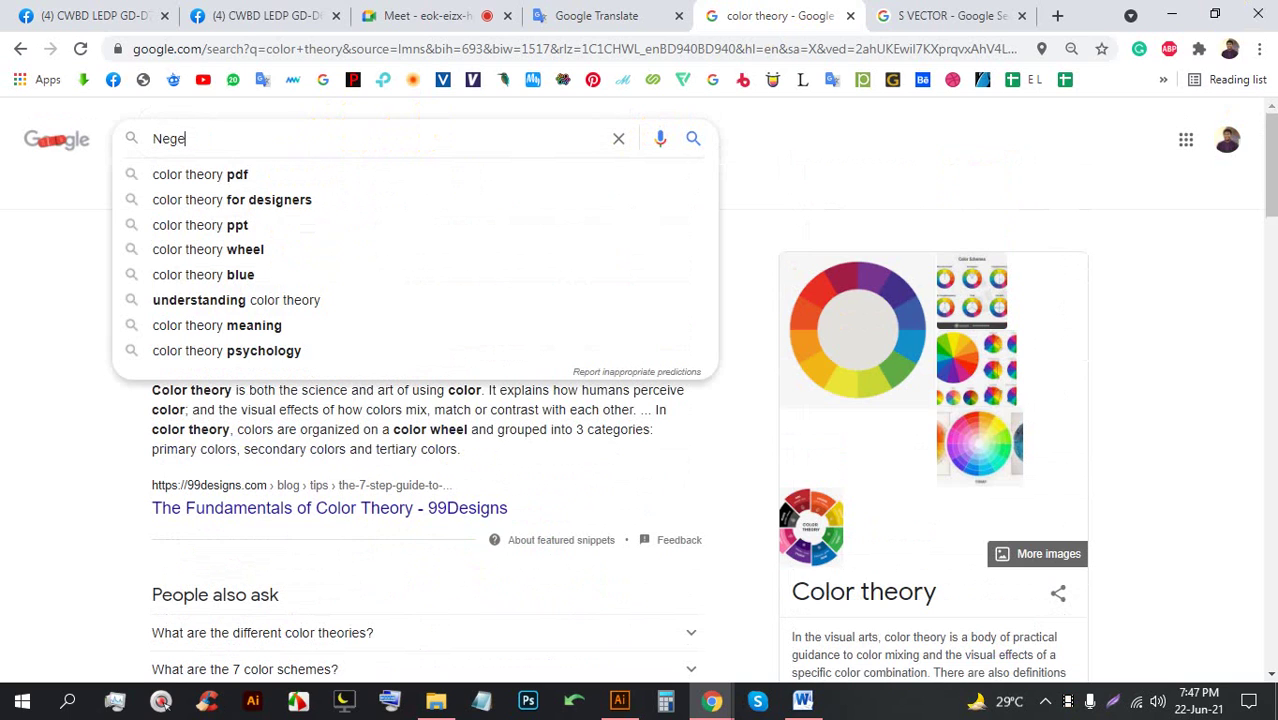
type("space logo")
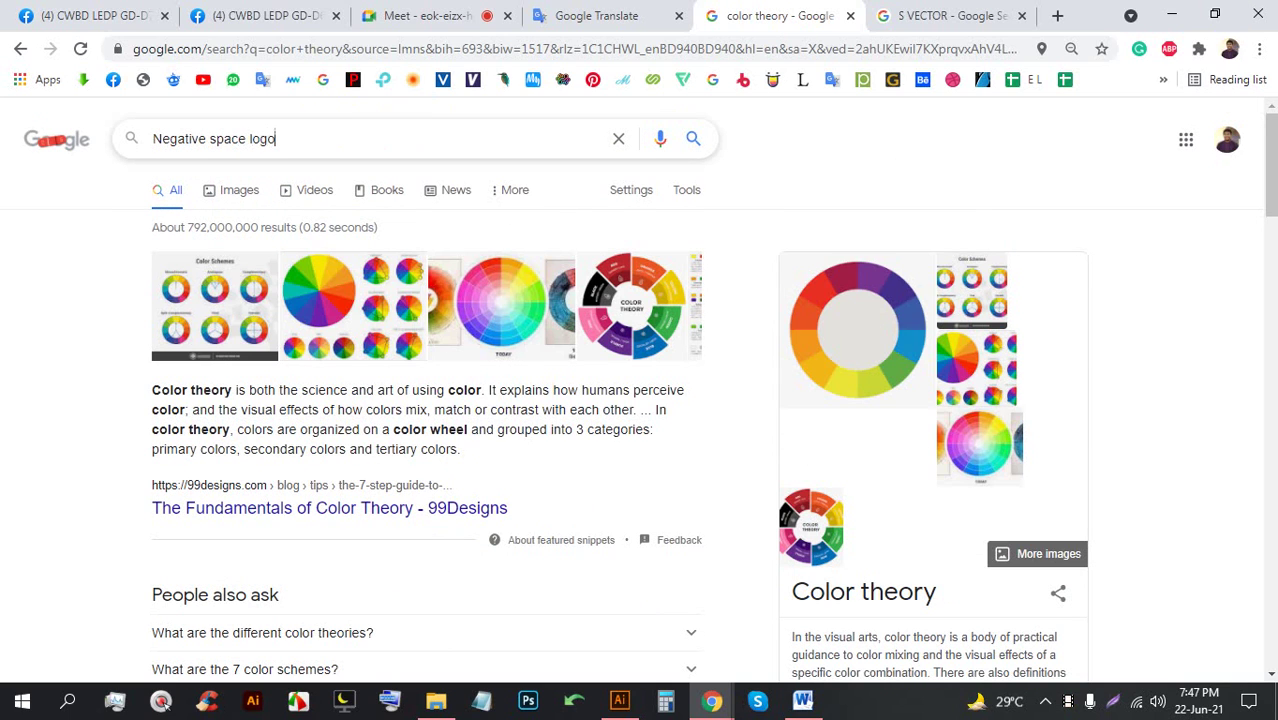
key("Return")
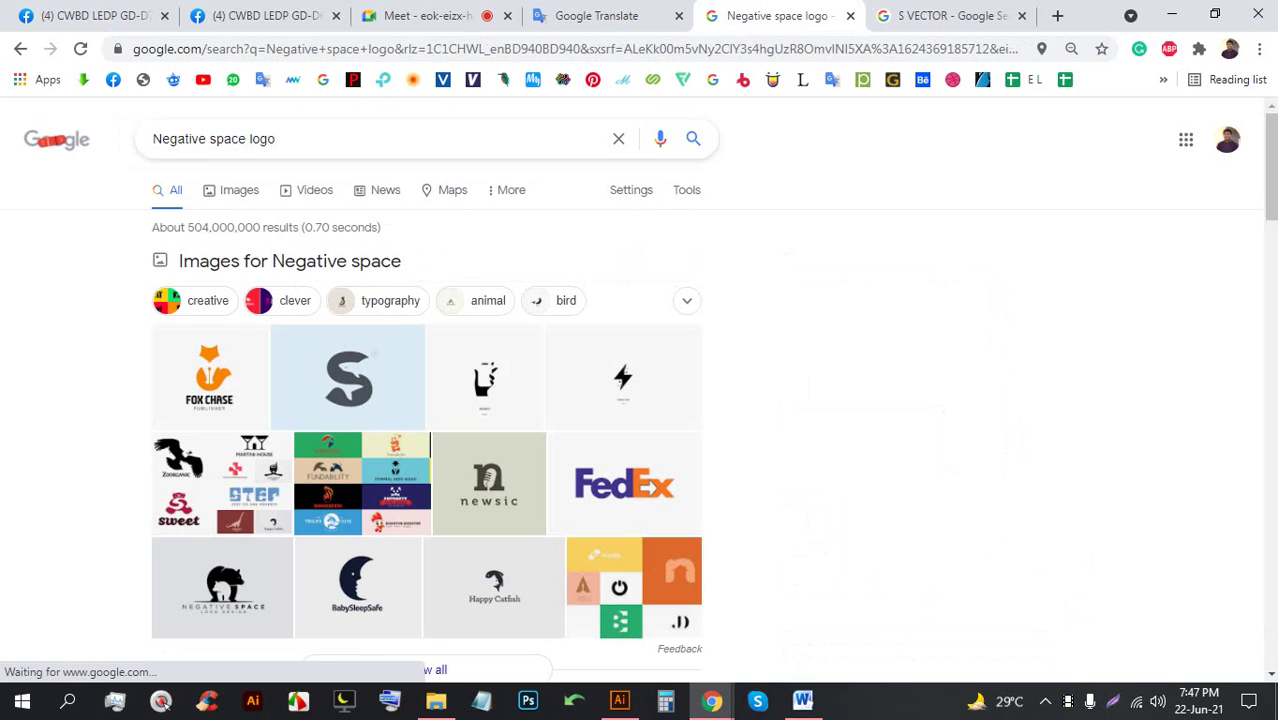
left_click(239, 190)
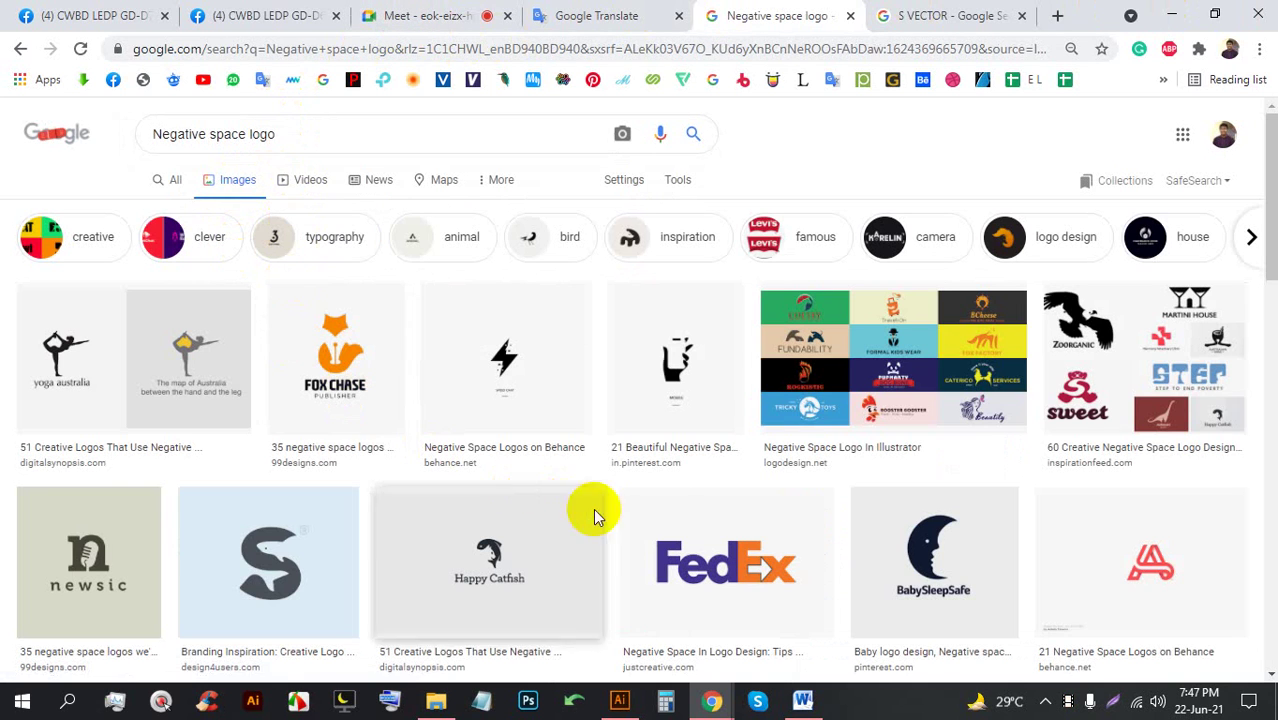
Check the Meet call, preview the Speed Chat lightning logo, and browse the negative space results to preview the Spartan Golf Club logo
left_click(428, 15)
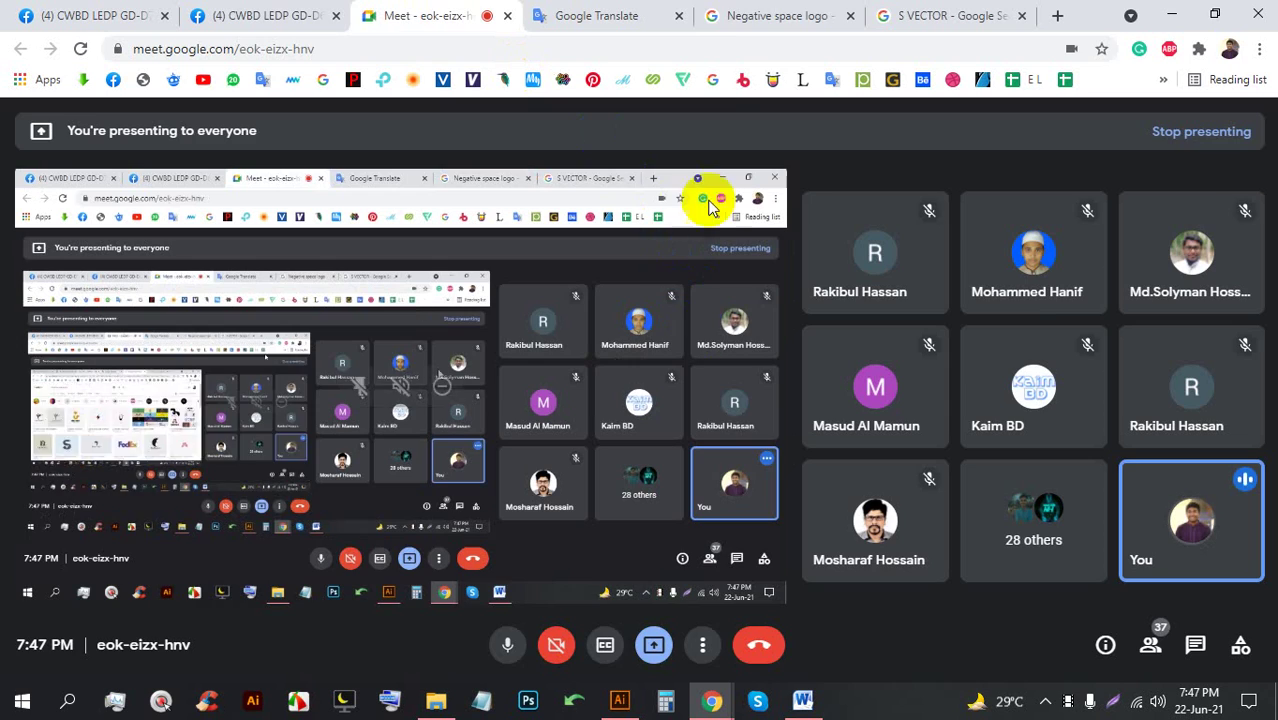
left_click(805, 16)
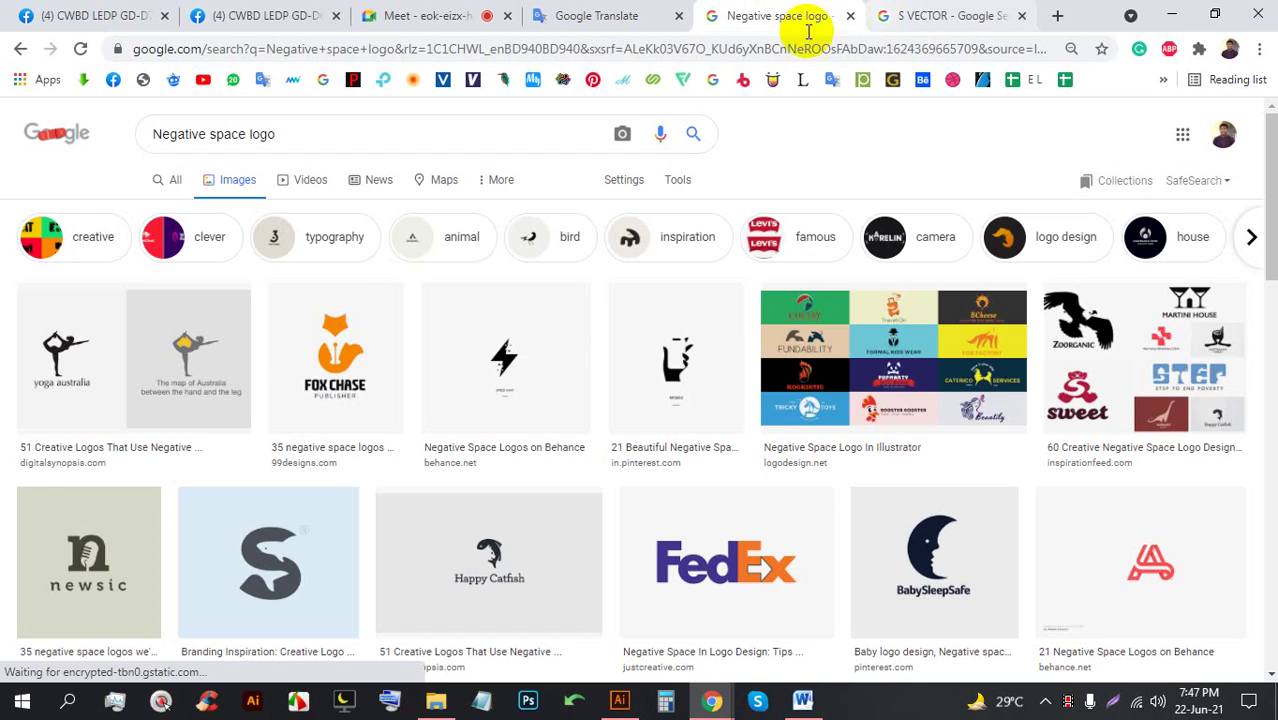
left_click(508, 366)
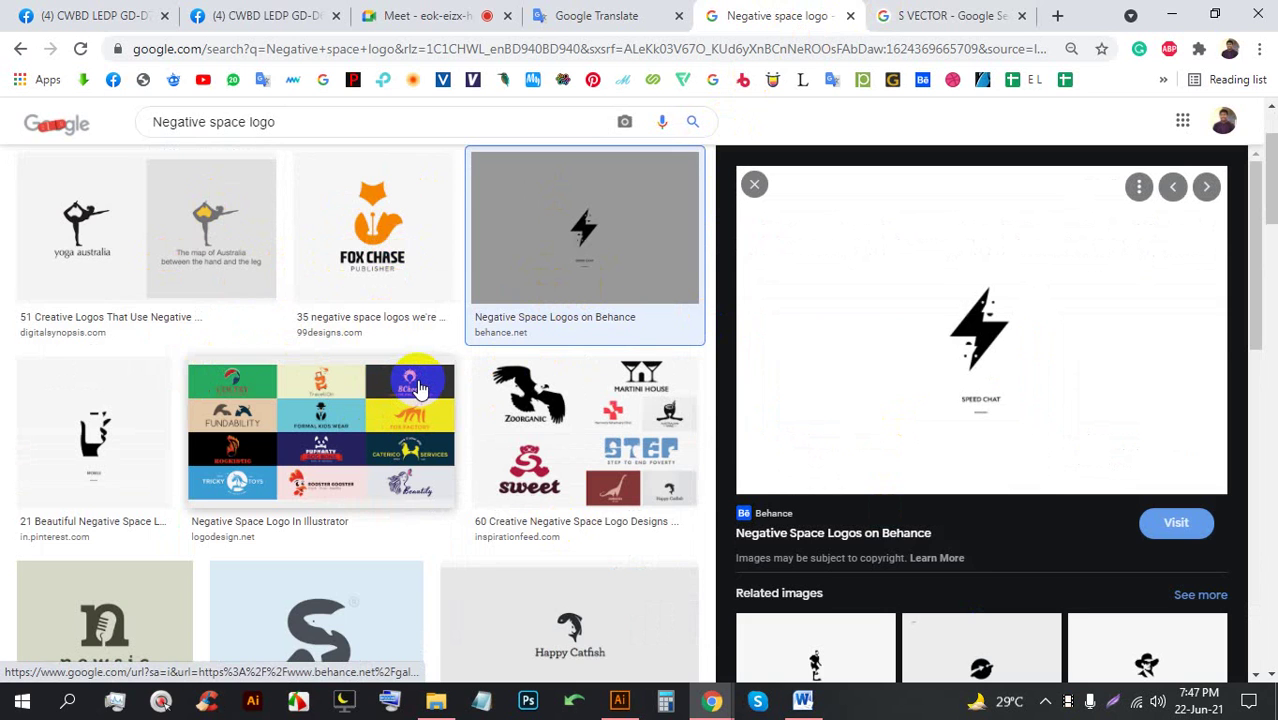
scroll(485, 420, "down", 3)
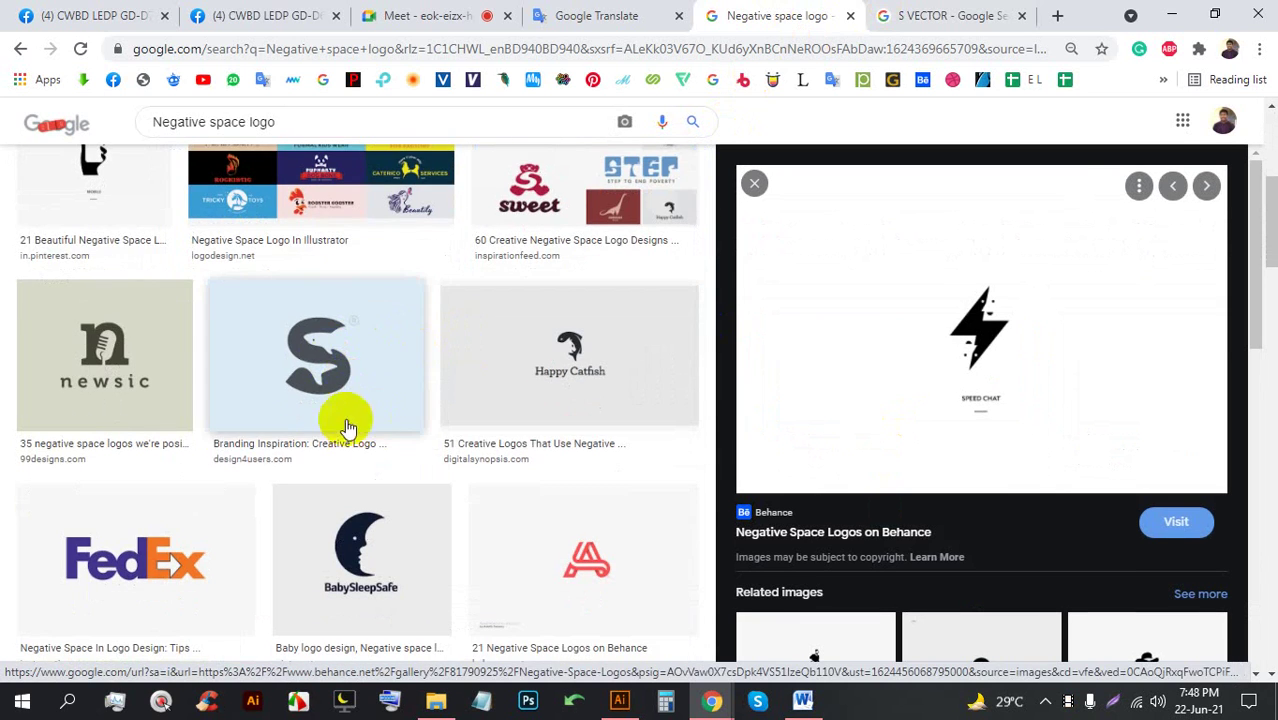
scroll(347, 428, "down", 5)
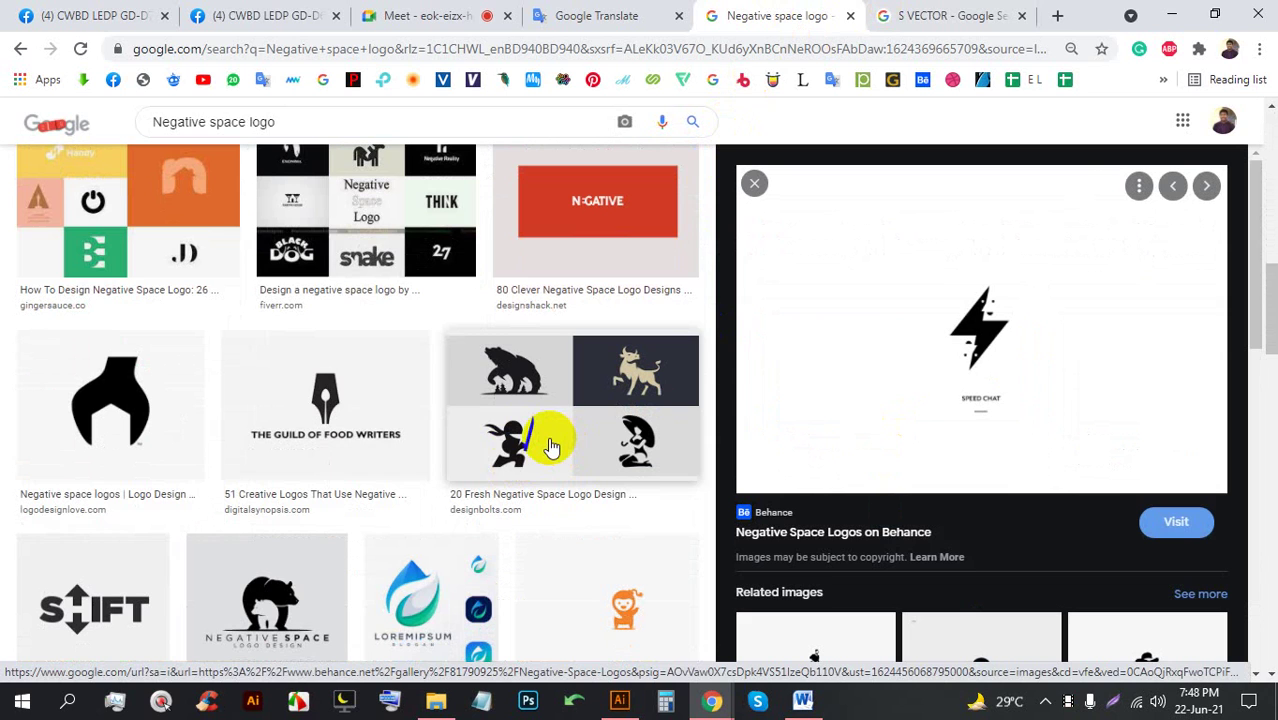
scroll(551, 447, "down", 4)
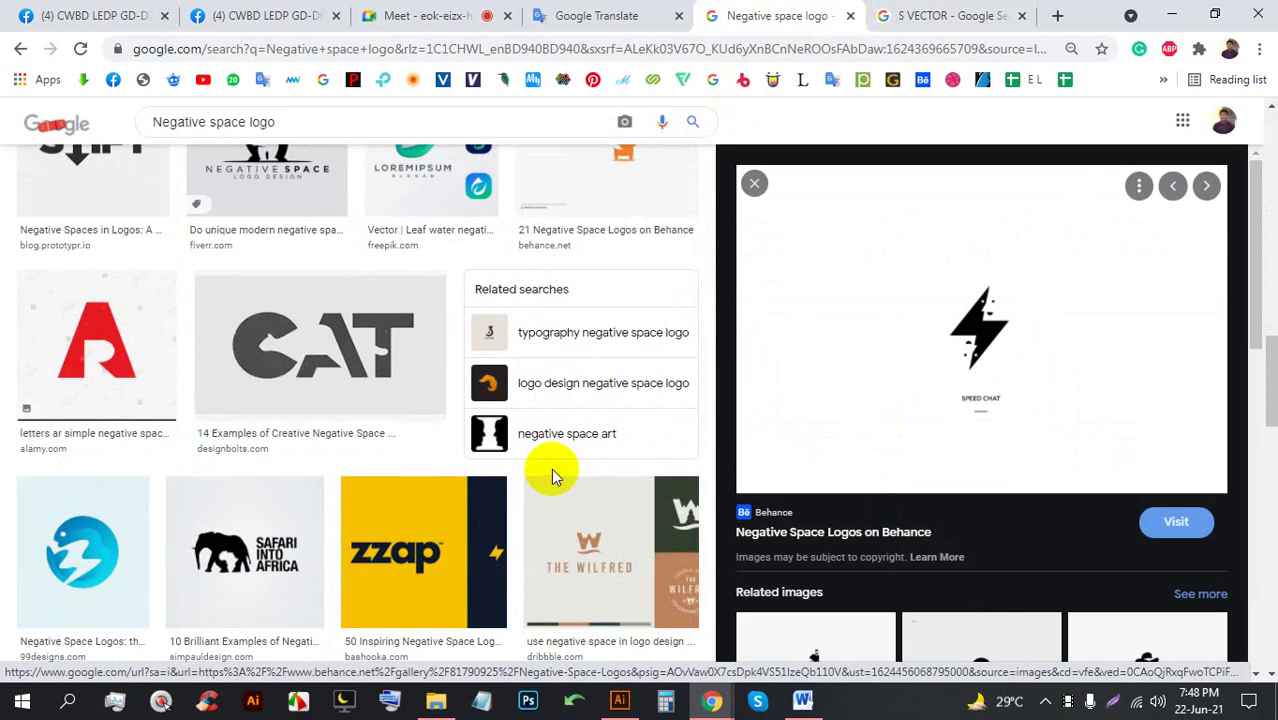
scroll(551, 476, "down", 5)
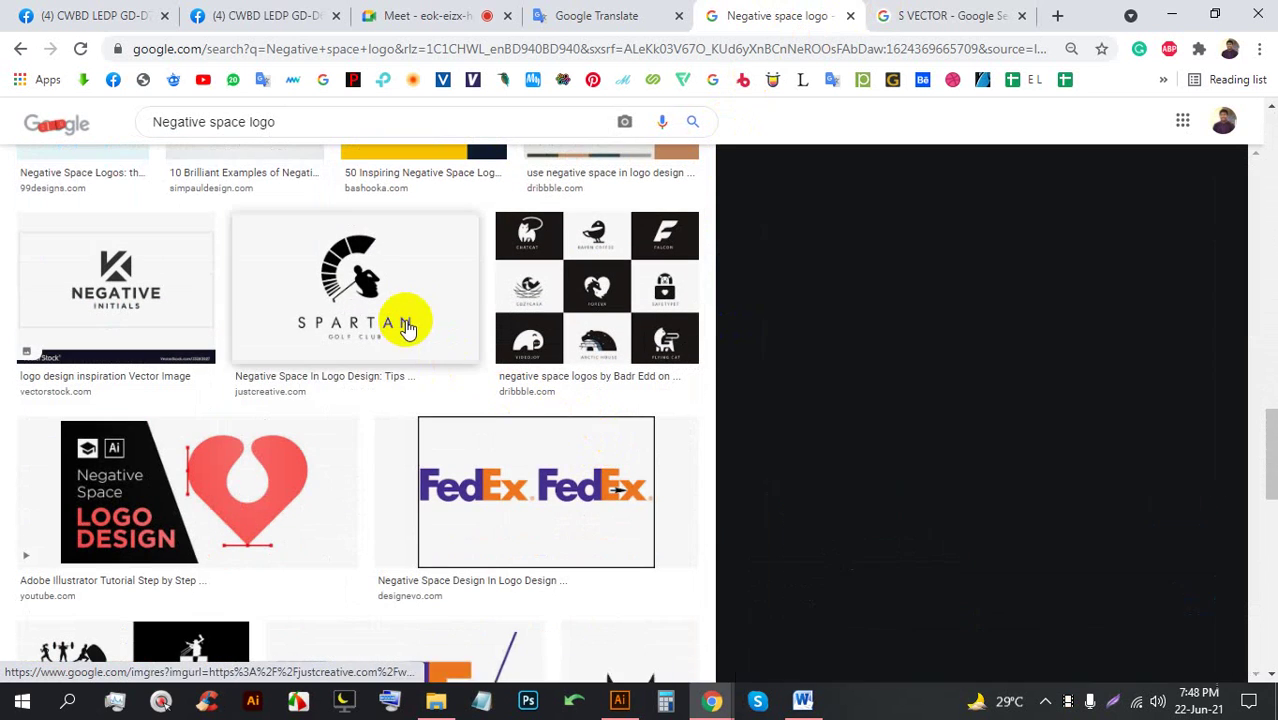
left_click(406, 330)
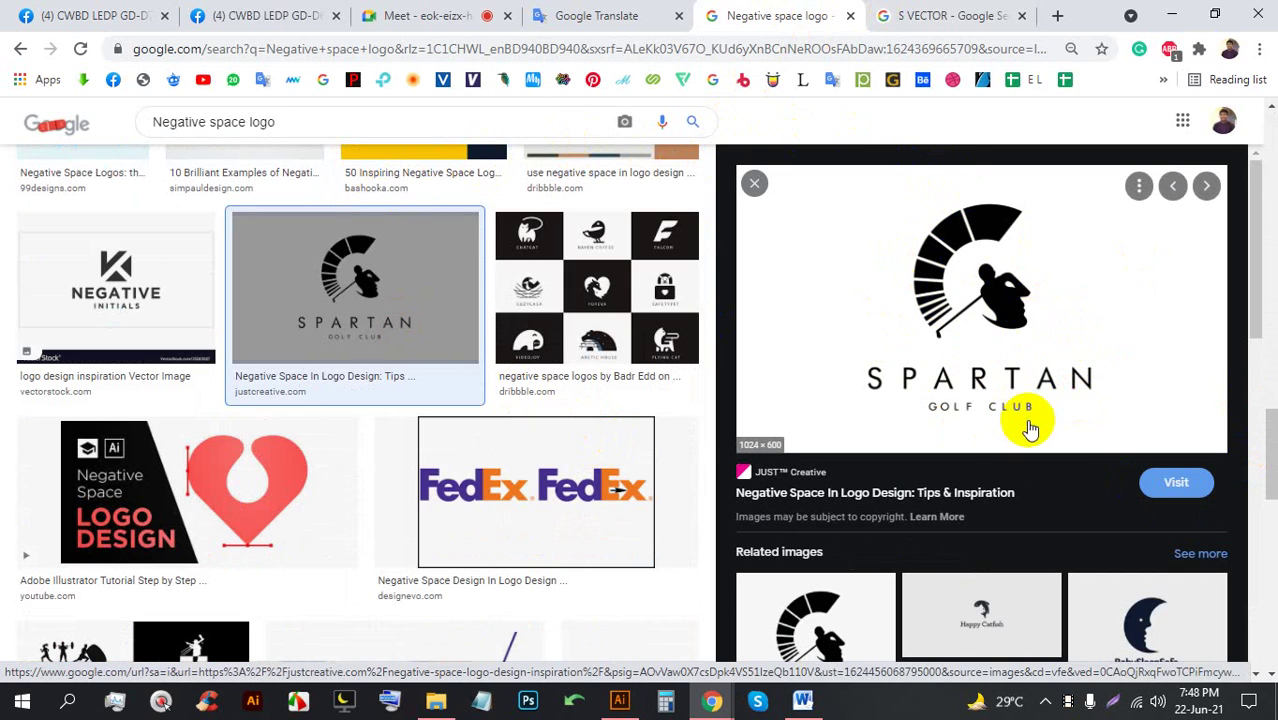
Capture a 610x478 screen area around the Spartan Golf Club preview and choose the freehand pen for annotation
key("Print")
left_click_drag(1248, 478, 677, 30)
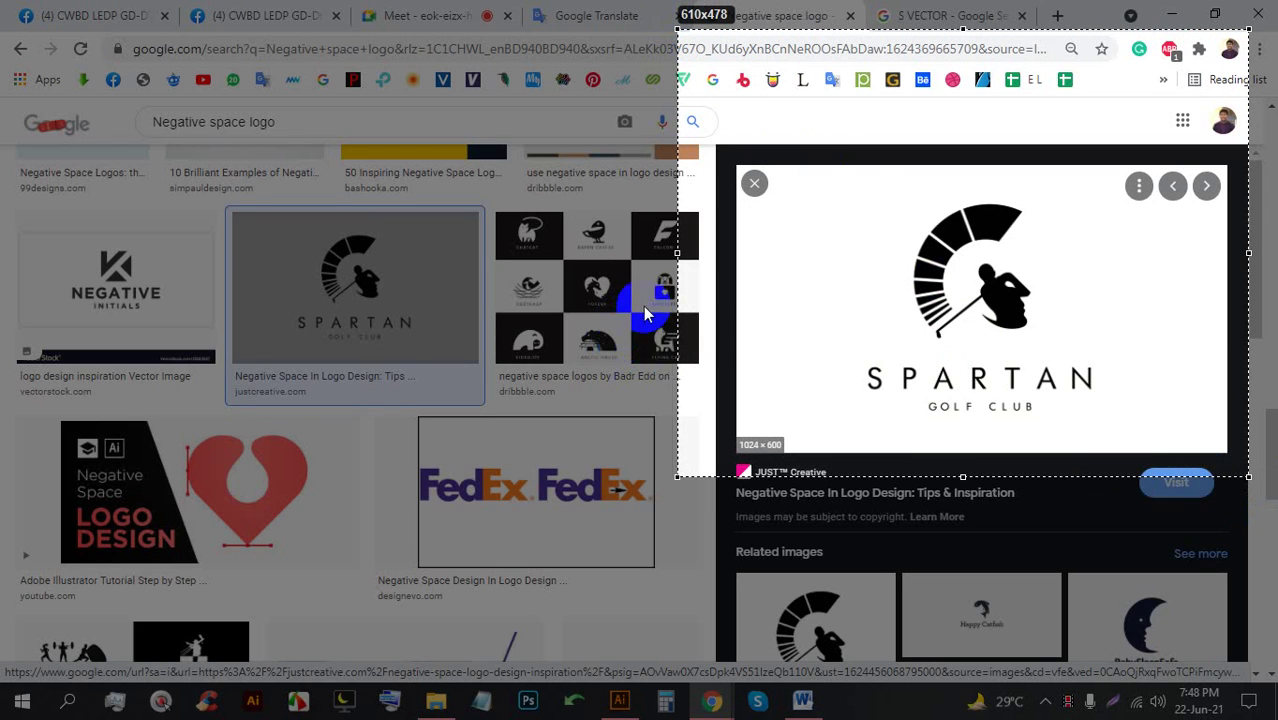
left_click(657, 303)
Trace the outer contour of the Spartan helmet and face in red, and discard the annotated capture
mouse_move(944, 302)
left_mouse_down()
mouse_move(940, 345)
mouse_move(930, 334)
left_mouse_up()
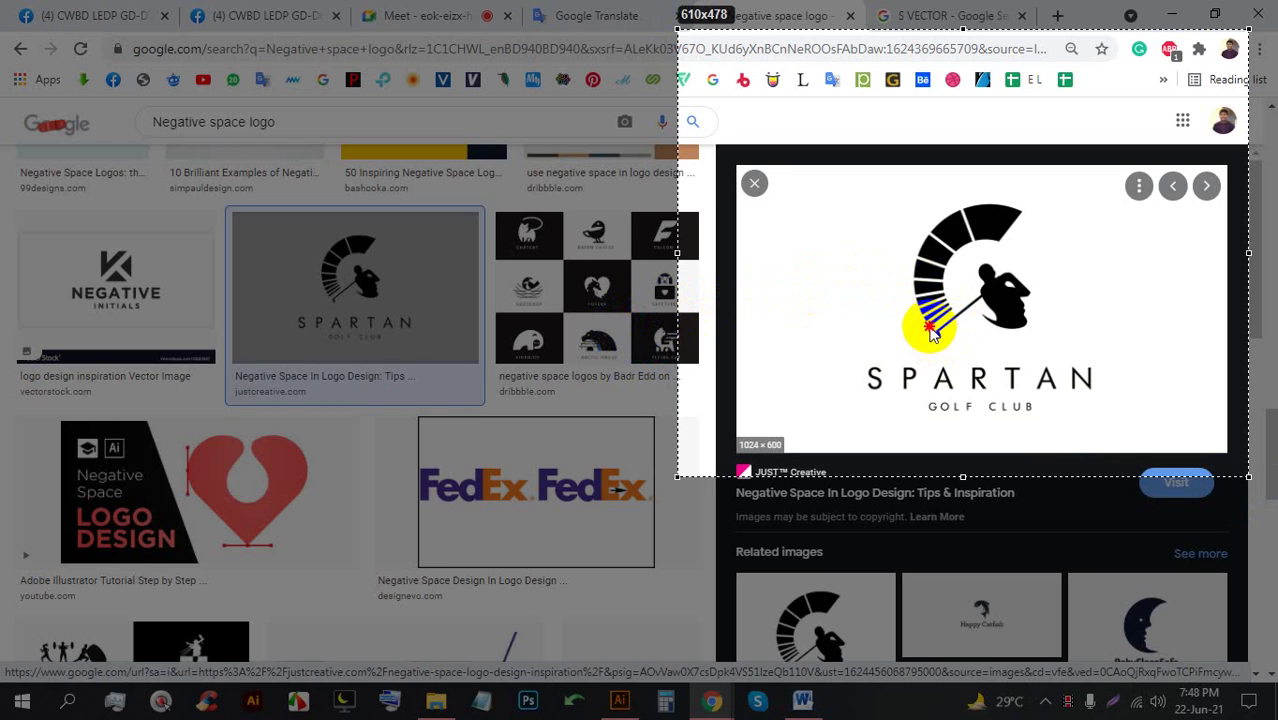
left_click_drag(963, 212, 1022, 208)
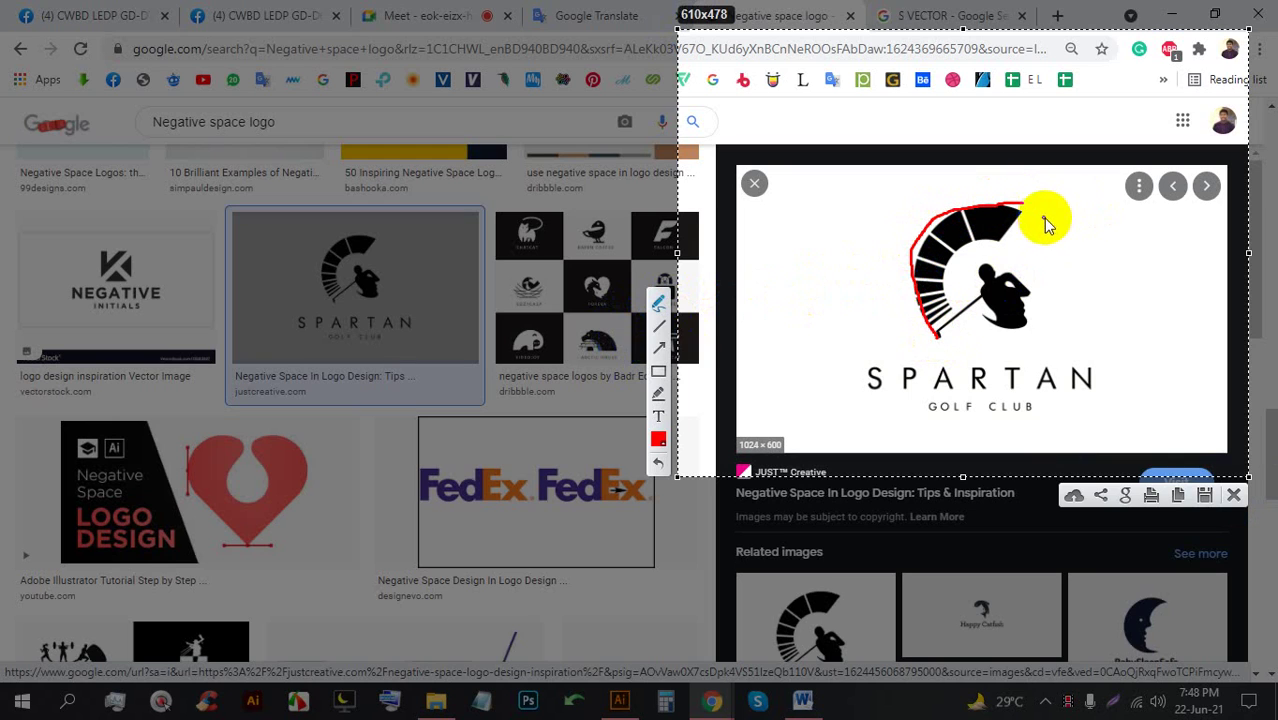
left_click(1016, 212)
left_click_drag(1019, 210, 1022, 210)
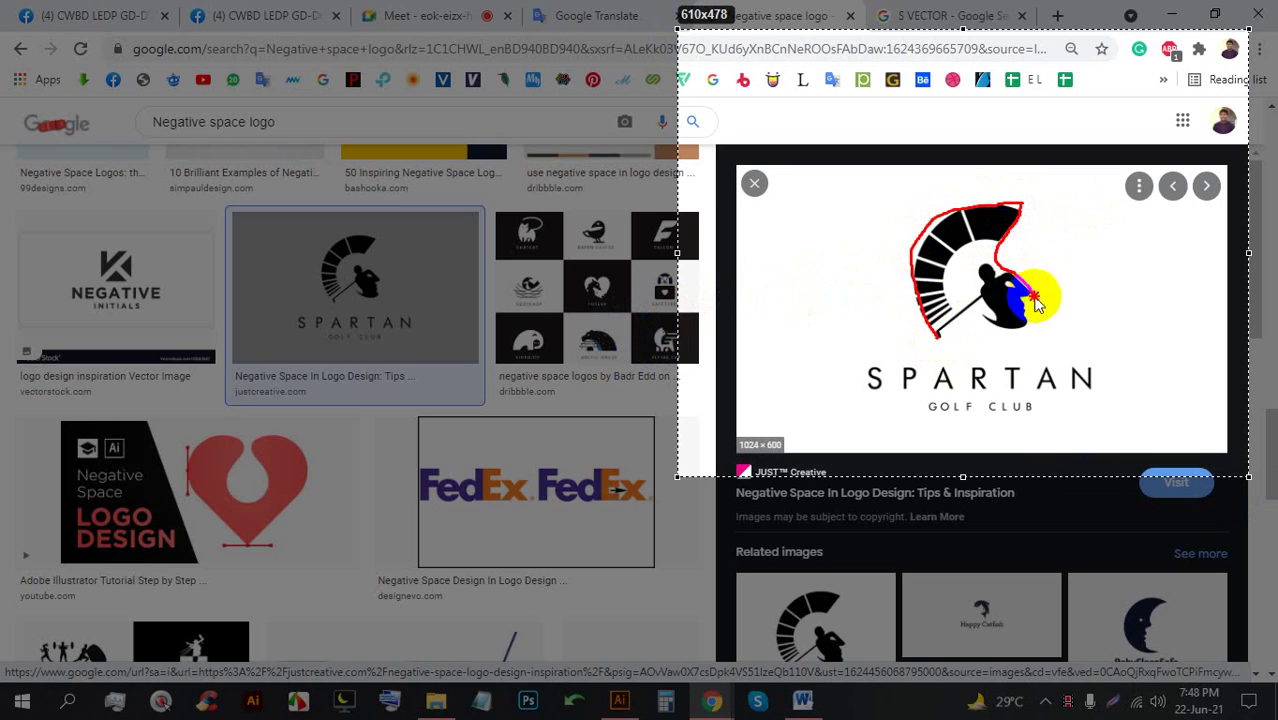
left_click_drag(1013, 338, 935, 336)
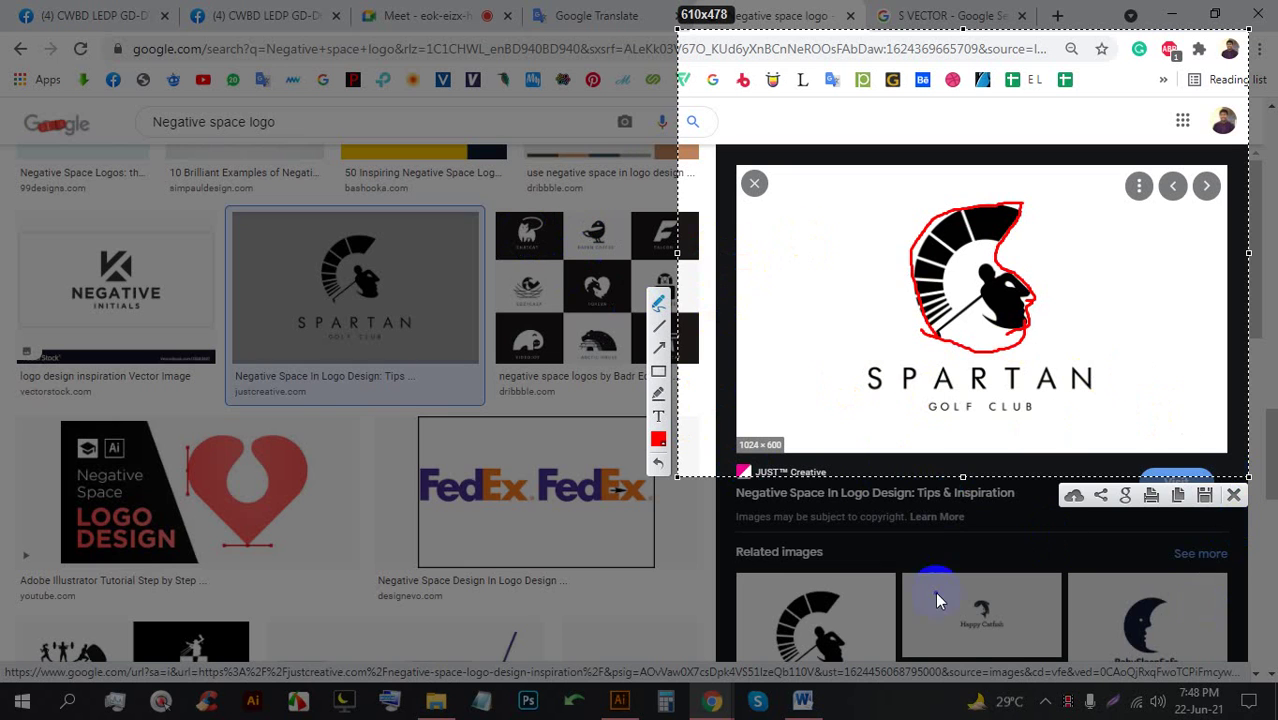
left_click(1233, 496)
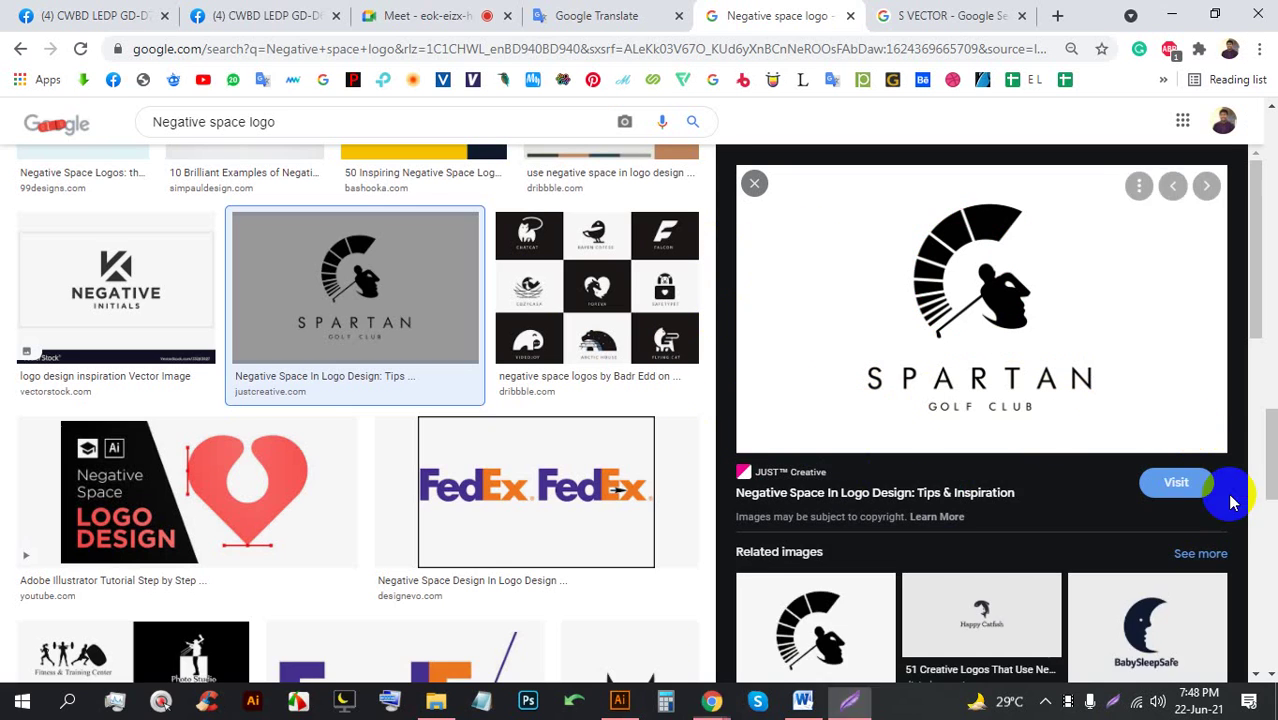
Browse further through the negative space logo results and preview the Eagle Mountain Capital logo
scroll(915, 508, "down", 10)
scroll(91, 380, "down", 6)
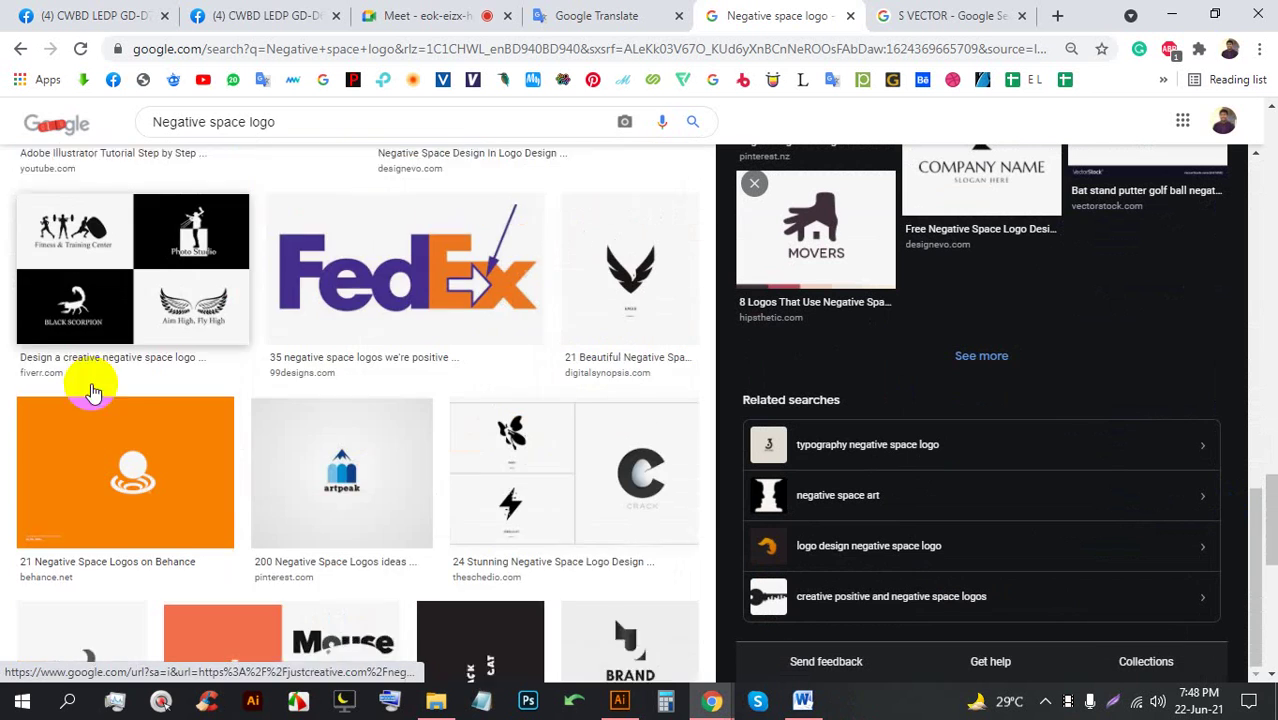
scroll(310, 370, "down", 4)
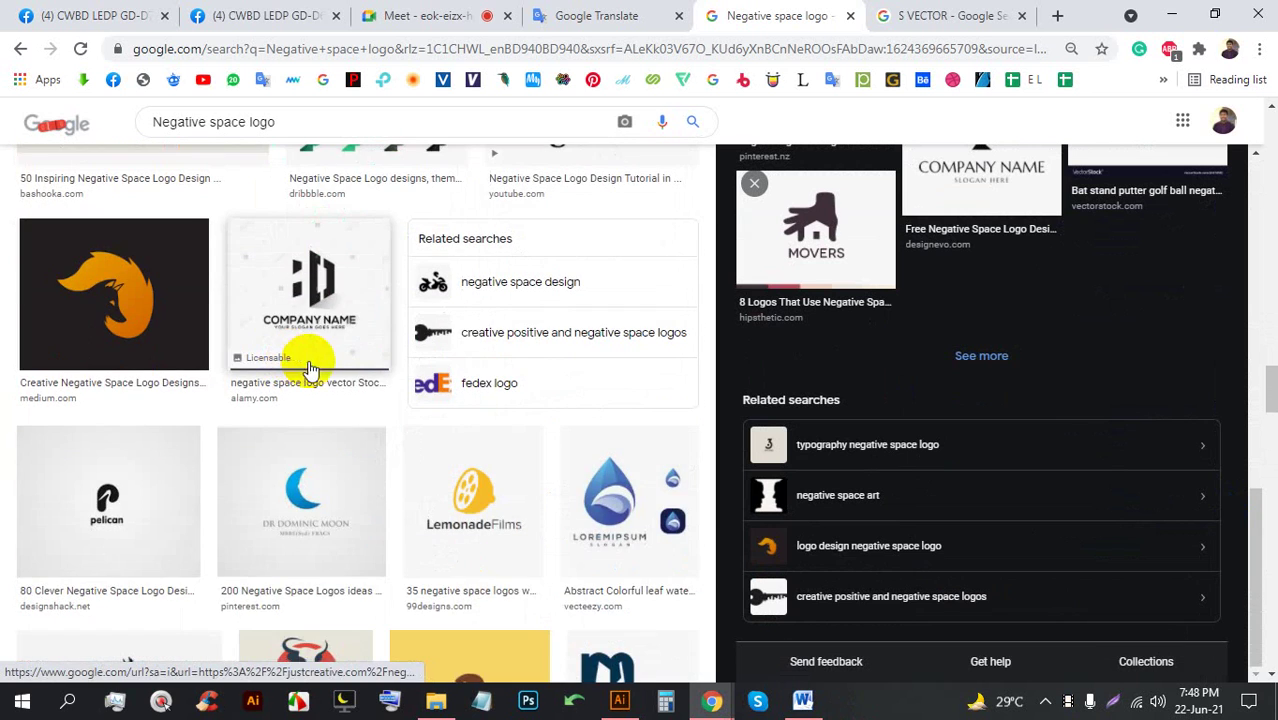
scroll(337, 376, "down", 5)
left_click_drag(1270, 428, 1271, 486)
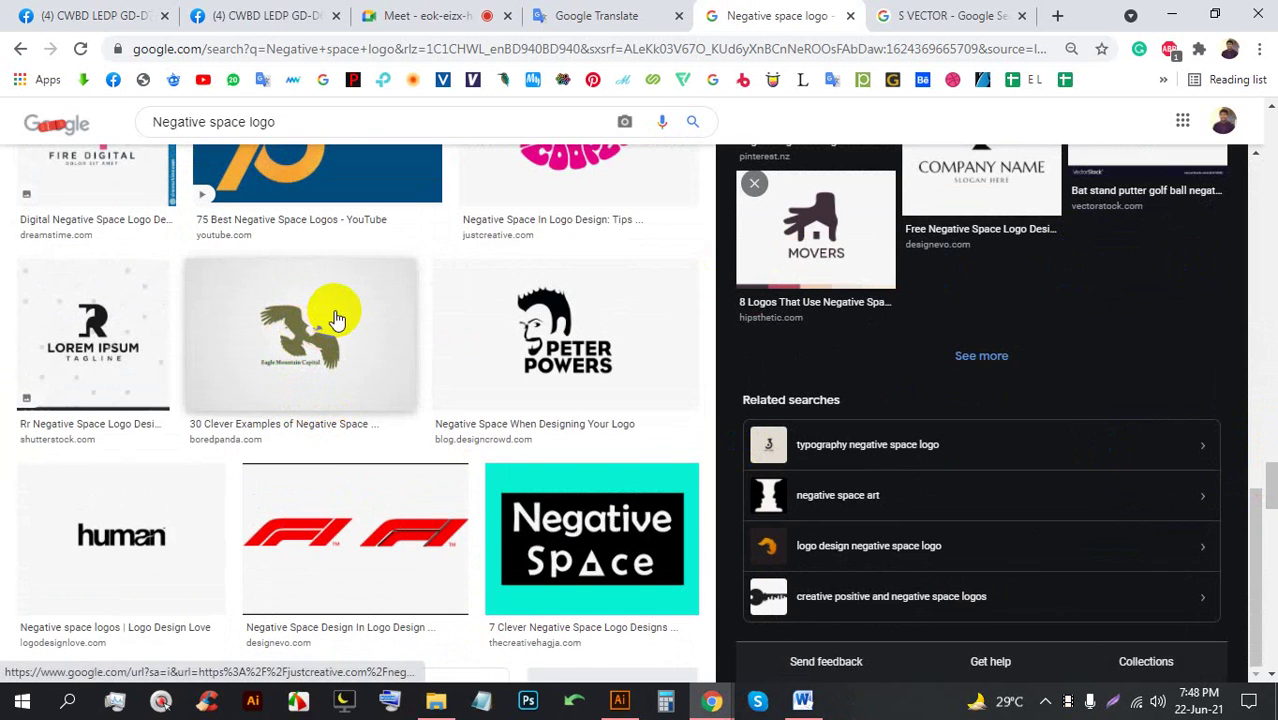
left_click(300, 312)
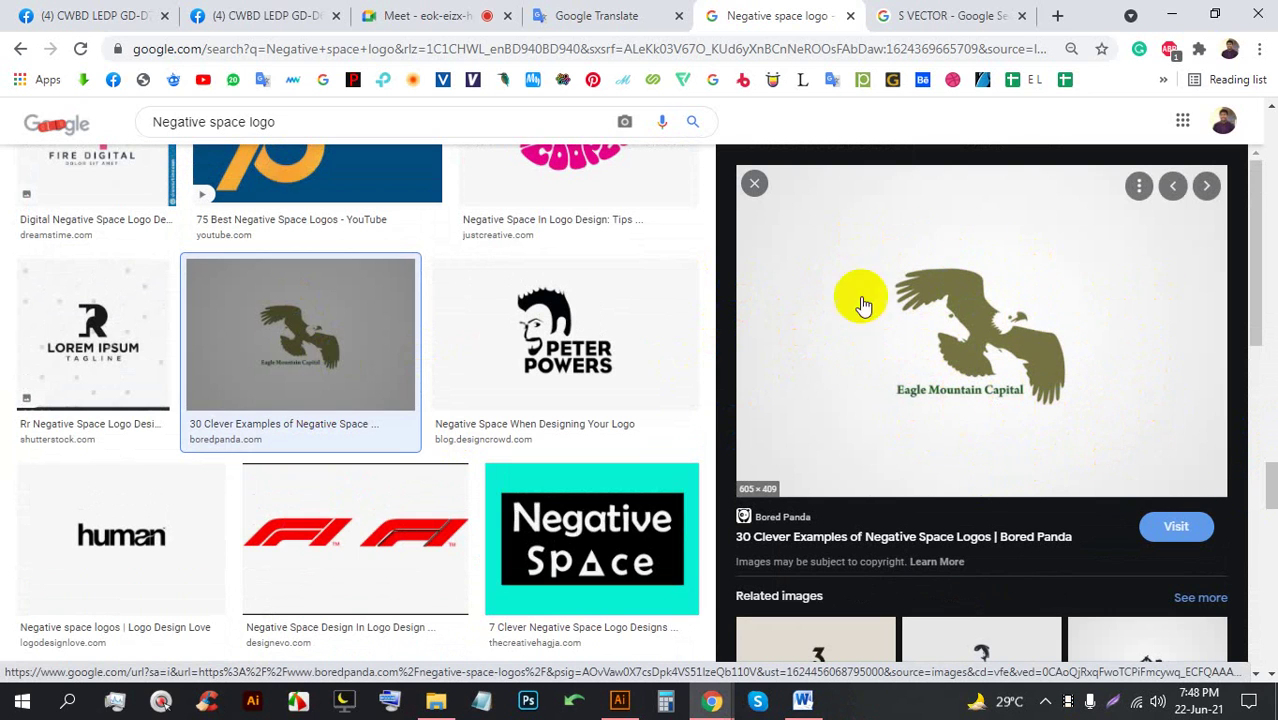
Preview the Sixty-Three logo from the eagle's related images and look over its own related images
scroll(796, 374, "down", 5)
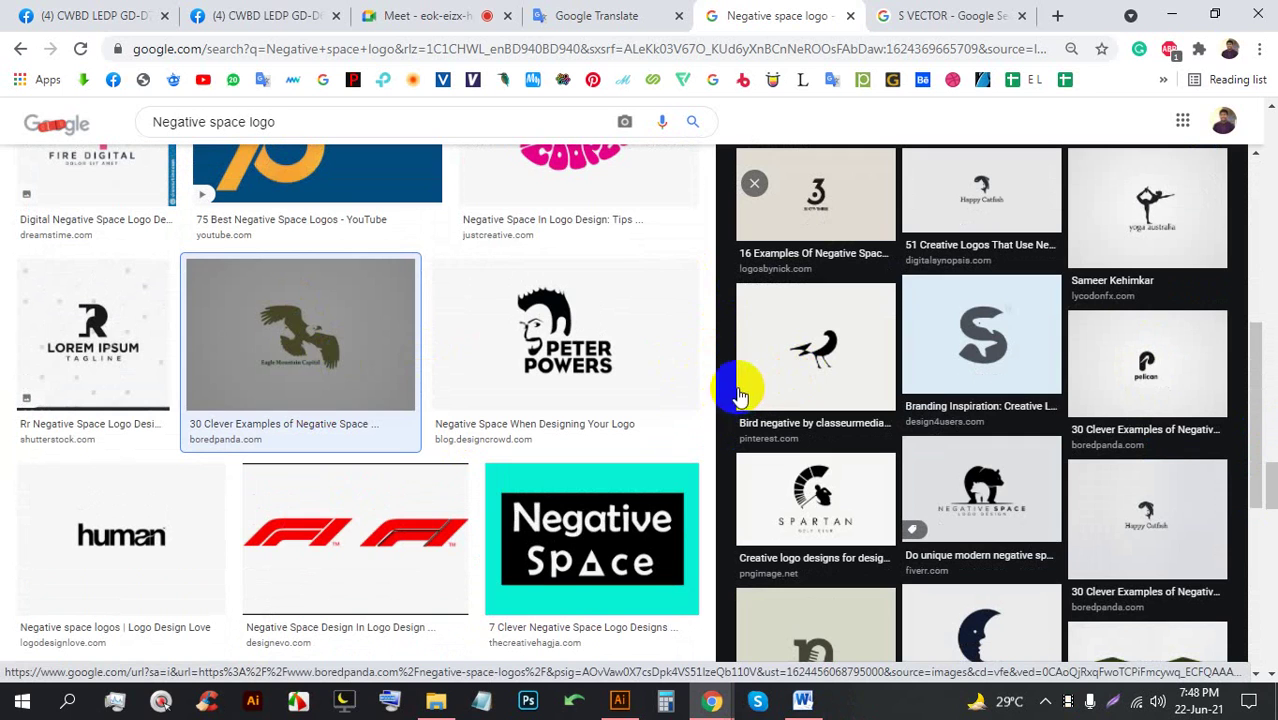
left_click(810, 198)
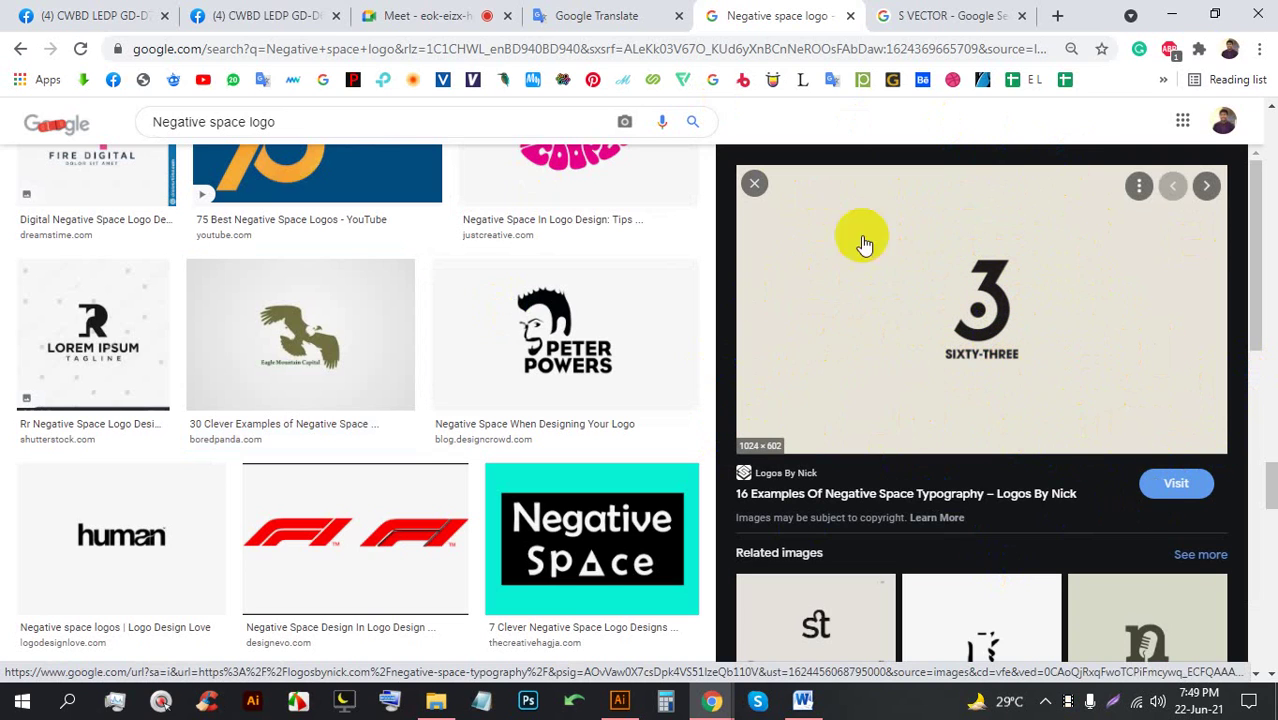
scroll(1020, 405, "down", 3)
scroll(990, 328, "down", 3)
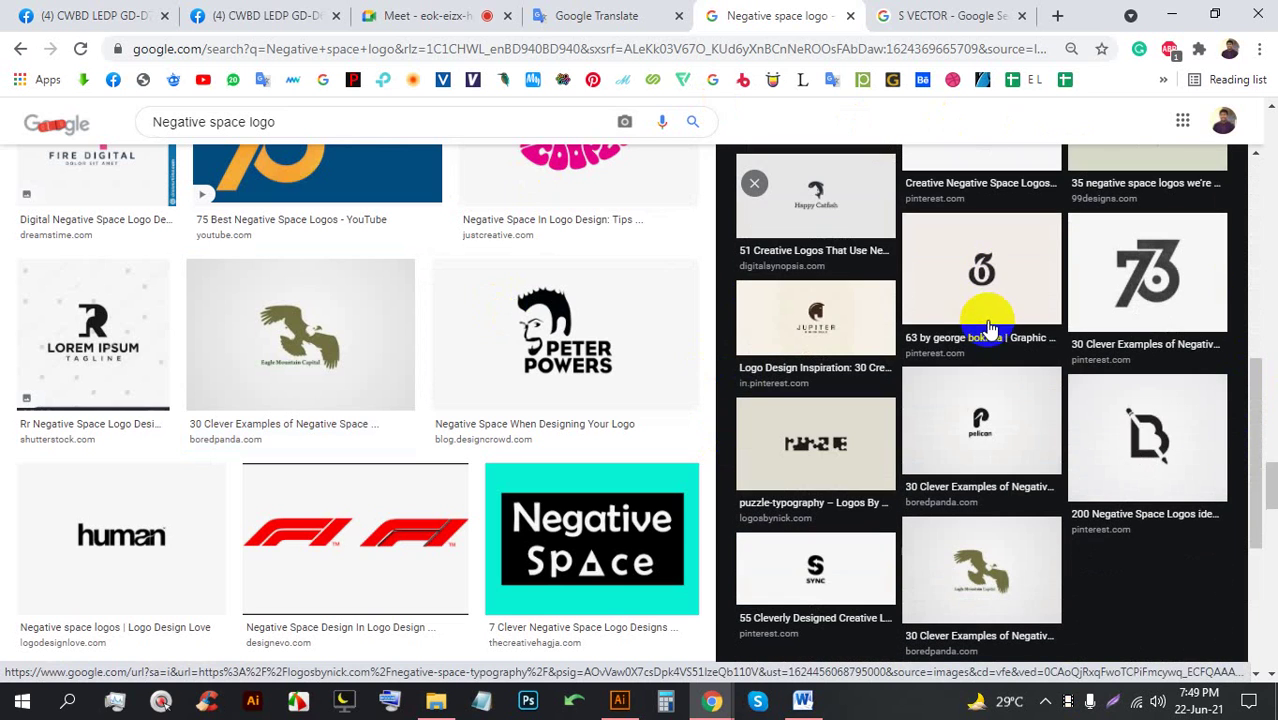
Go back through the earlier negative space results, preview the winged Eagle logo from Digital Synopsis, and look over the neighbouring logos
scroll(400, 362, "up", 15)
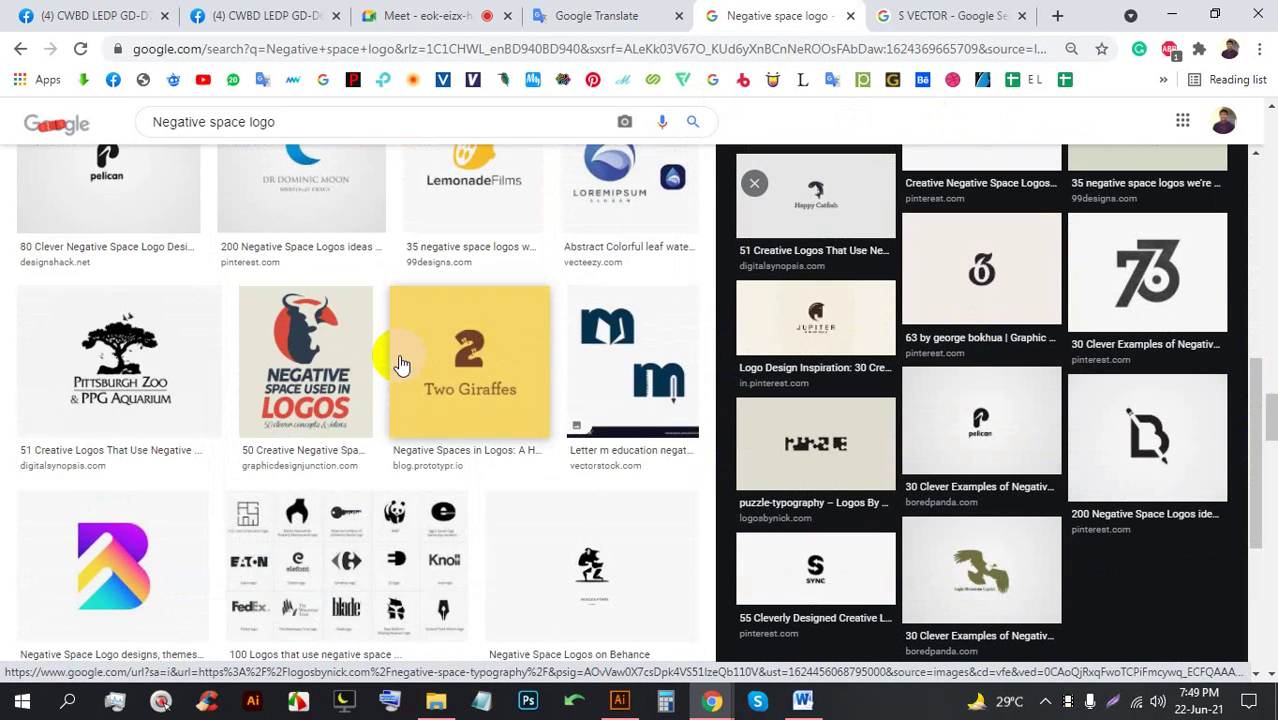
scroll(405, 367, "up", 2)
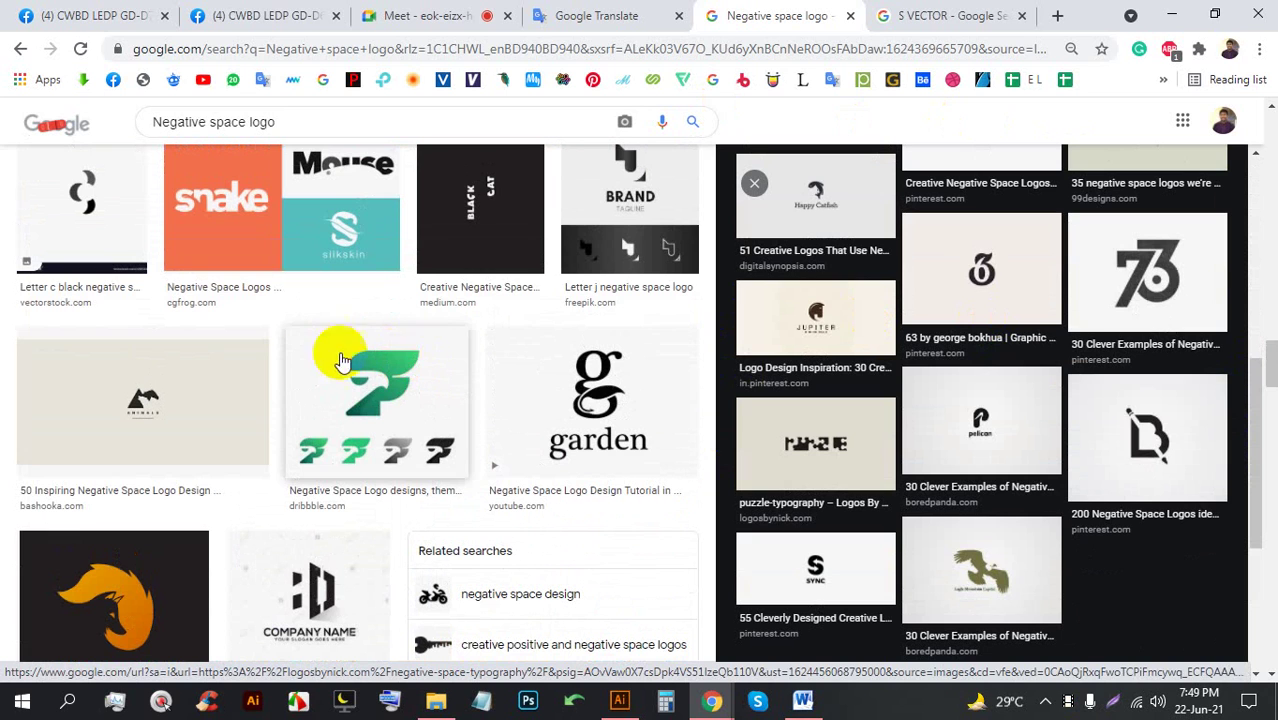
scroll(228, 395, "up", 5)
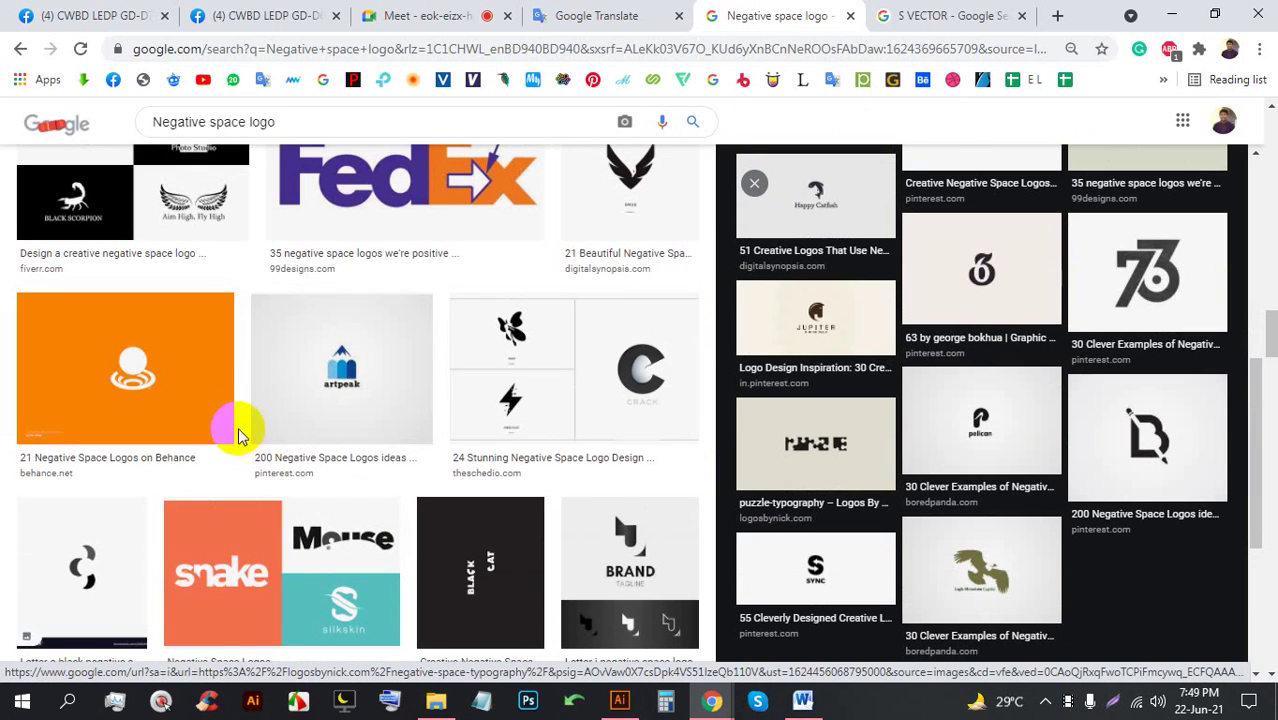
scroll(370, 425, "down", 3)
scroll(460, 428, "up", 3)
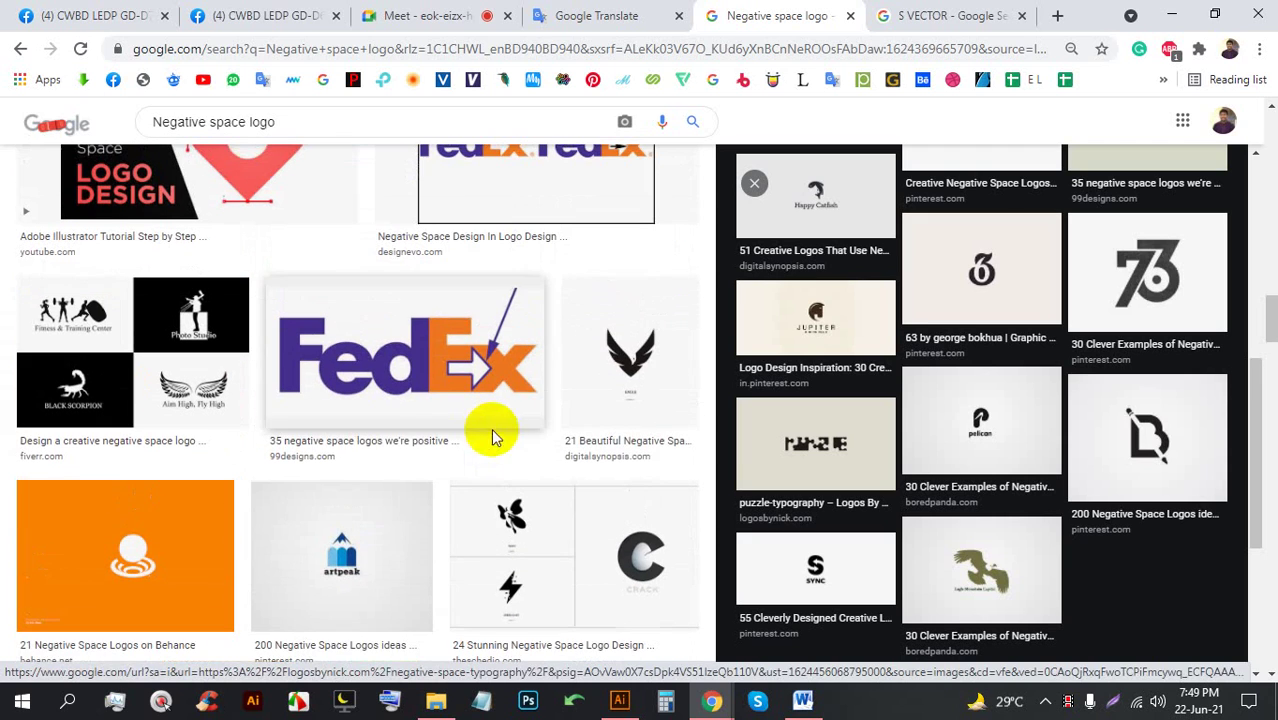
left_click(659, 385)
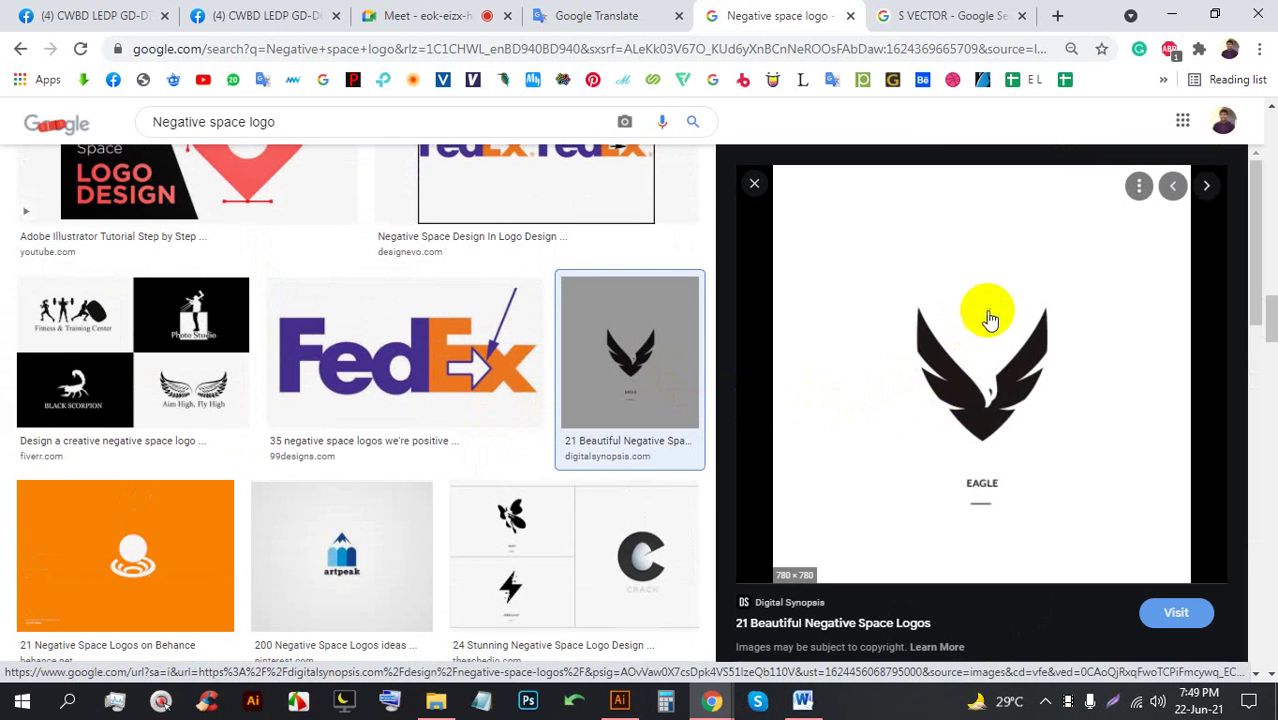
scroll(519, 400, "down", 2)
scroll(519, 400, "down", 7)
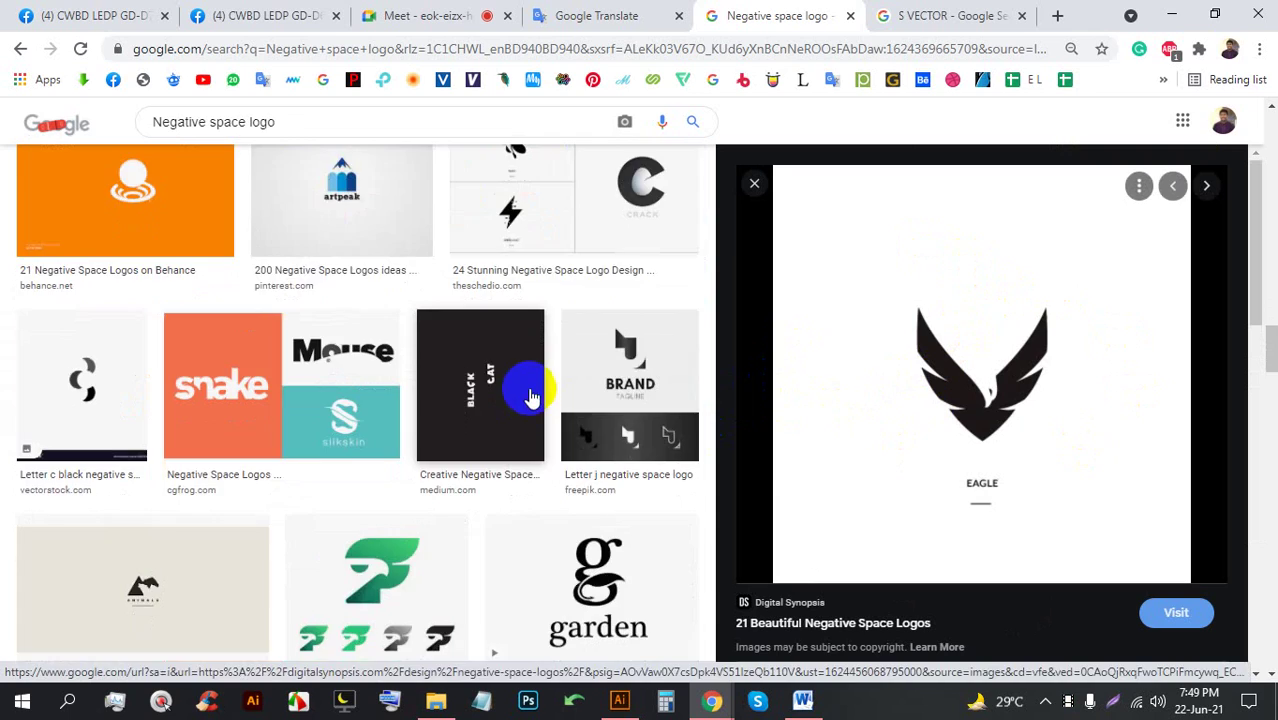
scroll(528, 391, "up", 6)
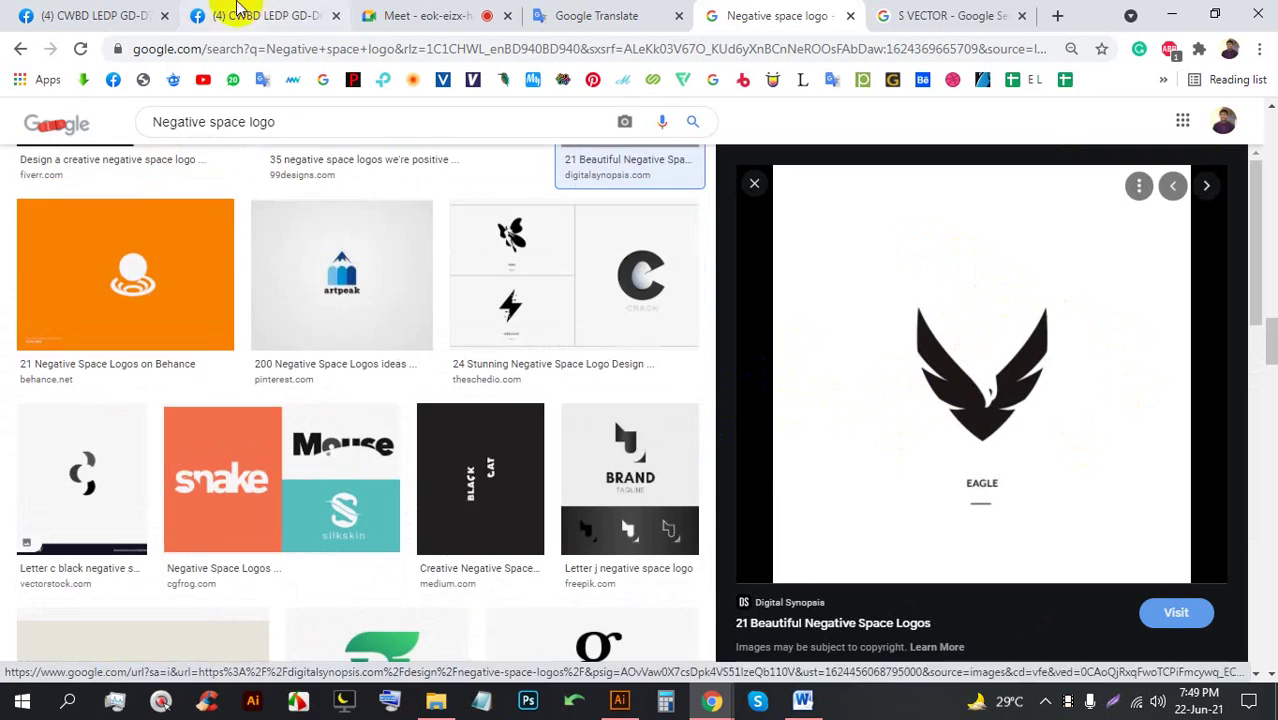
Admit the waiting participant to the Meet call and return to the negative space logo results
left_click(425, 14)
left_click(830, 212)
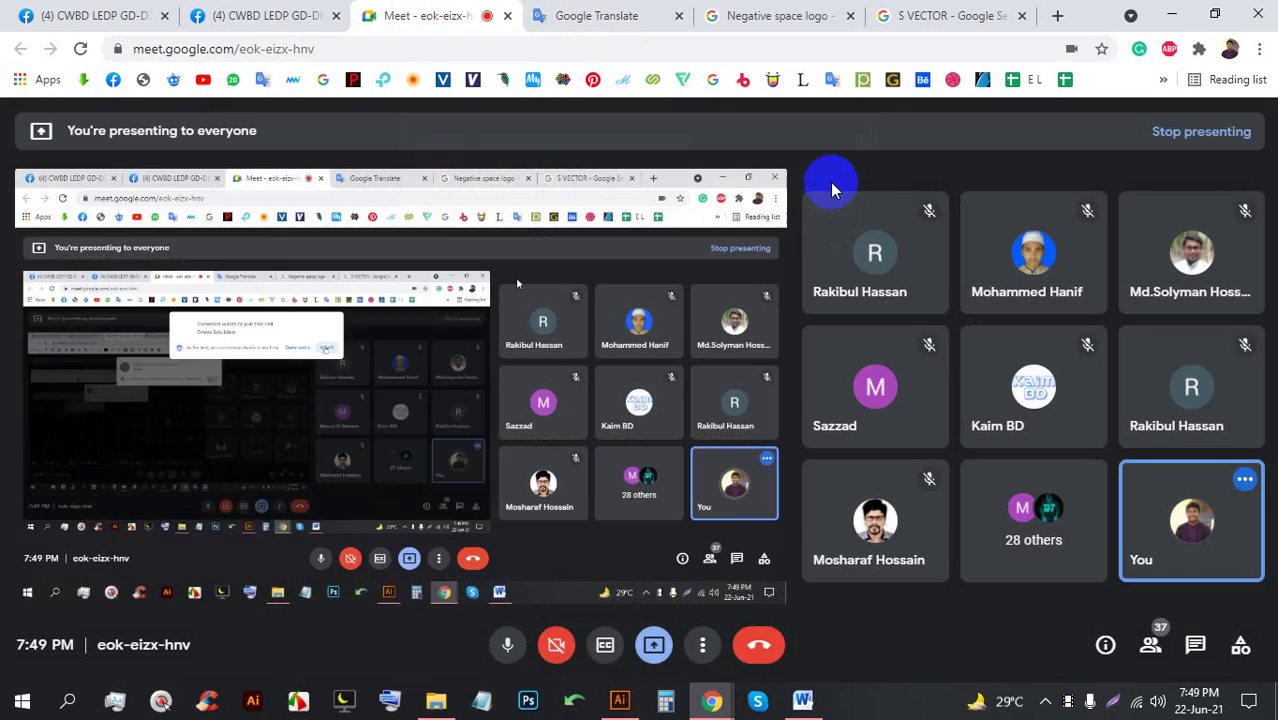
left_click(940, 15)
left_click(778, 15)
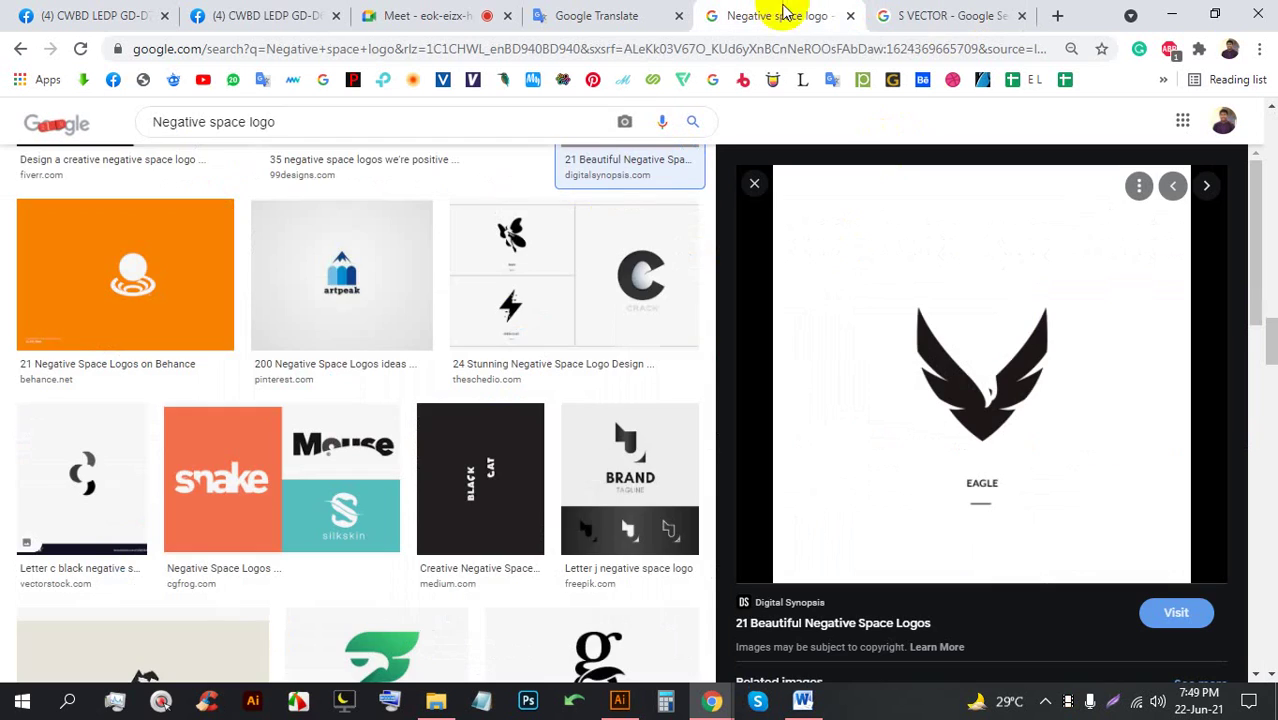
Preview the Safari Into Africa elephant logo, and from its related images open the bear logo by Fiverr
scroll(410, 460, "up", 5)
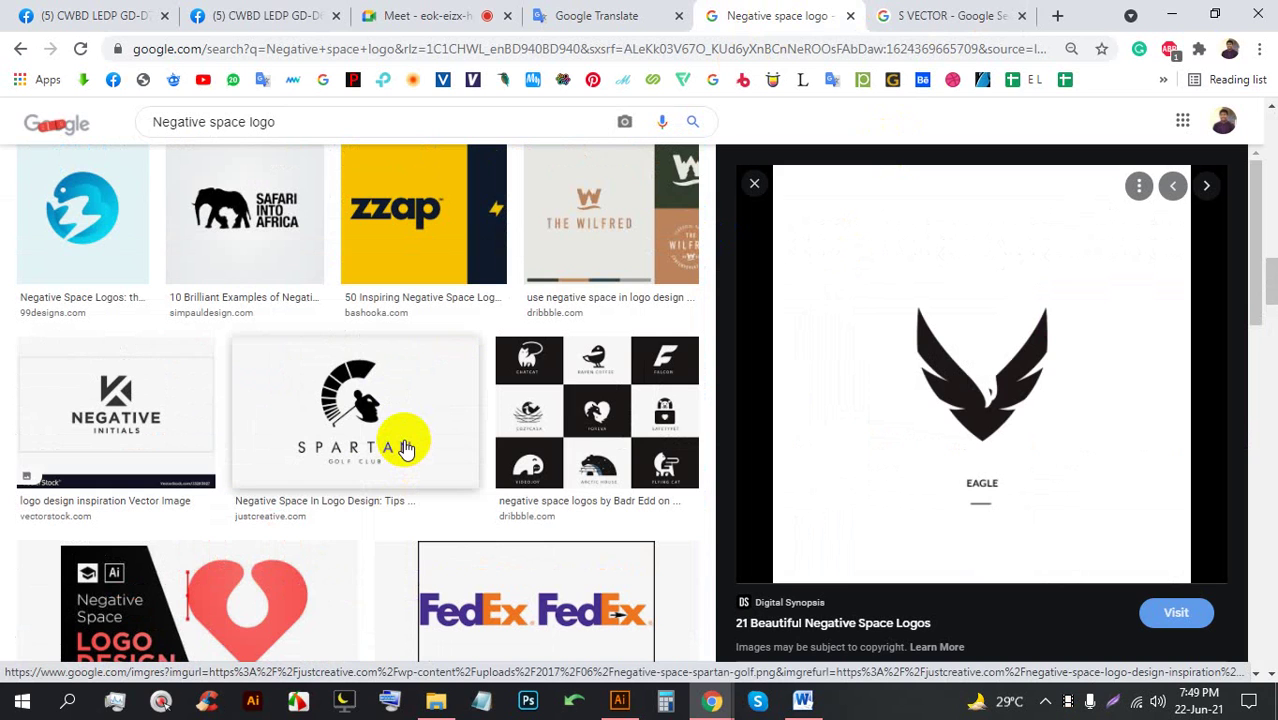
left_click(290, 200)
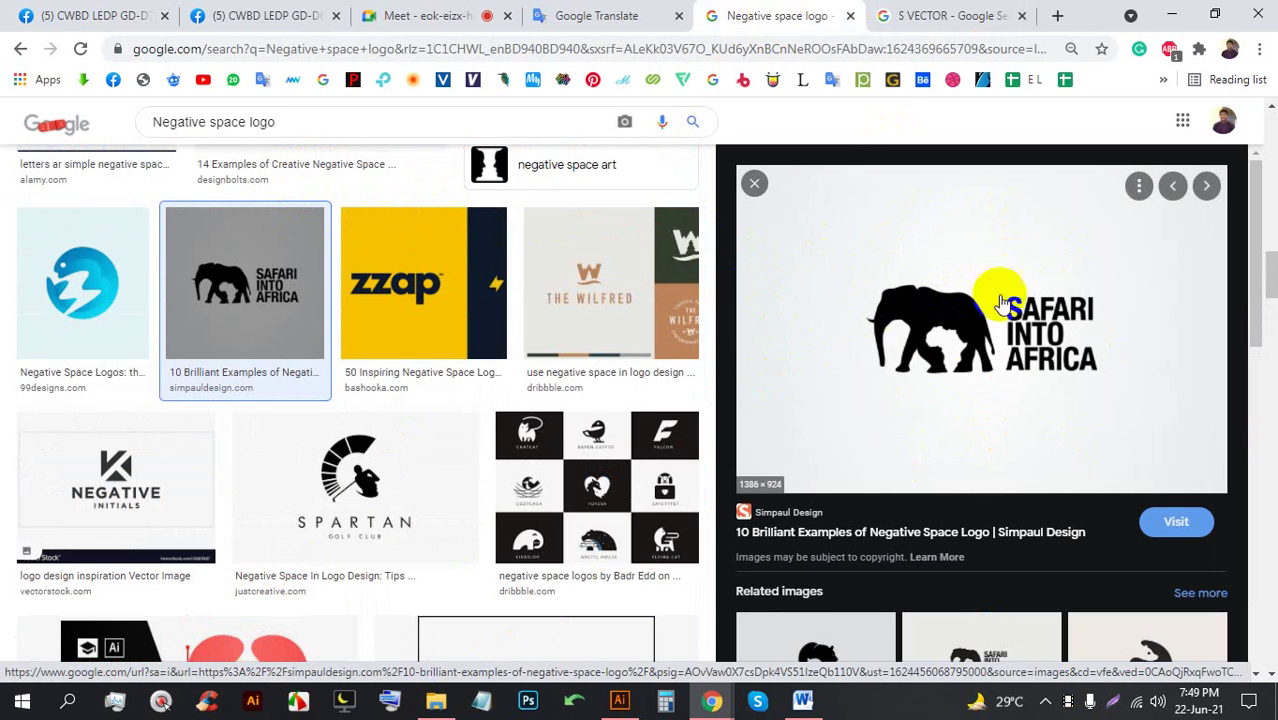
scroll(905, 318, "down", 3)
scroll(898, 313, "down", 5)
scroll(941, 365, "up", 5)
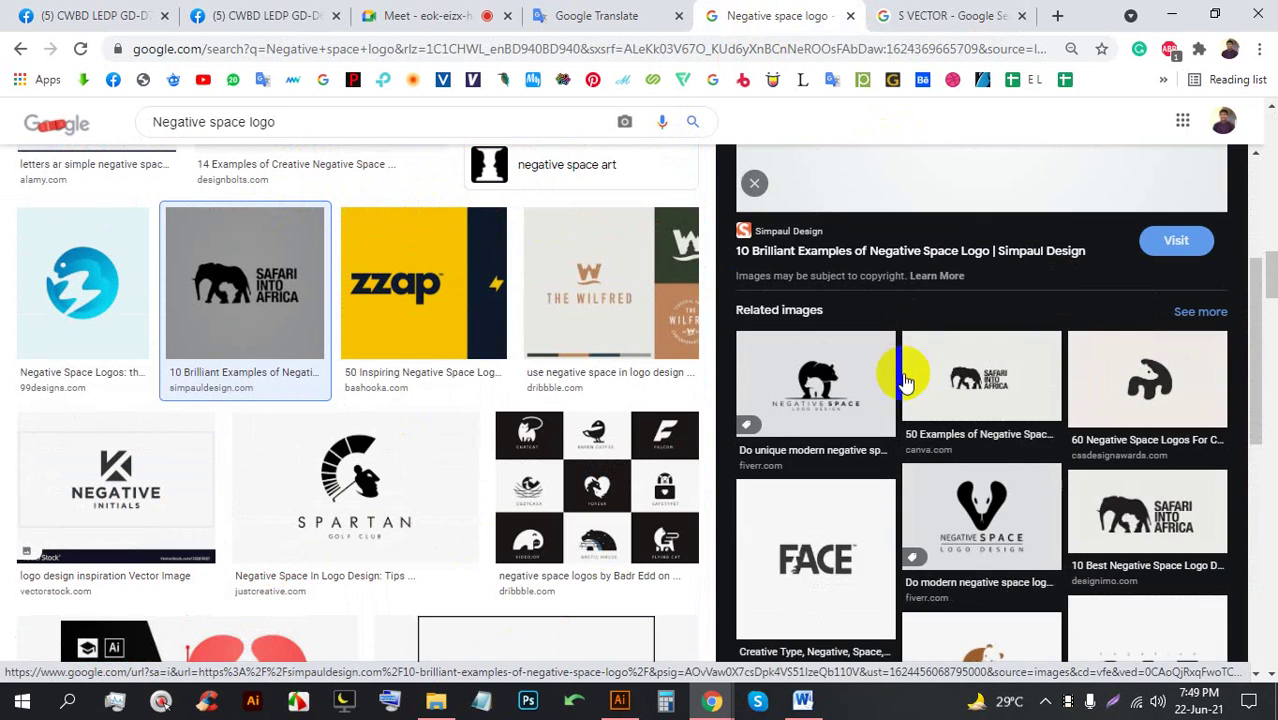
left_click(822, 371)
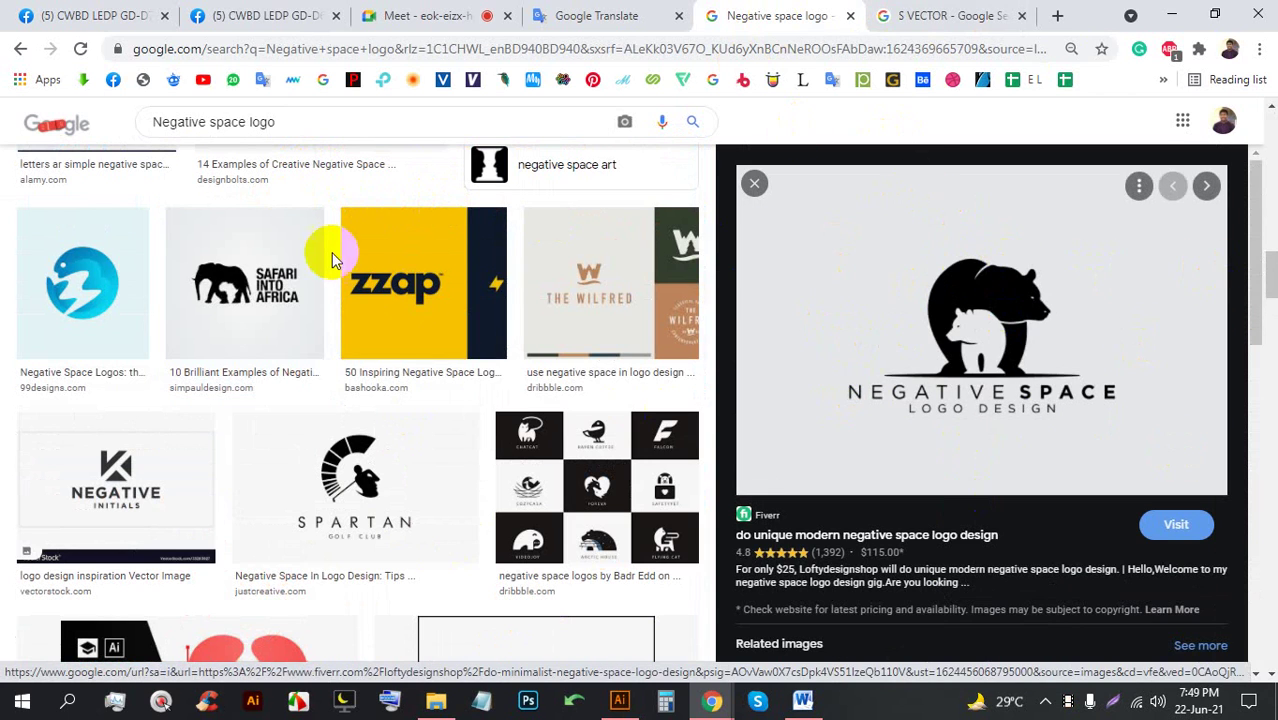
Change the image search to "Negative space design" and show its results
scroll(331, 252, "down", 10)
scroll(335, 287, "up", 5)
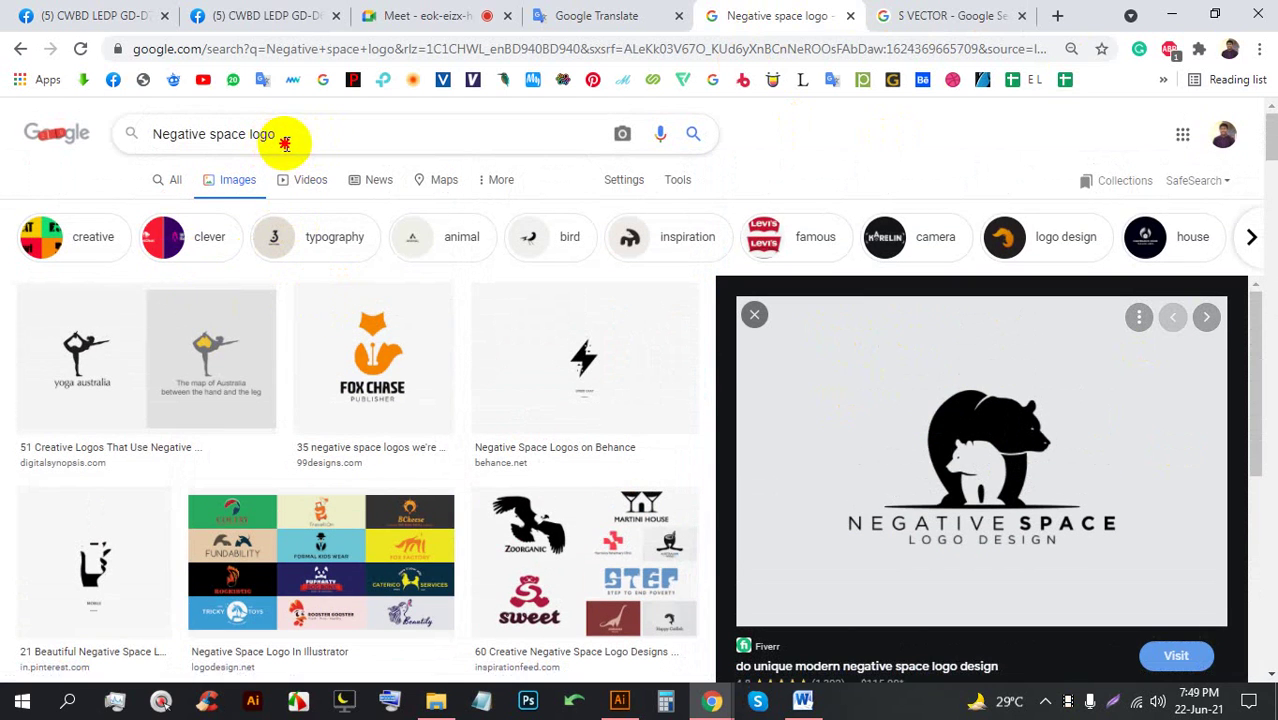
left_click_drag(285, 140, 248, 140)
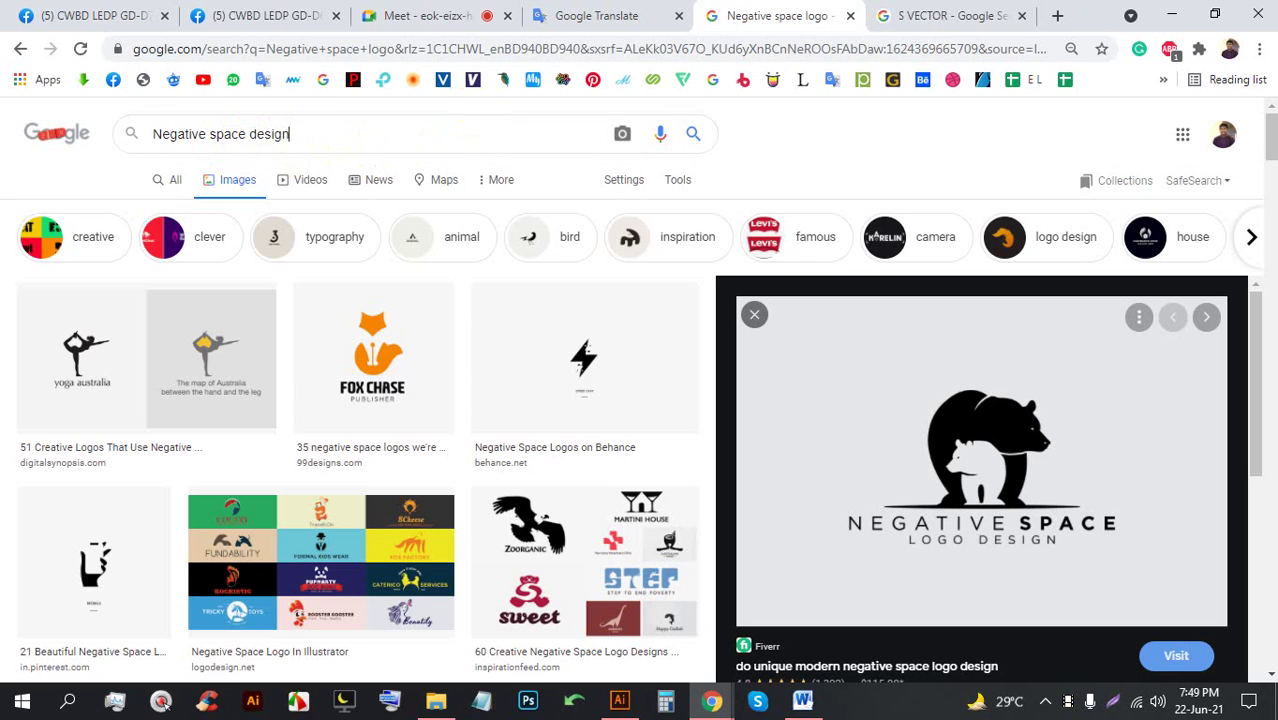
key("Return")
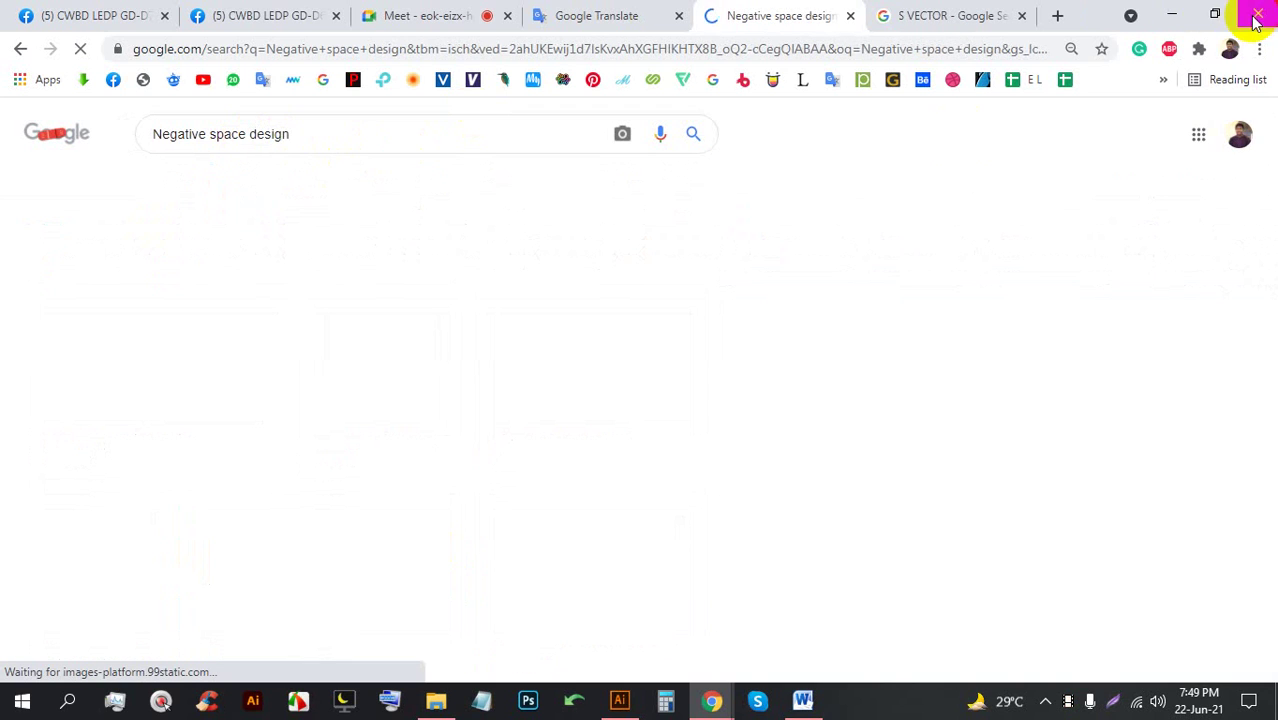
scroll(400, 405, "down", 1)
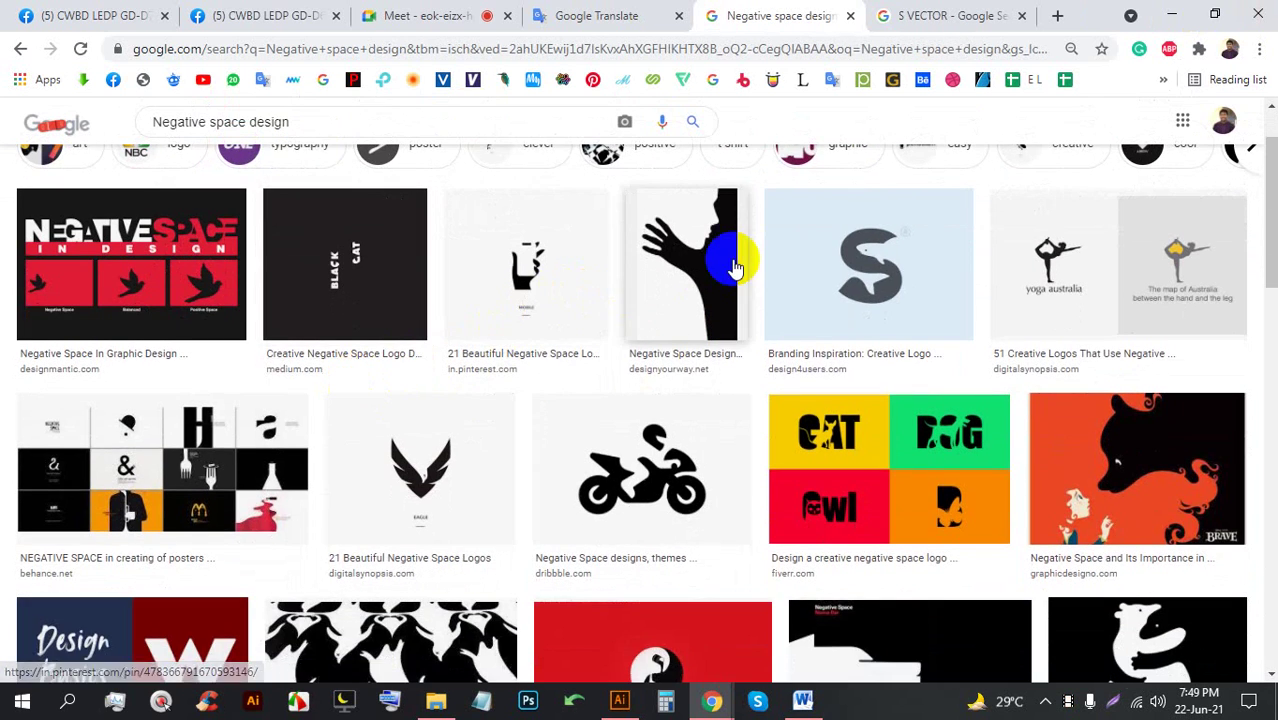
Preview the hand-and-face silhouette from DesignYourWay and look over its related images
left_click(735, 268)
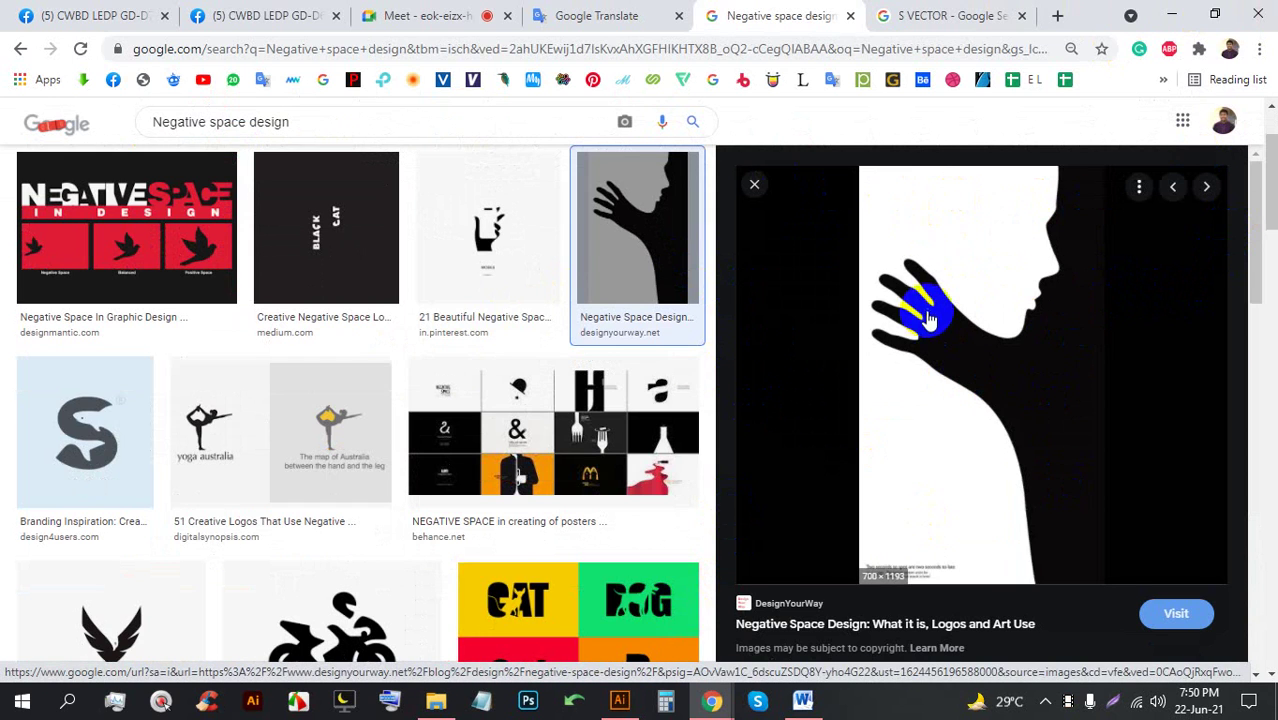
scroll(1064, 322, "down", 4)
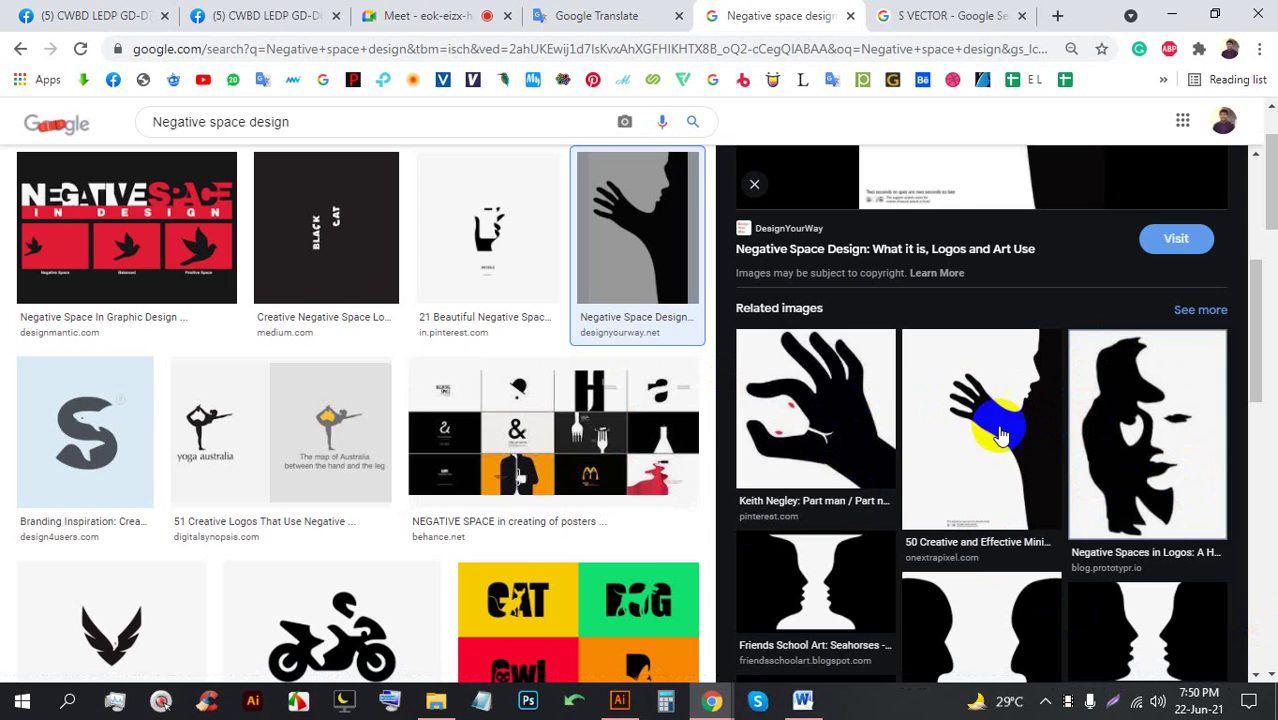
scroll(1030, 414, "down", 2)
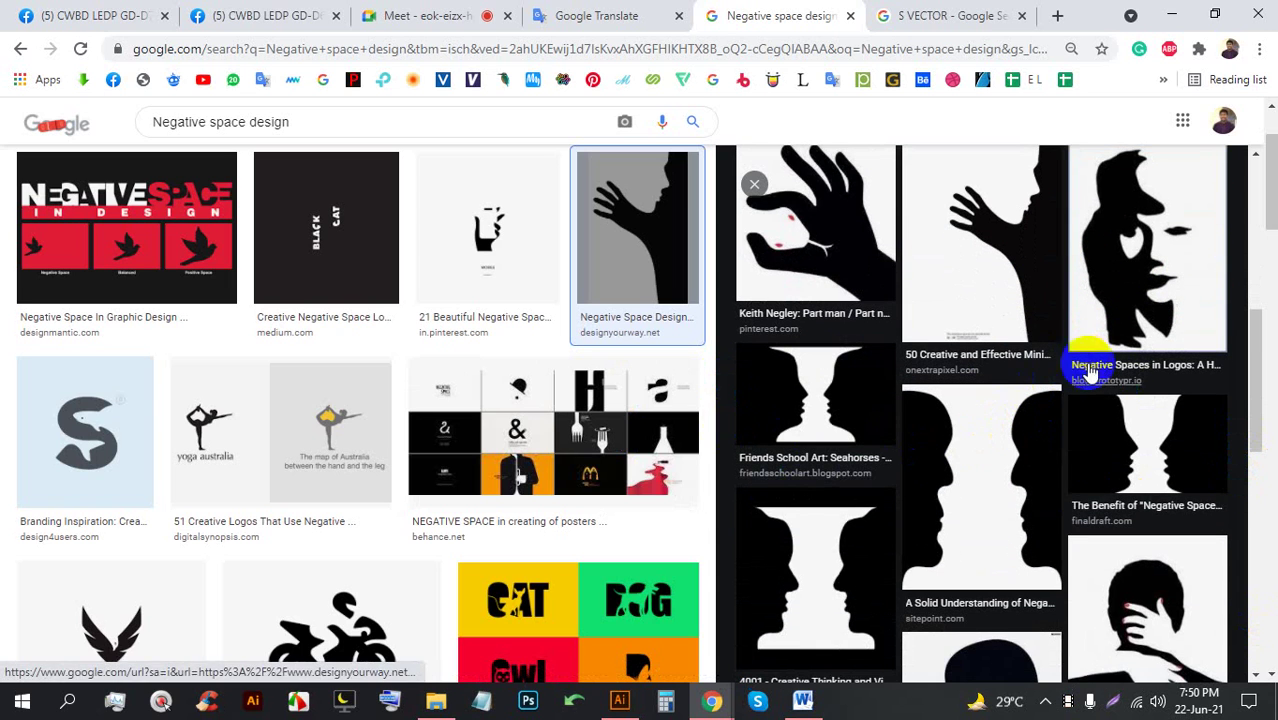
Check the Meet call for participant activity and return to the negative space design results
left_click(455, 10)
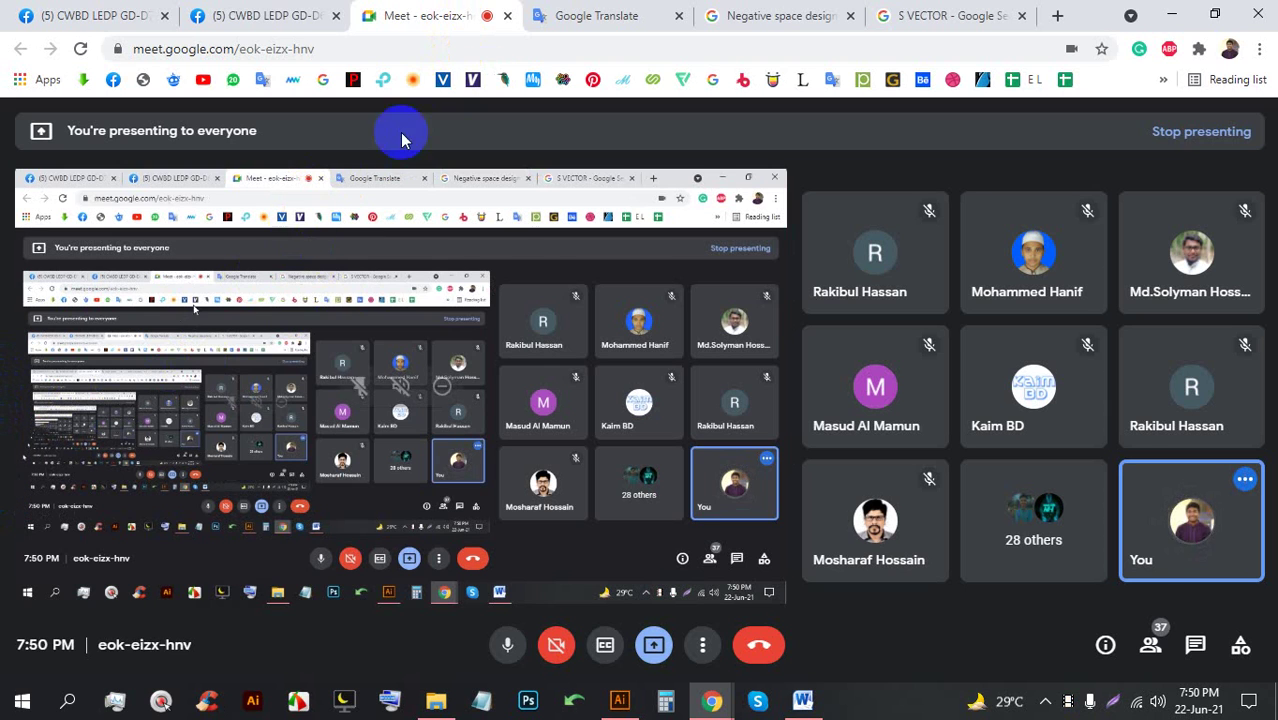
left_click(765, 15)
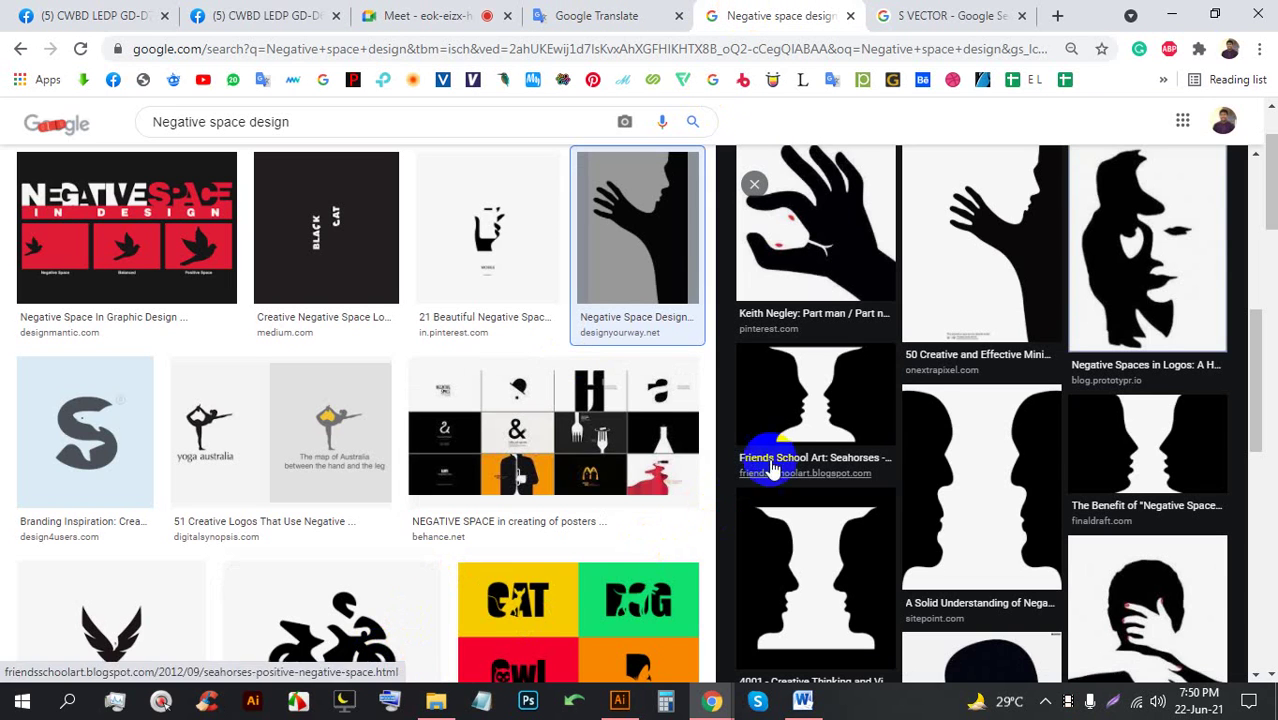
left_click(425, 15)
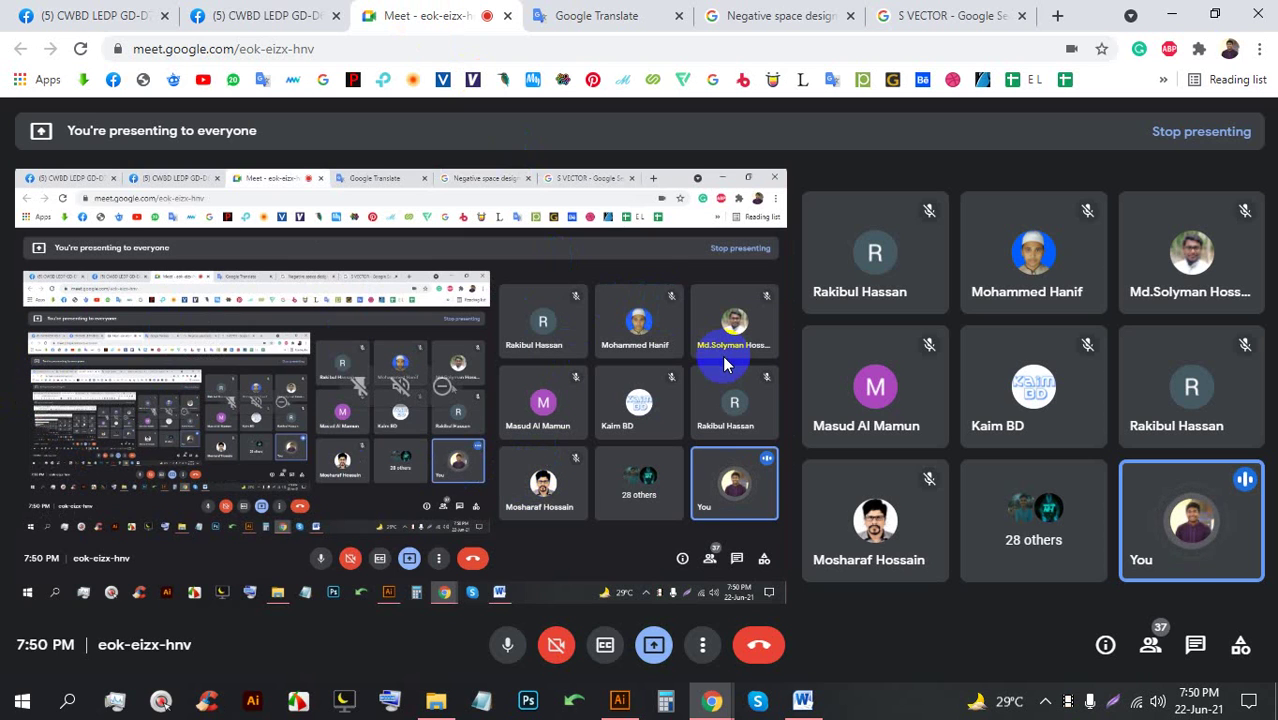
left_click(772, 16)
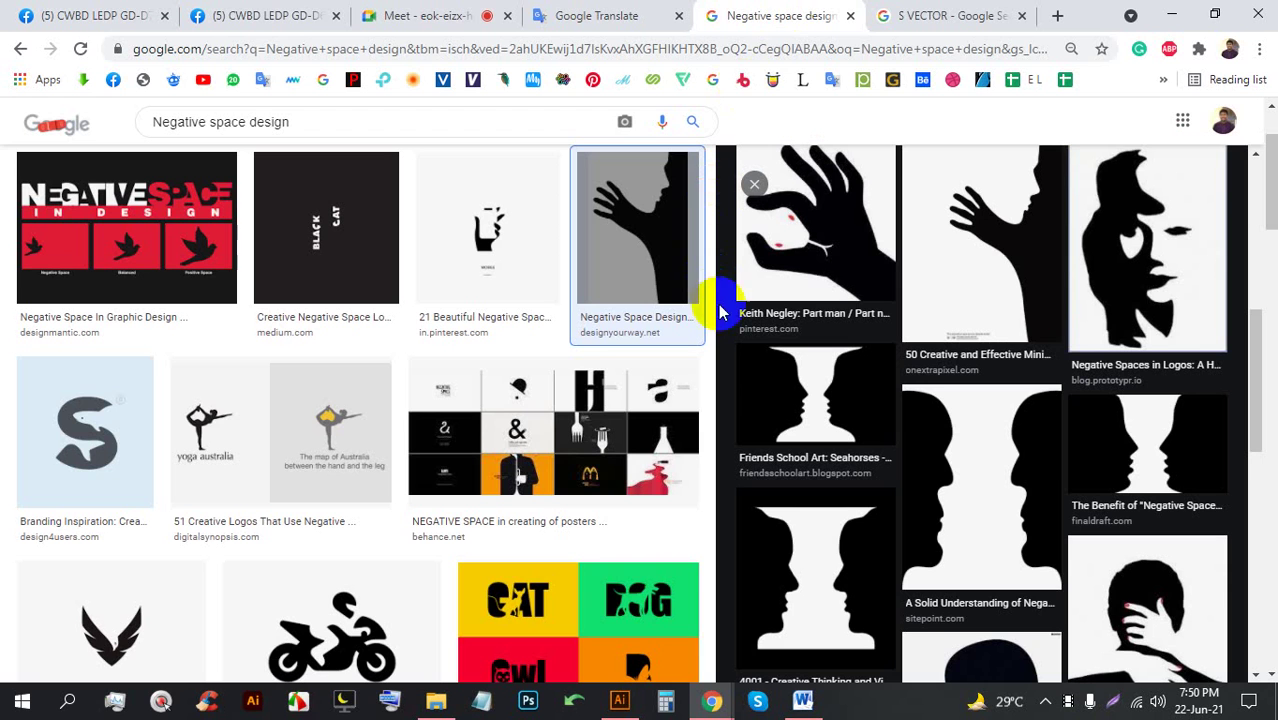
left_click(405, 12)
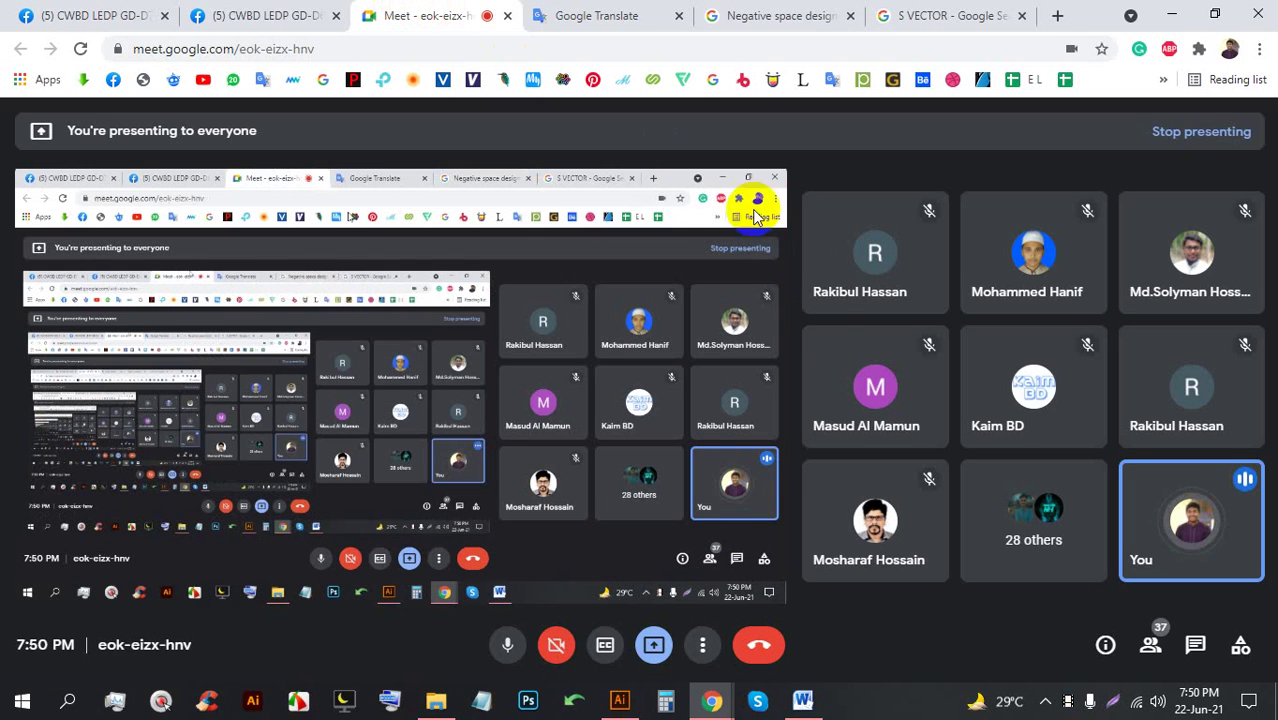
left_click(775, 12)
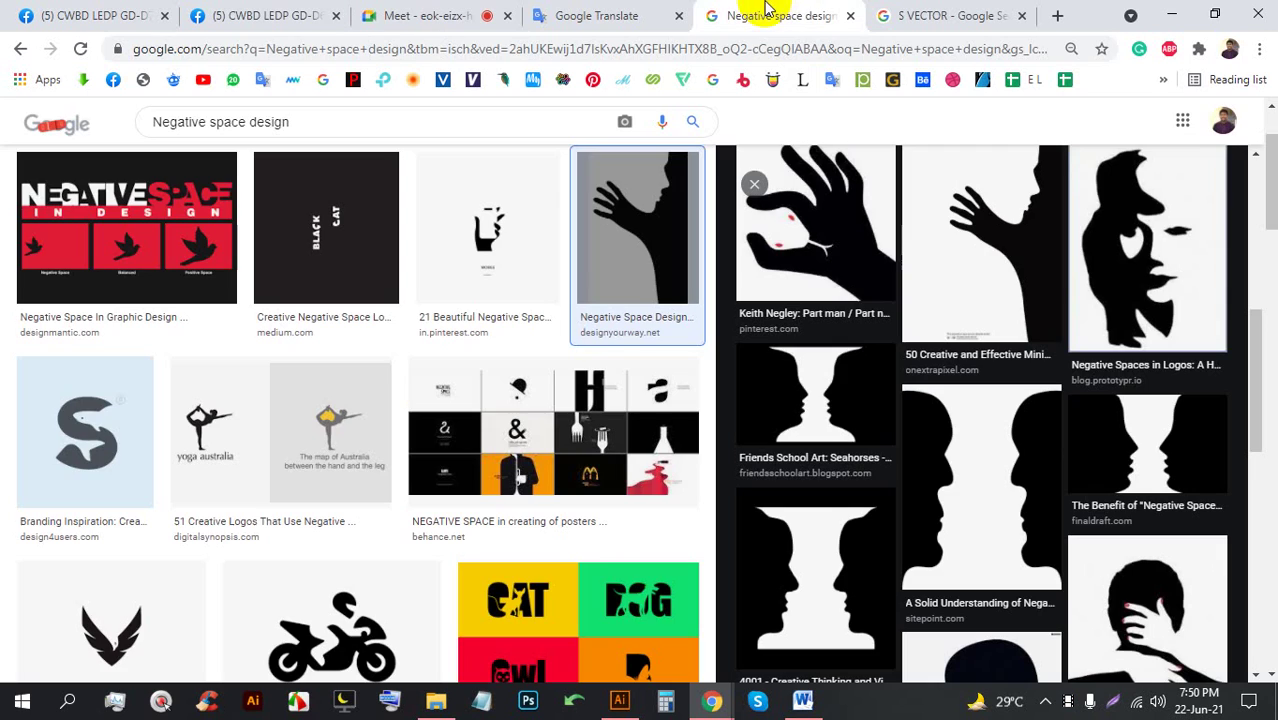
Preview the Friends School Art face-and-vase illusion, and from its related images open the 4001 Creative Thinking version
left_click(822, 437)
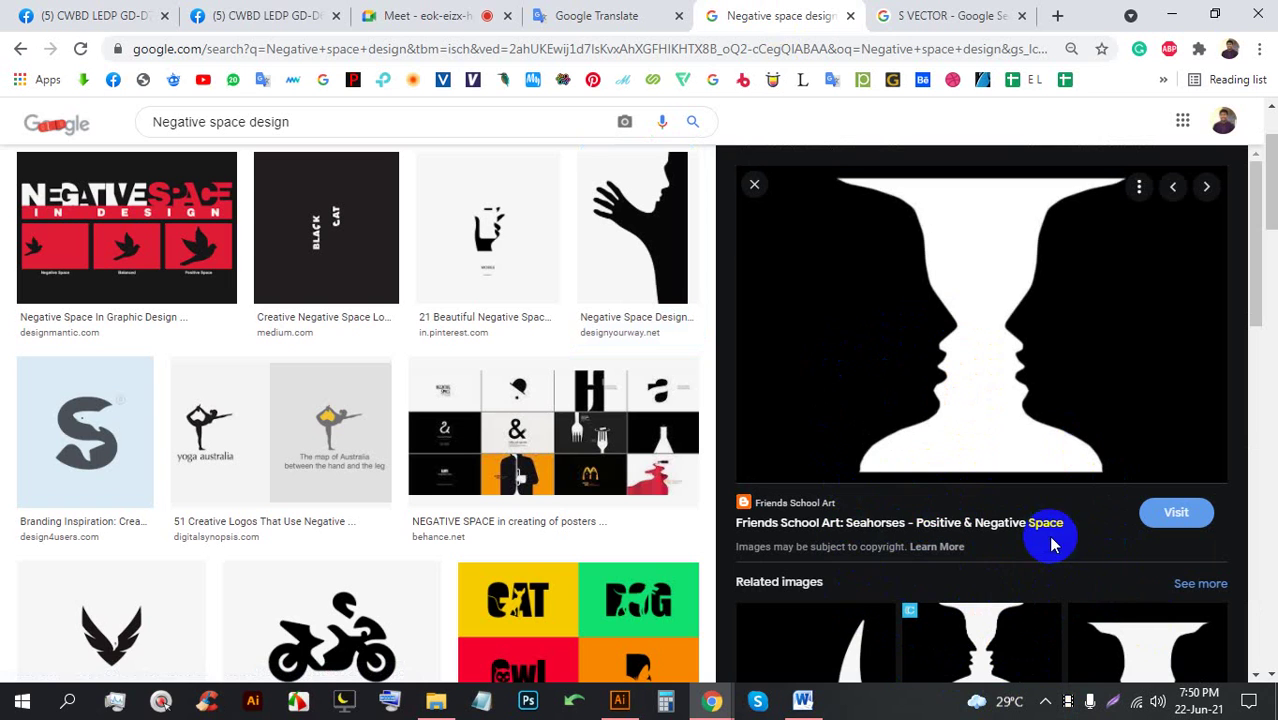
scroll(1050, 540, "down", 3)
left_click(1115, 412)
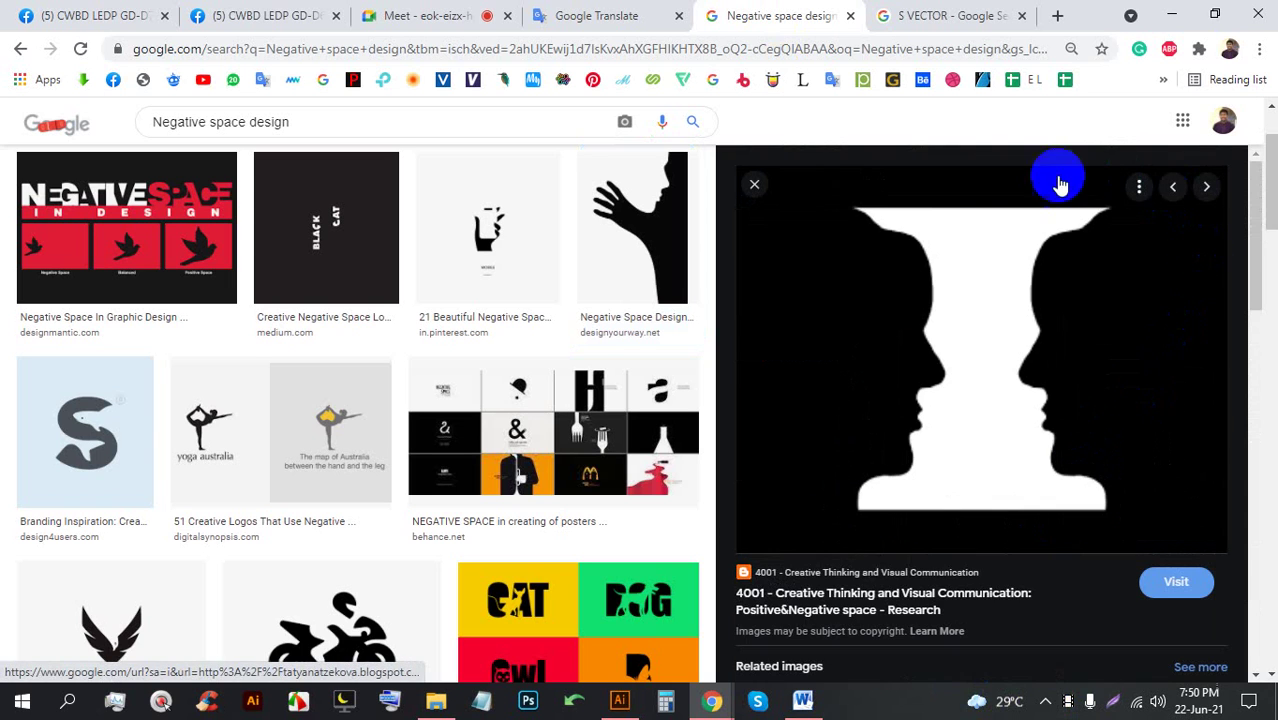
Preview the Behance negative space posters and logotypes, and the Fiverr design of CAT, DOG and Owl word logos
scroll(542, 428, "down", 2)
left_click(552, 266)
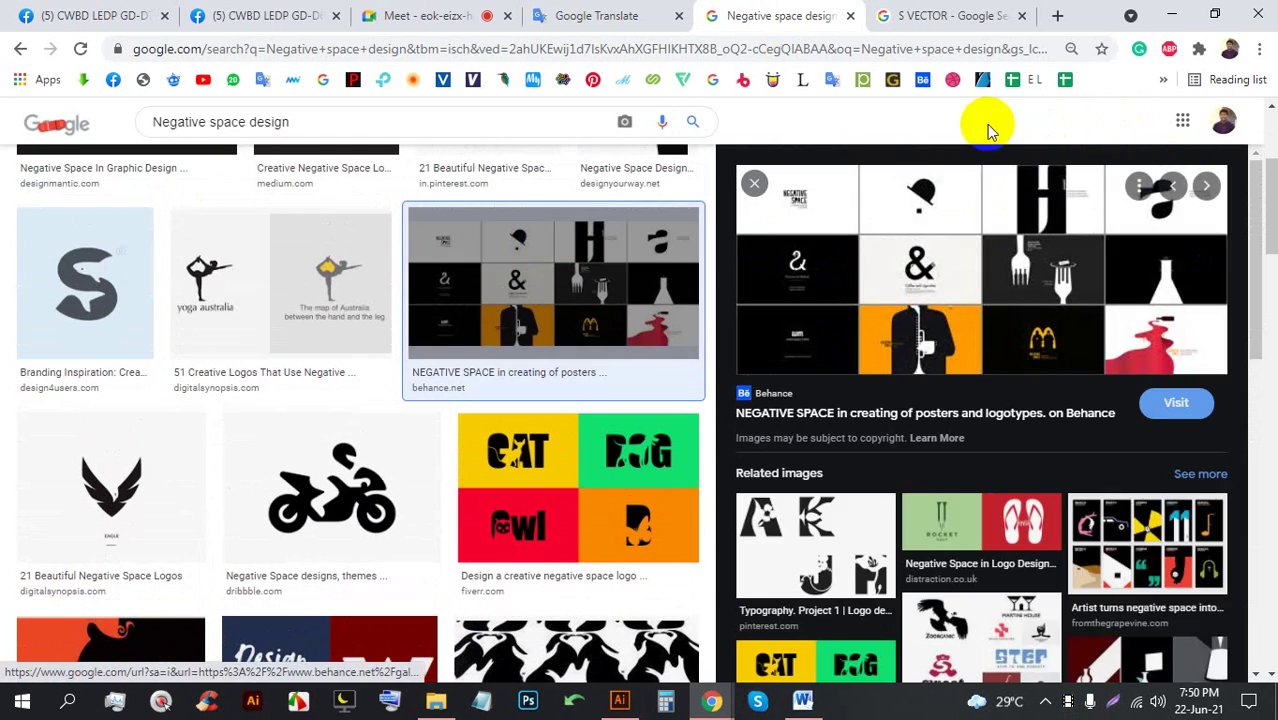
scroll(491, 391, "down", 2)
left_click(585, 256)
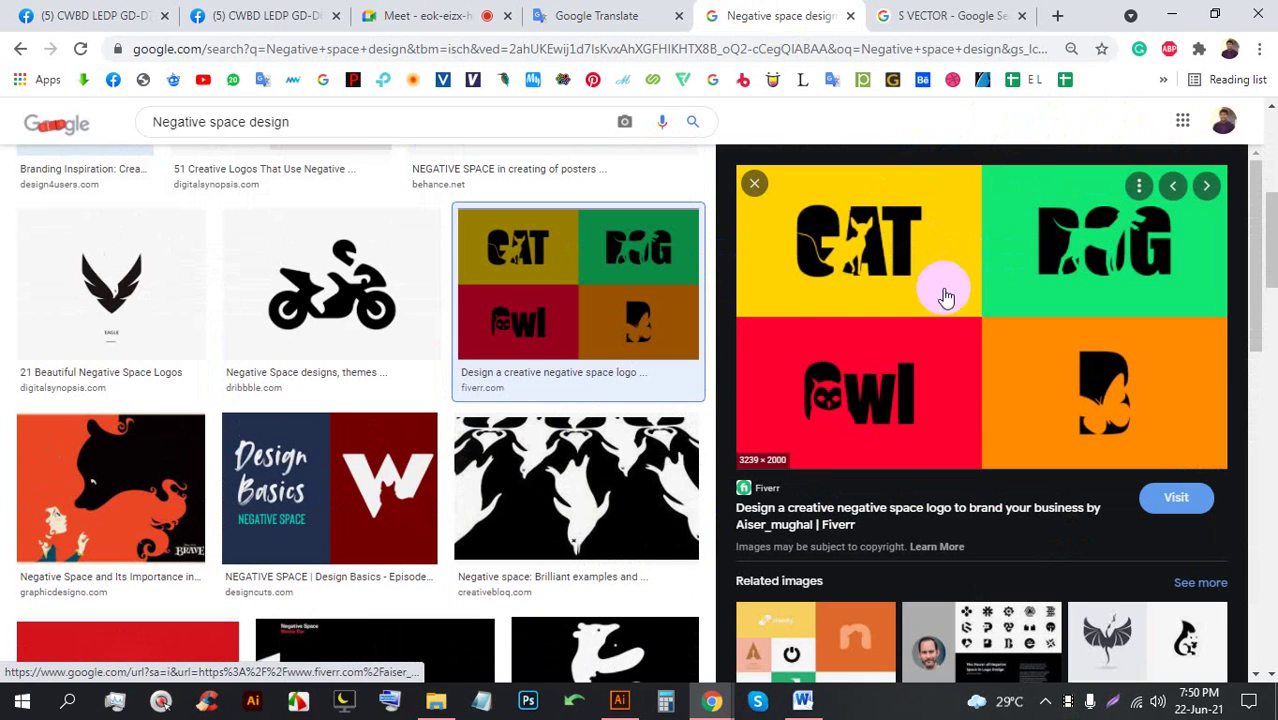
Preview the Graphic Designo Brave poster, and from its related images open the Sherlock Holmes poster from Design Inspiration
scroll(305, 371, "down", 2)
left_click(158, 286)
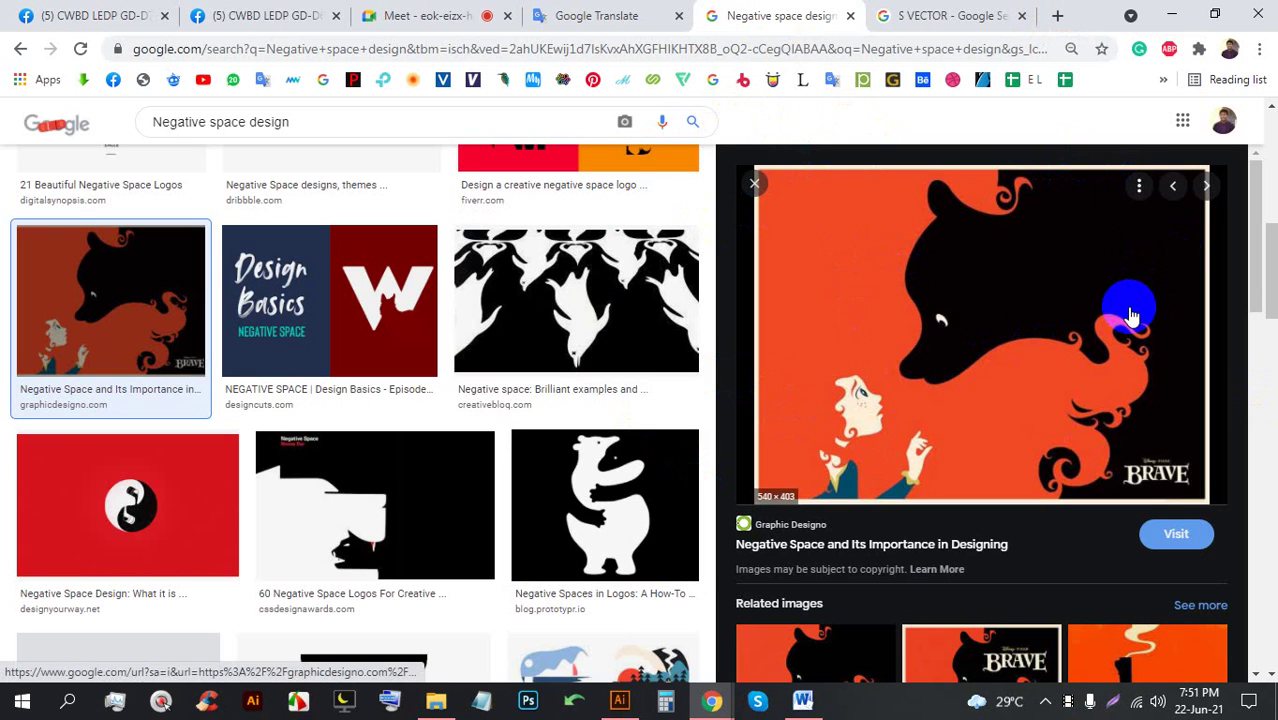
scroll(527, 471, "down", 10)
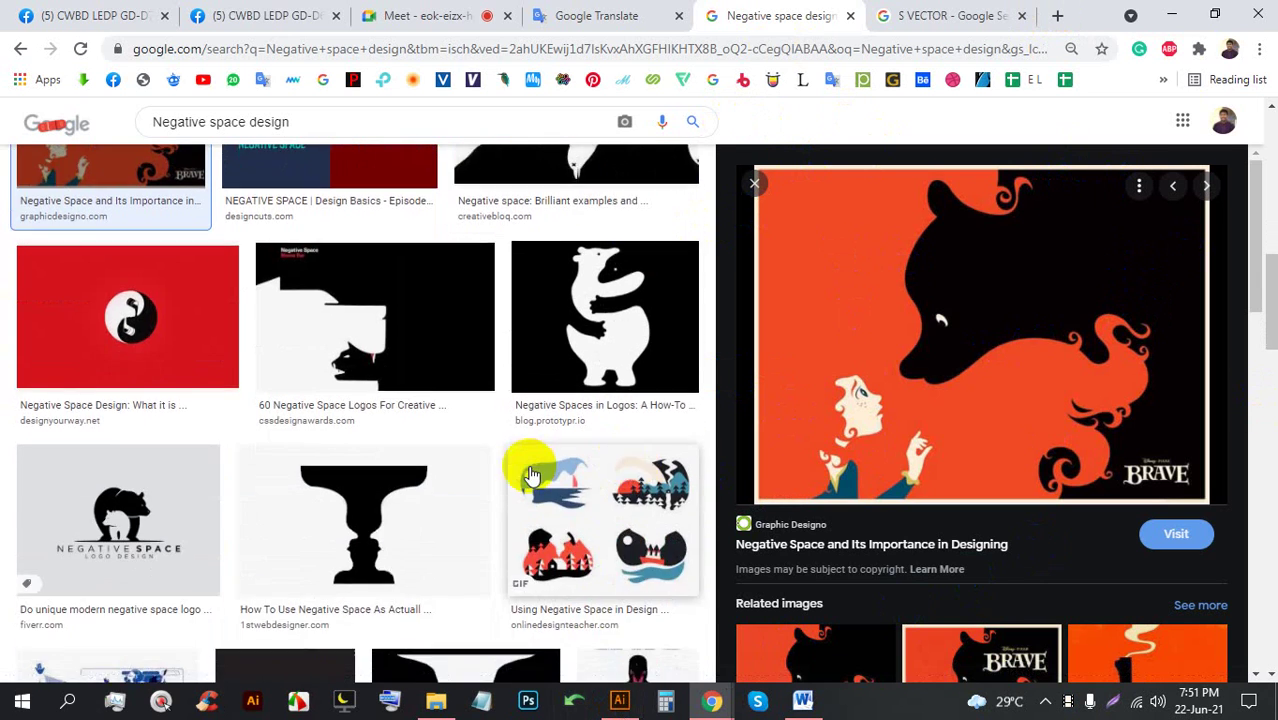
scroll(530, 478, "up", 4)
scroll(827, 451, "down", 5)
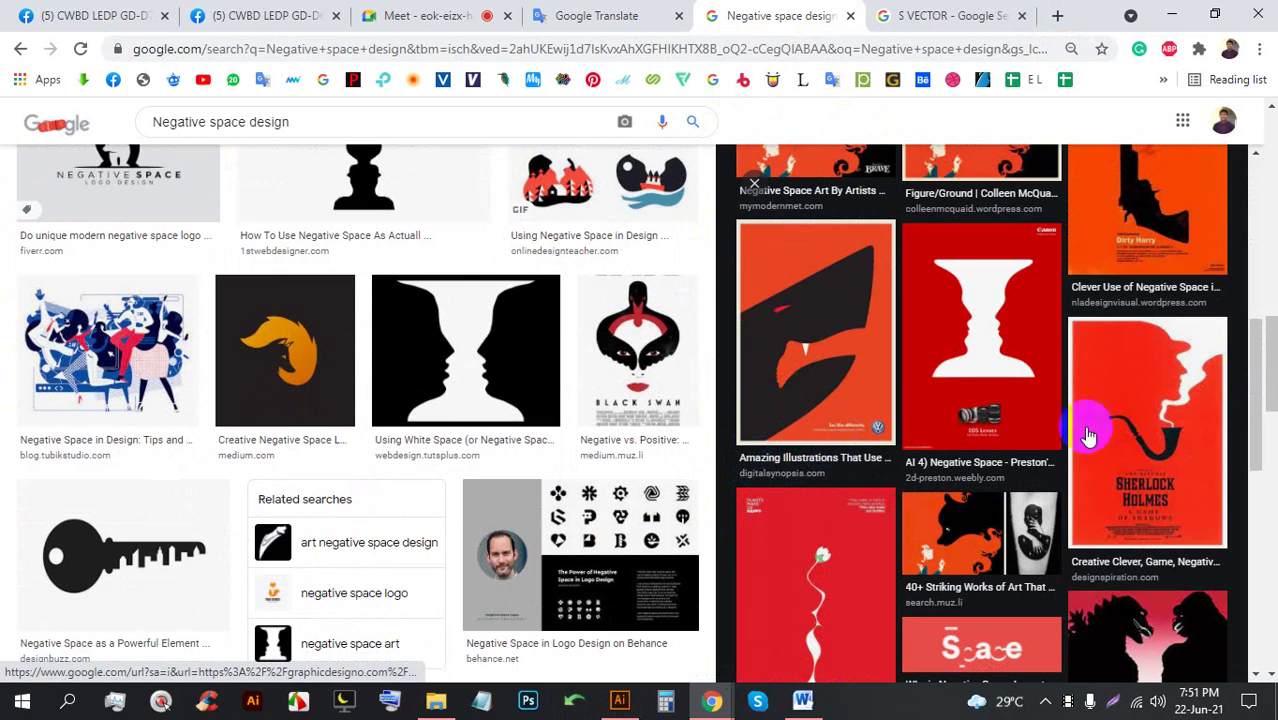
left_click(1144, 393)
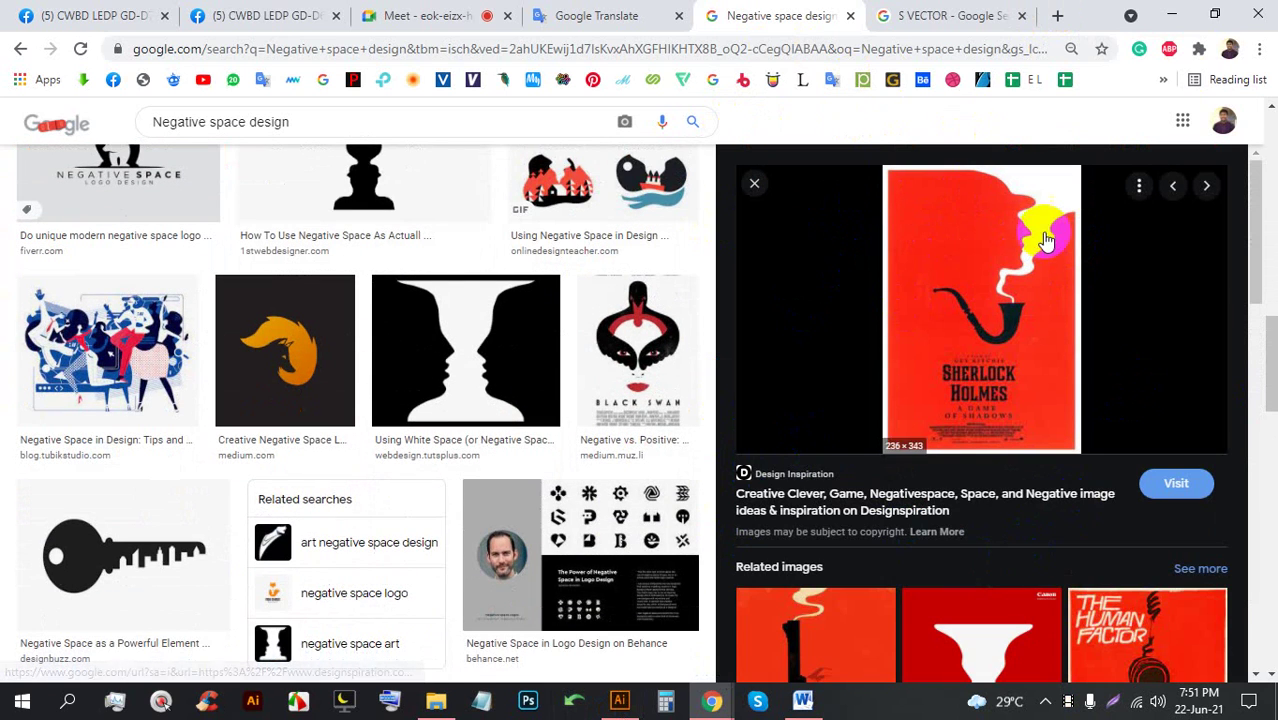
scroll(960, 336, "down", 2)
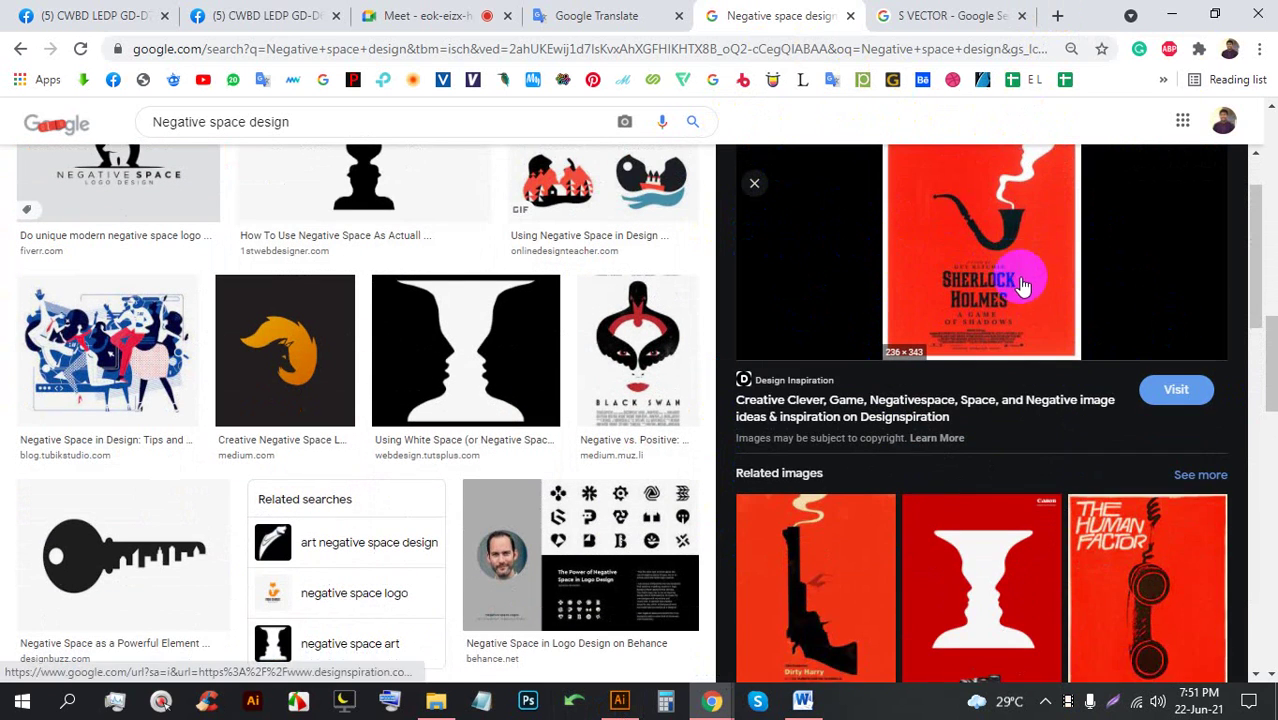
scroll(1040, 220, "up", 2)
Check the Meet call for participant activity and return to the Sherlock Holmes poster preview
left_click(450, 15)
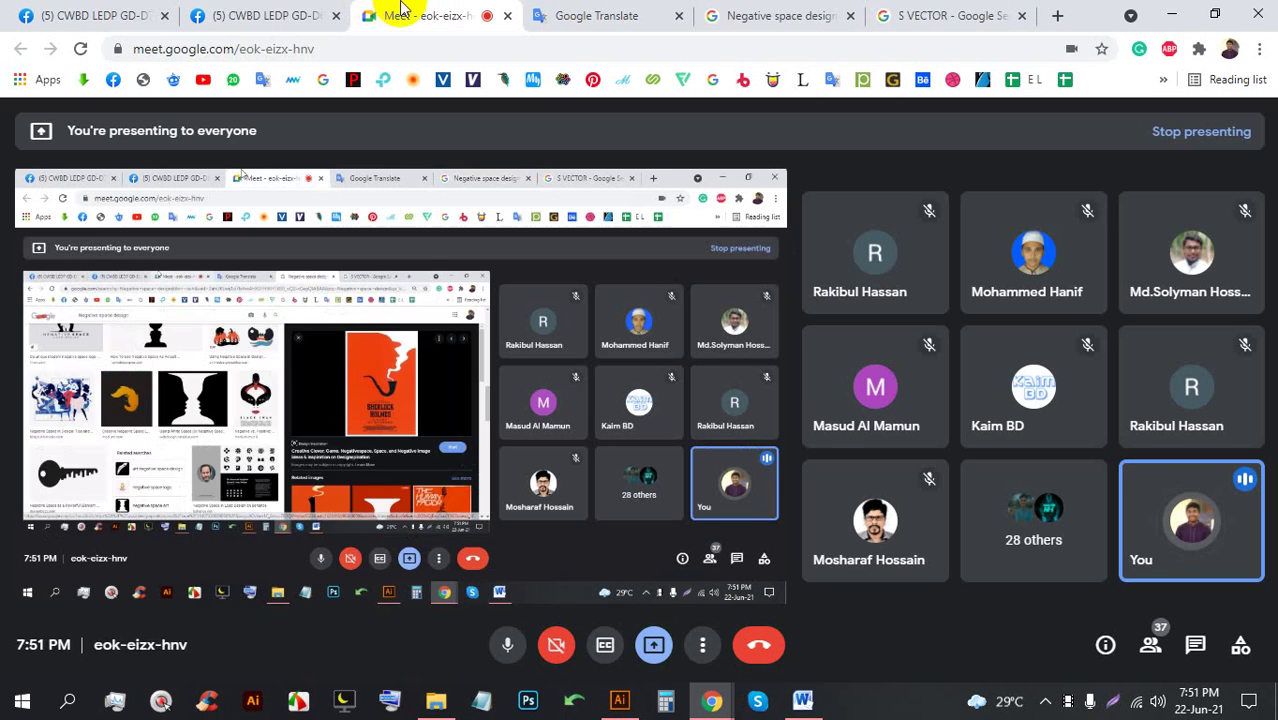
left_click(790, 15)
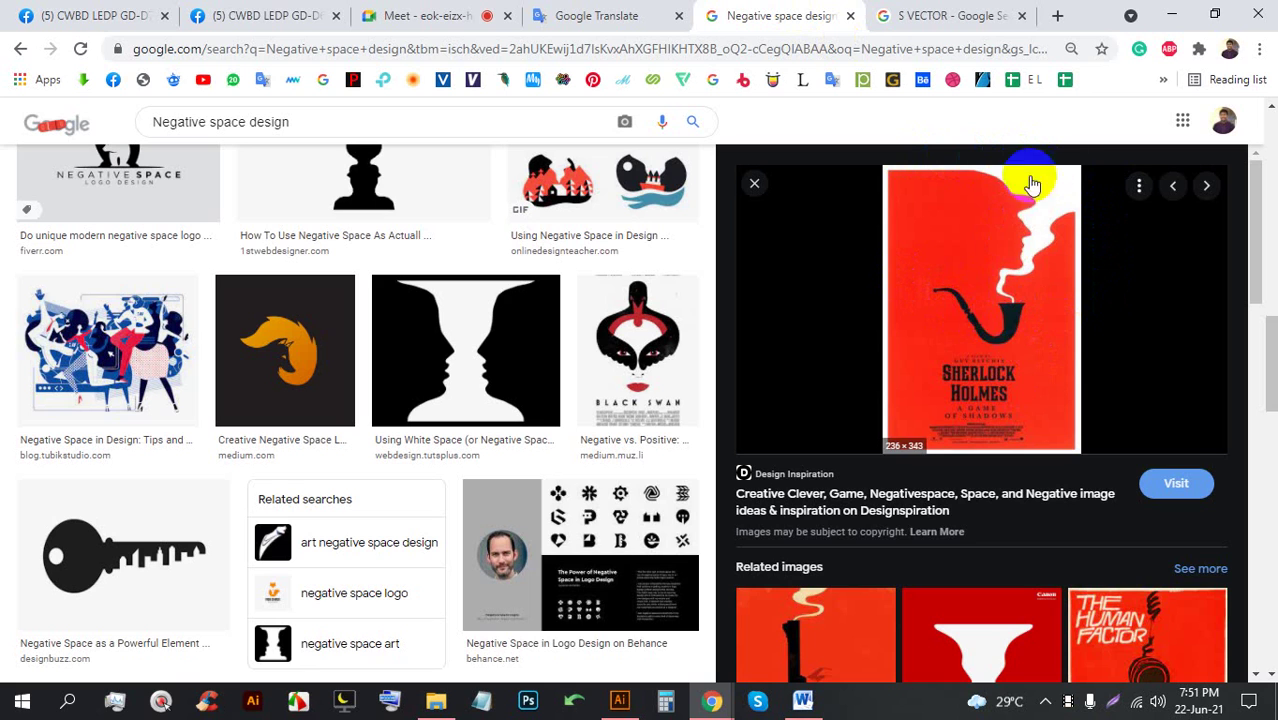
scroll(928, 445, "down", 1)
left_click(440, 12)
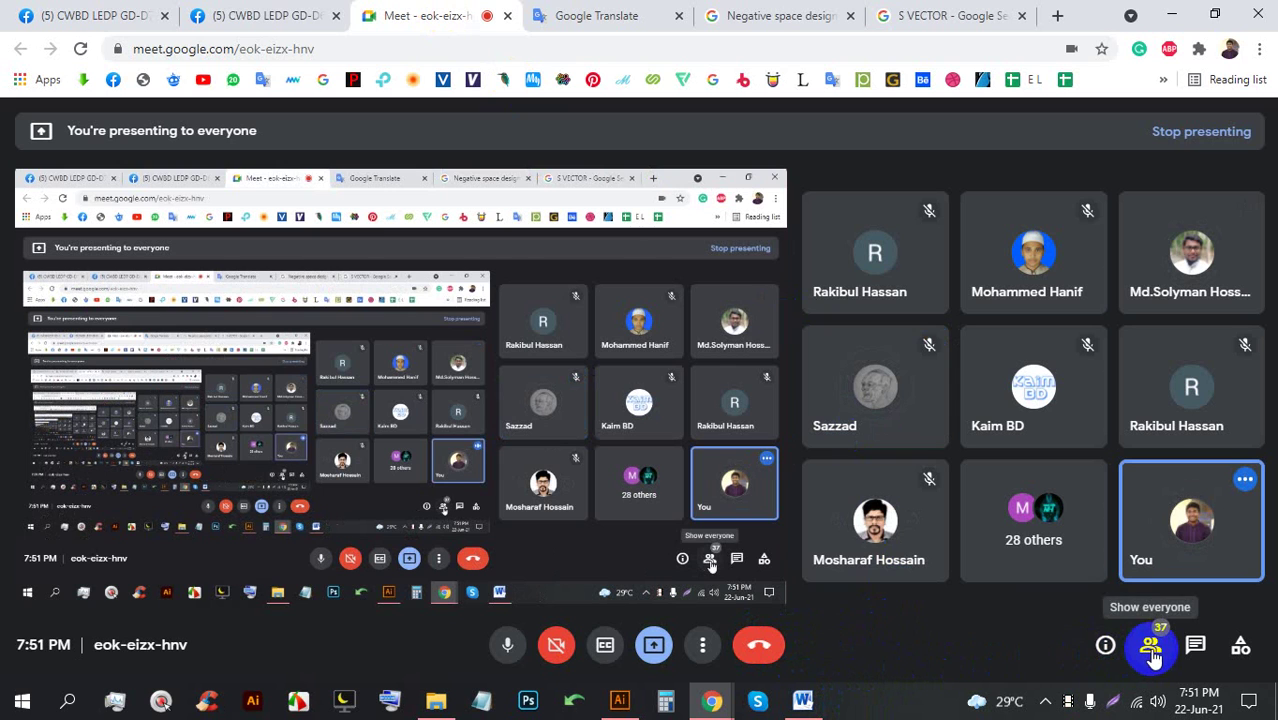
left_click(893, 12)
left_click(770, 28)
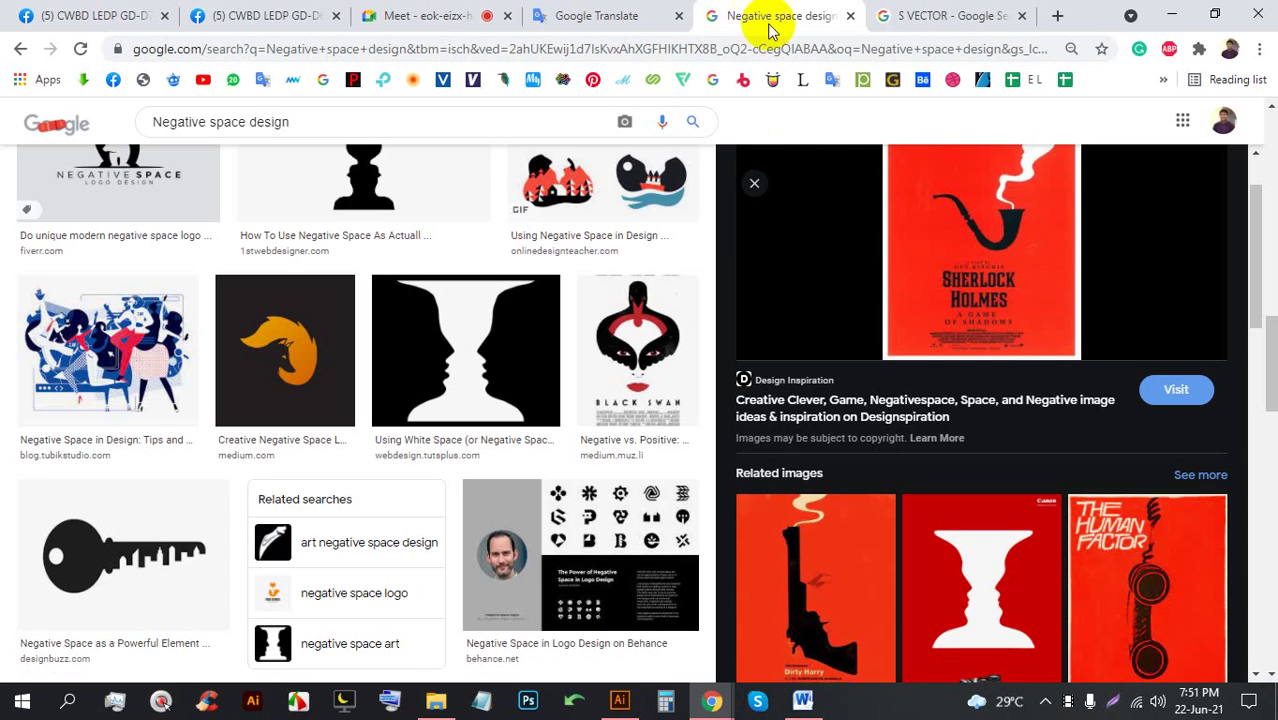
Look over the Sherlock Holmes poster's related images and check the Meet participants once more before returning to the poster
scroll(860, 438, "down", 2)
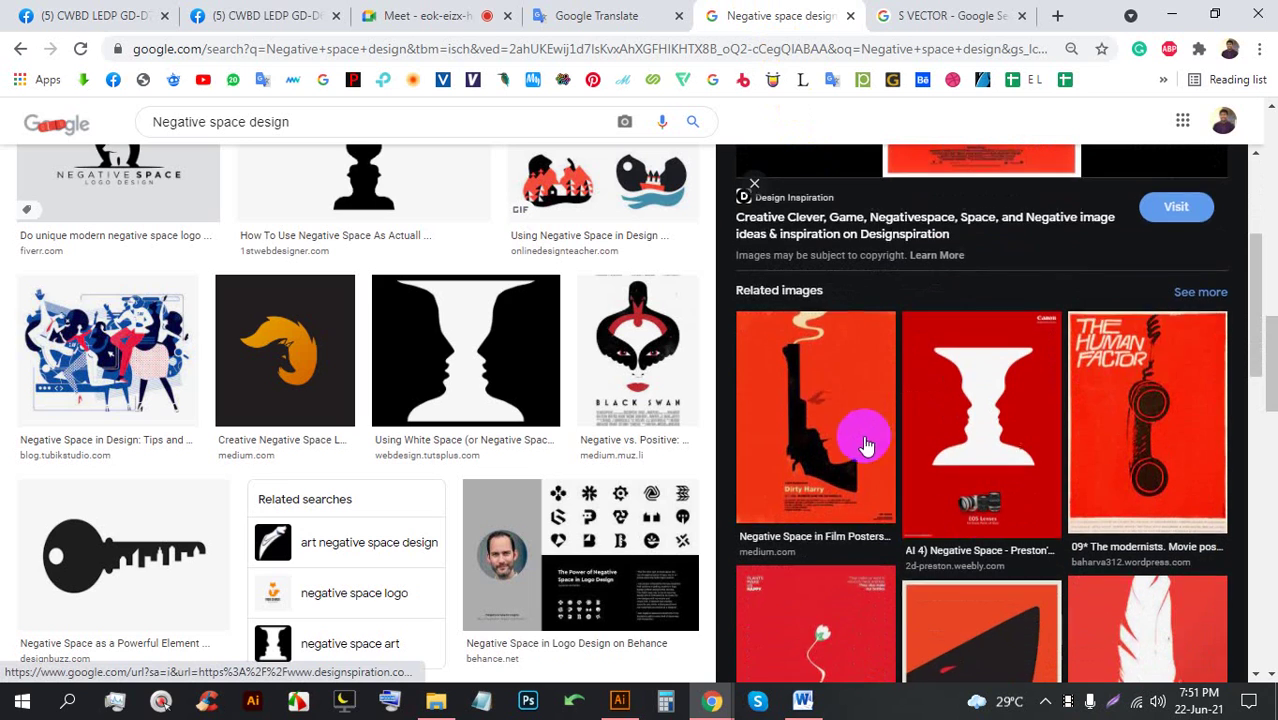
left_click(835, 378)
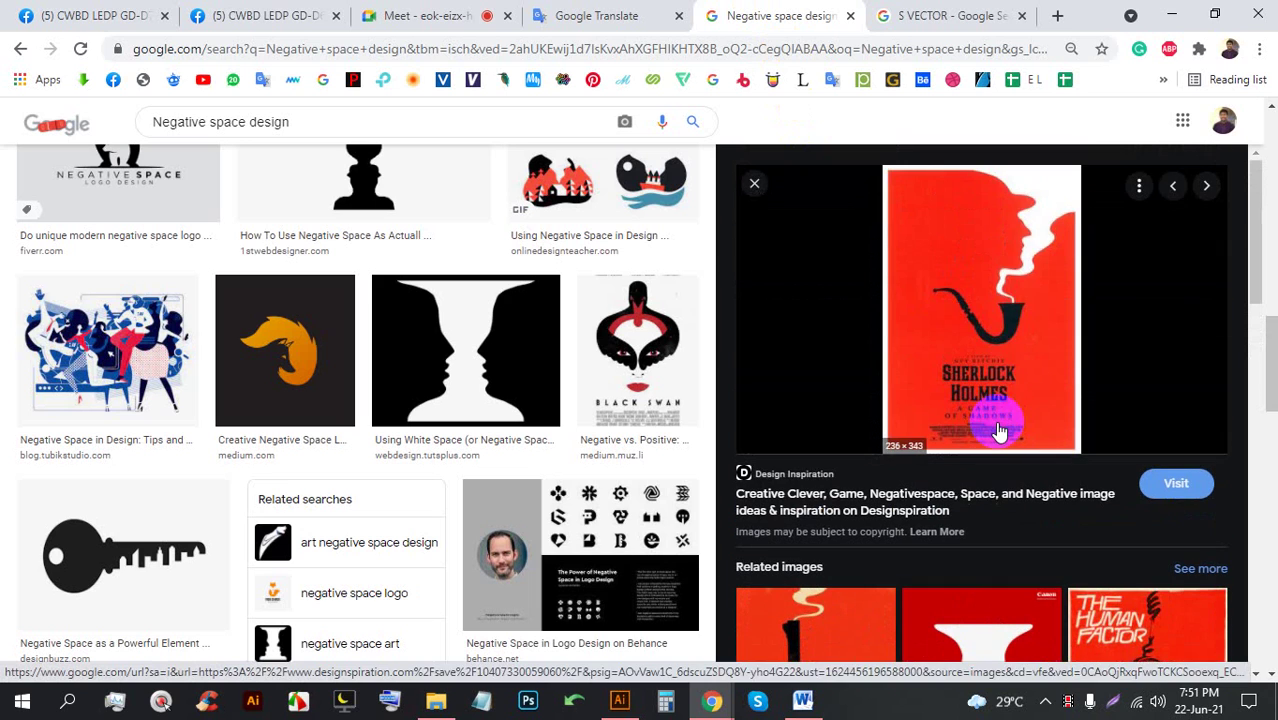
left_click(408, 12)
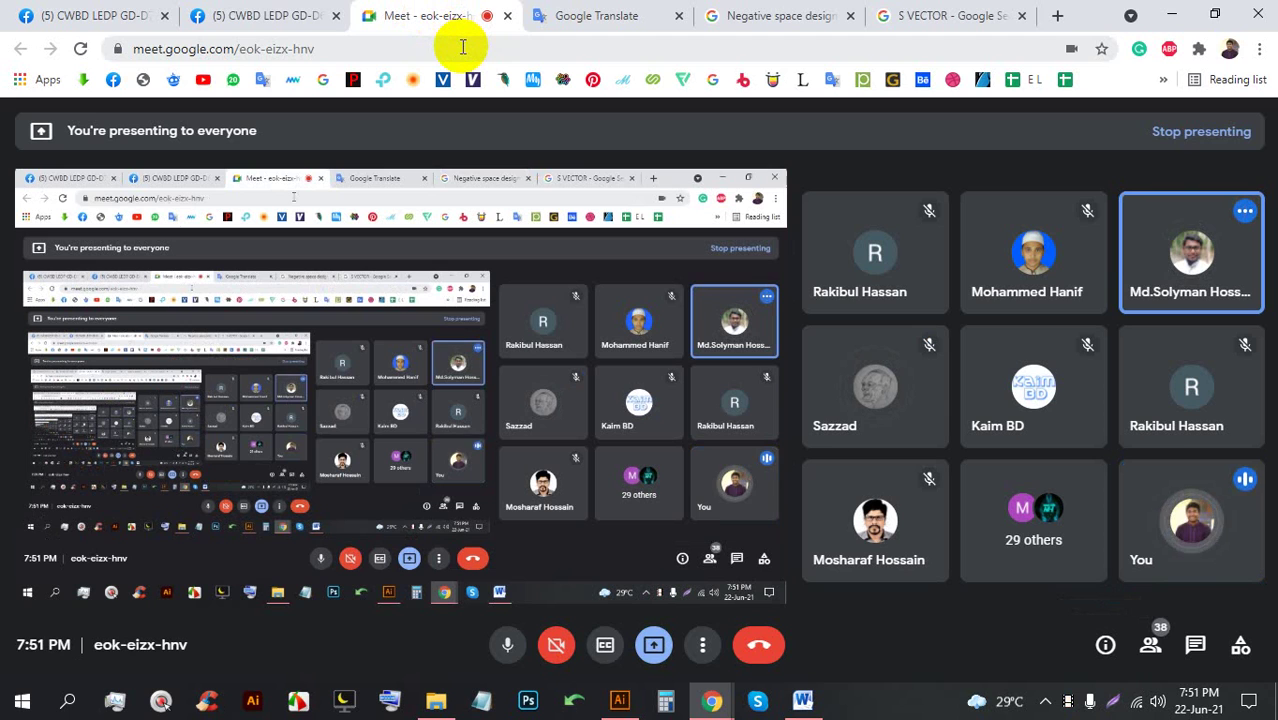
left_click(826, 18)
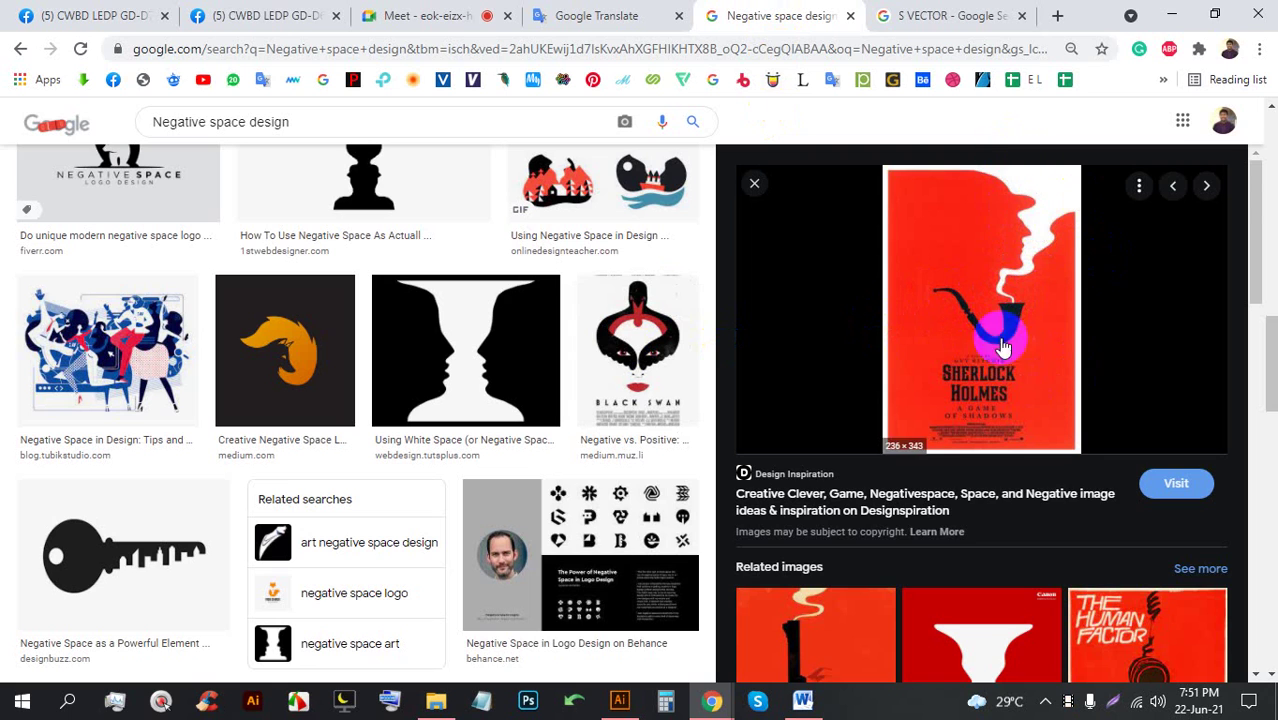
Open the Dirty Harry film poster from Medium among the related images and browse the posters related to it
scroll(1010, 300, "down", 3)
left_click(830, 425)
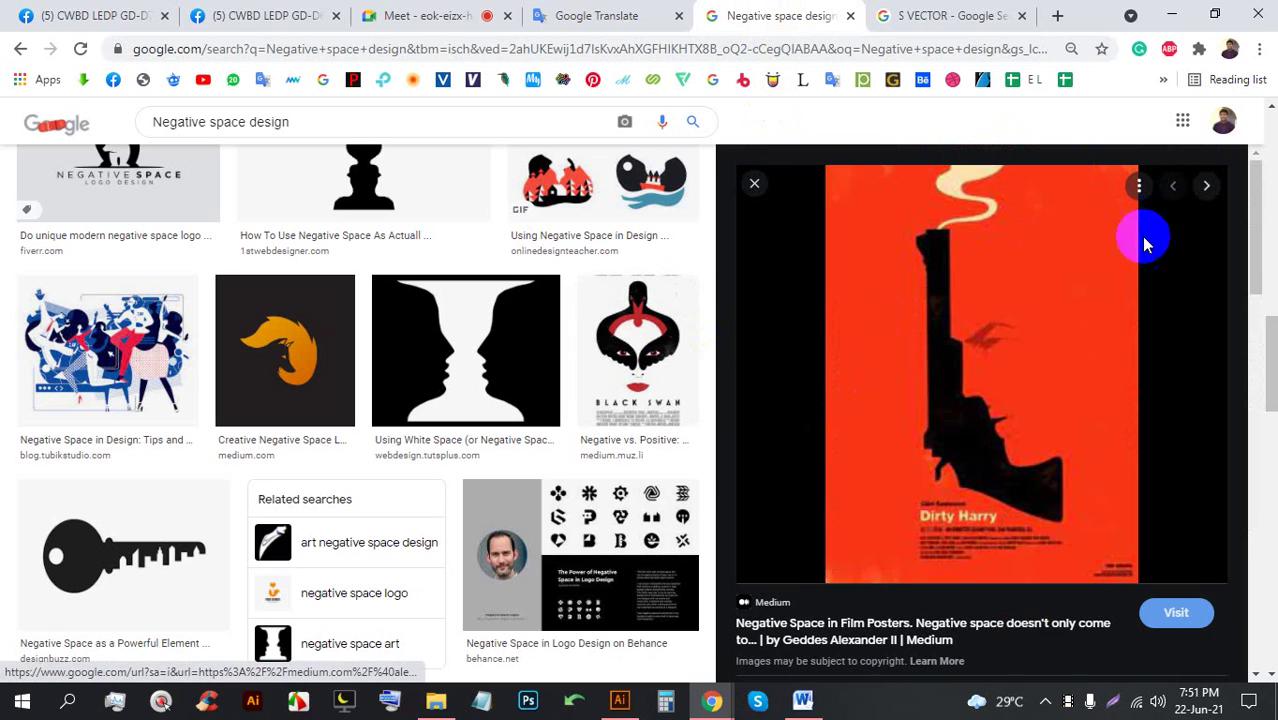
scroll(970, 308, "down", 5)
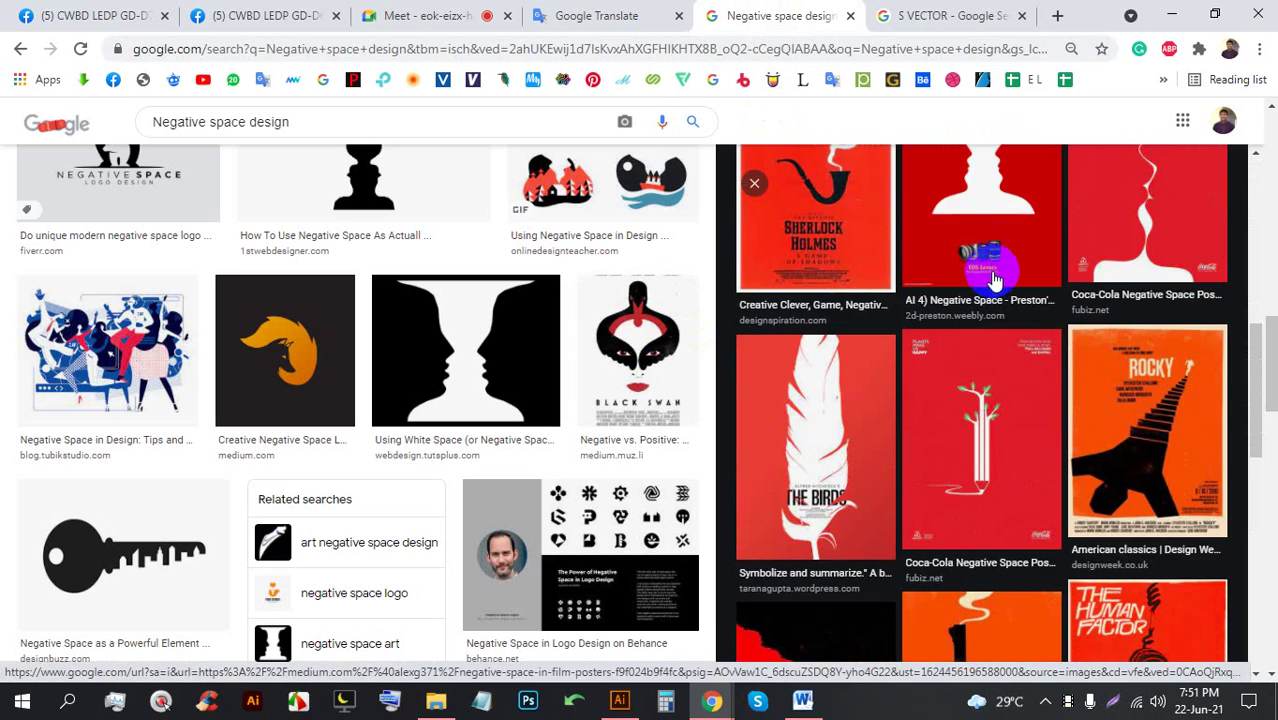
scroll(1000, 300, "down", 2)
scroll(700, 380, "down", 2)
scroll(806, 495, "down", 2)
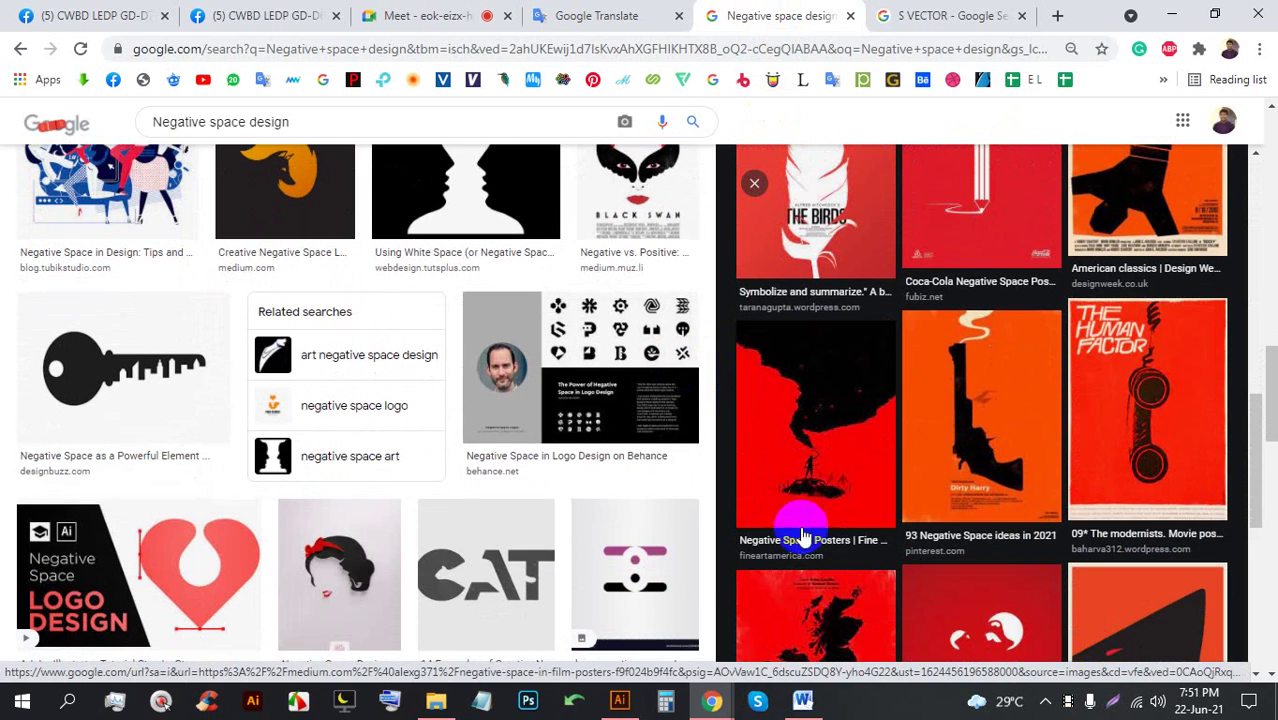
Open the Rocky poster from Design Week and browse its related images
left_click(1178, 217)
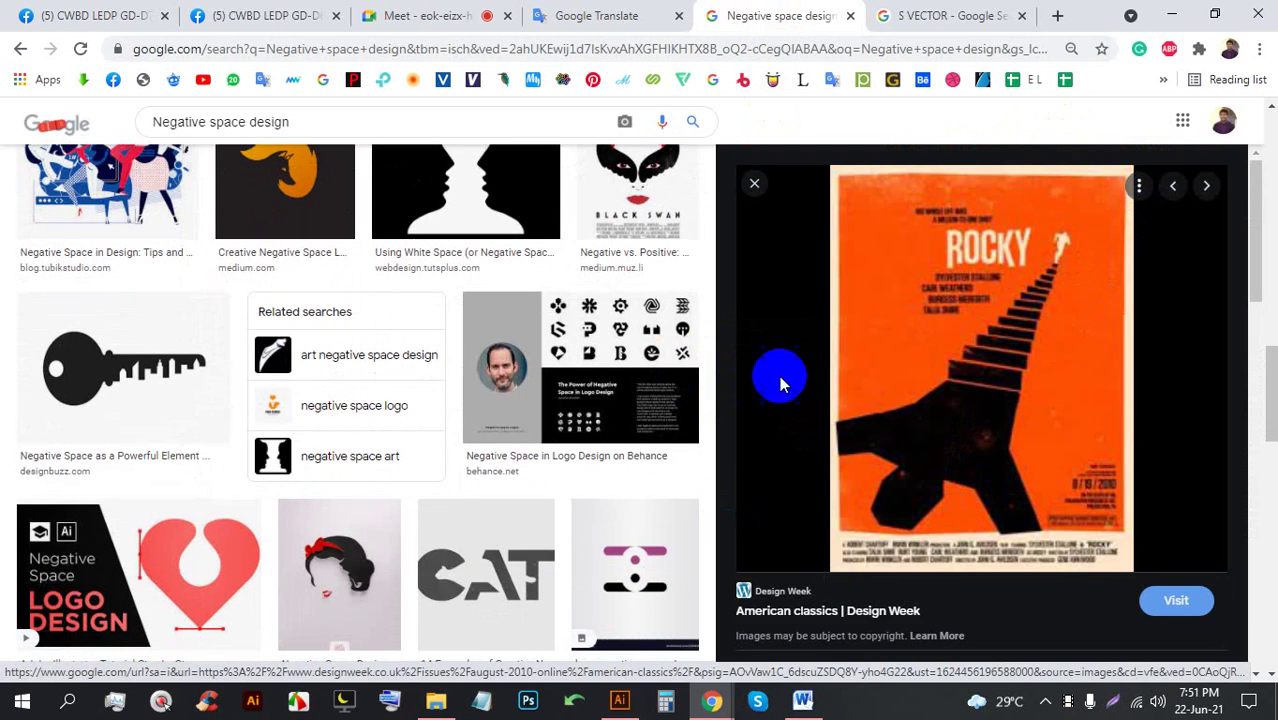
scroll(856, 500, "down", 7)
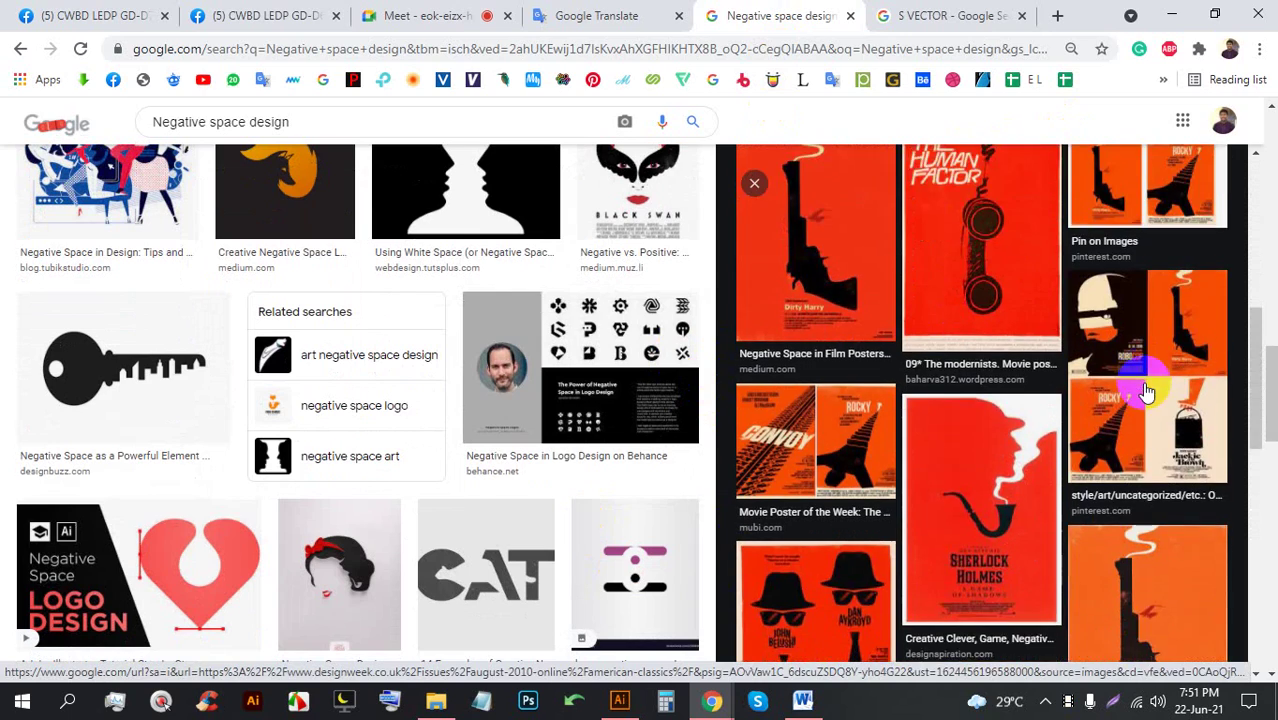
scroll(1147, 392, "down", 10)
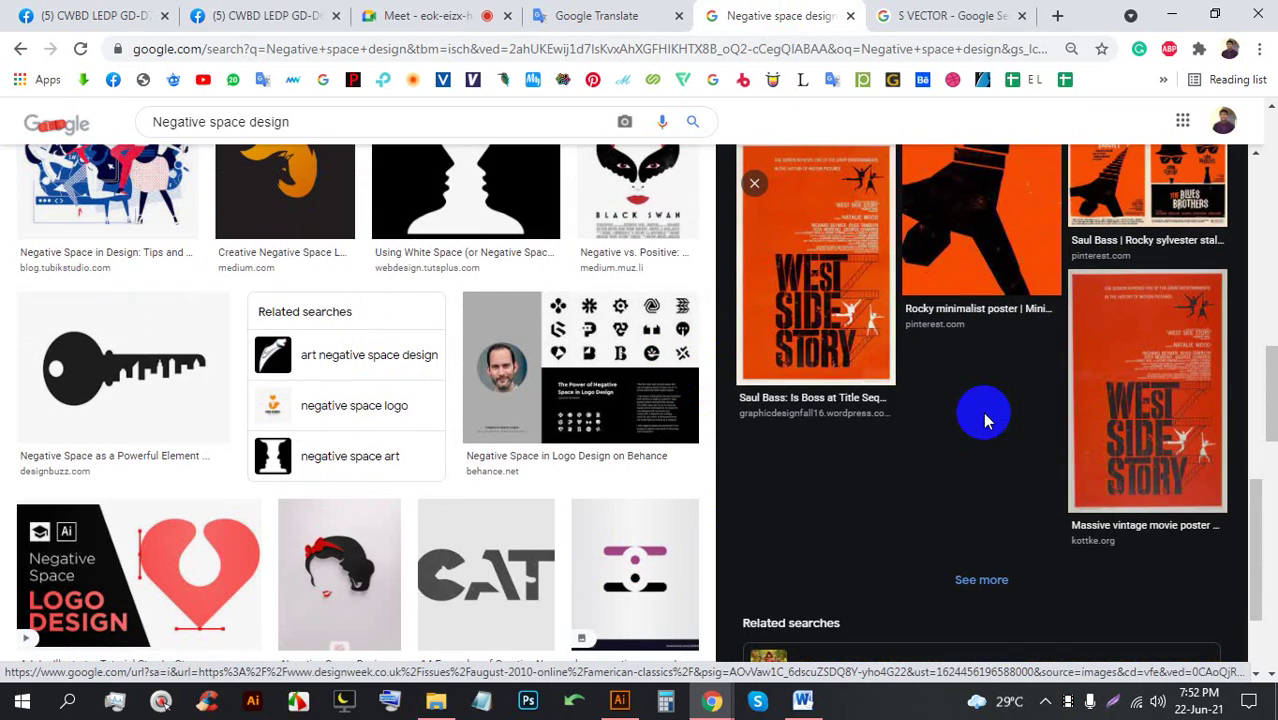
scroll(470, 365, "down", 5)
Check the Meet call, switch to Illustrator, and move the red LOGO text down and right, clear of the black LOGO
left_click(402, 15)
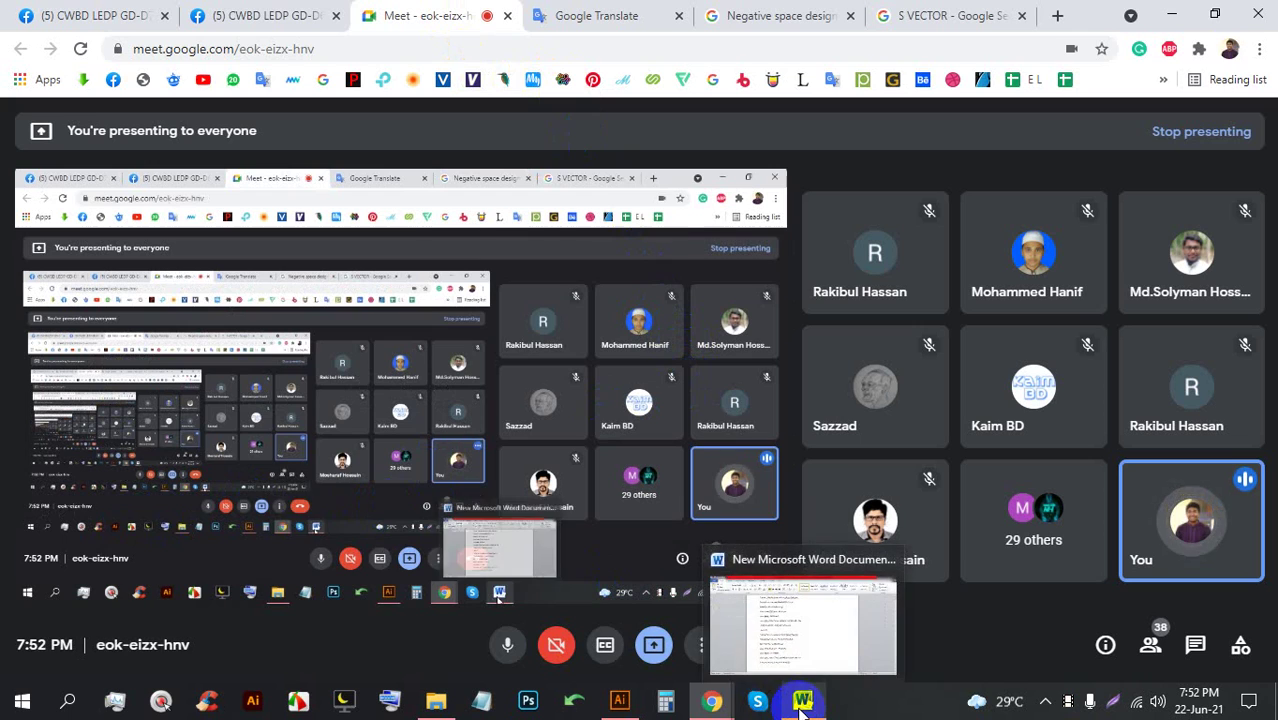
left_click(619, 700)
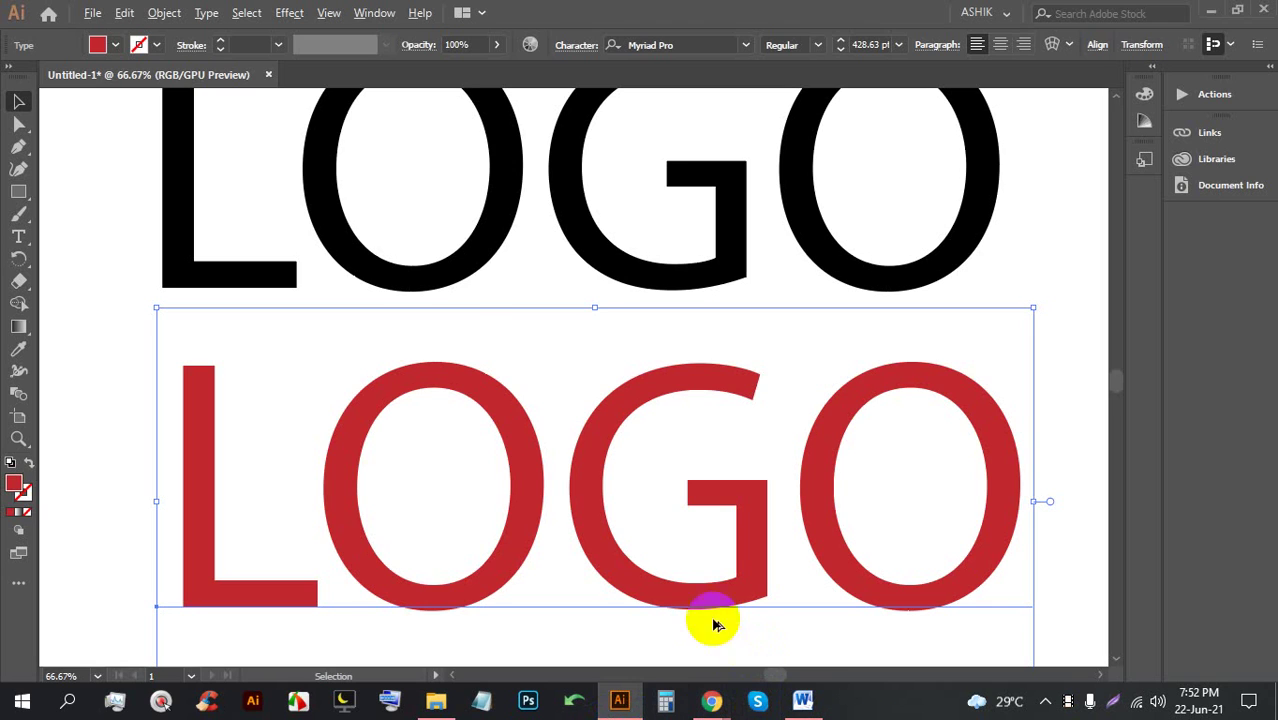
key("ctrl+minus")
key("ctrl+minus")
left_click(895, 337)
left_click_drag(555, 378, 236, 170)
left_click_drag(490, 548, 608, 342)
key("ctrl+plus")
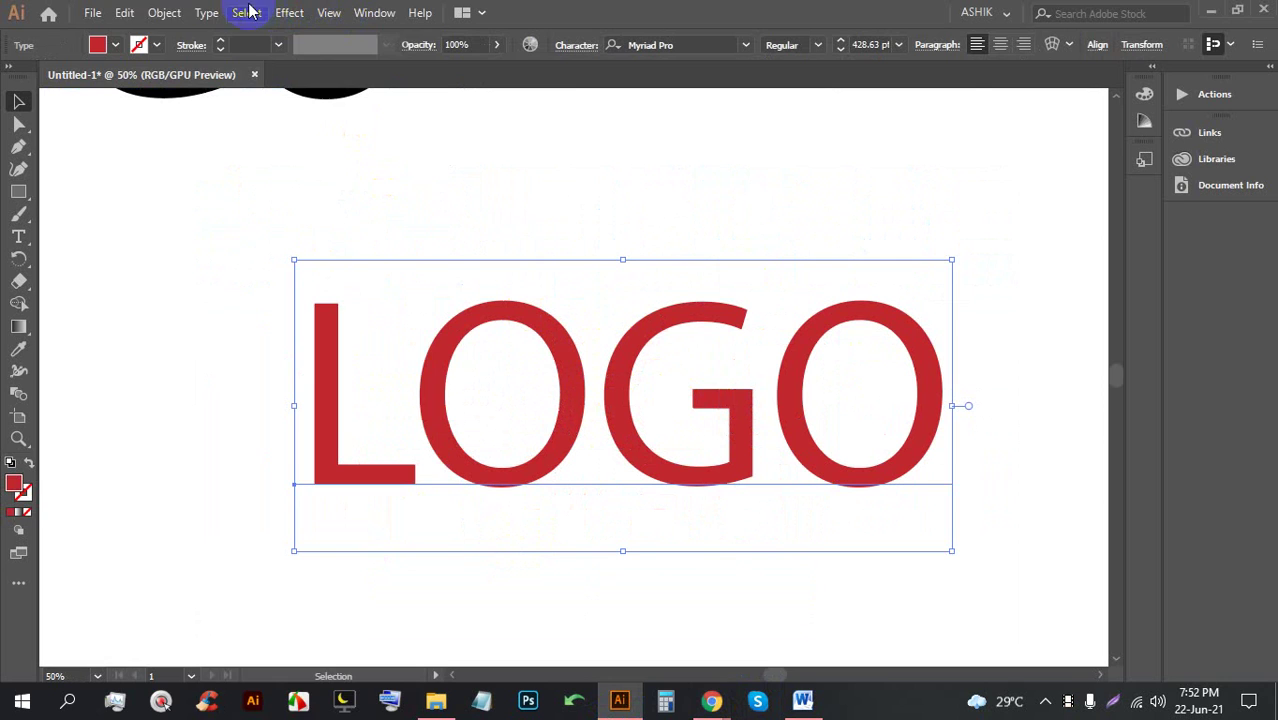
Expand the red LOGO text with Object and Fill enabled, and ungroup its letters
left_click(152, 13)
left_click(277, 200)
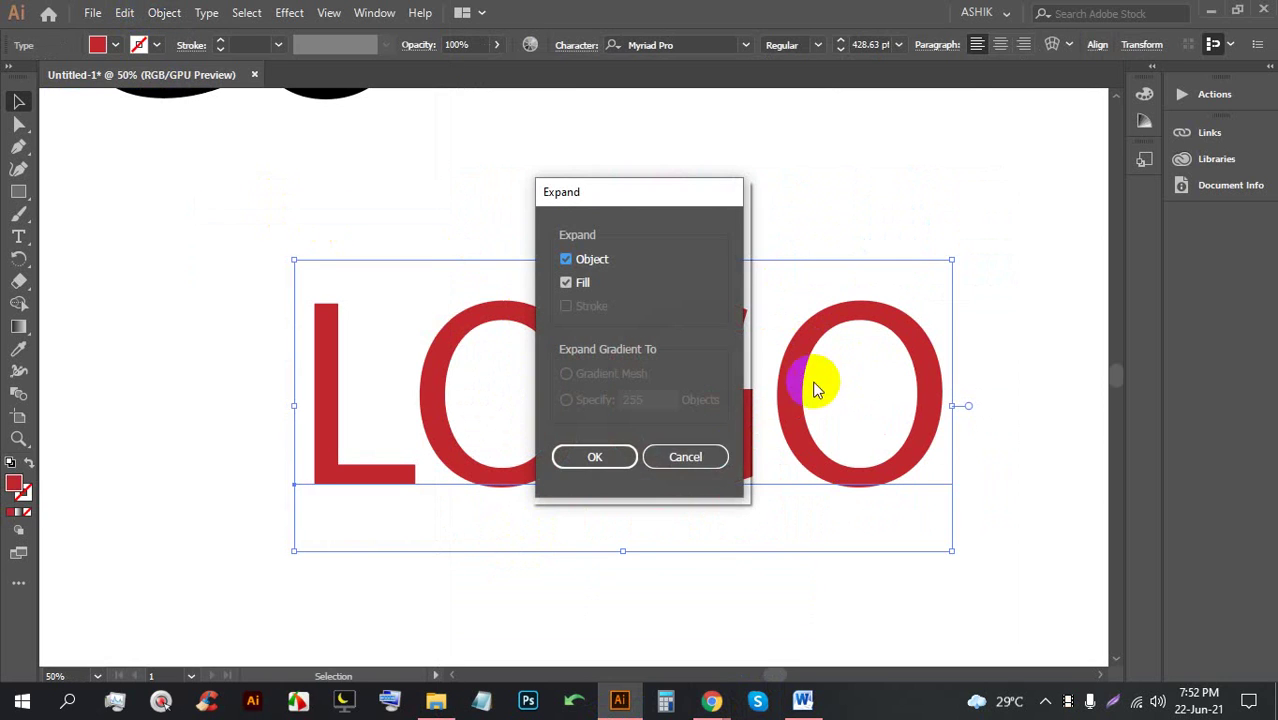
left_click(596, 458)
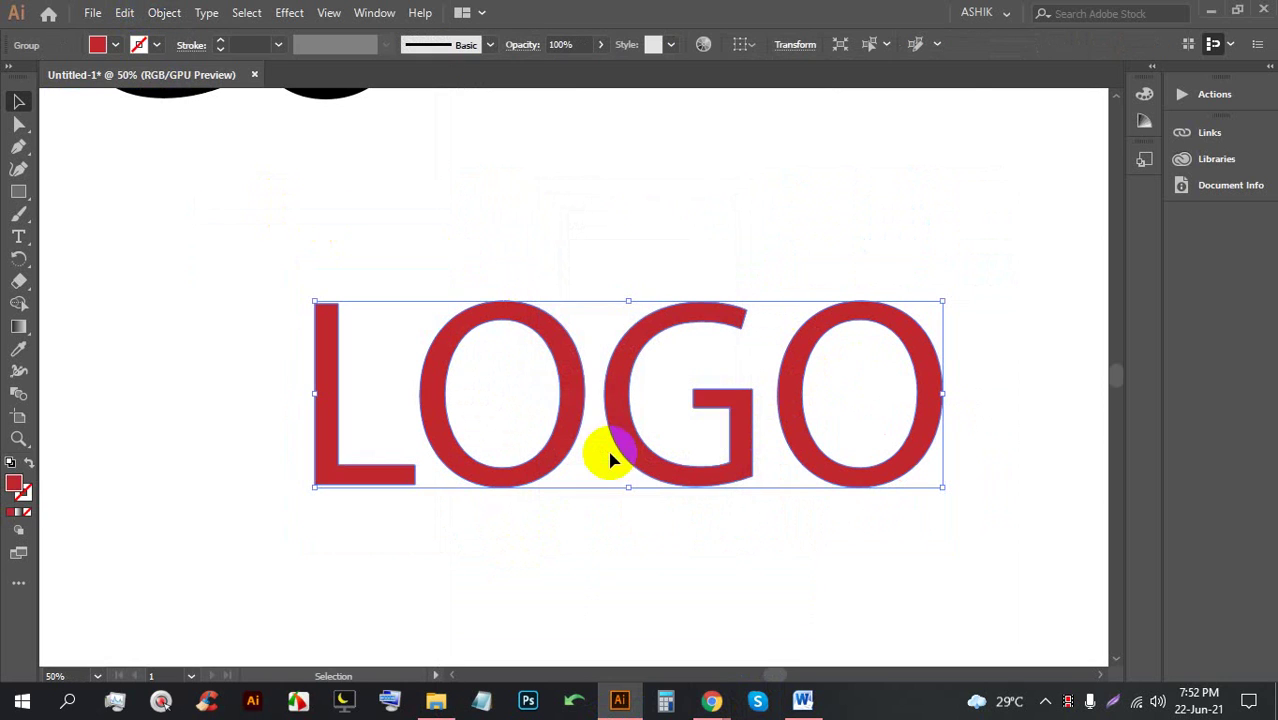
right_click(617, 377)
left_click(626, 523)
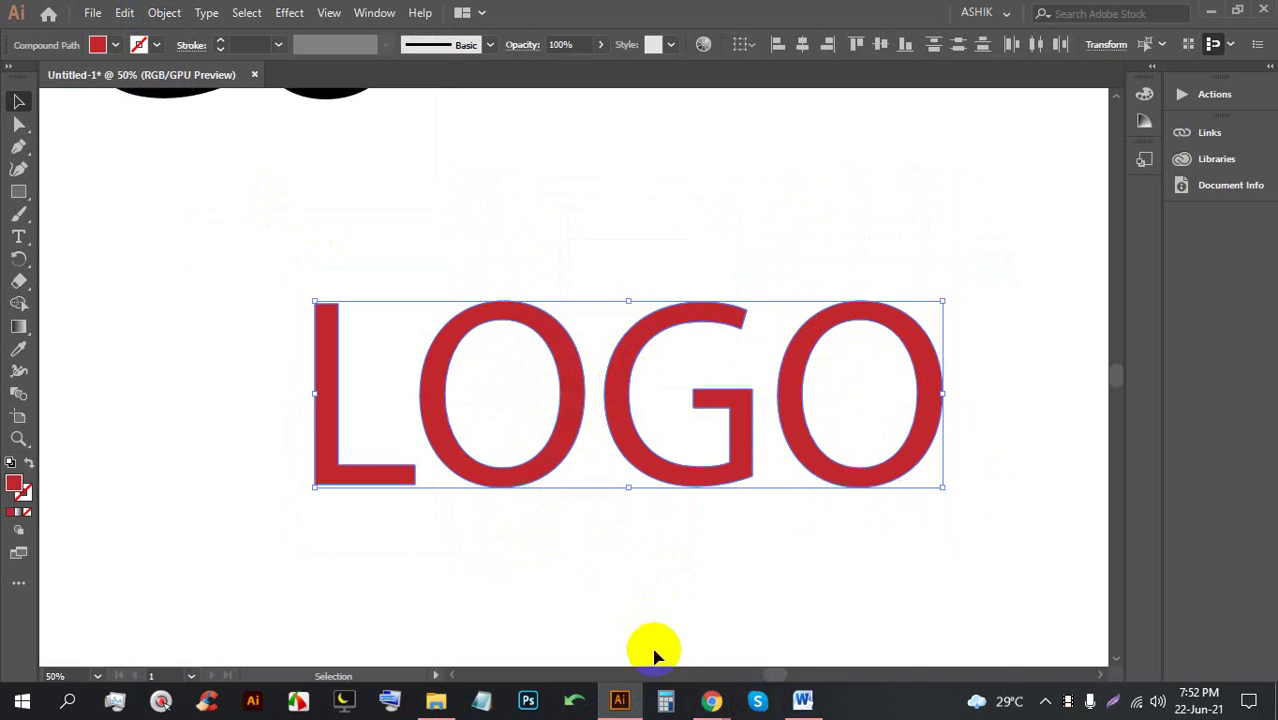
Switch to the CWBD LEDP GD-D69(Evening) Facebook group, dismiss the missed call notice, and check the logo idea post for comments
left_click(712, 701)
left_click(195, 13)
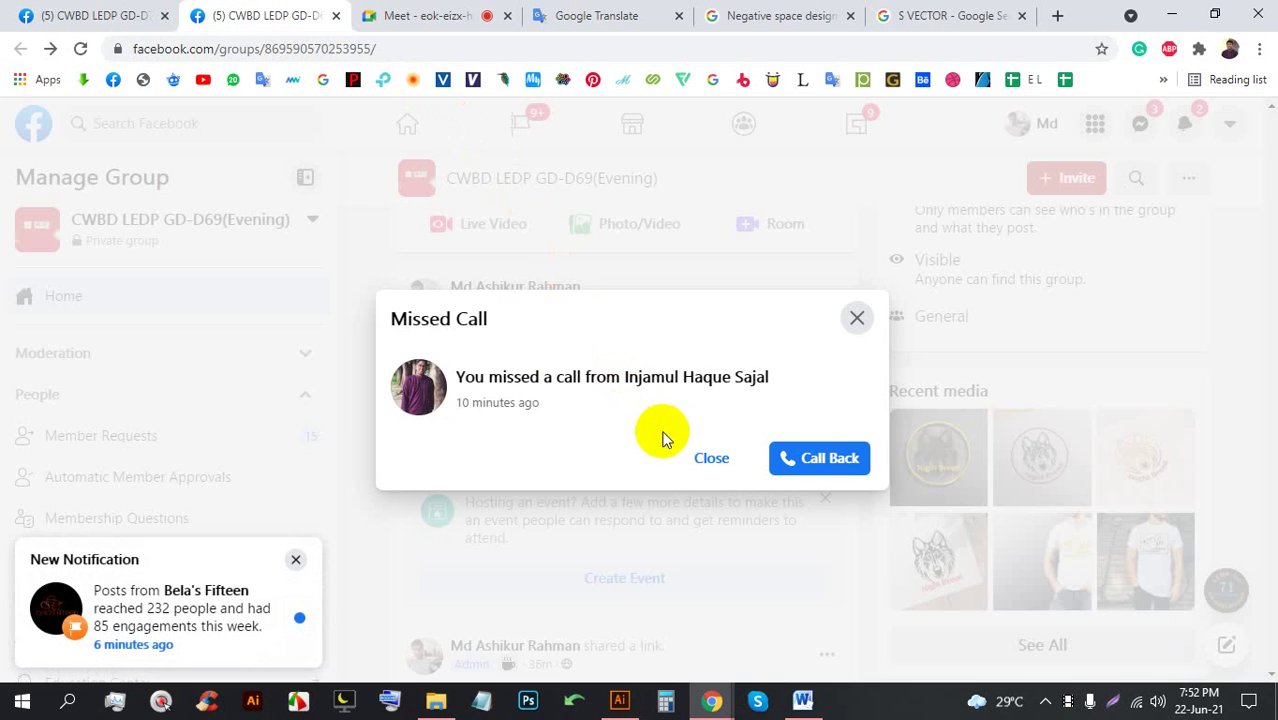
left_click(710, 460)
scroll(552, 420, "down", 3)
scroll(565, 410, "up", 3)
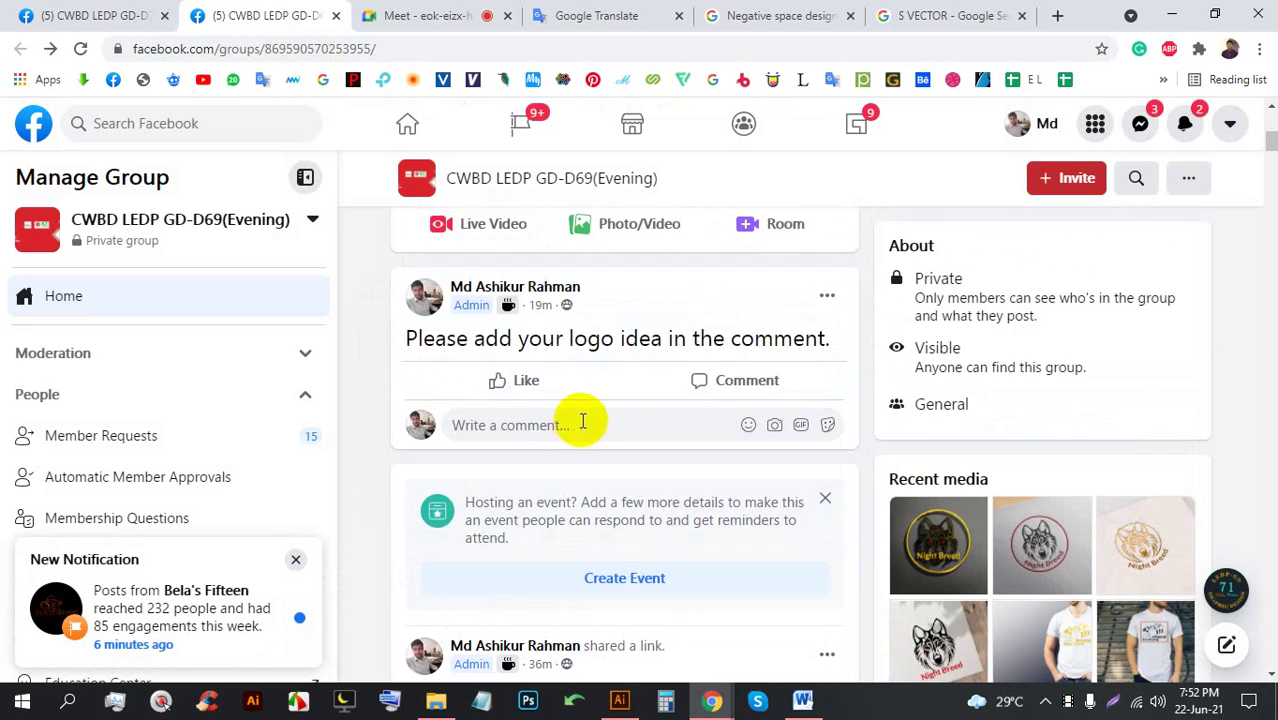
Go to the CWBD LEDP GD-D73(Evening) group, dismiss the missed call notice, and show the logo idea post's comment
left_click(95, 15)
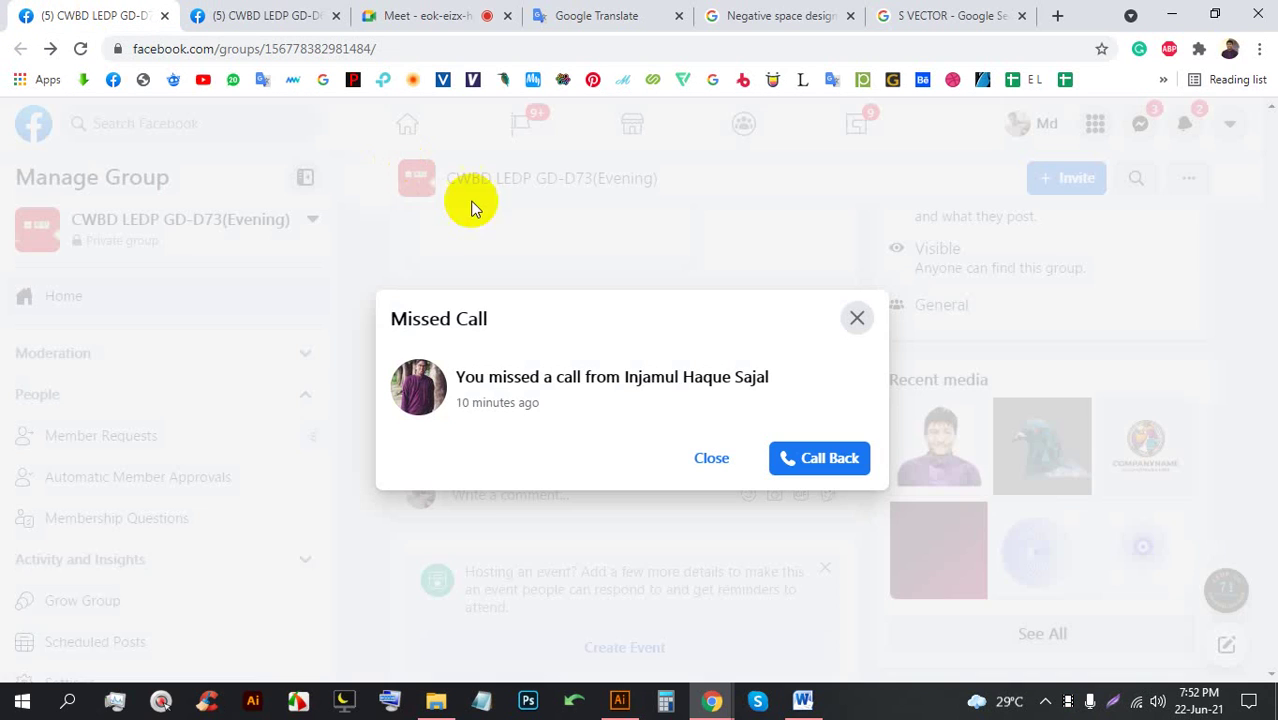
left_click(712, 457)
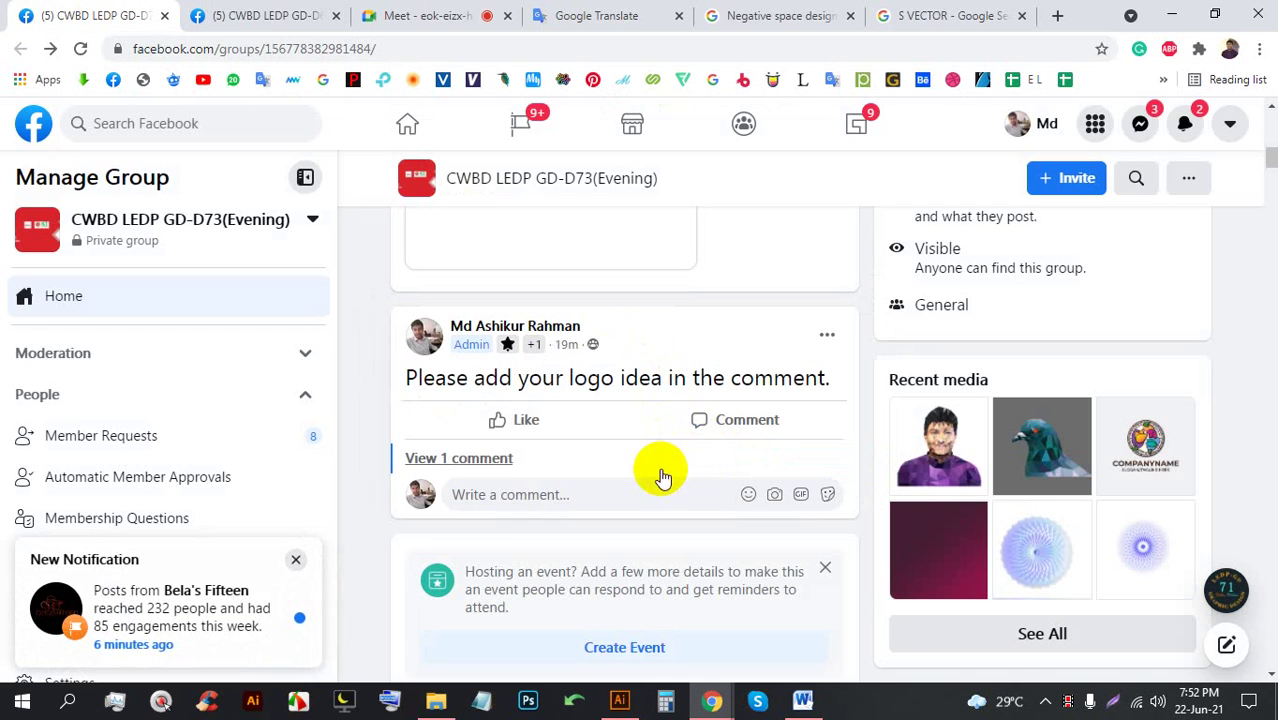
left_click(450, 457)
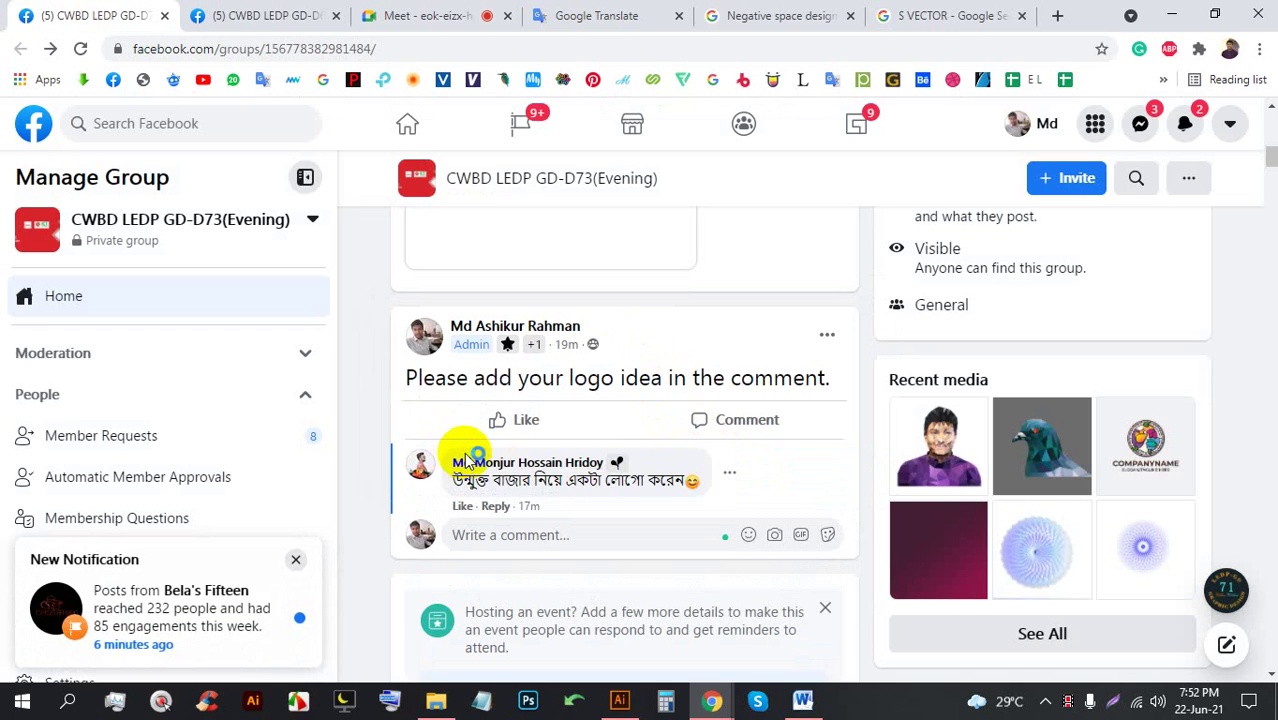
Remove the member's comment from the "Please add your logo idea in the comment." post without adding admin notes
left_click(728, 473)
scroll(676, 556, "down", 1)
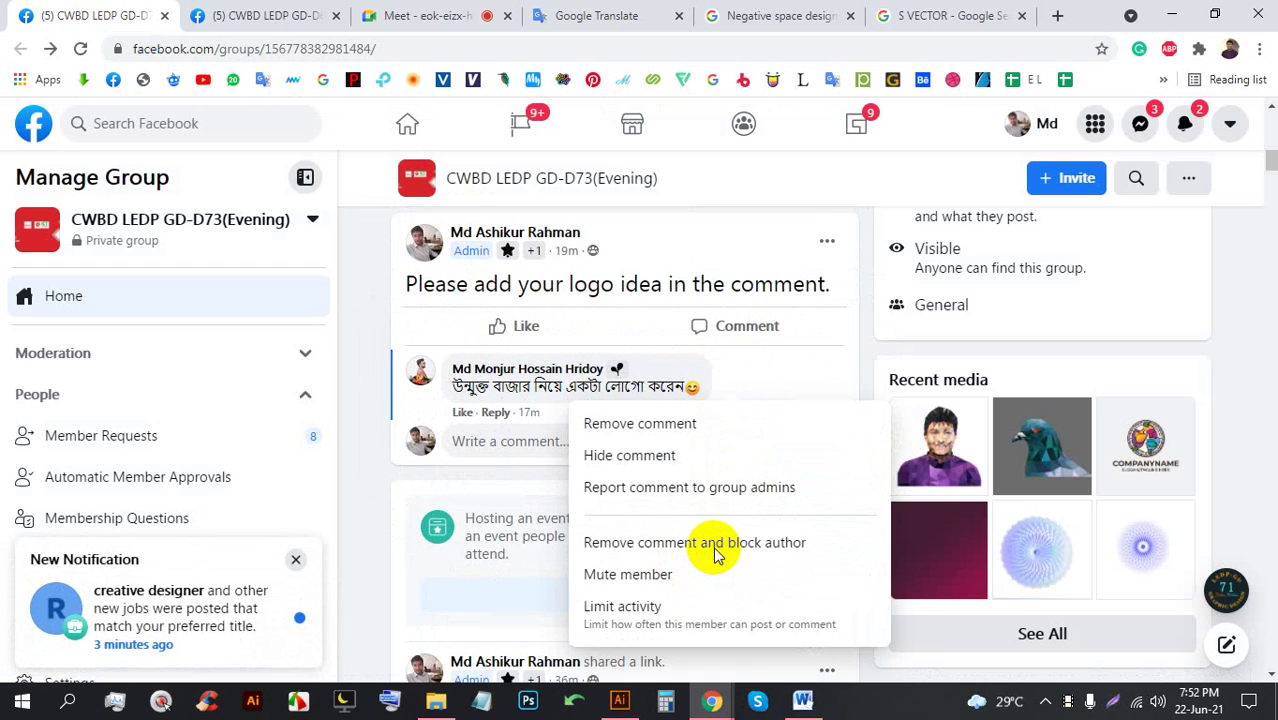
left_click(722, 424)
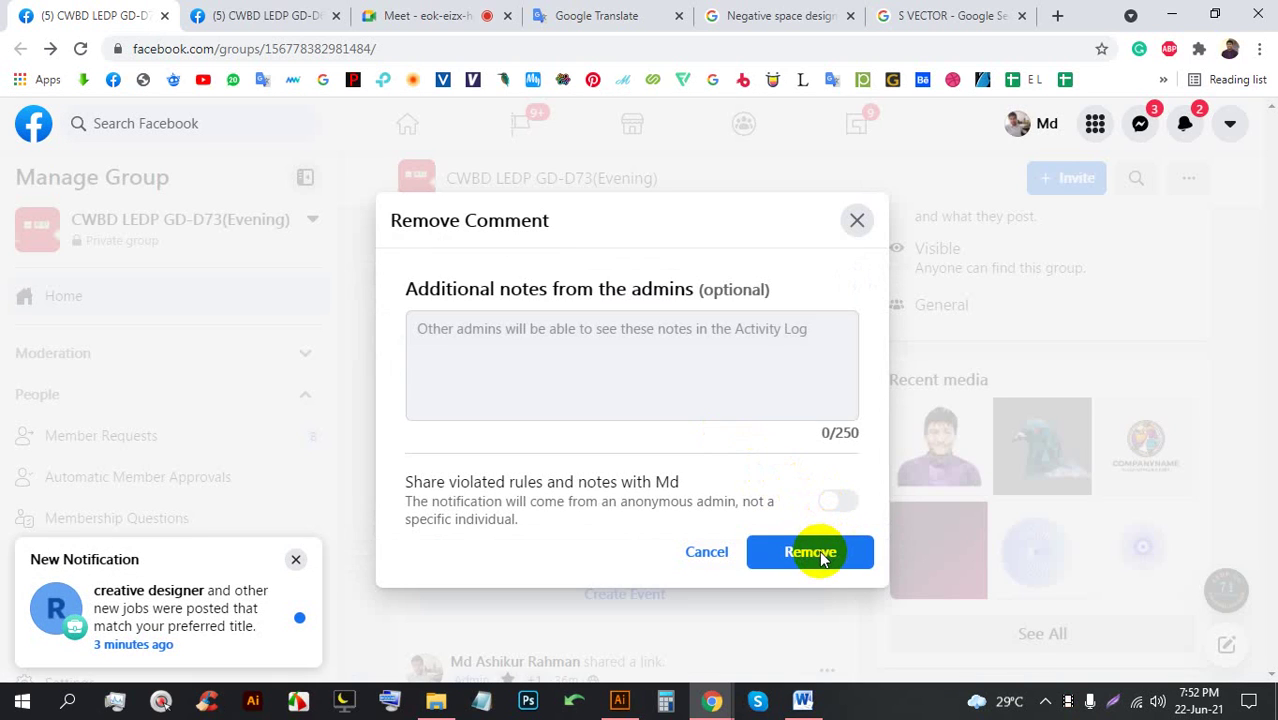
left_click(806, 555)
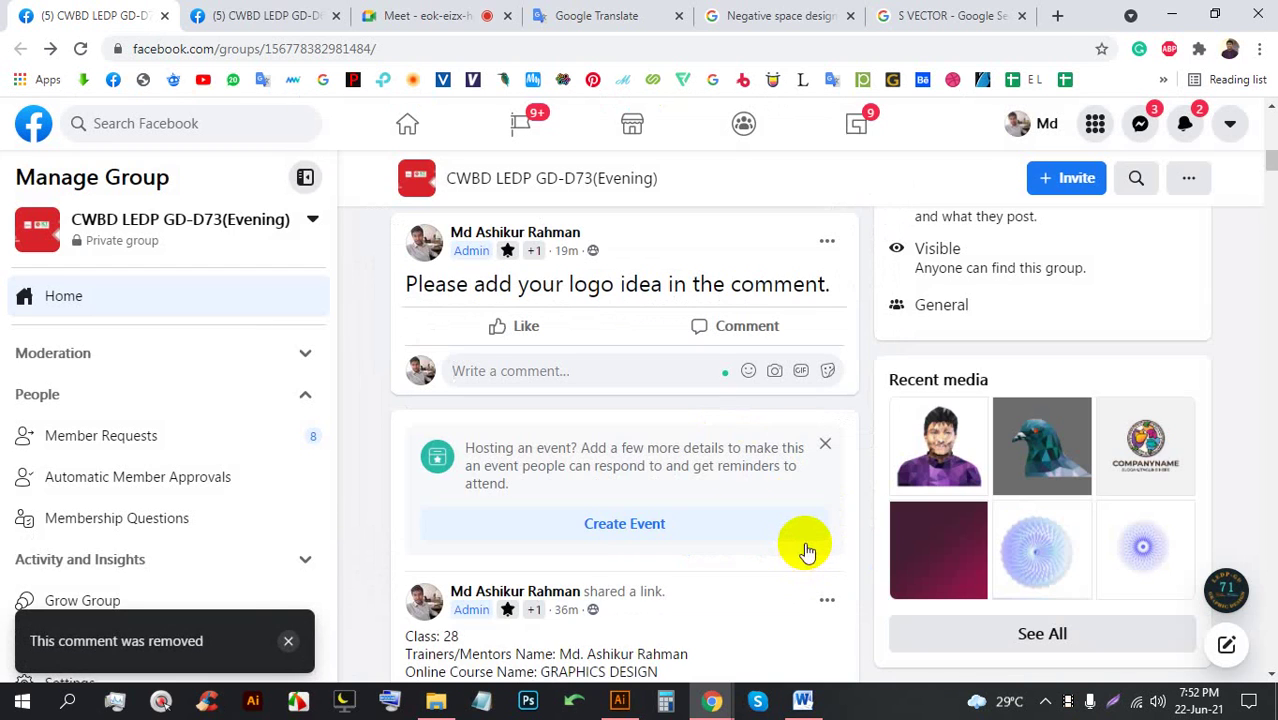
Check the Google Meet call, the Illustrator lettering and the CWBD LEDP GD-D69(Evening) logo idea post, ending on the call
left_click(410, 16)
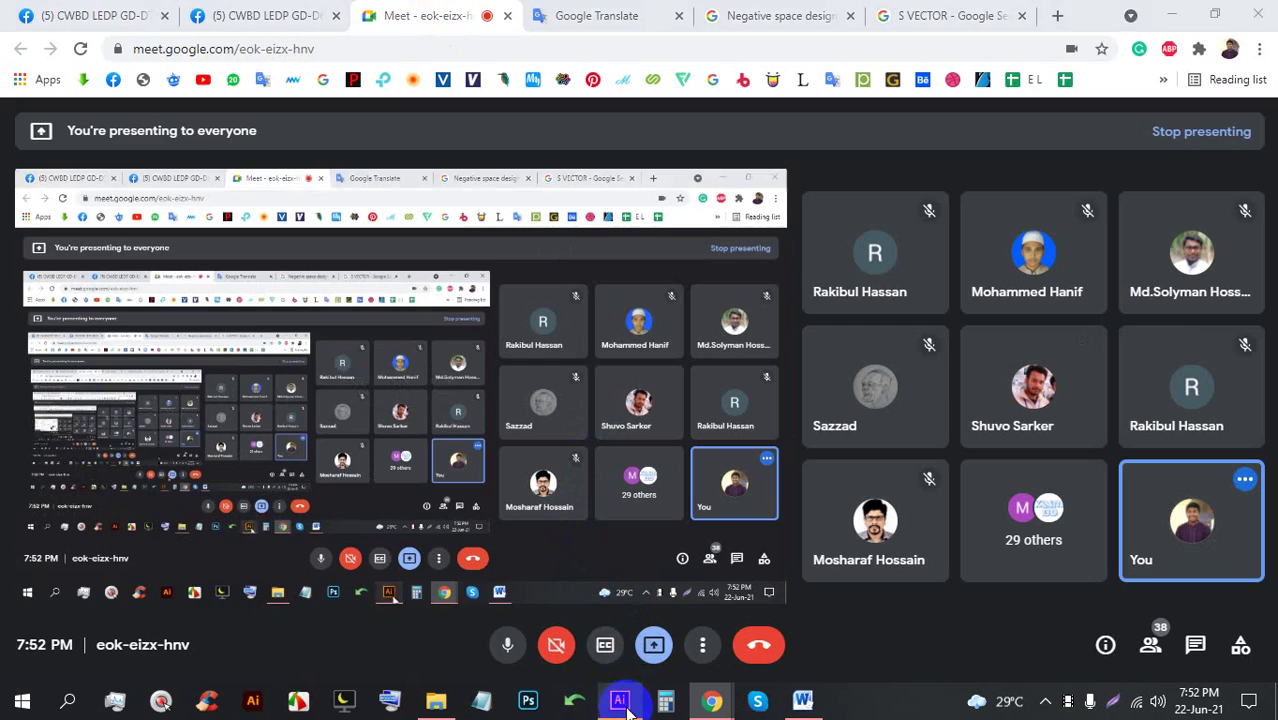
left_click(619, 701)
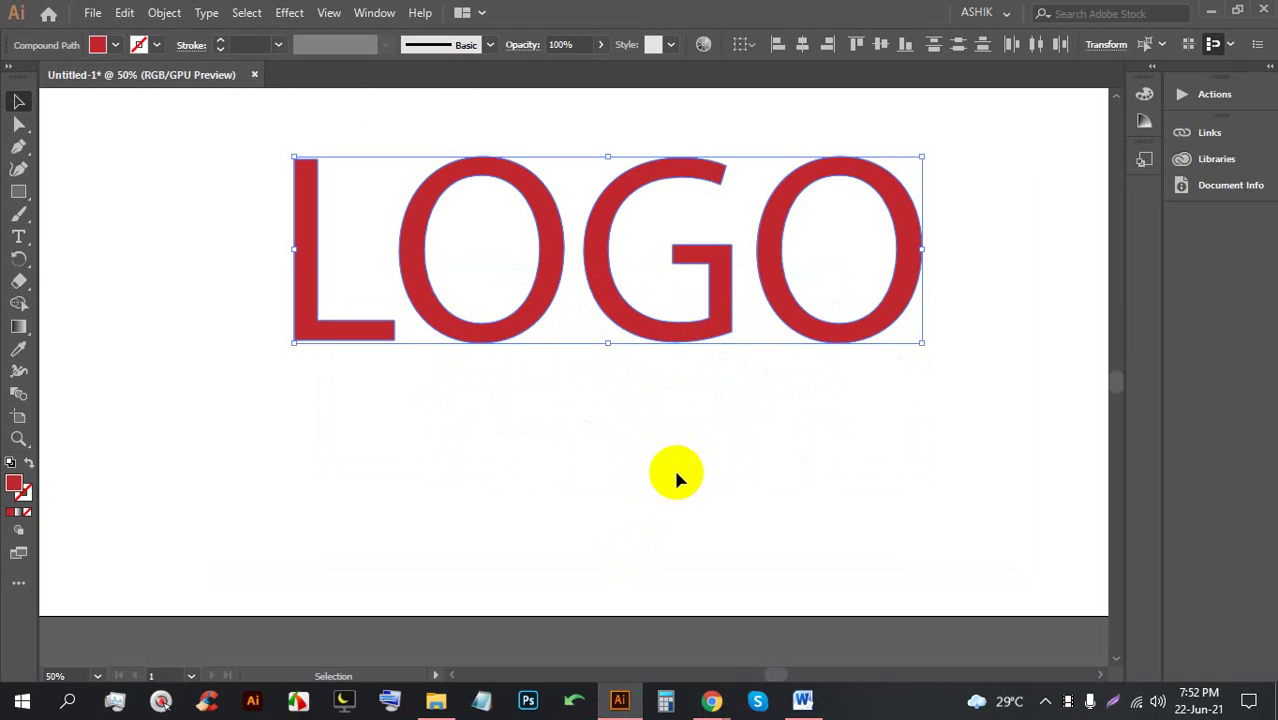
left_click(711, 701)
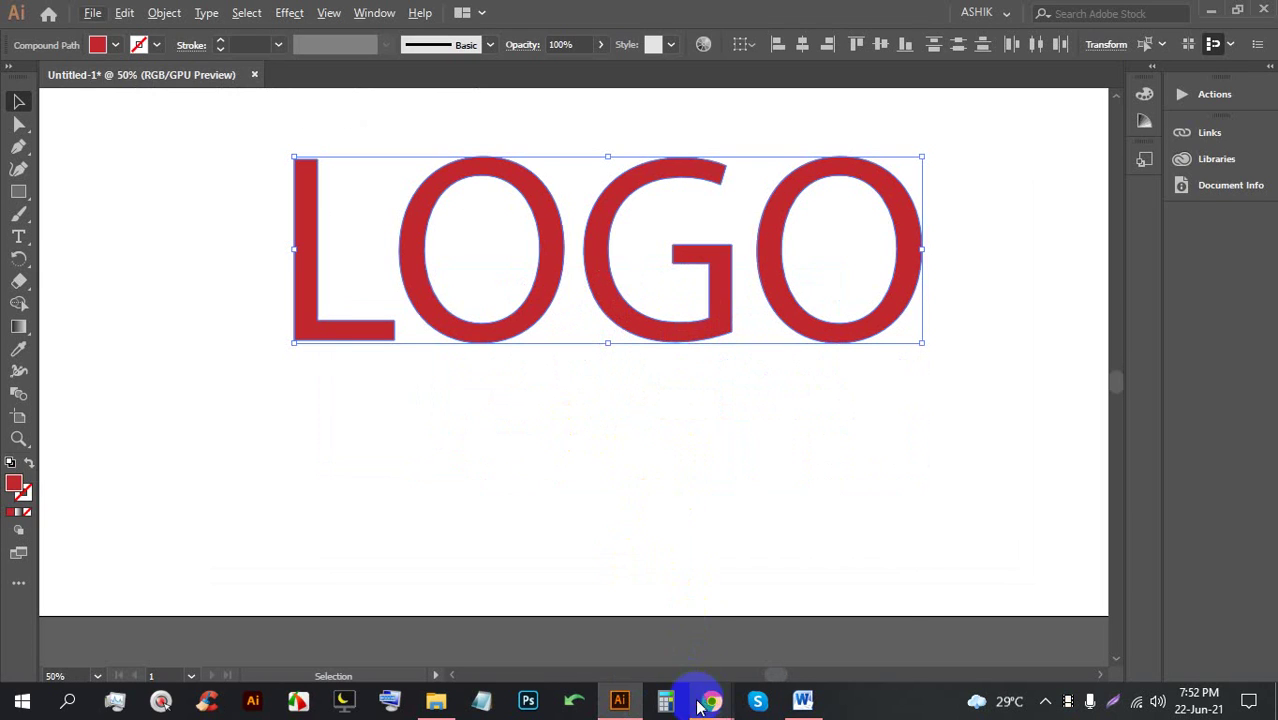
left_click(610, 615)
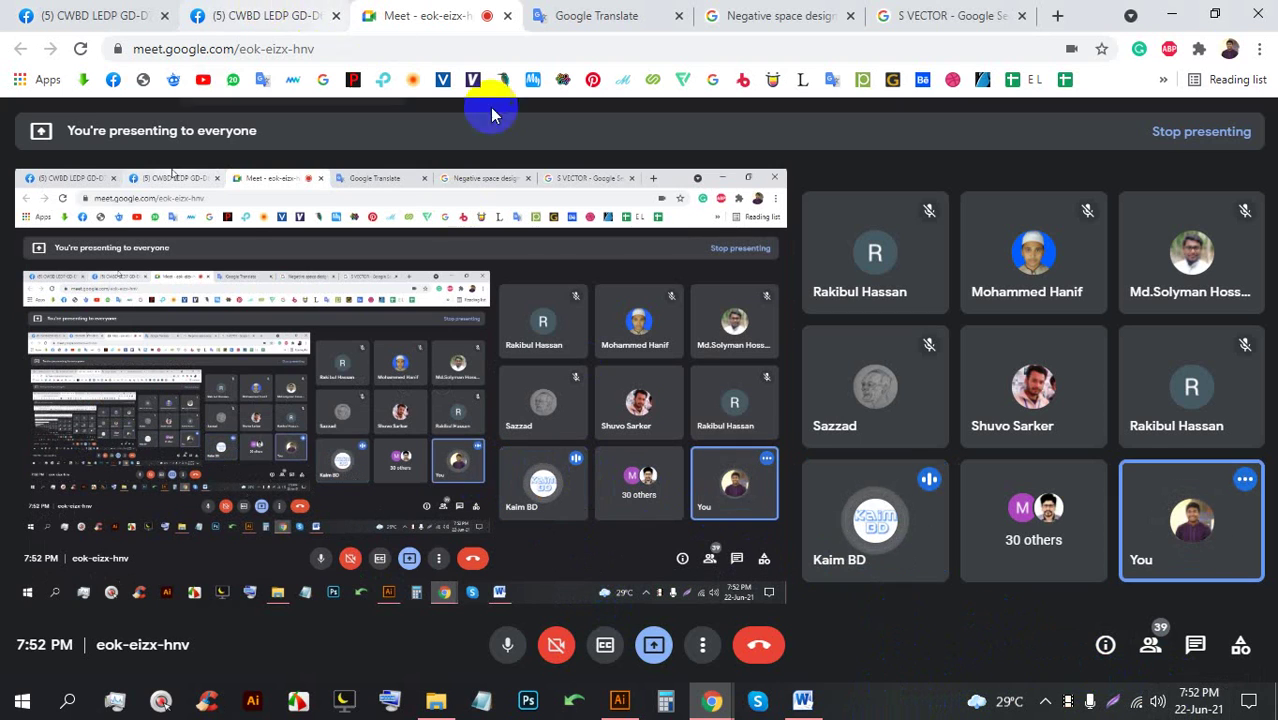
left_click(253, 15)
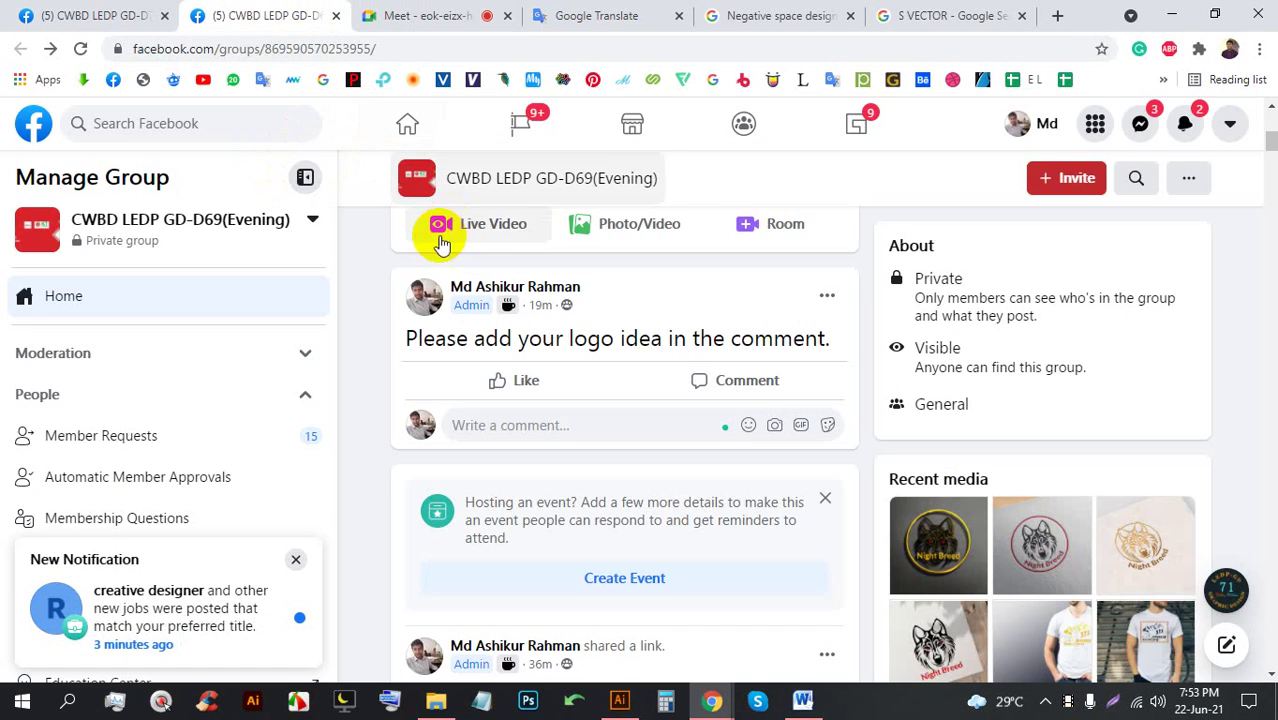
left_click(405, 15)
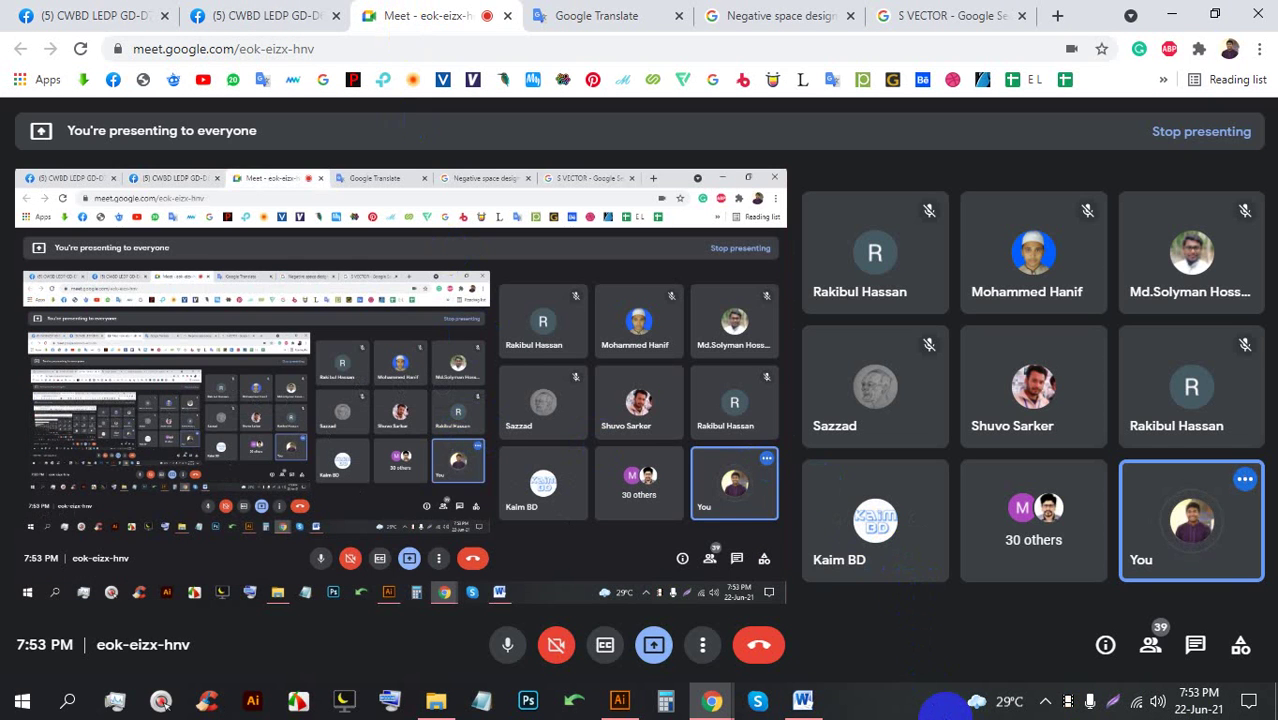
mouse_move(615, 703)
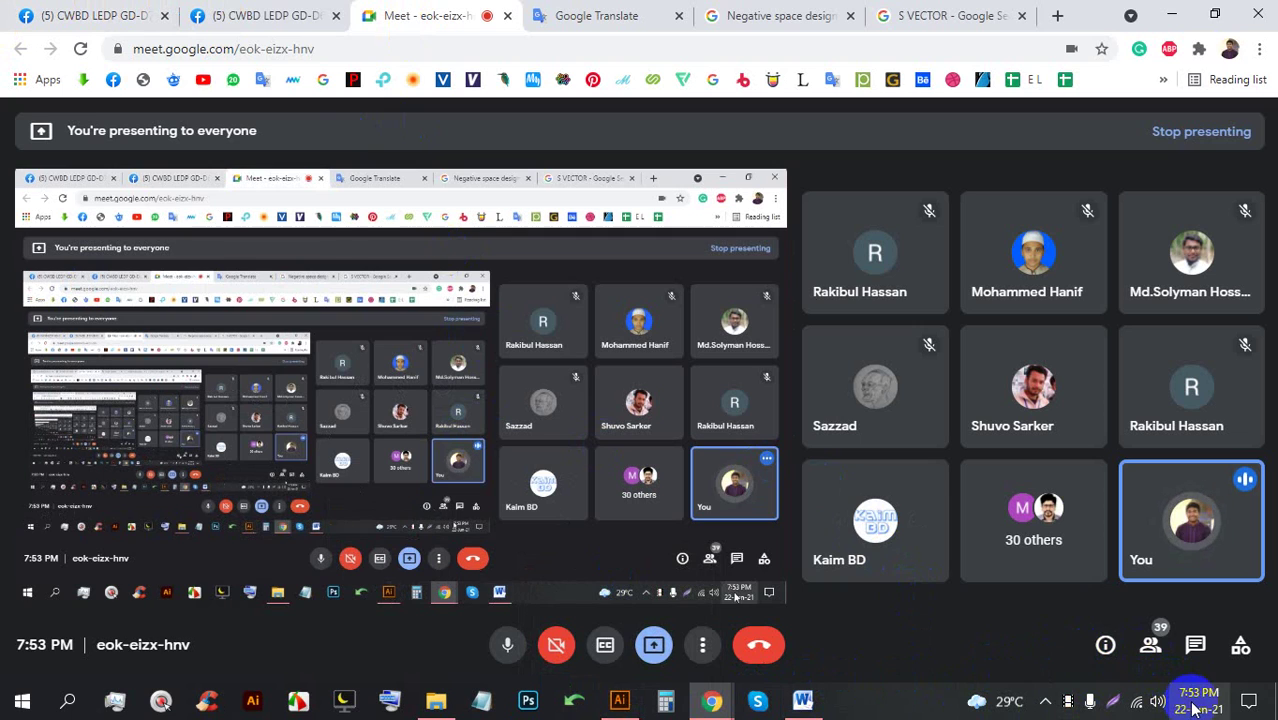
left_click(893, 705)
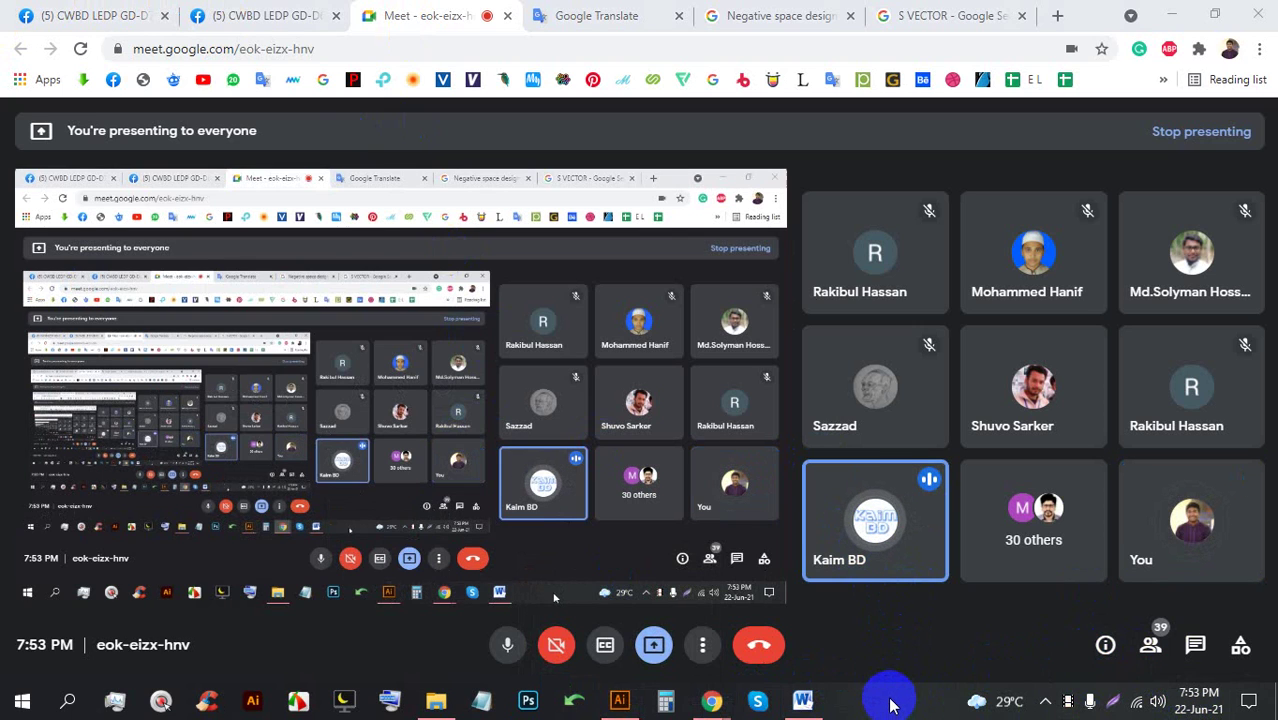
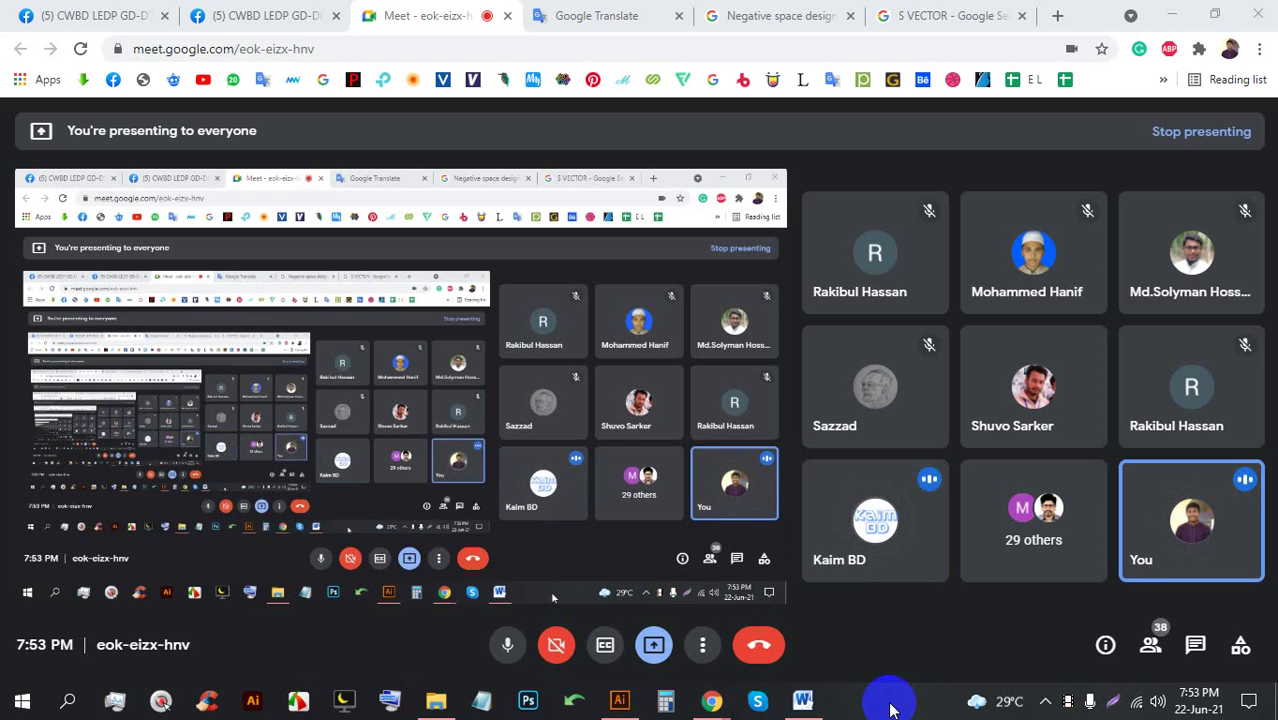
Switch to Illustrator and release the compound paths of both letter Os in LOGO
left_click(620, 700)
scroll(617, 478, "down", 1)
scroll(585, 260, "up", 1)
mouse_move(577, 293)
left_mouse_down()
mouse_move(570, 285)
mouse_move(592, 289)
mouse_move(576, 281)
left_mouse_up()
left_click(614, 597)
left_click(449, 408)
right_click(474, 436)
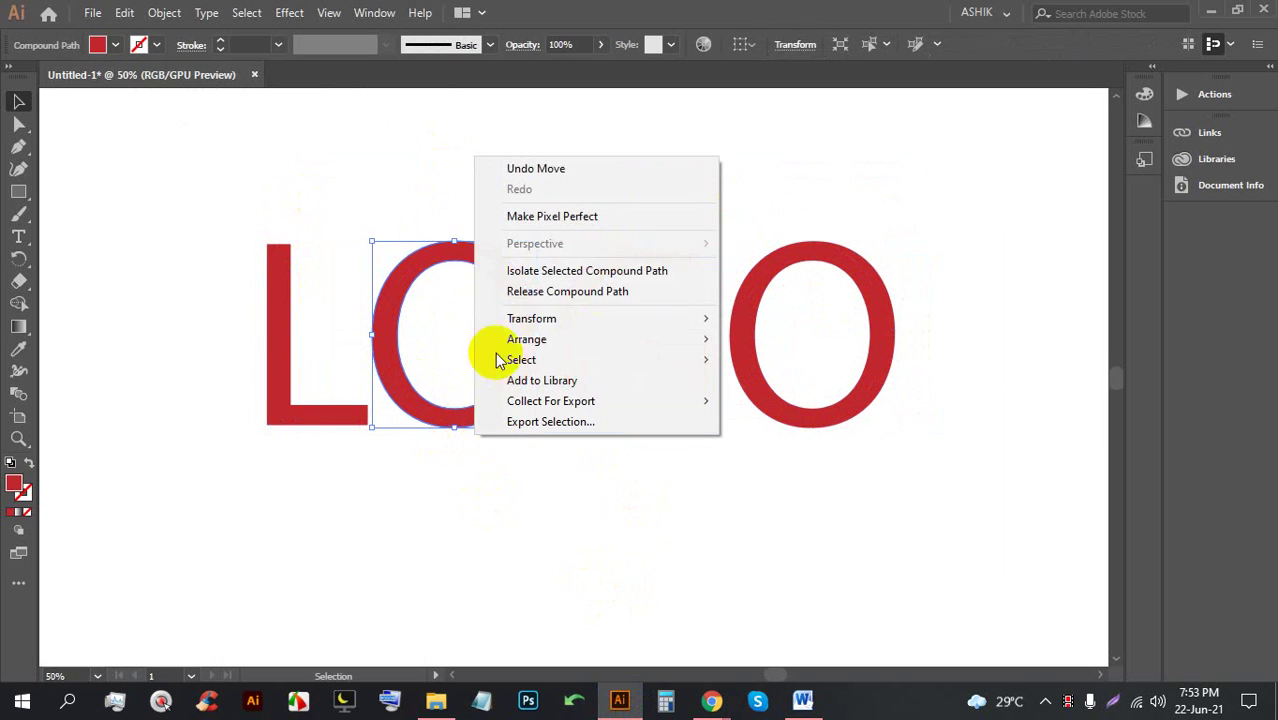
left_click(572, 298)
left_click(599, 560)
right_click(832, 408)
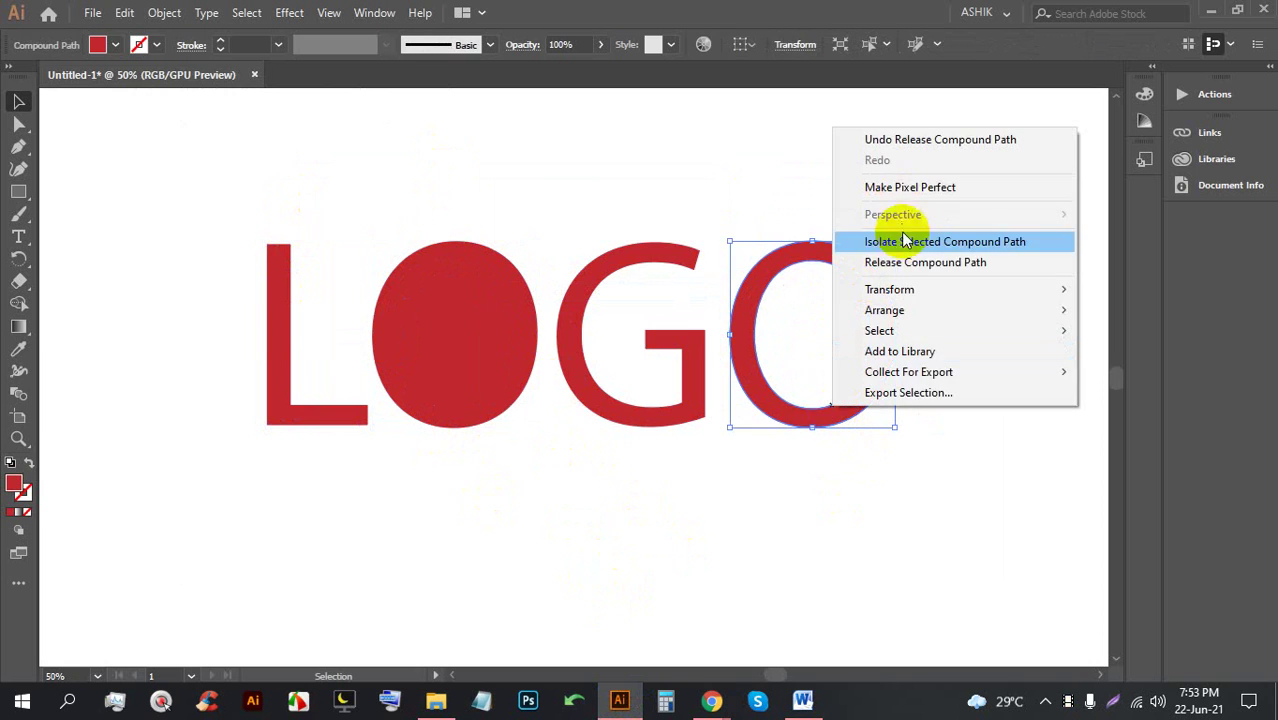
left_click(912, 262)
left_click(938, 489)
Try several fill colours on the inner oval of the last O and settle on light blue
left_click(810, 385)
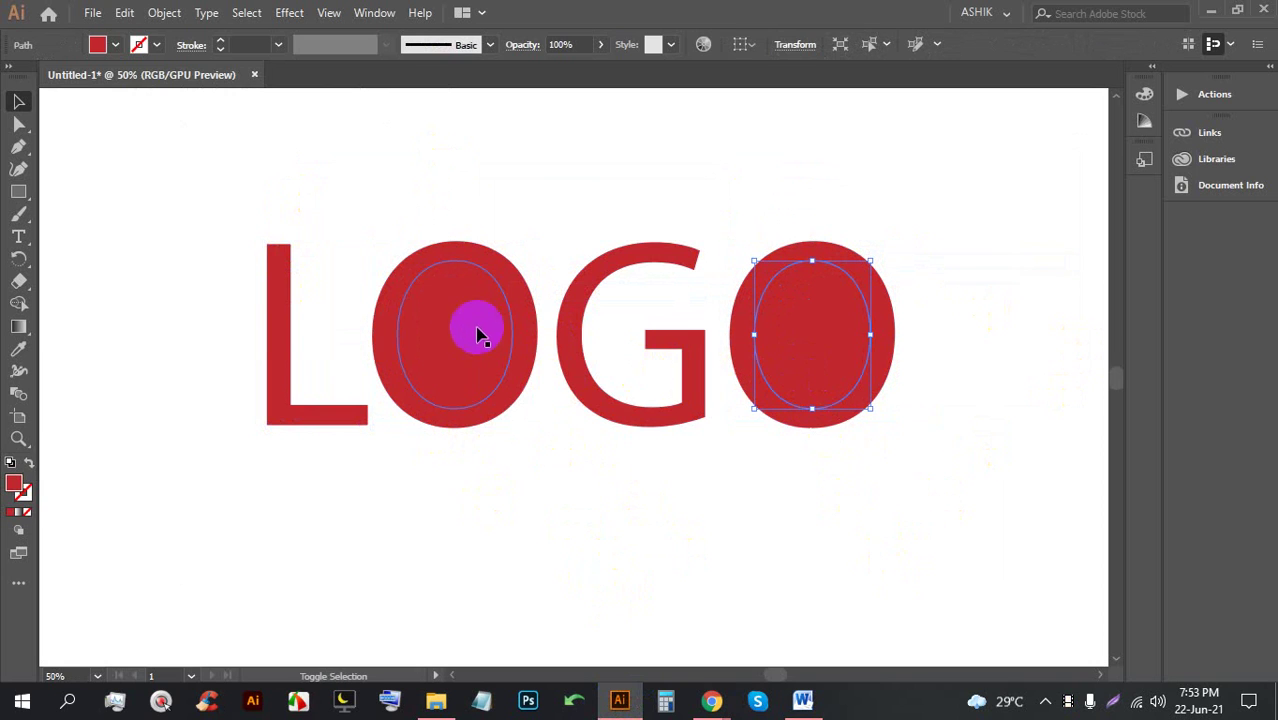
left_click(122, 47)
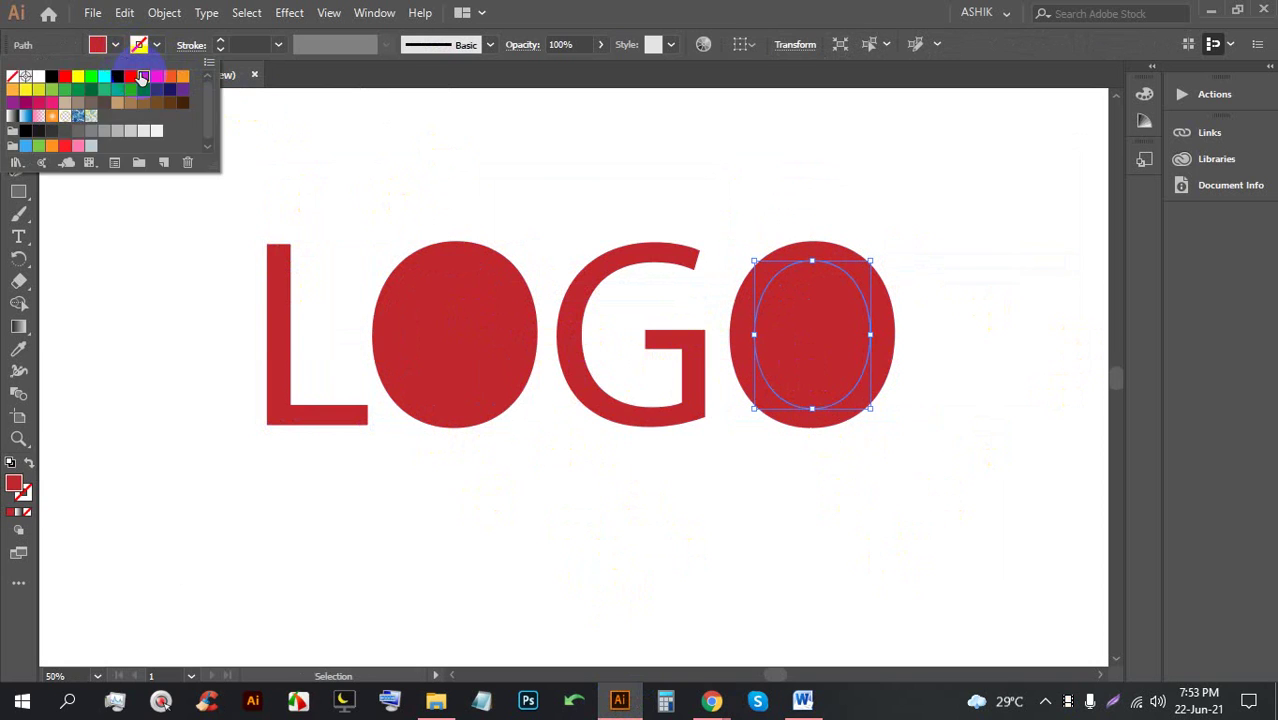
left_click(139, 82)
left_click(941, 506)
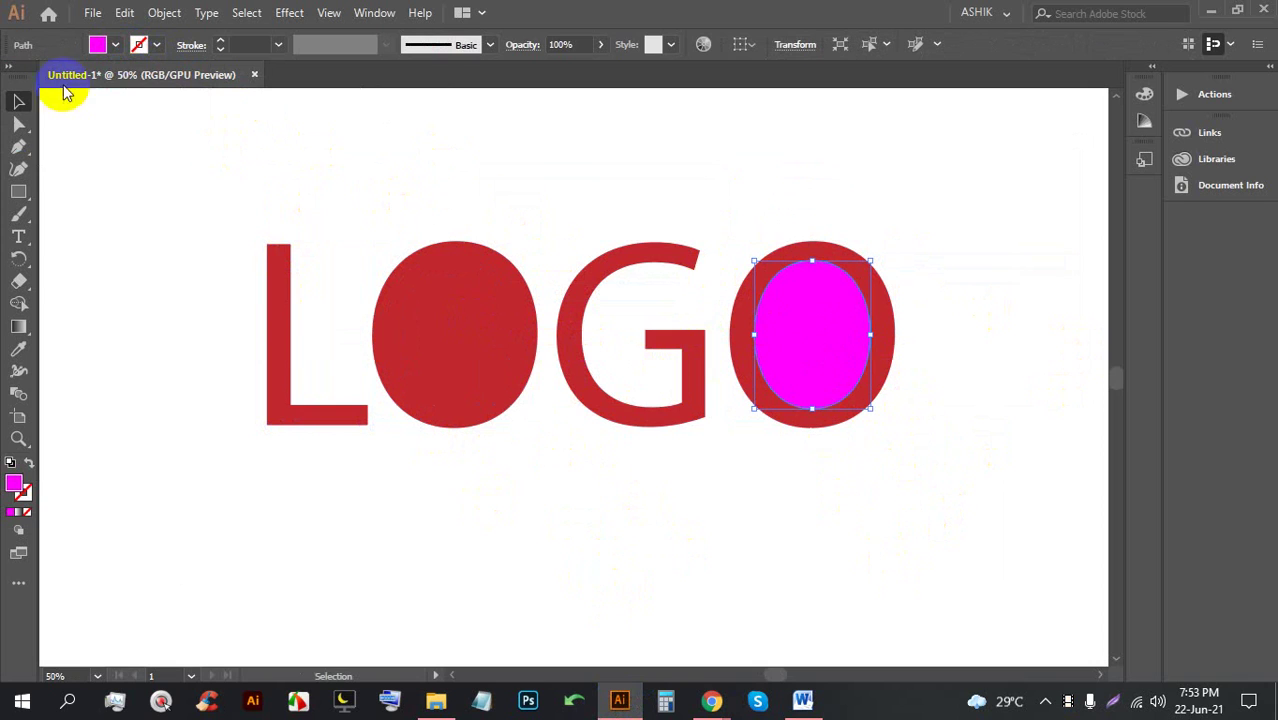
left_click(116, 45)
left_click(157, 77)
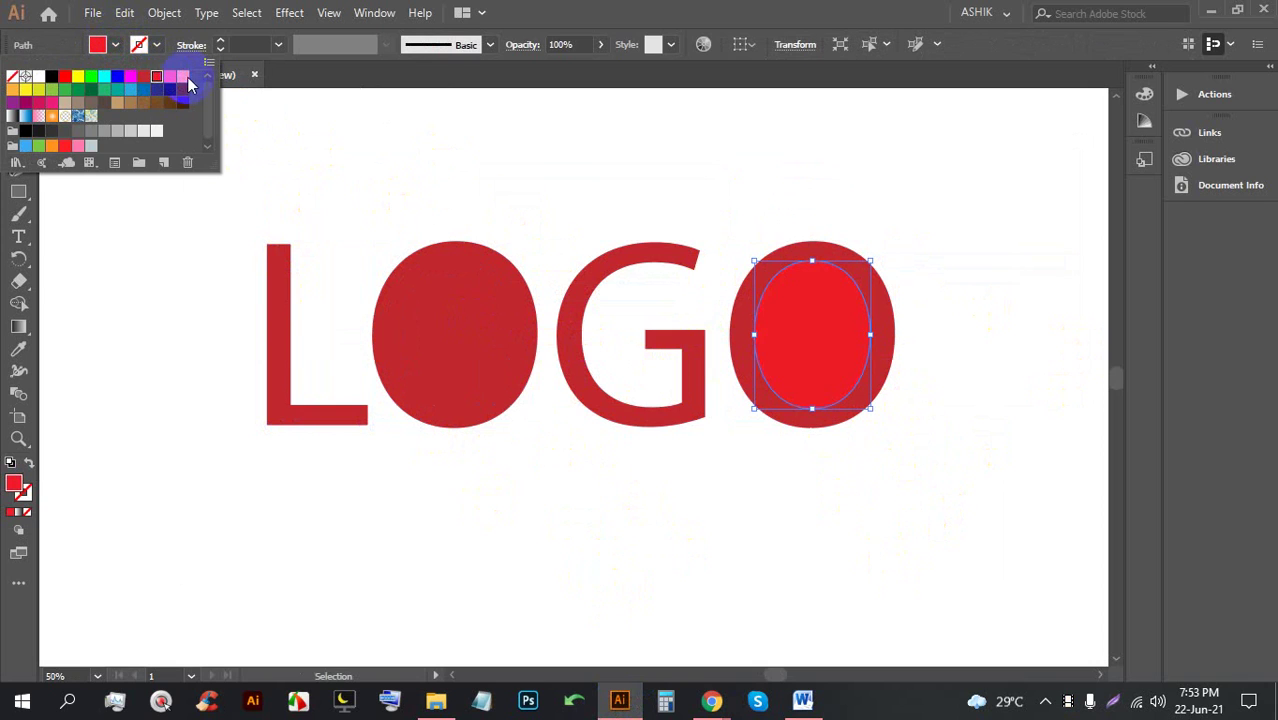
left_click(185, 77)
left_click(142, 89)
left_click(103, 77)
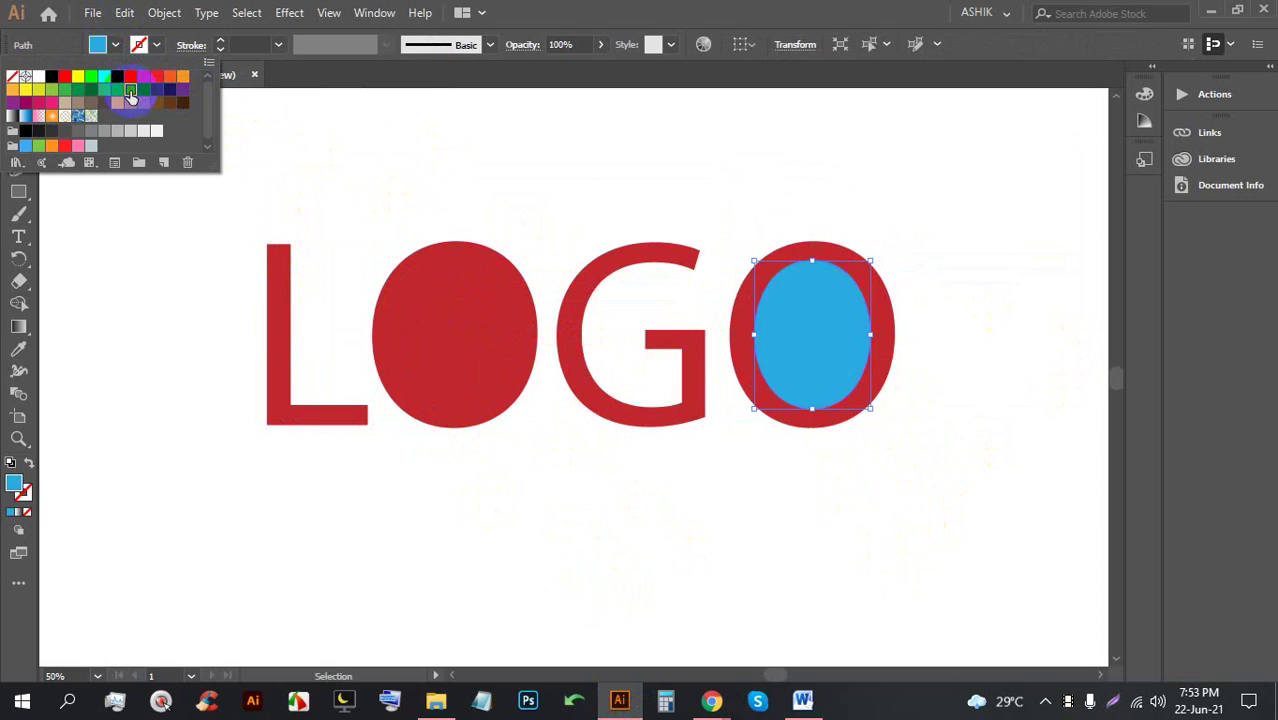
key("Escape")
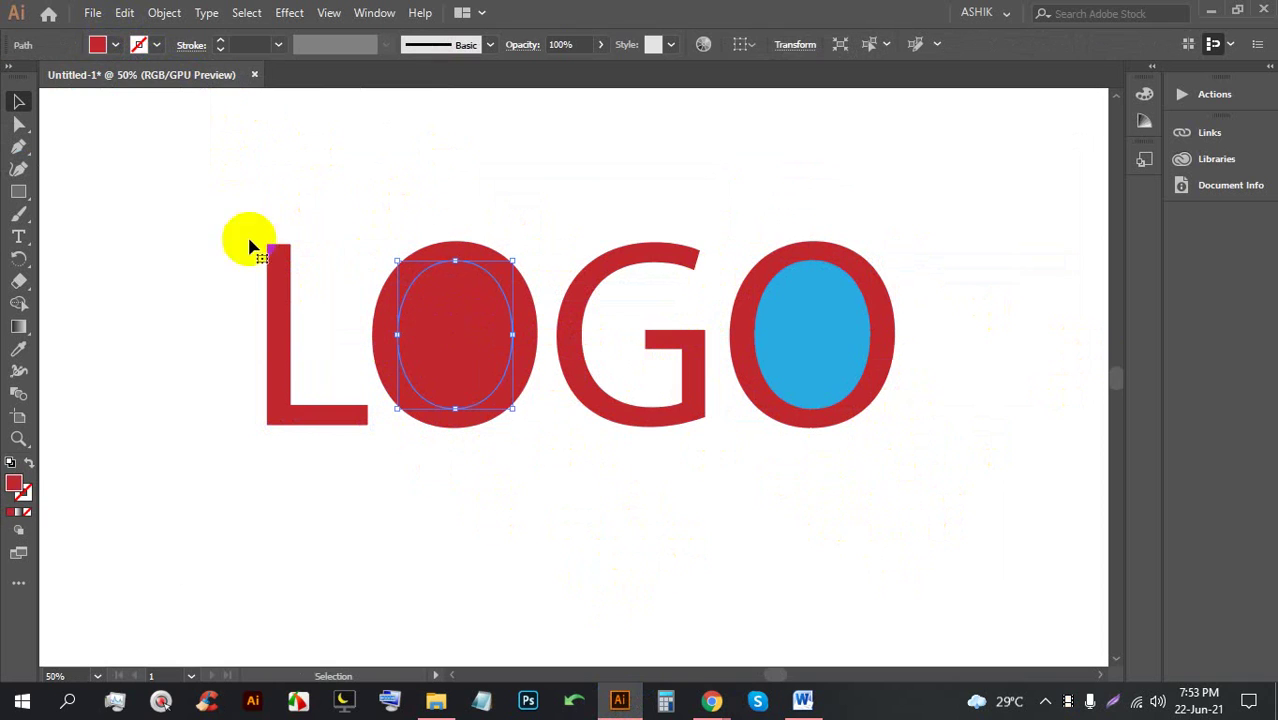
Fill the inner oval of the first O with yellow and deselect it
left_click(117, 45)
left_click(84, 89)
left_click(476, 522)
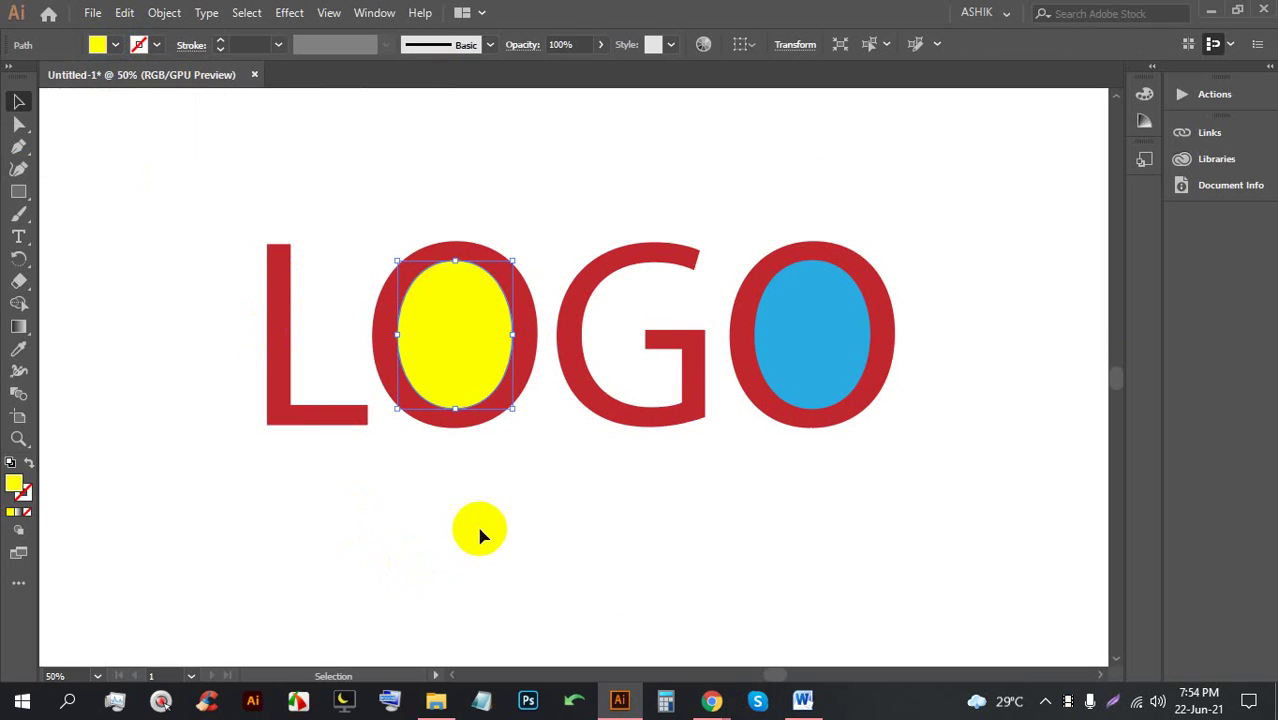
left_click(476, 522)
scroll(215, 220, "up", 2)
scroll(420, 320, "down", 2)
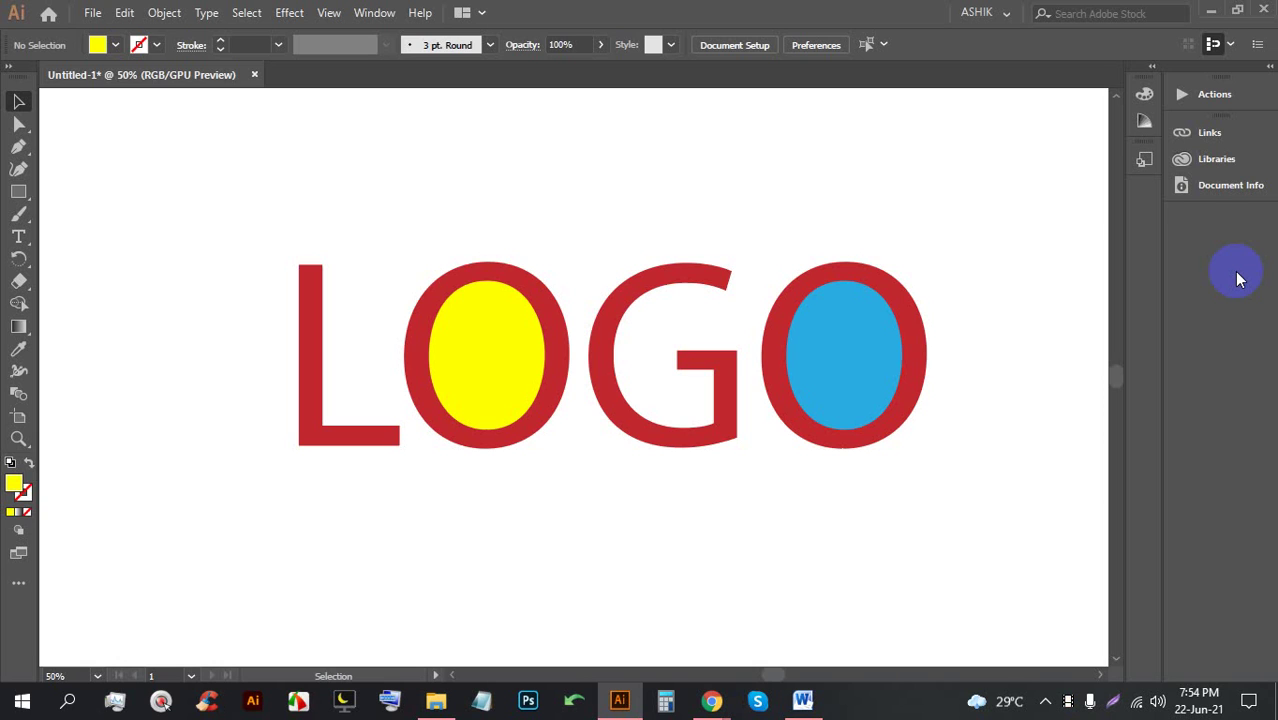
Capture a 910x374 screen area around the LOGO lettering and handwrite red pen notes inside the yellow and blue ovals
key("Print")
left_click_drag(1037, 521, 185, 171)
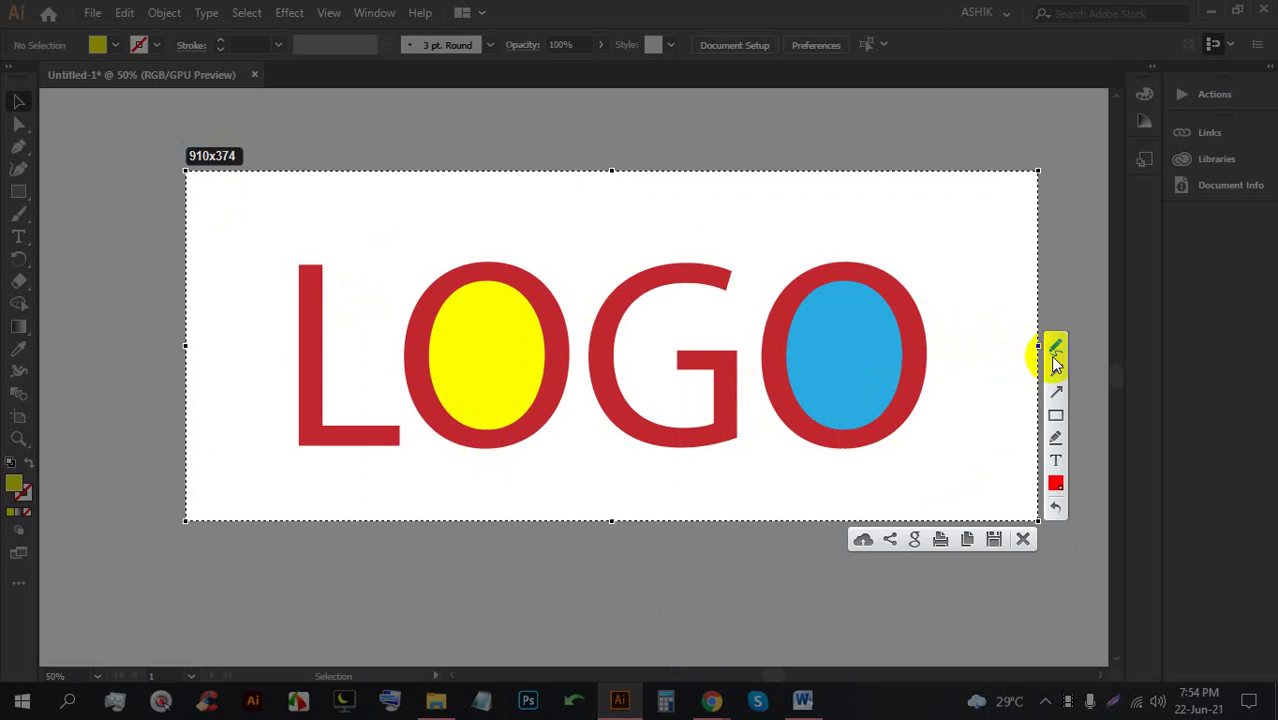
left_click(1054, 350)
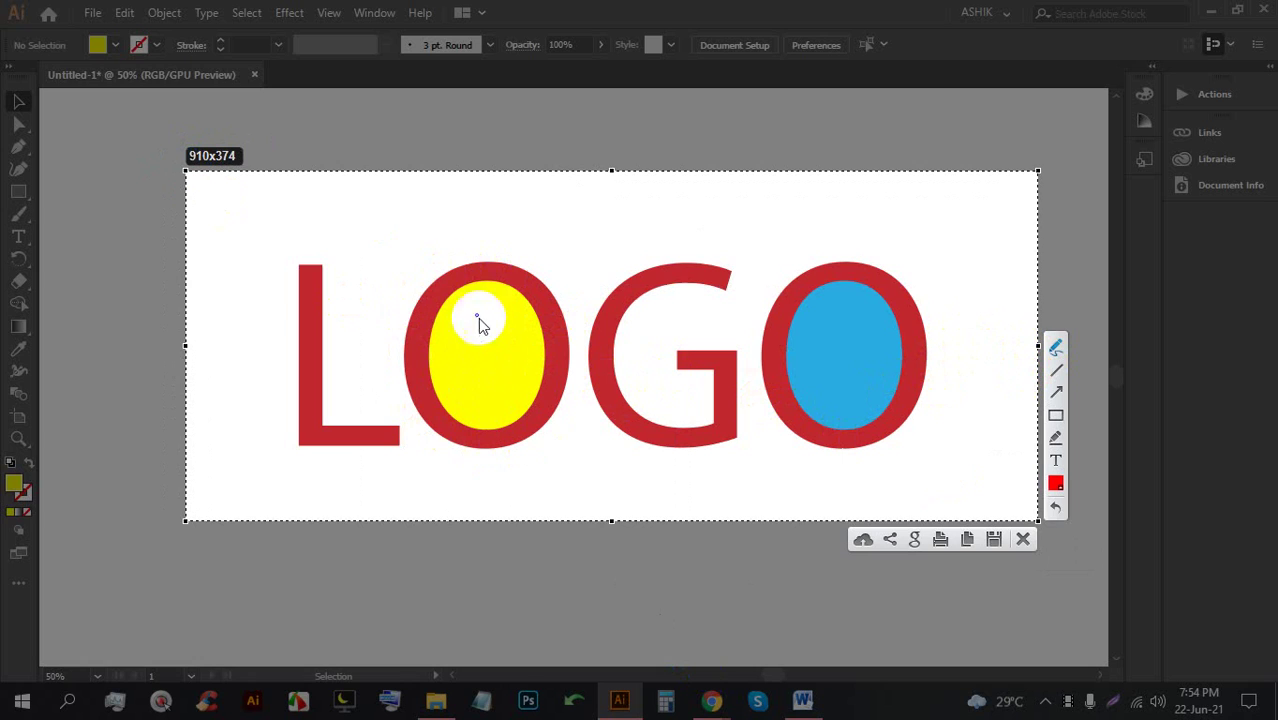
mouse_move(465, 338)
left_mouse_down()
mouse_move(457, 320)
mouse_move(471, 306)
mouse_move(491, 343)
mouse_move(507, 338)
left_mouse_up()
mouse_move(830, 332)
left_mouse_down()
mouse_move(820, 338)
mouse_move(870, 328)
left_mouse_up()
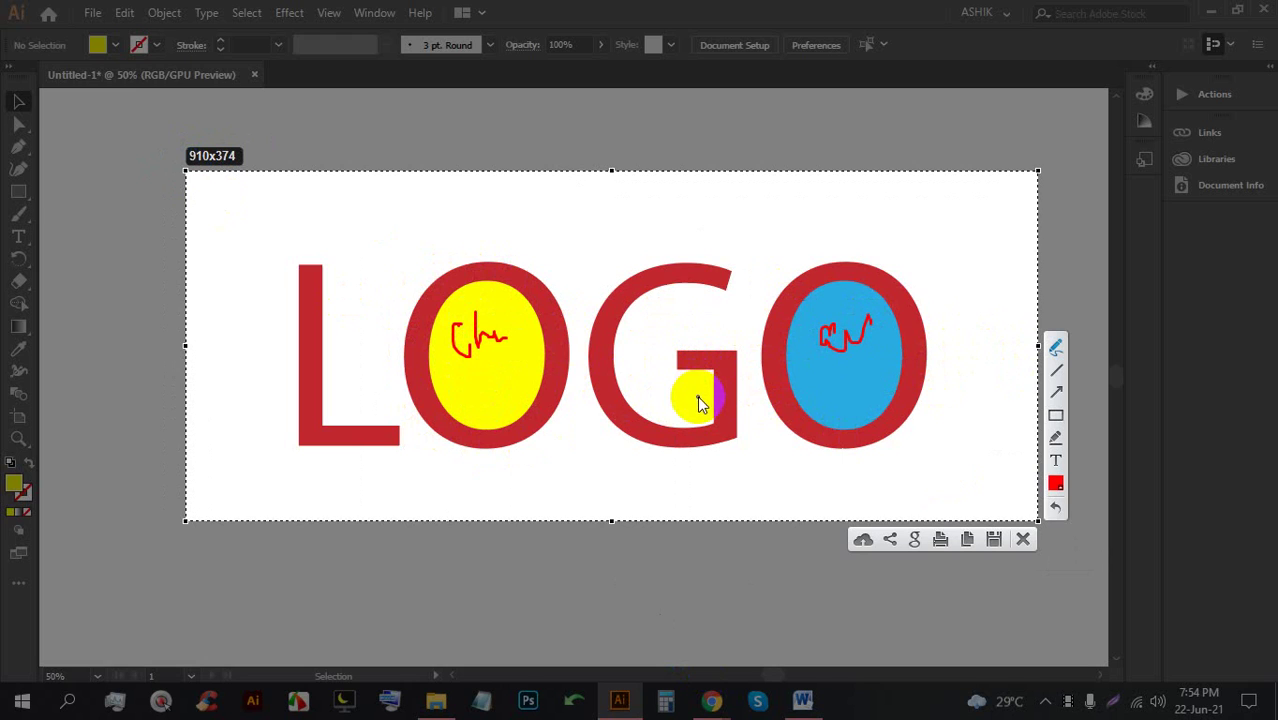
Sketch freehand pen strokes over the captured LOGO letters and clear the annotations
mouse_move(708, 404)
left_mouse_down()
mouse_move(664, 387)
mouse_move(658, 345)
mouse_move(735, 309)
mouse_move(743, 261)
mouse_move(729, 243)
mouse_move(638, 238)
left_mouse_up()
mouse_move(353, 404)
left_mouse_down()
mouse_move(356, 246)
mouse_move(328, 200)
left_mouse_up()
mouse_move(413, 440)
left_mouse_down()
mouse_move(562, 518)
mouse_move(675, 475)
mouse_move(860, 488)
left_mouse_up()
mouse_move(867, 294)
left_mouse_down()
mouse_move(813, 393)
mouse_move(836, 394)
mouse_move(853, 335)
left_mouse_up()
mouse_move(953, 287)
left_mouse_down()
mouse_move(942, 288)
mouse_move(1150, 295)
left_mouse_up()
mouse_move(488, 335)
left_mouse_down()
mouse_move(476, 365)
mouse_move(518, 343)
mouse_move(522, 297)
mouse_move(601, 198)
left_mouse_up()
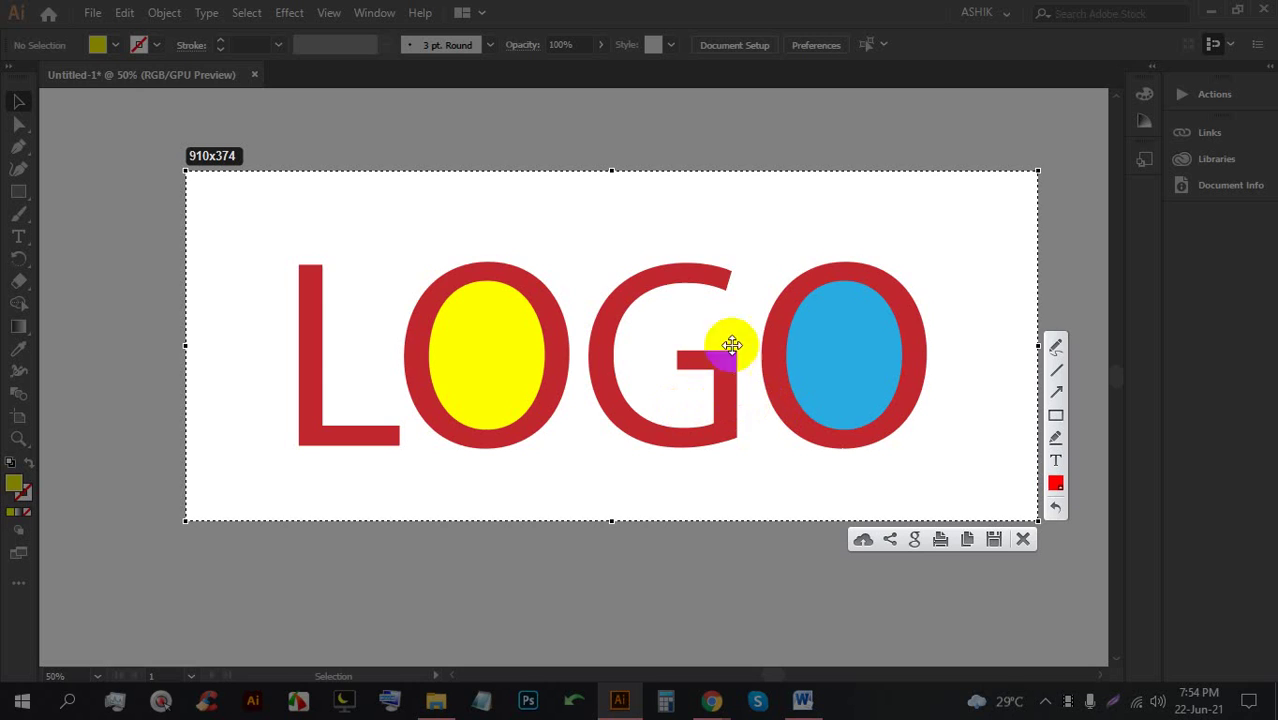
Draw red check marks and circles over both coloured Os in the capture, and close it without saving
left_click(1054, 350)
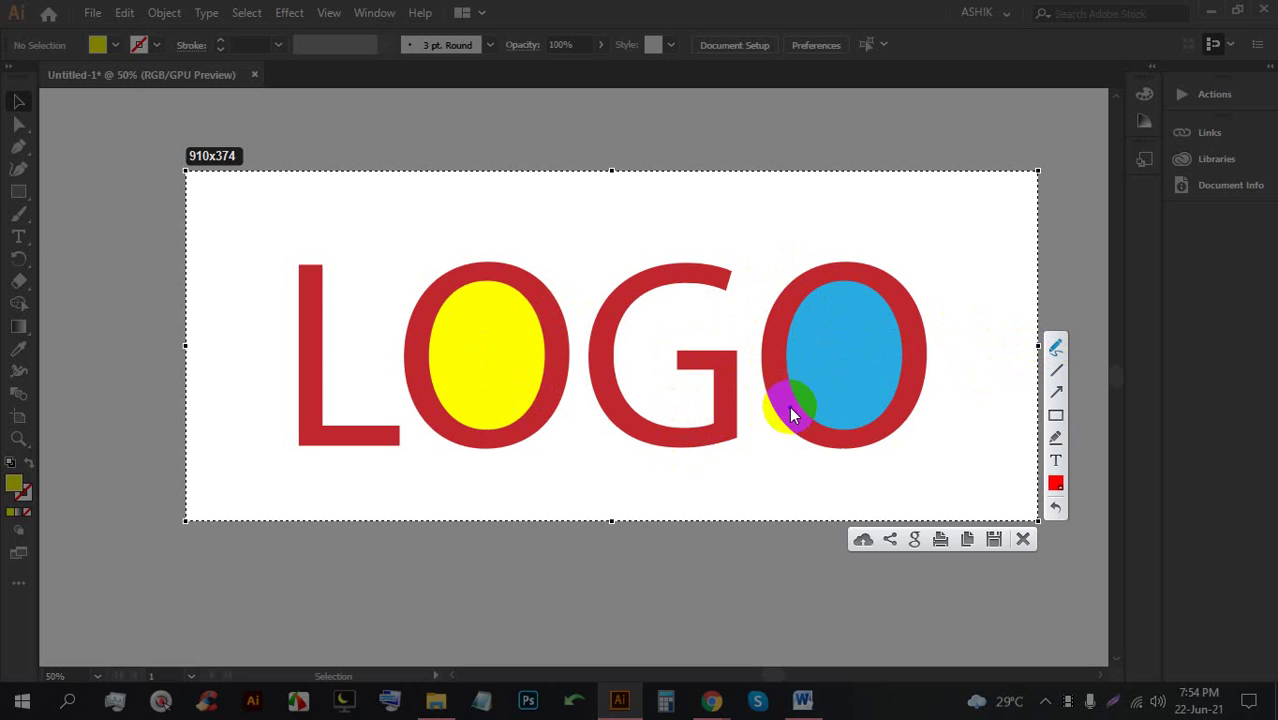
mouse_move(462, 322)
left_mouse_down()
mouse_move(475, 366)
mouse_move(549, 251)
left_mouse_up()
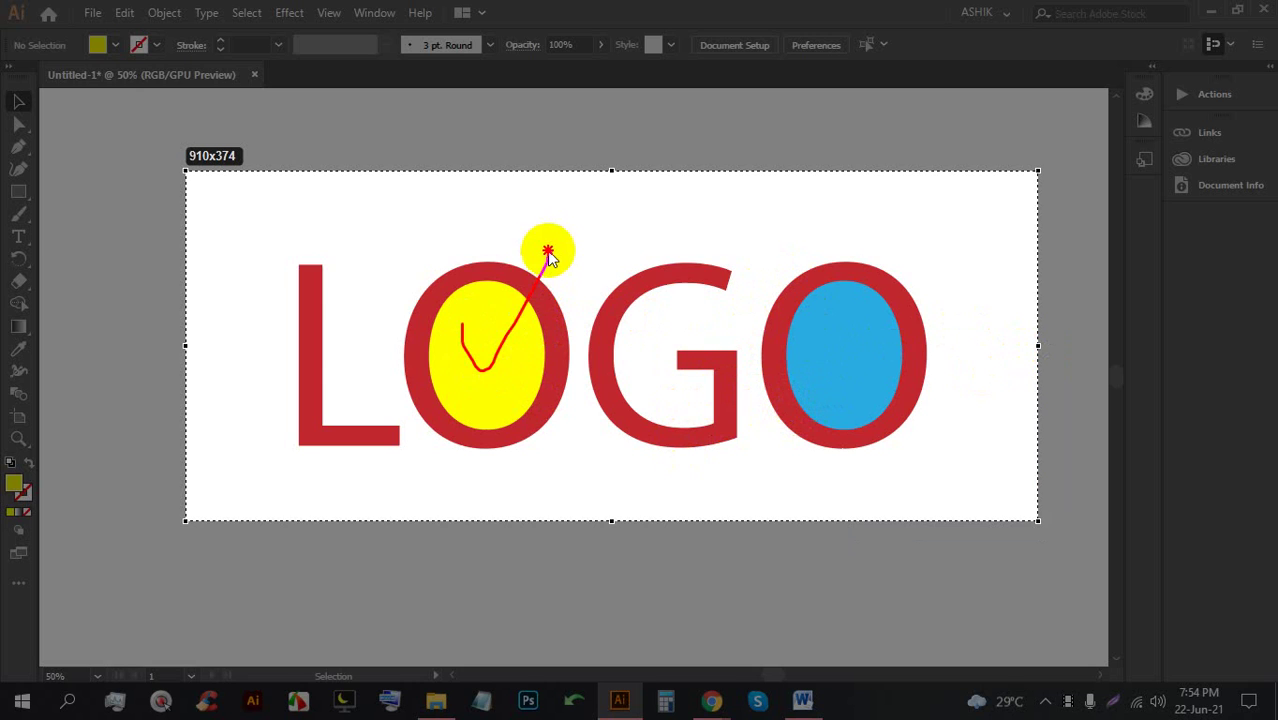
mouse_move(812, 318)
left_mouse_down()
mouse_move(908, 285)
mouse_move(1003, 217)
left_mouse_up()
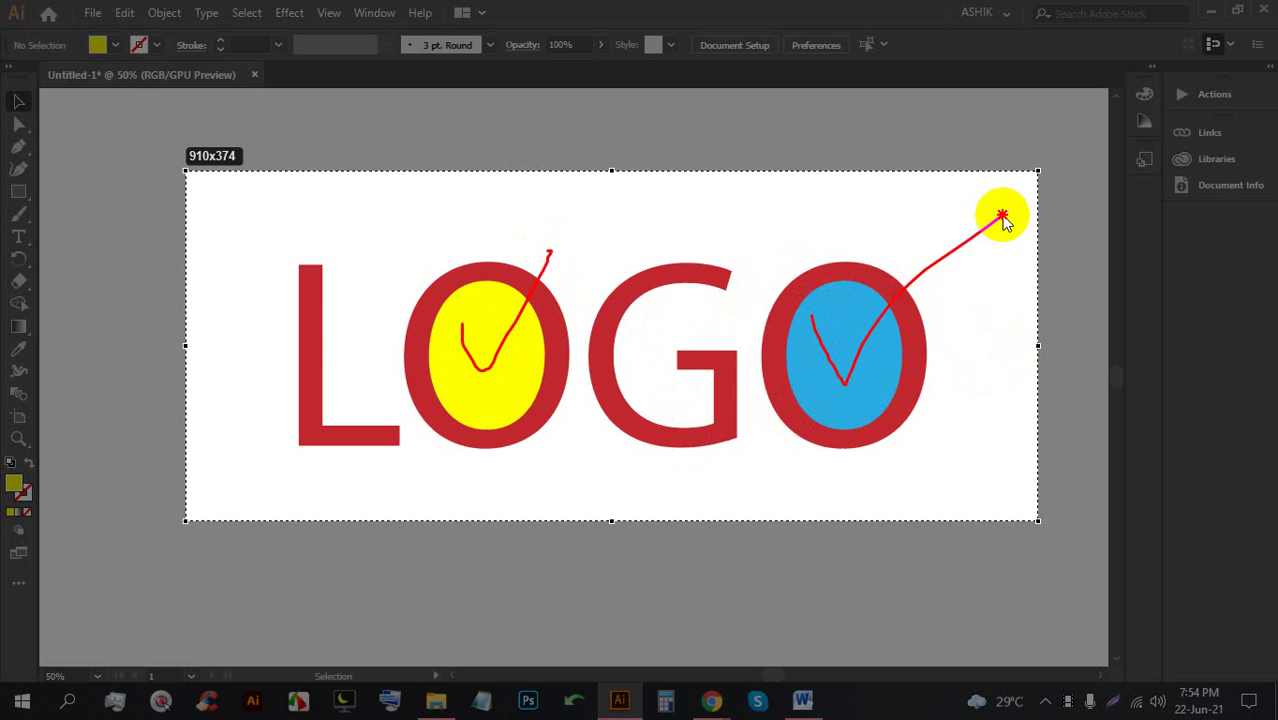
mouse_move(833, 323)
left_mouse_down()
mouse_move(937, 253)
mouse_move(978, 215)
left_mouse_up()
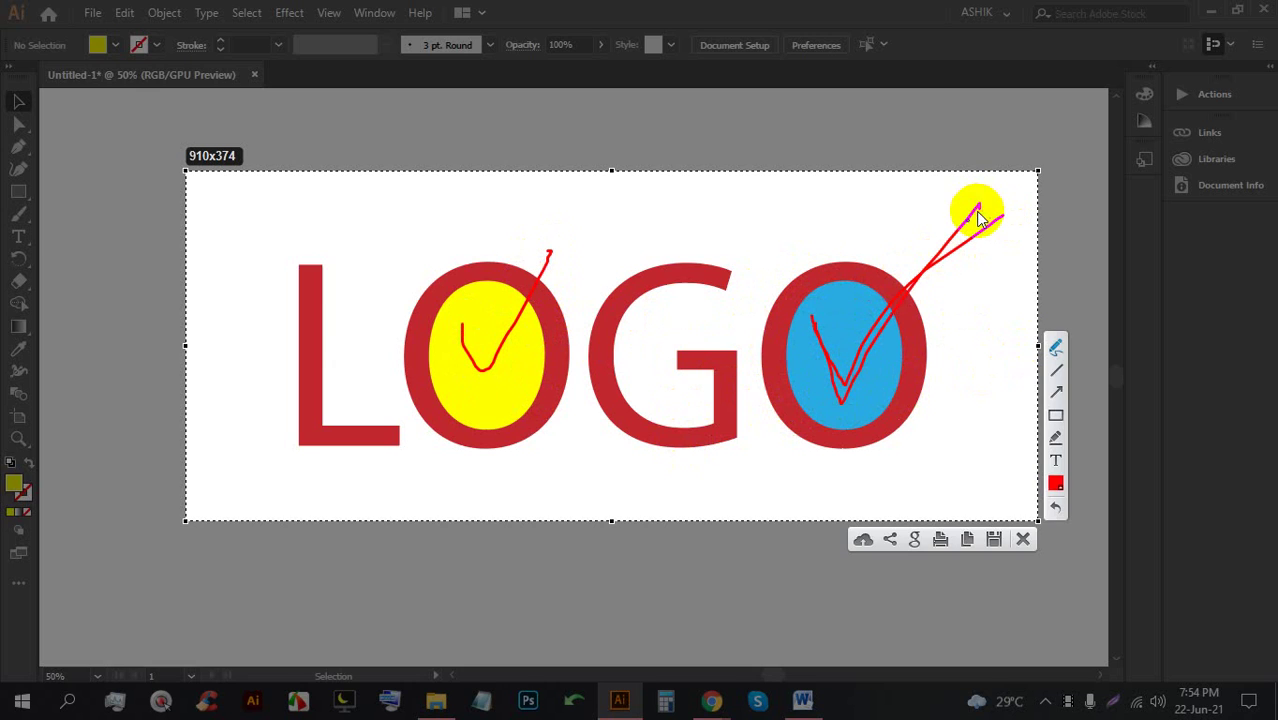
mouse_move(432, 322)
left_mouse_down()
mouse_move(491, 391)
mouse_move(890, 34)
mouse_move(884, 4)
left_mouse_up()
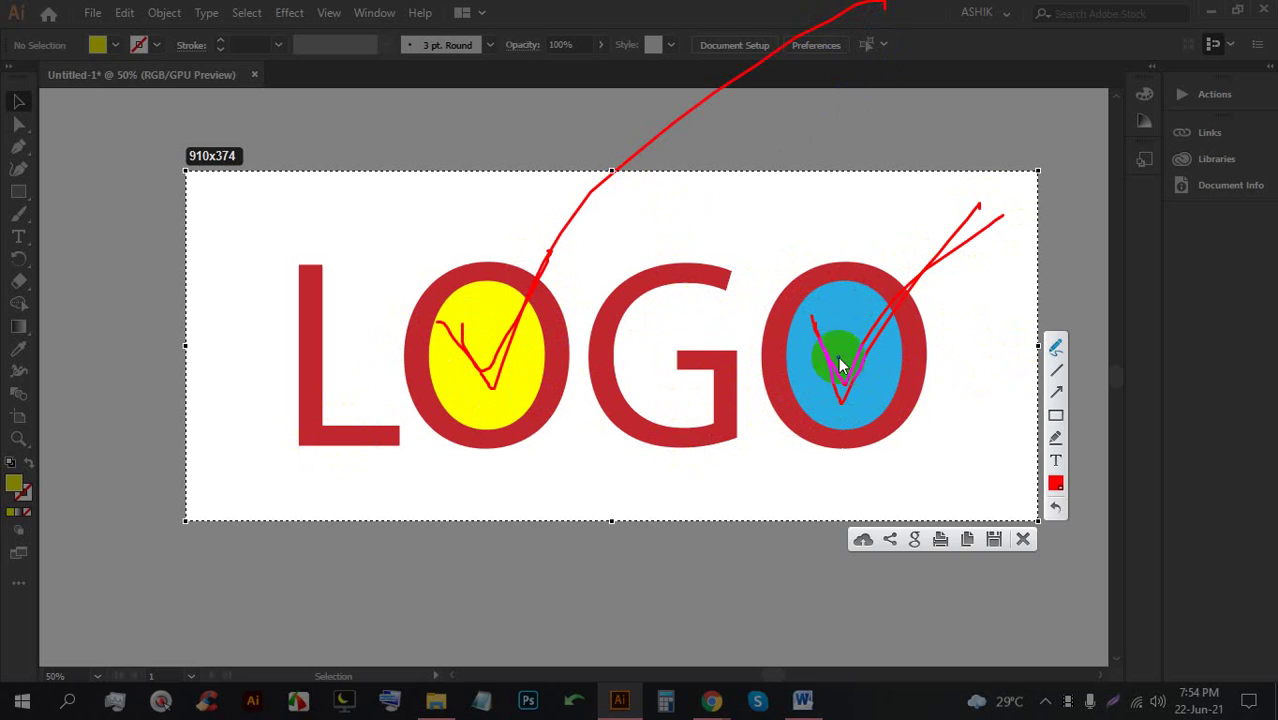
mouse_move(533, 242)
left_mouse_down()
mouse_move(461, 447)
mouse_move(515, 258)
mouse_move(550, 331)
mouse_move(495, 355)
left_mouse_up()
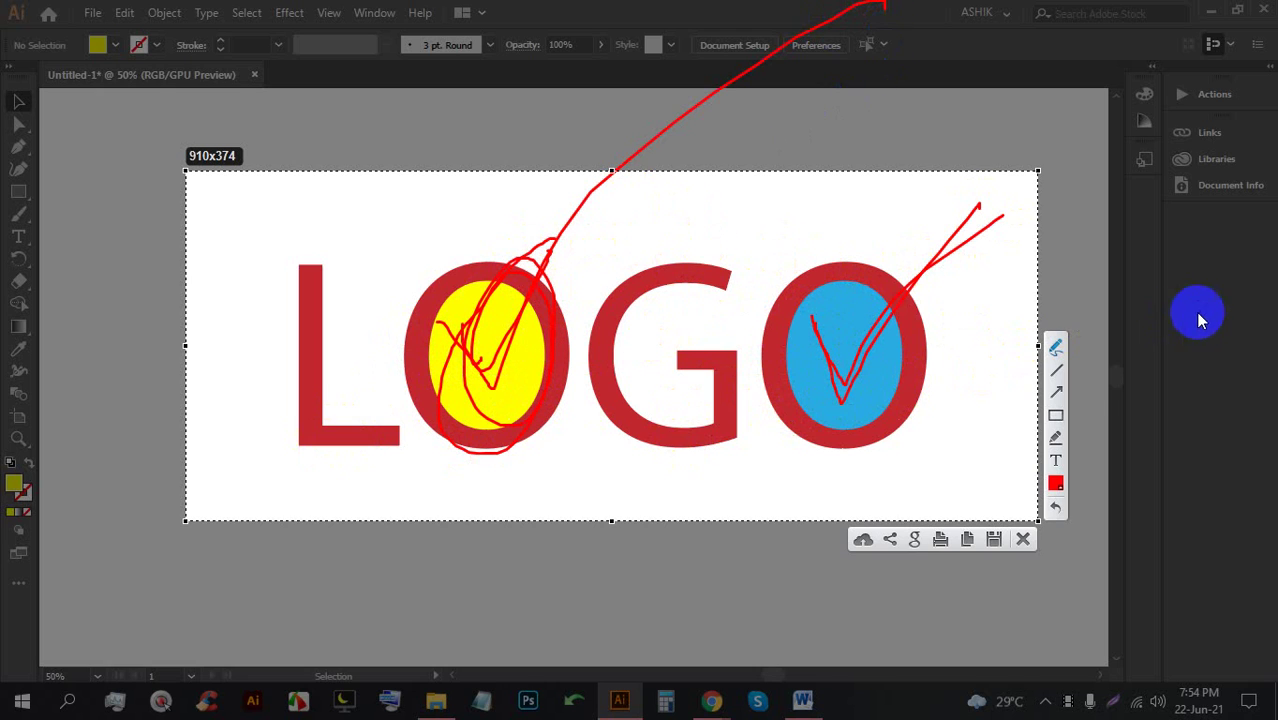
mouse_move(893, 306)
left_mouse_down()
mouse_move(787, 286)
mouse_move(956, 277)
mouse_move(790, 390)
left_mouse_up()
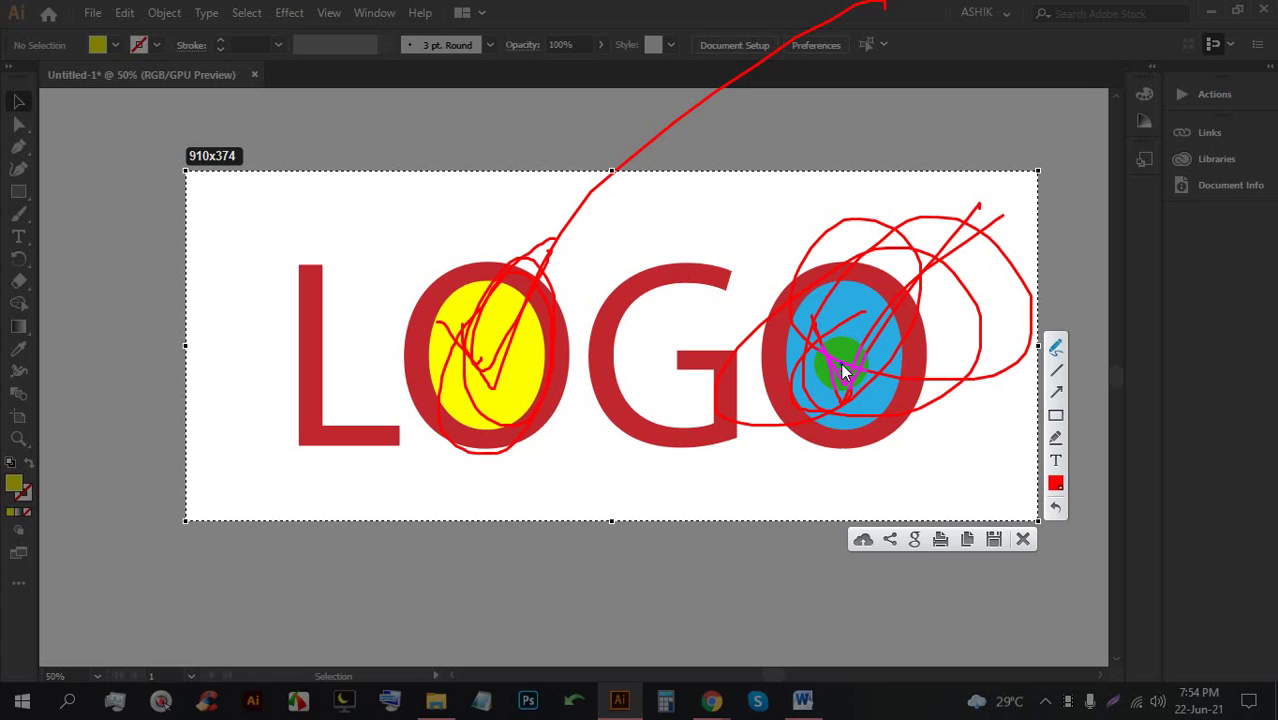
left_click(1020, 443)
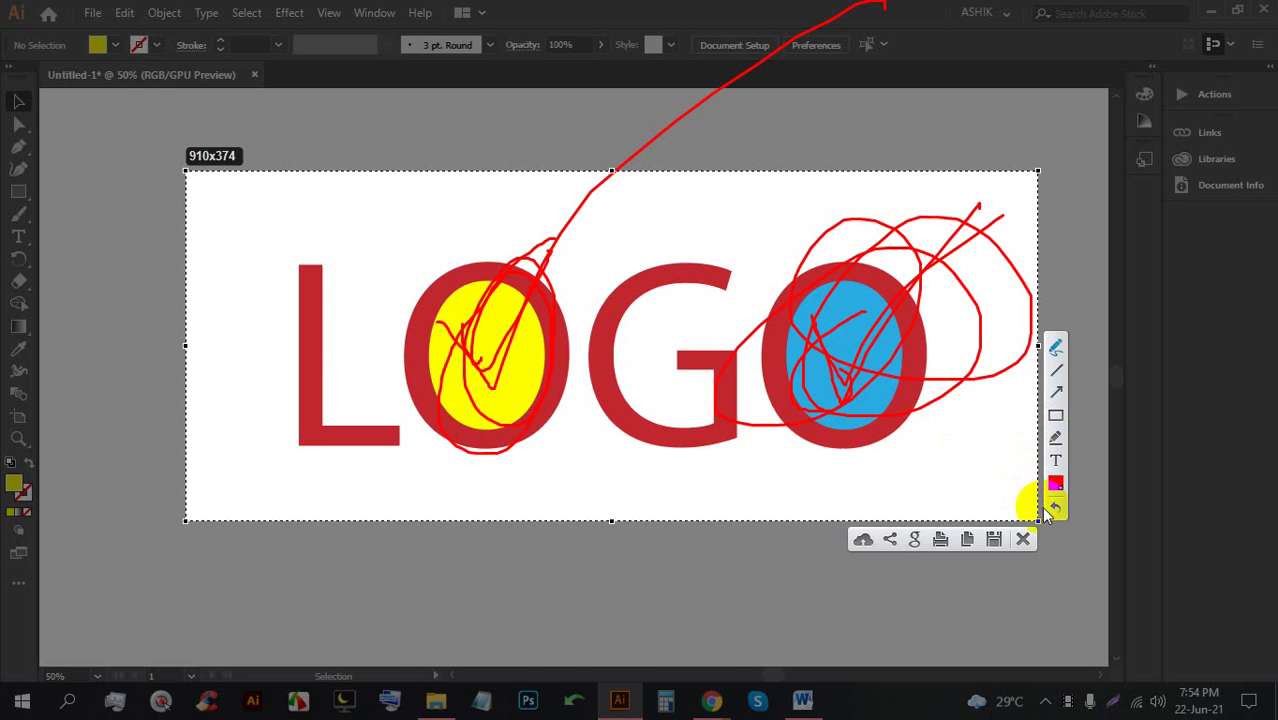
left_click(1021, 538)
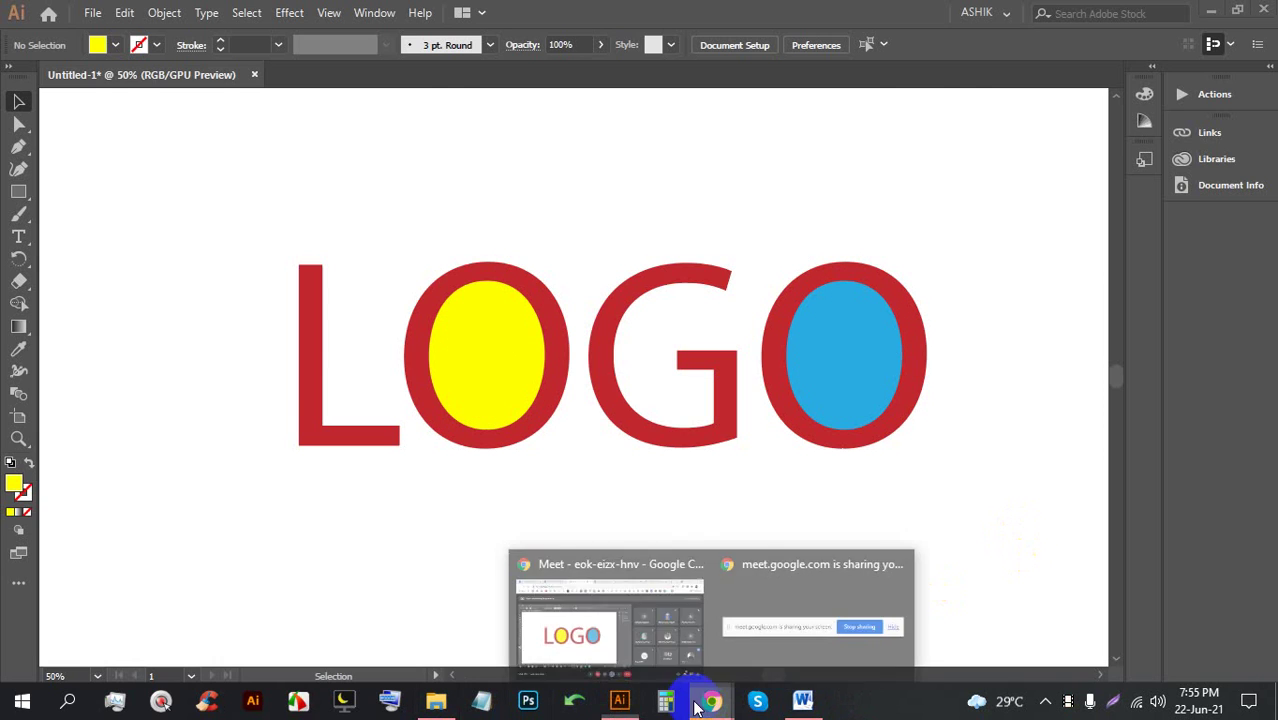
Switch to Chrome and open fiverr.com in a new tab
left_click(697, 707)
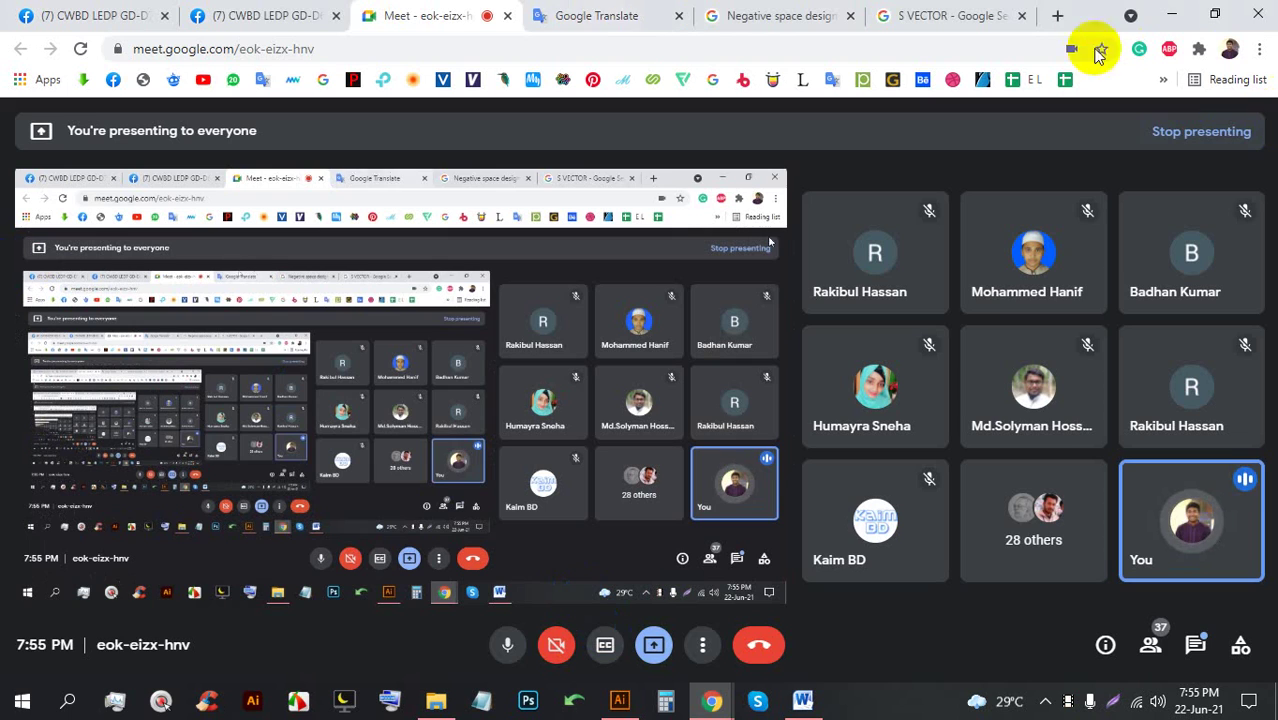
left_click(1055, 18)
type("fiverr.com")
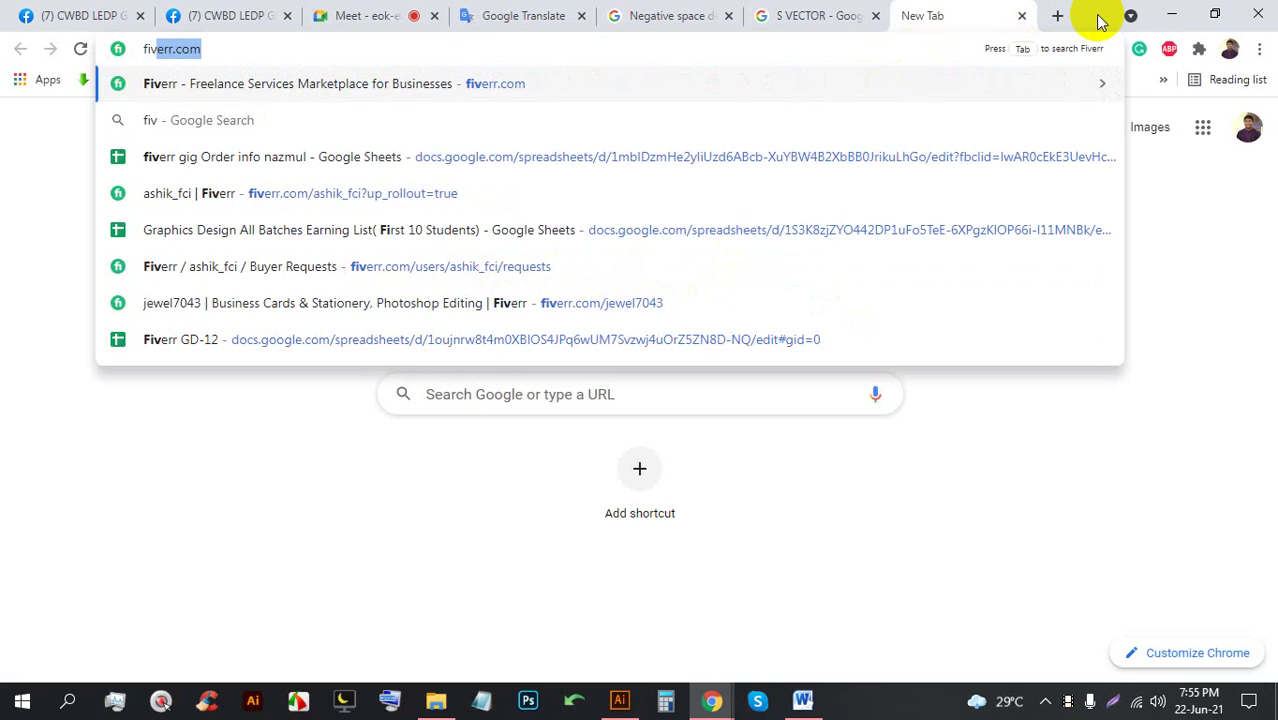
key("Return")
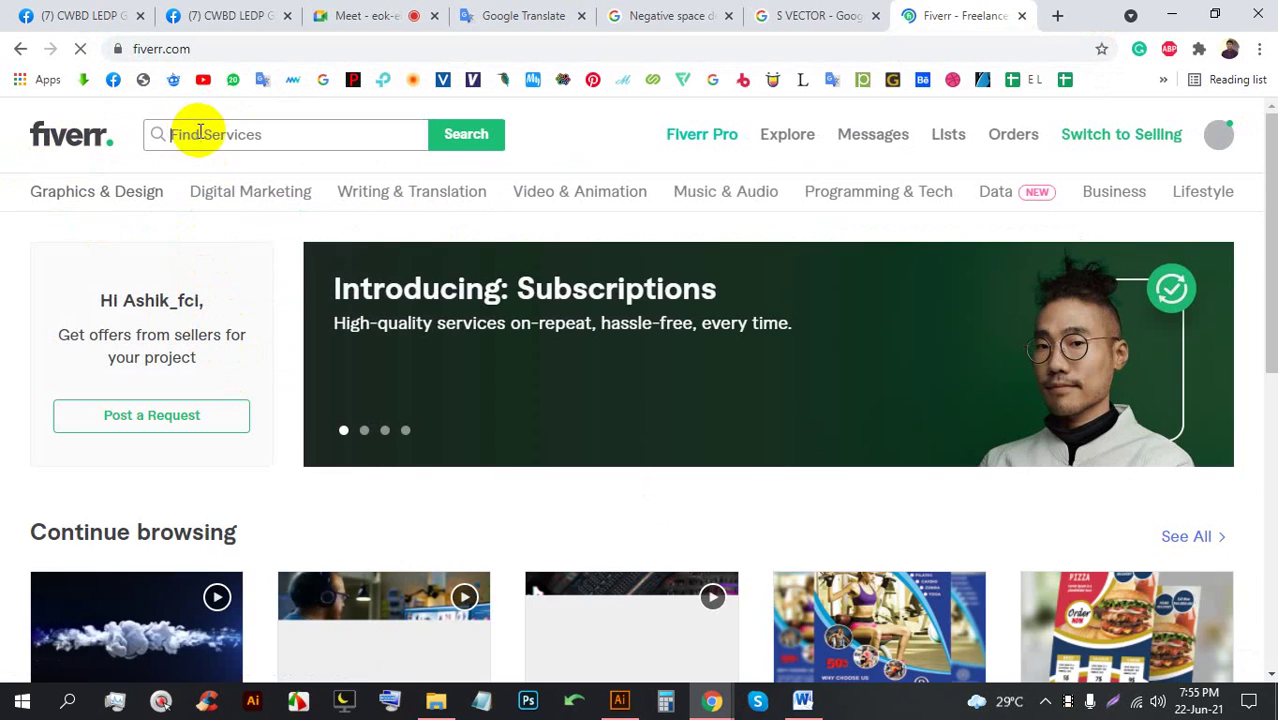
Search Fiverr for "logo" and look through the listed logo design gigs
type("logo")
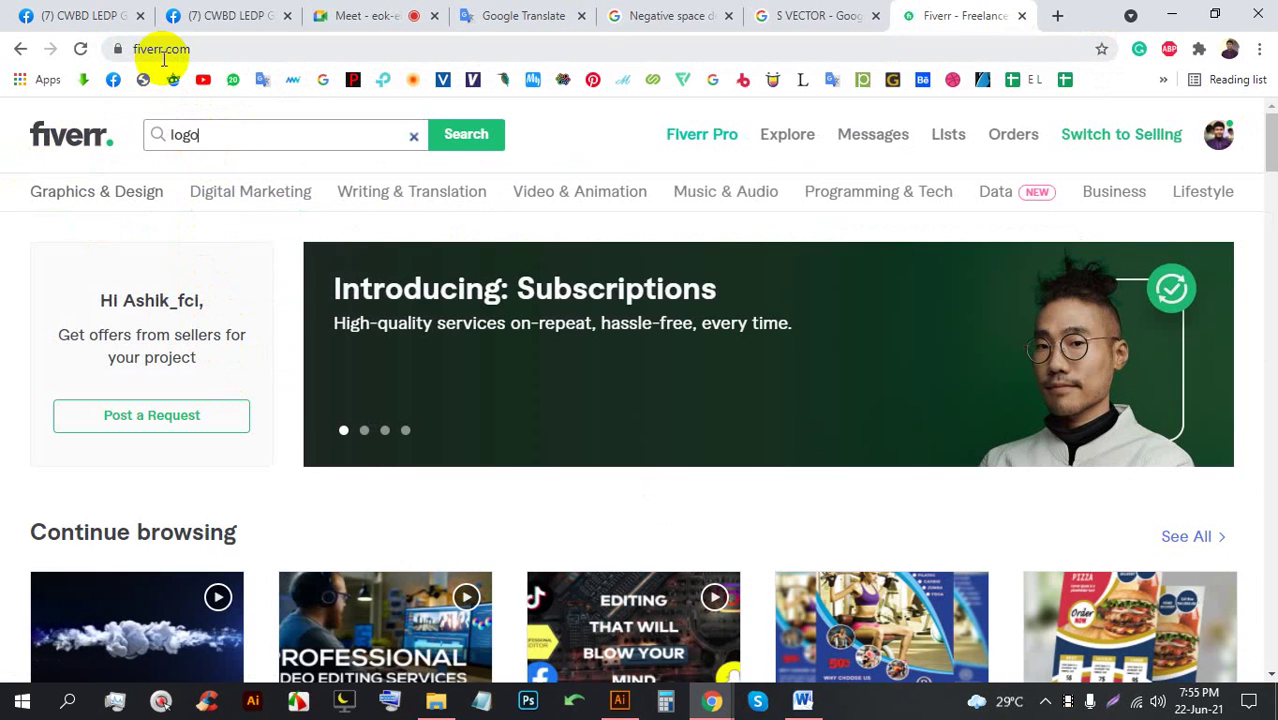
key("Return")
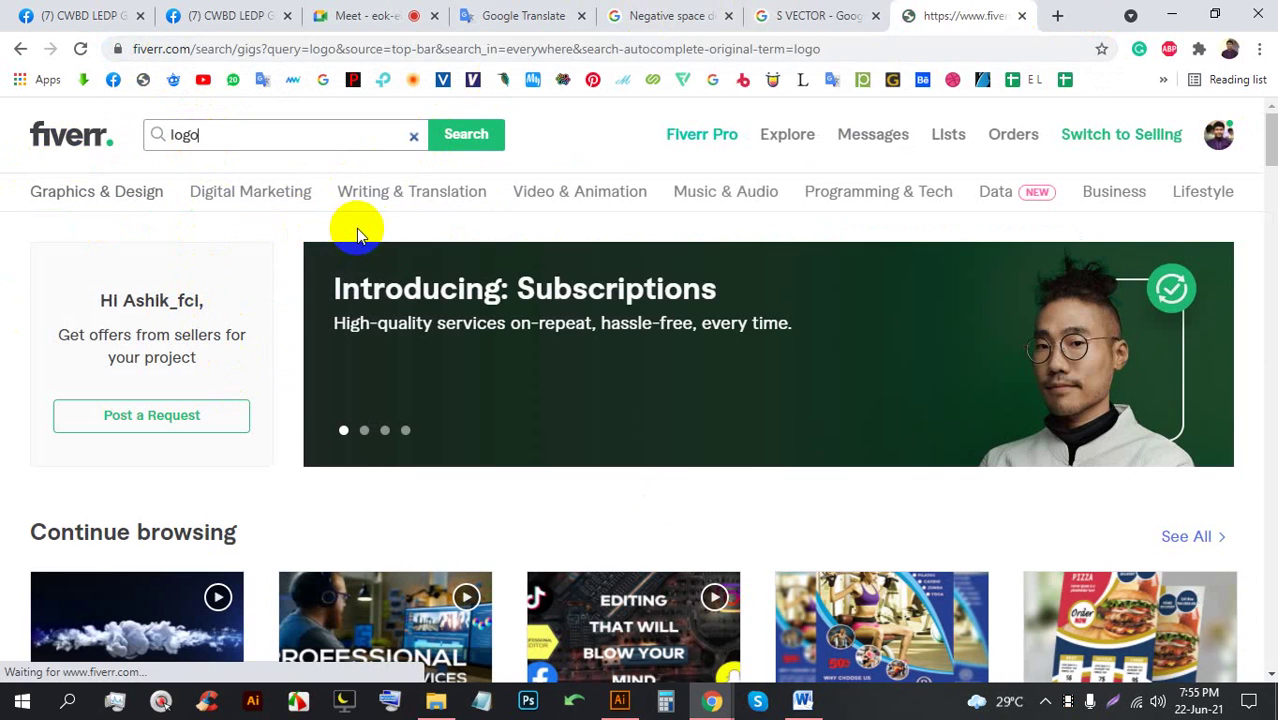
scroll(450, 410, "down", 3)
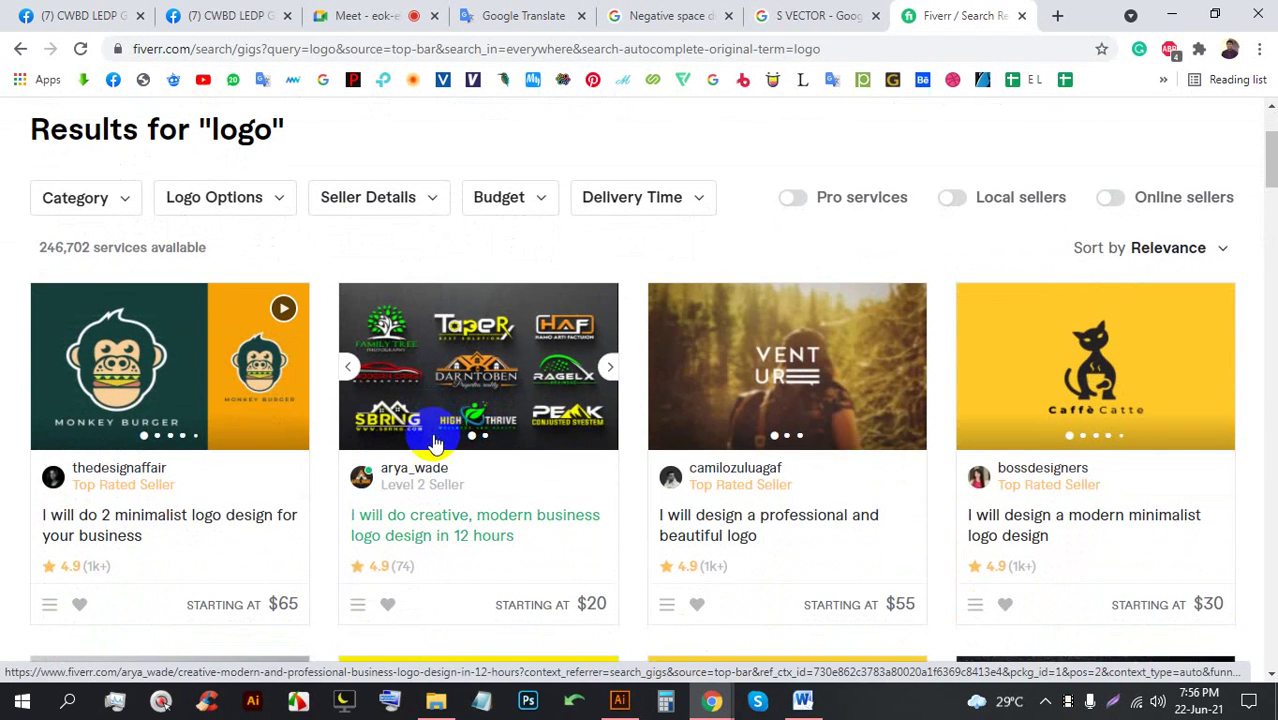
scroll(433, 447, "down", 1)
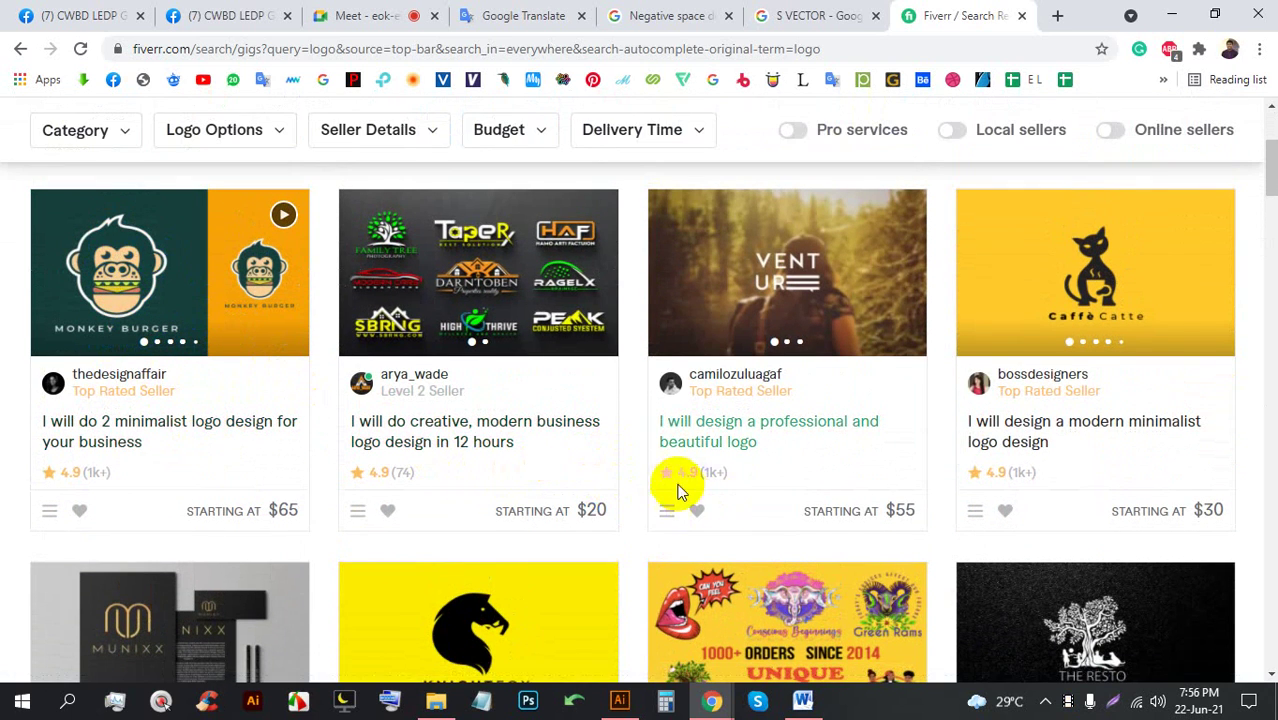
scroll(676, 488, "down", 1)
scroll(676, 492, "down", 2)
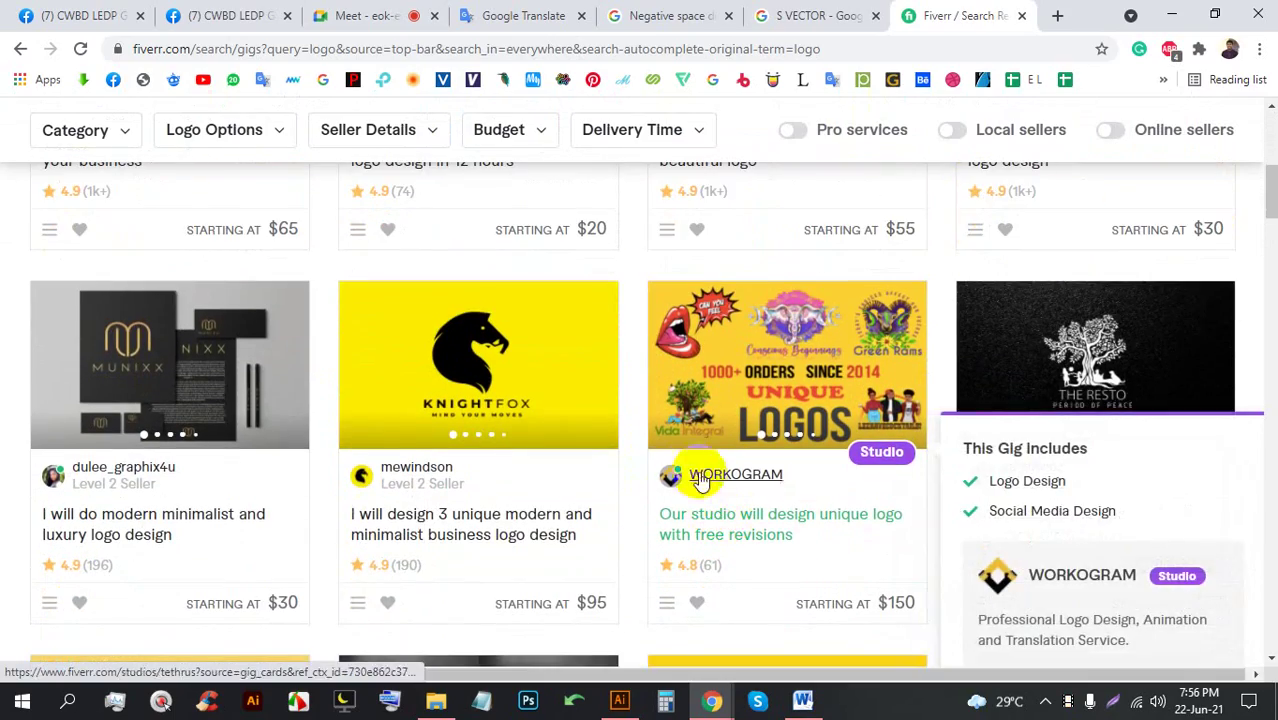
scroll(230, 460, "down", 1)
scroll(884, 442, "down", 3)
scroll(419, 194, "up", 7)
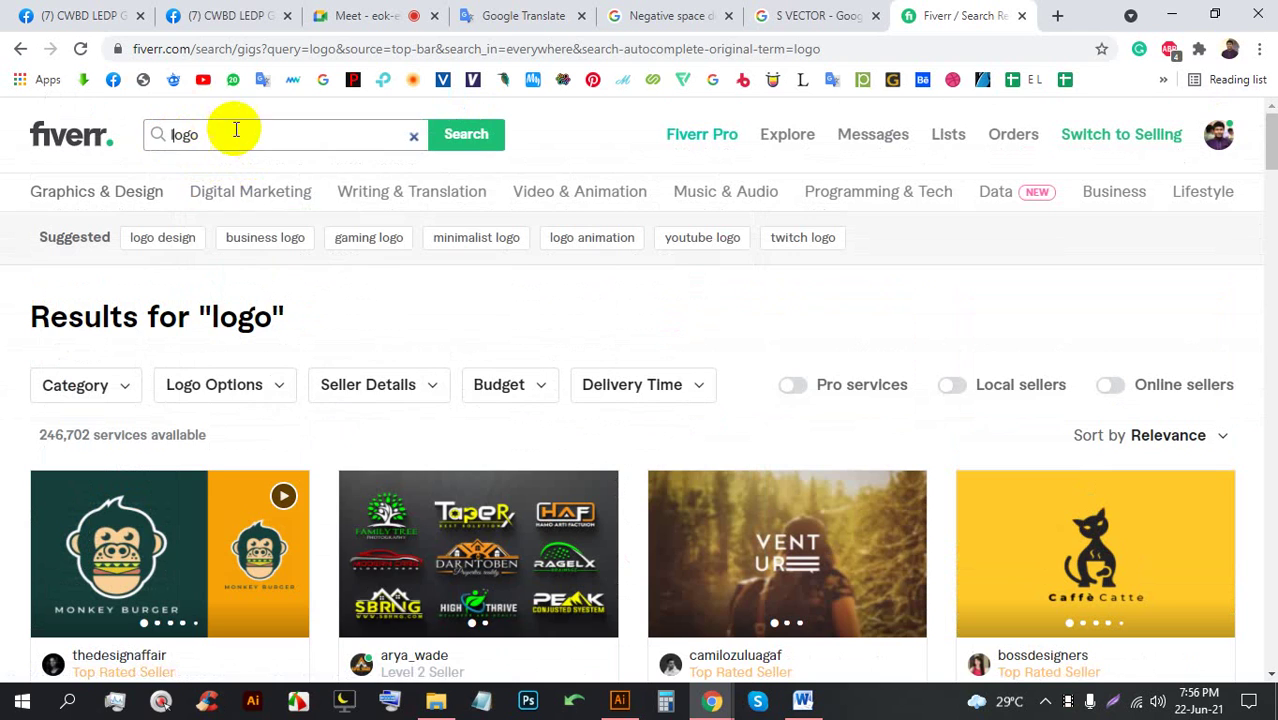
Change the Fiverr search to "gaming logo" and look through the listed gaming and mascot logo gigs
left_click(249, 129)
type("ga ming")
key("Return")
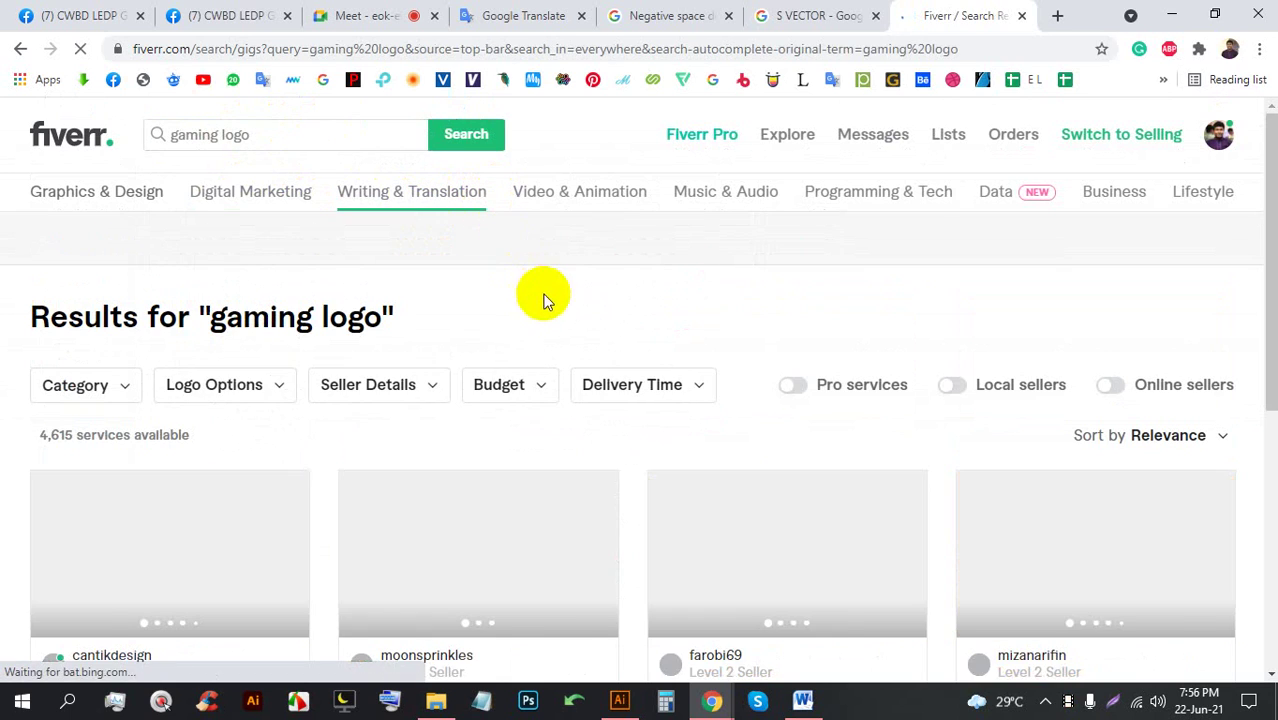
scroll(169, 353, "down", 2)
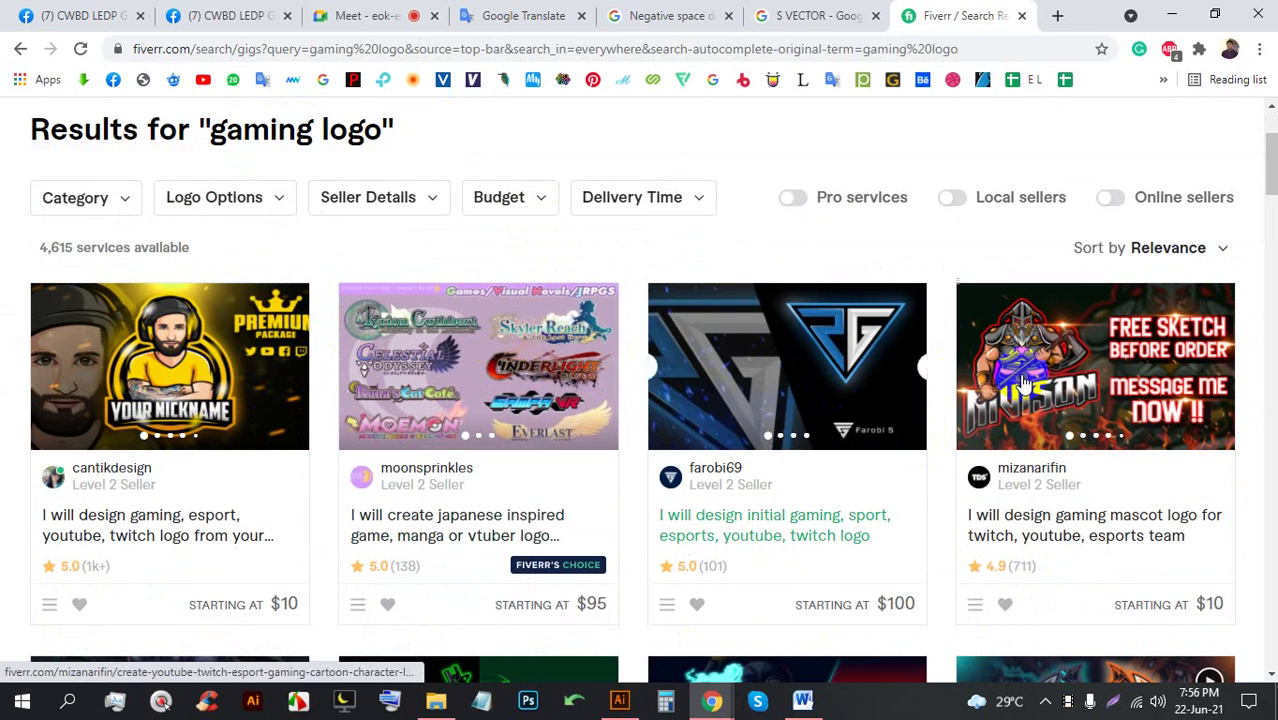
scroll(815, 368, "down", 2)
scroll(815, 368, "down", 4)
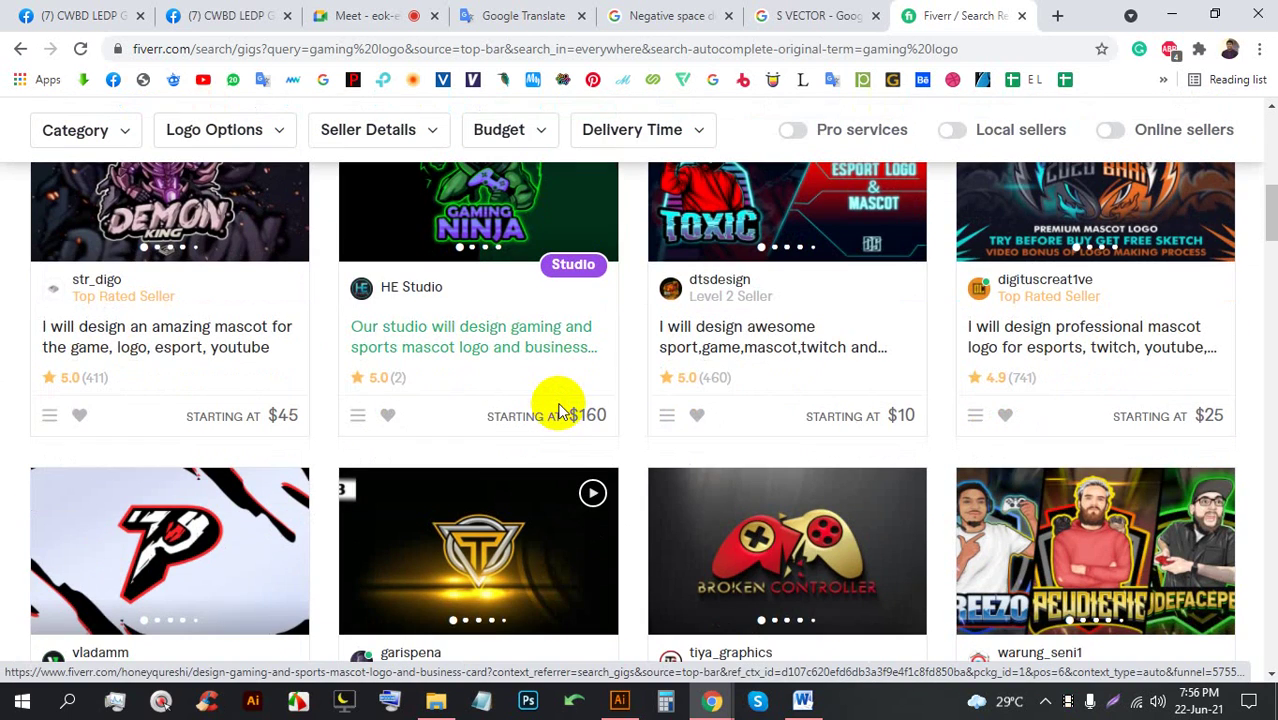
scroll(621, 456, "up", 8)
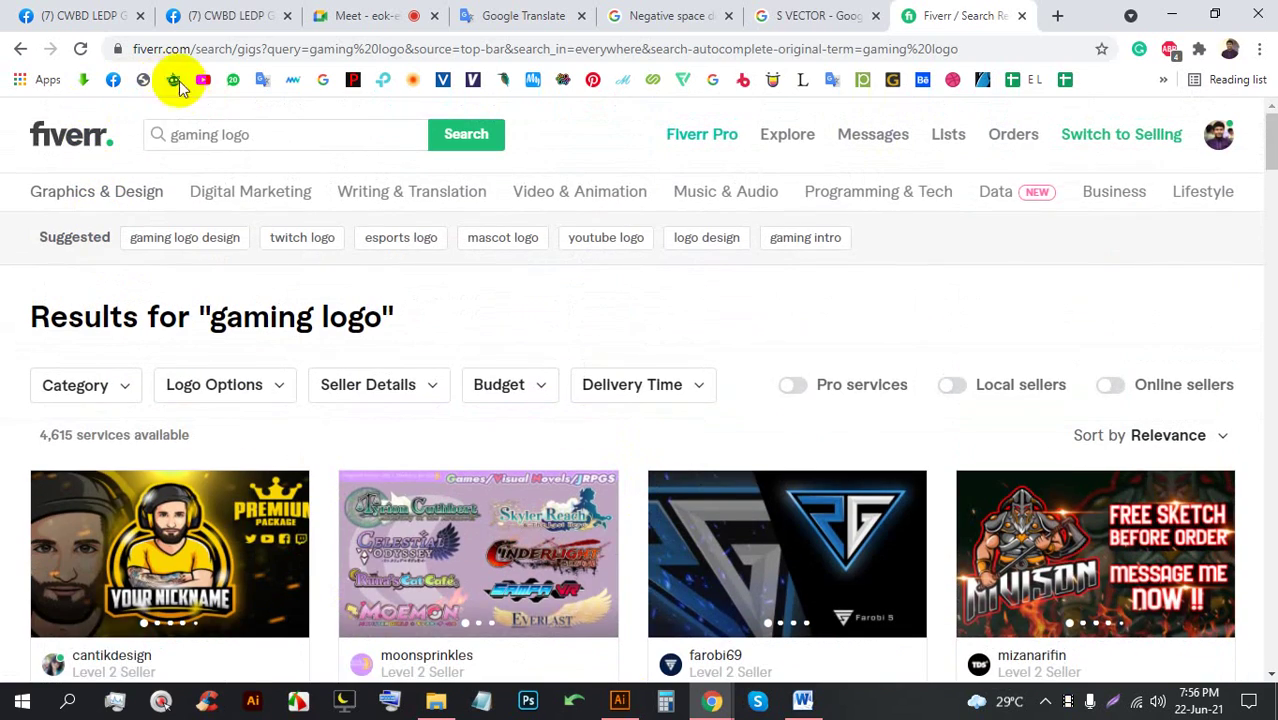
Remove "gaming" from the Fiverr query, search for "logo" again, and switch to the Google Meet call
left_click_drag(219, 134, 125, 135)
key("BackSpace")
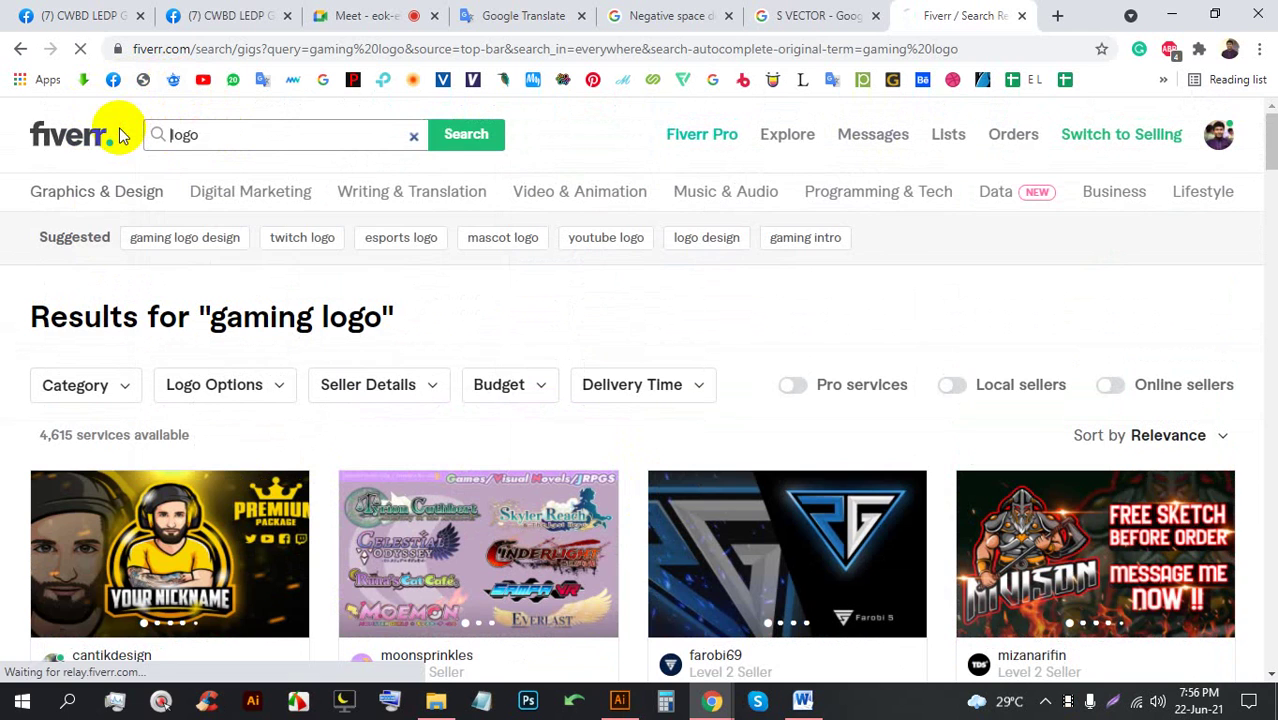
left_click(343, 15)
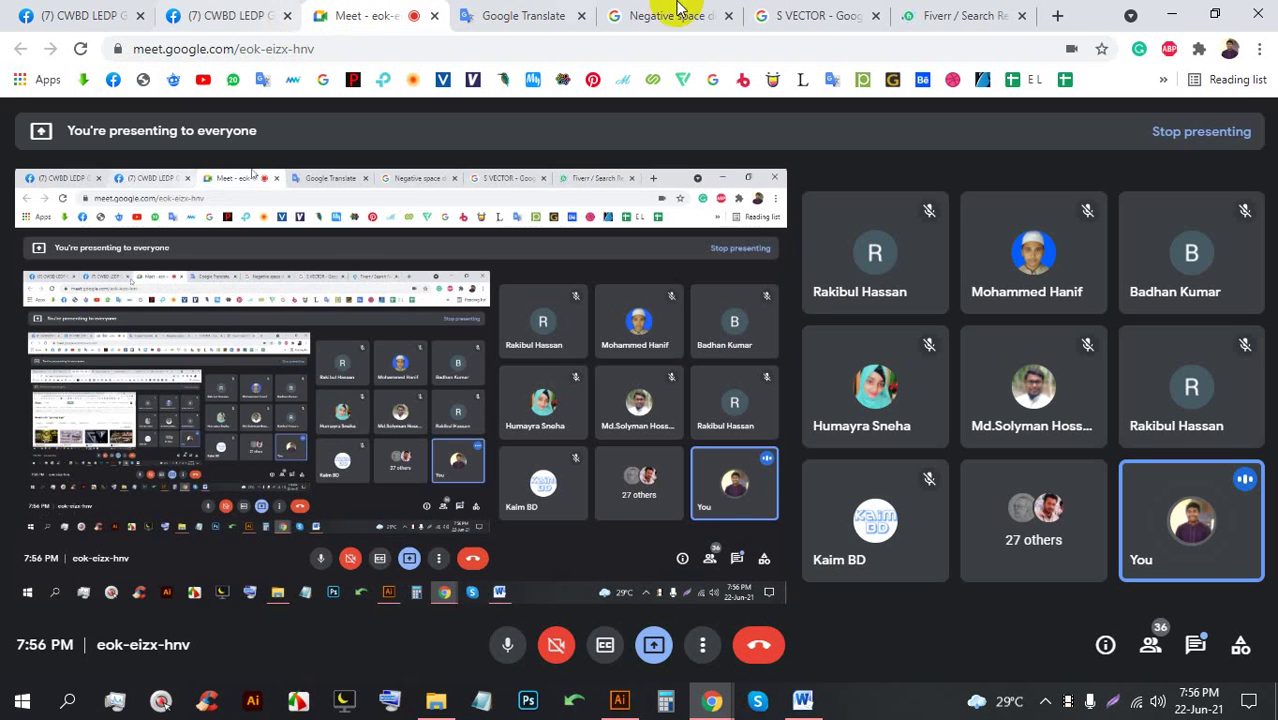
Search Google for "logo types" in a new tab and open the 99designs article on the 7 types of logos in another tab
left_click(1057, 15)
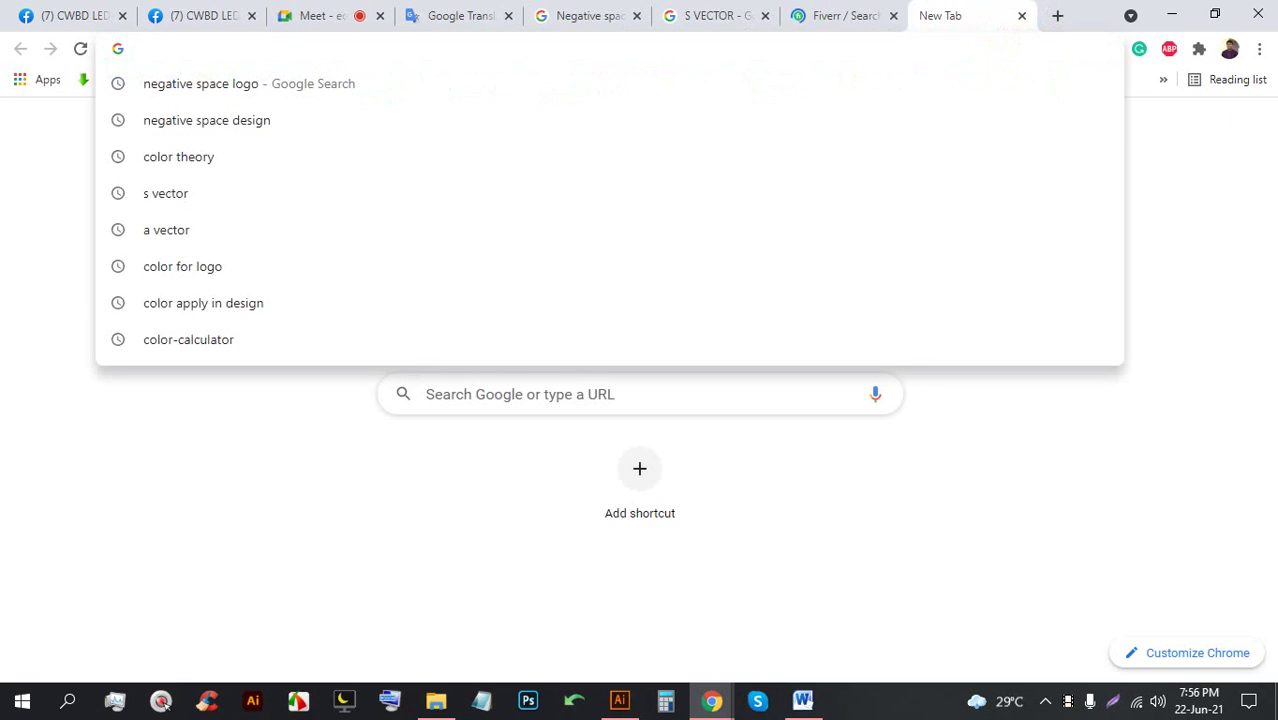
type("logo")
key("BackSpace")
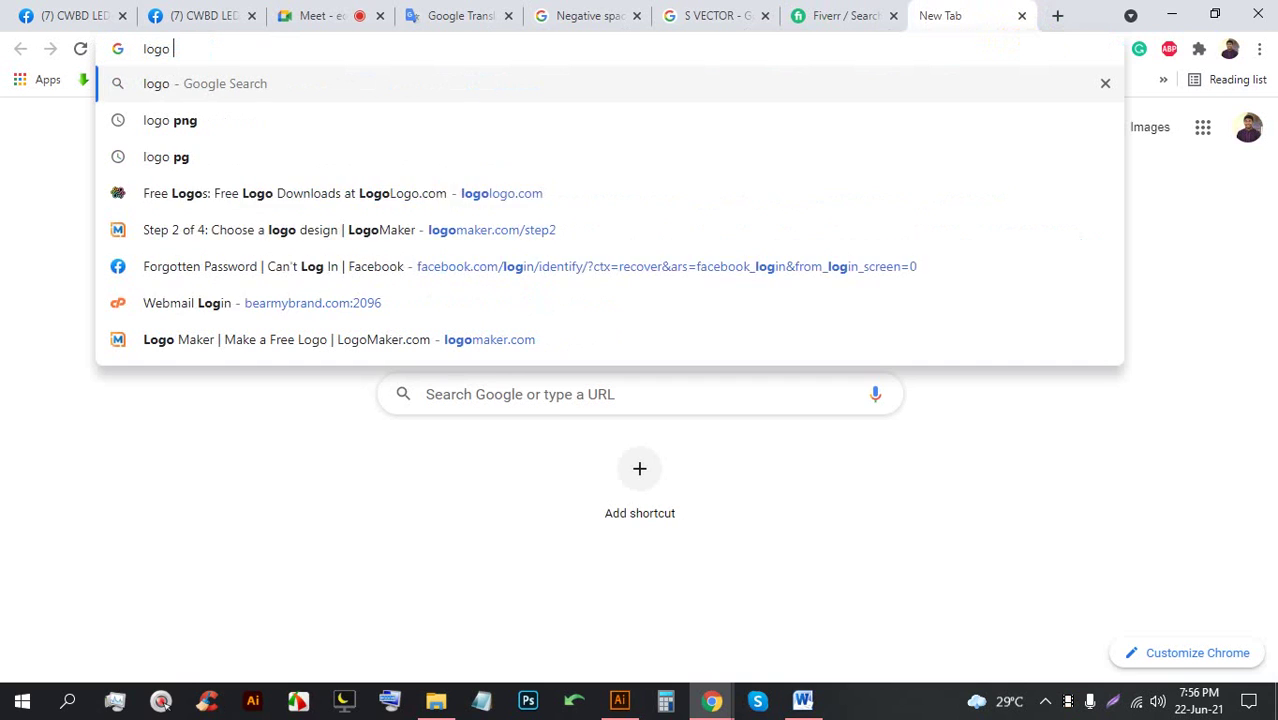
type("type")
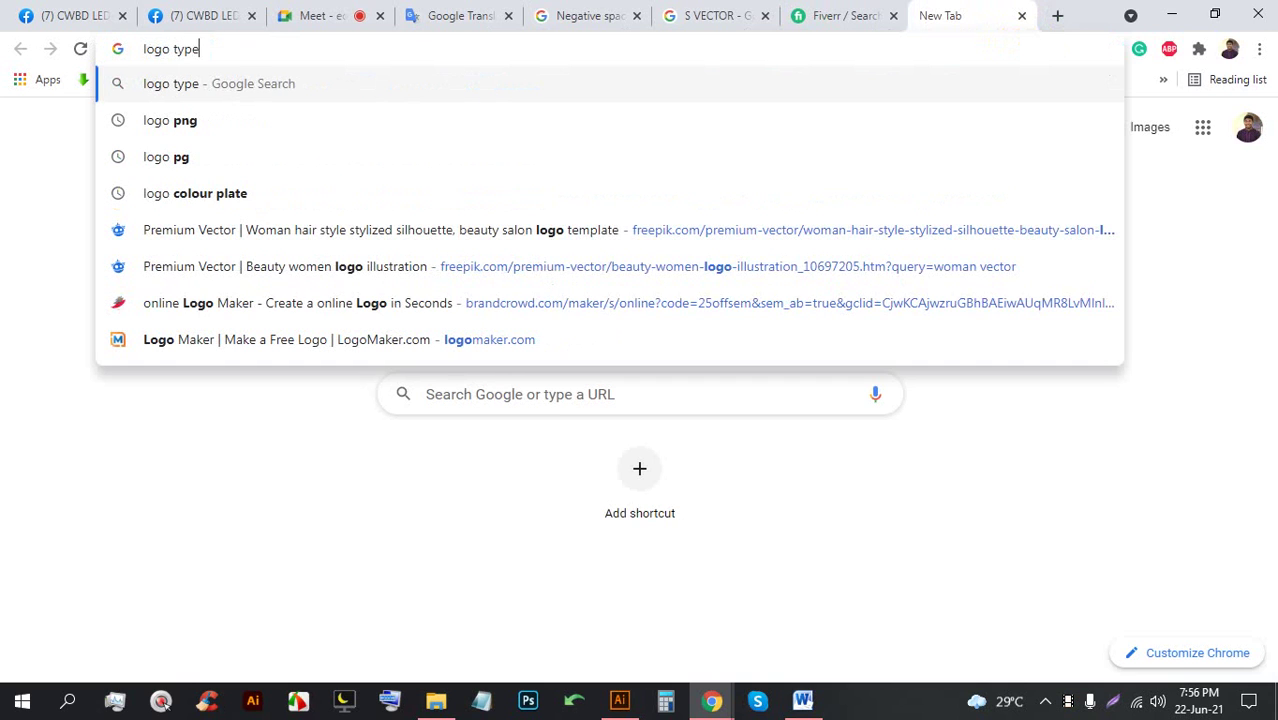
type("s")
key("Return")
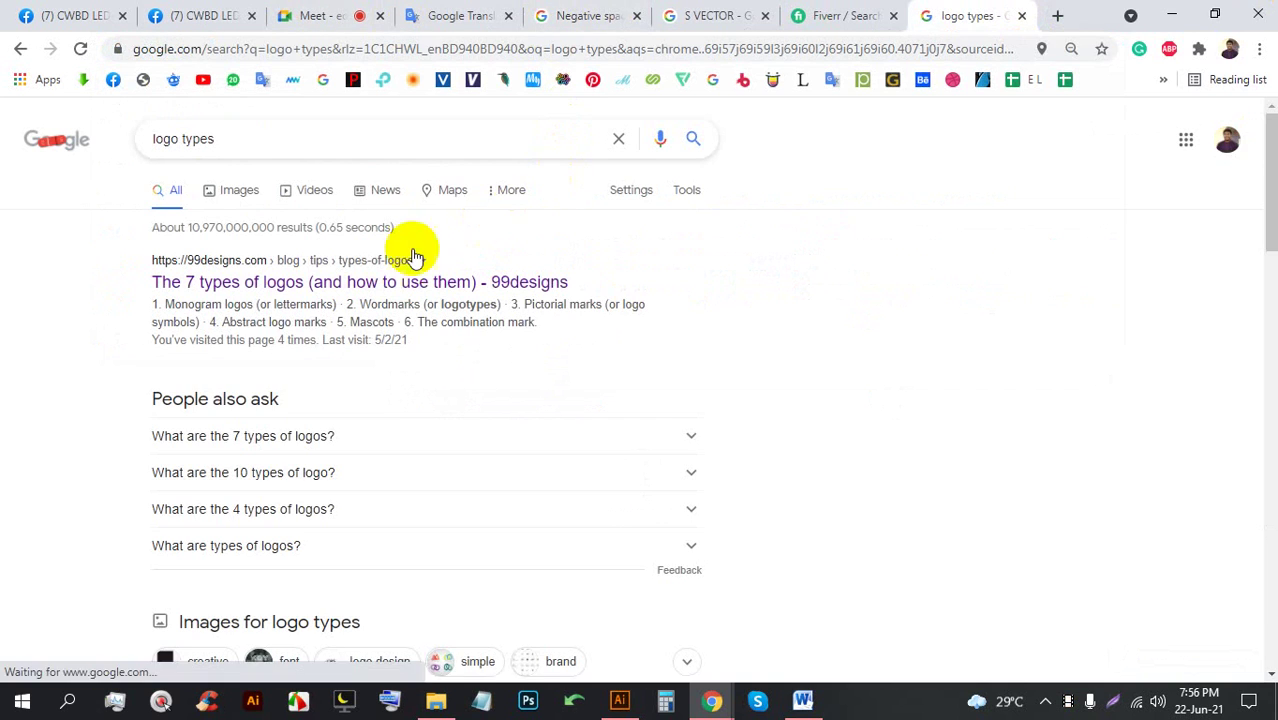
middle_click(268, 284)
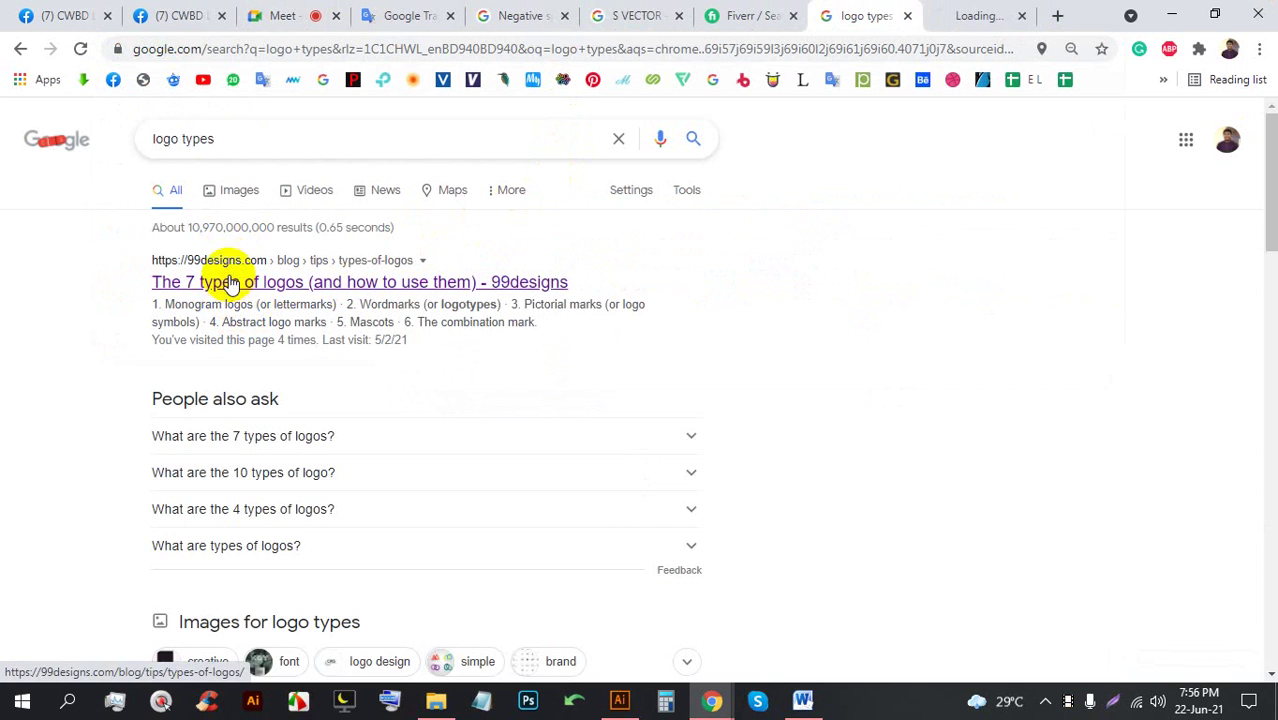
left_click(980, 12)
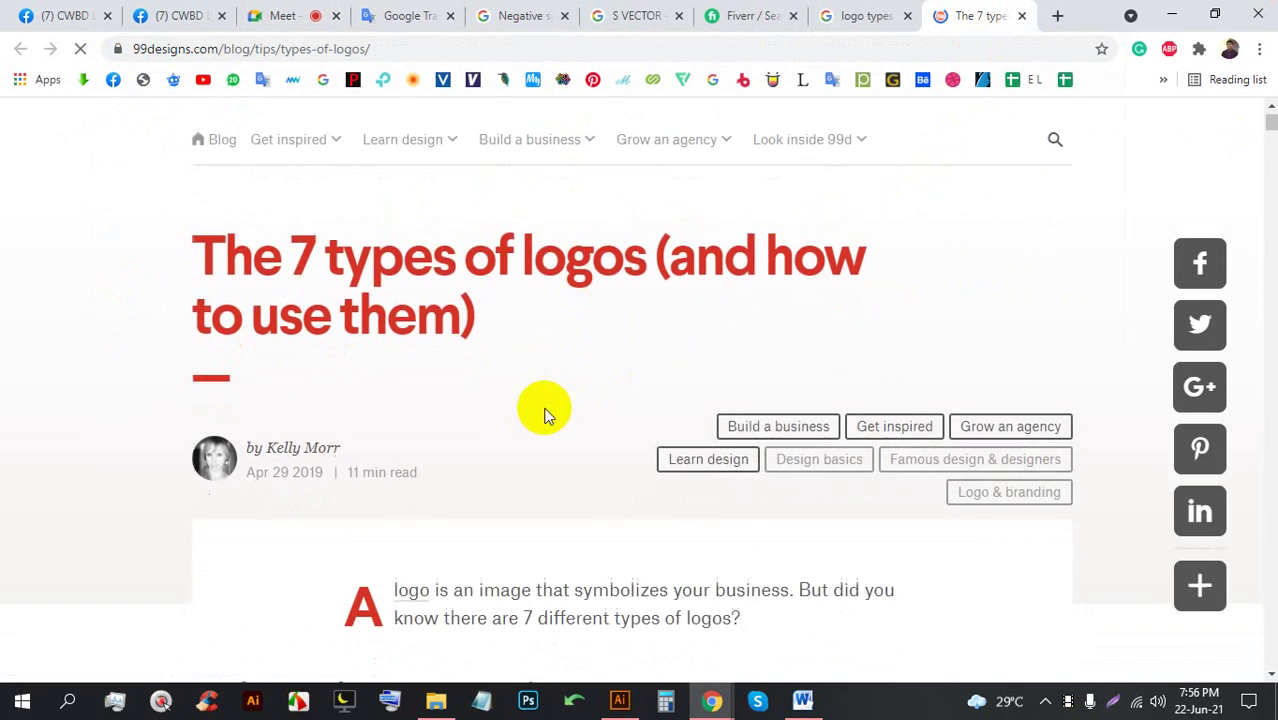
Examine the article's example logos and type names, from abstract mark to wordmark, and the monogram logos section
scroll(520, 408, "down", 4)
scroll(389, 385, "up", 1)
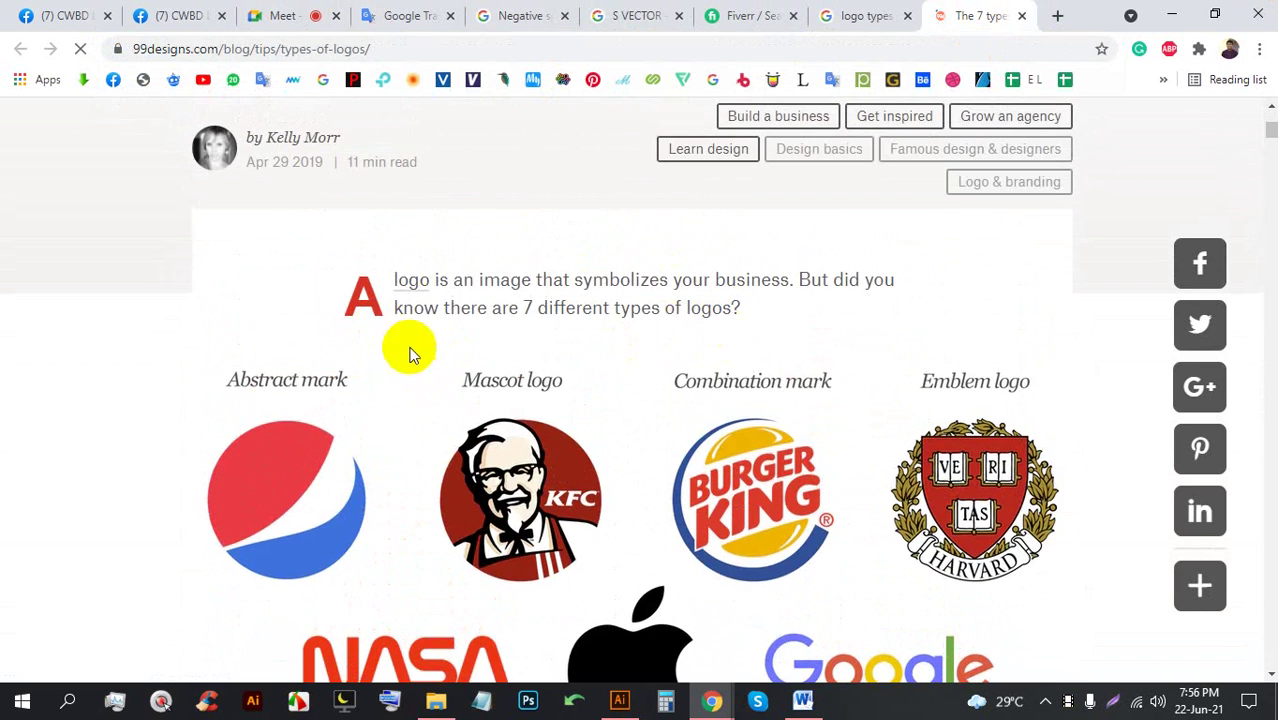
scroll(410, 355, "down", 4)
scroll(408, 363, "up", 3)
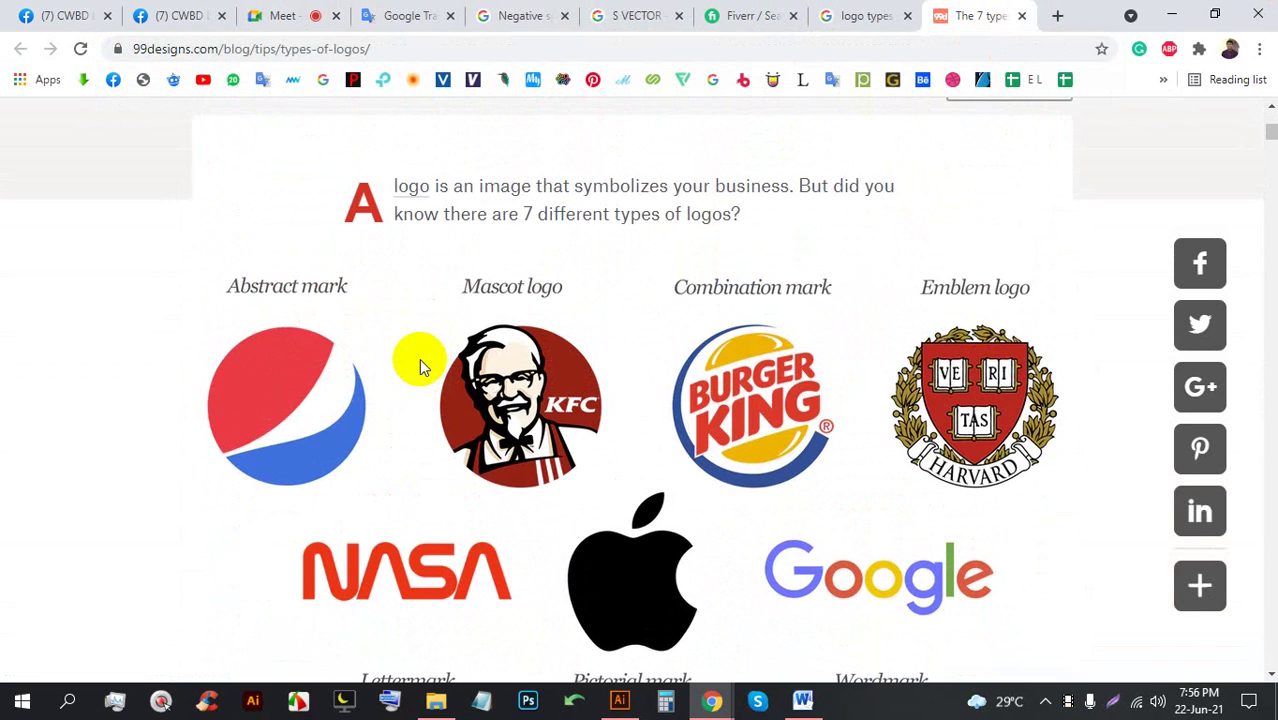
scroll(420, 340, "down", 5)
scroll(610, 290, "up", 1)
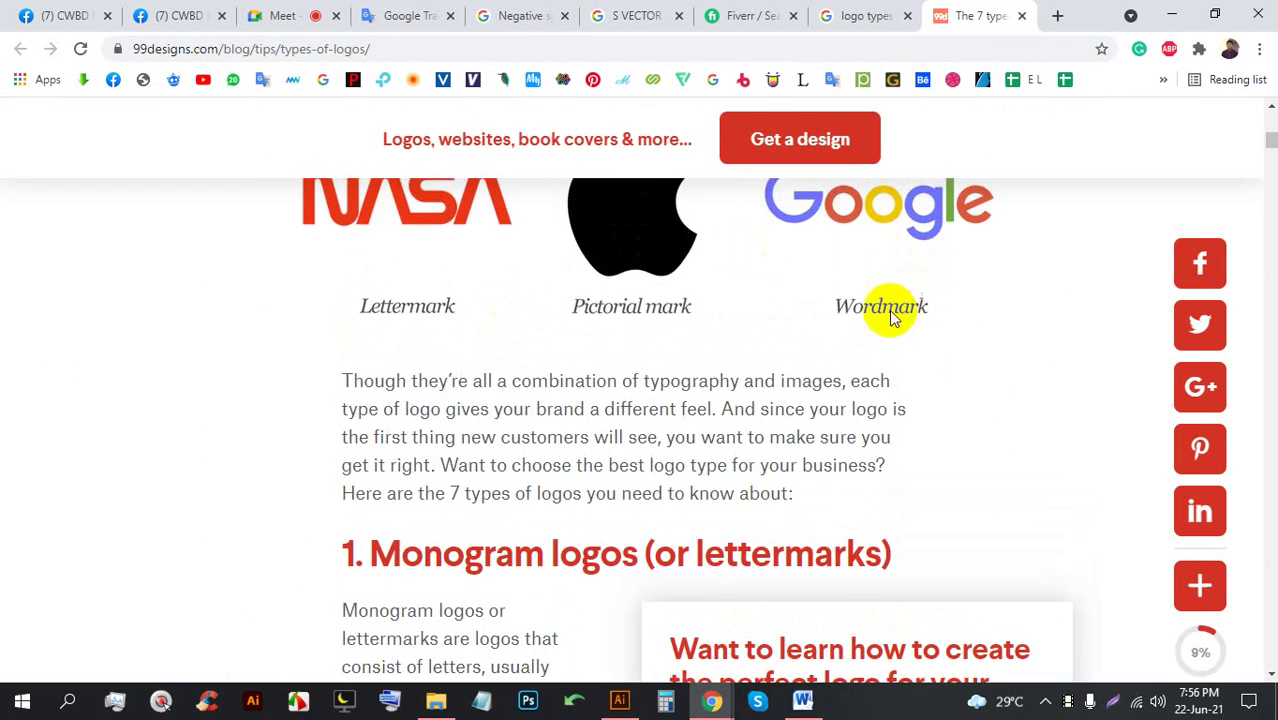
scroll(893, 316, "up", 2)
scroll(884, 386, "down", 6)
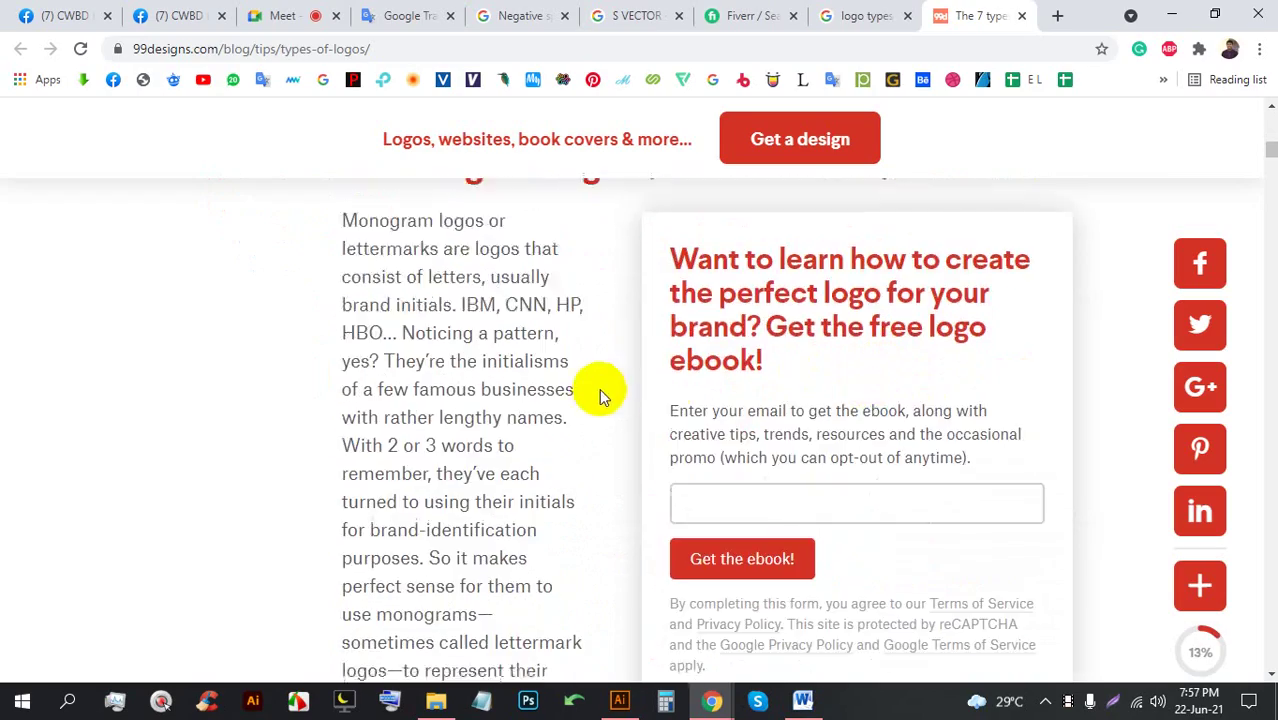
scroll(750, 368, "up", 10)
scroll(758, 364, "up", 5)
Check the Google Meet call and return to the Fiverr search results for "logo"
left_click(320, 14)
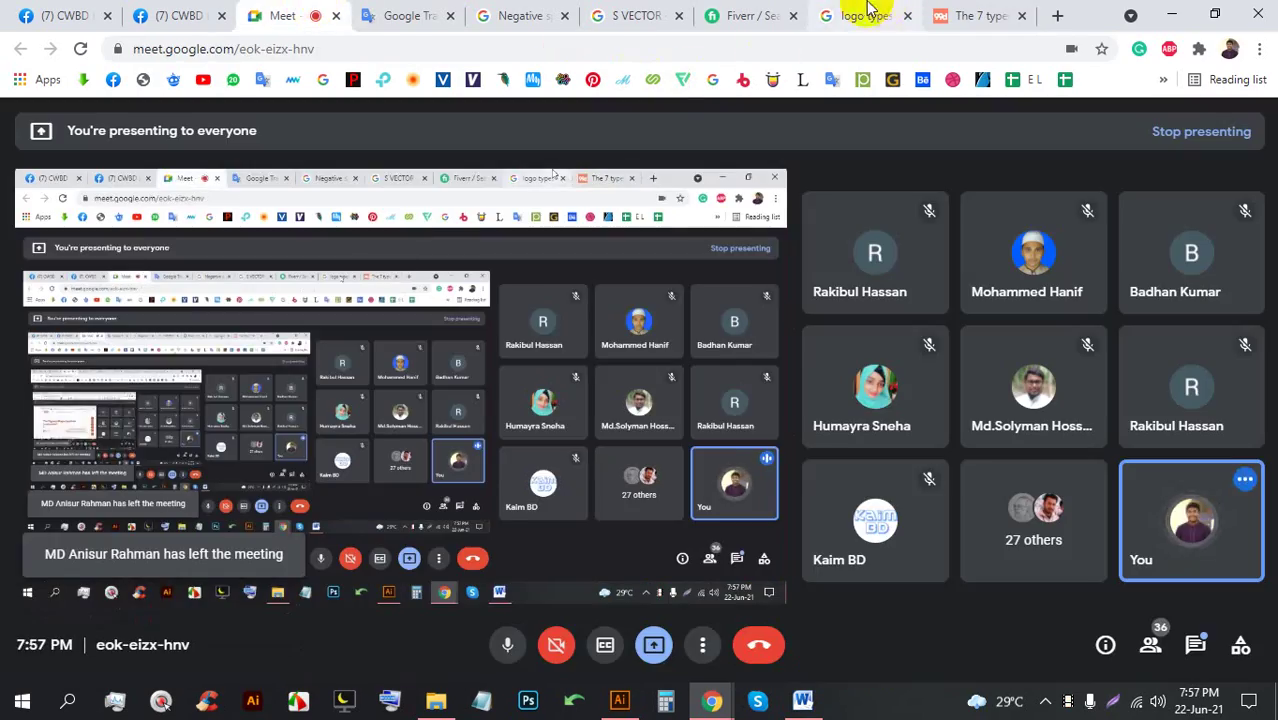
left_click(868, 12)
left_click(748, 18)
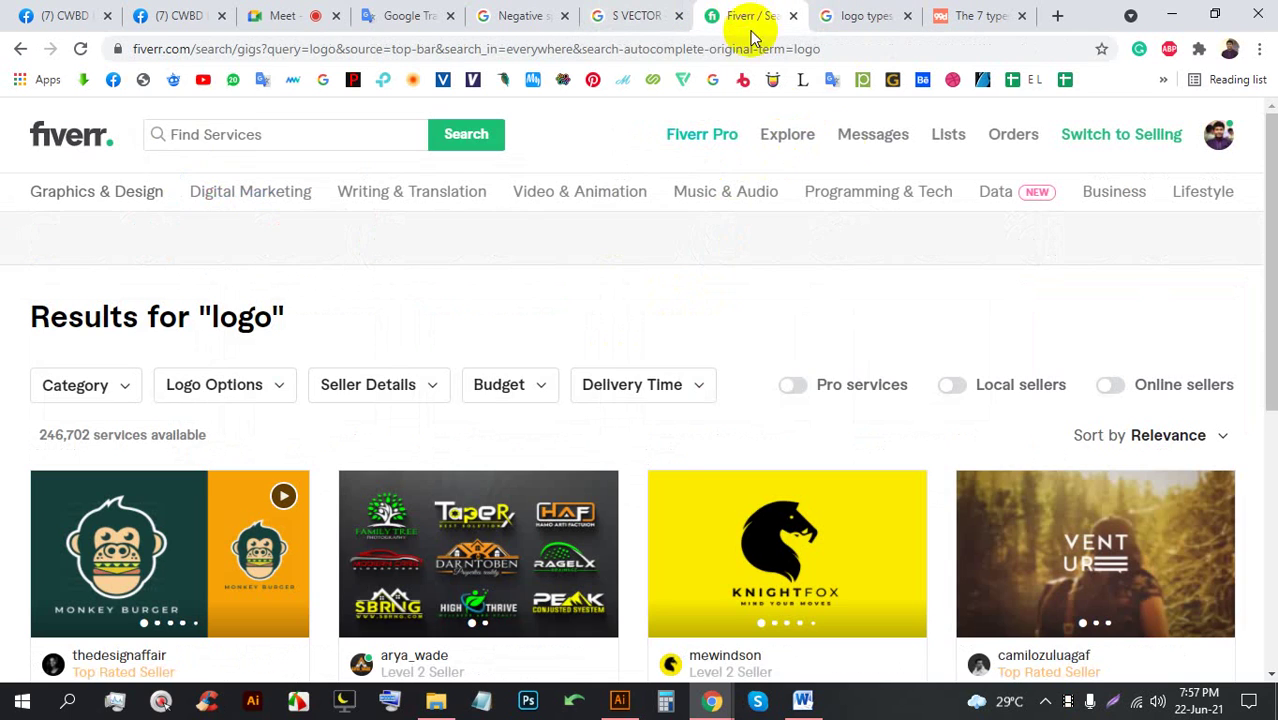
Examine the logo gigs' design styles, seller levels and starting prices, and view the explanation of the Pro Verified badge
scroll(641, 478, "down", 4)
scroll(641, 478, "up", 3)
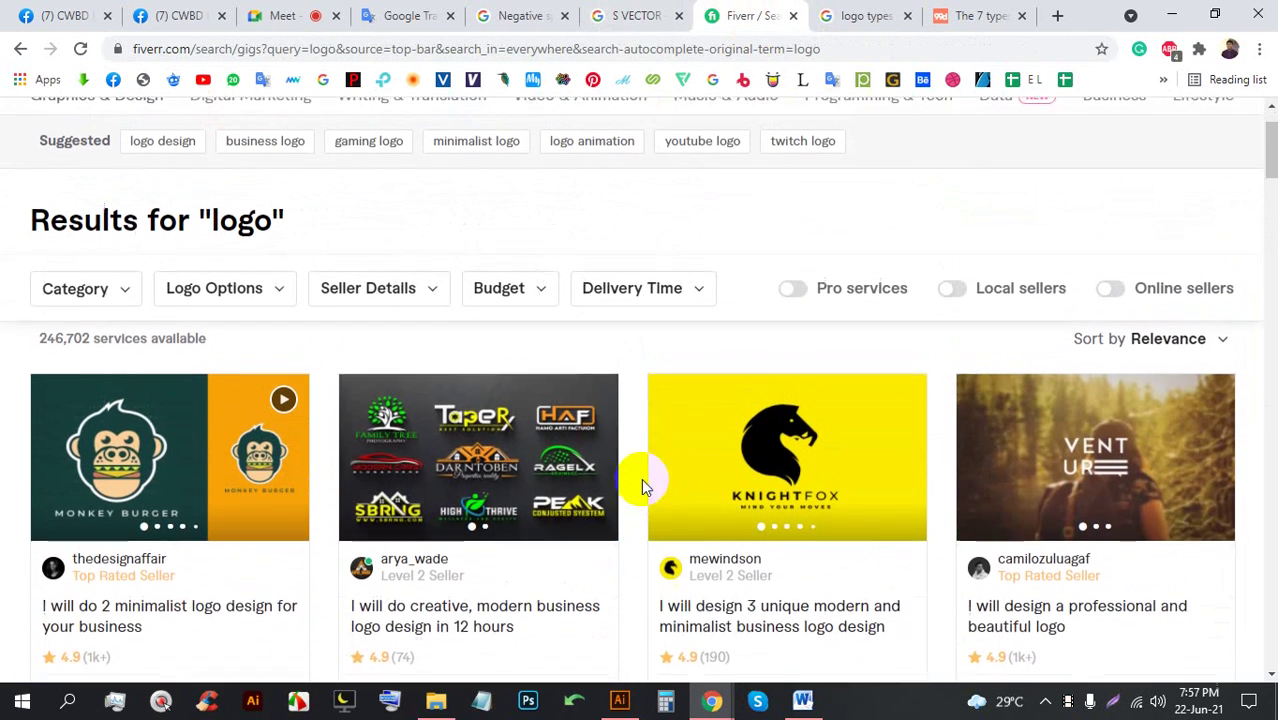
scroll(529, 448, "down", 2)
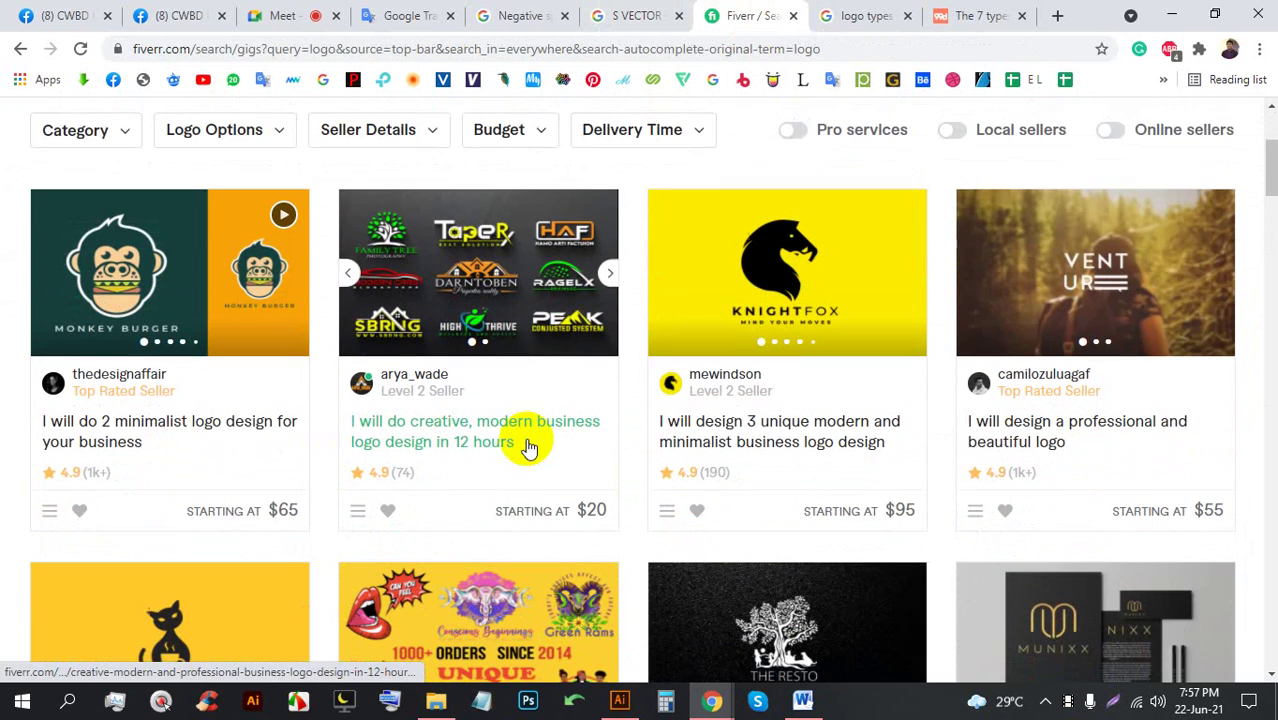
scroll(100, 358, "up", 3)
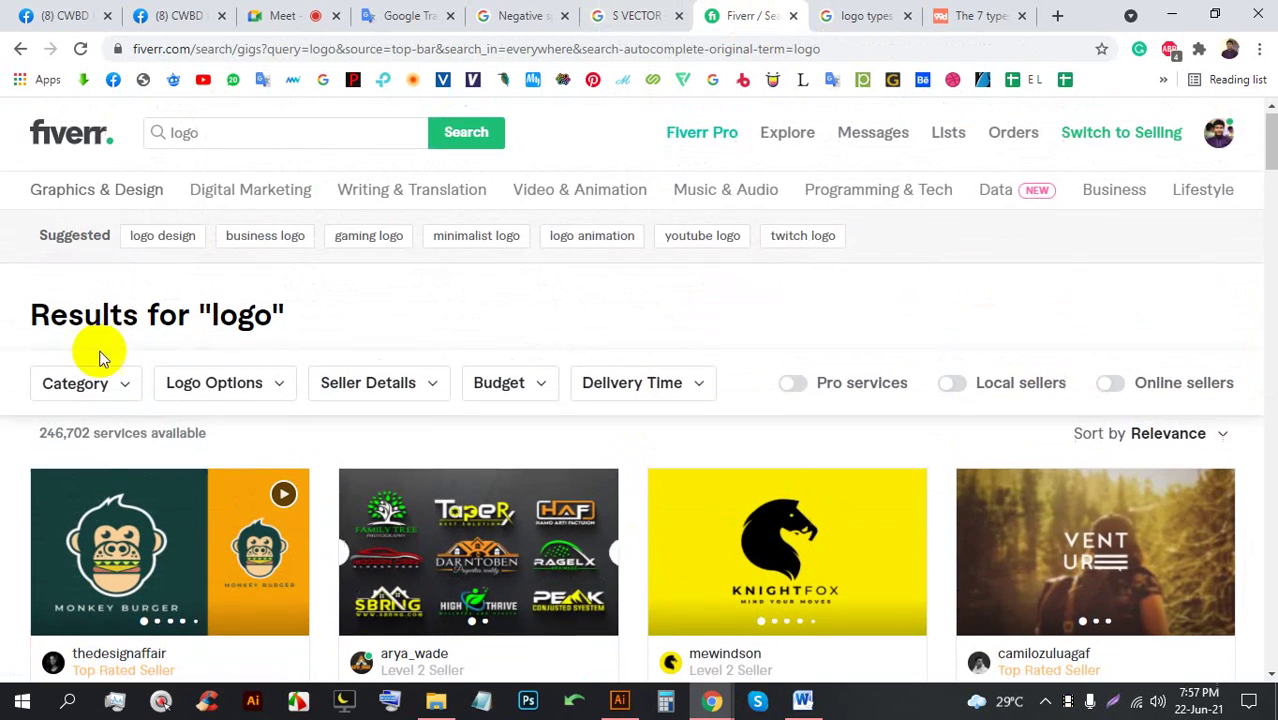
scroll(8, 440, "down", 1)
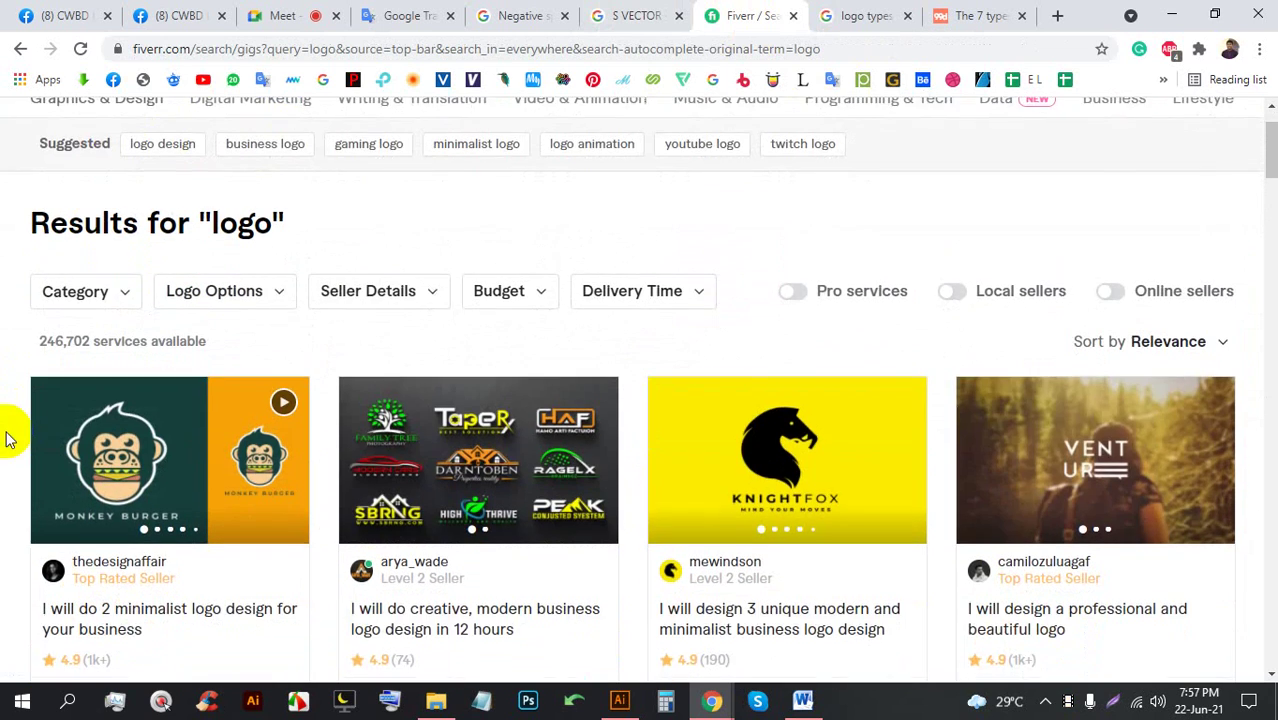
scroll(6, 470, "down", 1)
scroll(4, 463, "down", 2)
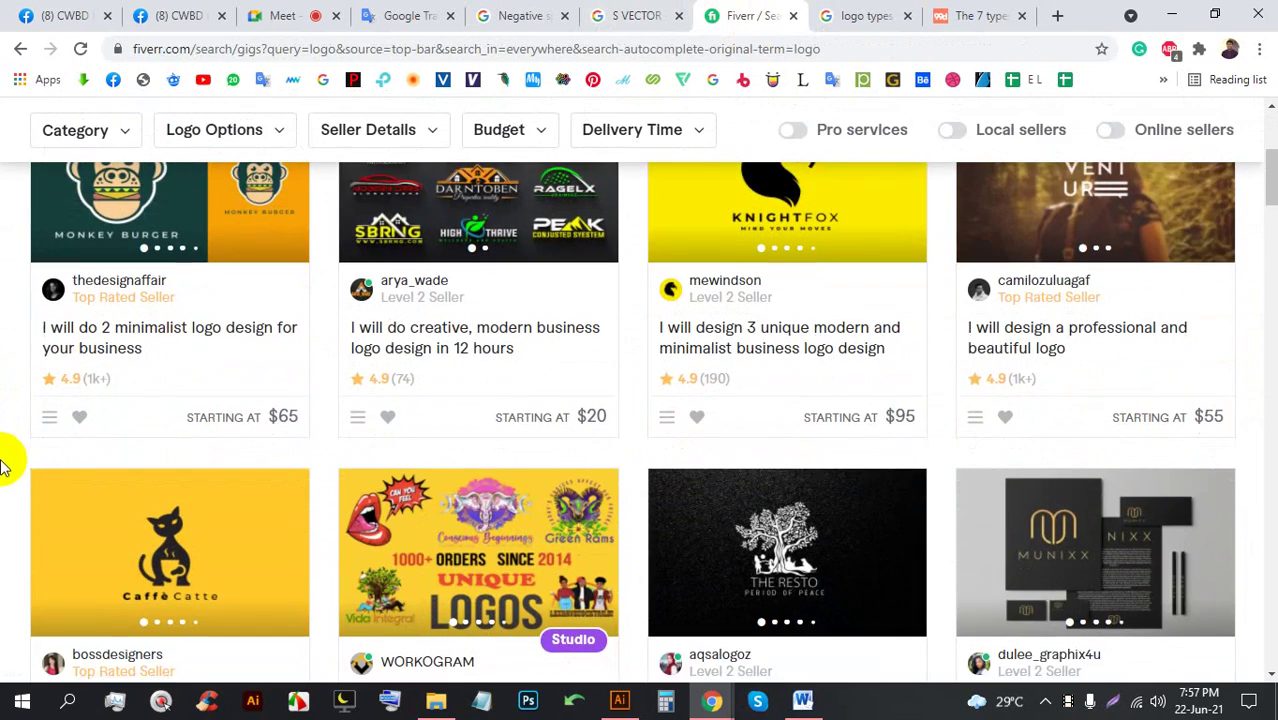
scroll(26, 455, "down", 2)
scroll(20, 460, "down", 2)
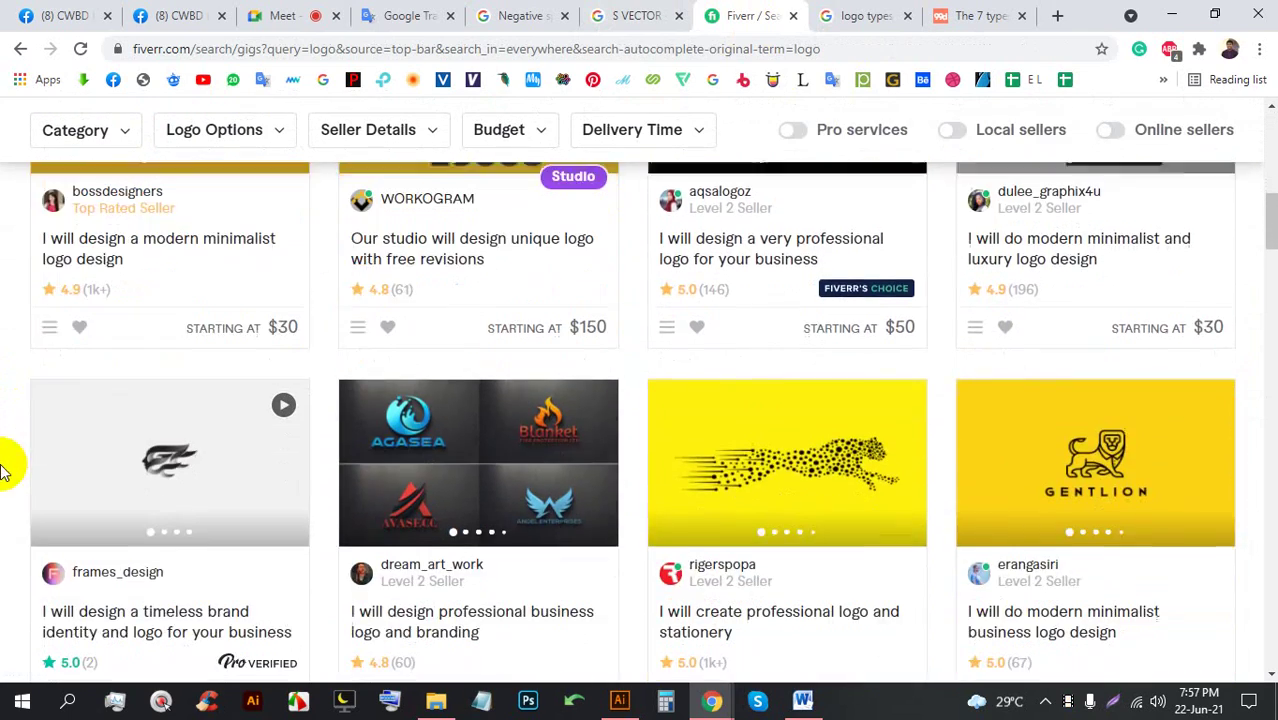
scroll(636, 428, "down", 2)
scroll(467, 432, "down", 1)
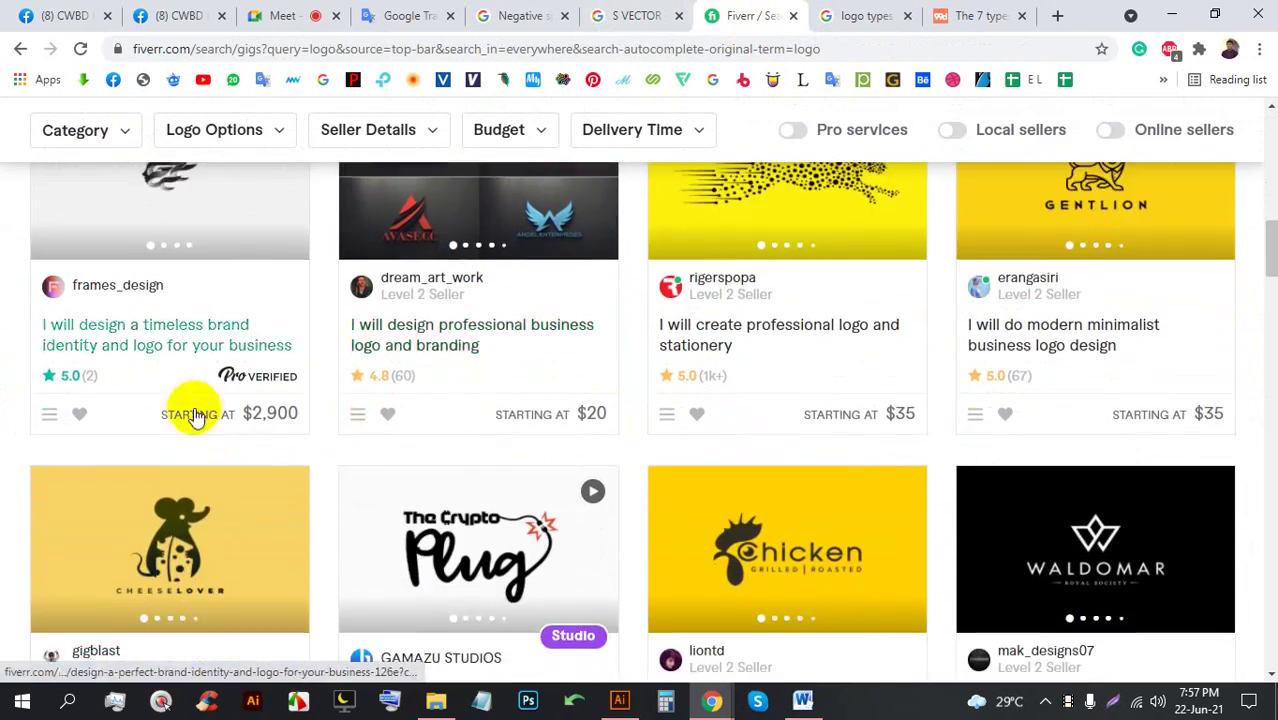
scroll(520, 318, "up", 1)
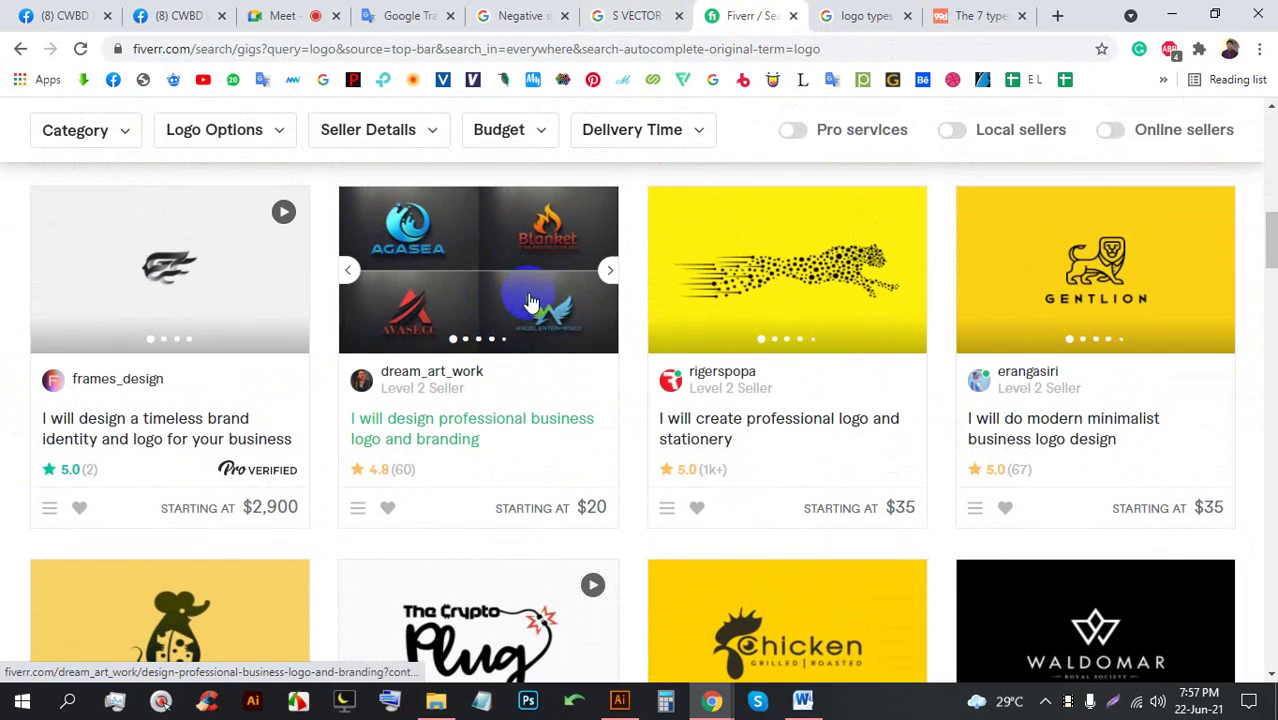
scroll(471, 290, "up", 1)
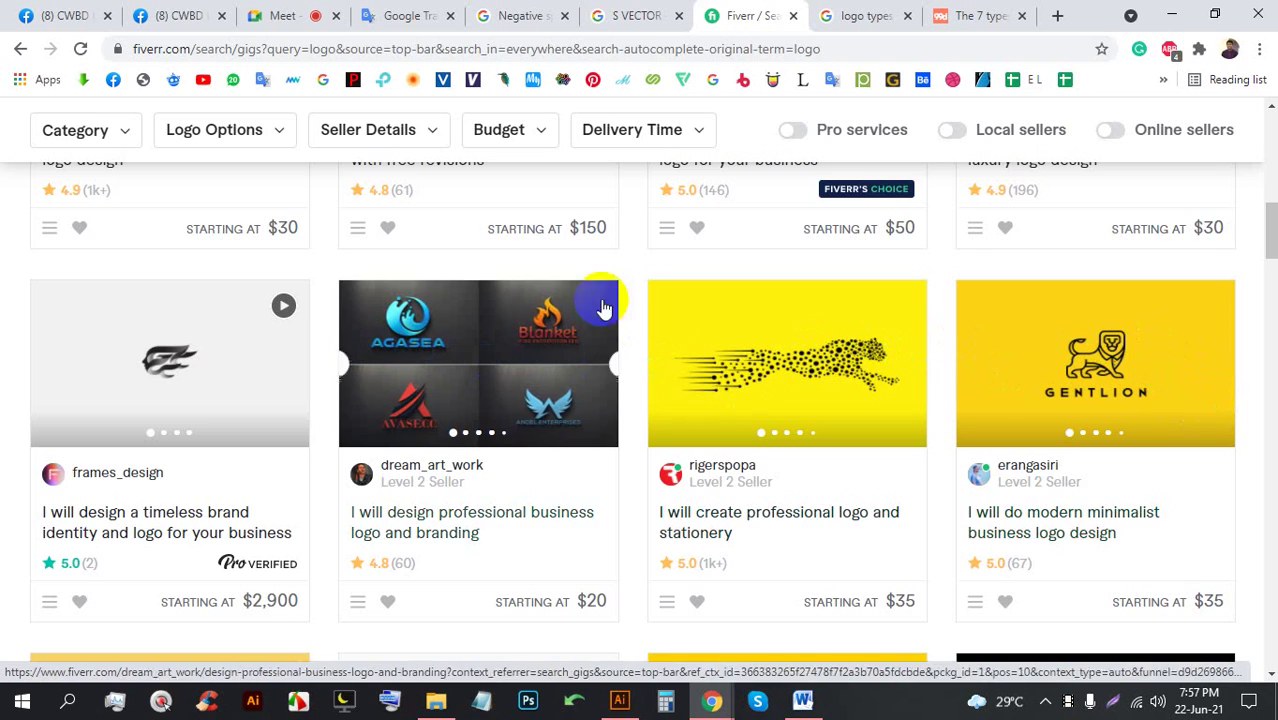
scroll(768, 362, "down", 1)
scroll(768, 362, "down", 8)
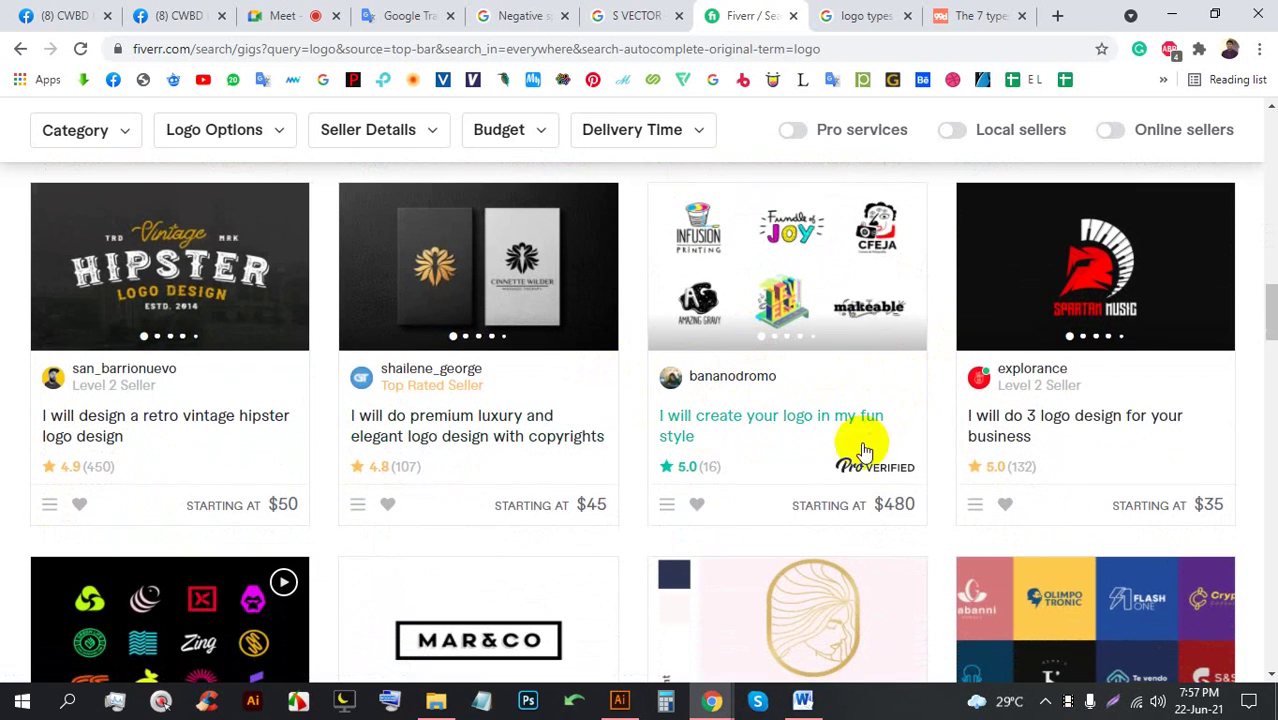
mouse_move(858, 466)
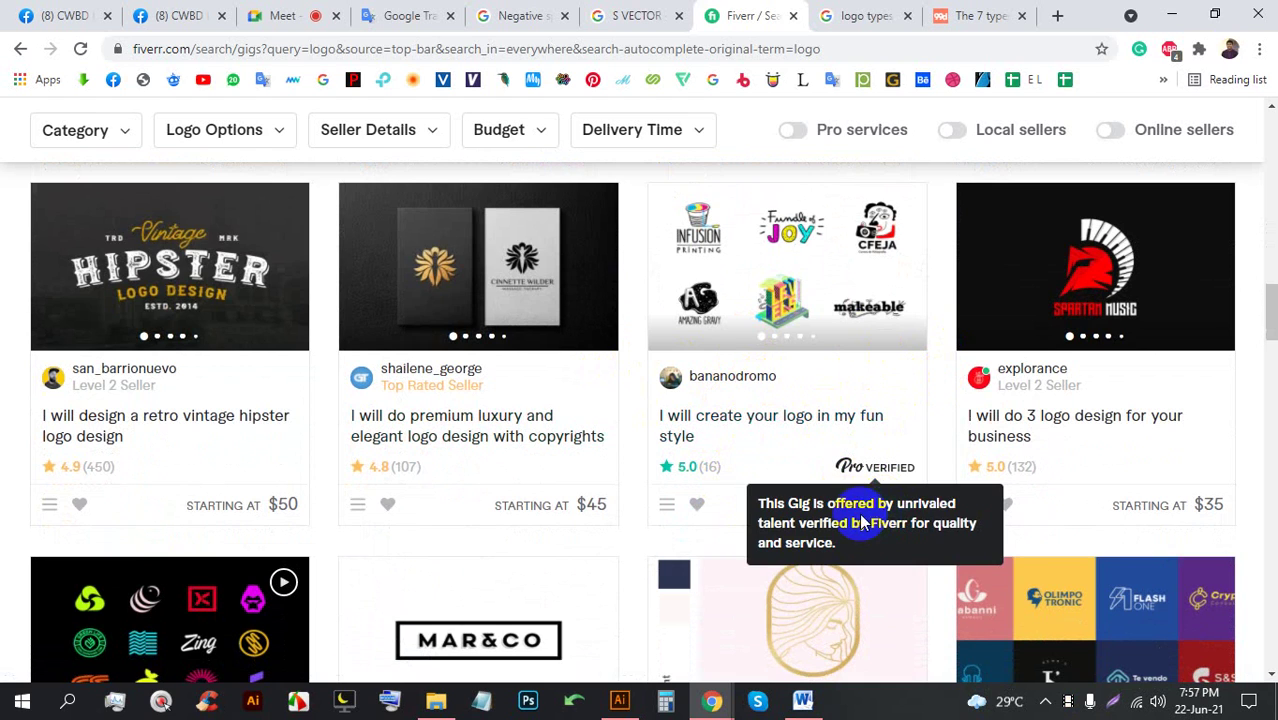
View the explanation of the Rising Talent badge and compare the starting prices of the logo gigs carrying it
left_click(878, 506)
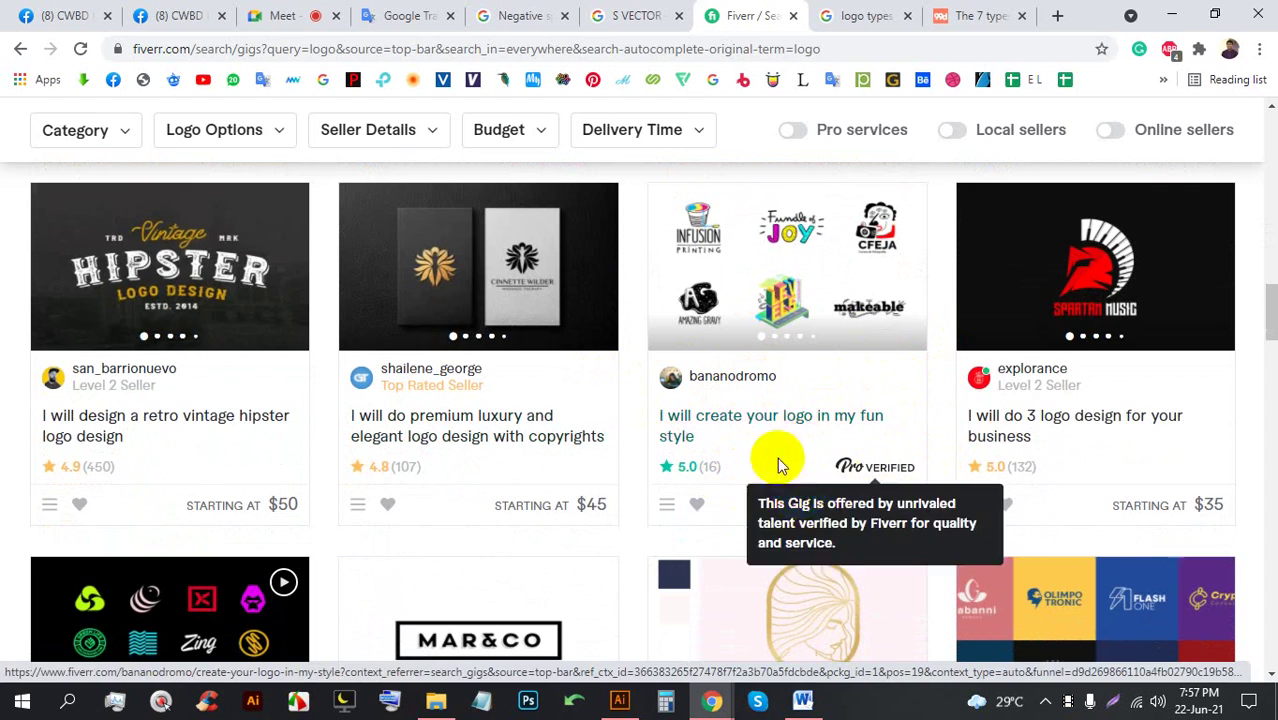
scroll(893, 440, "down", 3)
scroll(891, 431, "down", 2)
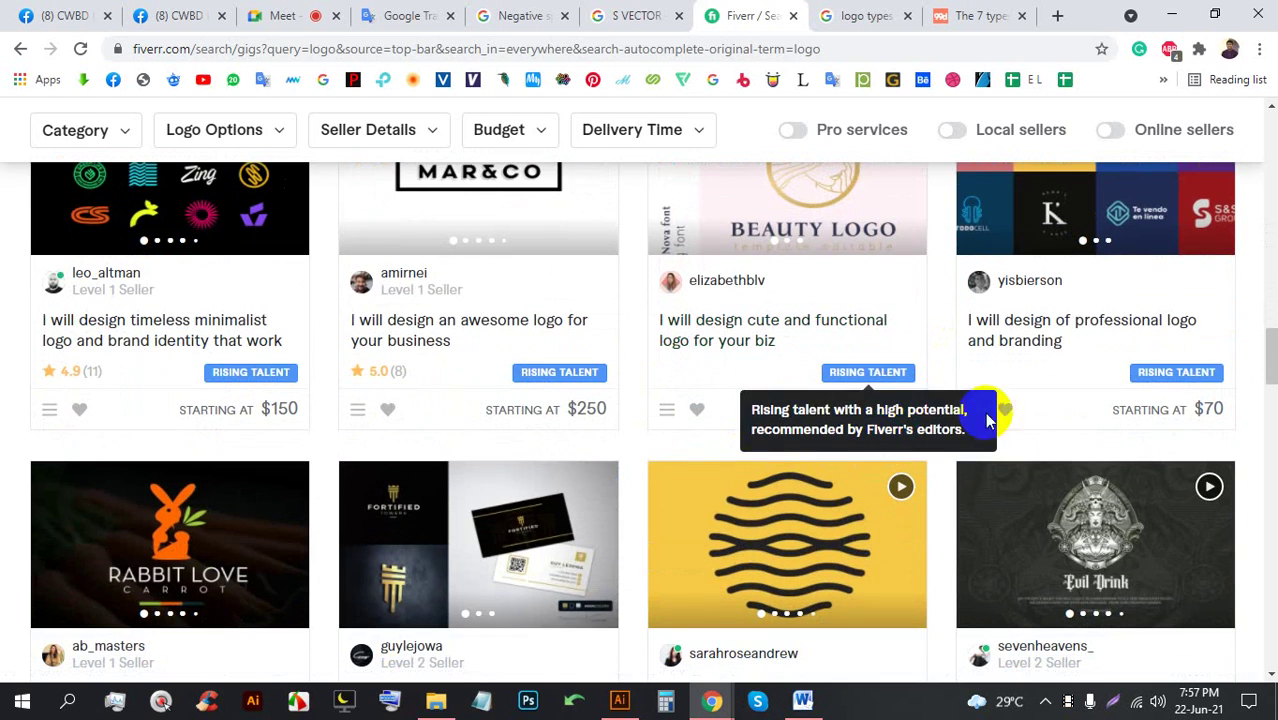
scroll(820, 450, "up", 1)
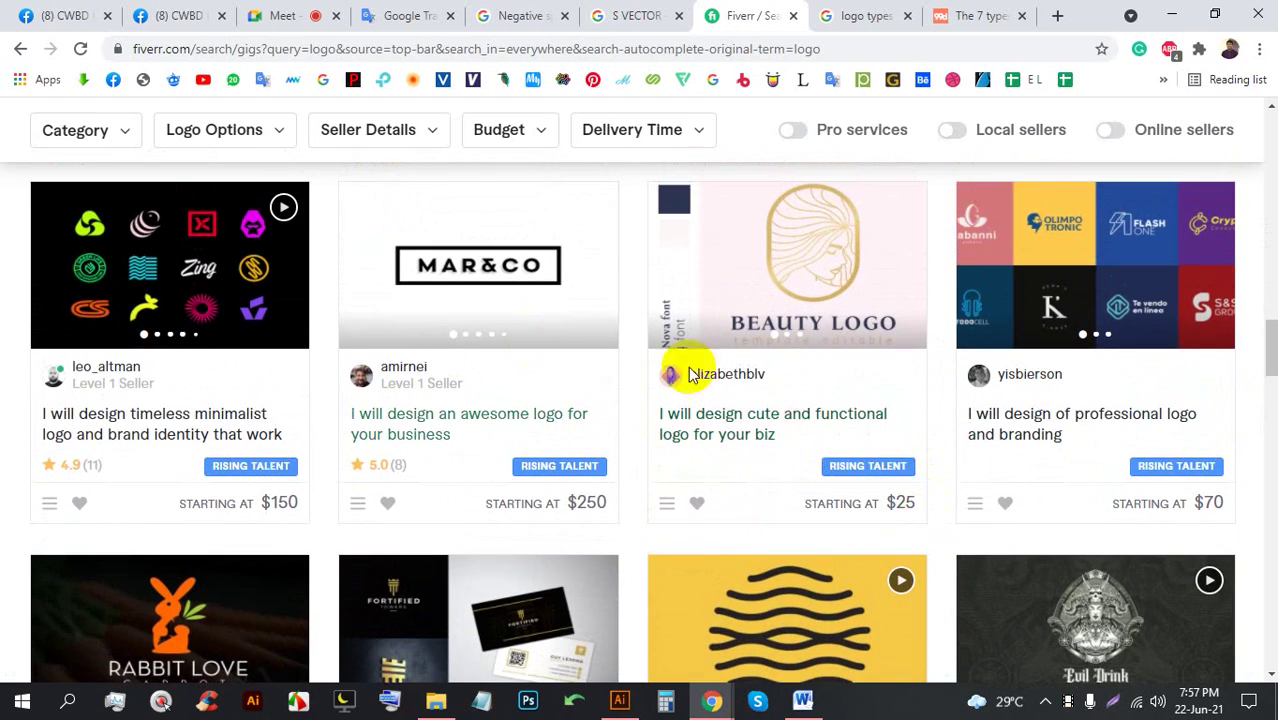
scroll(520, 430, "down", 1)
scroll(290, 370, "down", 2)
scroll(290, 430, "up", 3)
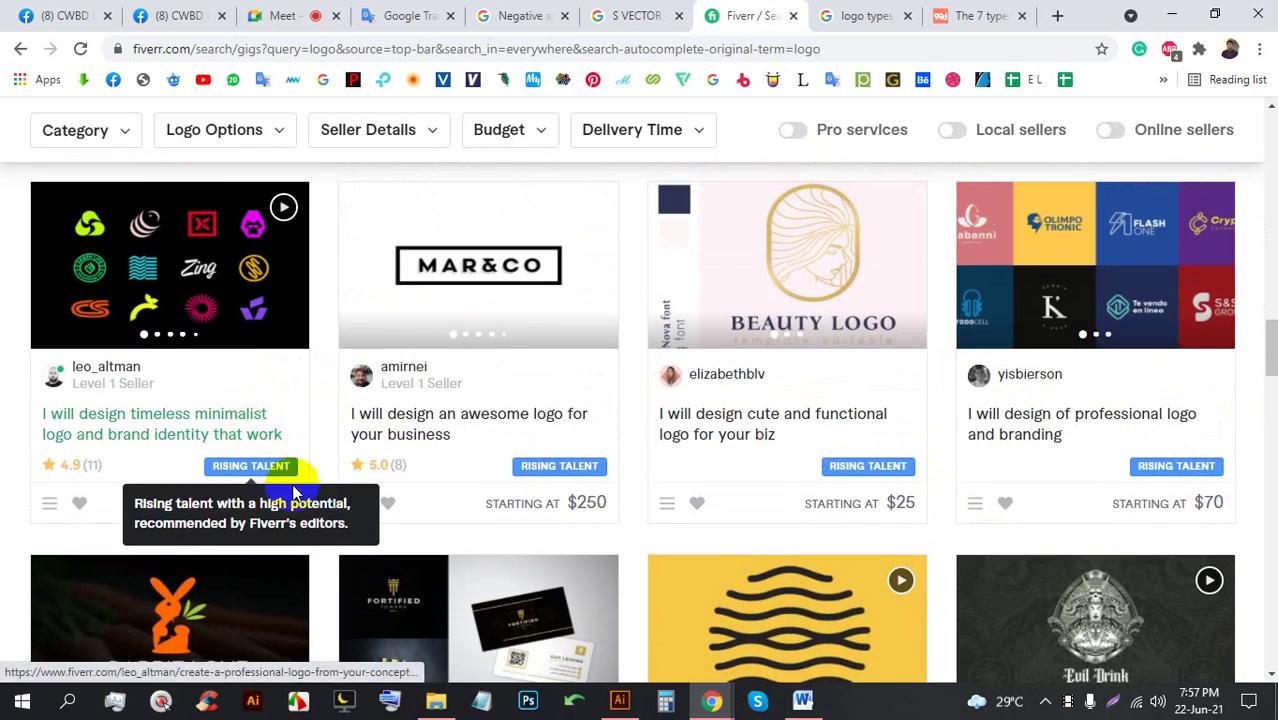
Highlight the starting price and review count of the Pro Verified gig for a customized logo and branding with identity suite
scroll(250, 450, "down", 3)
scroll(440, 450, "down", 1)
scroll(670, 430, "up", 2)
scroll(900, 470, "down", 2)
left_click_drag(920, 510, 875, 508)
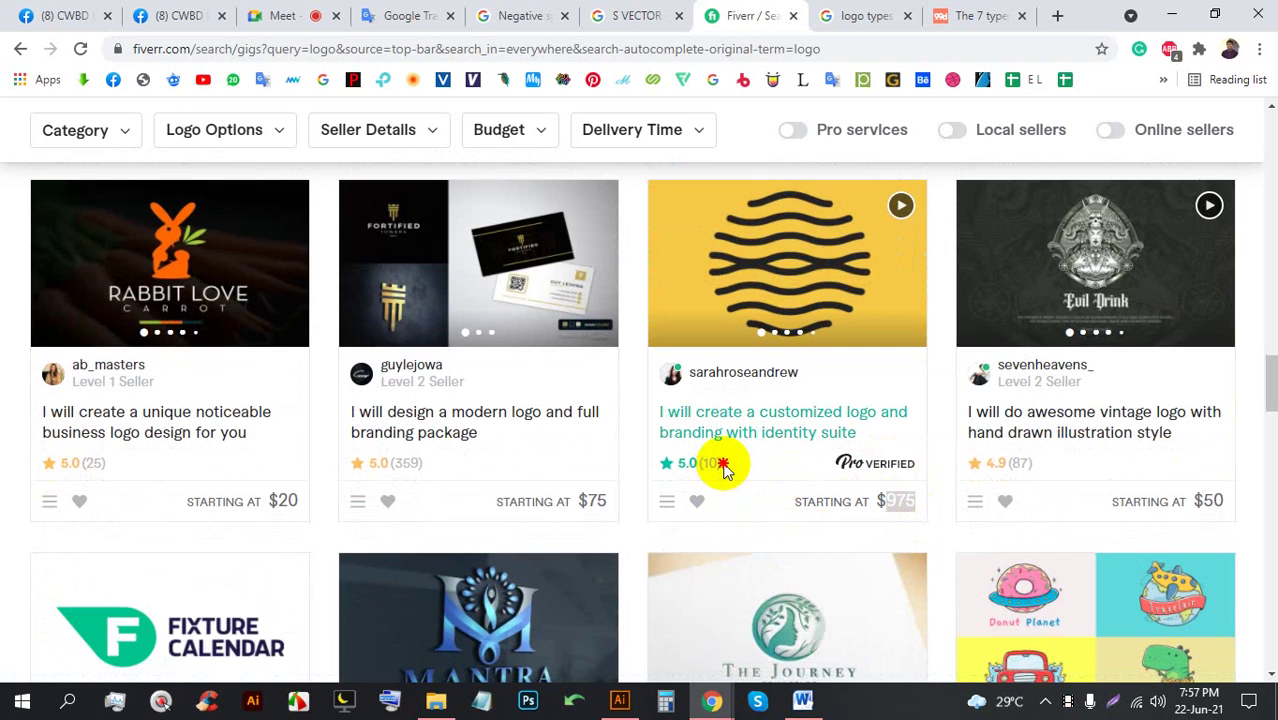
left_click_drag(724, 470, 705, 463)
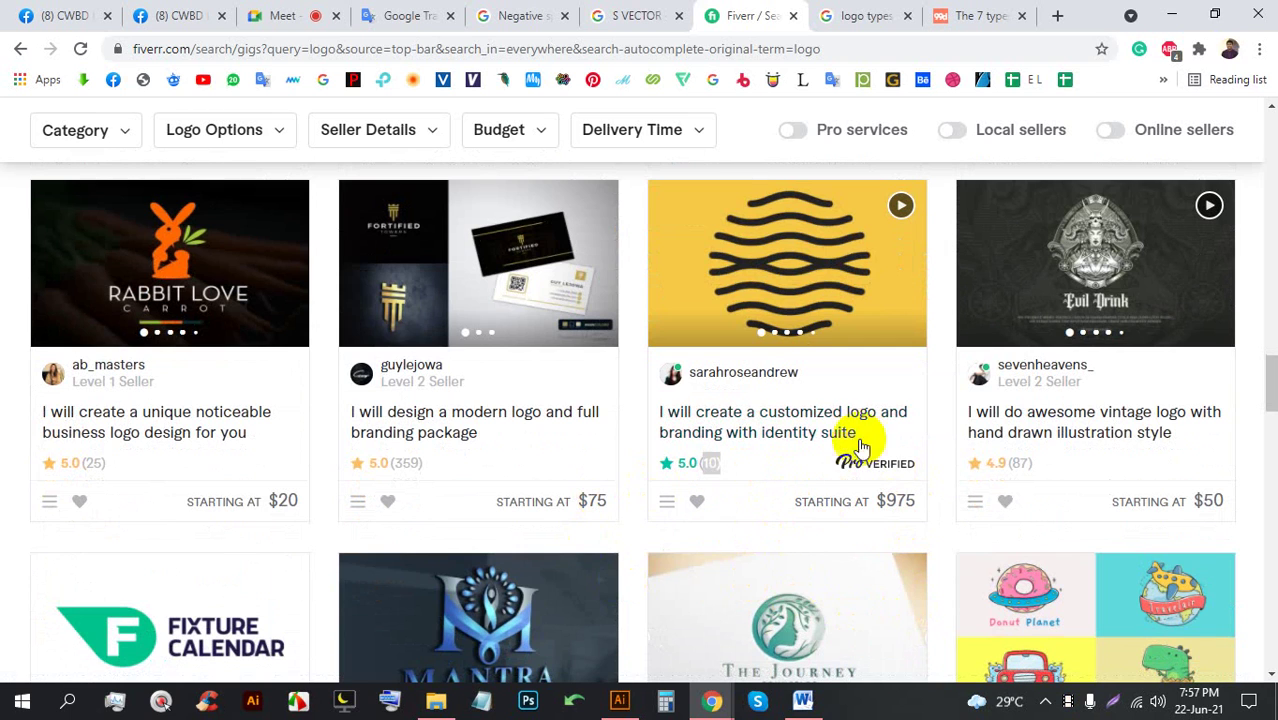
Examine the design styles, ratings and starting prices of the logo gigs further down the results
scroll(730, 490, "down", 3)
scroll(680, 486, "down", 1)
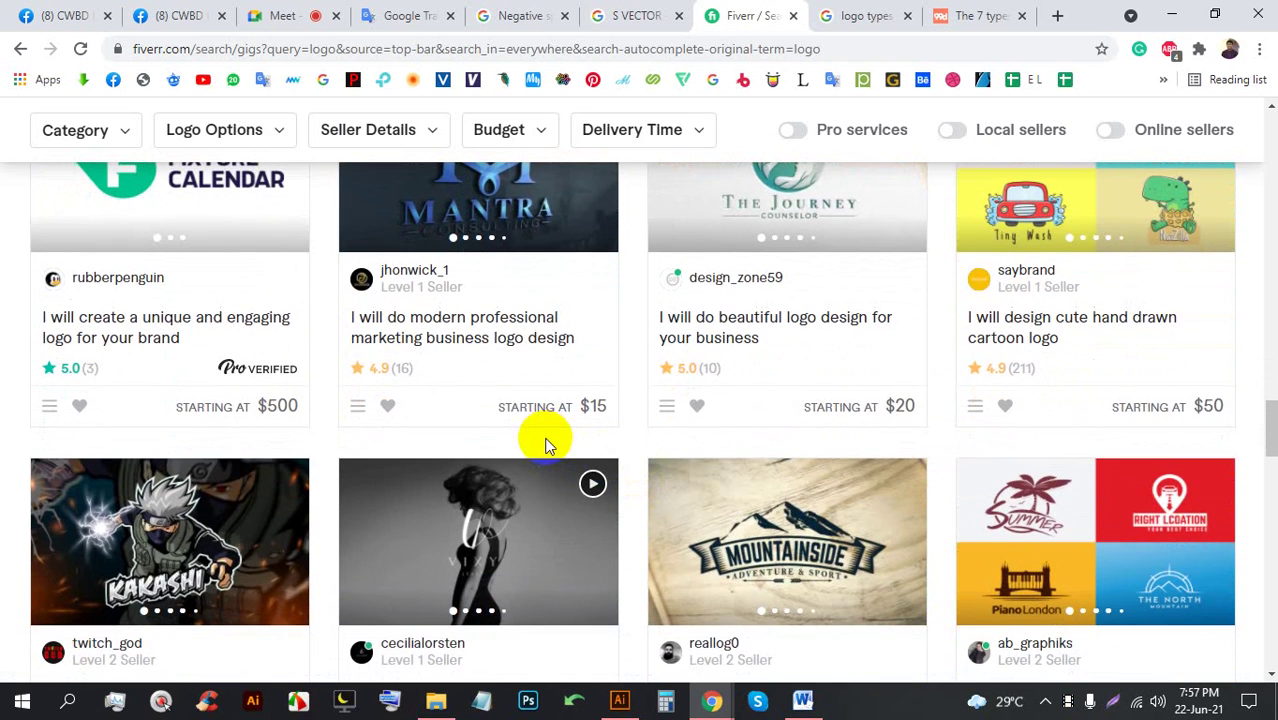
scroll(545, 445, "down", 3)
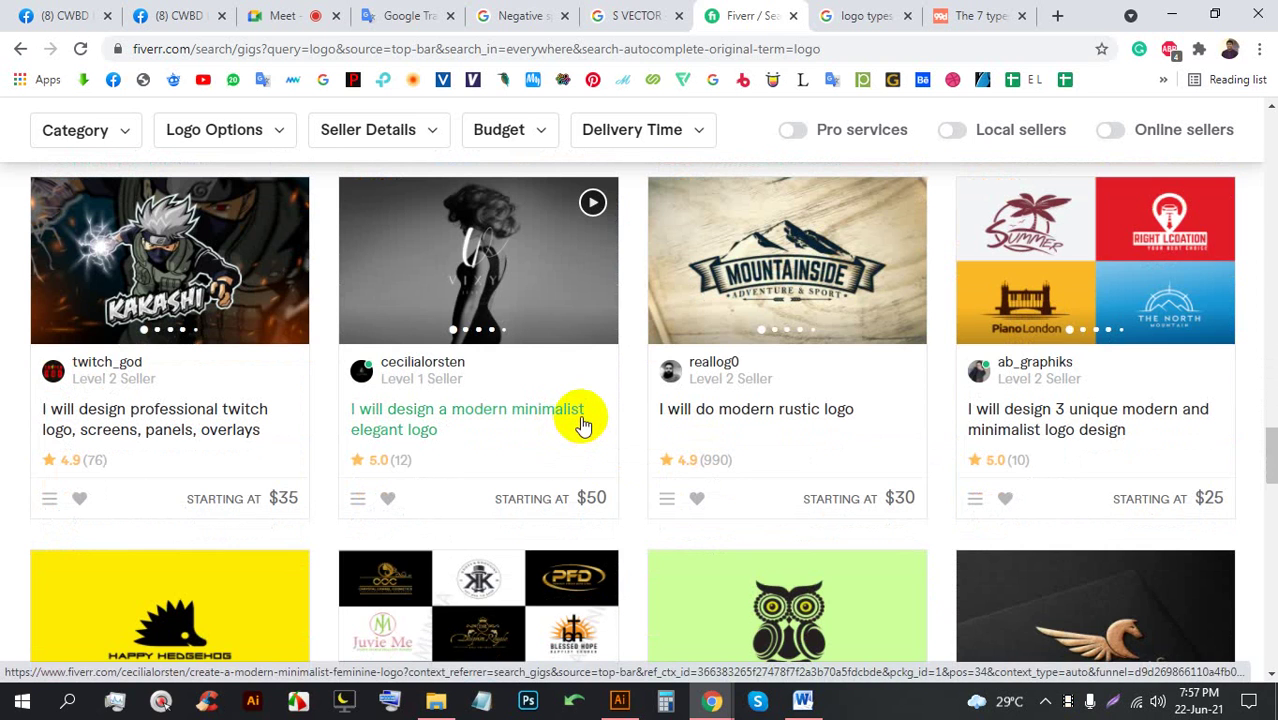
scroll(585, 420, "down", 3)
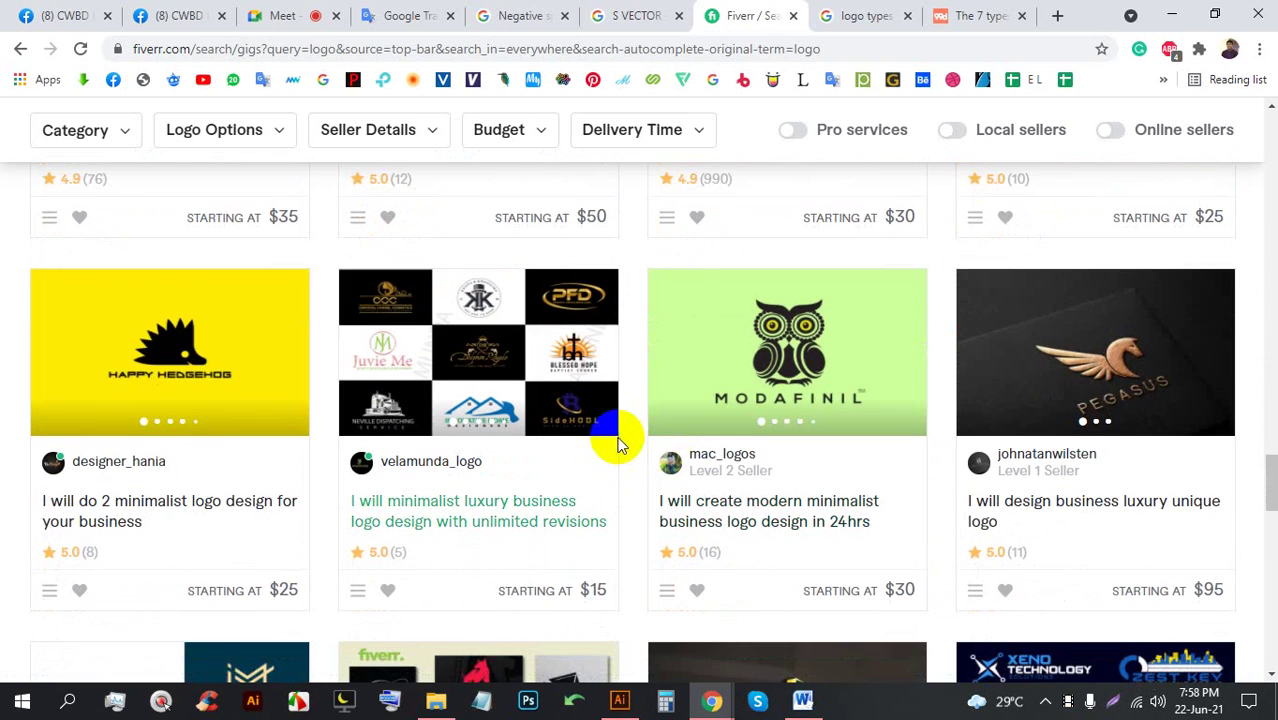
scroll(620, 434, "down", 2)
Open the Facebook home page in a new first tab and go to the CWBD LEDP GD-D71(Evening) group
left_click(286, 14)
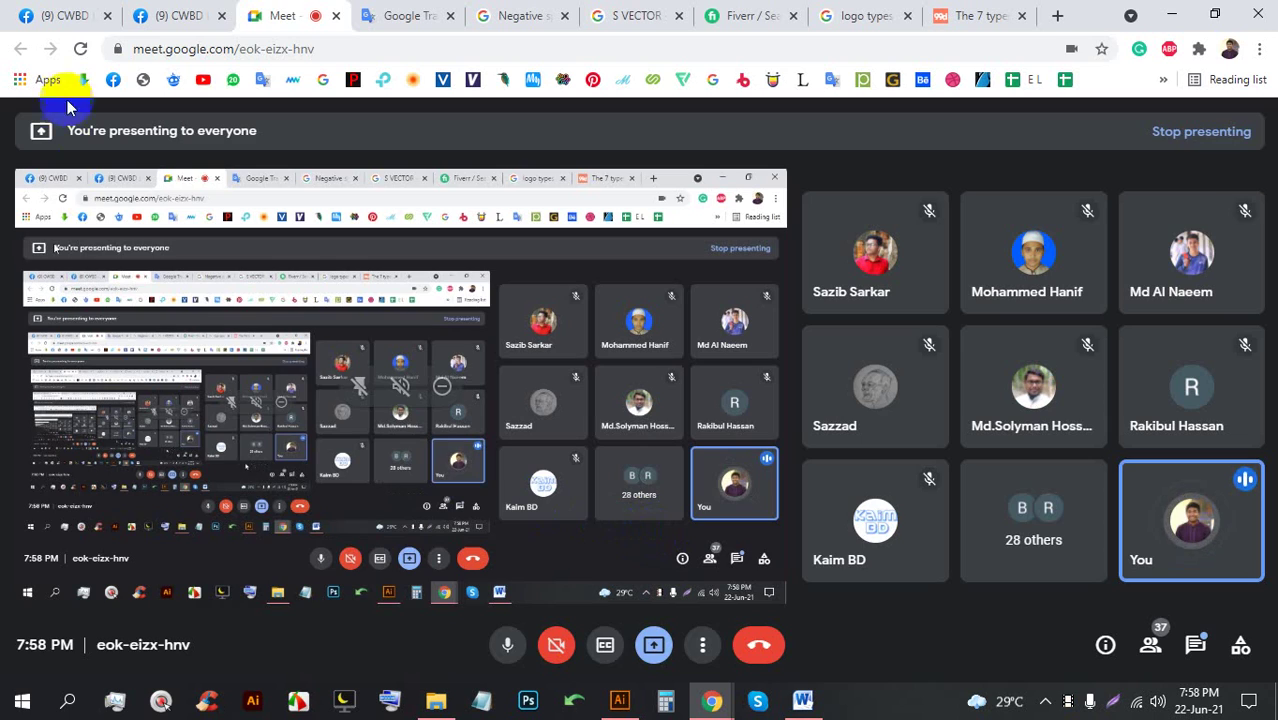
left_click(68, 10)
left_click(244, 226)
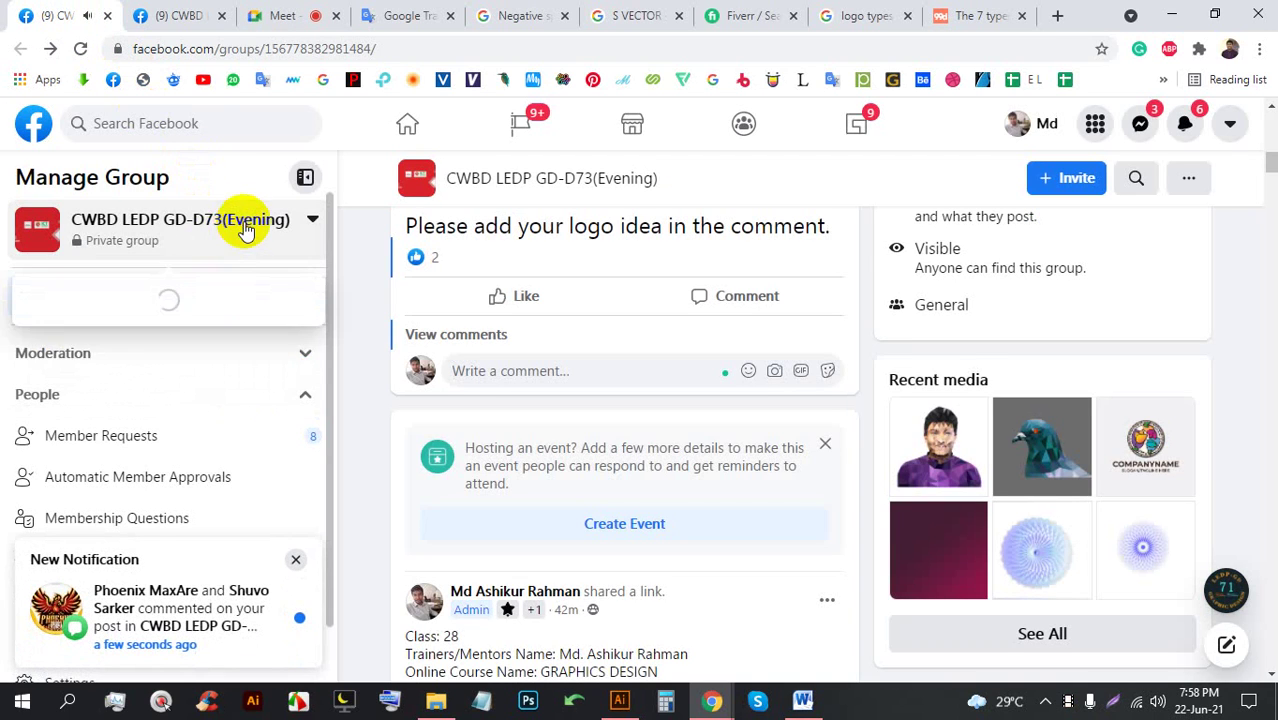
right_click(402, 123)
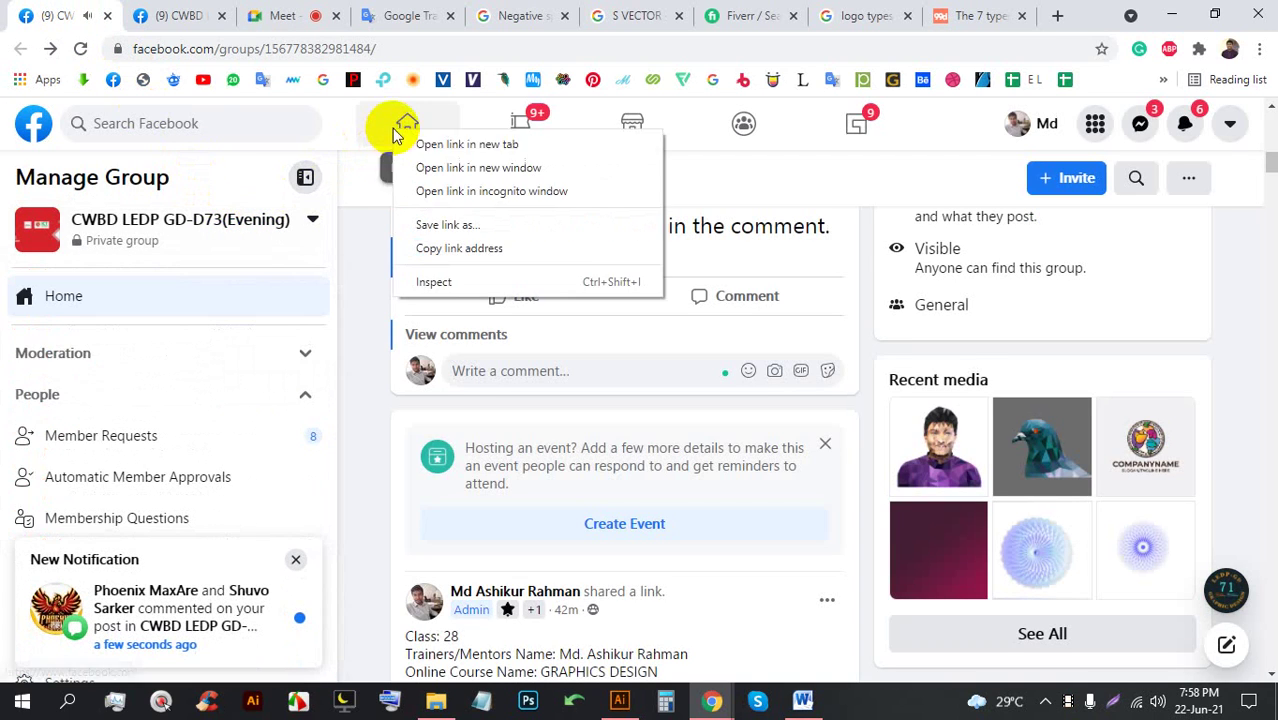
left_click(450, 140)
left_click_drag(172, 8, 40, 12)
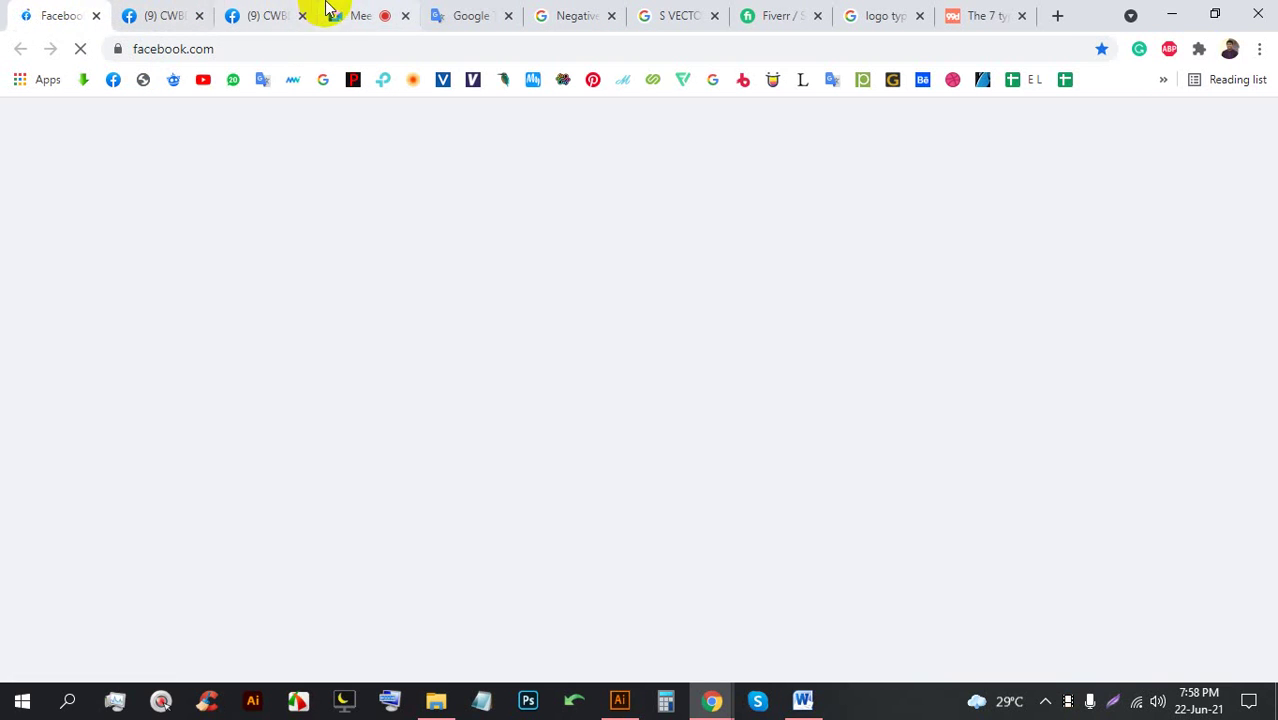
left_click(355, 14)
left_click(30, 12)
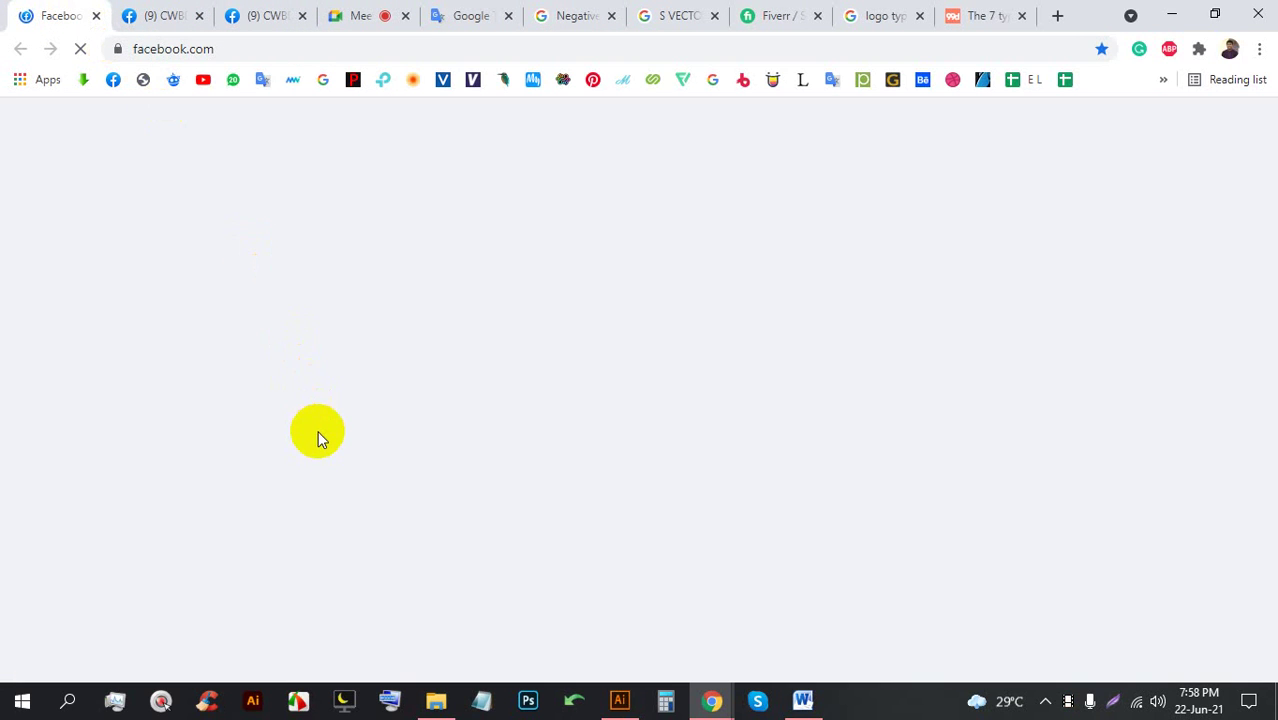
scroll(158, 430, "down", 1)
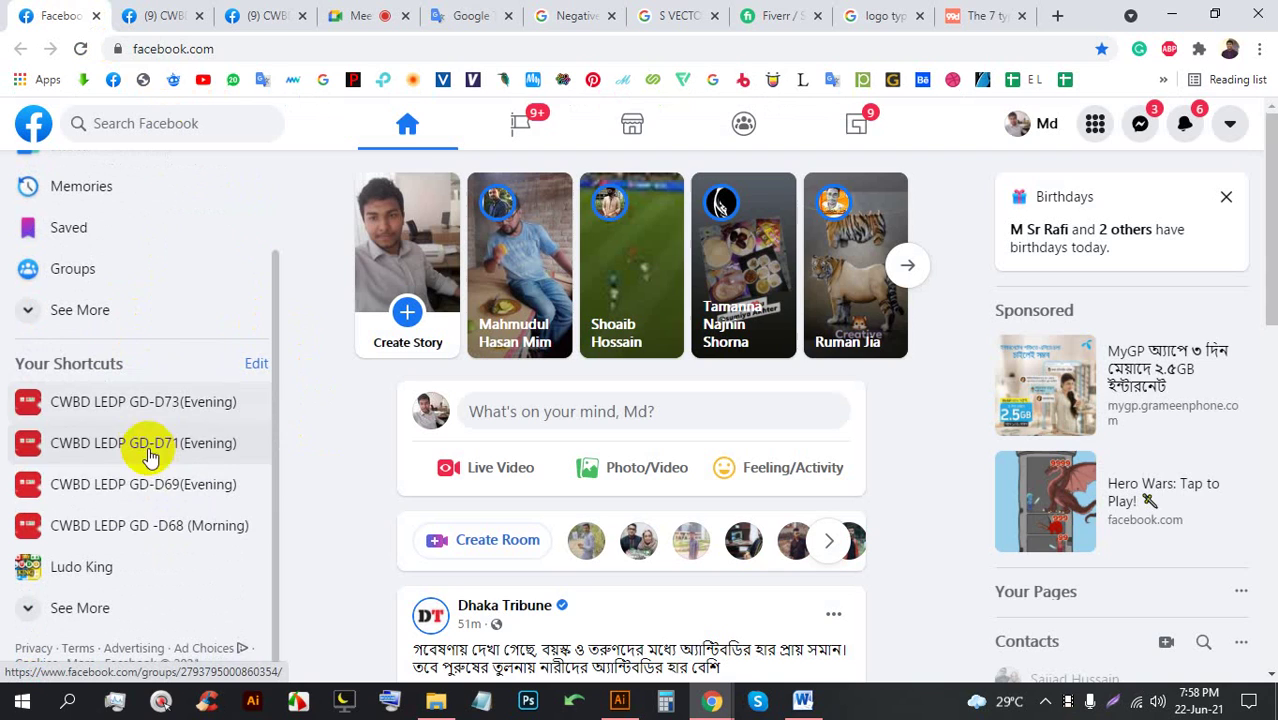
left_click(168, 448)
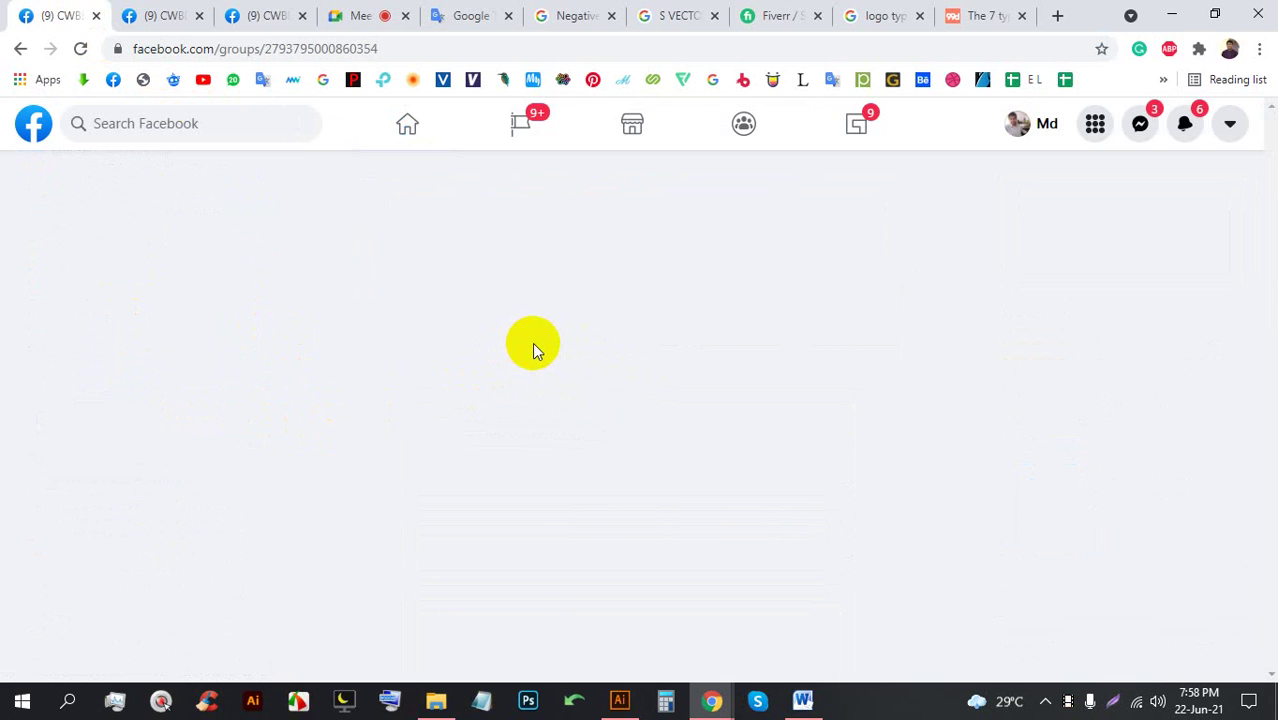
Find the shared colormatters.com link among the GD-D71 group's posts and open it in a new tab
left_click(337, 14)
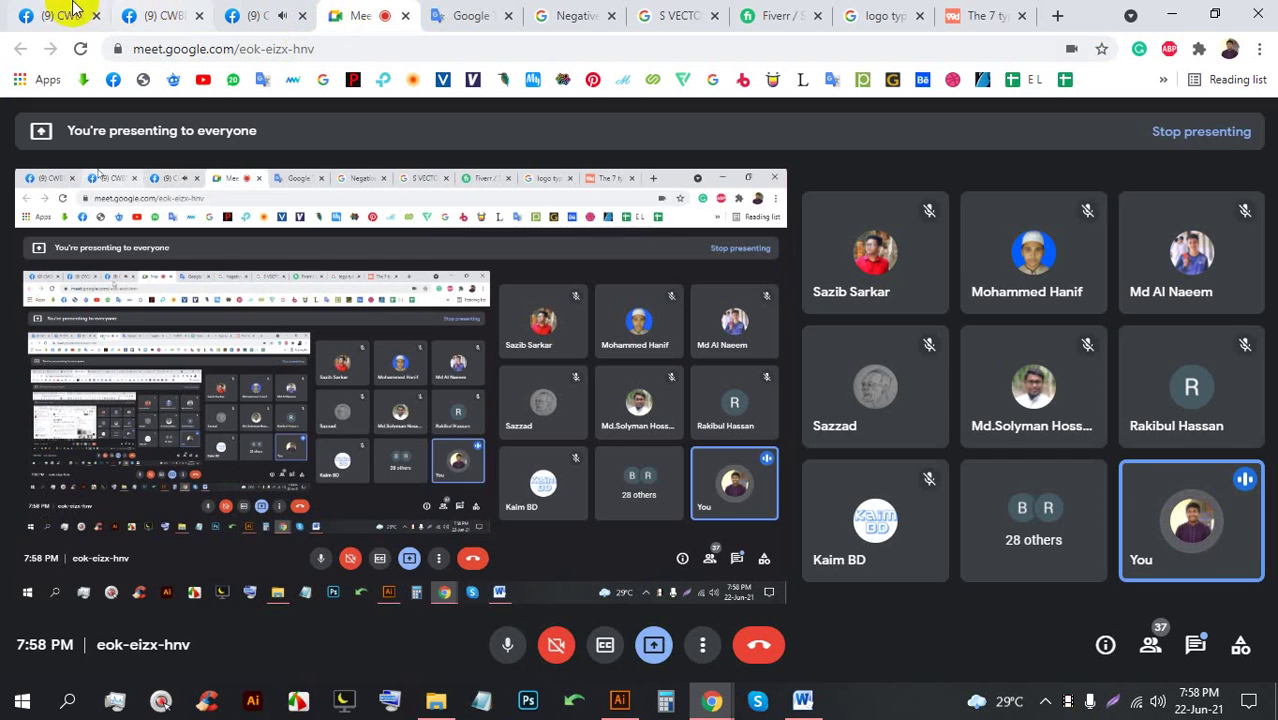
left_click(75, 10)
scroll(562, 585, "down", 8)
scroll(566, 561, "down", 7)
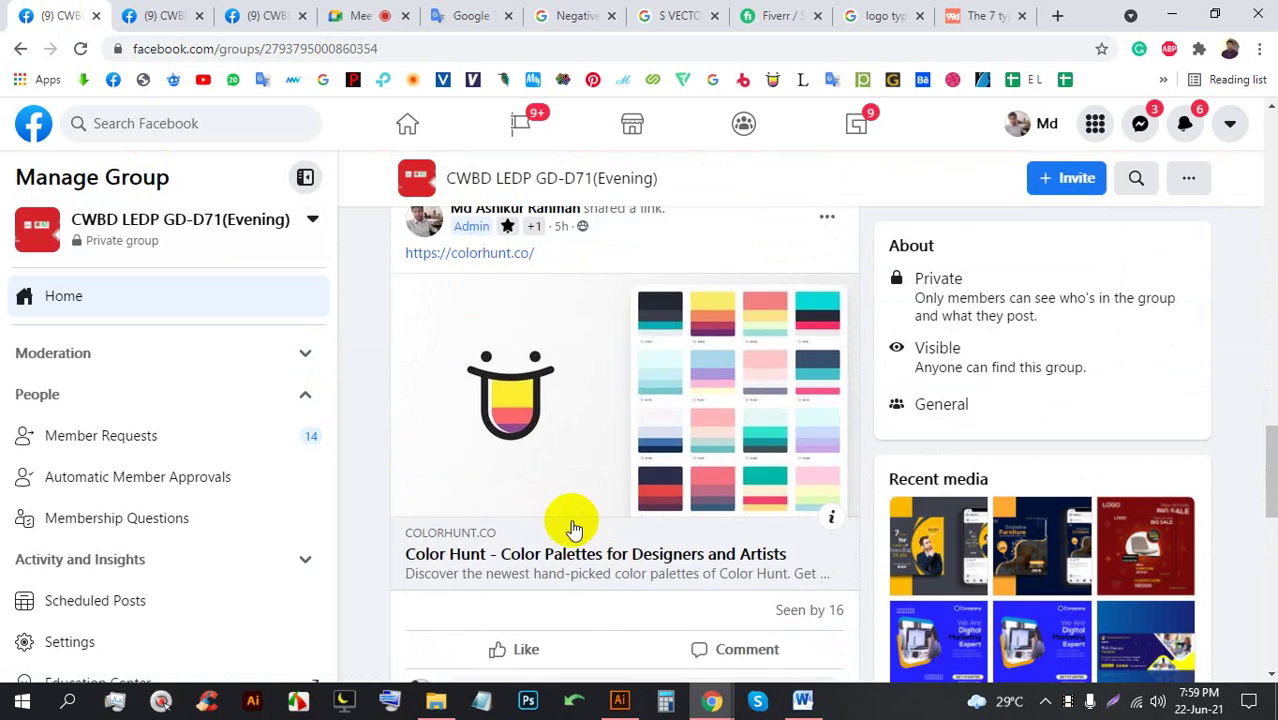
scroll(585, 508, "down", 5)
right_click(630, 330)
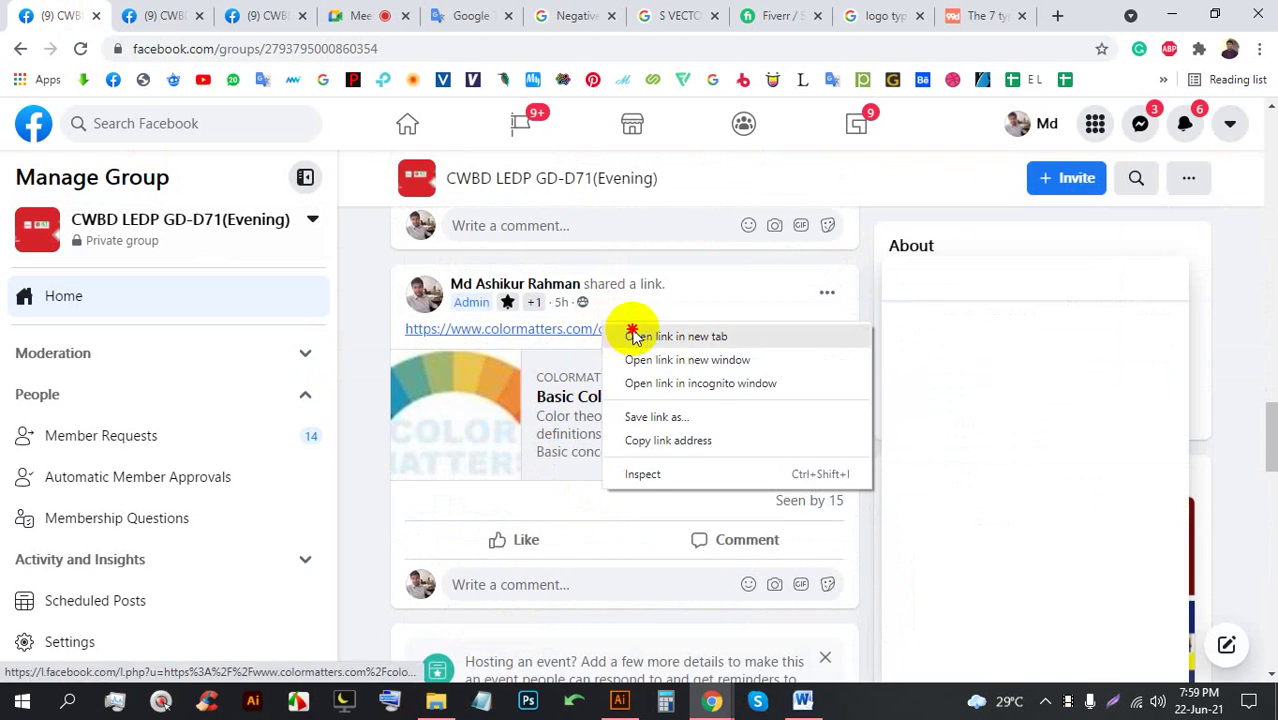
left_click(633, 337)
Copy the web address of the Color Matters Basic Color Theory page
left_click(166, 22)
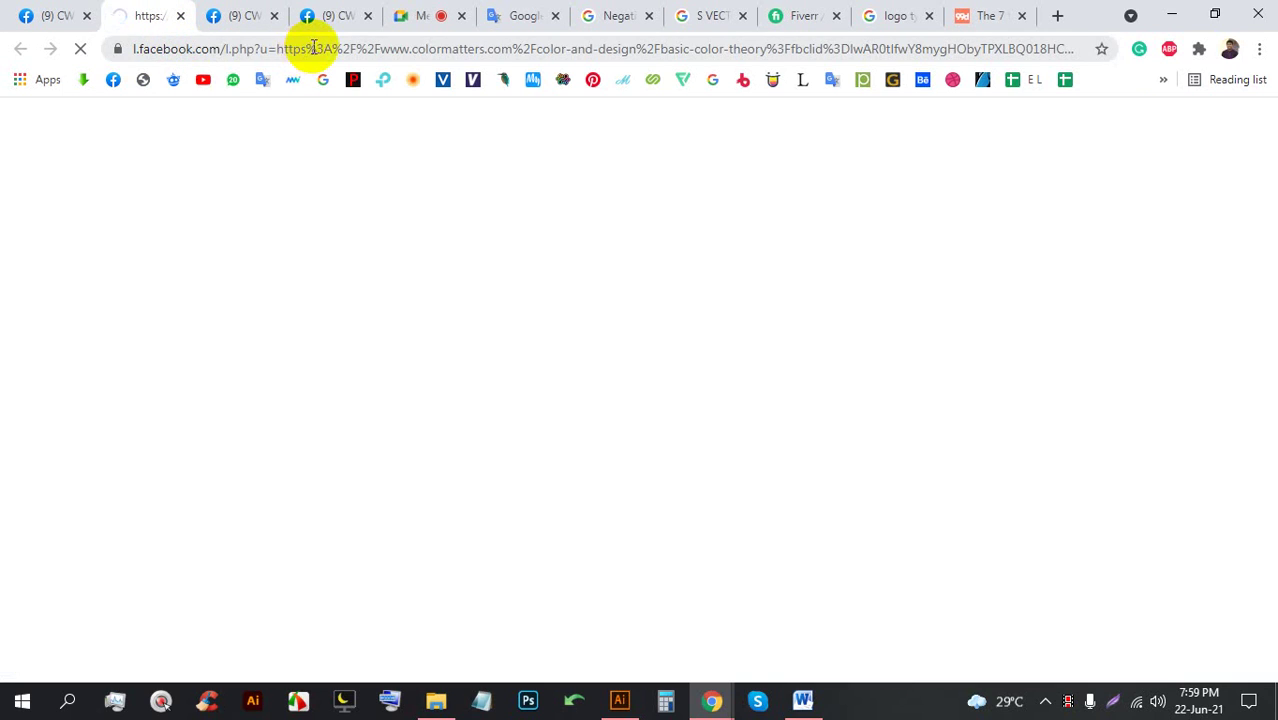
left_click(320, 52)
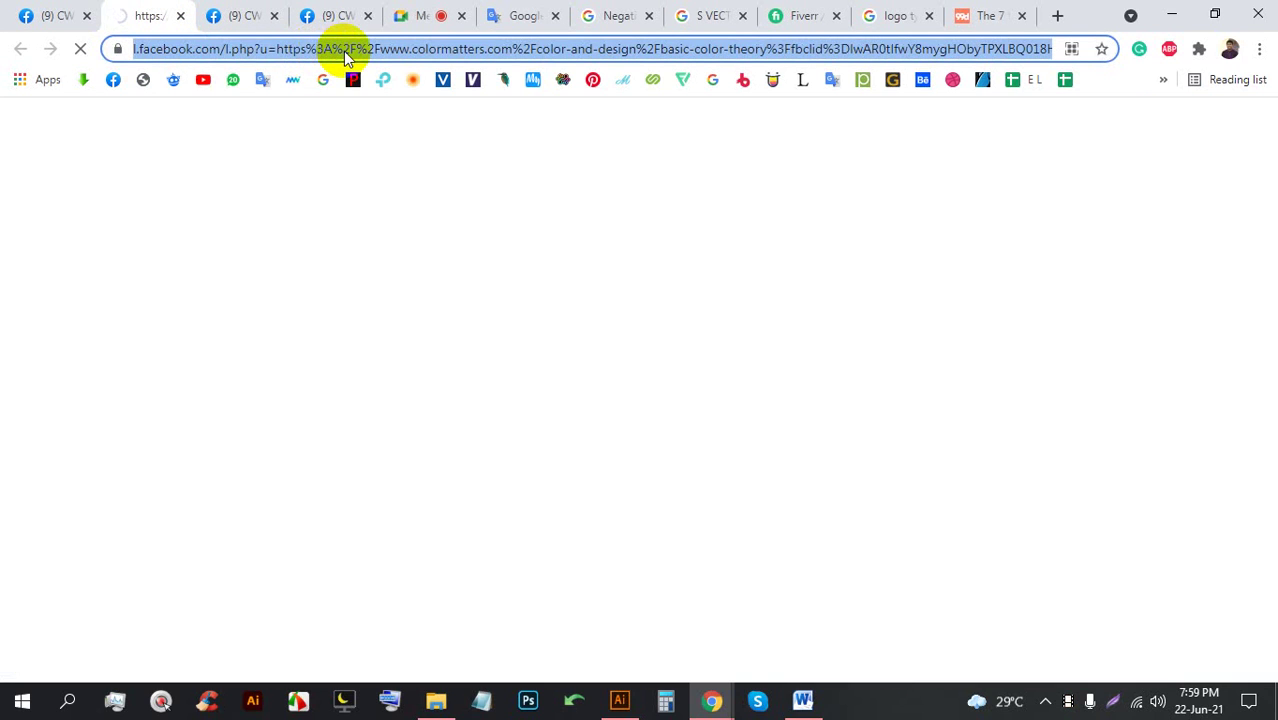
right_click(343, 51)
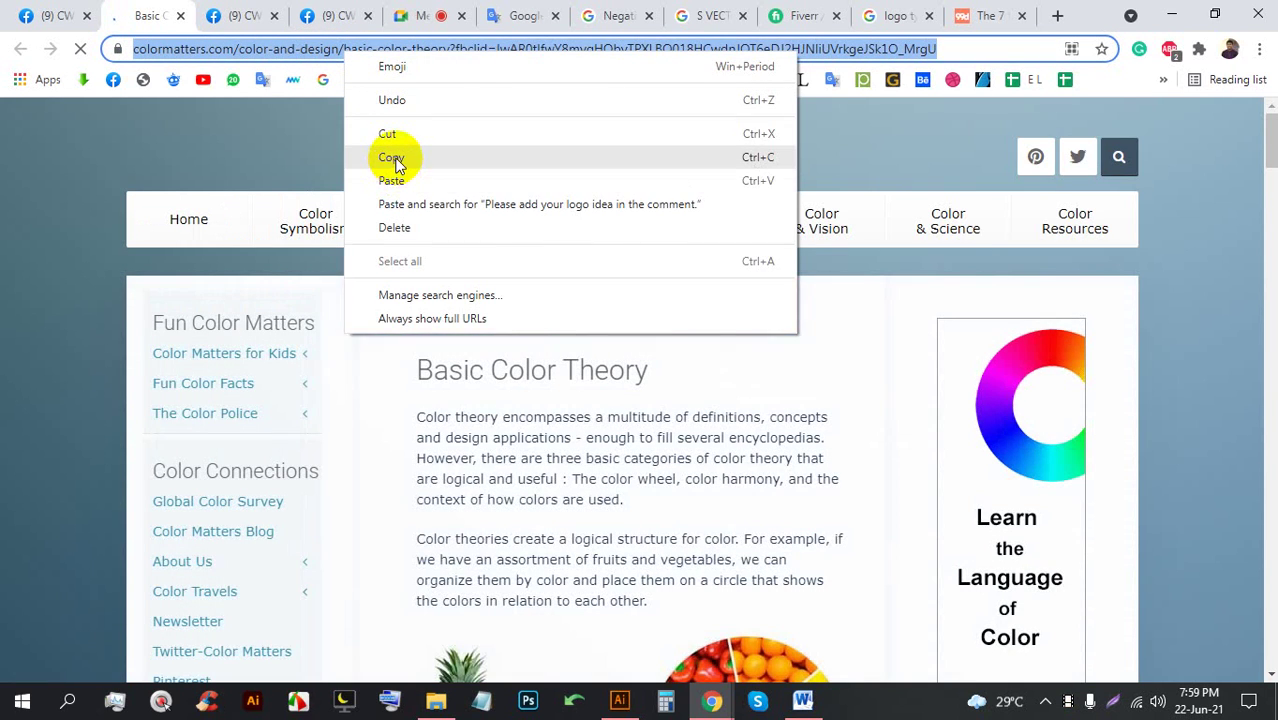
left_click(396, 163)
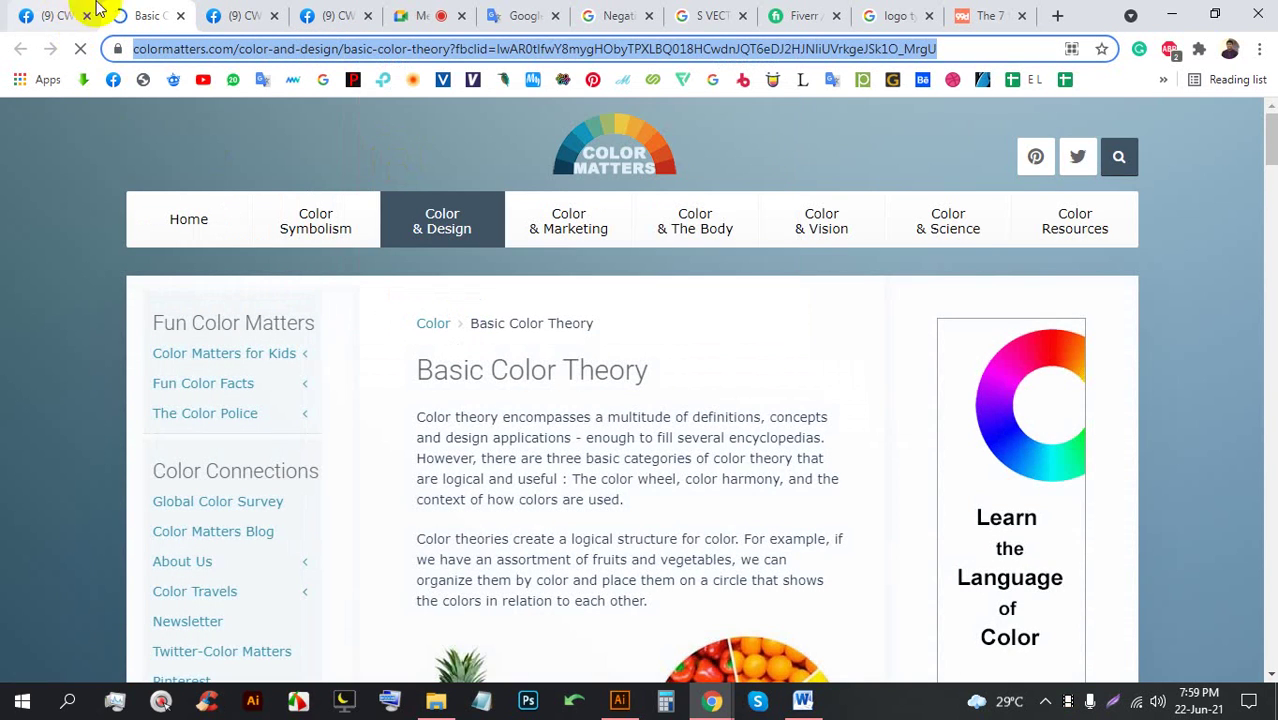
Close the Color Matters and GD-D71 group tabs and return to the CWBD LEDP GD-D73(Evening) group
middle_click(116, 15)
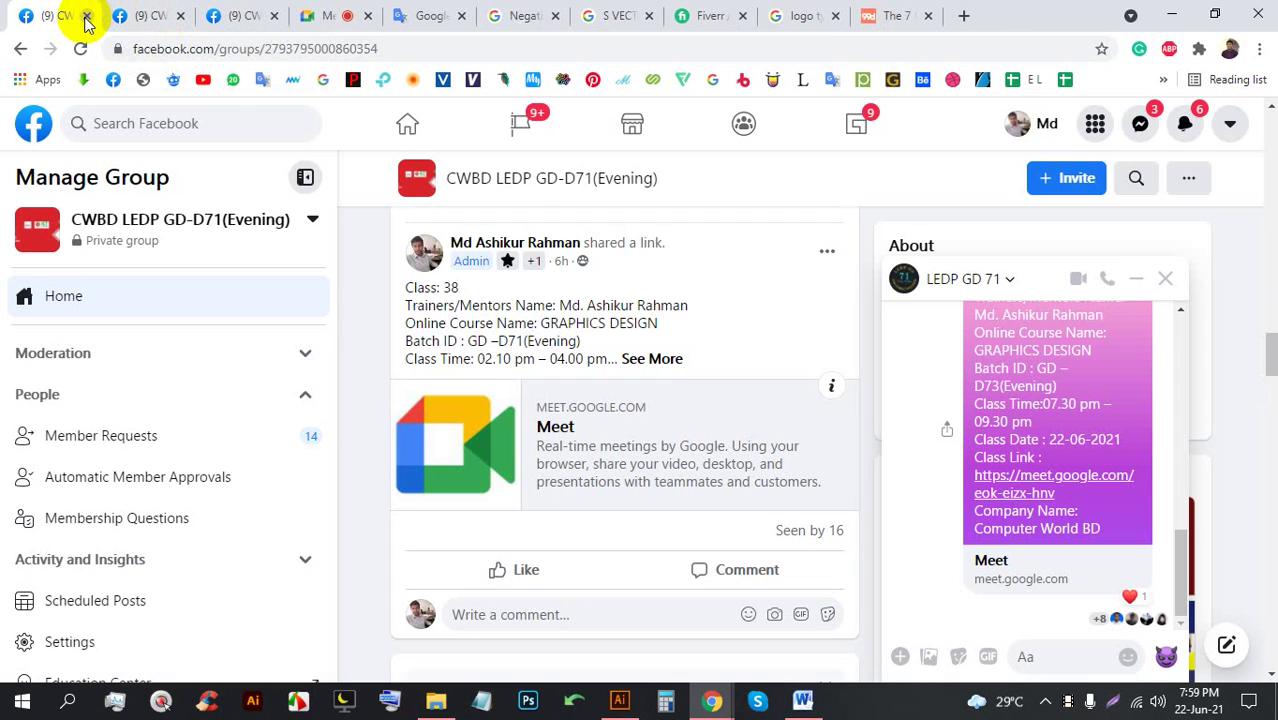
left_click(87, 15)
left_click(182, 8)
left_click(18, 12)
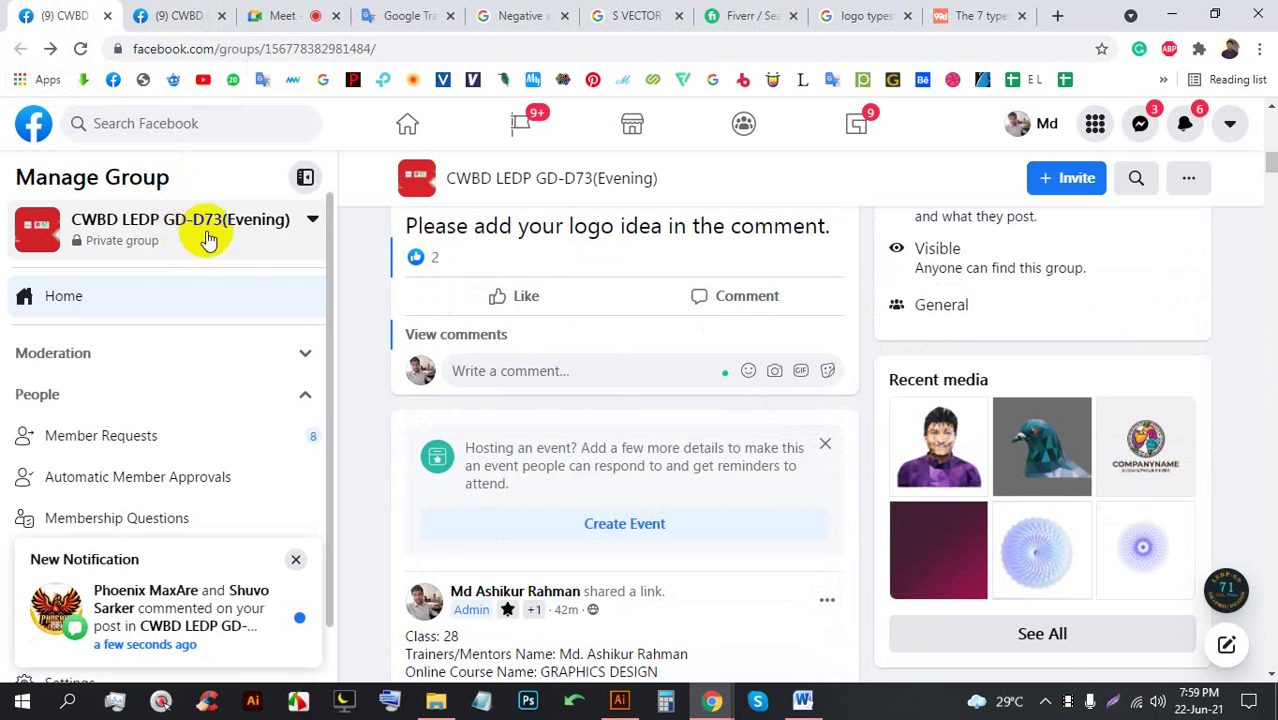
Create a post in the CWBD LEDP GD-D73(Evening) group with the copied Basic Color Theory link and submit it
scroll(570, 300, "up", 8)
scroll(585, 335, "down", 4)
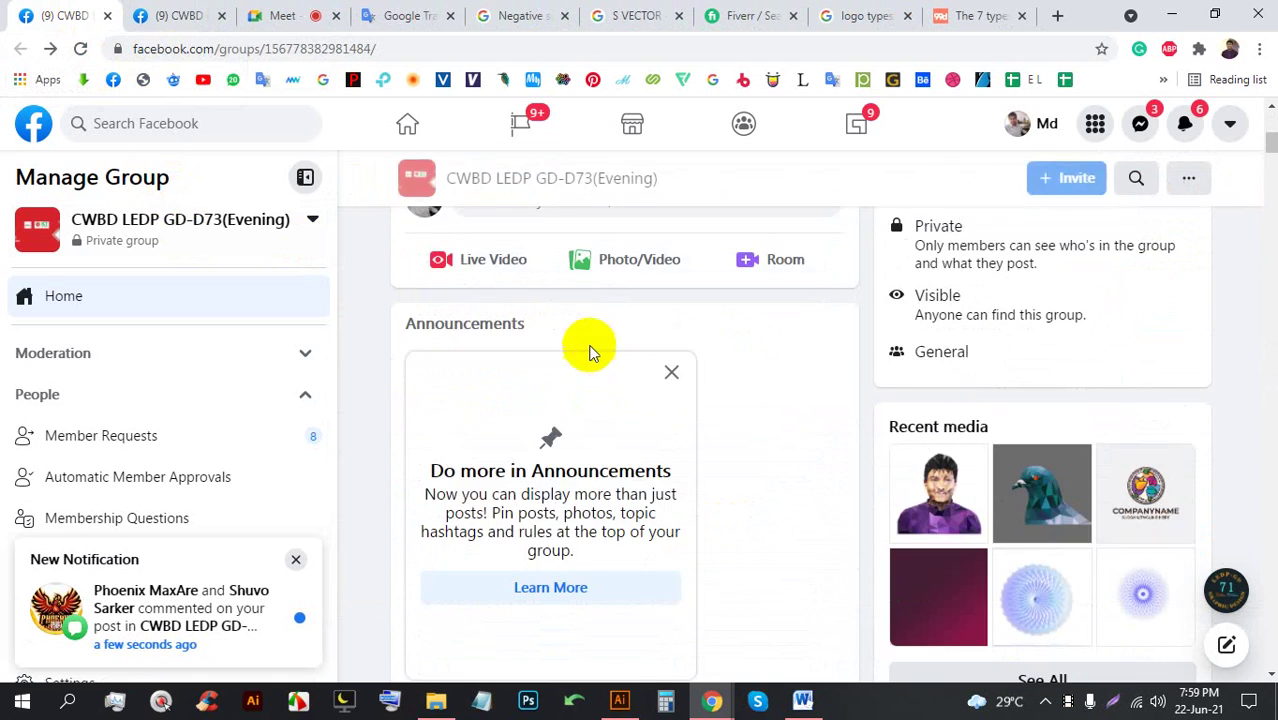
scroll(585, 345, "up", 2)
left_click(579, 376)
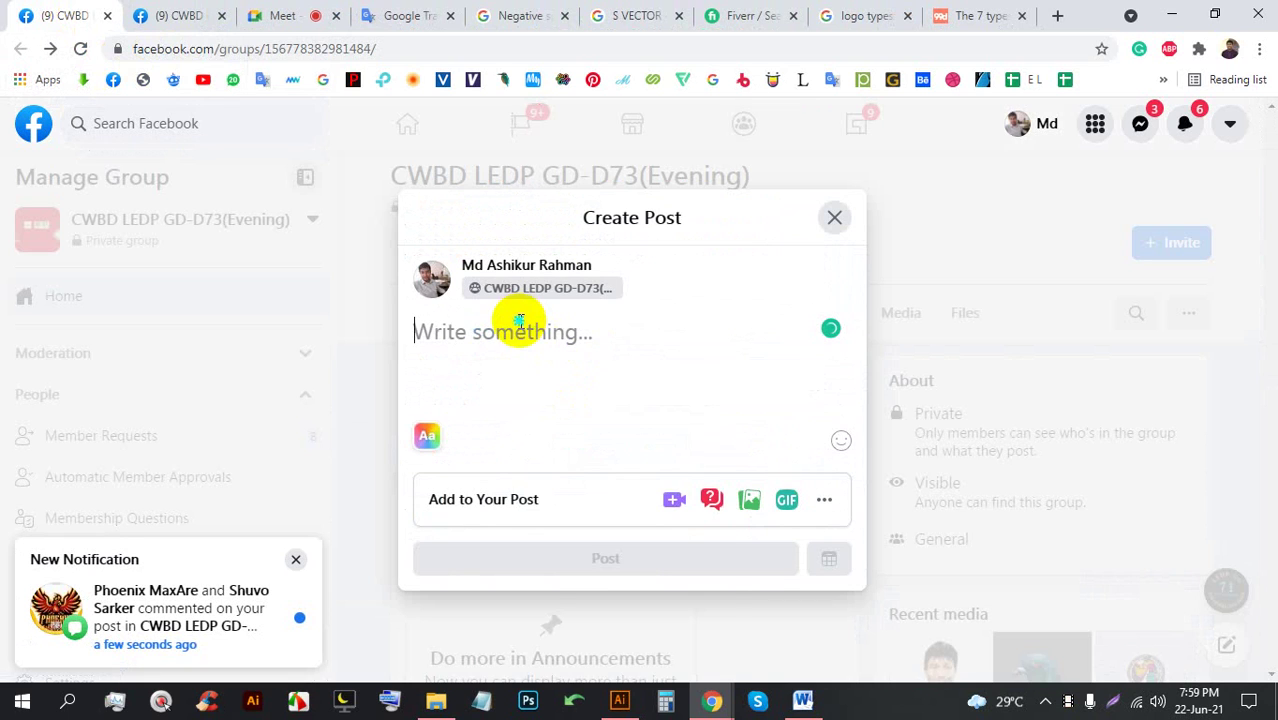
right_click(519, 322)
left_click(599, 491)
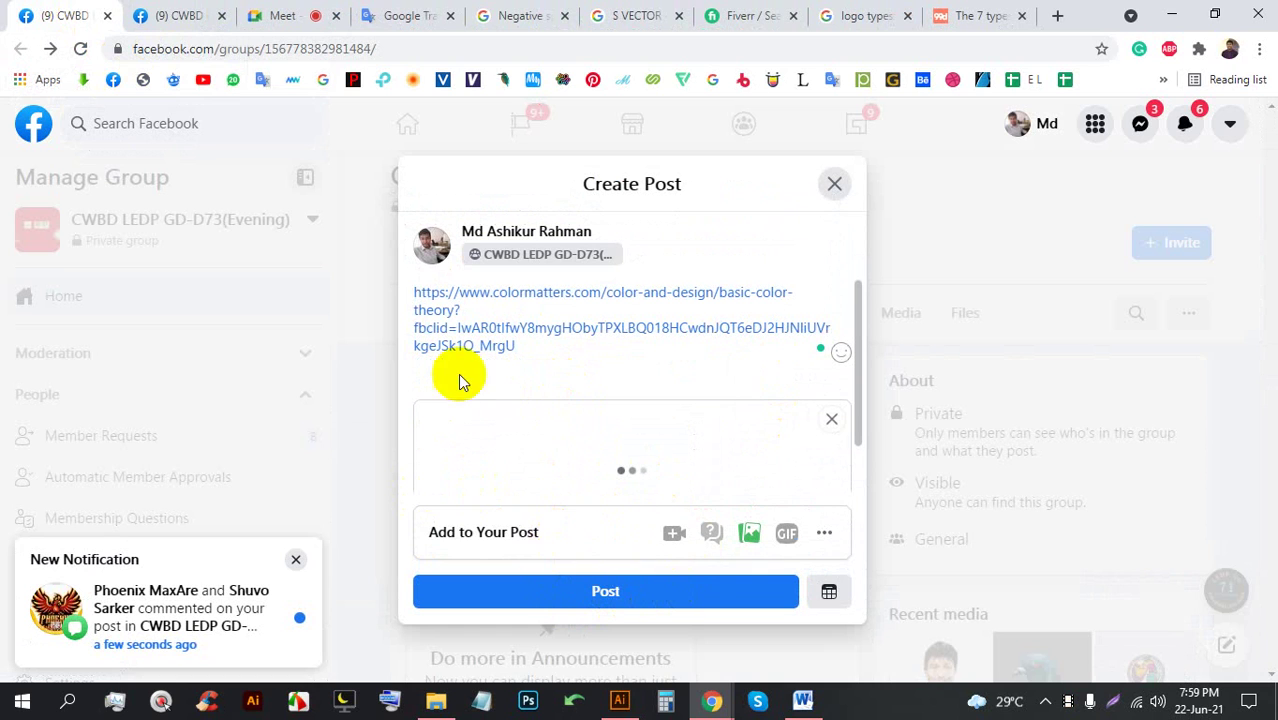
left_click_drag(414, 292, 525, 292)
left_click(607, 588)
Post the same Basic Color Theory link in the CWBD LEDP GD-D69(Evening) group and return to the GD-D73 group's post
key("ctrl+Tab")
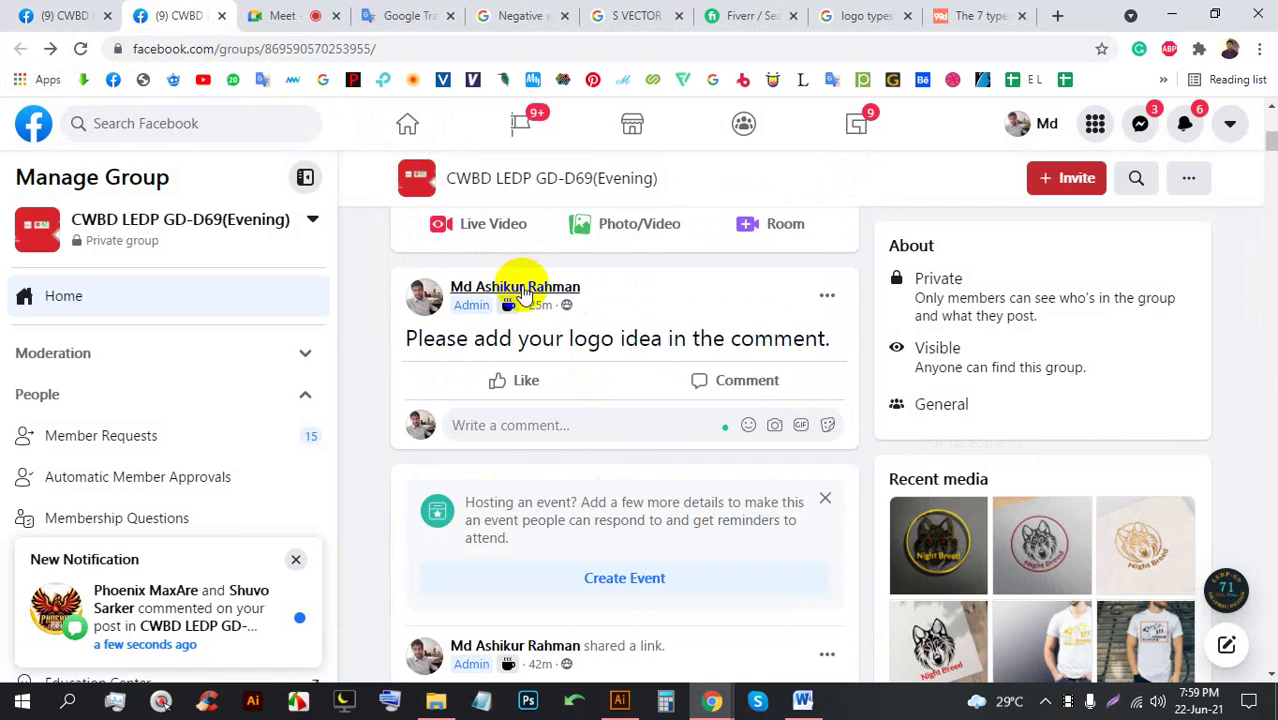
scroll(522, 420, "up", 3)
scroll(525, 422, "down", 2)
left_click(510, 358)
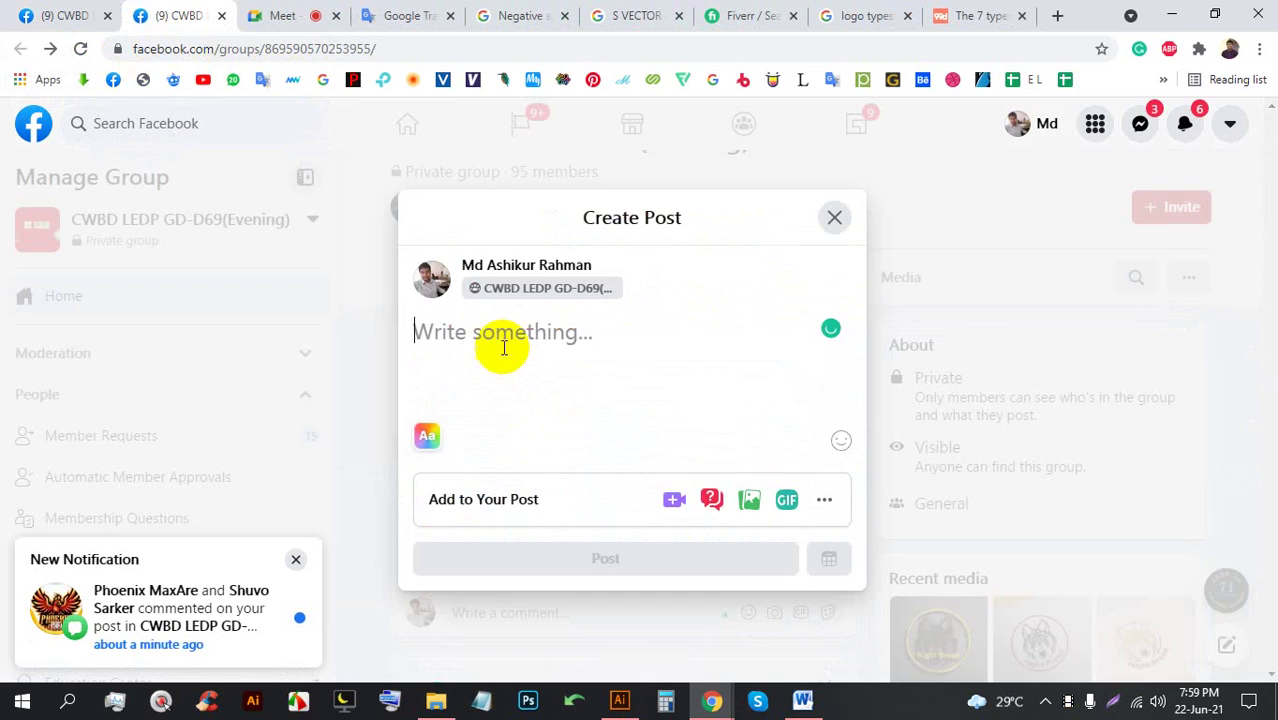
right_click(504, 356)
left_click(465, 334)
right_click(491, 337)
left_click(530, 490)
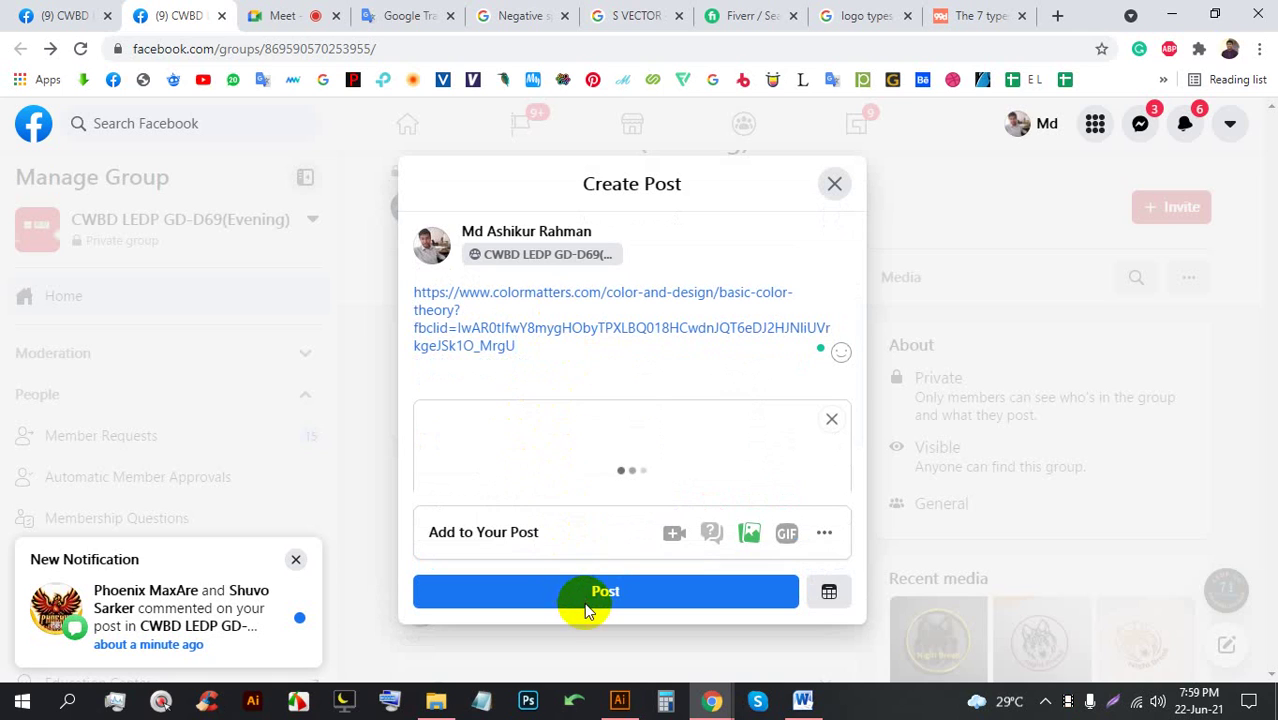
left_click(605, 590)
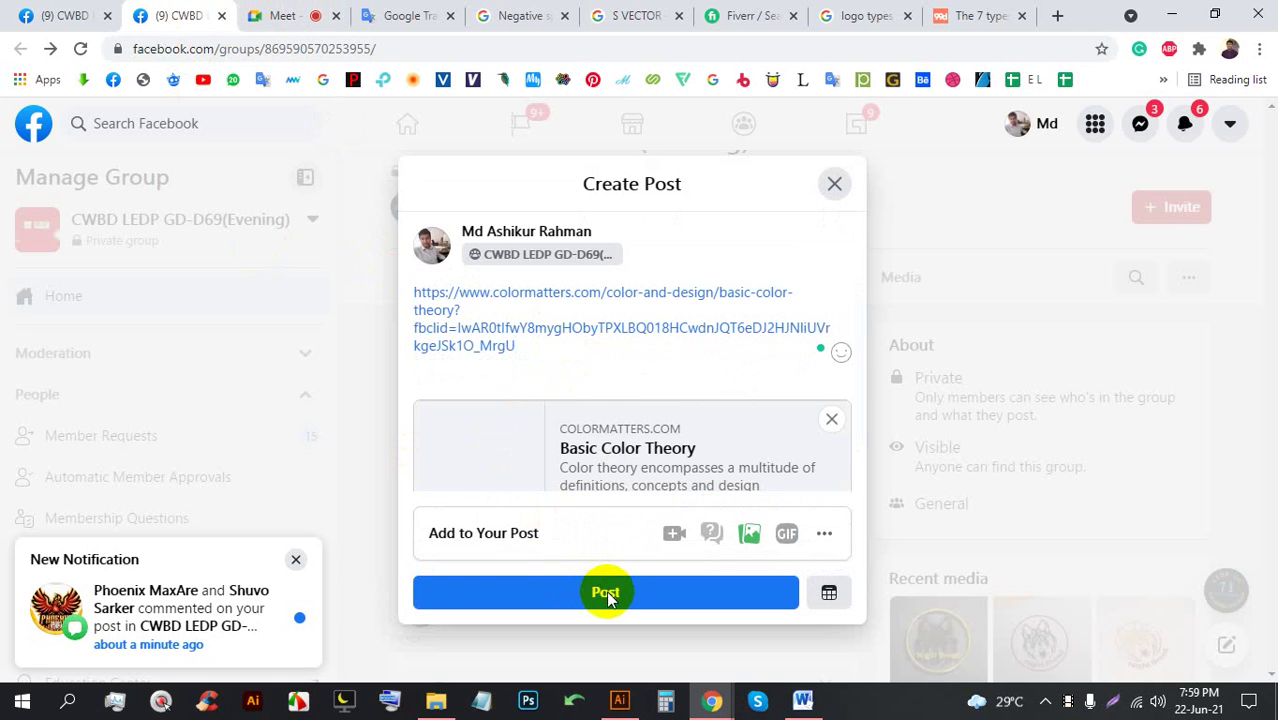
left_click(33, 18)
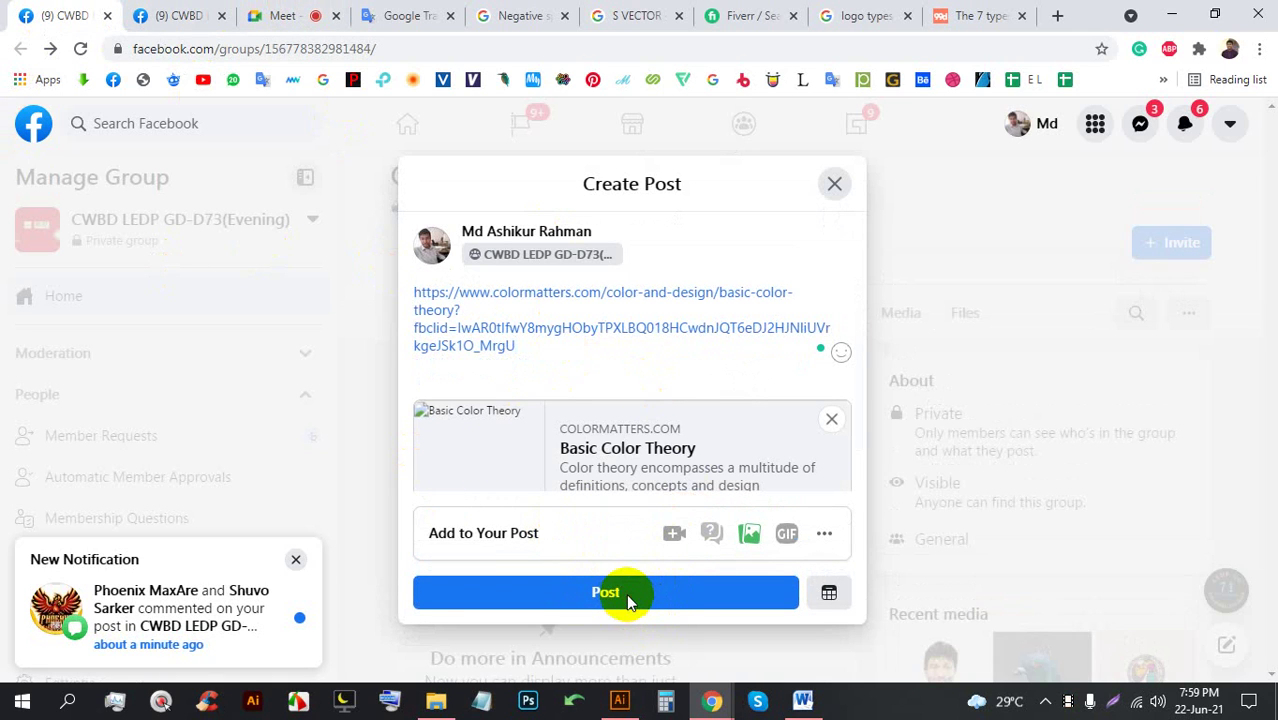
Check the Google Meet call and examine the remaining Fiverr logo gigs down to the end of the first results page
left_click(262, 14)
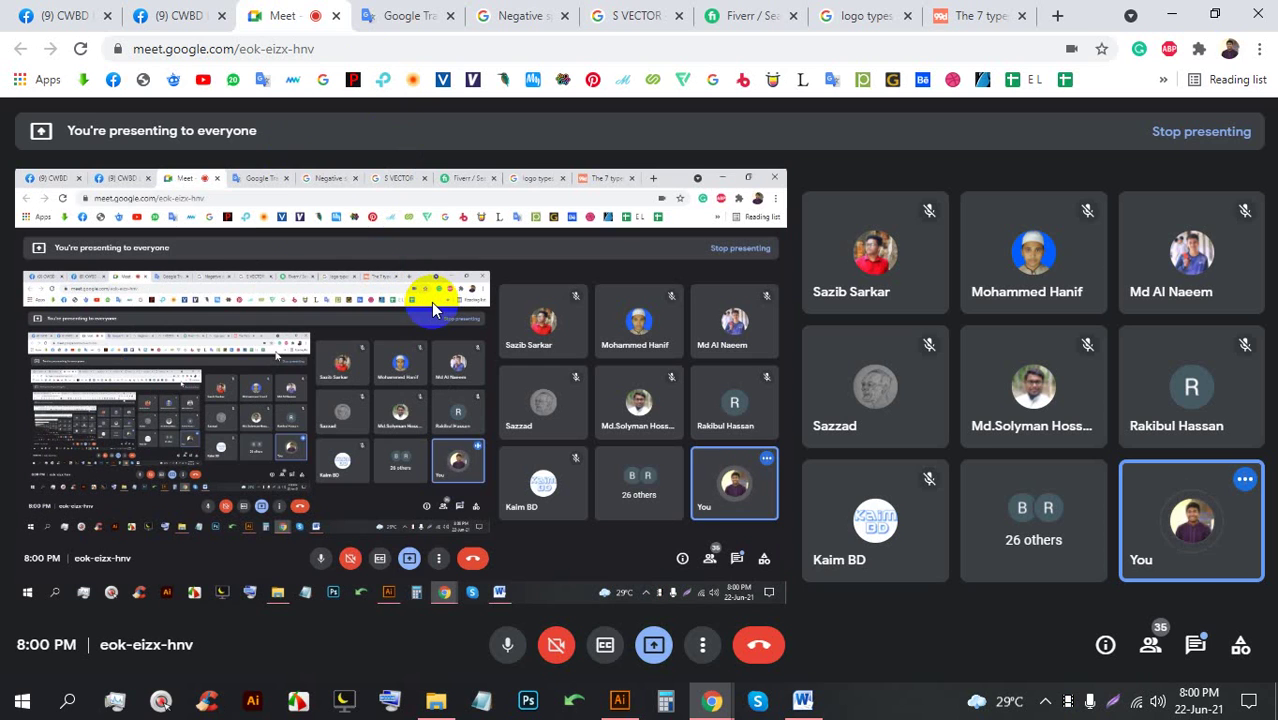
left_click(730, 15)
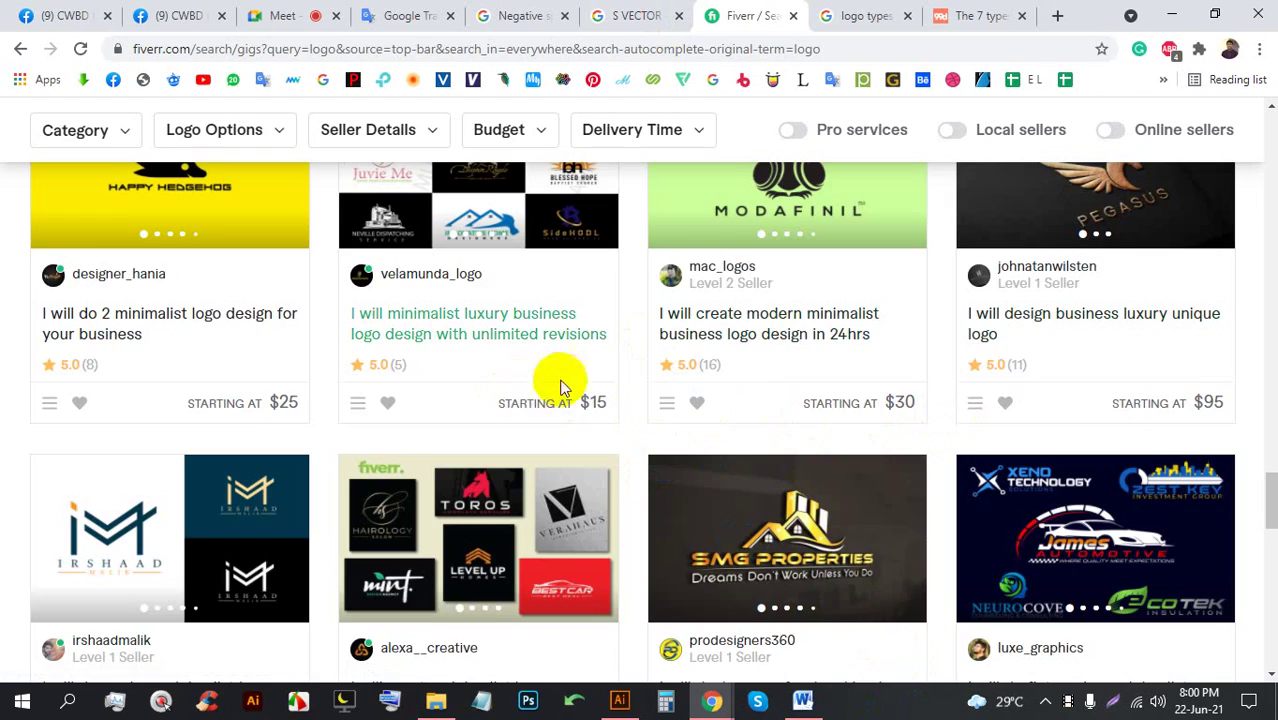
scroll(535, 467, "up", 1)
scroll(472, 391, "down", 4)
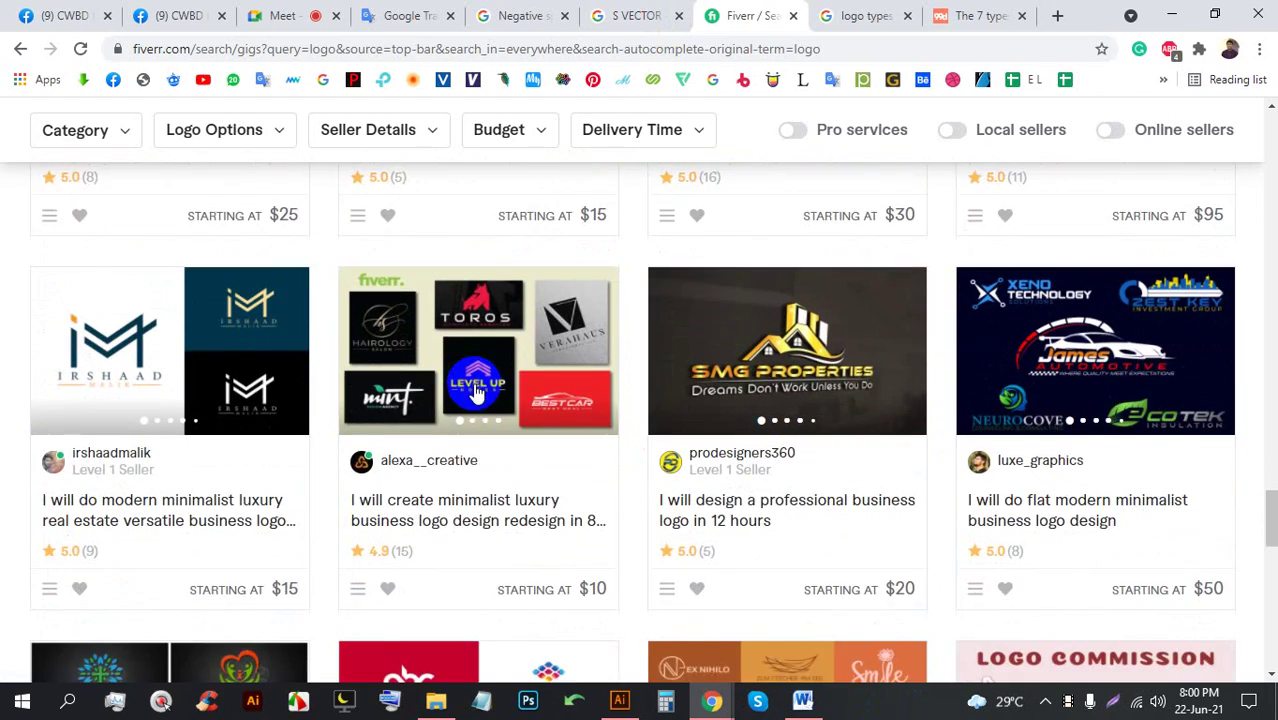
scroll(414, 371, "down", 3)
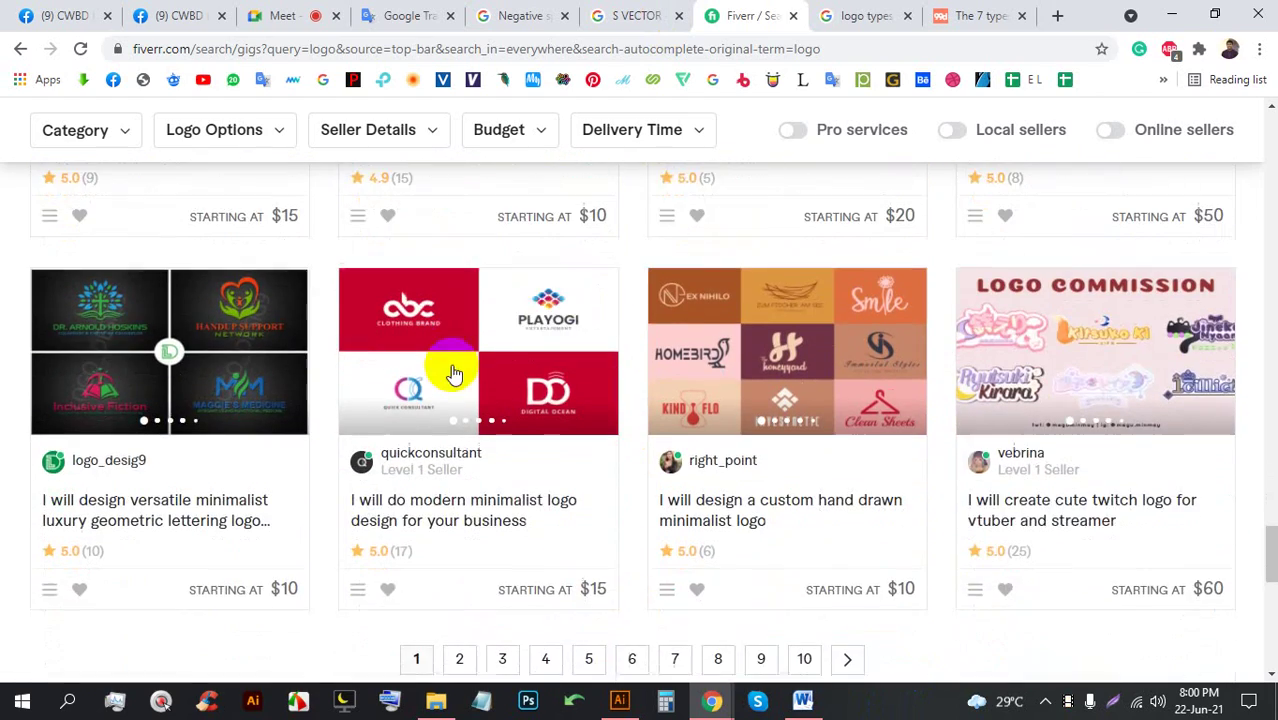
scroll(988, 325, "down", 1)
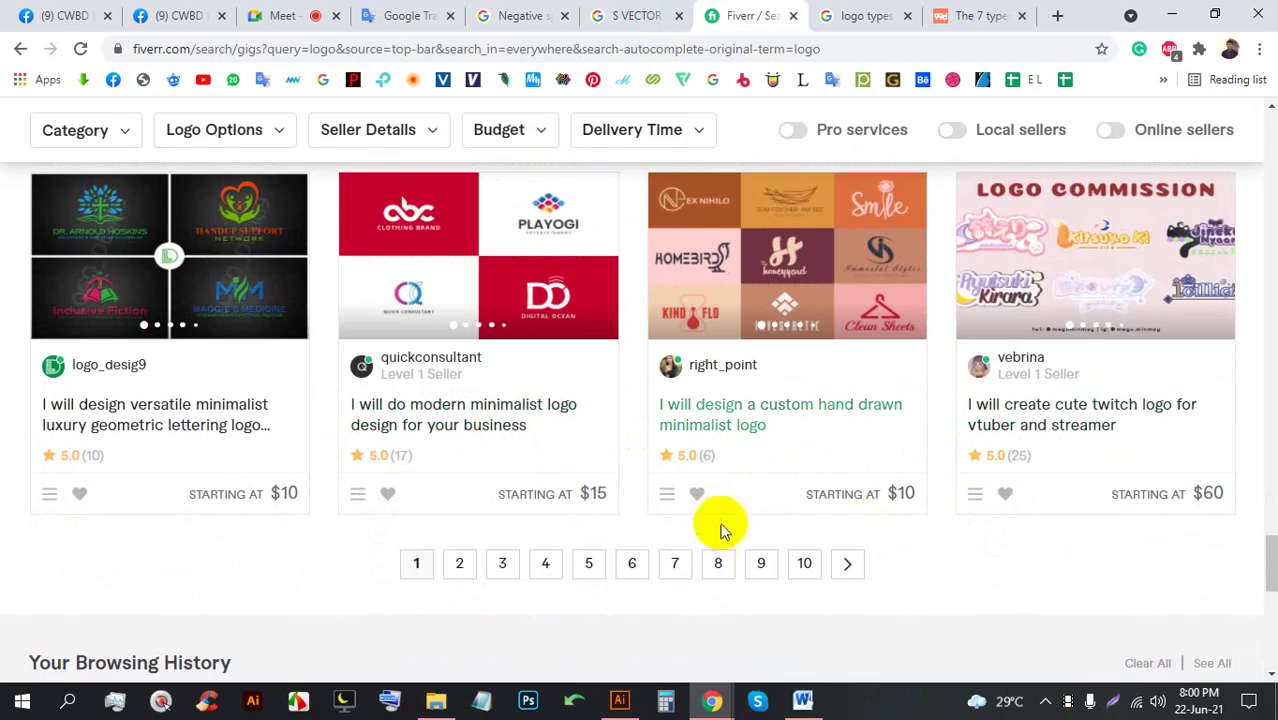
scroll(766, 563, "up", 15)
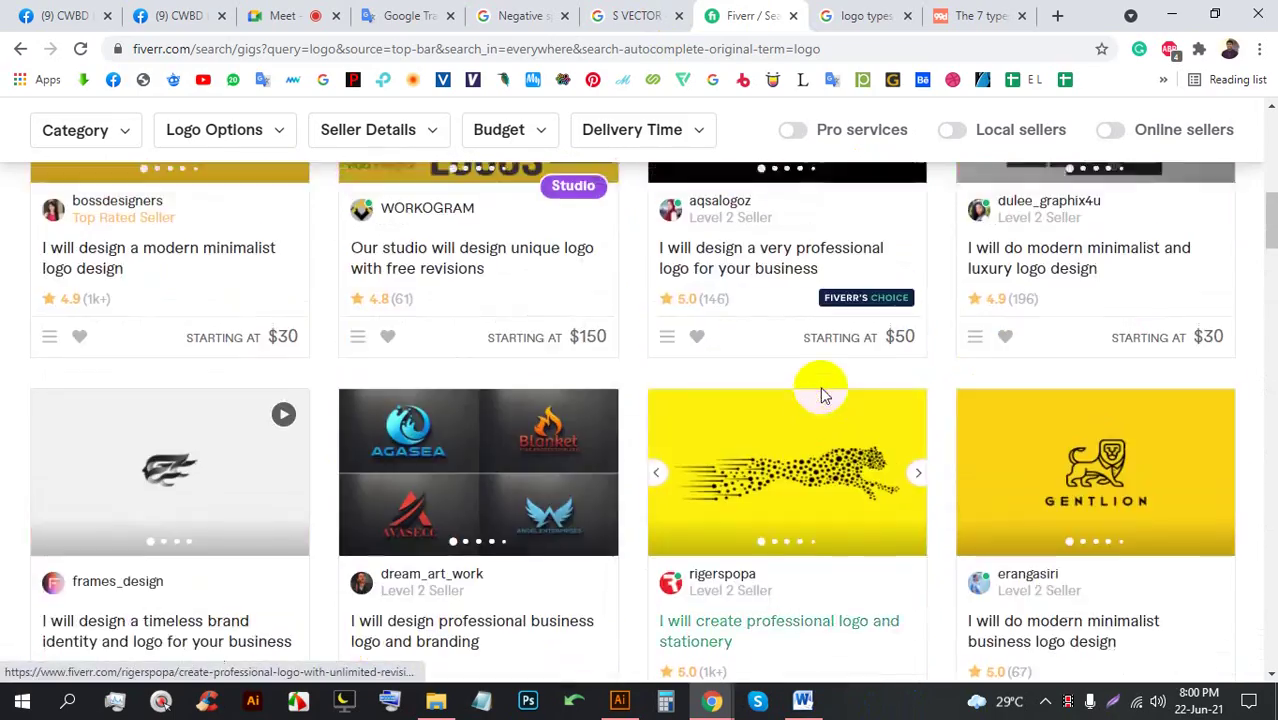
Open YouTube in a new browser tab and search for "typography"
scroll(820, 386, "up", 8)
left_click(297, 12)
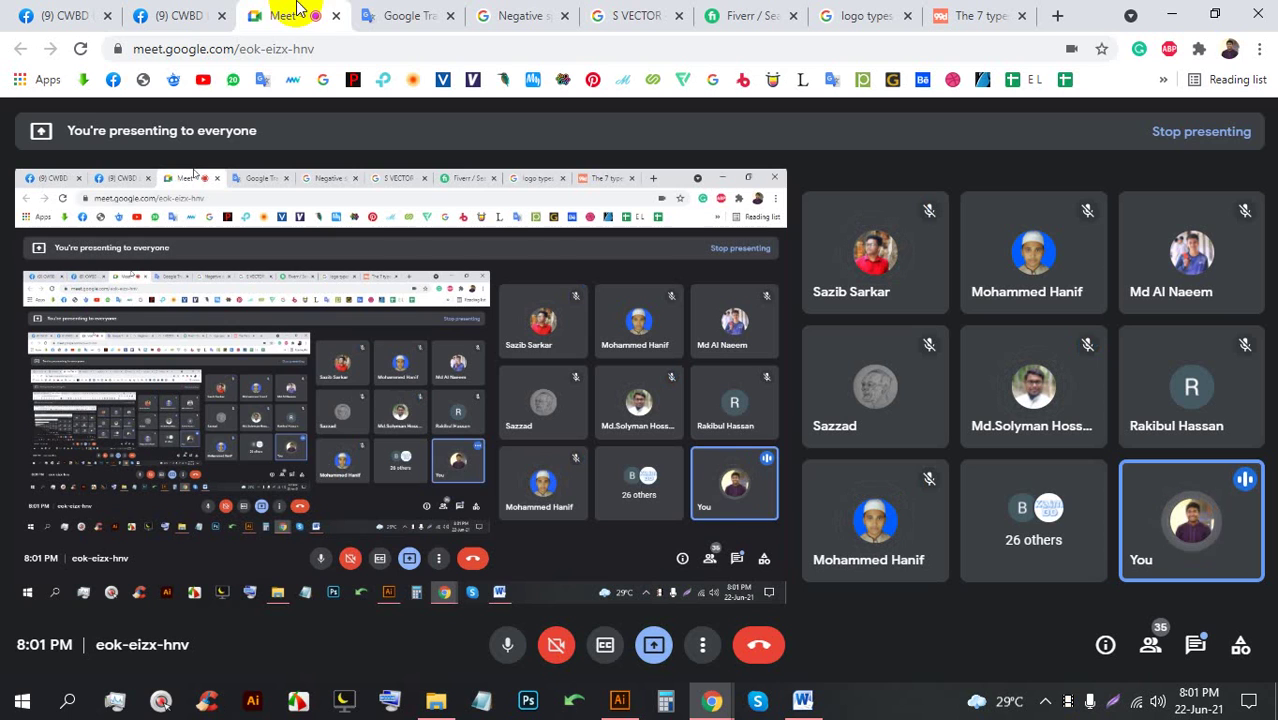
left_click(1057, 15)
left_click(204, 80)
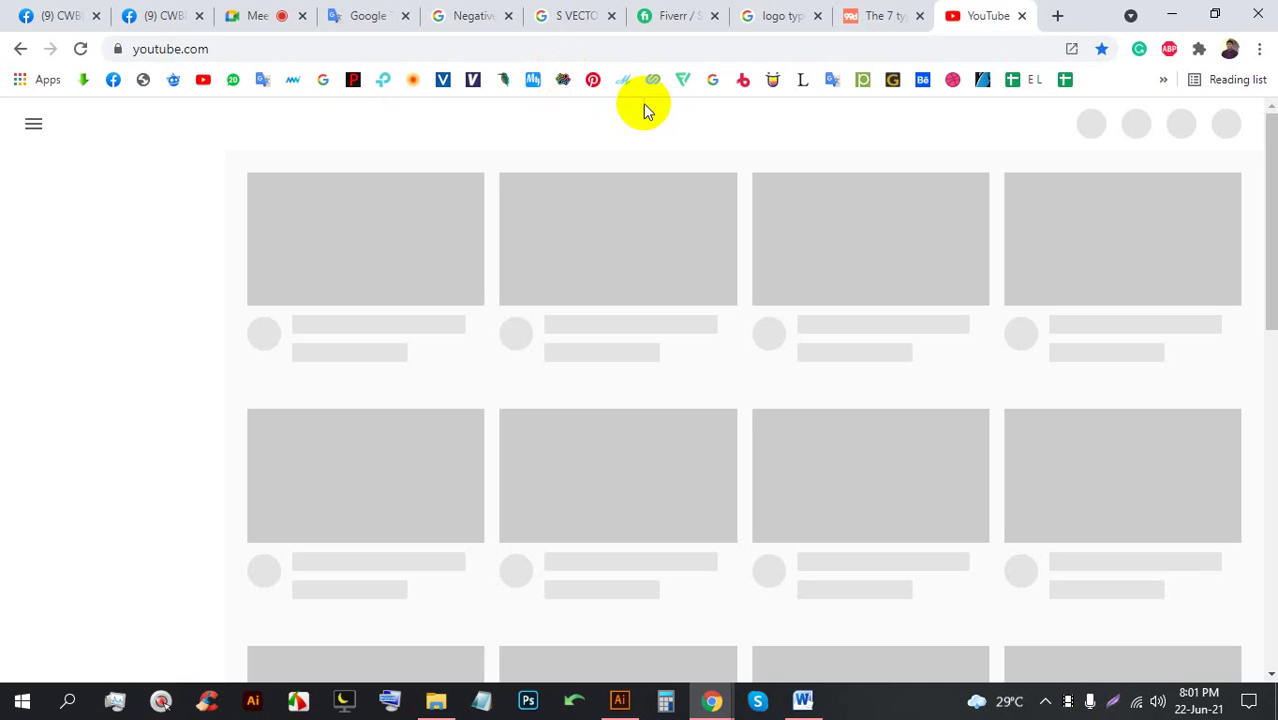
left_click(260, 15)
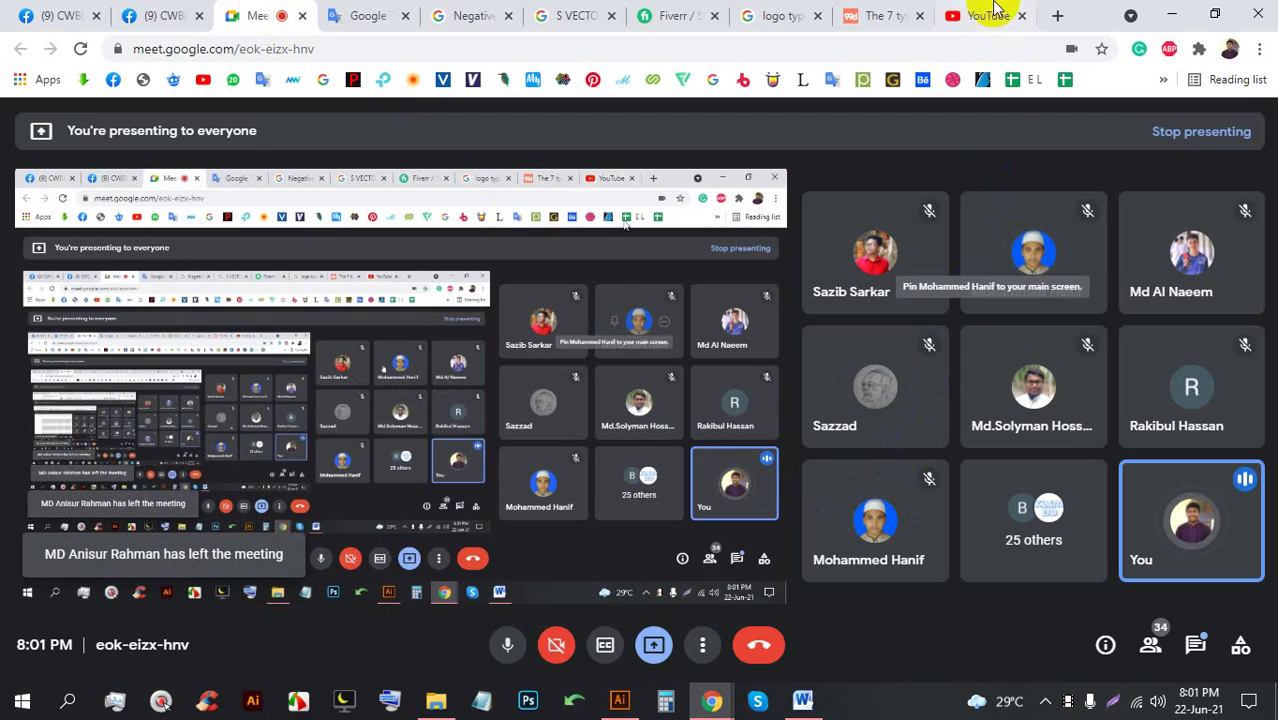
left_click(985, 15)
left_click(429, 125)
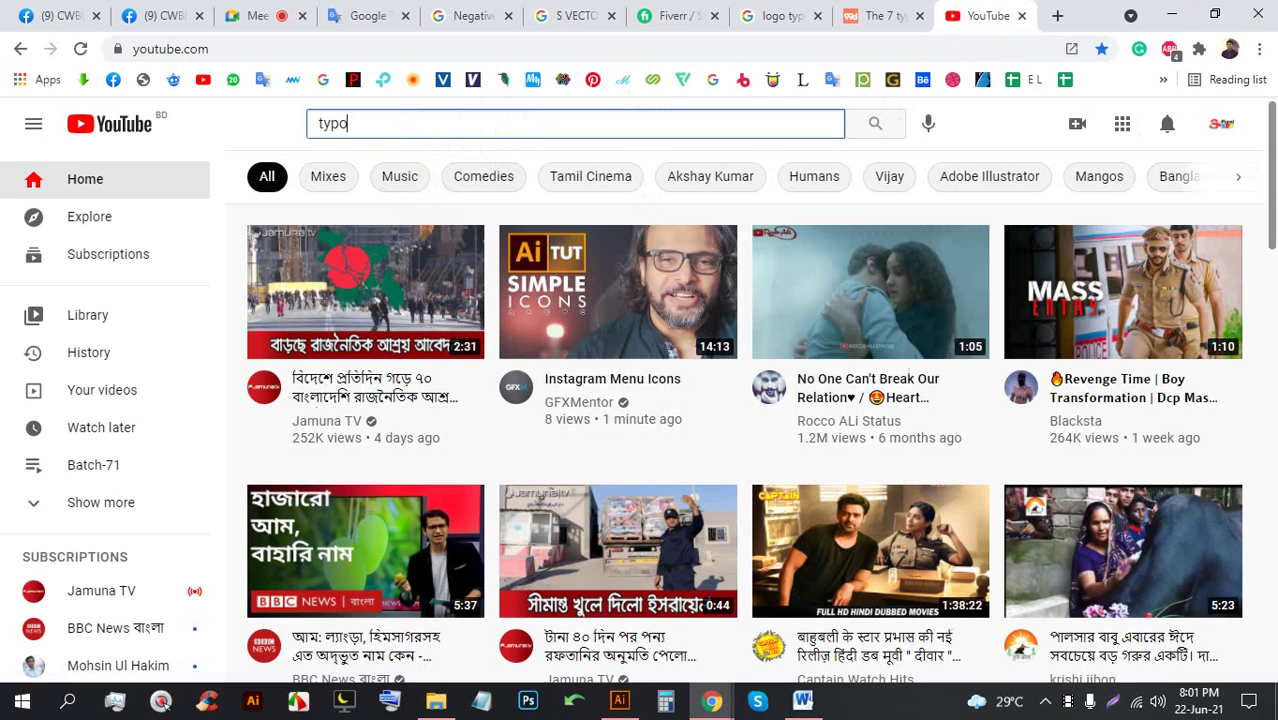
key("Return")
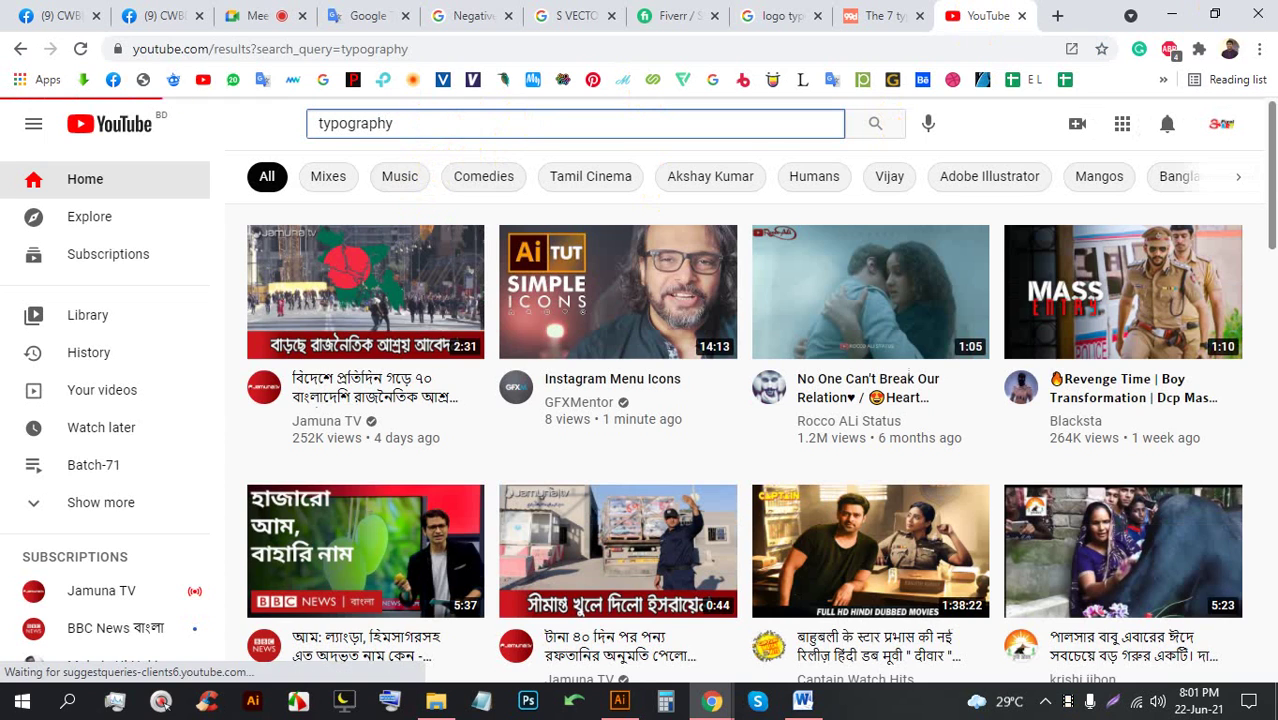
Examine the typography video results for lettering and Illustrator examples, and return to the Meet call
scroll(462, 330, "down", 8)
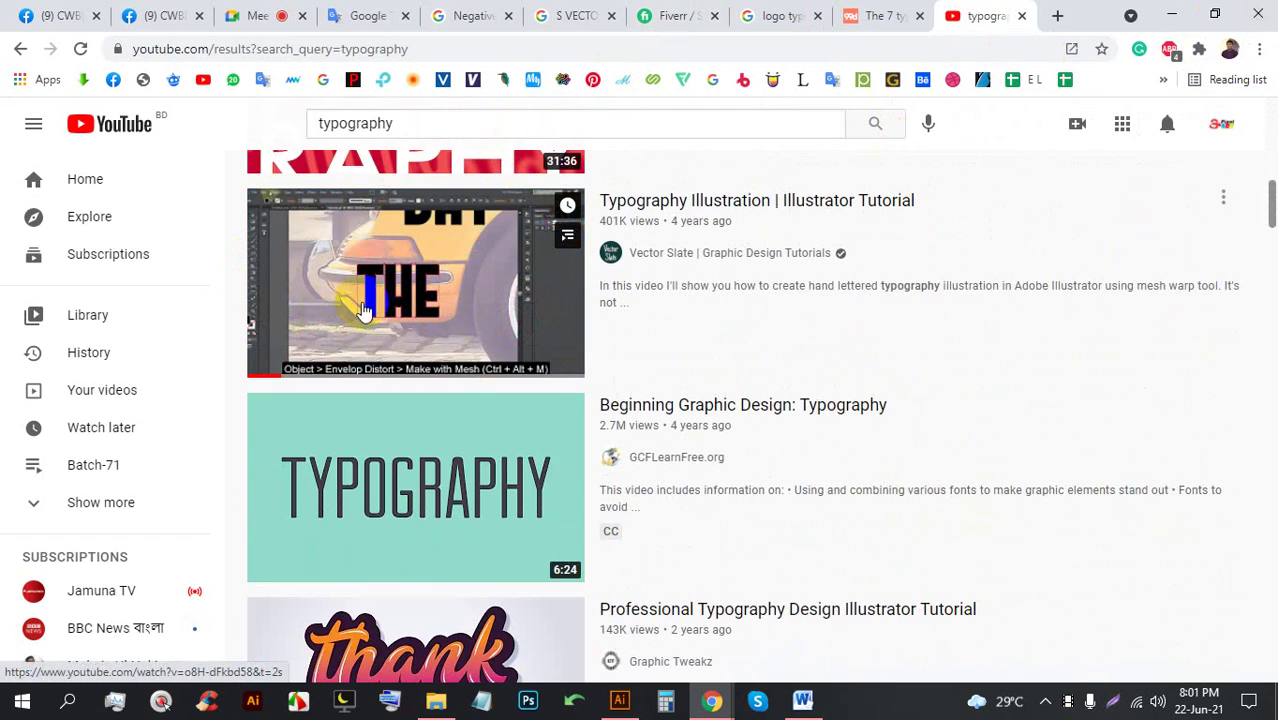
scroll(395, 350, "down", 3)
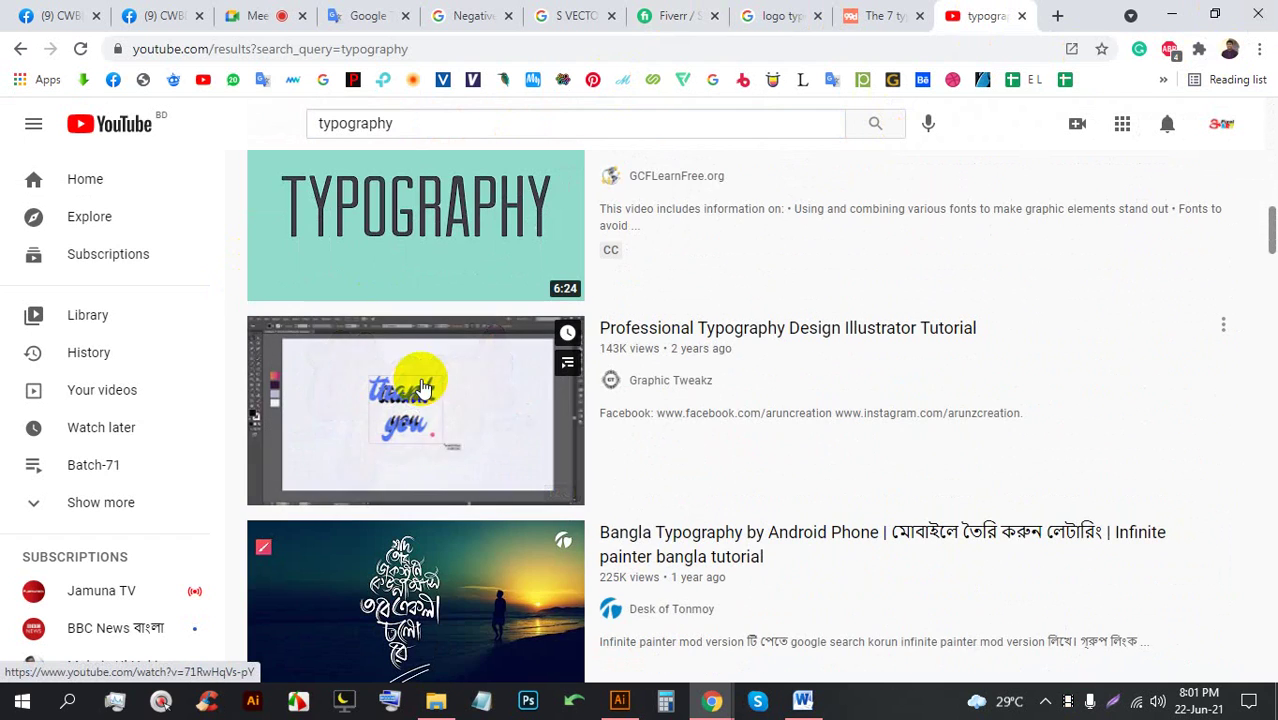
scroll(440, 390, "down", 3)
scroll(447, 372, "up", 2)
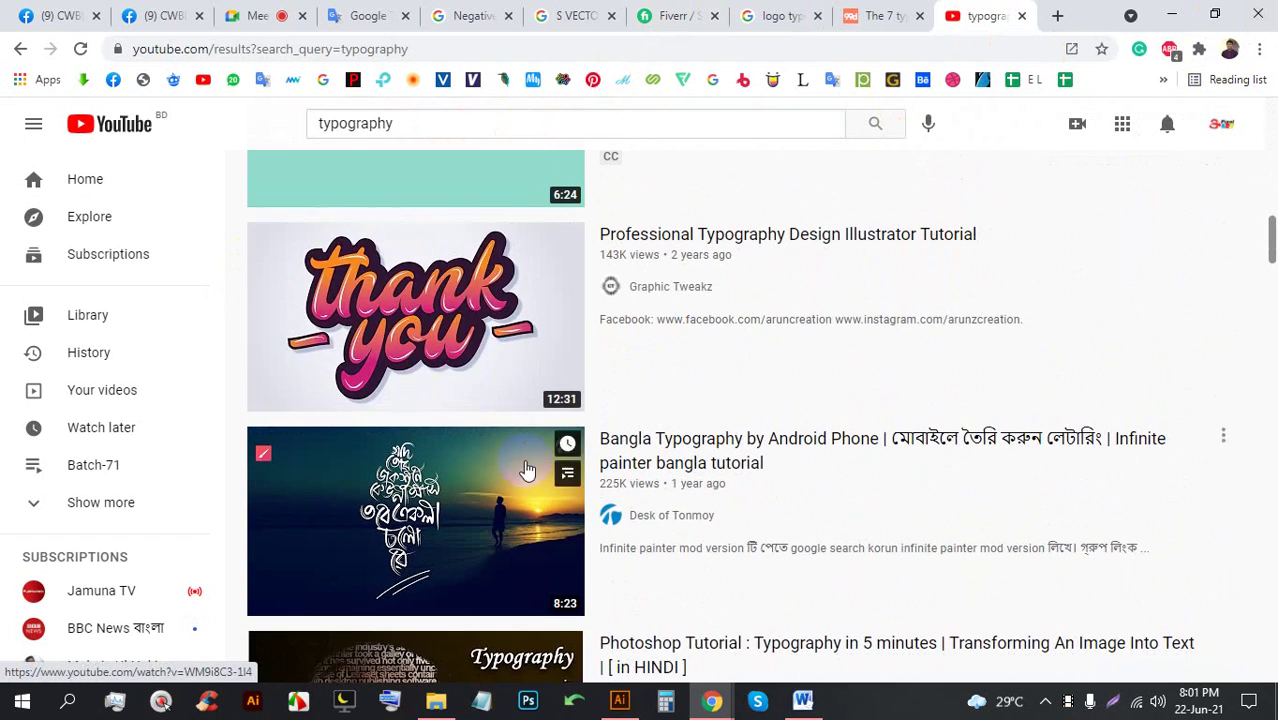
mouse_move(452, 322)
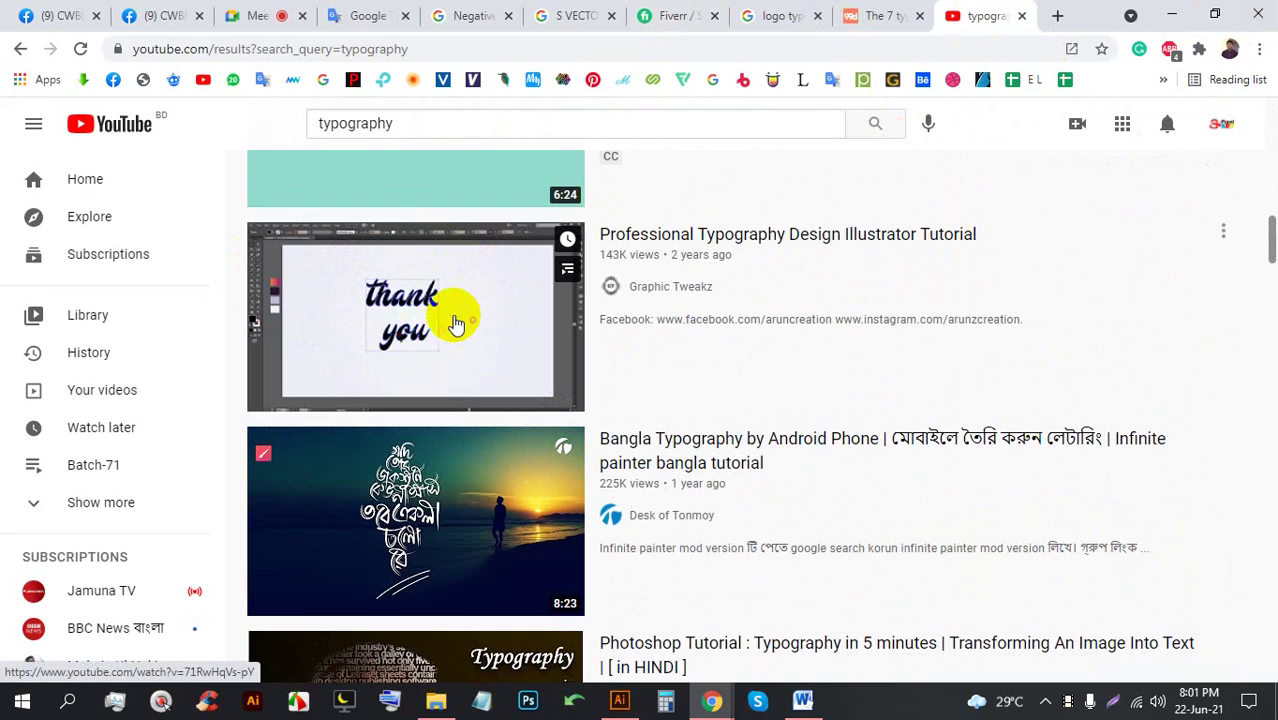
scroll(455, 325, "down", 6)
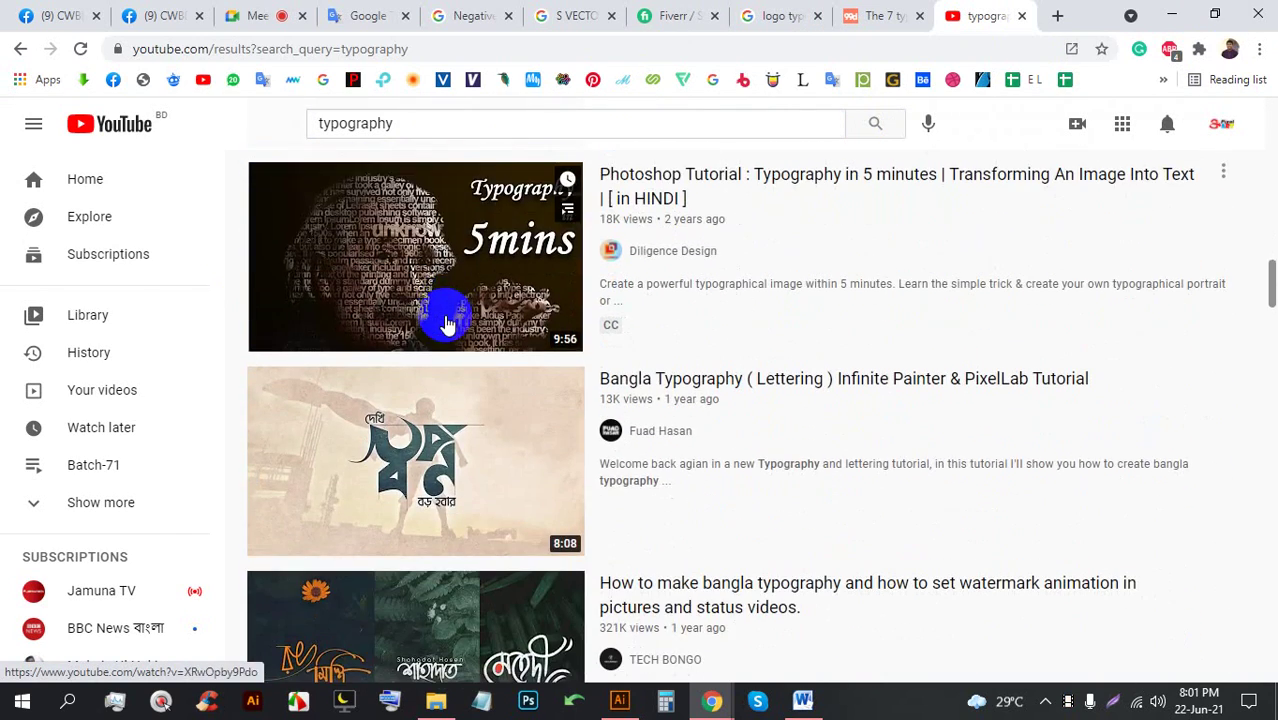
scroll(447, 322, "down", 4)
scroll(420, 370, "up", 1)
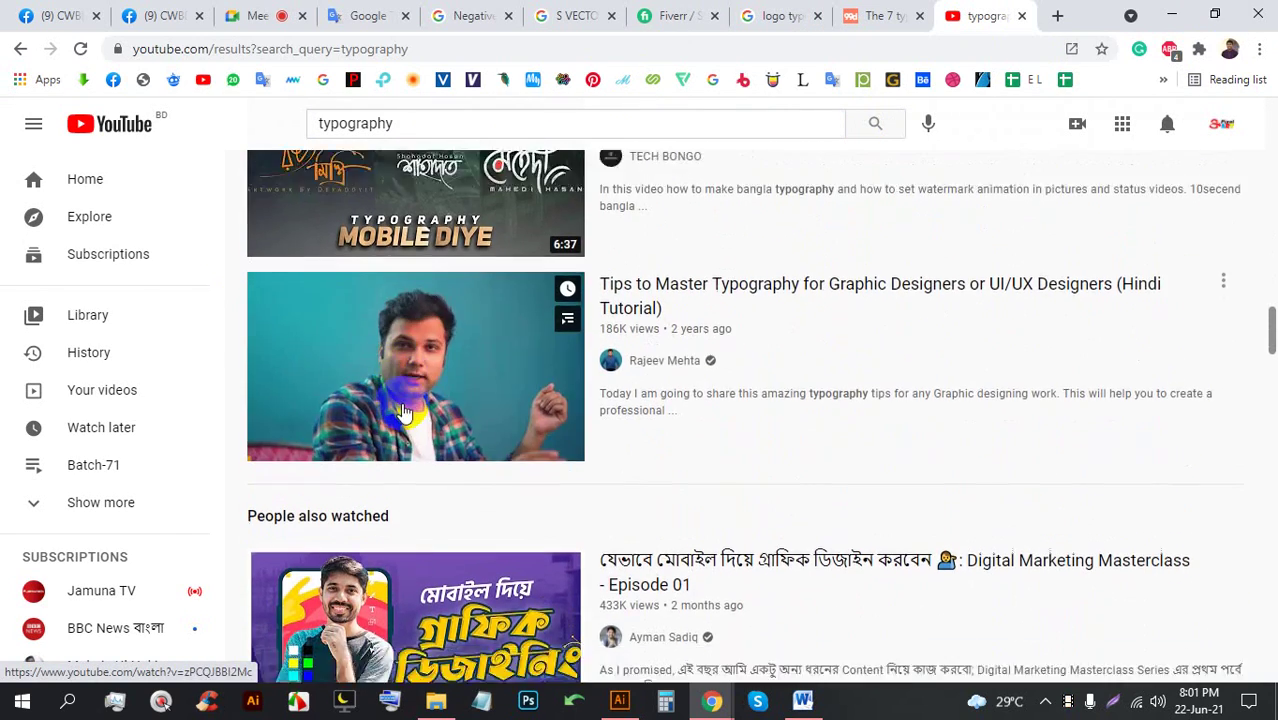
scroll(405, 398, "down", 1)
left_click(283, 14)
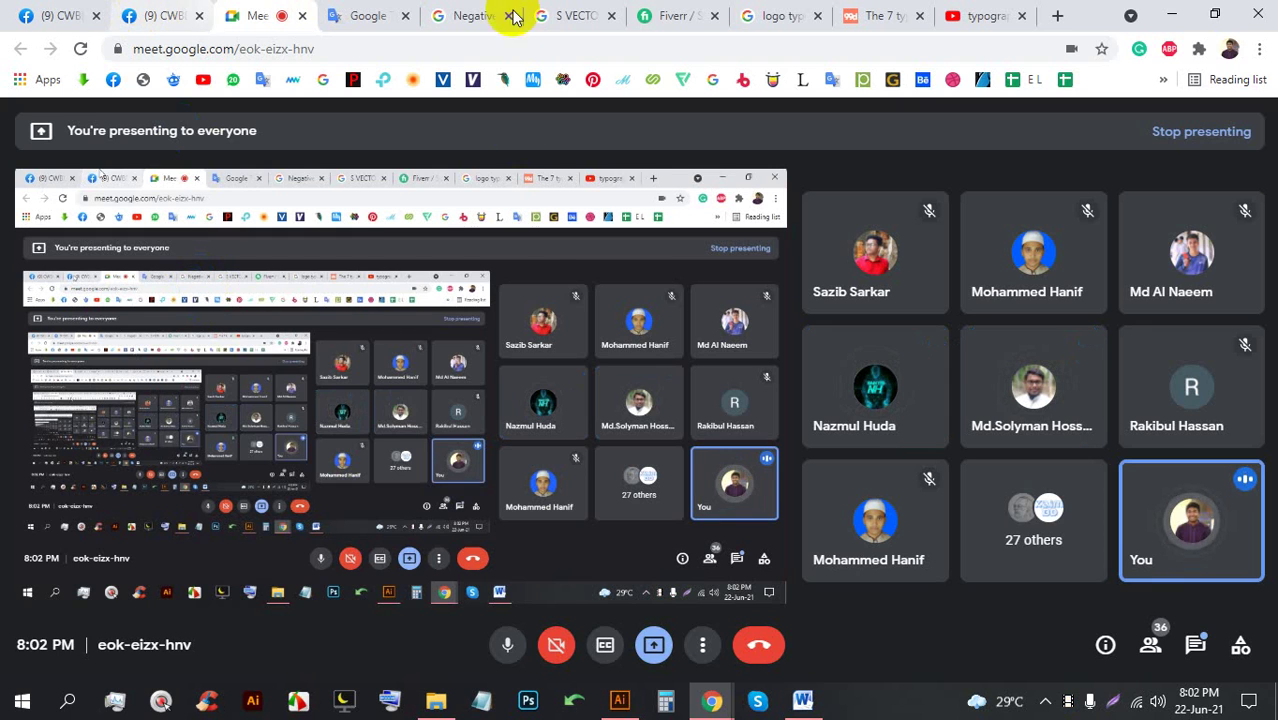
Switch to Illustrator and bring up the red LOGO lettering on the artboard
left_click(619, 700)
scroll(684, 447, "down", 2)
scroll(650, 402, "up", 2)
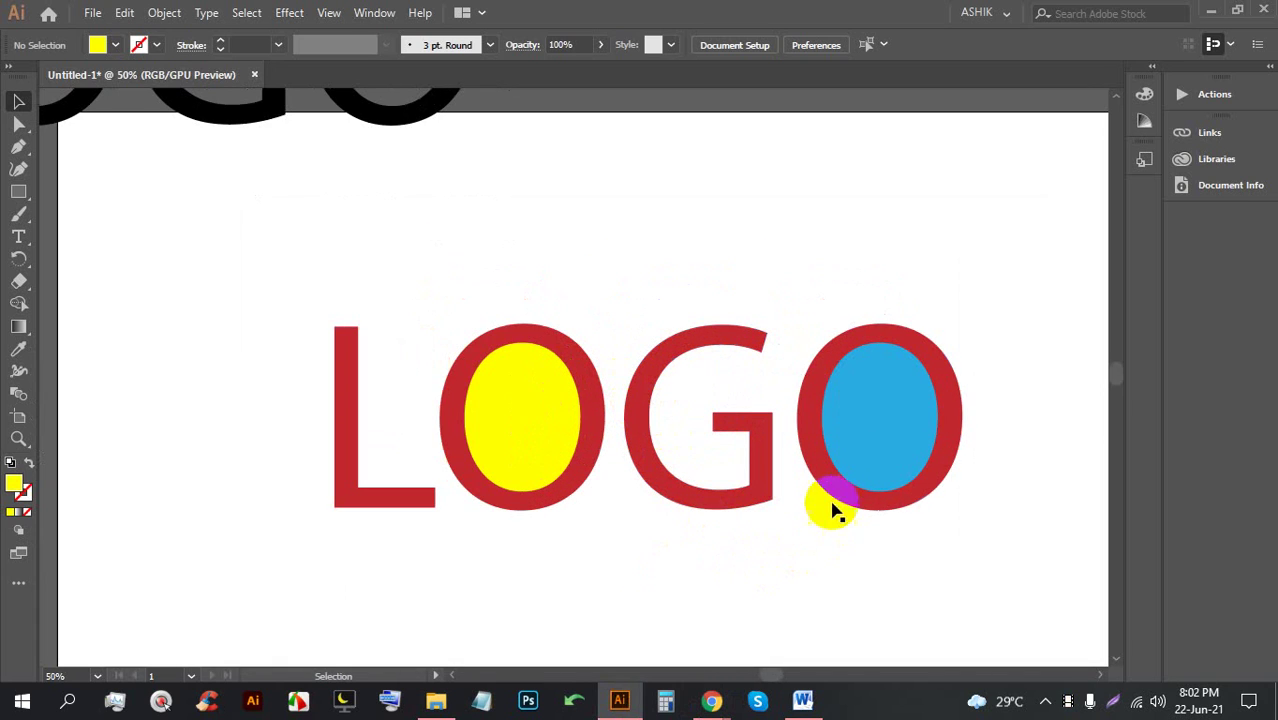
Try deleting the blue and yellow ovals inside the two O letters, and undo both deletions
left_click(850, 452)
key("Delete")
left_click(548, 405)
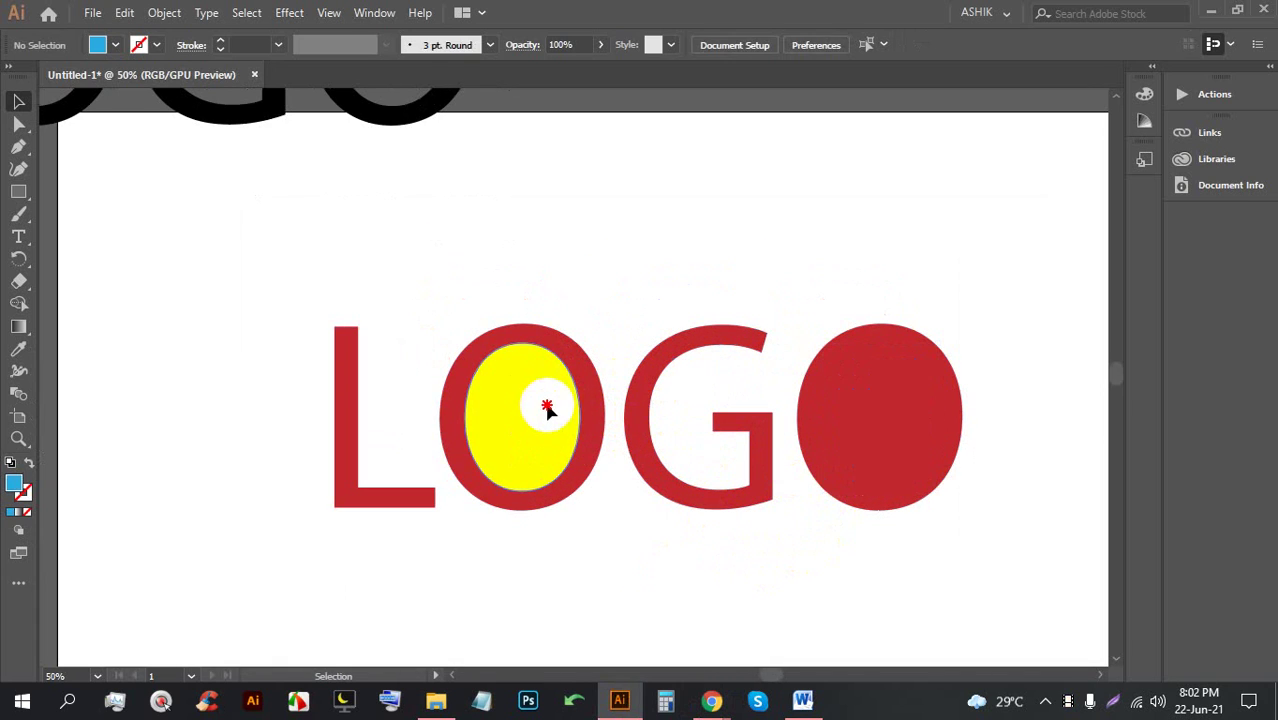
key("Delete")
left_click(868, 428)
key("a")
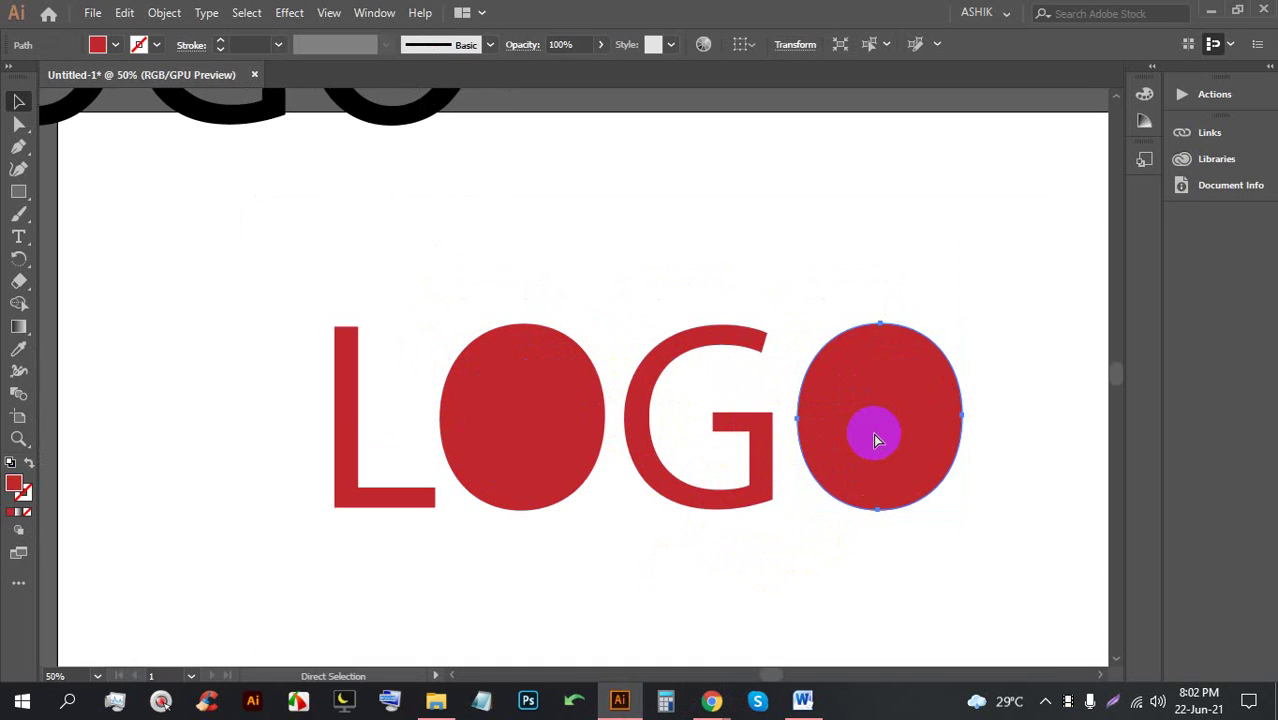
key("v")
key("ctrl+z")
key("ctrl+z")
Cut the yellow and blue ovals out of the two O letters with the Shape Builder tool
left_click_drag(950, 586, 305, 325)
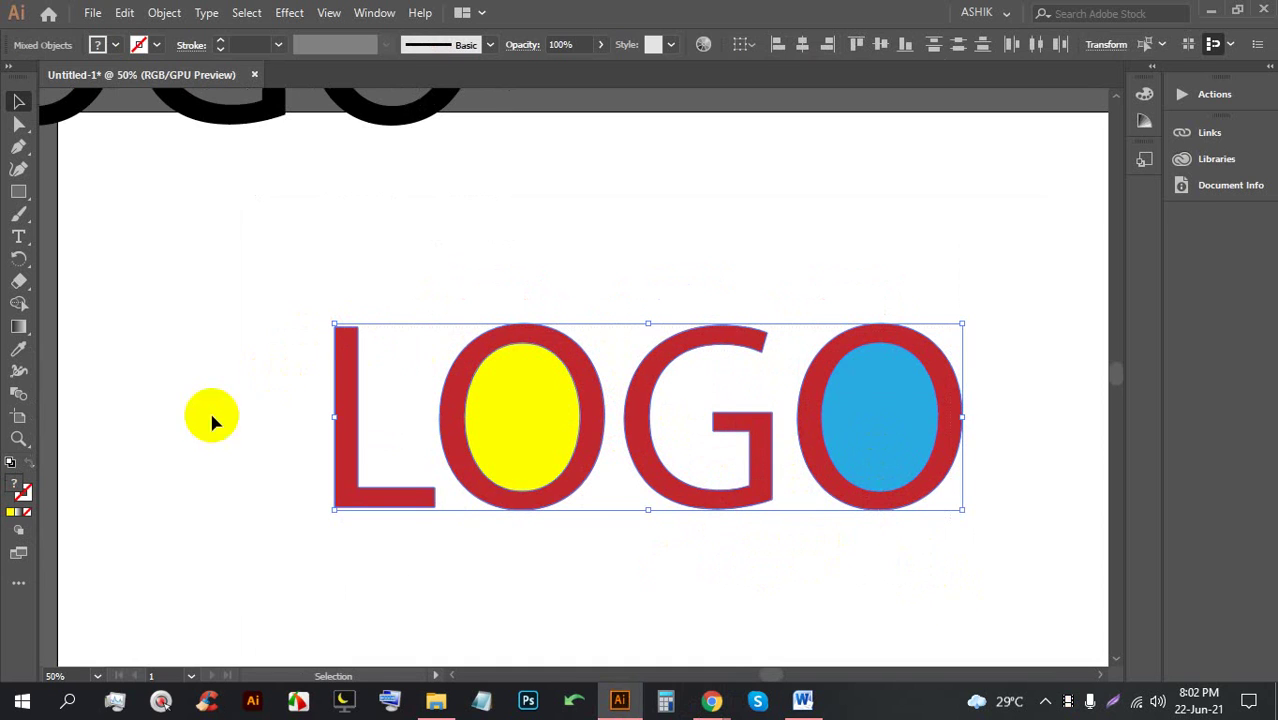
left_click(18, 303)
left_click(540, 405, "alt")
left_click(866, 405, "alt")
left_click(16, 101)
Recolour all the LOGO letters bright red and raise the G above the other letters' baseline
left_click_drag(265, 290, 887, 531)
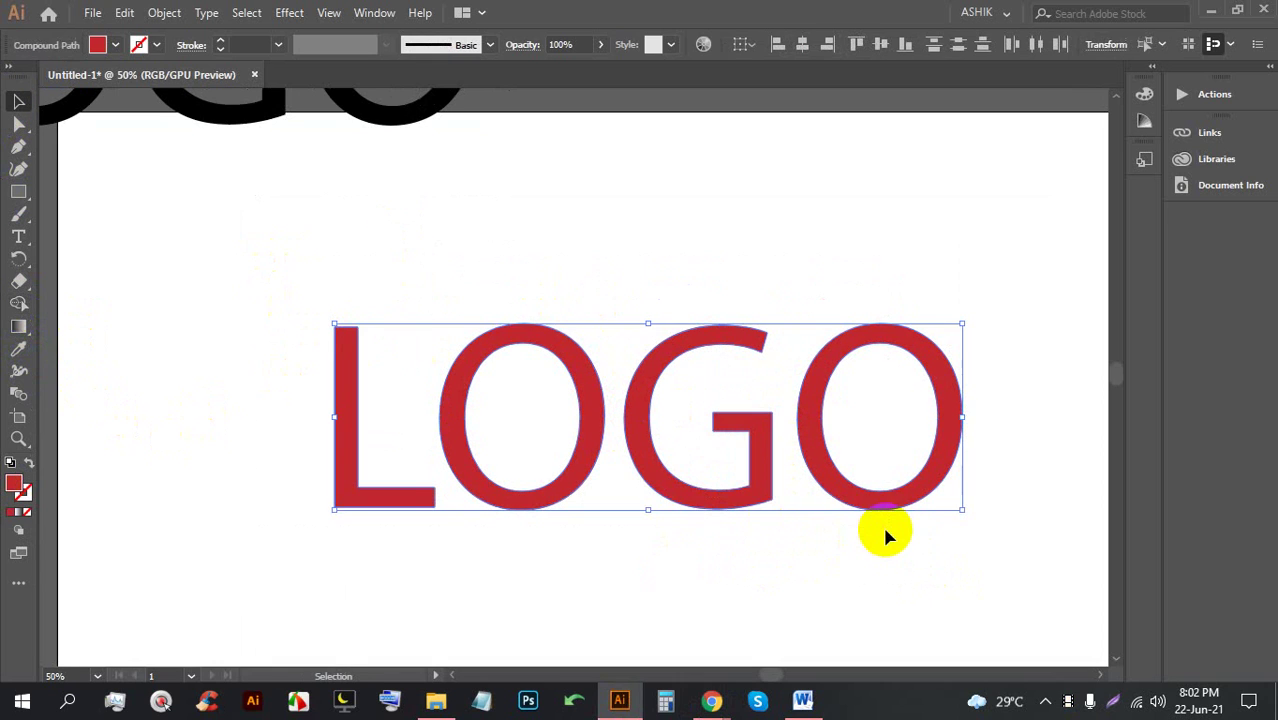
left_click(117, 45)
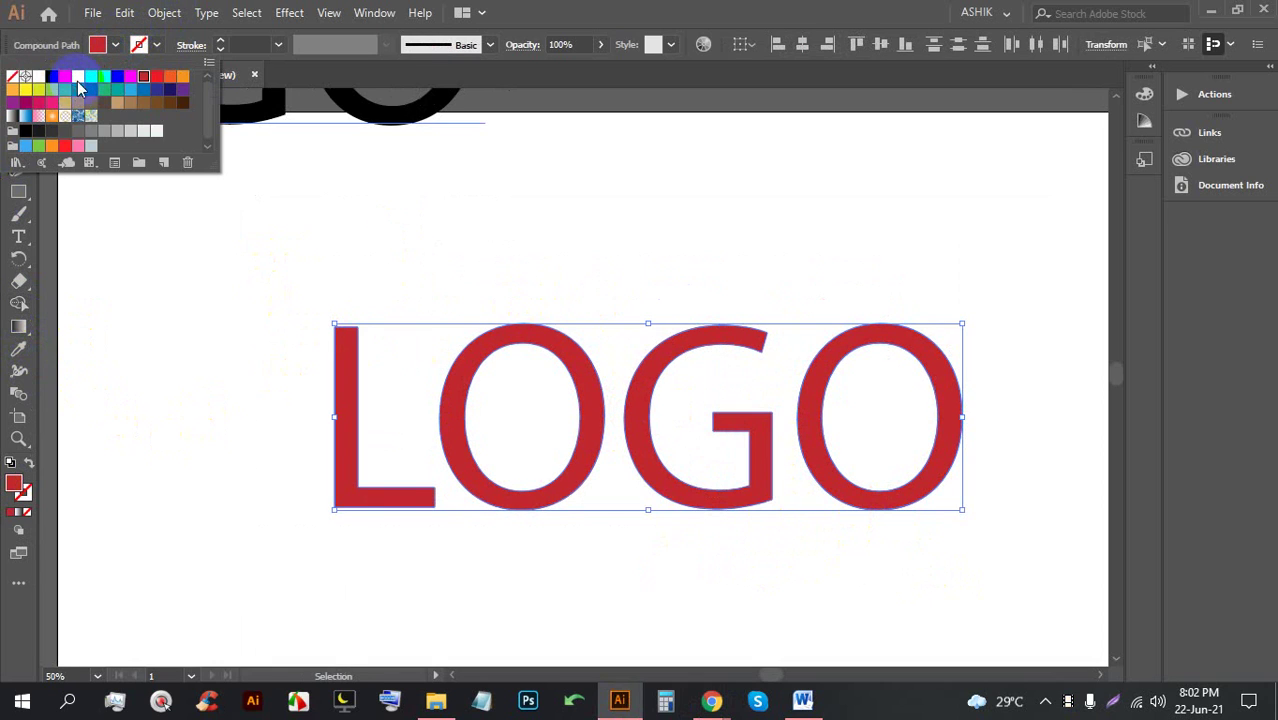
left_click(707, 320)
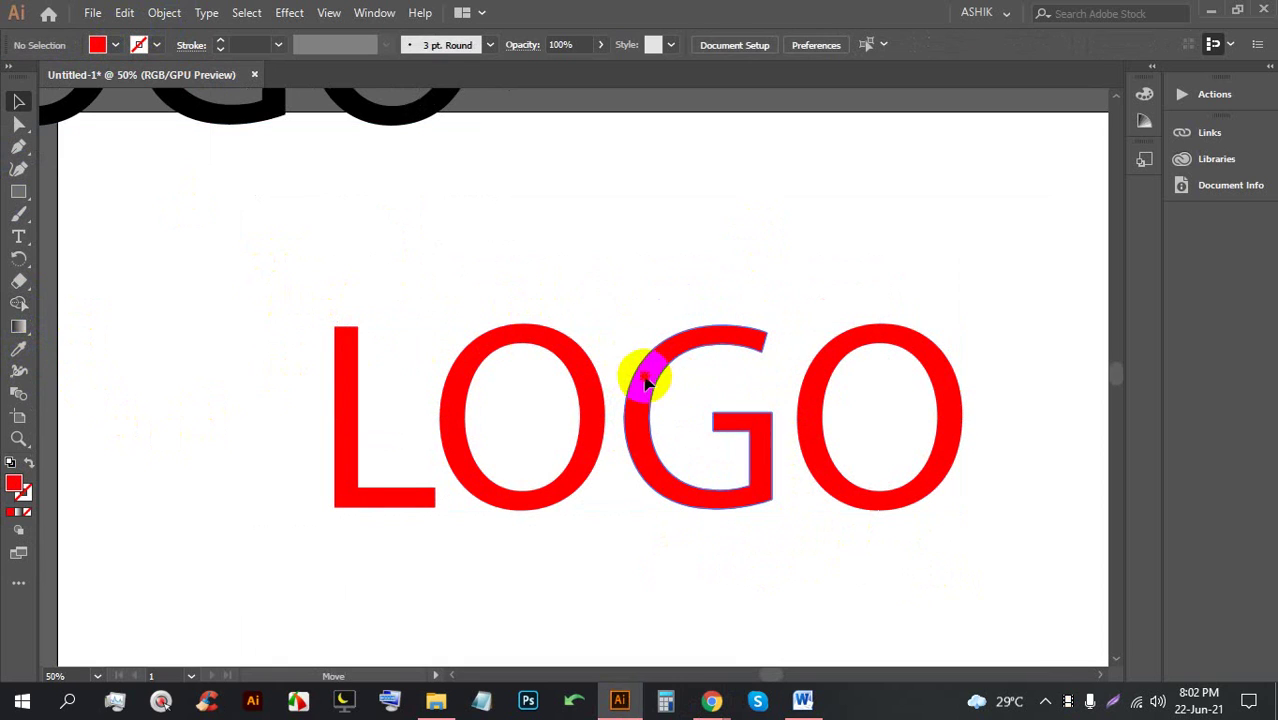
left_click(637, 342)
Delete all four red LOGO letters from the artboard
key("z")
left_click(760, 540)
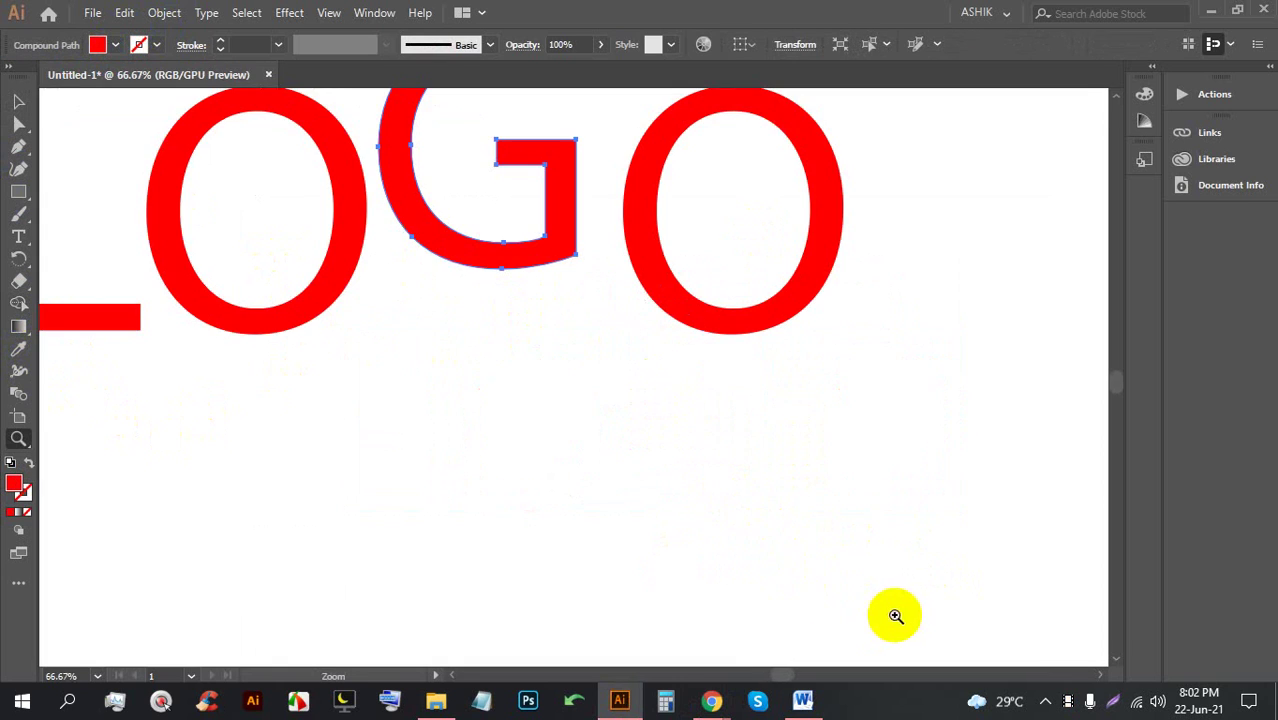
left_click(835, 423, "alt")
left_click(840, 460, "alt")
left_click(770, 448)
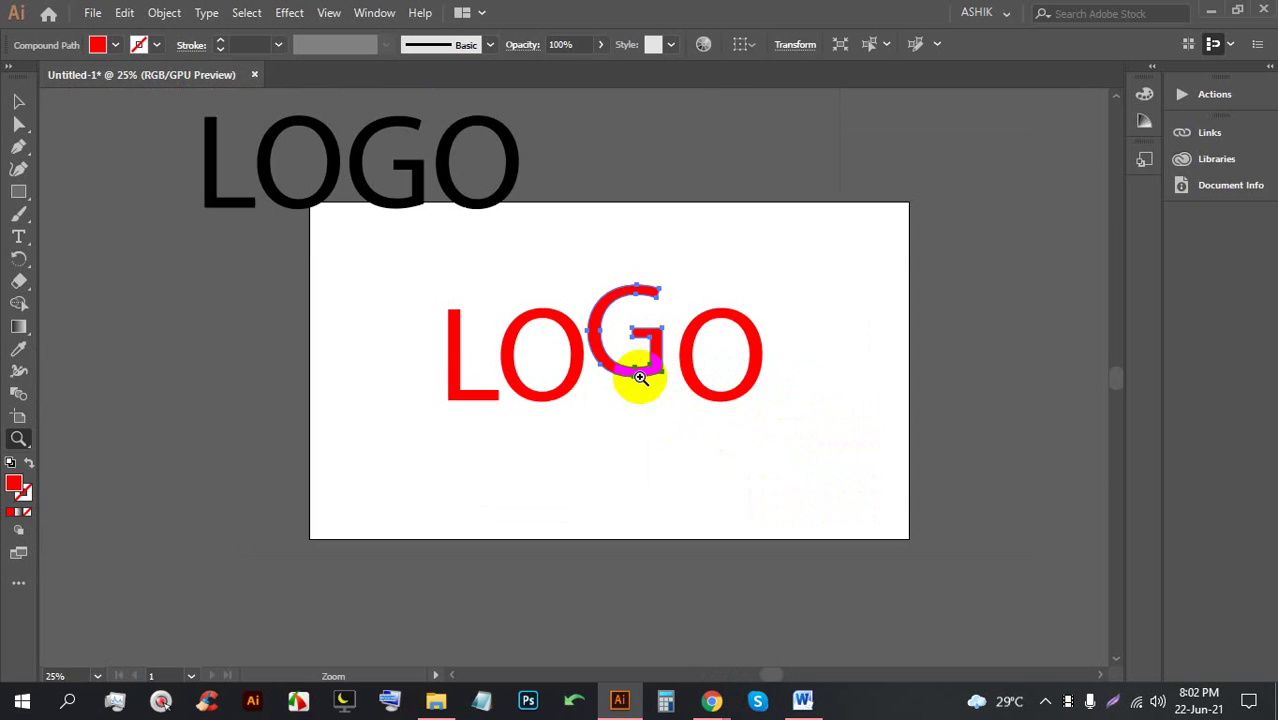
left_click(18, 104)
left_click(639, 405)
key("ctrl+plus")
key("ctrl+plus")
left_click_drag(898, 530, 495, 318)
key("Delete")
key("plus")
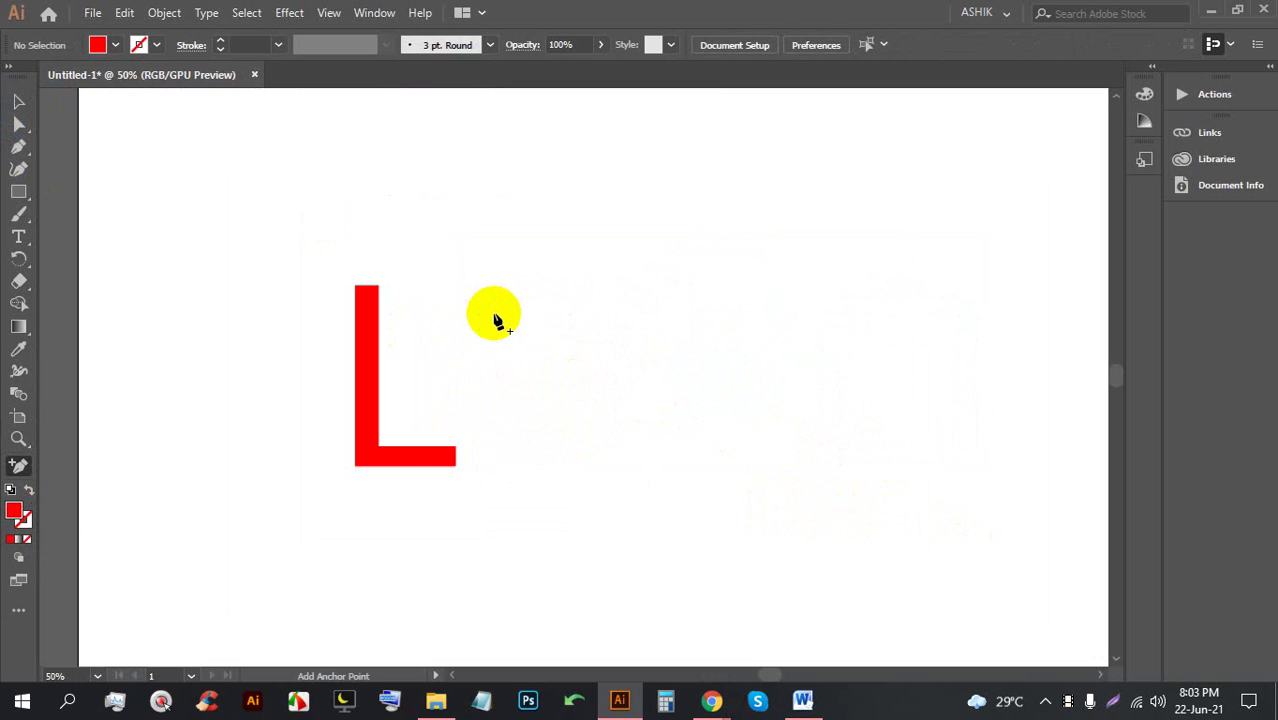
left_click(565, 434)
left_click(779, 376)
left_click(18, 101)
left_click_drag(238, 251, 427, 487)
key("Delete")
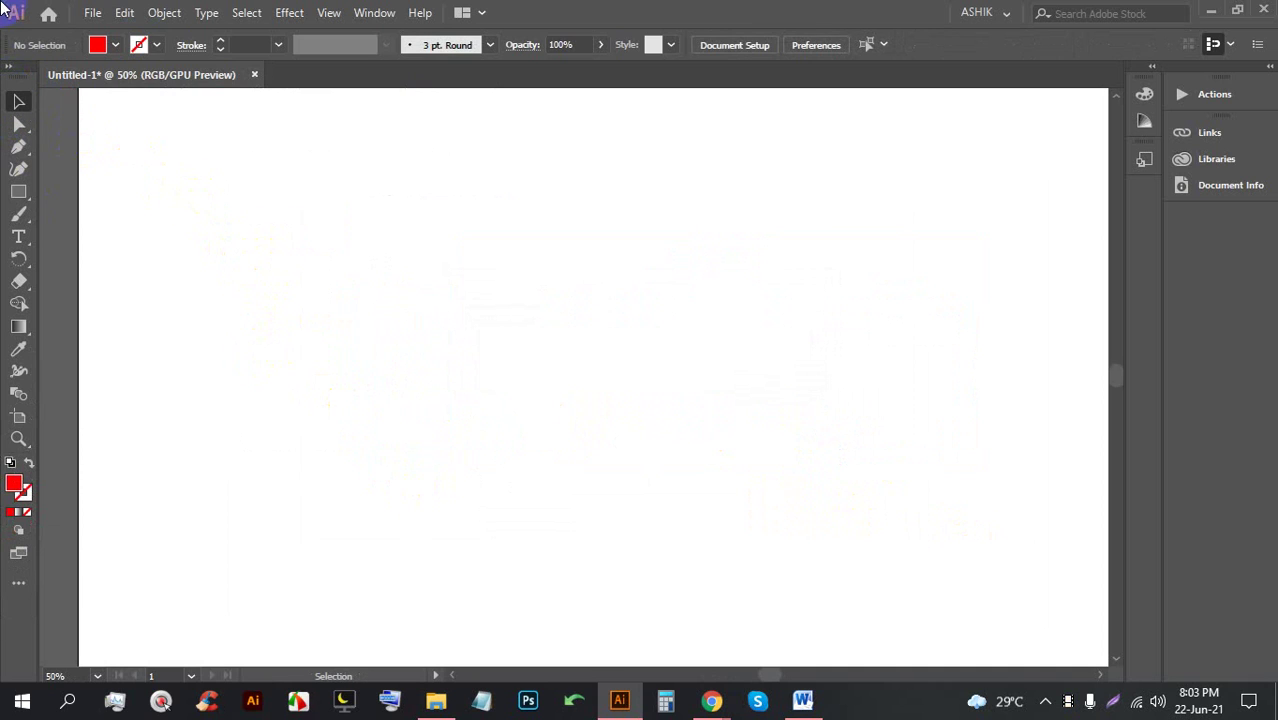
Place a placeholder point text on the empty artboard and enlarge it to about 127.68 pt
left_click(18, 236)
left_click(465, 342)
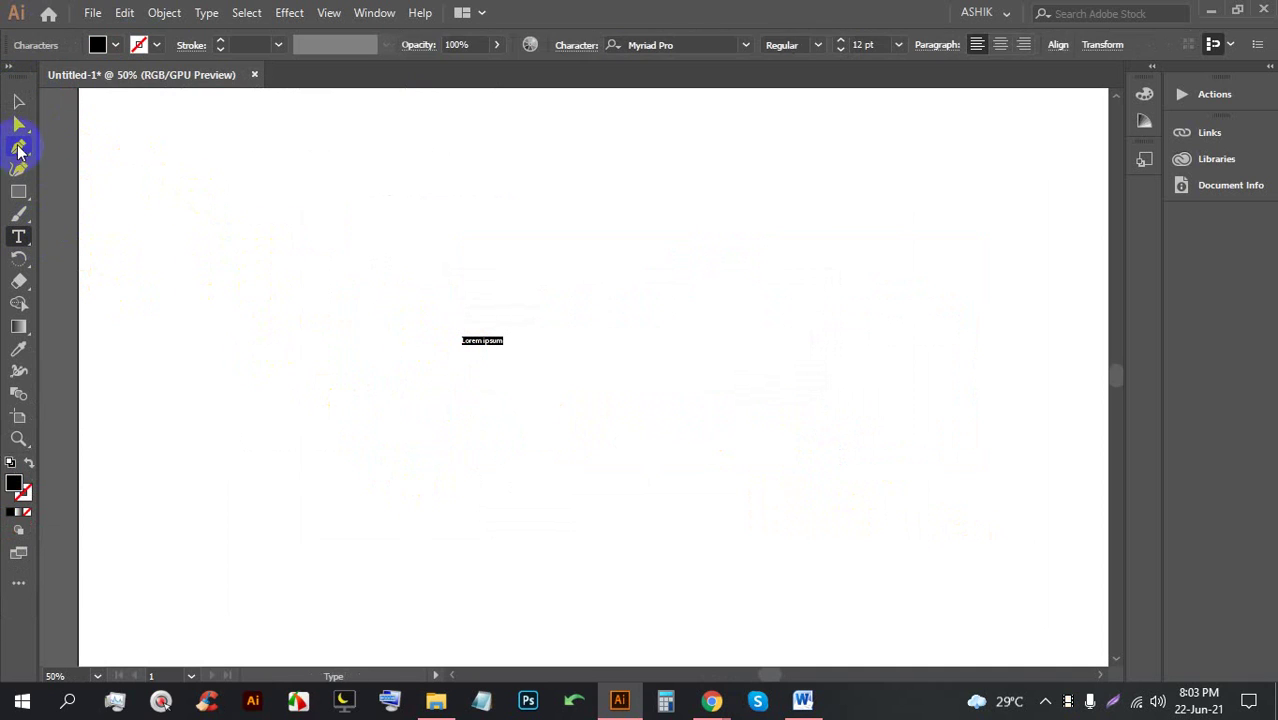
left_click(18, 101)
left_click_drag(505, 349, 899, 562)
left_click_drag(640, 419, 563, 347)
Replace the placeholder text with the designer's first name in capitals and scale it up to about 317.6 pt
key("ctrl+equal")
double_click(604, 360)
key("ctrl+a")
type("ASHIK")
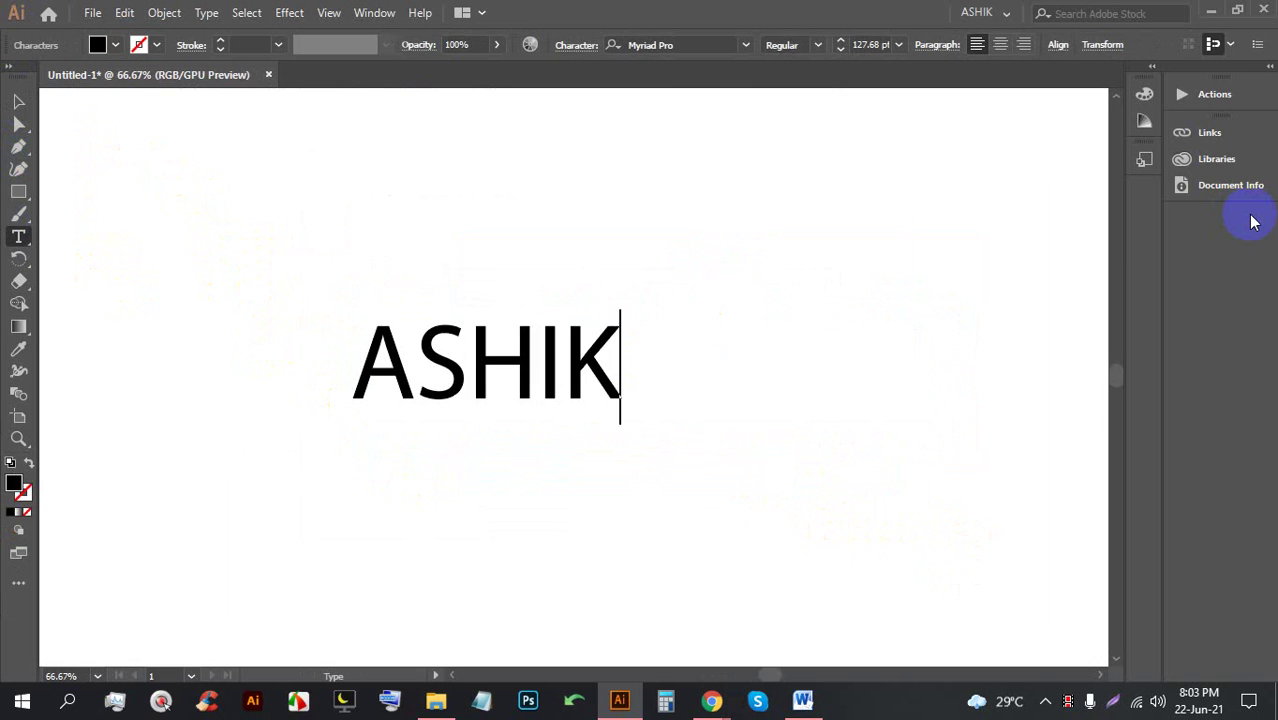
left_click(18, 101)
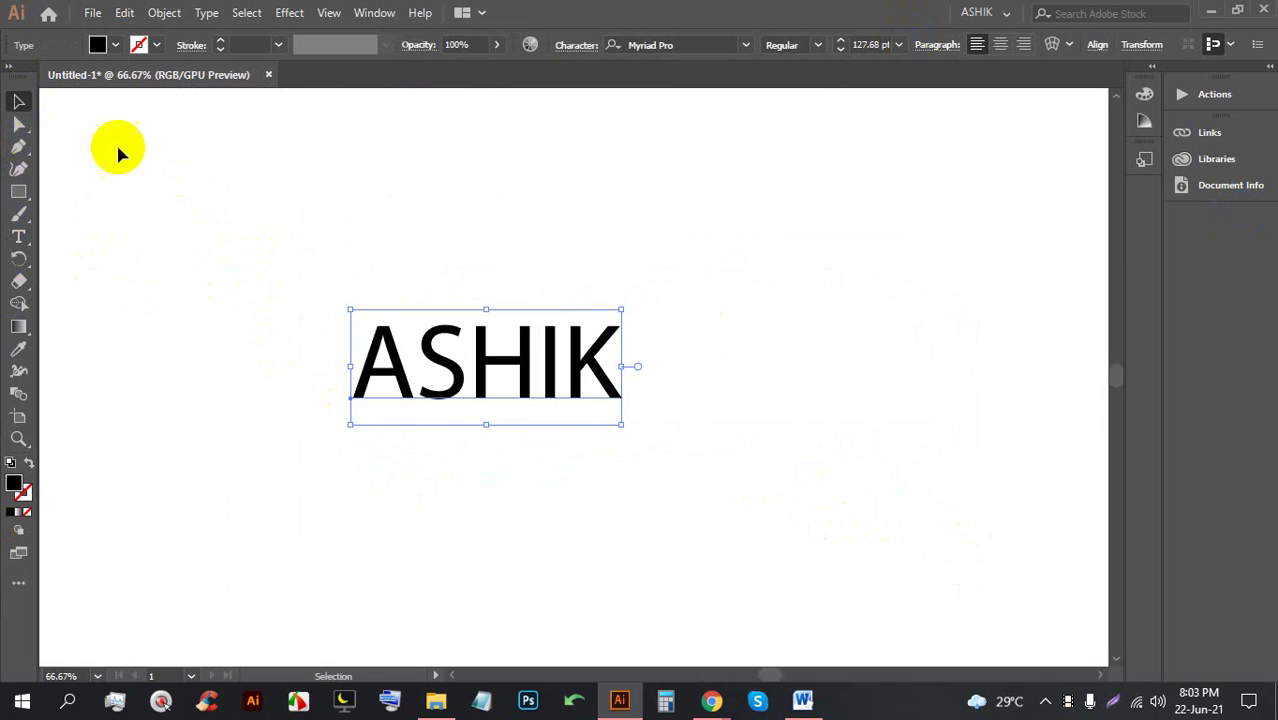
left_click_drag(487, 421, 485, 590)
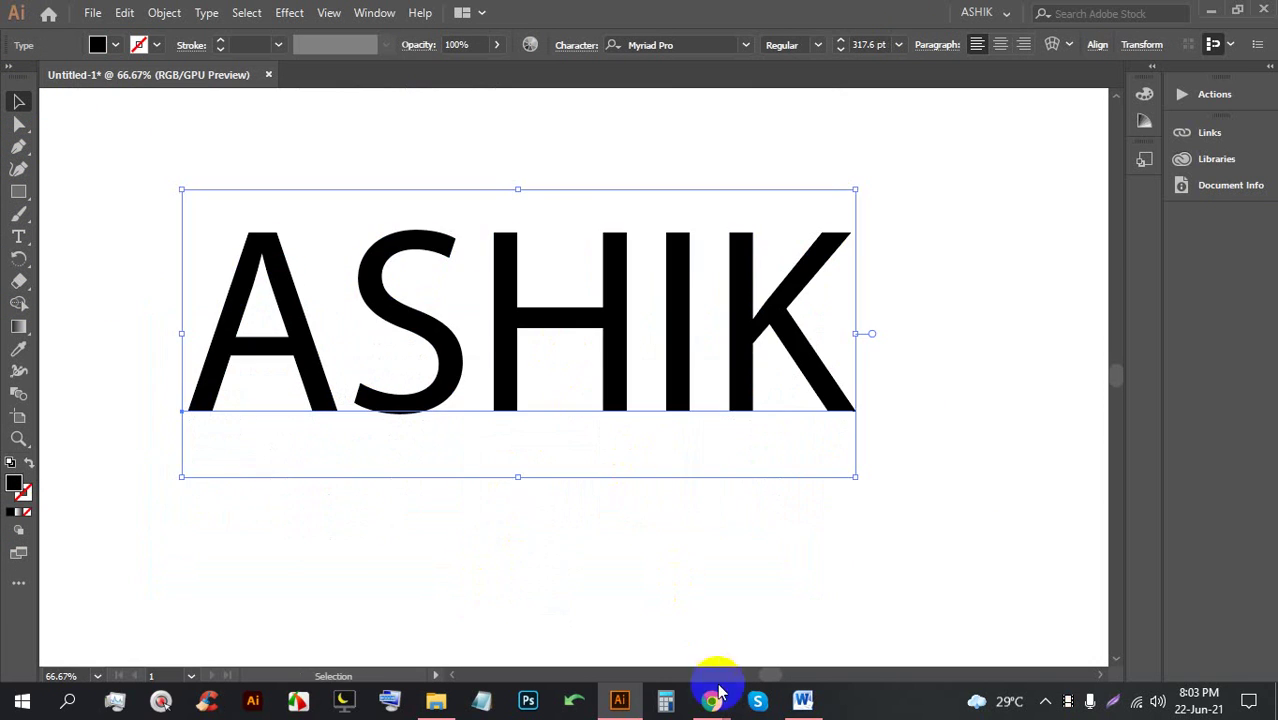
Switch to Chrome and close the unfinished colour theory post in the CWBD LEDP GD-D69(Evening) Facebook group
left_click(686, 678)
left_click(150, 15)
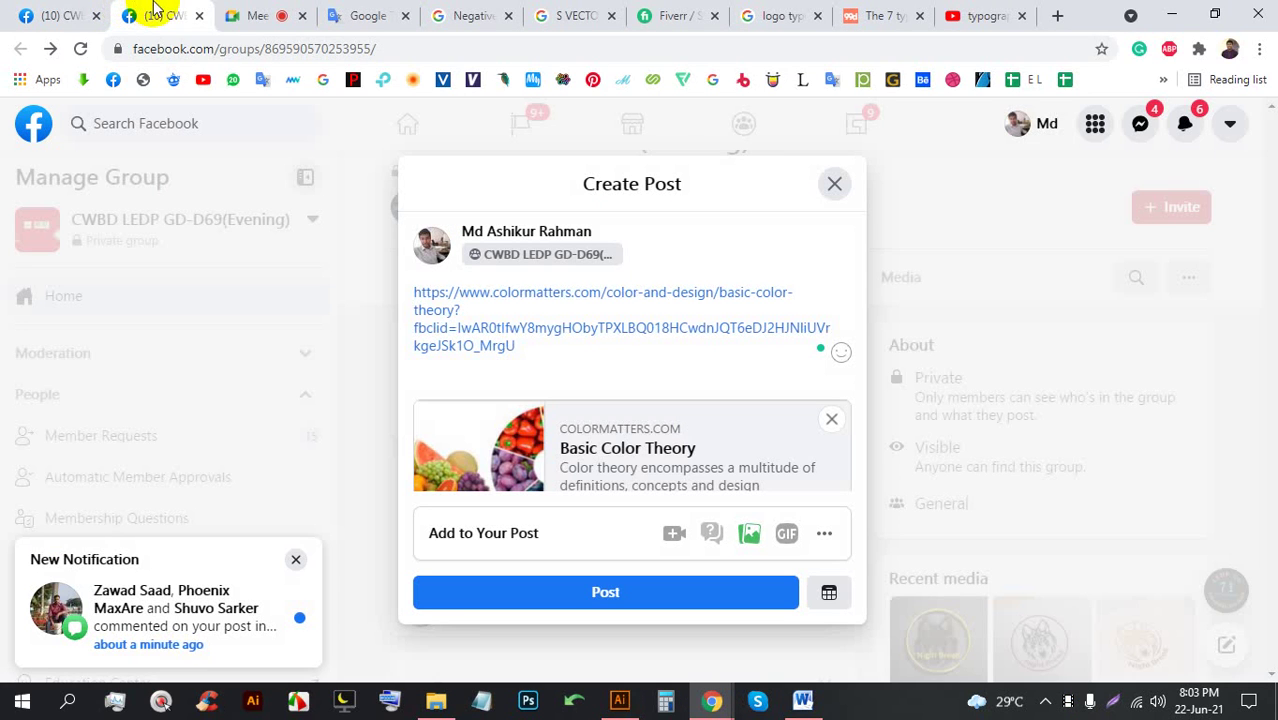
left_click(834, 187)
scroll(600, 360, "up", 2)
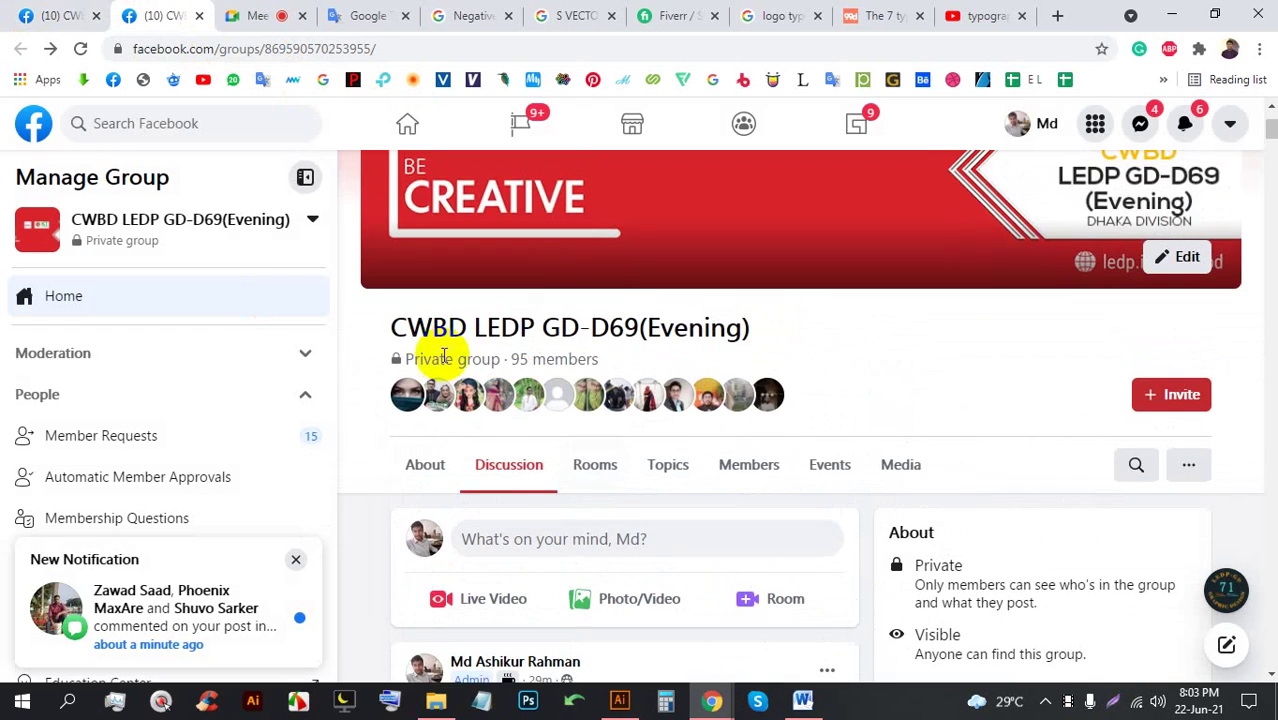
Examine the logo ideas commented under the logo idea post in the CWBD LEDP GD-D73(Evening) group
key("ctrl+1")
key("Escape")
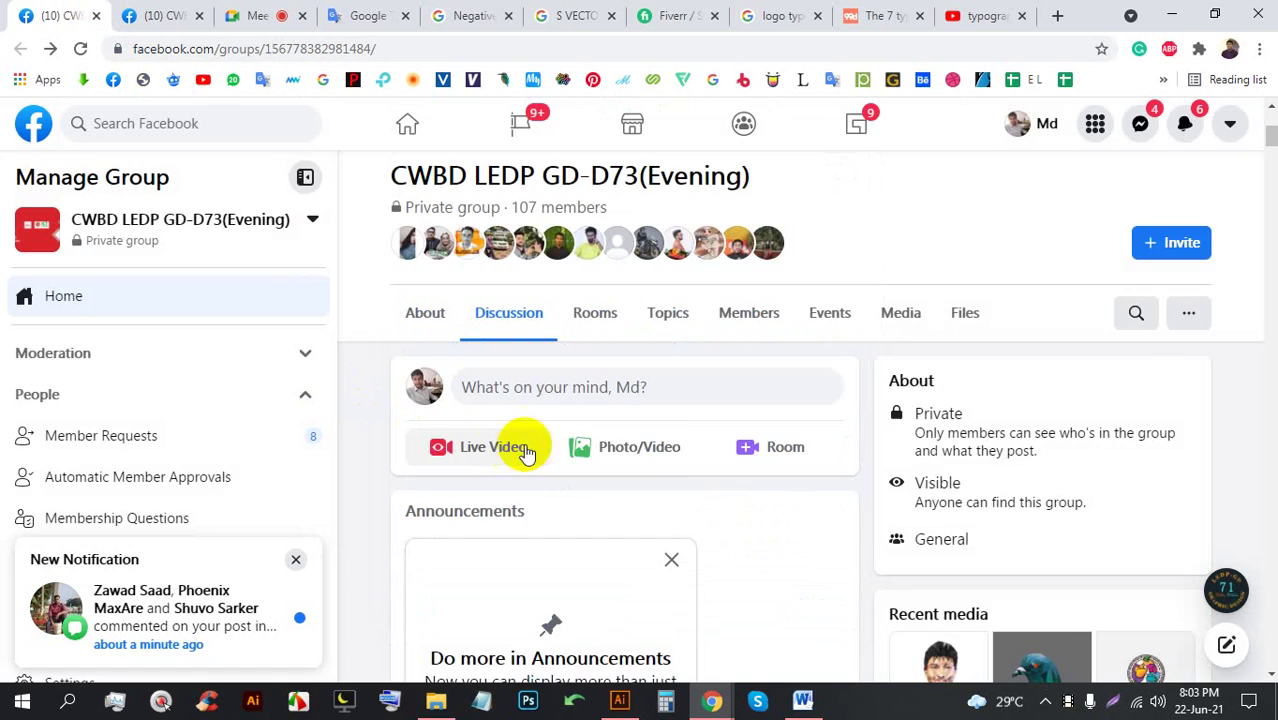
scroll(595, 428, "down", 3)
scroll(594, 428, "down", 5)
scroll(585, 422, "up", 3)
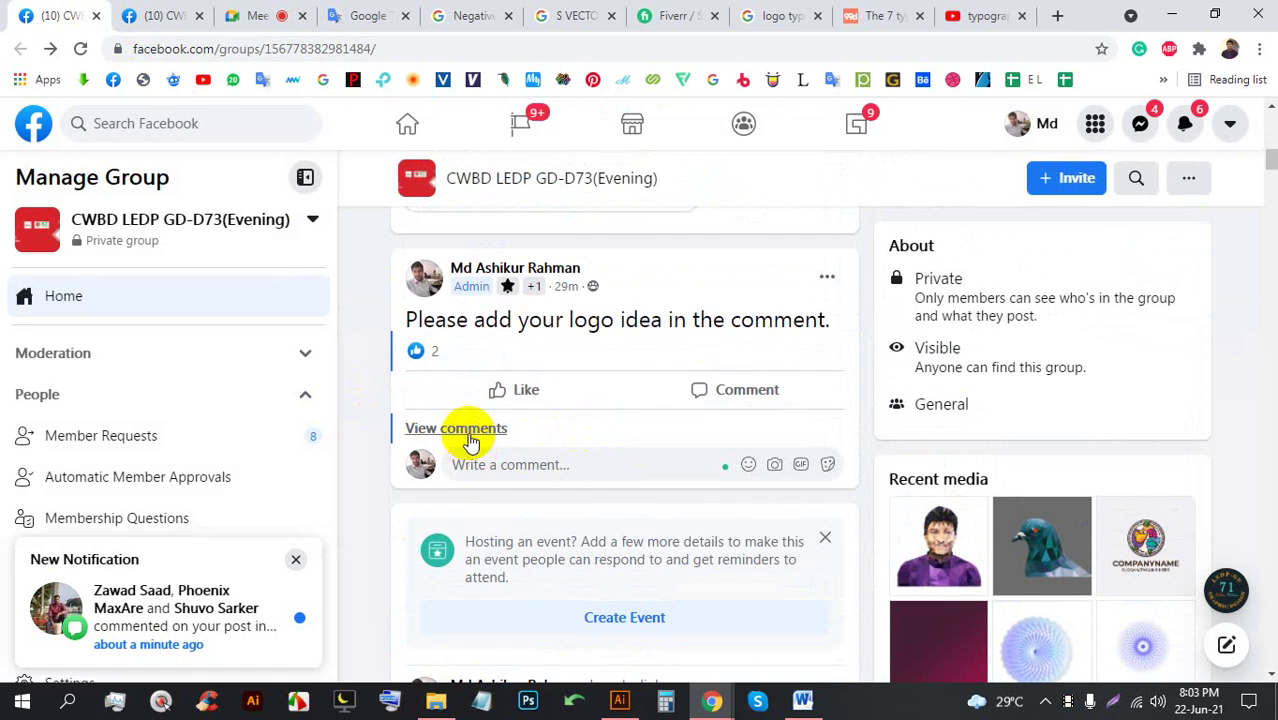
left_click(471, 433)
scroll(571, 436, "down", 2)
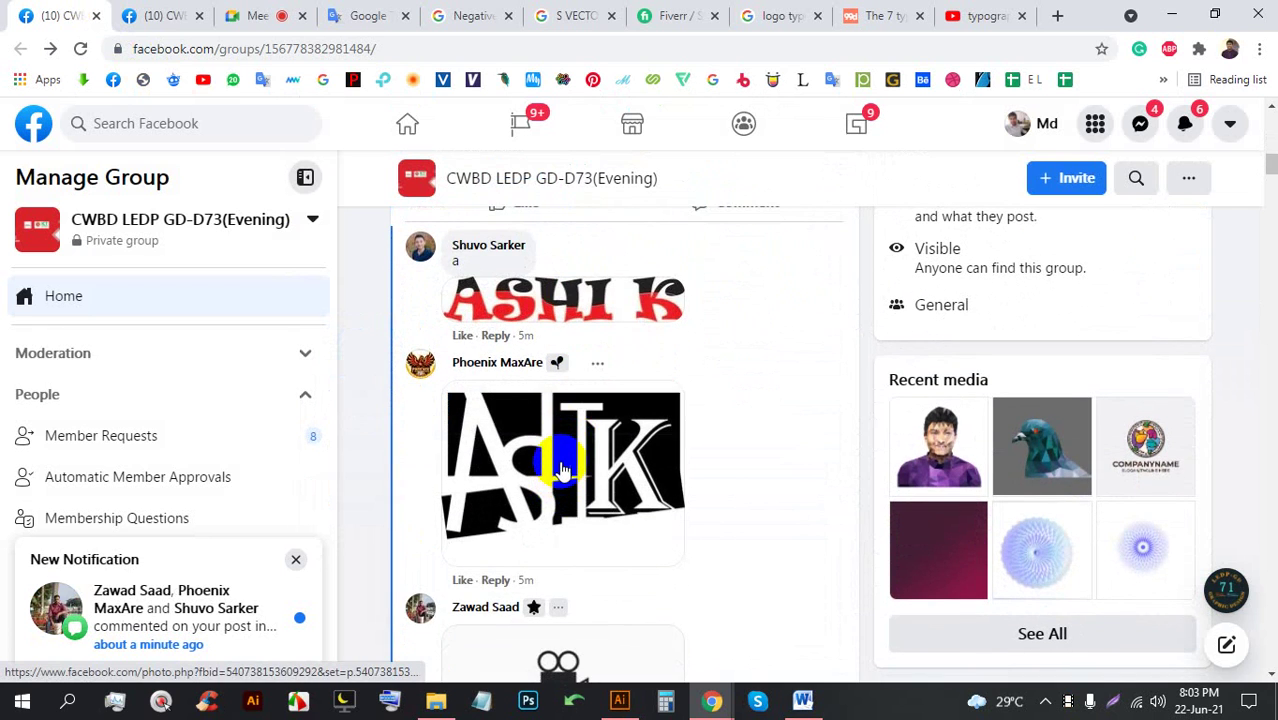
scroll(570, 462, "down", 2)
scroll(565, 465, "up", 2)
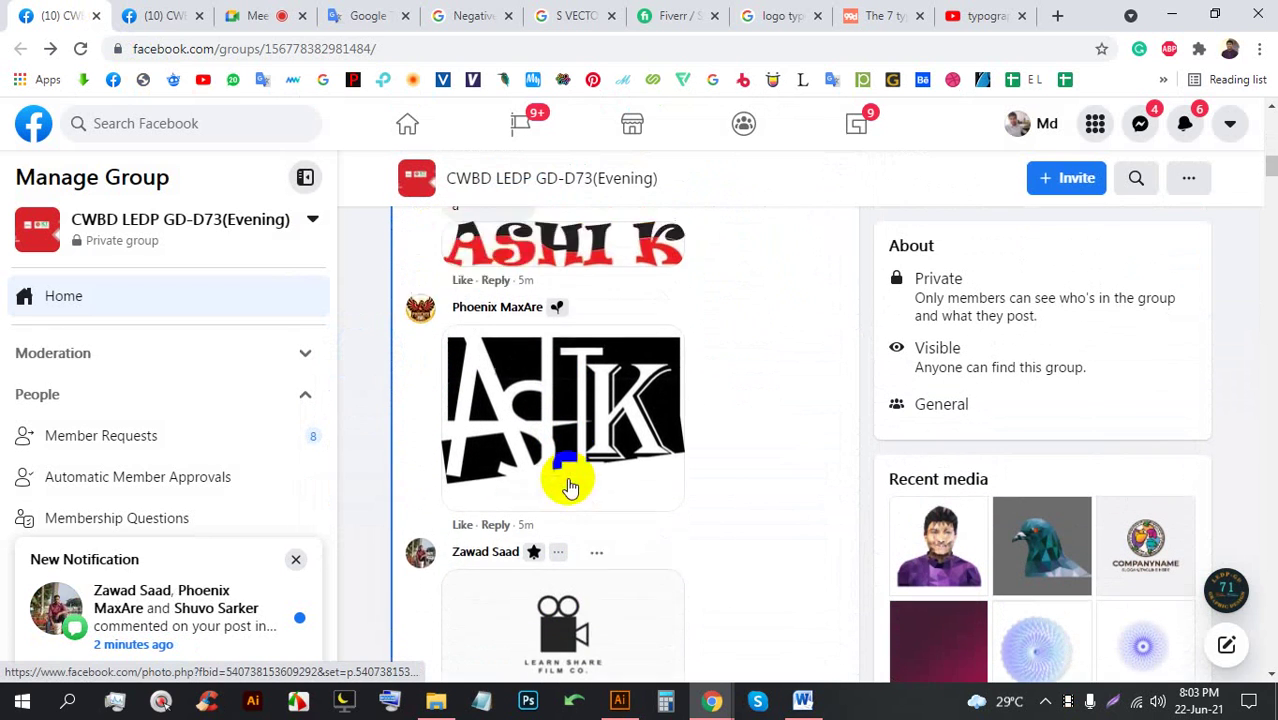
scroll(556, 465, "up", 1)
Find the logo idea post in the CWBD LEDP GD-D69(Evening) group
left_click(128, 14)
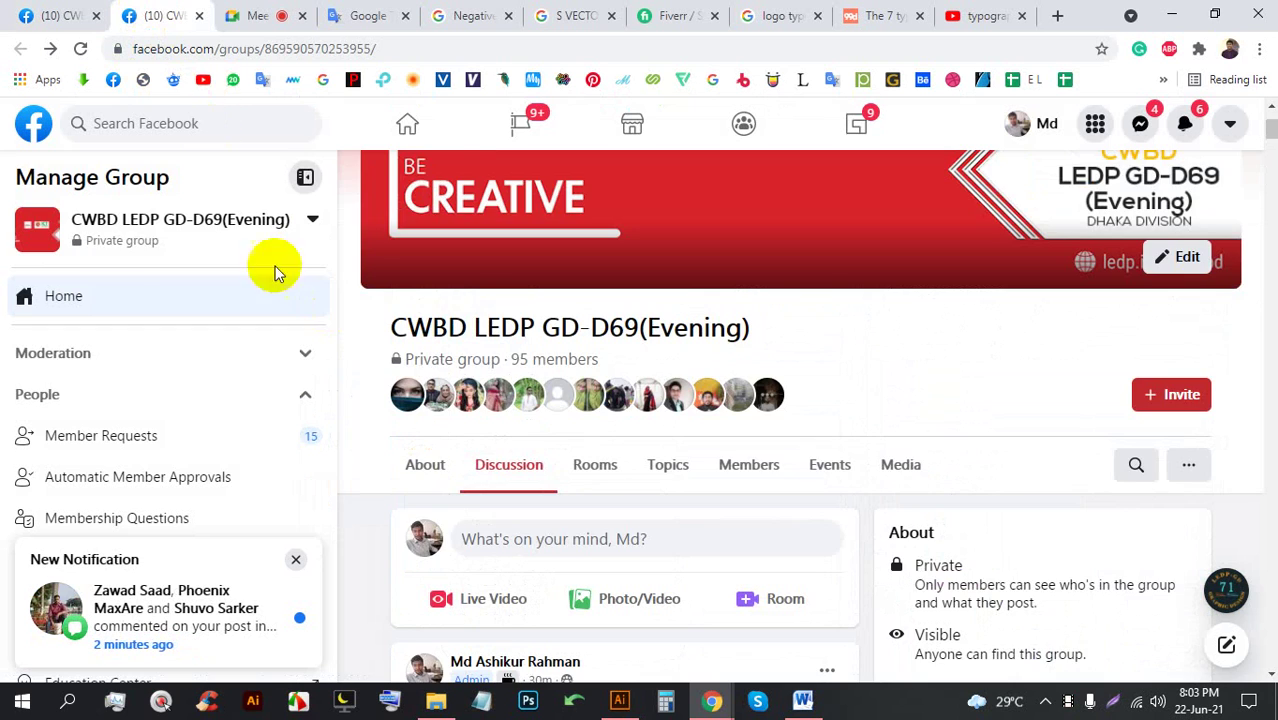
scroll(548, 535, "down", 4)
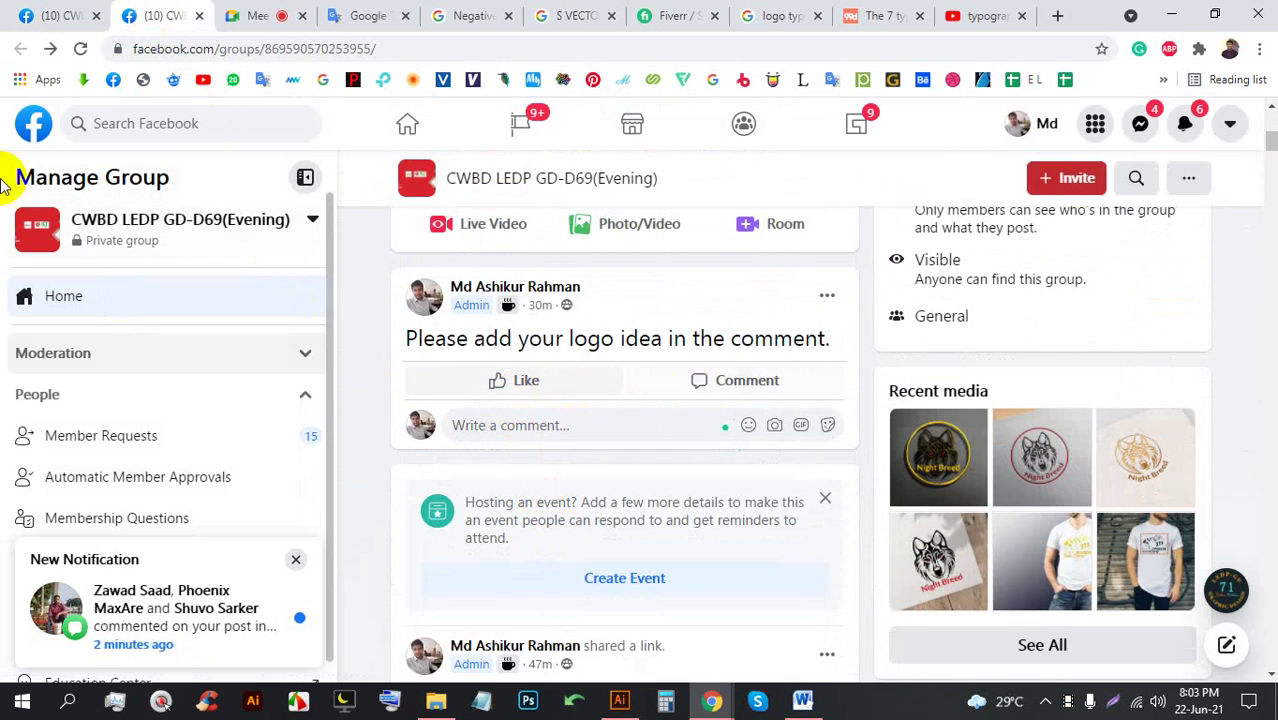
Return to the CWBD LEDP GD-D73(Evening) group and look through the logo images submitted in the post's comments
left_click(25, 12)
scroll(542, 440, "down", 1)
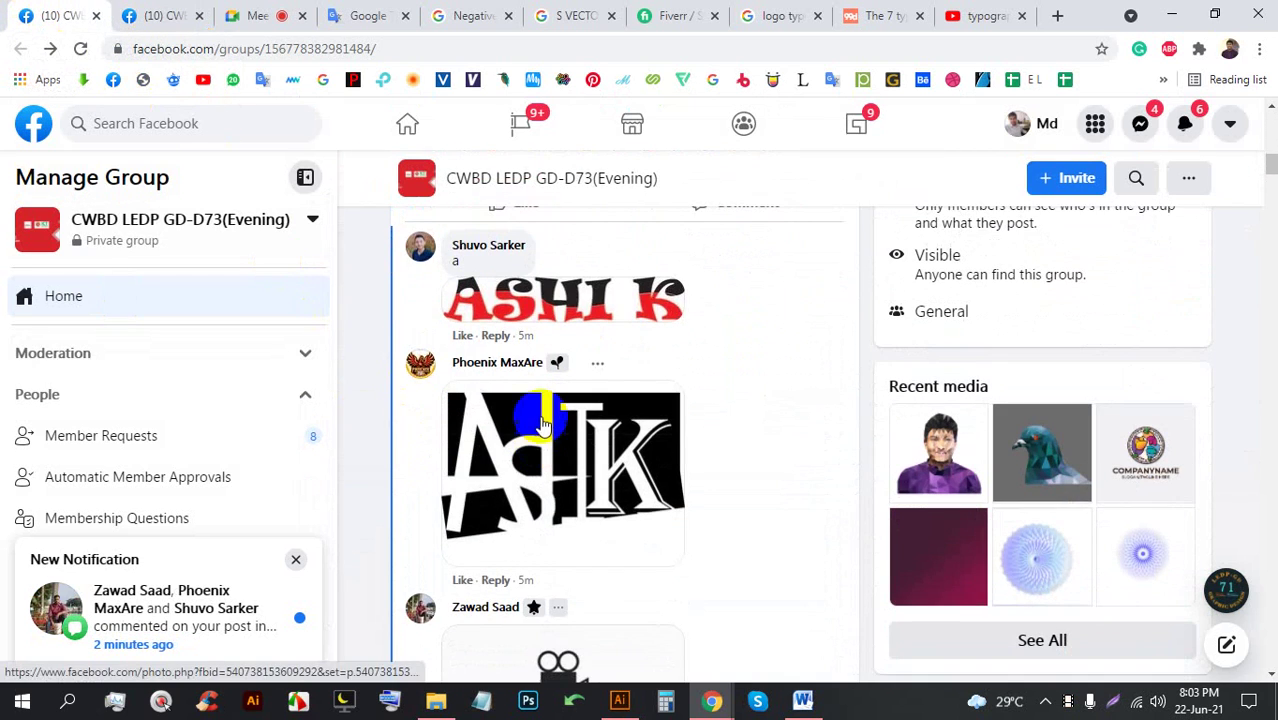
scroll(620, 418, "down", 1)
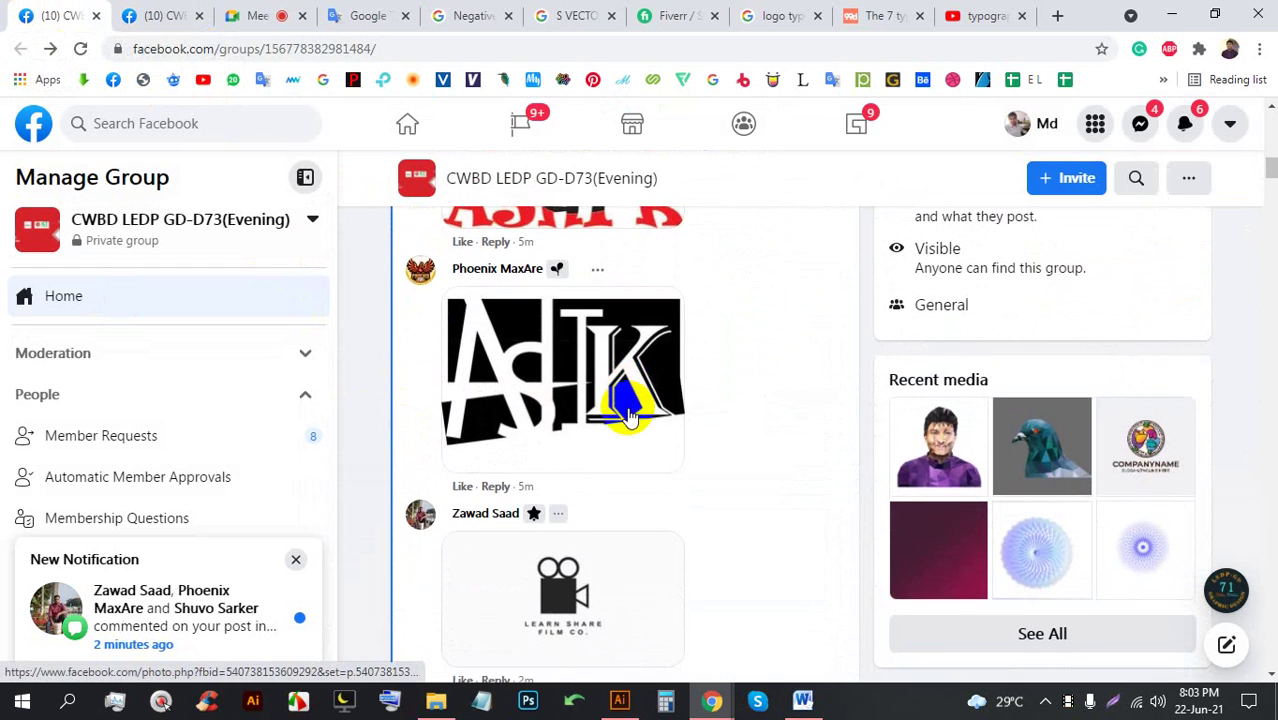
scroll(575, 622, "down", 3)
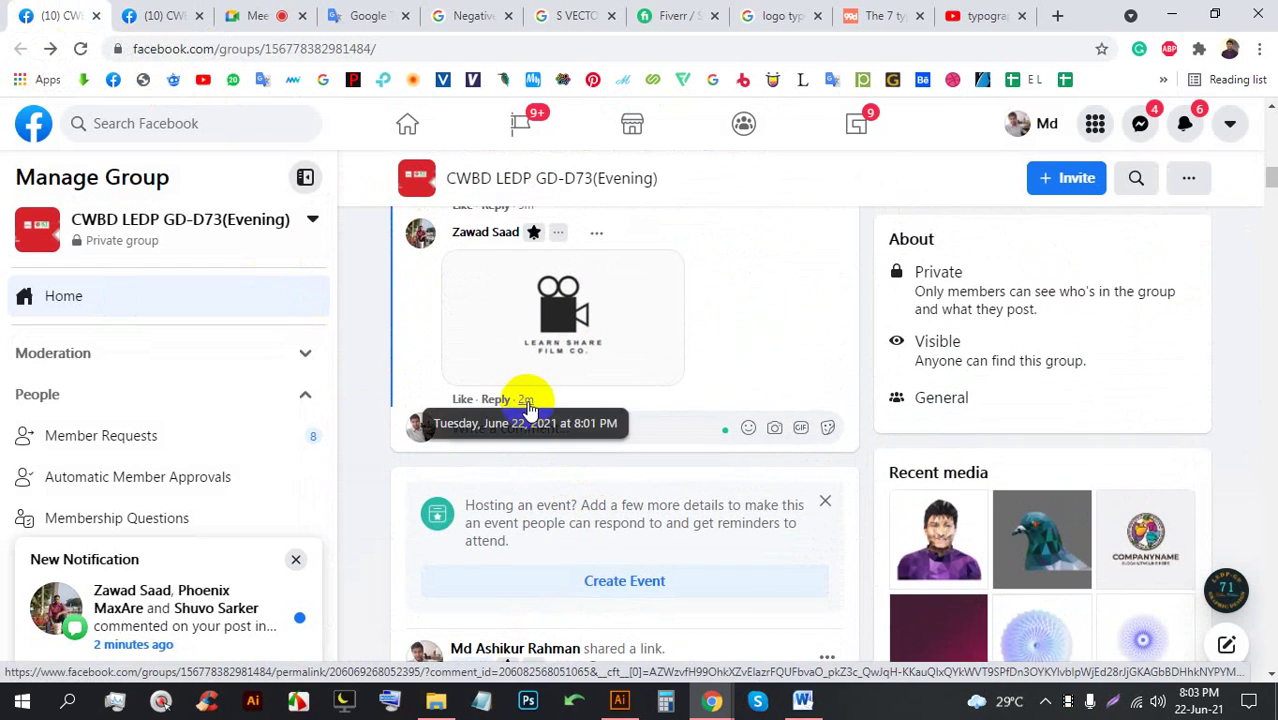
Switch to Illustrator and reposition the large name text on the artboard
left_click(619, 700)
scroll(560, 300, "down", 1)
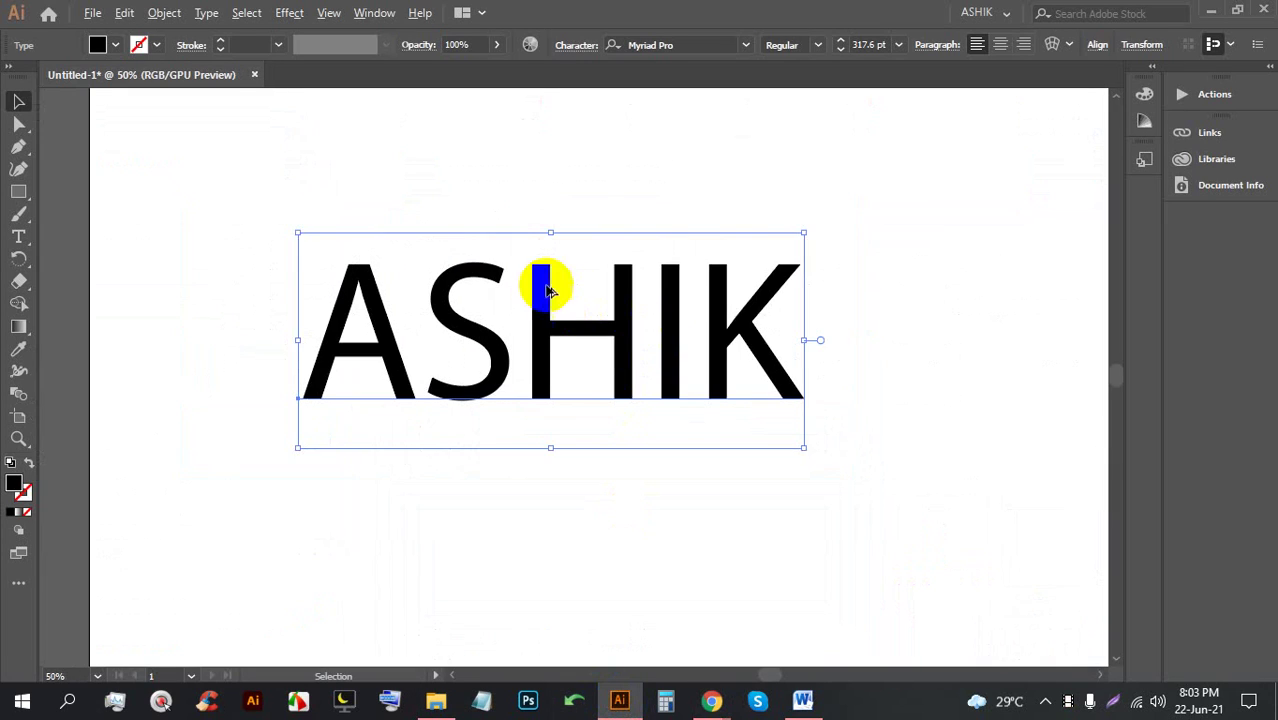
scroll(520, 265, "up", 1)
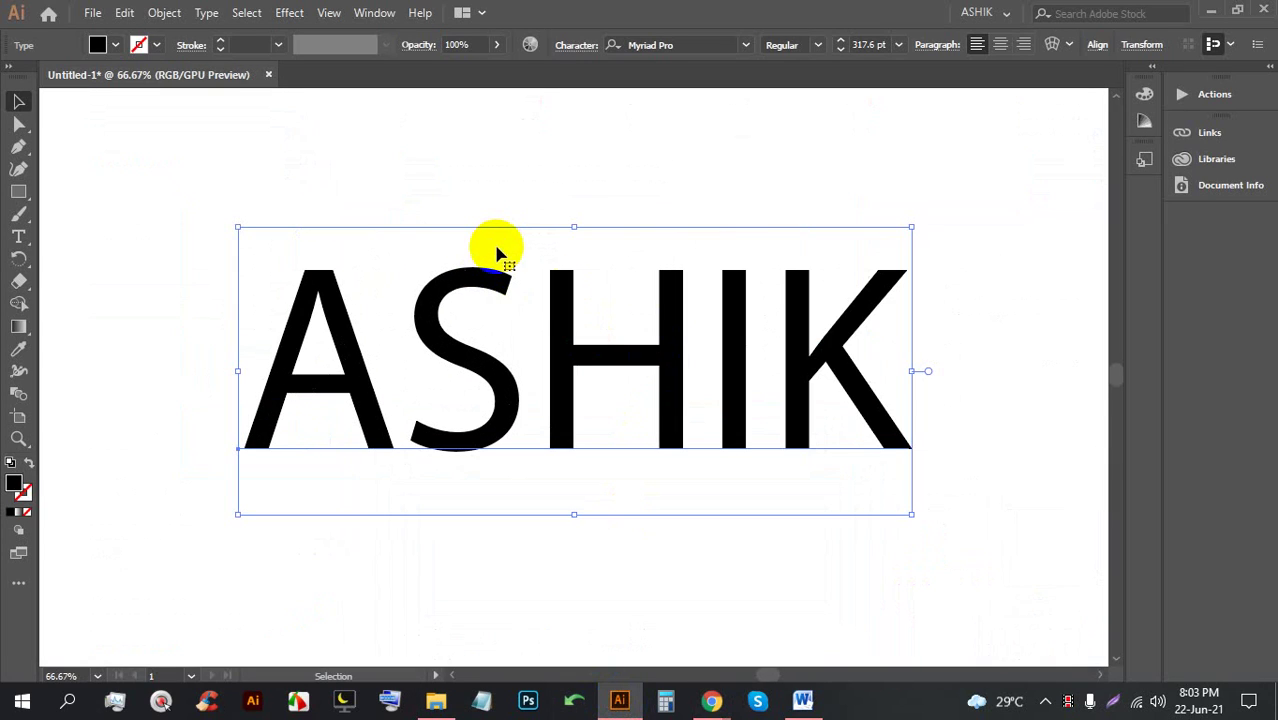
left_click(733, 609)
left_click_drag(583, 366, 603, 367)
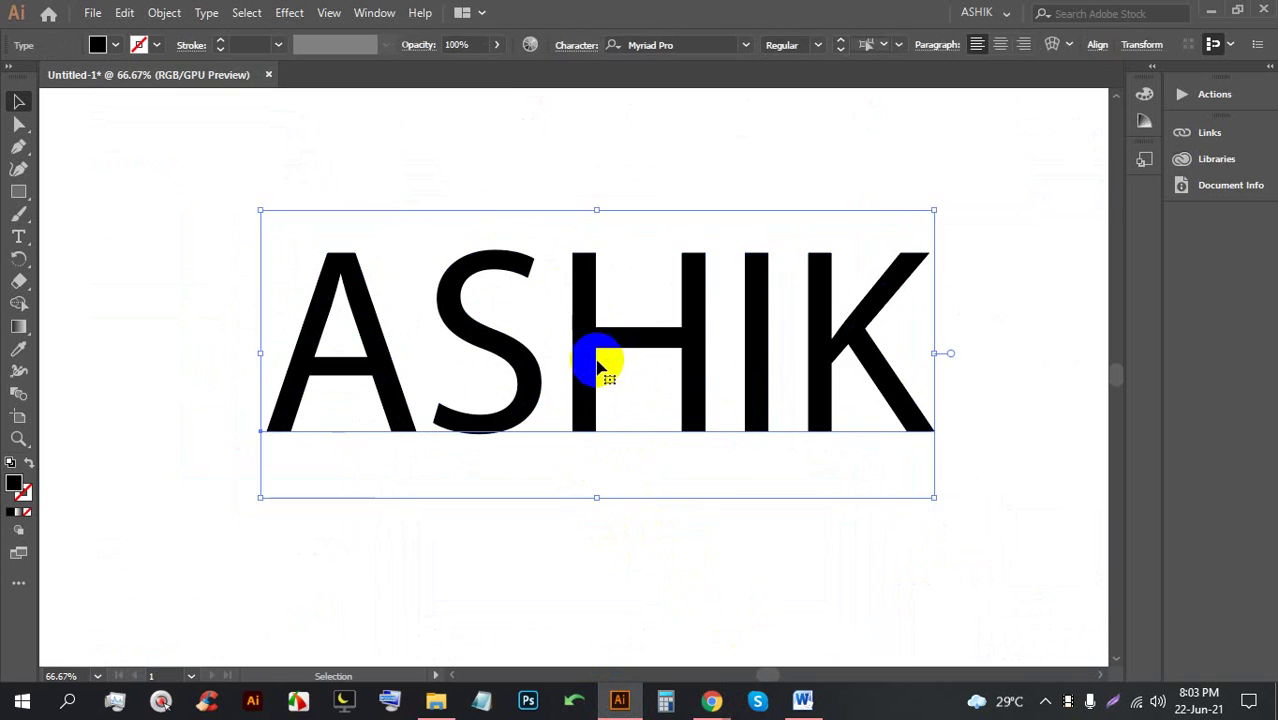
left_click(637, 565)
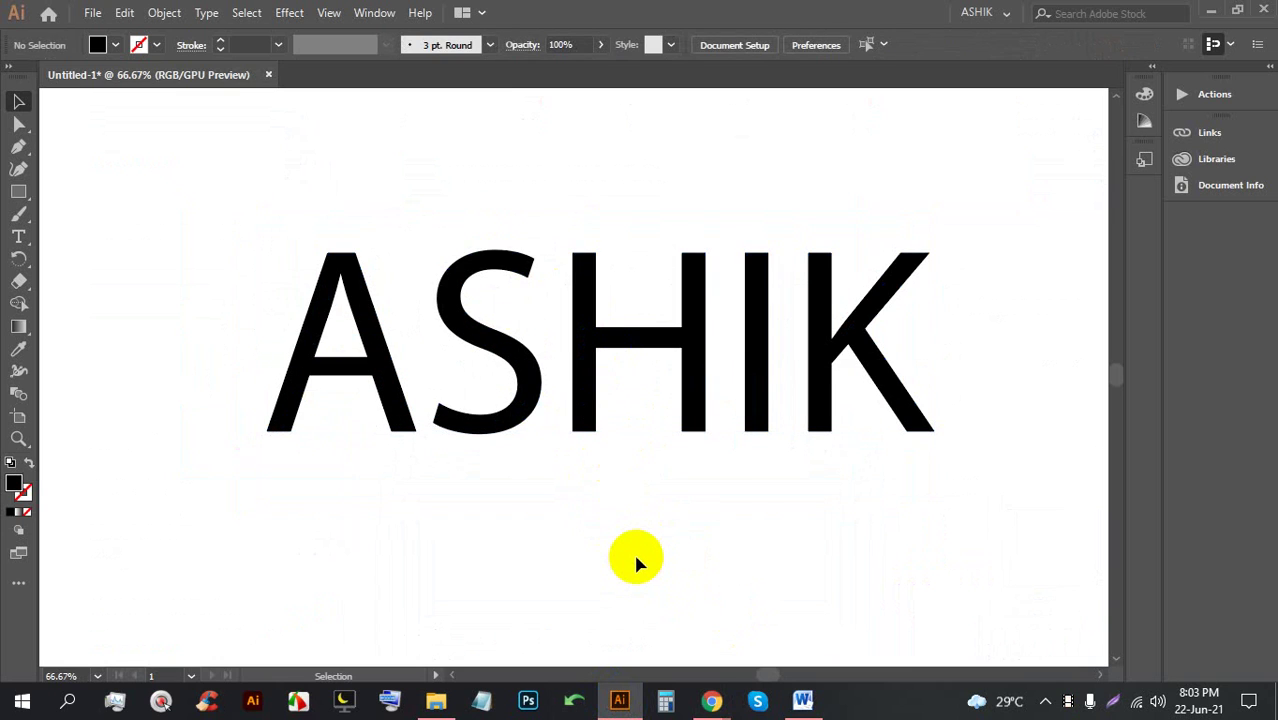
scroll(636, 340, "down", 2)
left_click_drag(627, 365, 615, 325)
scroll(615, 325, "up", 1)
Draw a thin black horizontal rectangle about 22 px high across the middle of the name text
left_click(18, 191)
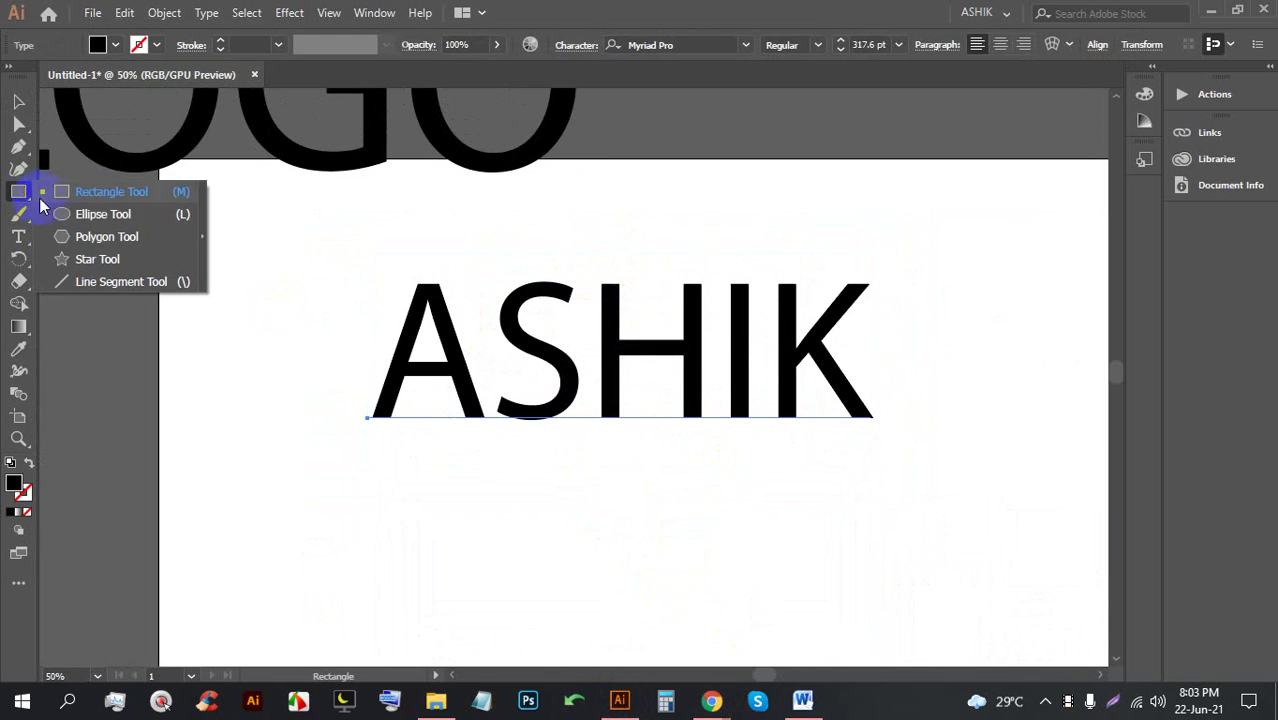
left_click(97, 200)
mouse_move(968, 389)
left_mouse_down()
mouse_move(944, 369)
mouse_move(868, 372)
left_mouse_up()
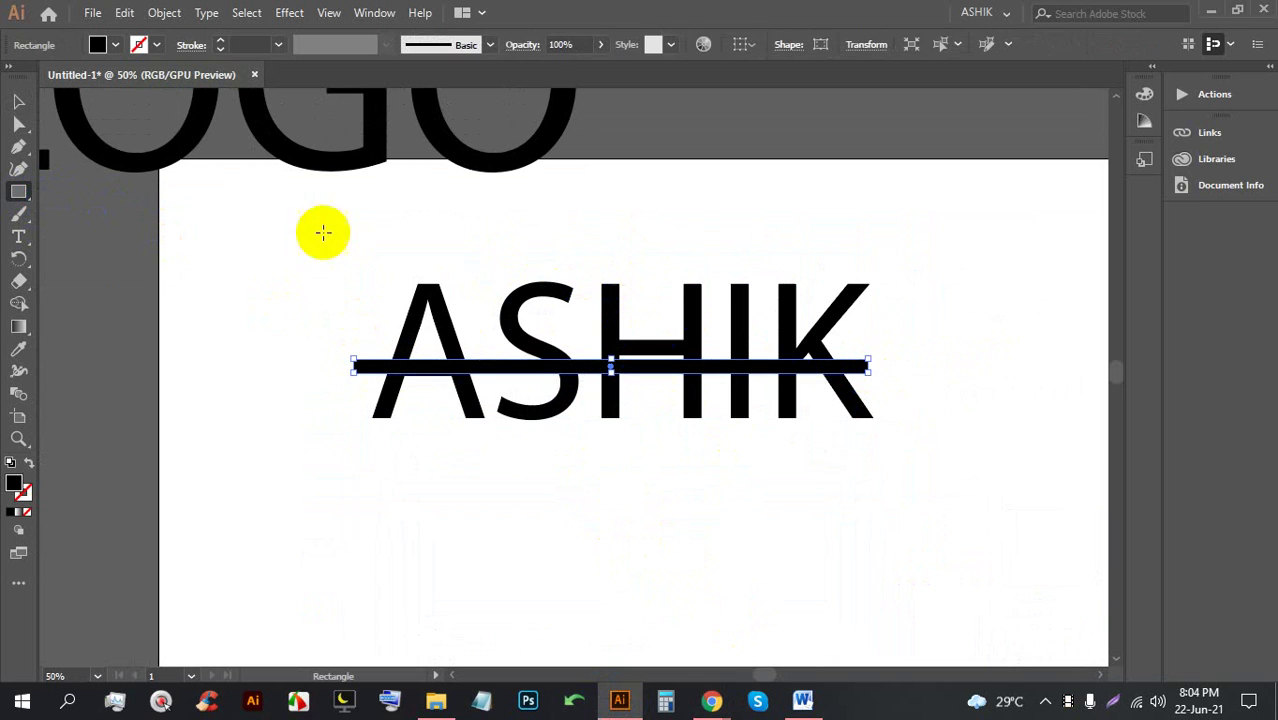
Align the horizontal bar and the name text to each other on their horizontal centres
key("v")
key("ctrl+1")
left_click_drag(587, 405, 578, 405)
left_click_drag(456, 499, 314, 271)
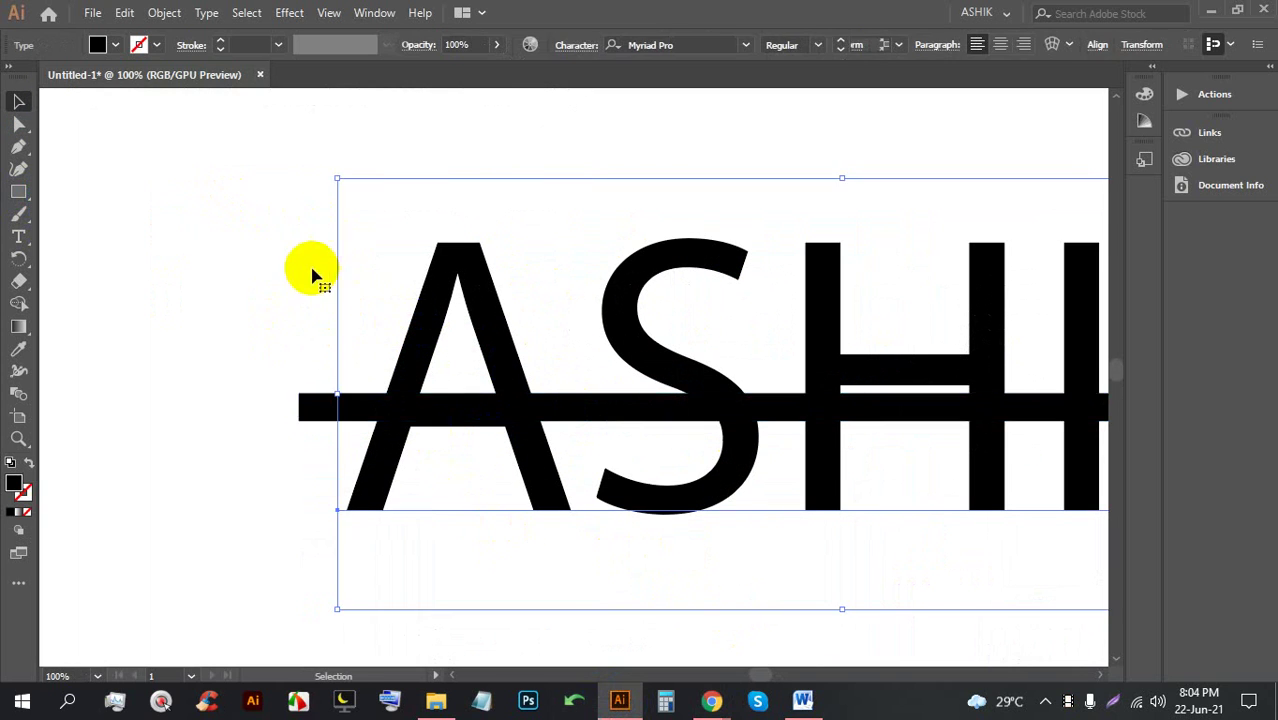
key("ctrl+minus")
left_click(735, 47)
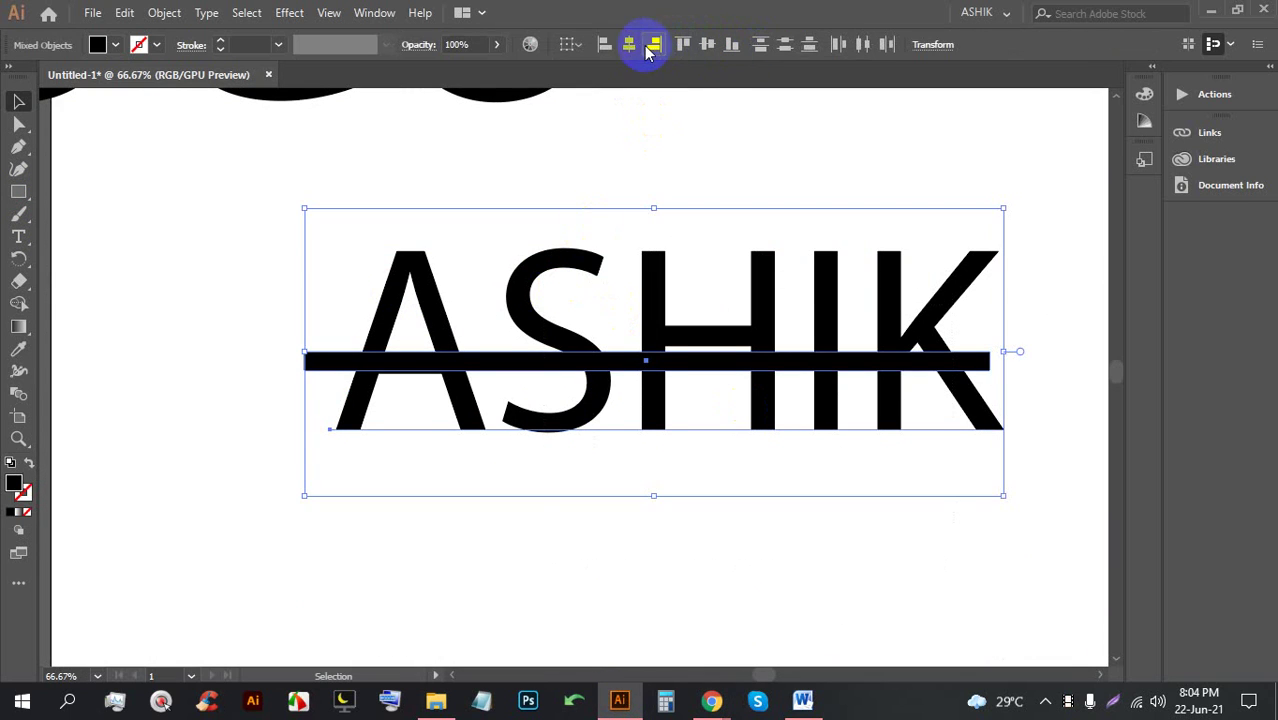
left_click(629, 46)
left_click(934, 544)
Shorten the bar to about 816 px wide so its right end meets the foot of the K
left_click(984, 362)
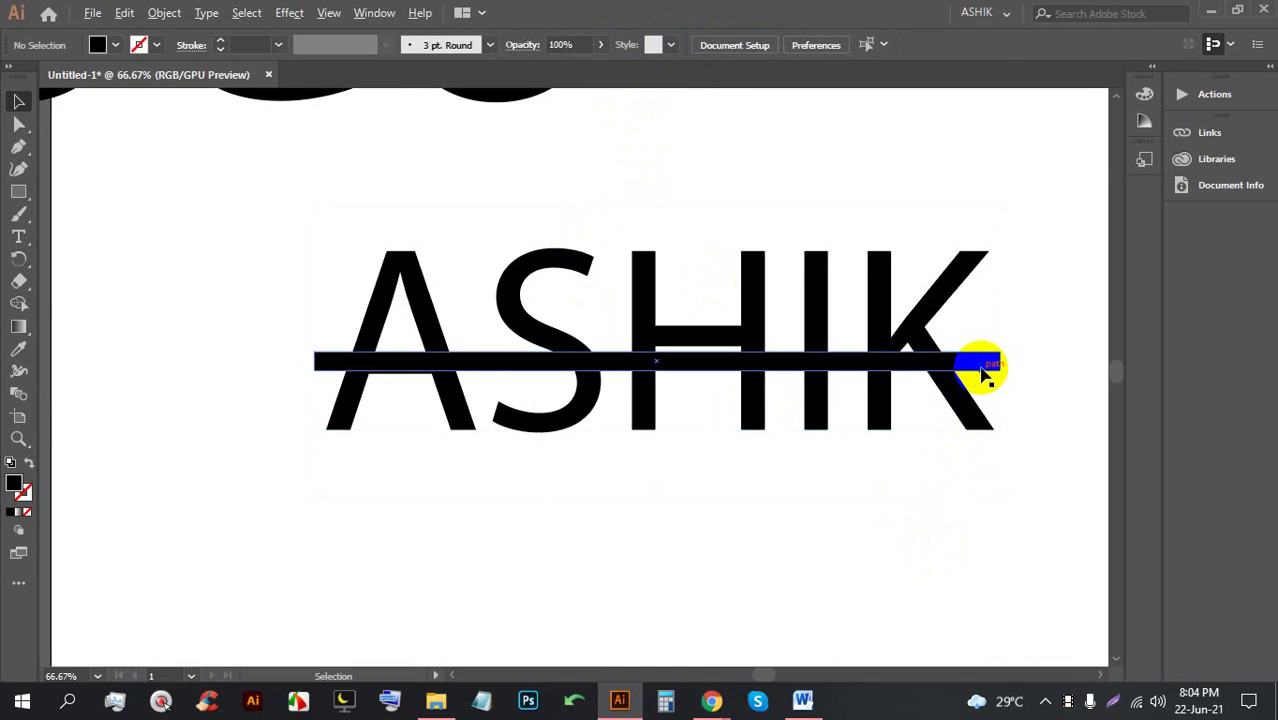
scroll(984, 362, "up", 3)
left_click_drag(1036, 346, 1021, 345)
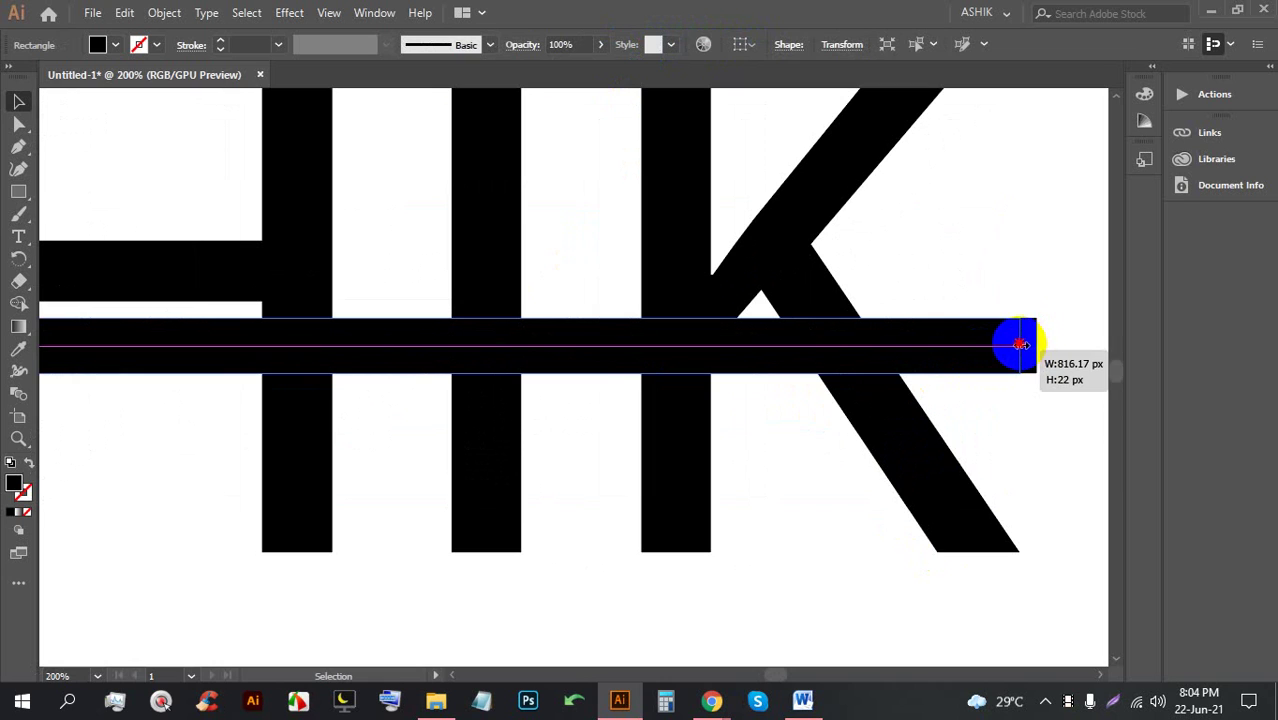
scroll(1050, 352, "down", 3)
left_click(948, 496)
scroll(468, 242, "down", 1)
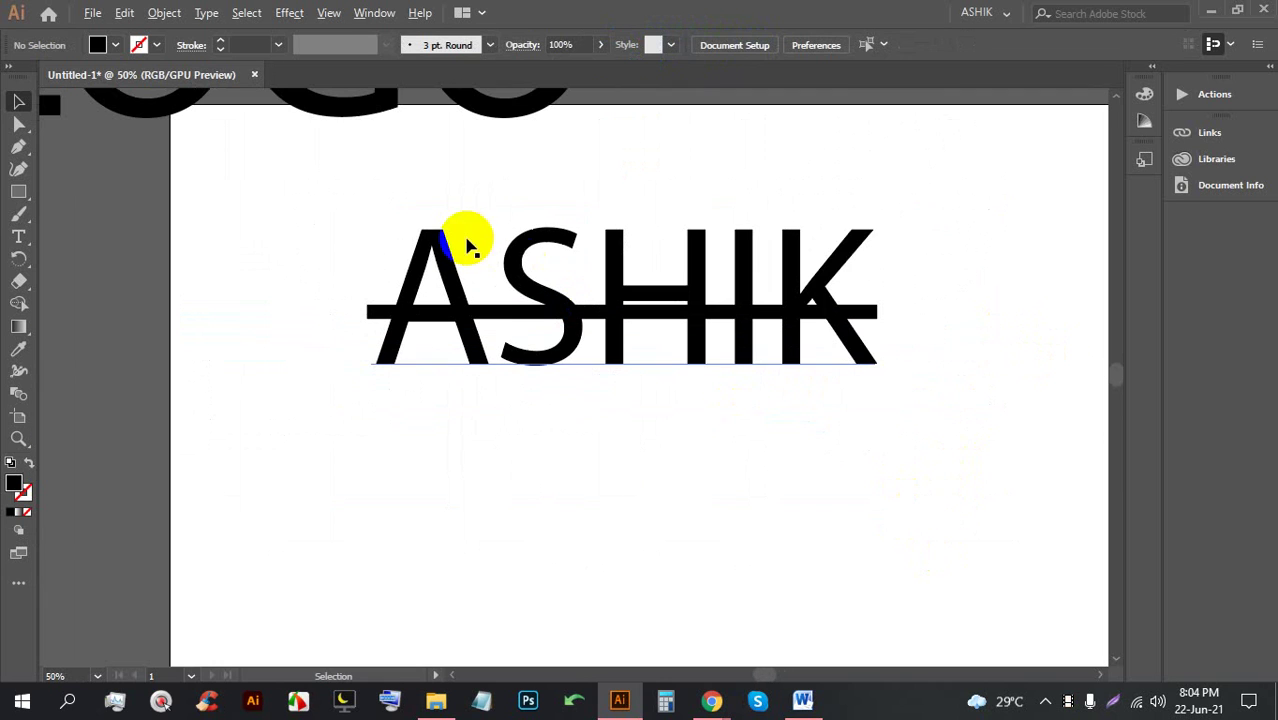
Duplicate the name text together with its bar and place the copy below the original
left_click_drag(850, 520, 473, 160)
scroll(650, 294, "down", 1)
left_click_drag(831, 441, 610, 430)
Delete the large LOGO text that overlaps the artboard's upper edge
left_click(420, 240)
scroll(400, 155, "up", 1)
left_click(442, 214)
key("Delete")
scroll(685, 628, "up", 2)
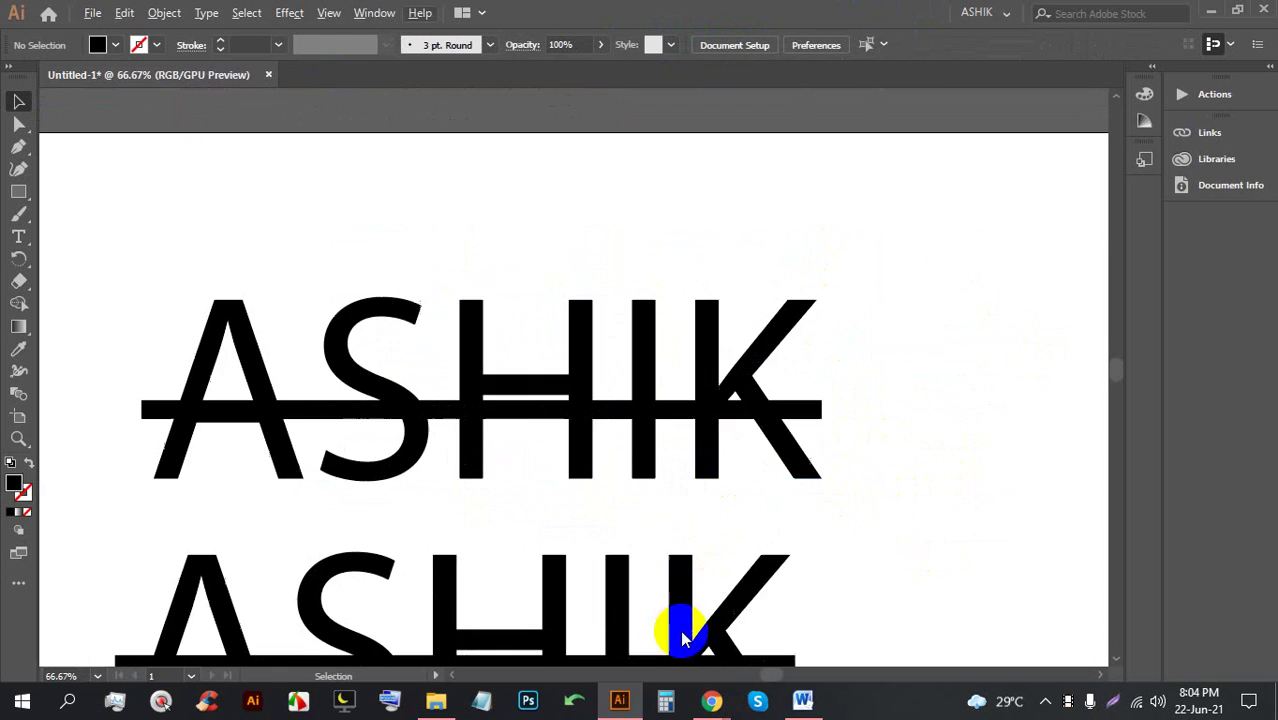
Expand the lower copy of the name text and bar into editable shapes
scroll(613, 422, "down", 2)
left_click(300, 365)
left_click(164, 12)
left_click(240, 222)
left_click(588, 451)
scroll(690, 370, "down", 1)
scroll(338, 480, "up", 1)
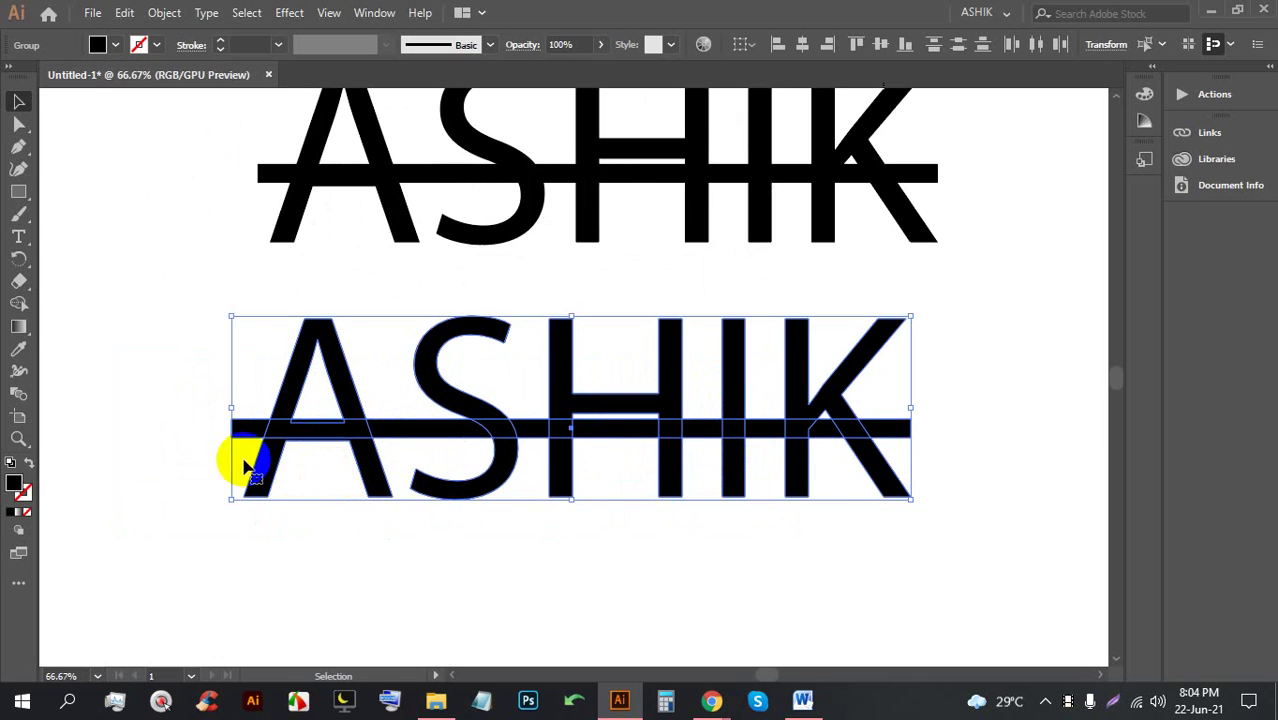
Ungroup the expanded lower copy so that its bar can be selected separately
scroll(305, 457, "up", 1)
right_click(338, 432)
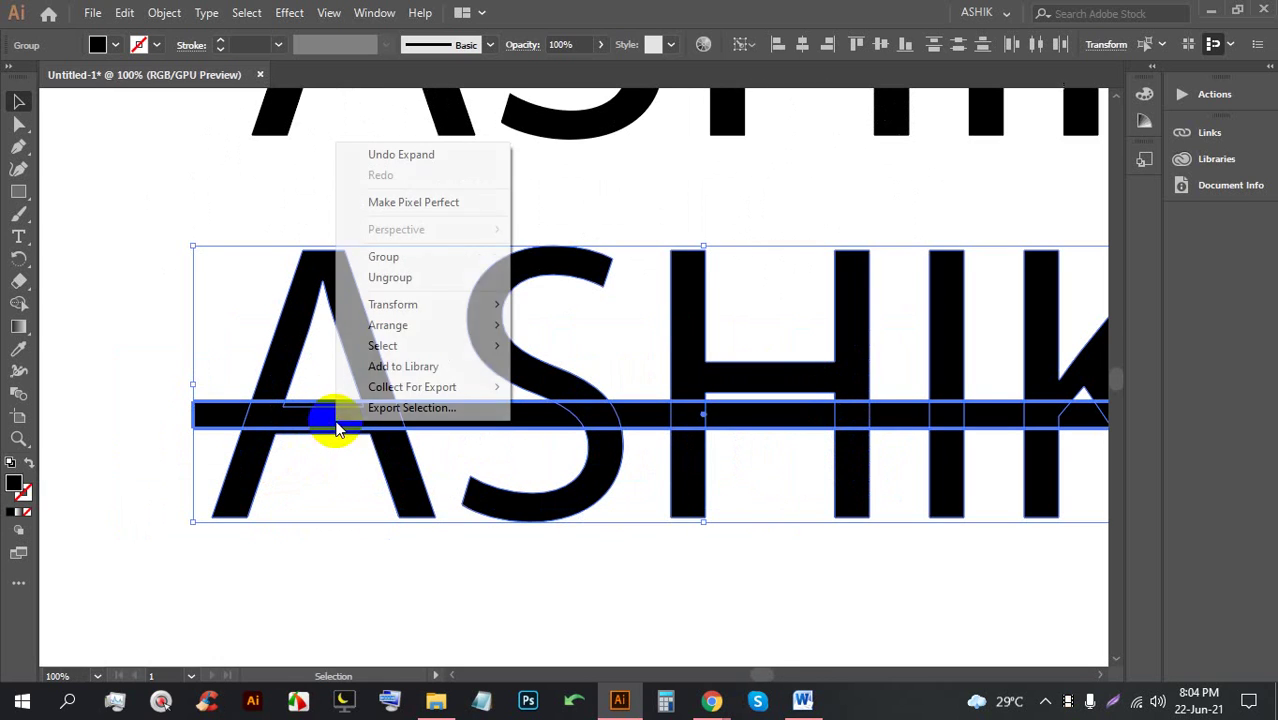
left_click(390, 276)
left_click(90, 325)
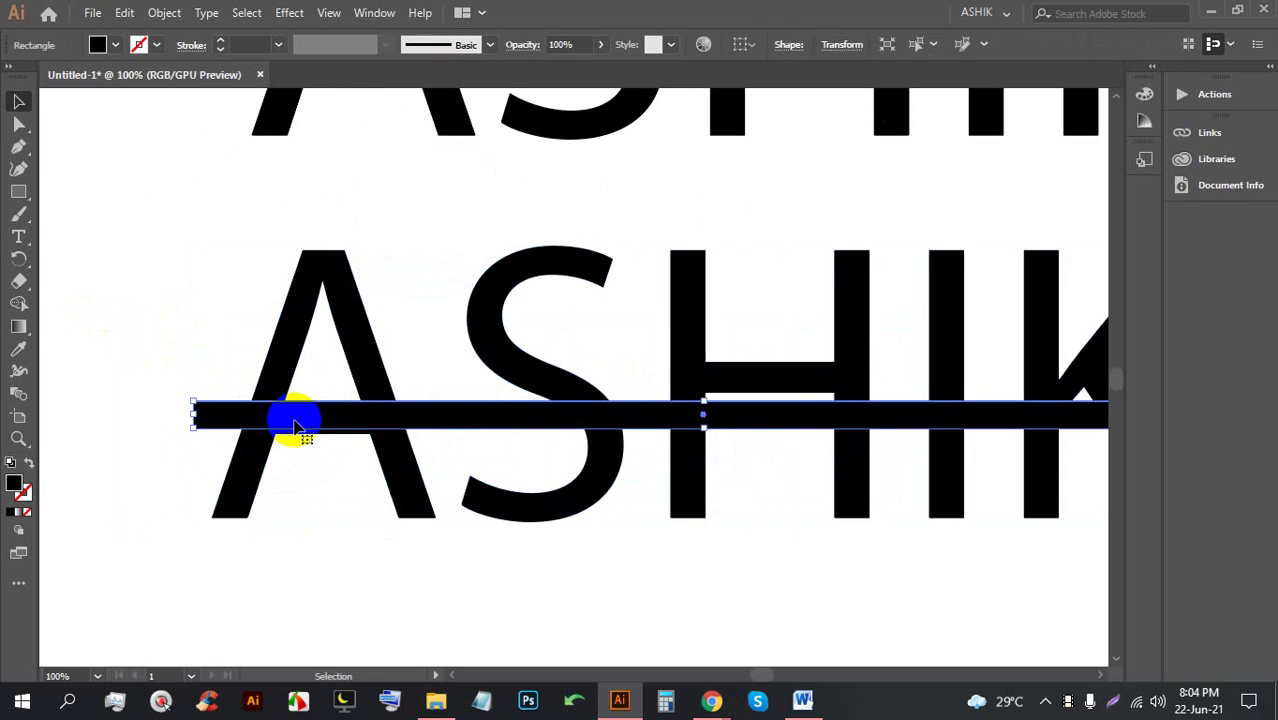
left_click(155, 412)
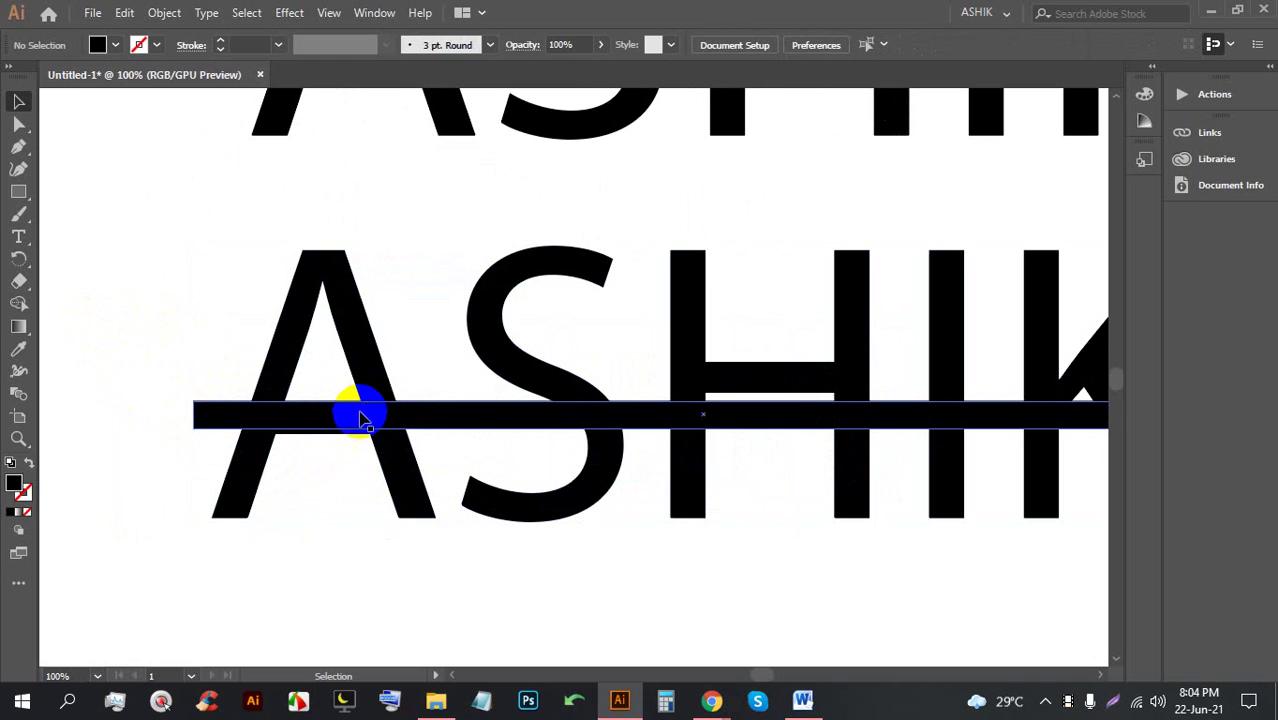
Divide the lower lettering and bar with Pathfinder and ungroup the resulting pieces
scroll(357, 414, "down", 1)
left_click_drag(344, 382, 352, 381)
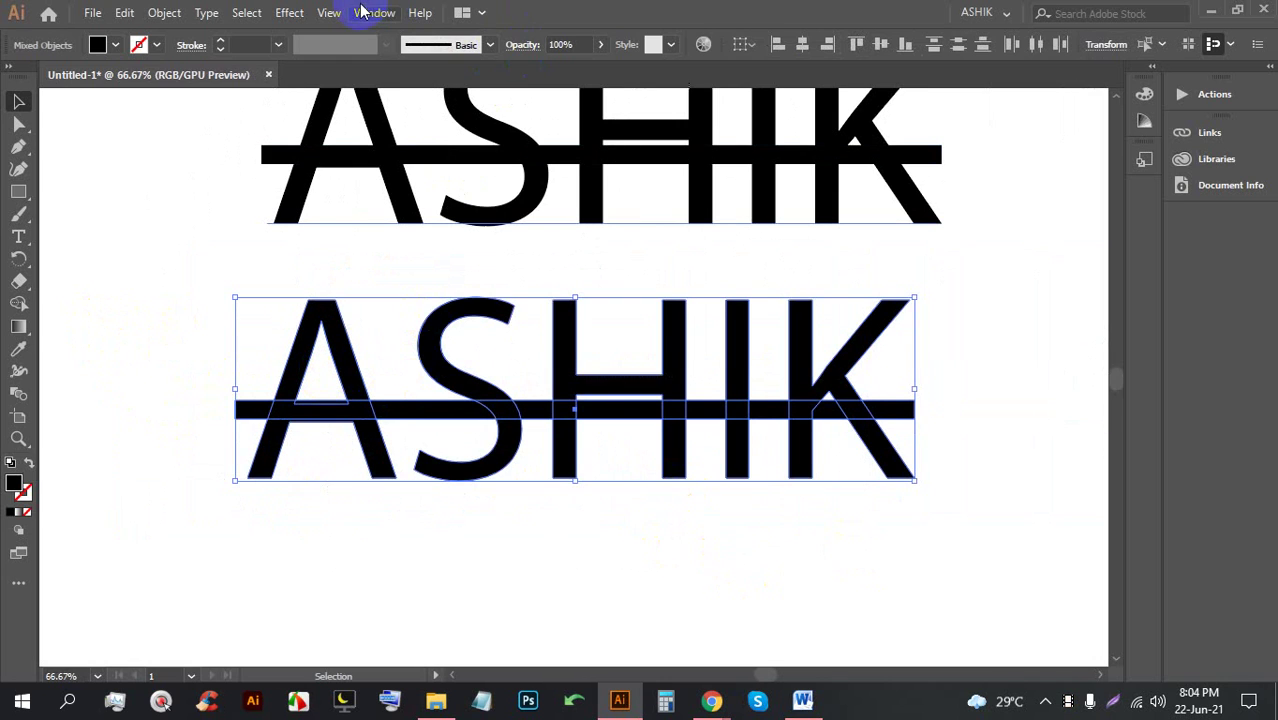
left_click(366, 12)
left_click(479, 668)
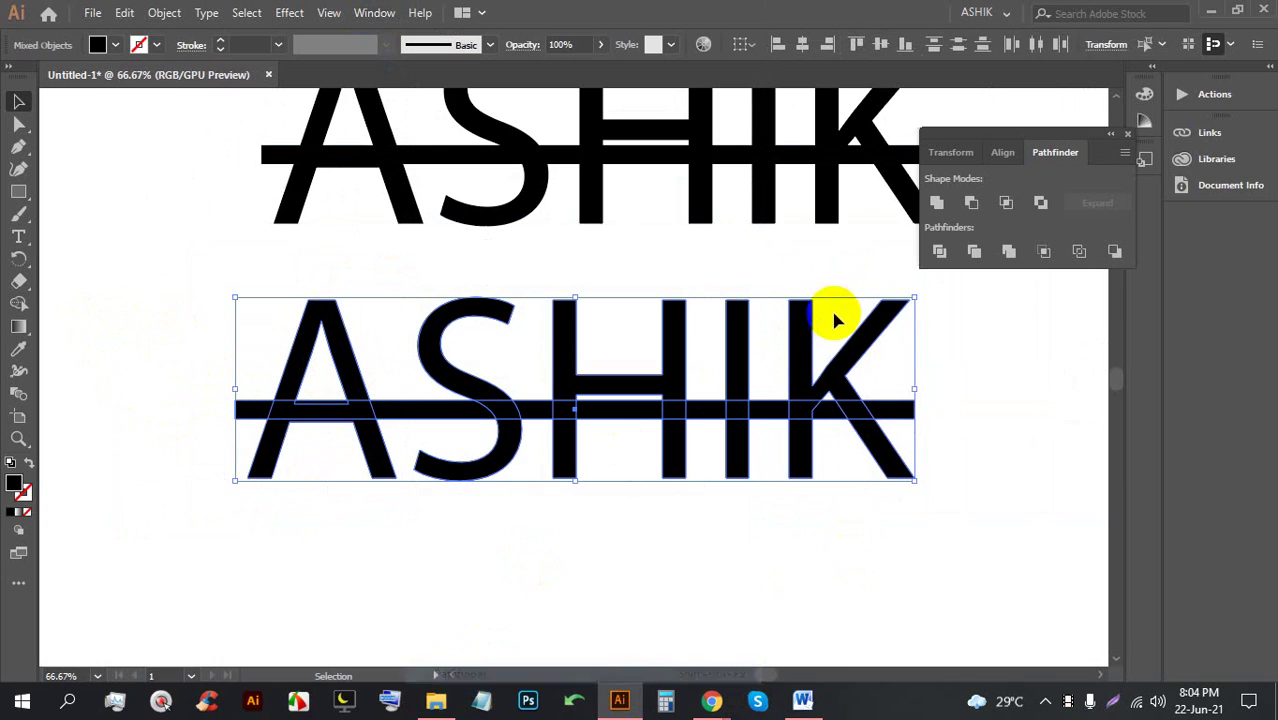
left_click(940, 254)
right_click(785, 350)
left_click(850, 511)
left_click(778, 456)
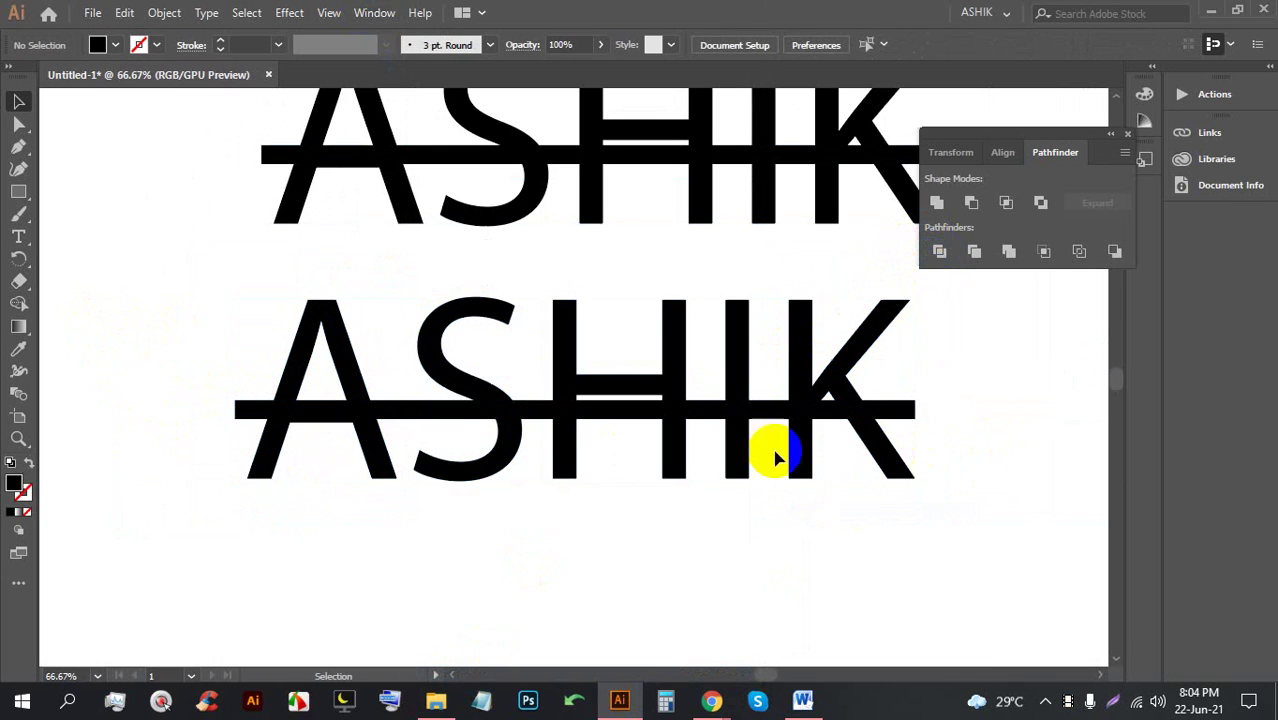
Delete the pieces where the bar crosses the letters in the lower copy, leaving white gaps at the overlaps
scroll(318, 408, "up", 1)
left_click(322, 420)
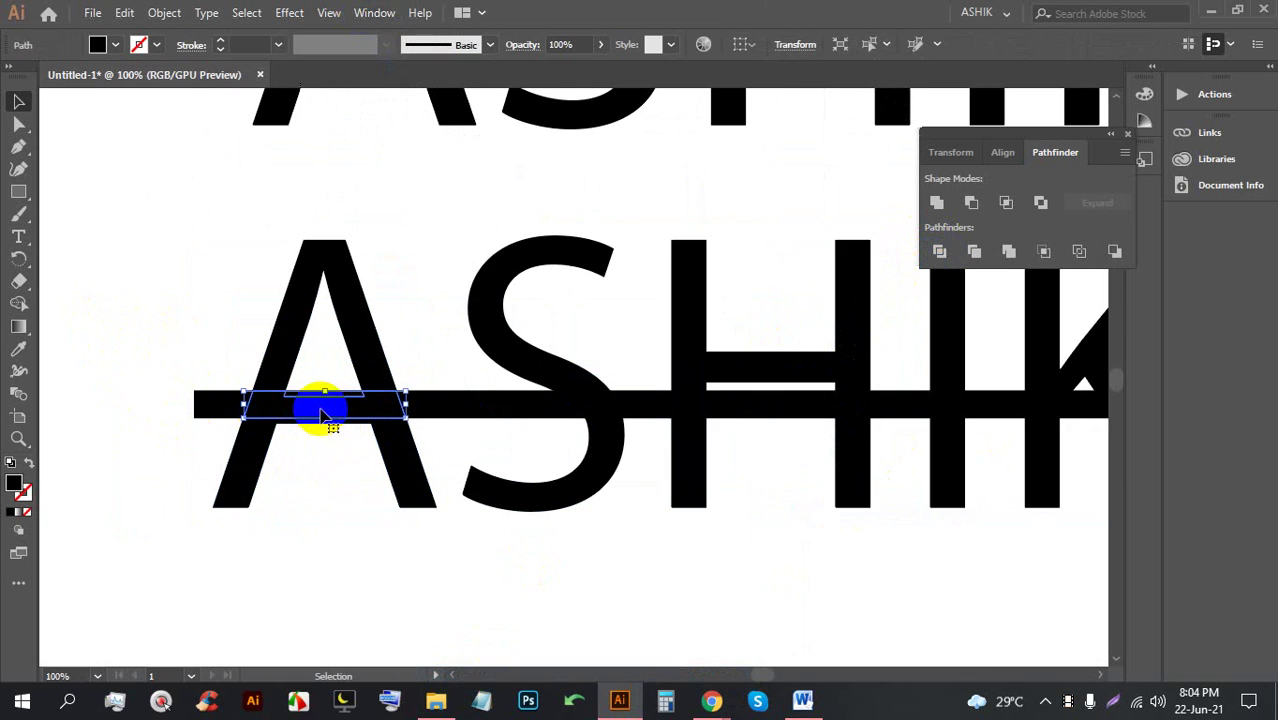
key("Delete")
left_click(688, 405)
key("Delete")
left_click(852, 407)
key("Delete")
key("Delete")
left_click_drag(1025, 418, 838, 412)
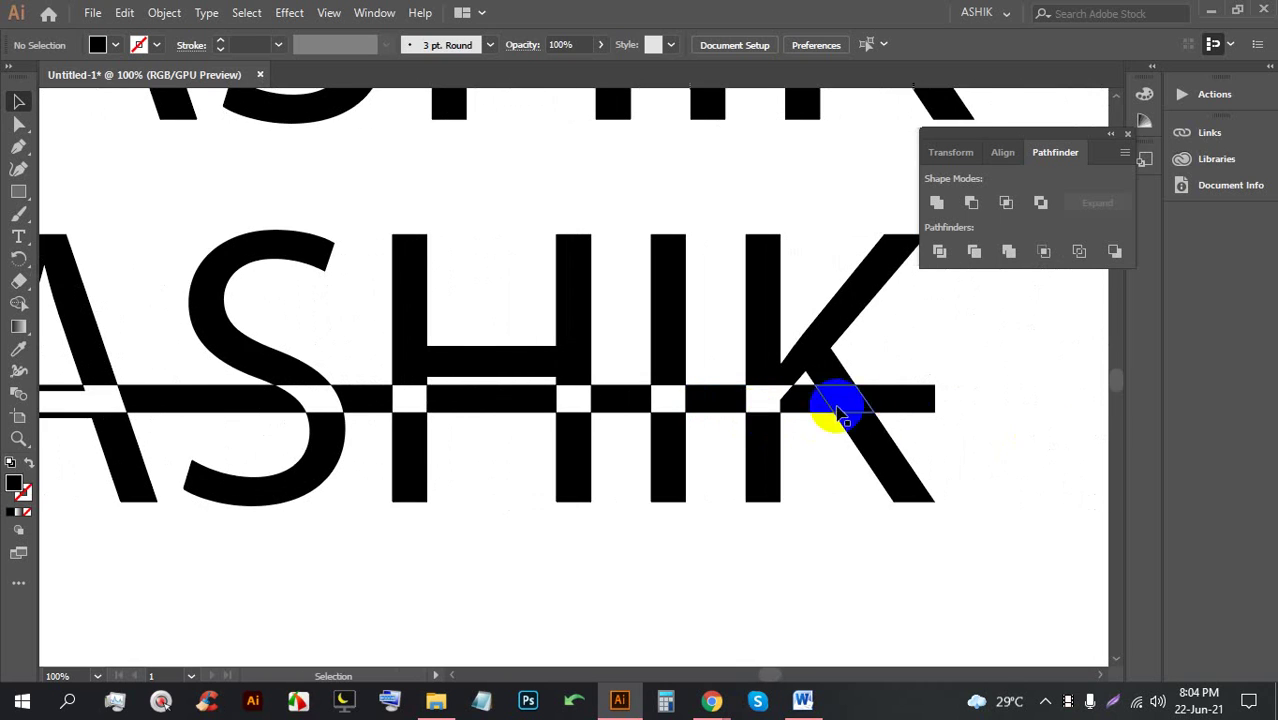
key("Delete")
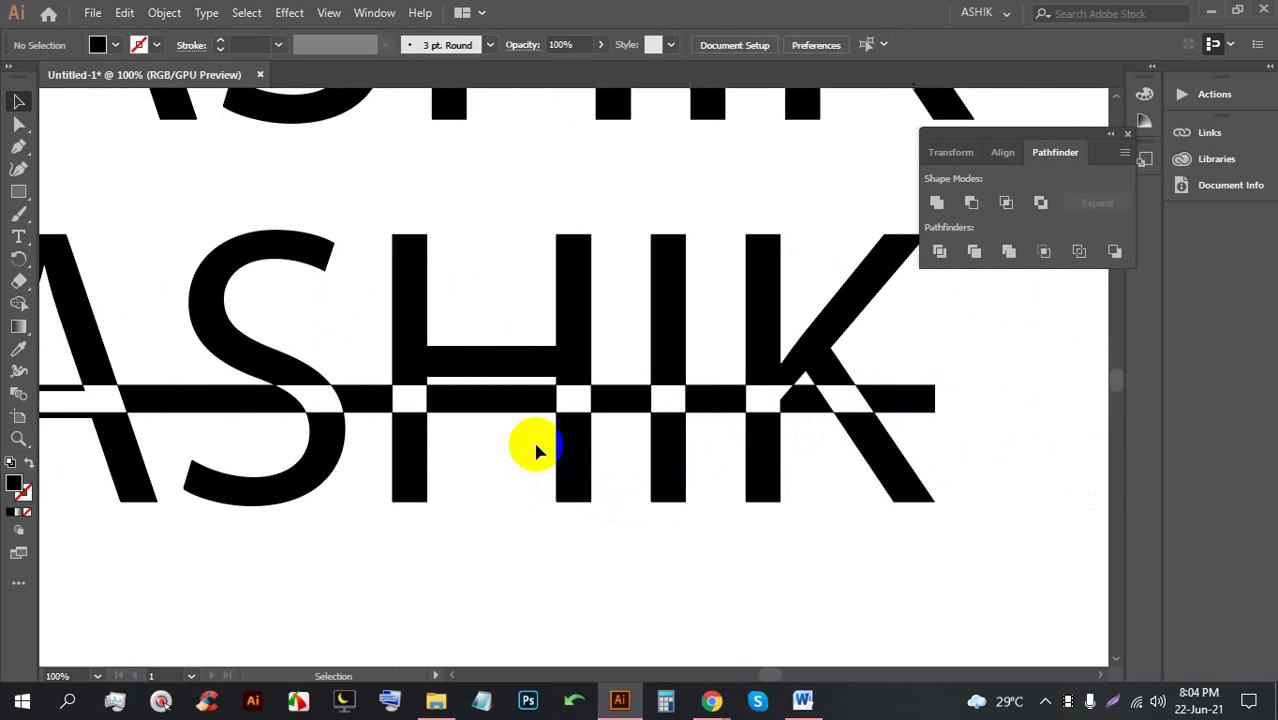
key("ctrl+minus")
key("ctrl+minus")
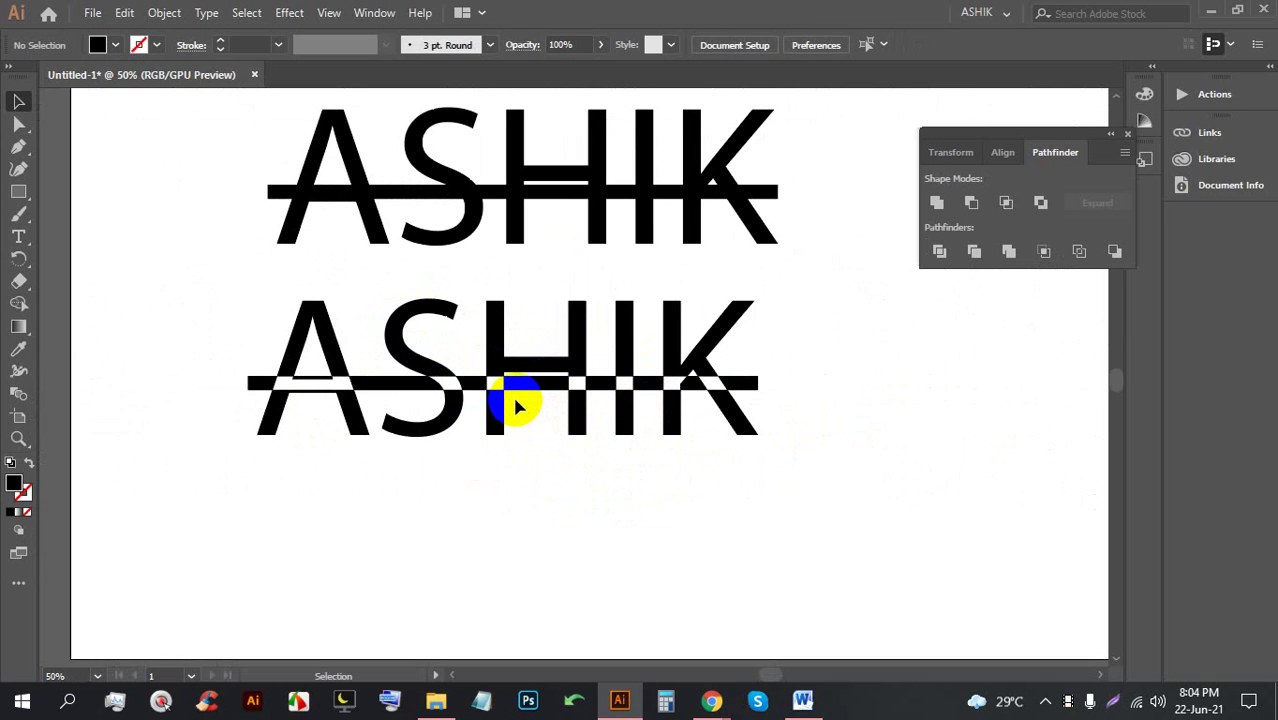
key("ctrl+minus")
key("ctrl+plus")
key("ctrl+plus")
key("ctrl+plus")
scroll(502, 385, "down", 2)
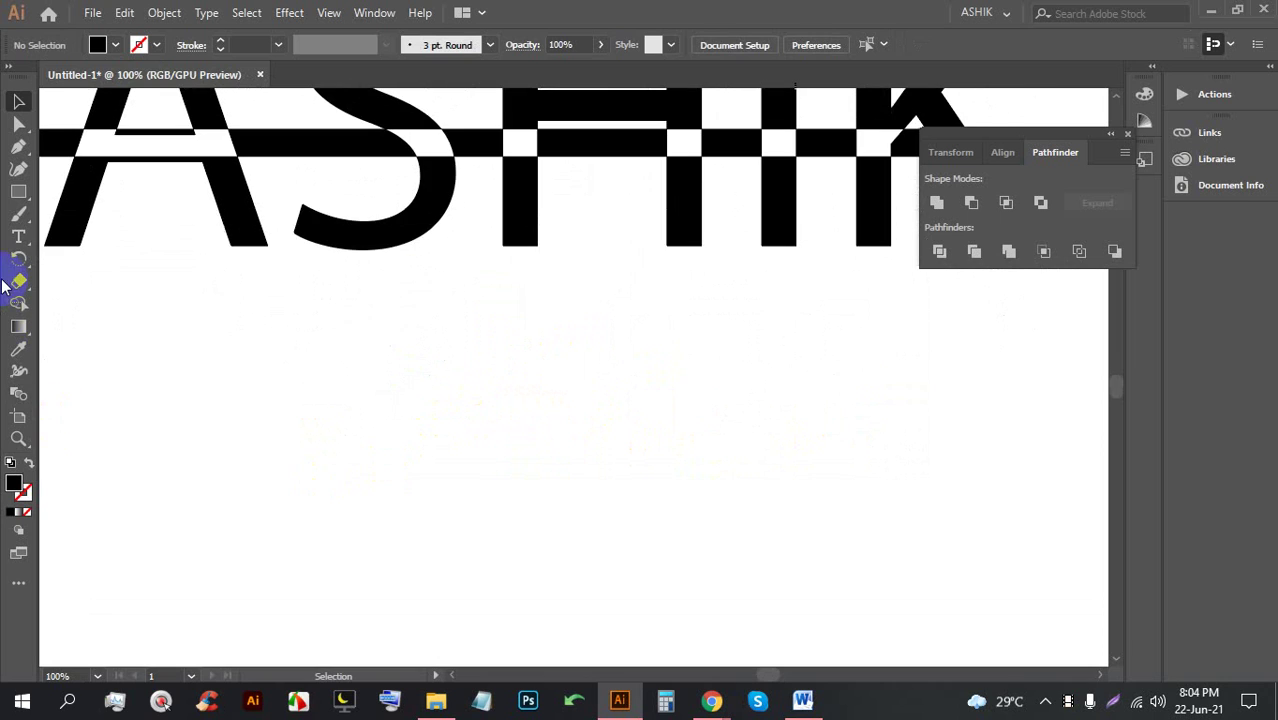
left_click(19, 237)
left_click(327, 424)
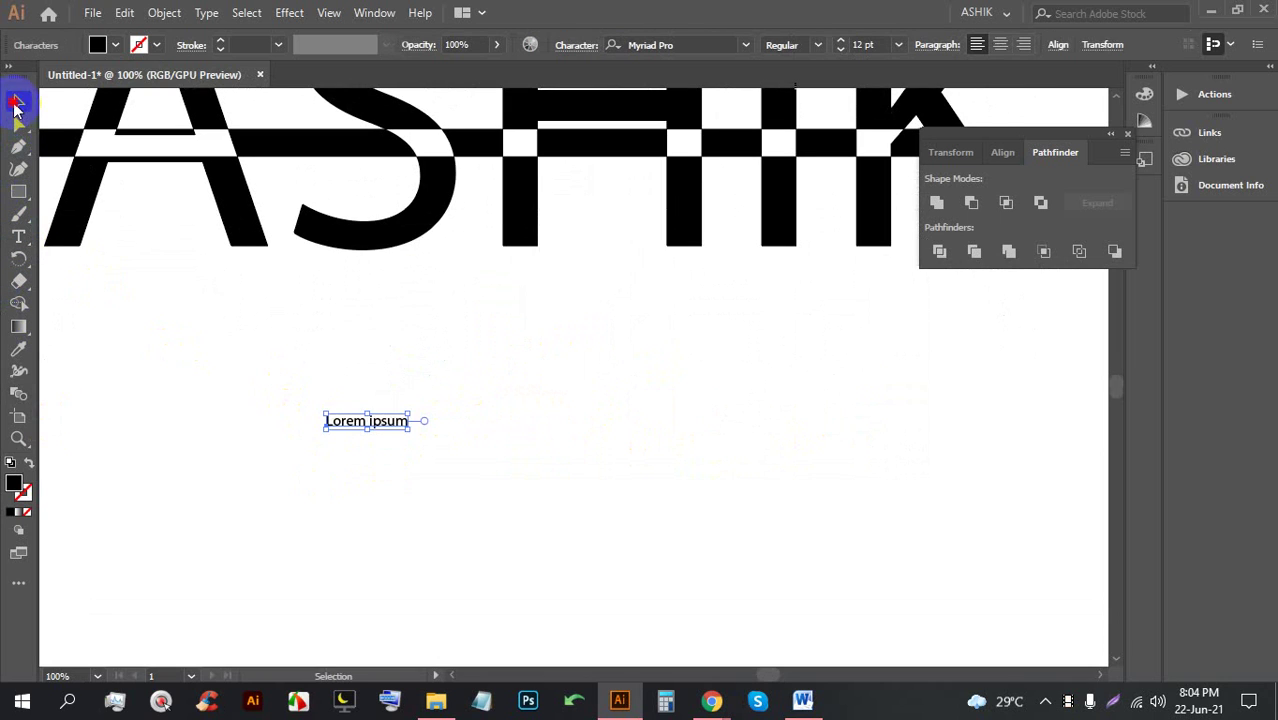
key("ctrl+minus")
left_click_drag(414, 440, 655, 500)
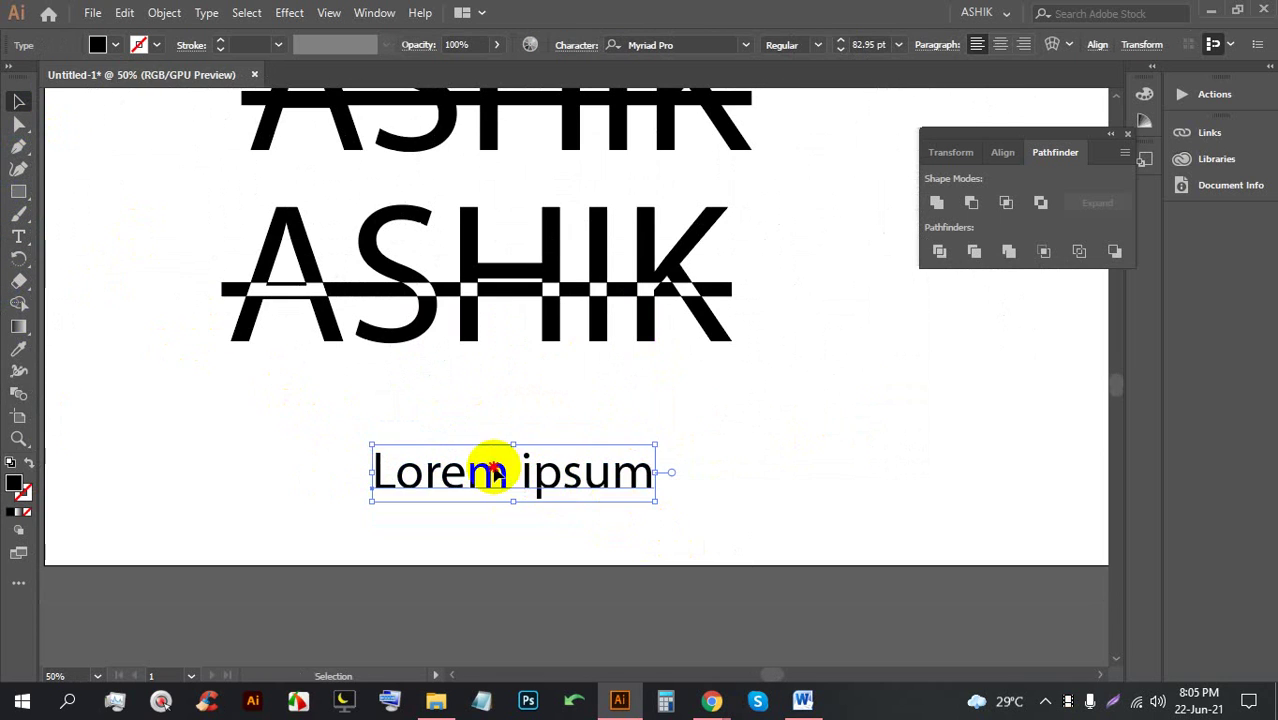
double_click(497, 476)
key("ctrl+a")
key("ctrl+minus")
left_click(15, 98)
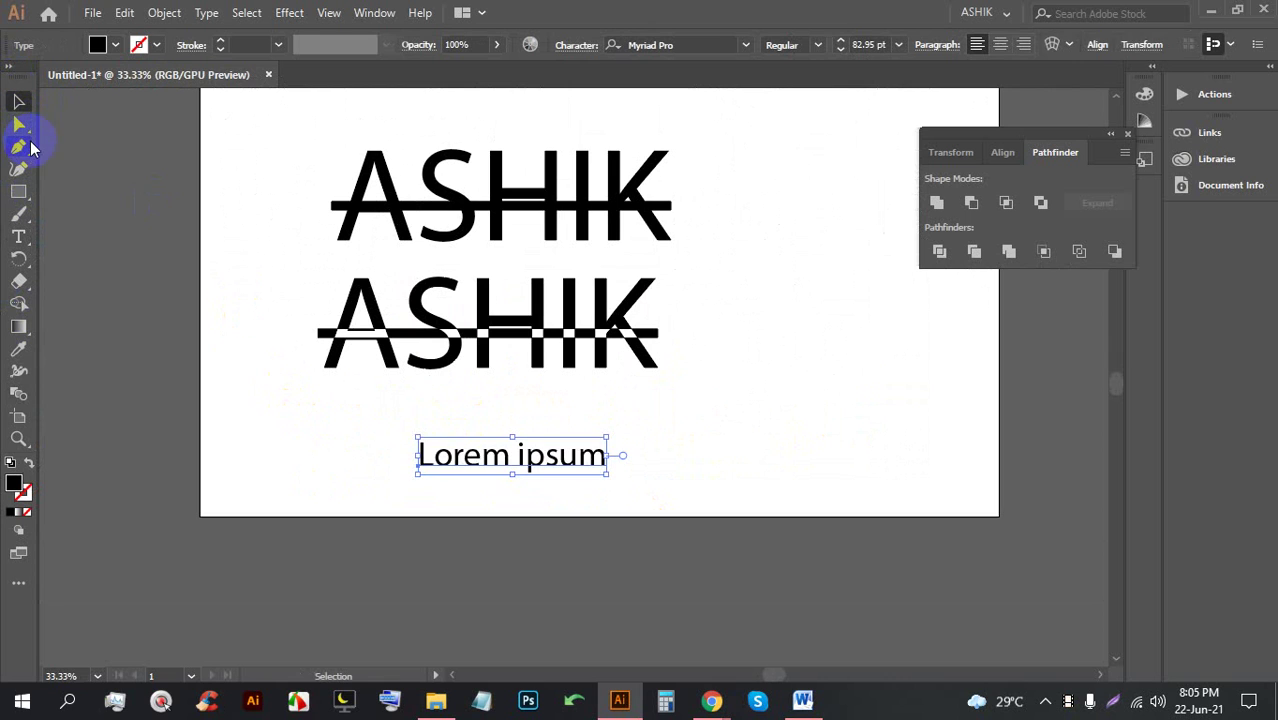
key("Delete")
Copy the plain name text to the artboard's lower part, apart from the barred versions, and scale it to about 316.47 pt
left_click_drag(350, 170, 372, 415)
key("ctrl+minus")
left_click_drag(357, 234, 331, 236)
left_click(533, 285)
key("ctrl+plus")
key("ctrl+plus")
left_click_drag(555, 414, 505, 336)
key("ctrl+plus")
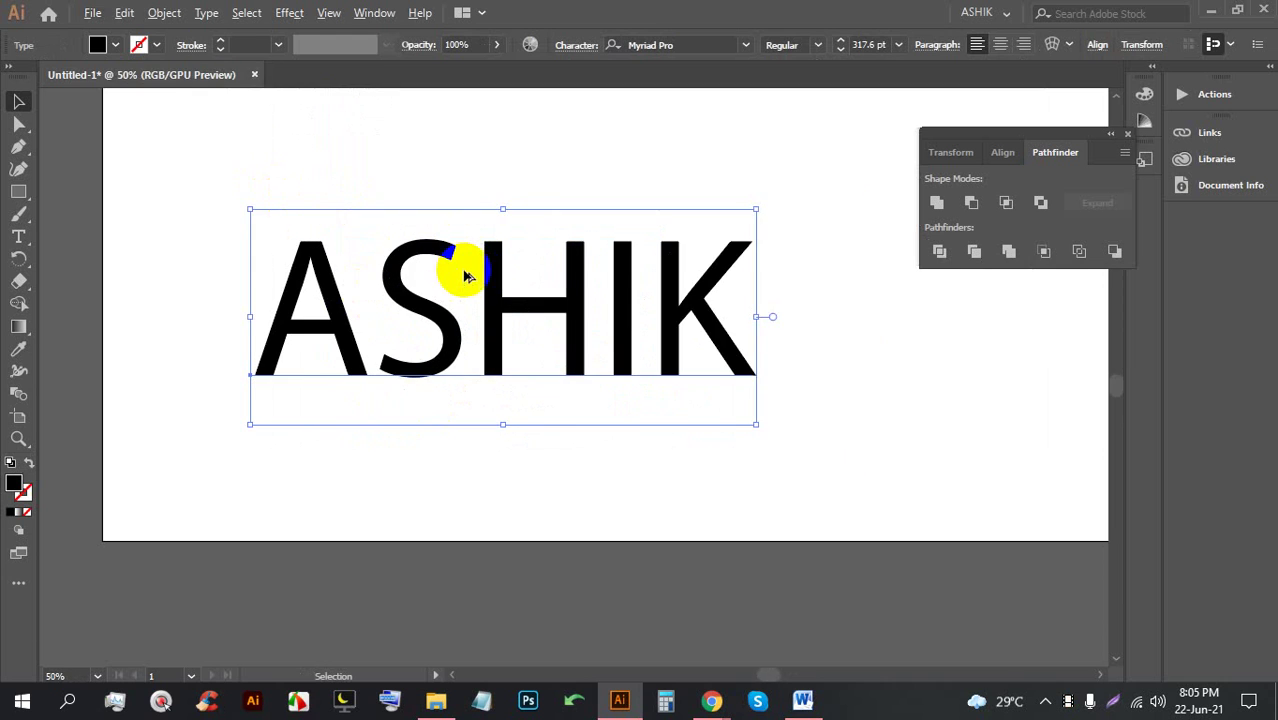
key("ctrl+plus")
left_click_drag(510, 185, 511, 187)
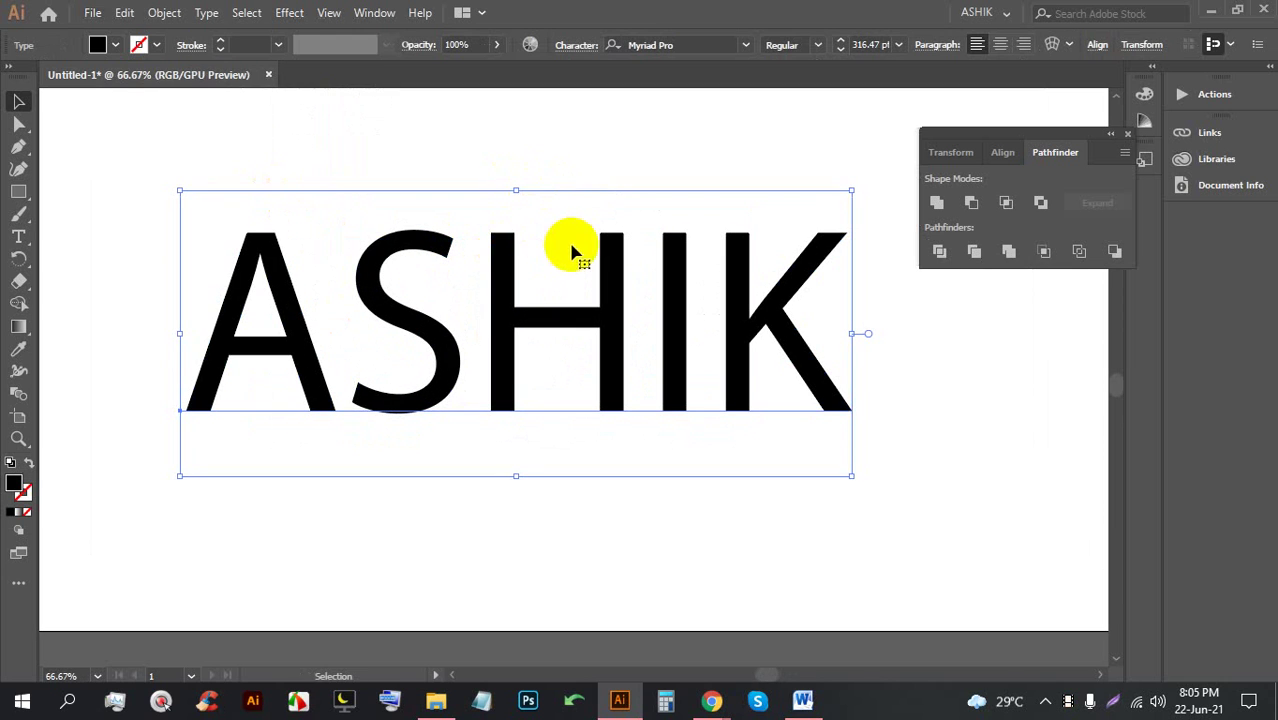
Switch to the Google Meet call in Chrome and admit the waiting participant
mouse_move(710, 697)
left_click(647, 592)
left_click(240, 15)
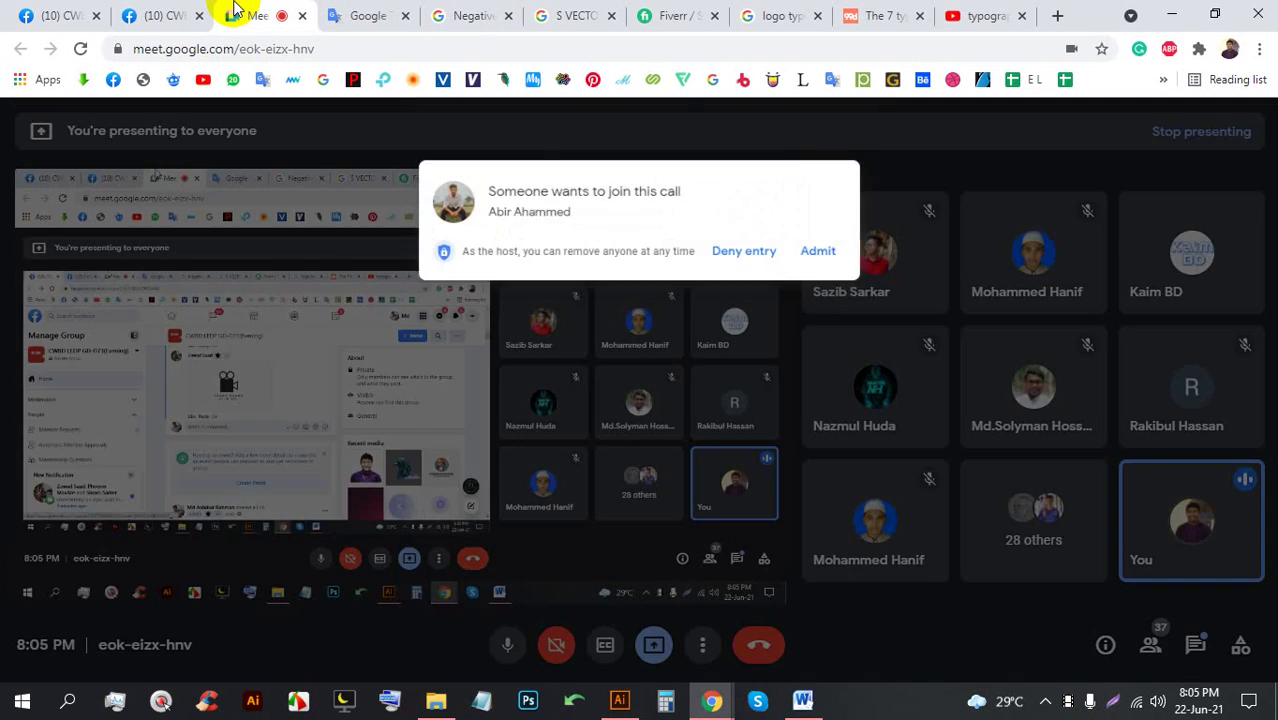
left_click(830, 211)
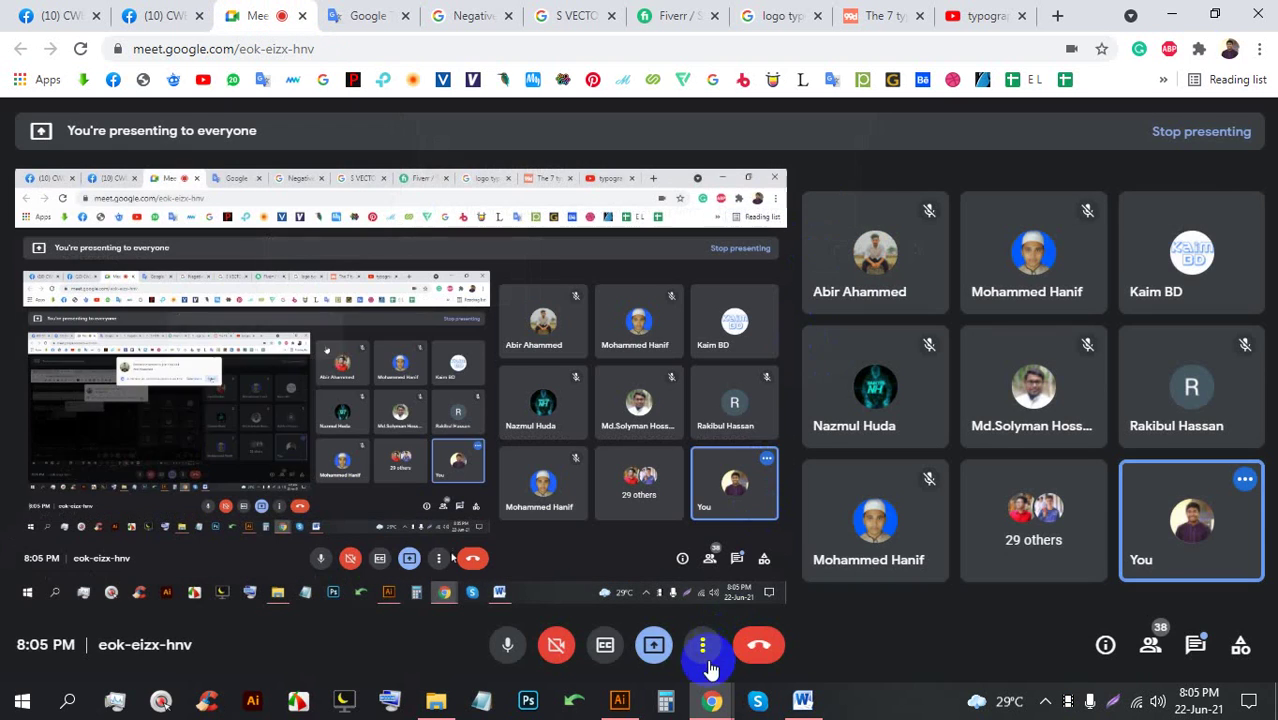
Switch back to Illustrator and shift the plain name text slightly on the artboard
left_click(633, 690)
left_click_drag(617, 345, 607, 340)
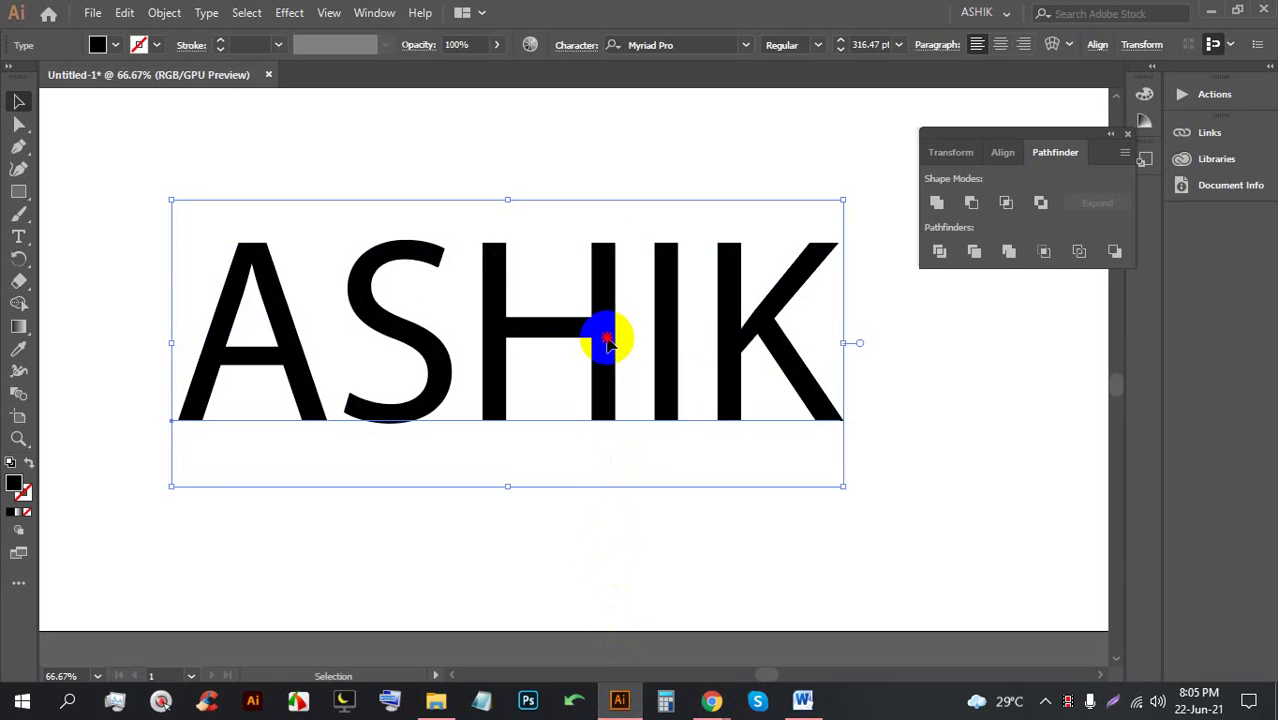
Preview other typefaces on the plain name text, such as Source Serif Variable, keeping Myriad Pro
left_click(745, 45)
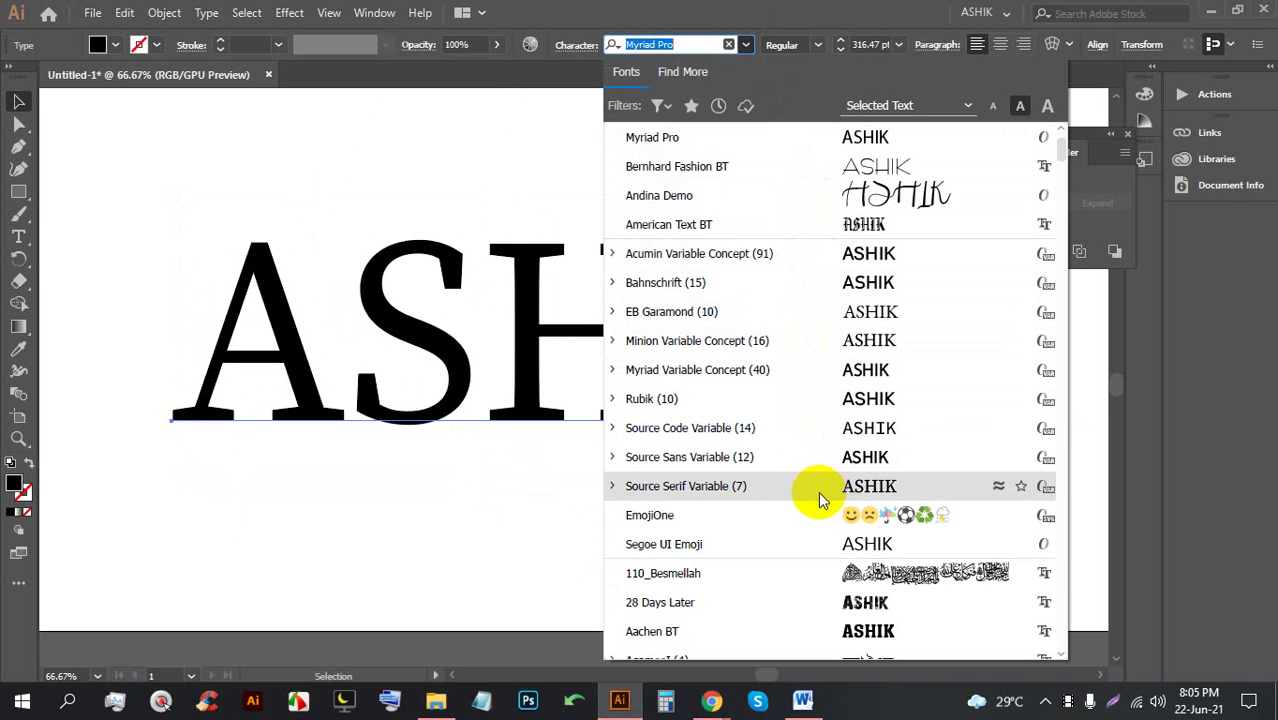
left_click(413, 507)
left_click(493, 377)
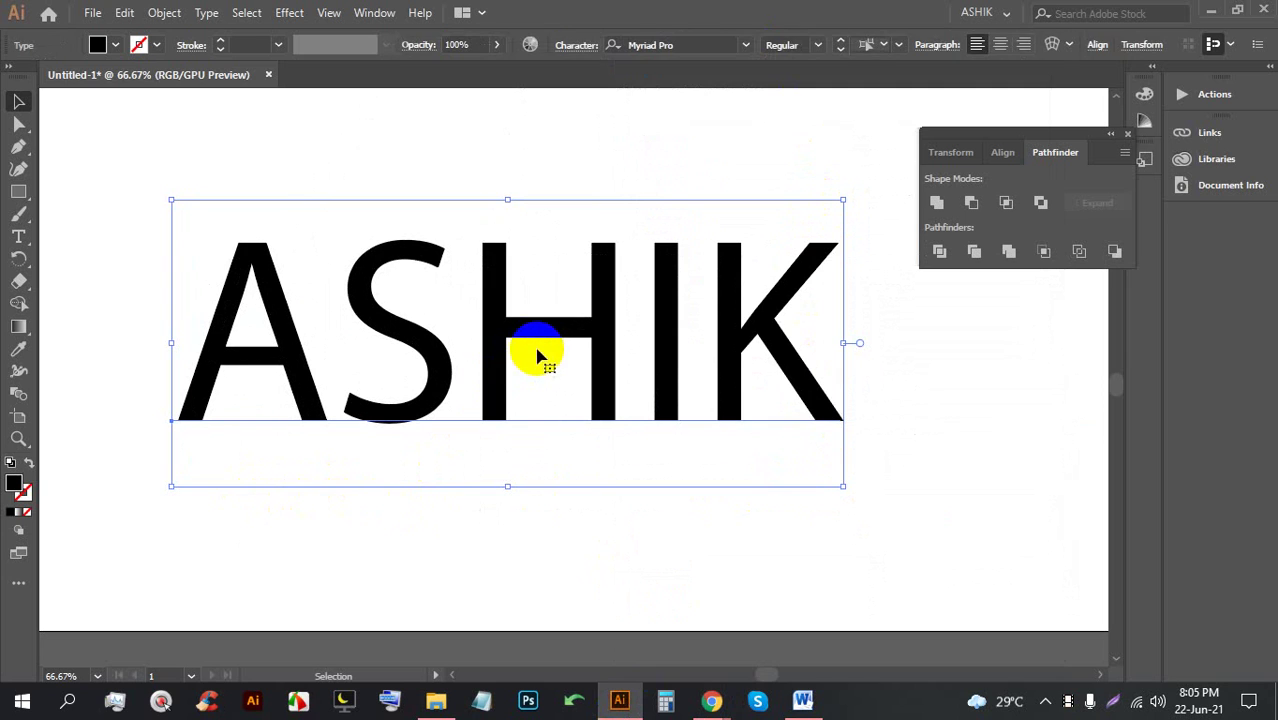
Convert the plain name text to outlines and ungroup it into separate letters
right_click(524, 328)
left_click(601, 460)
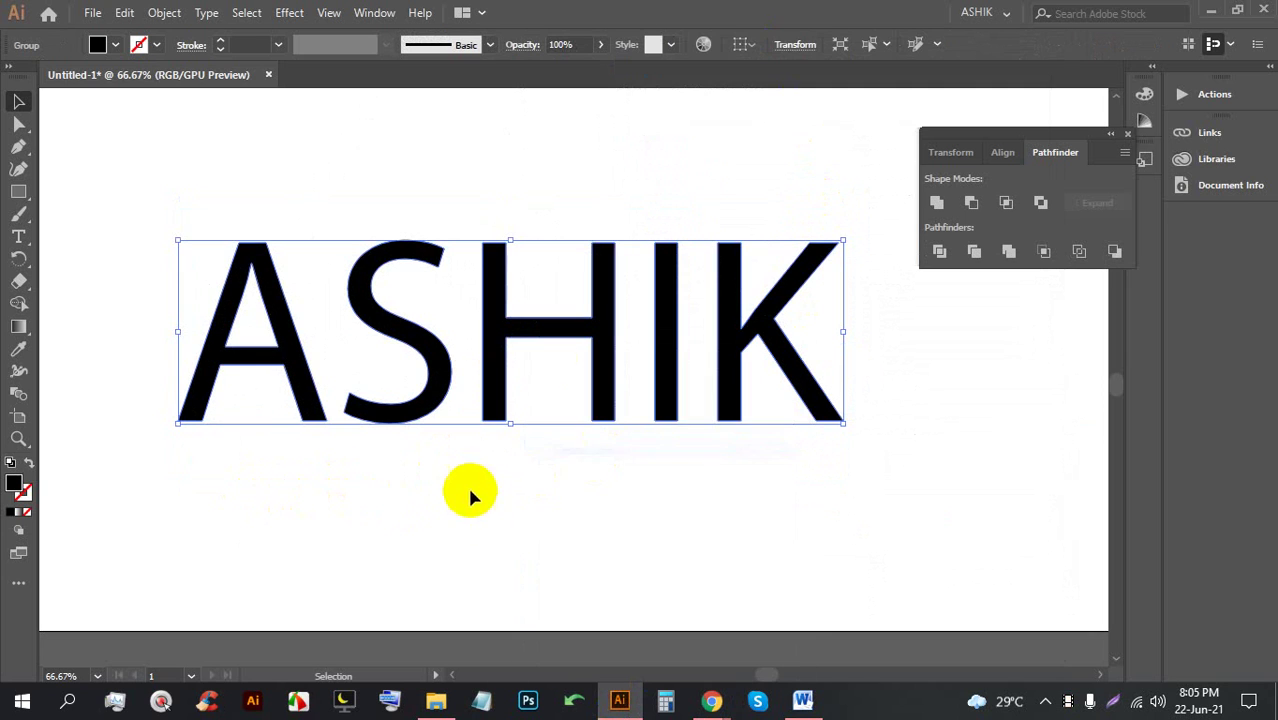
right_click(585, 328)
left_click(622, 478)
left_click(360, 572)
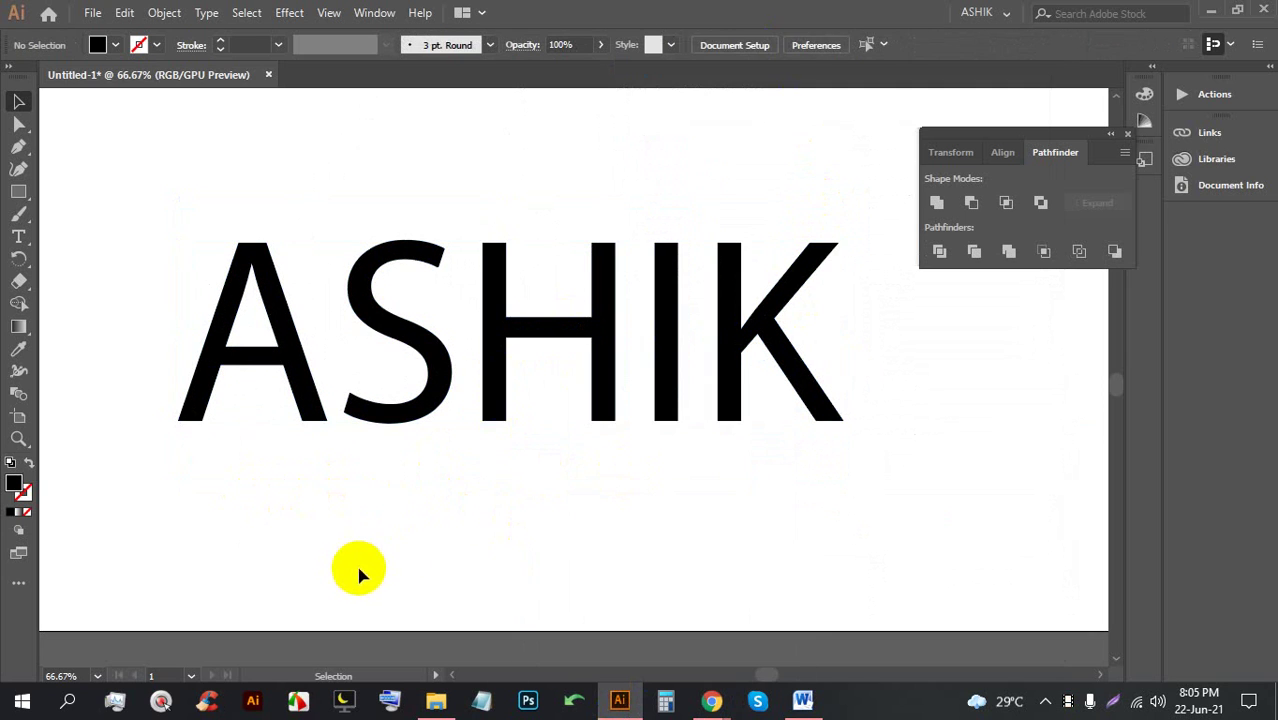
Tilt the last four letters of the outlined name slightly, each in the opposite direction to its neighbour
left_click(350, 260)
left_click_drag(458, 230, 700, 241)
left_click(490, 240)
left_click(660, 255)
left_click(740, 242)
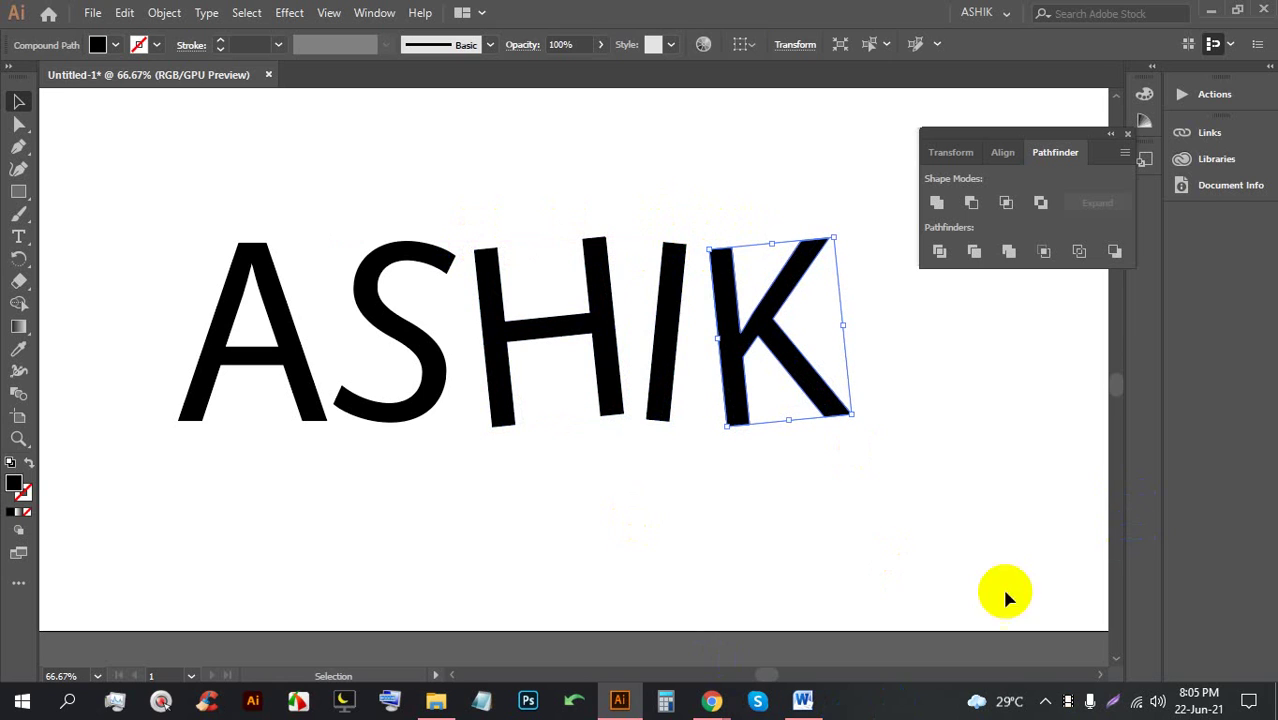
Delete all letters of the large outlined name, keeping the two barred versions
scroll(630, 406, "down", 2)
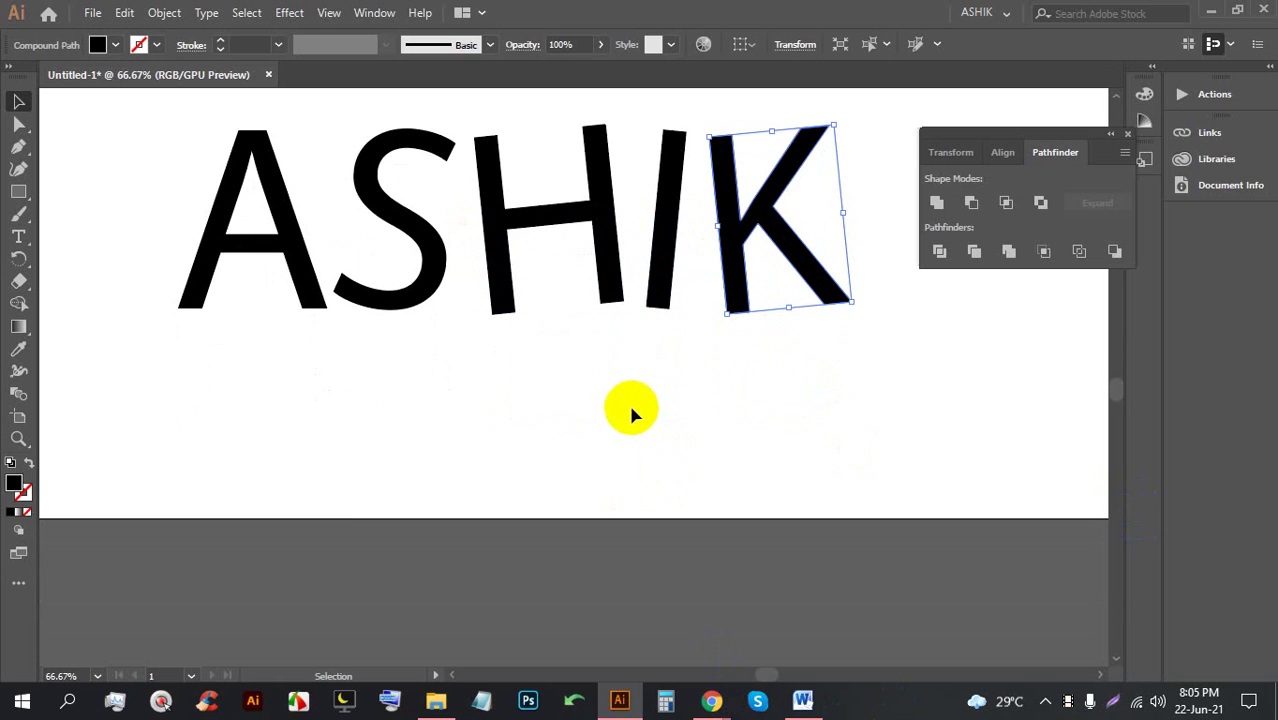
scroll(632, 408, "down", 3)
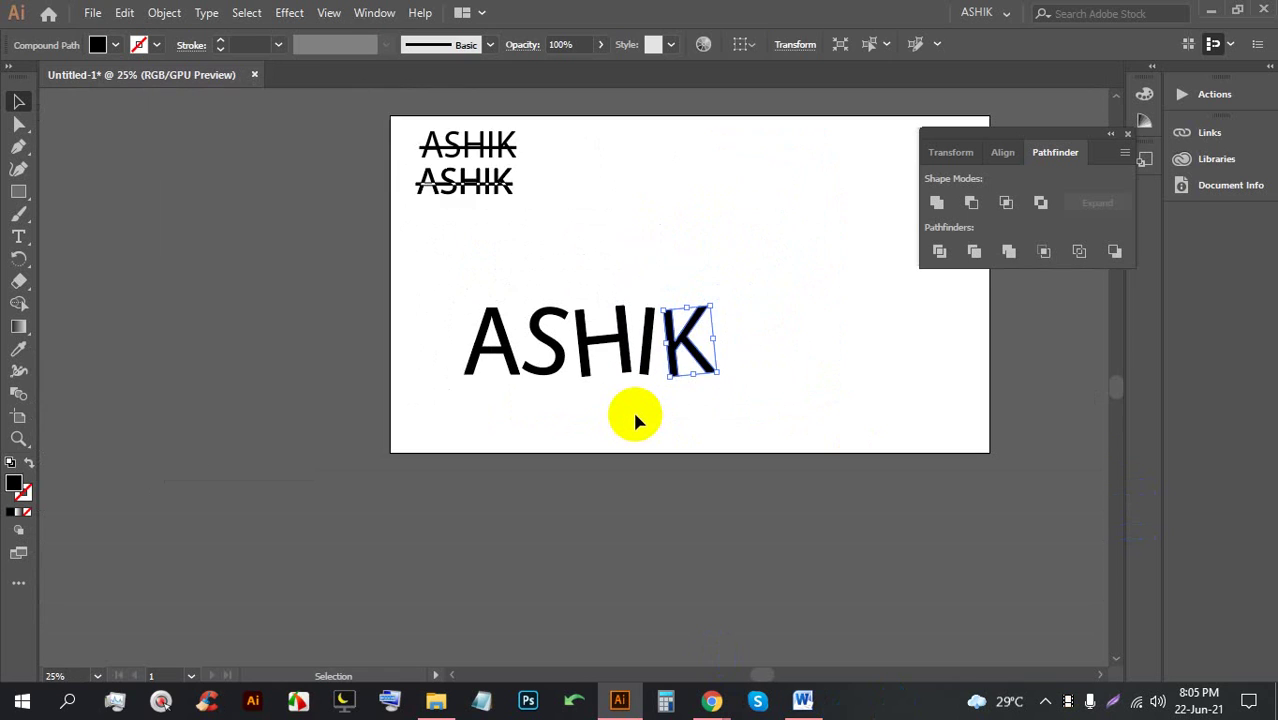
scroll(606, 360, "up", 1)
left_click_drag(736, 434, 437, 314)
scroll(491, 467, "up", 2)
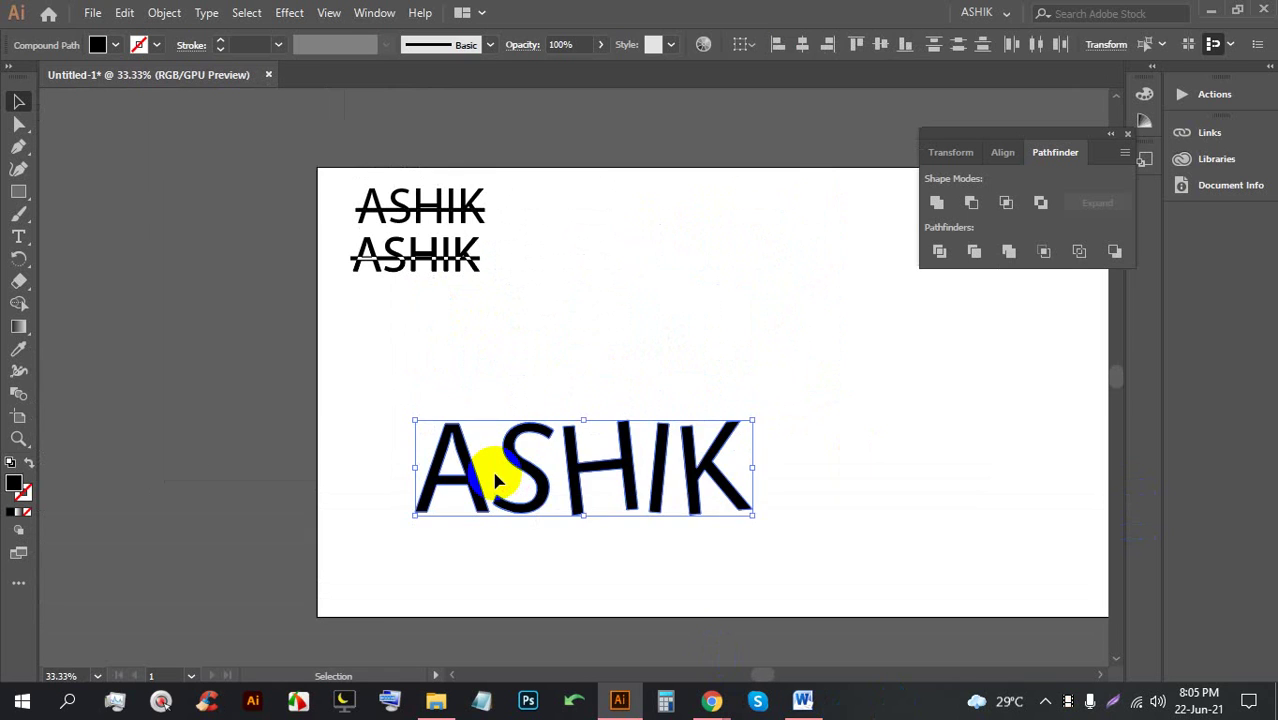
key("Delete")
Draw an upright solid black triangle with the Polygon tool beside the barred name versions
scroll(438, 215, "up", 3)
scroll(447, 170, "up", 1)
scroll(322, 262, "right", 2)
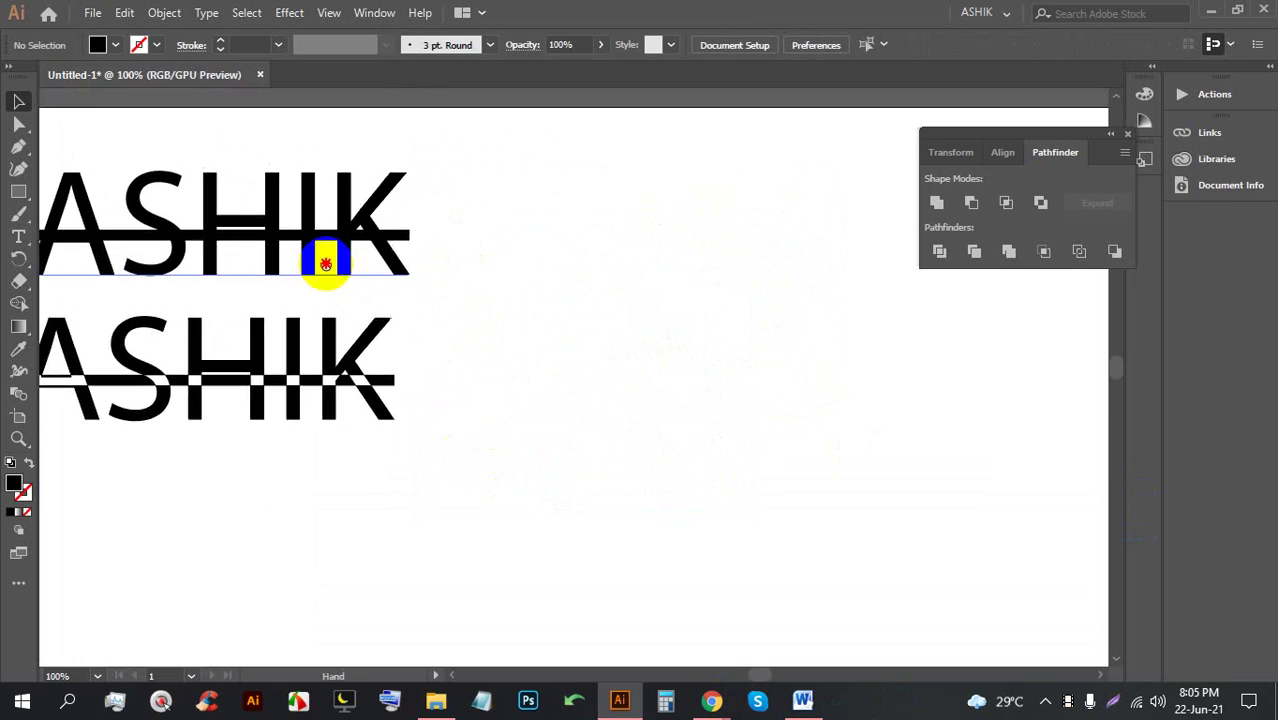
left_click_drag(13, 200, 95, 243)
left_click_drag(656, 273, 758, 333)
key("Down")
key("Down")
key("Down")
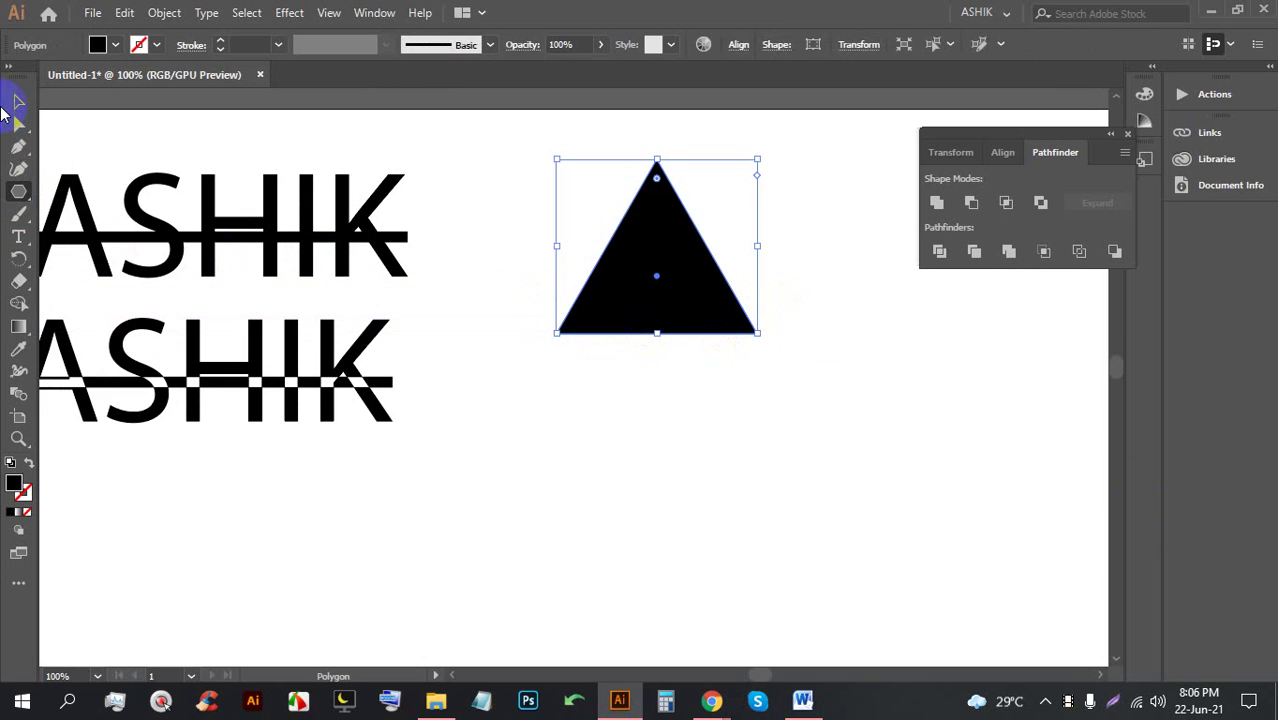
Turn the solid triangle into an outline with no fill and a 9 pt black stroke
left_click(18, 101)
left_click_drag(677, 254, 640, 275)
left_click_drag(753, 229, 484, 306)
left_click_drag(328, 337, 505, 374)
left_click(503, 320, "ctrl")
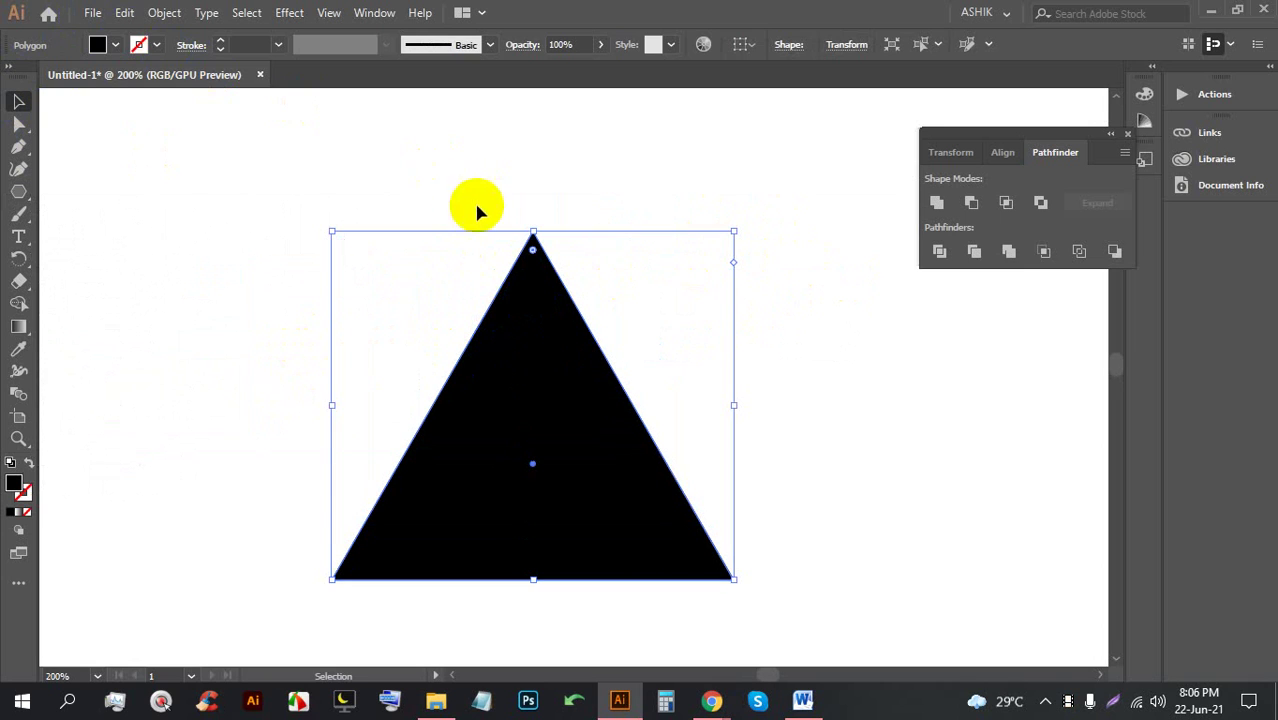
left_click(115, 45)
left_click(12, 76)
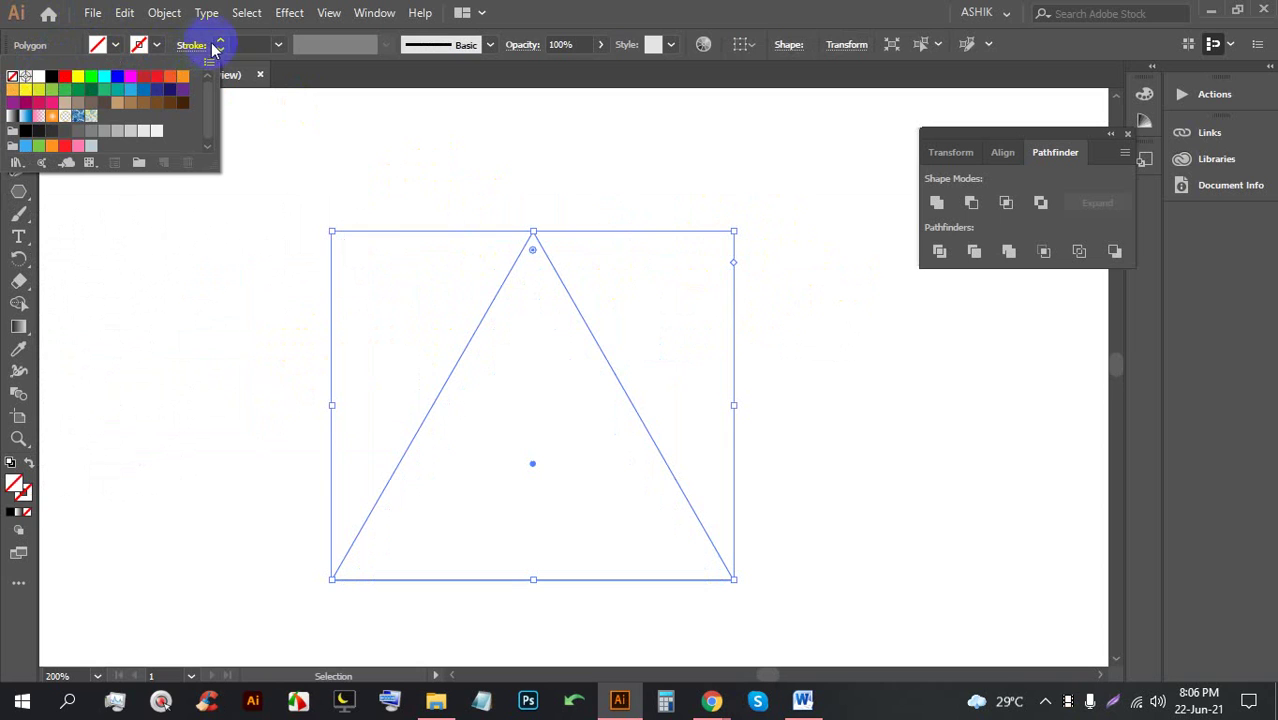
left_click(218, 45)
left_click(219, 43)
left_click(219, 43)
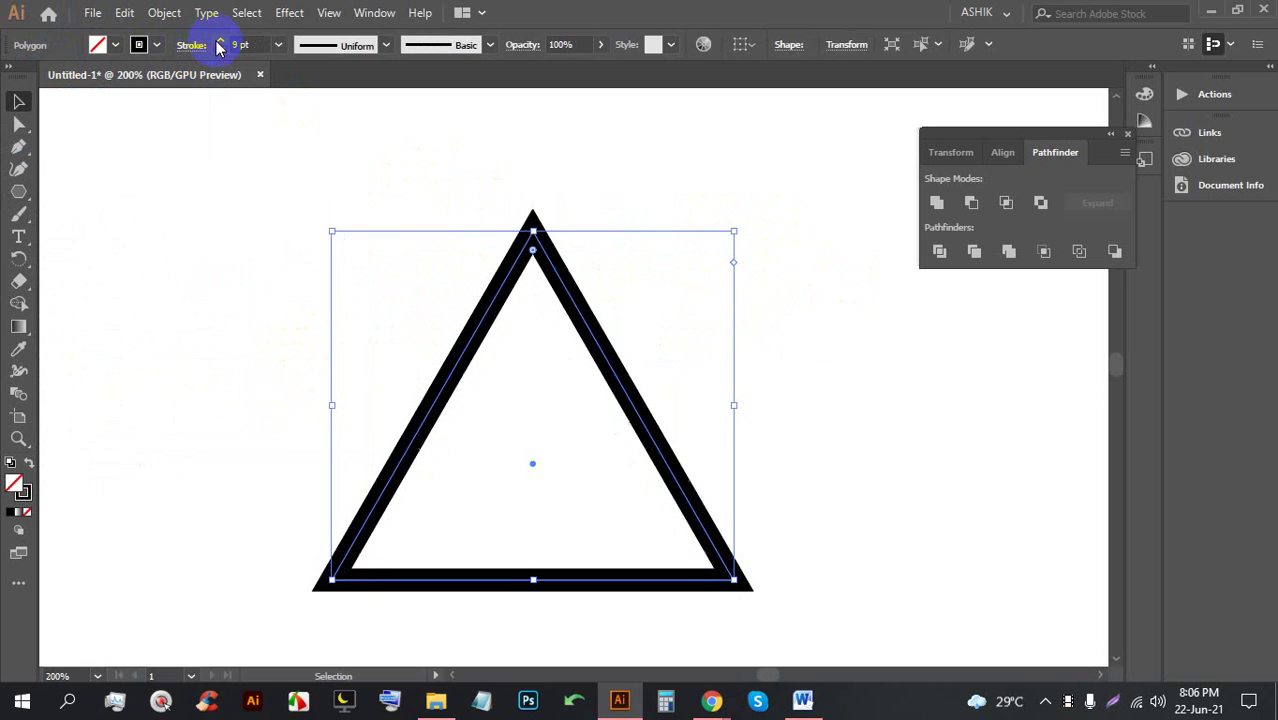
left_click(219, 49)
left_click(219, 49)
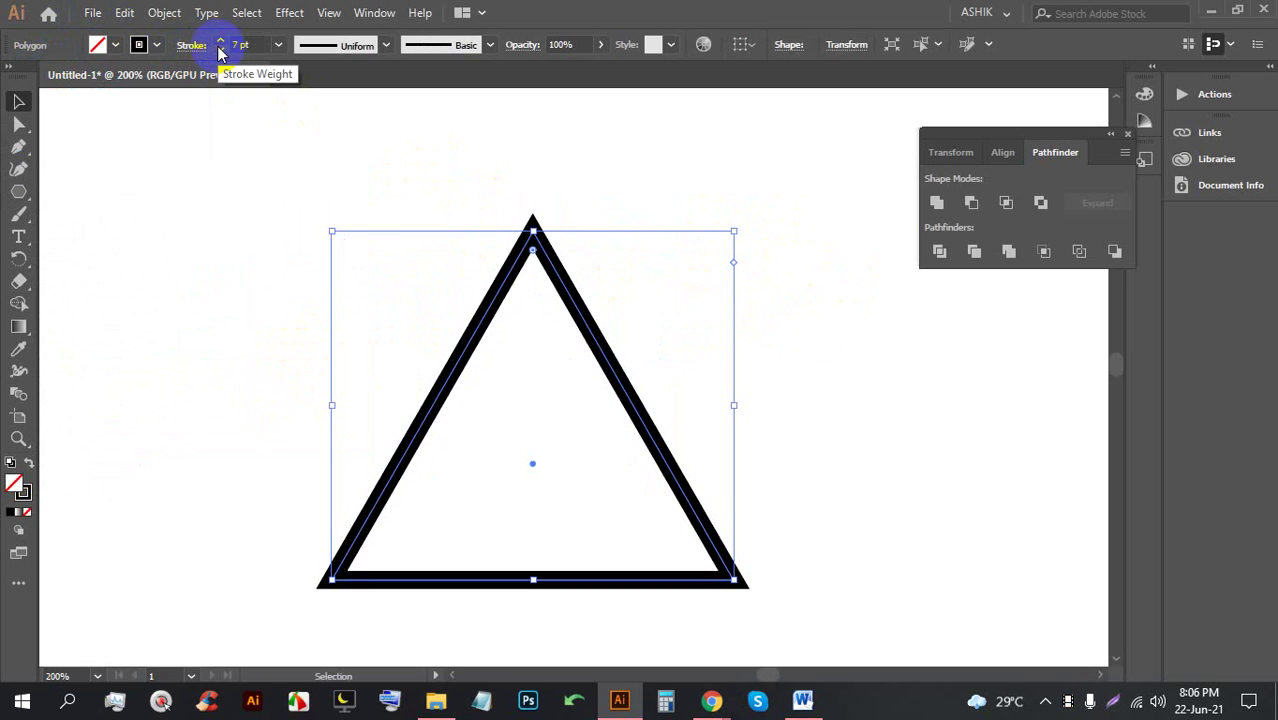
left_click(222, 42)
left_click(222, 42)
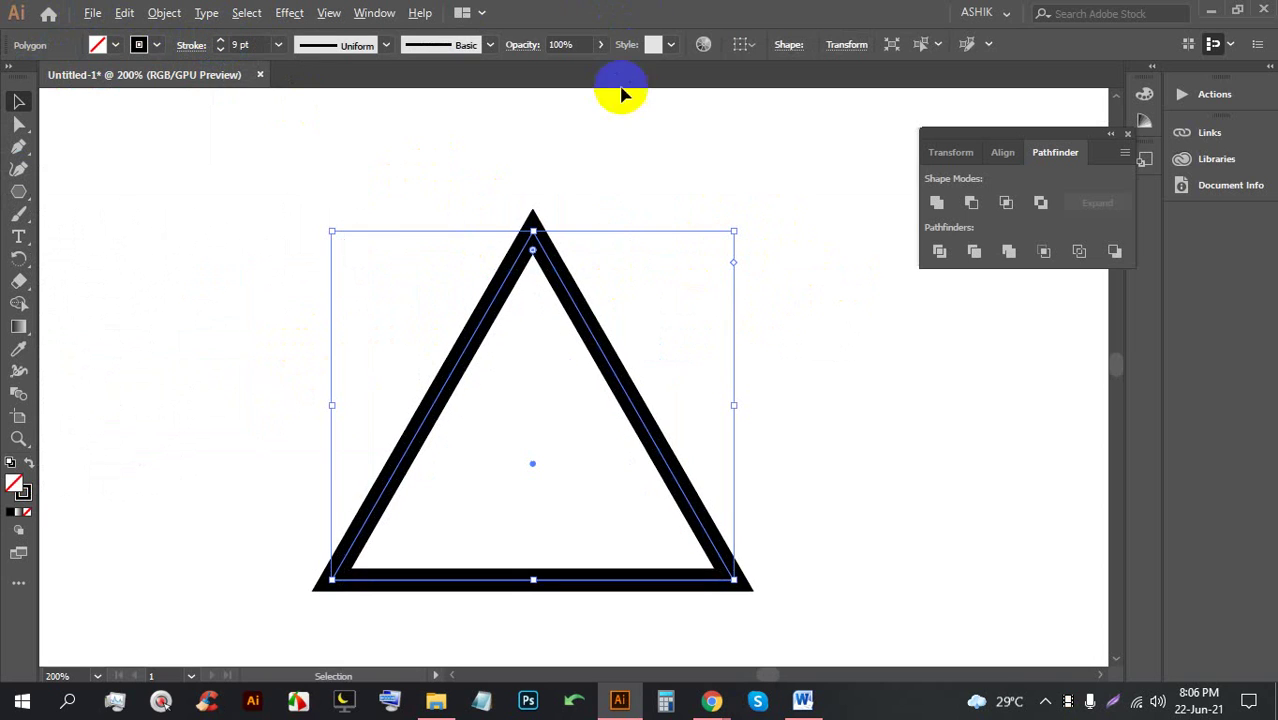
Change the triangle's stroke colour to light blue
scroll(620, 93, "down", 1)
left_click(482, 285)
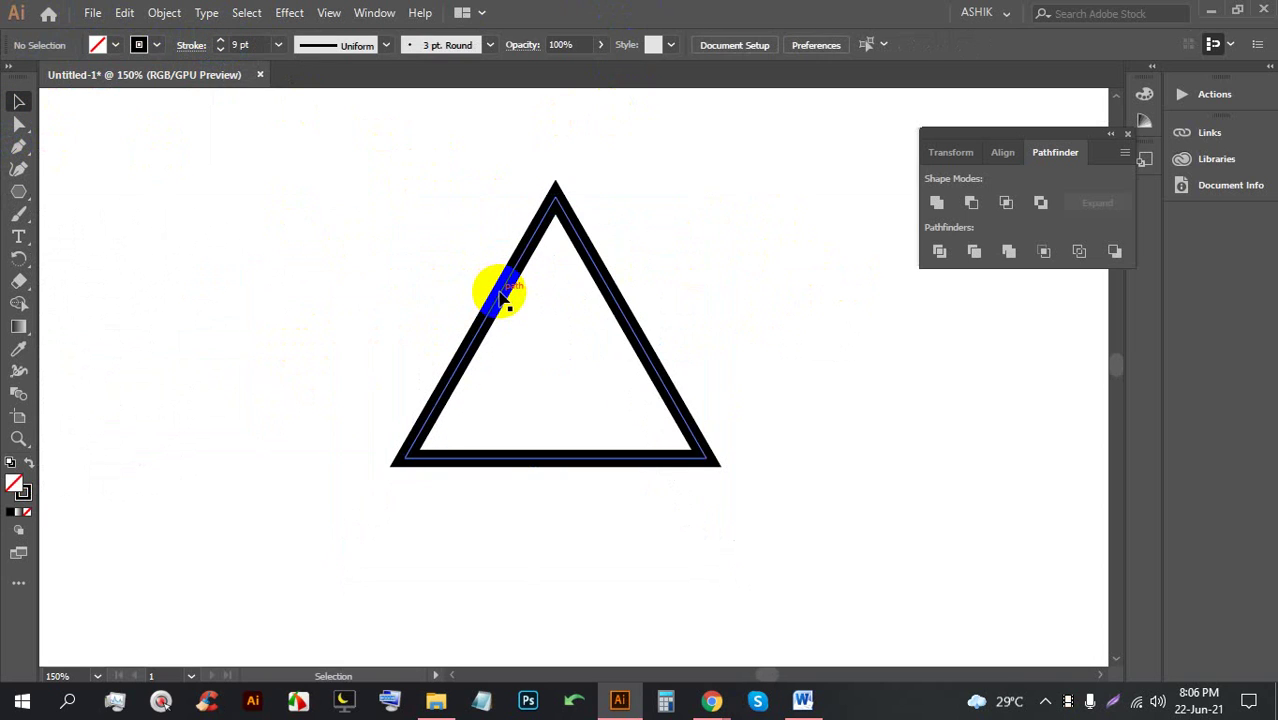
left_click(499, 294)
left_click(146, 45)
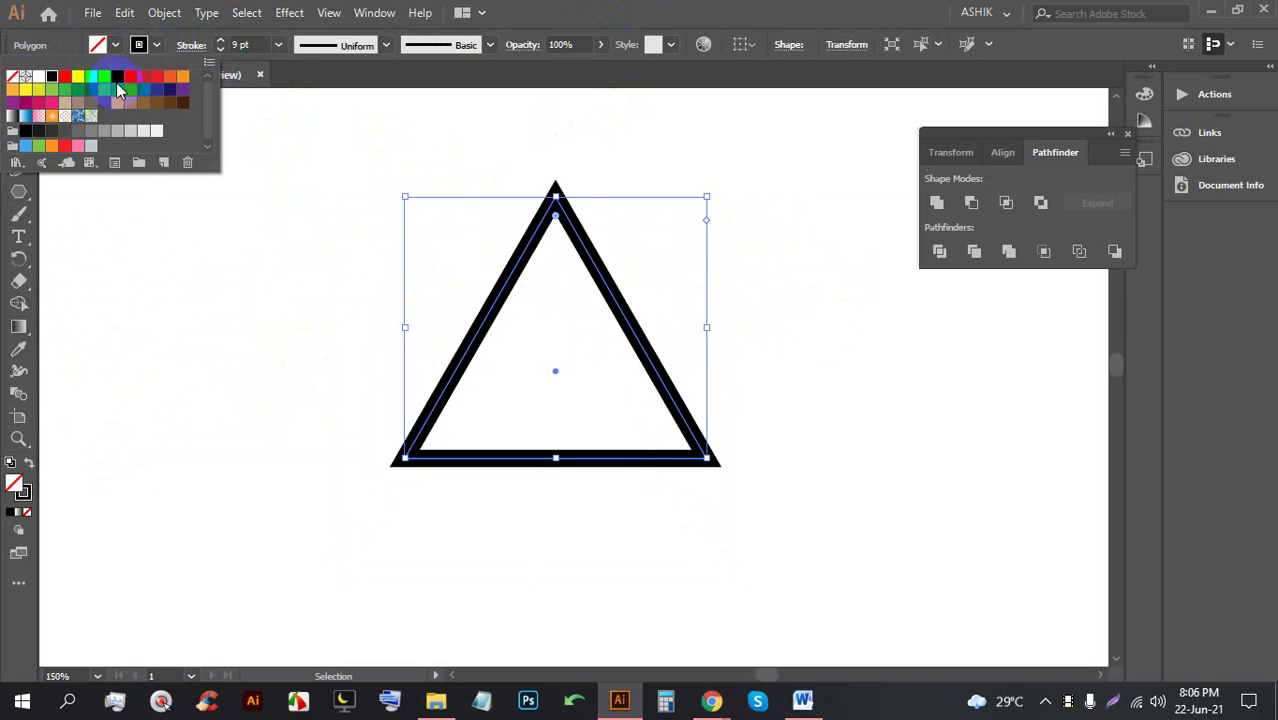
left_click(130, 89)
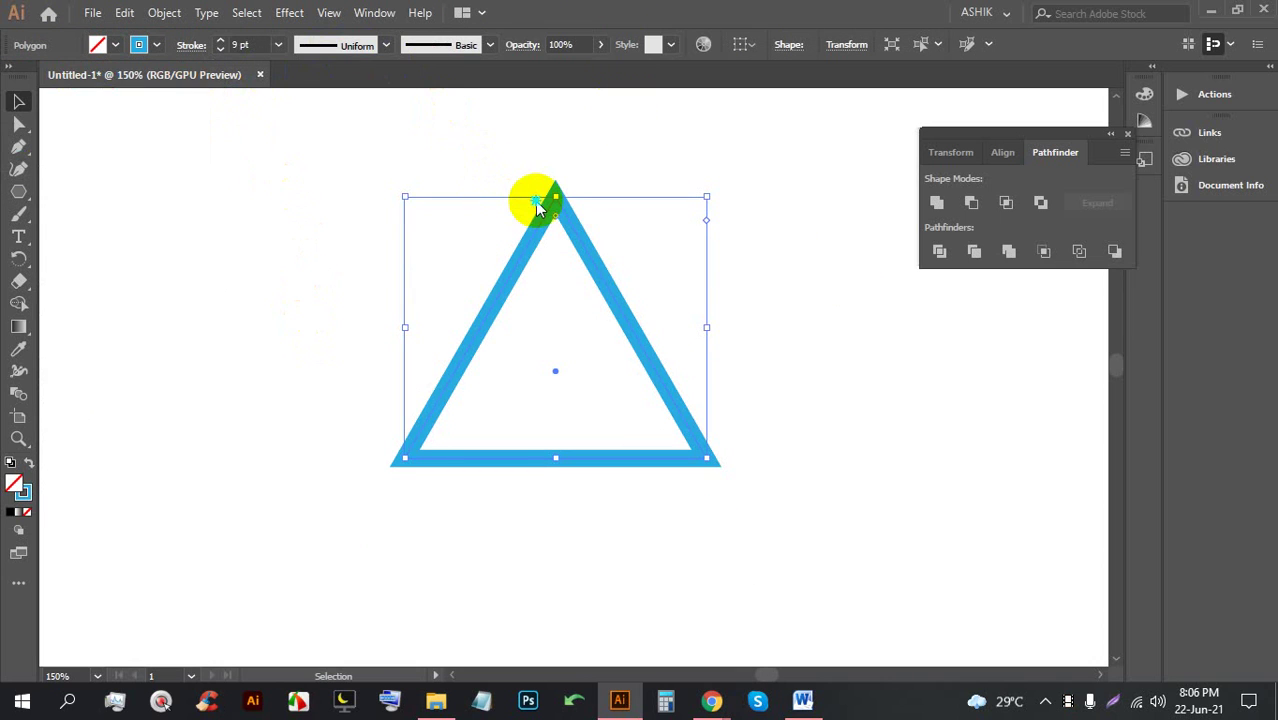
Expand the triangle's fill and stroke into editable shapes
left_click(164, 12)
left_click(277, 207)
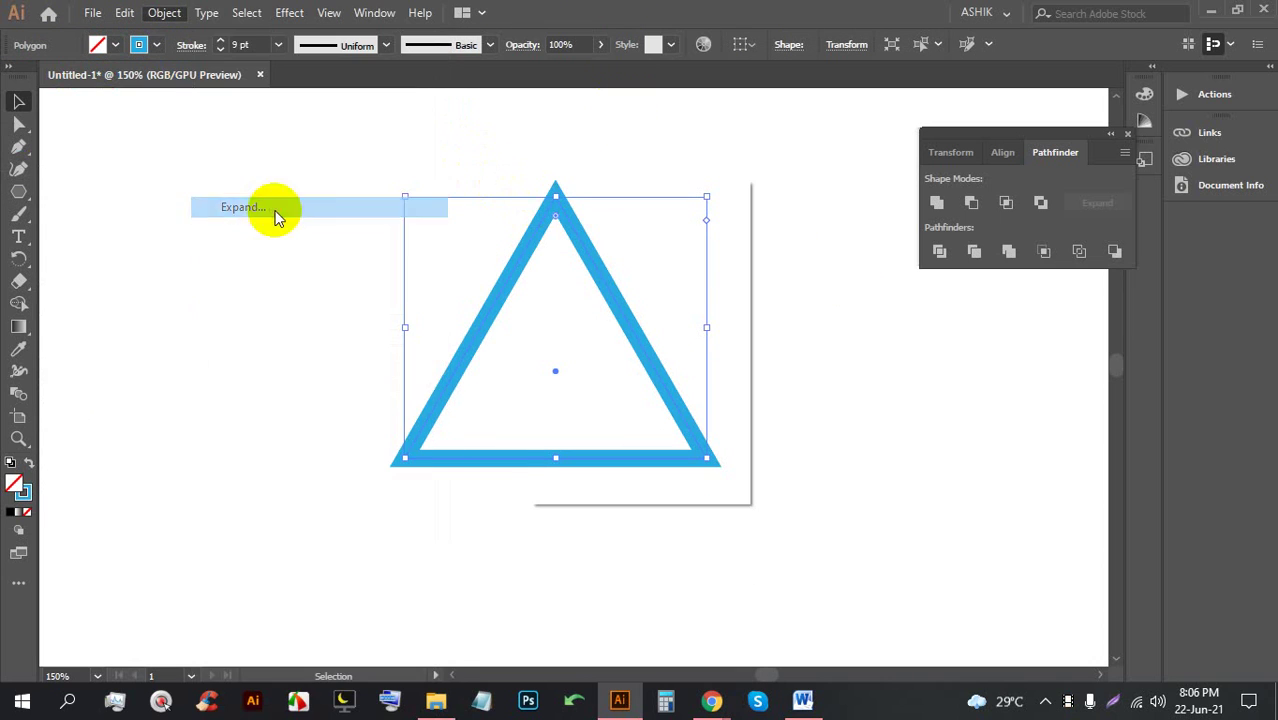
left_click(603, 463)
Place a duplicate of the blue triangle overlapping below the original and align both on their horizontal centres
left_click_drag(821, 540, 528, 370)
left_click(822, 556)
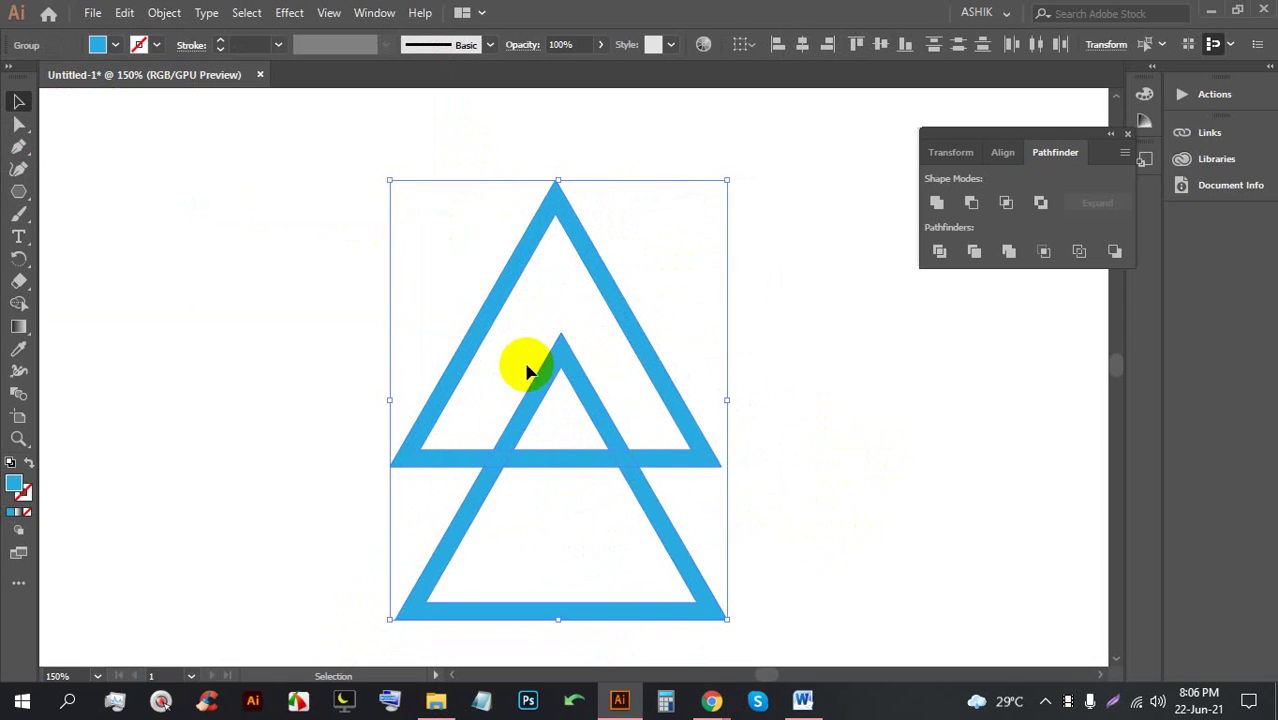
left_click(803, 45)
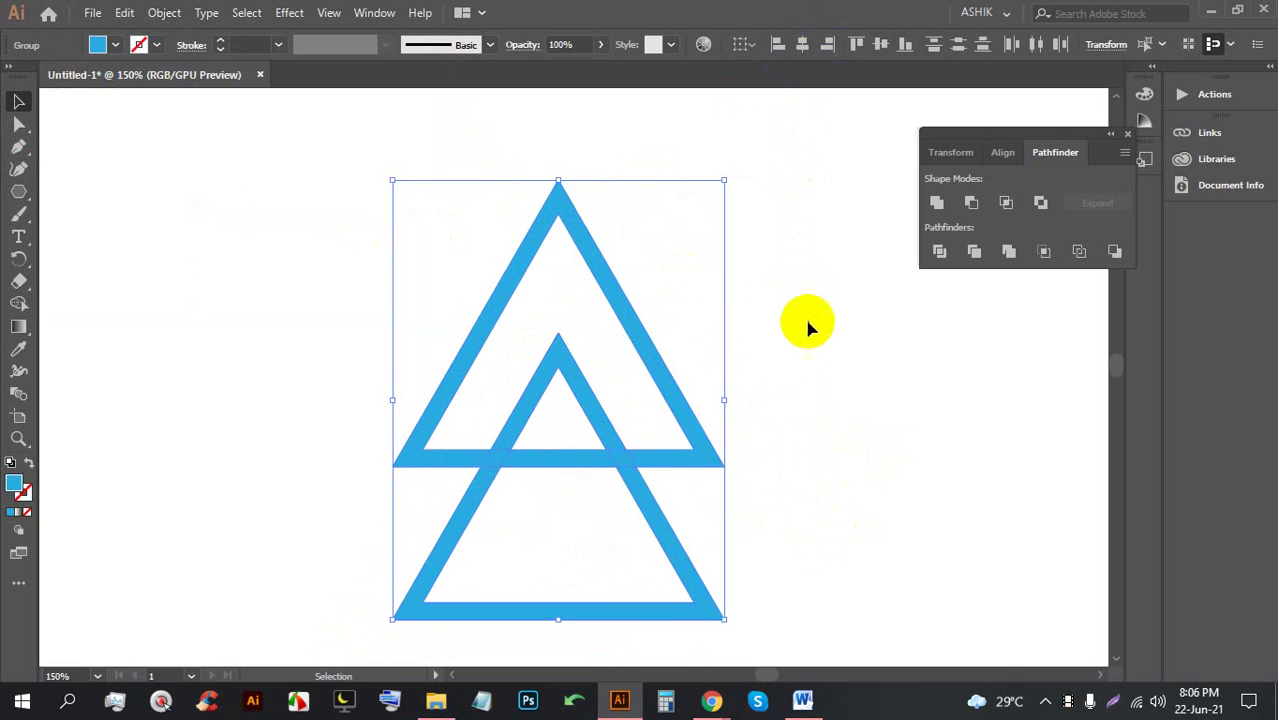
left_click(783, 345)
Remove the lower triangle's parts with the Shape Builder, cutting a slanted gap in the upper triangle's base
left_click_drag(786, 546, 447, 181)
left_click(19, 305)
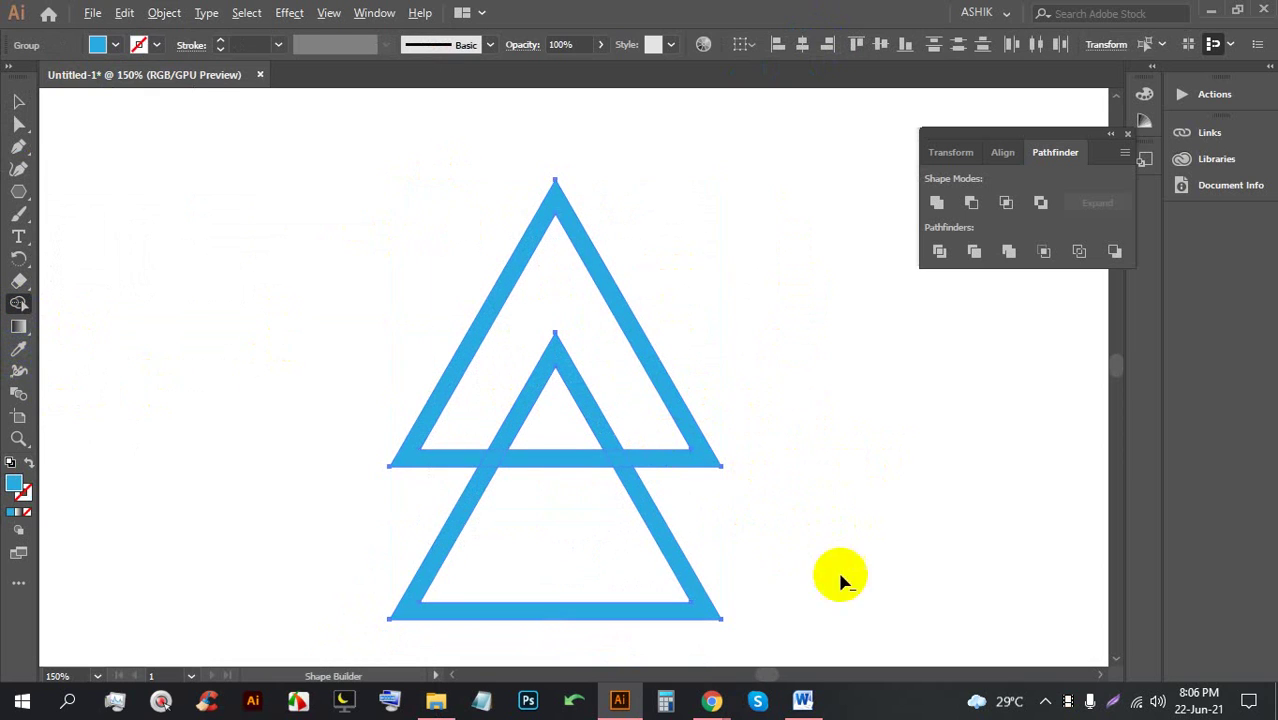
left_click(560, 580, "alt")
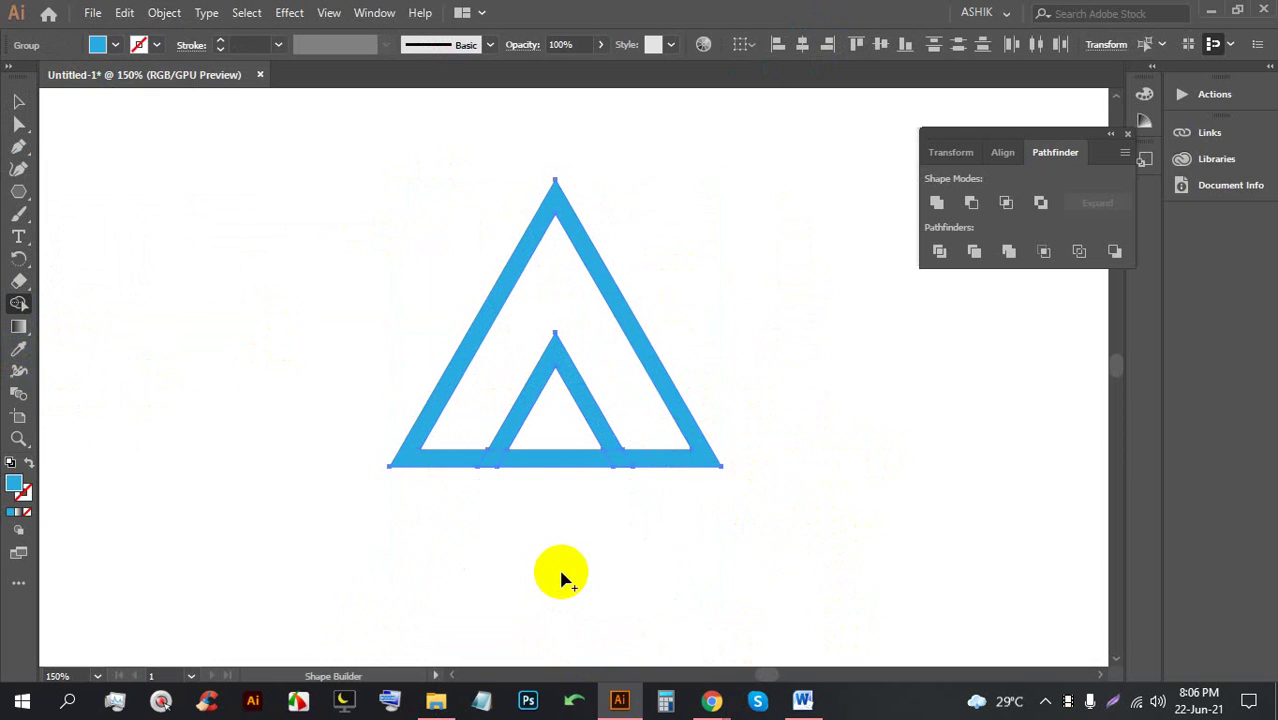
left_click(562, 386, "alt")
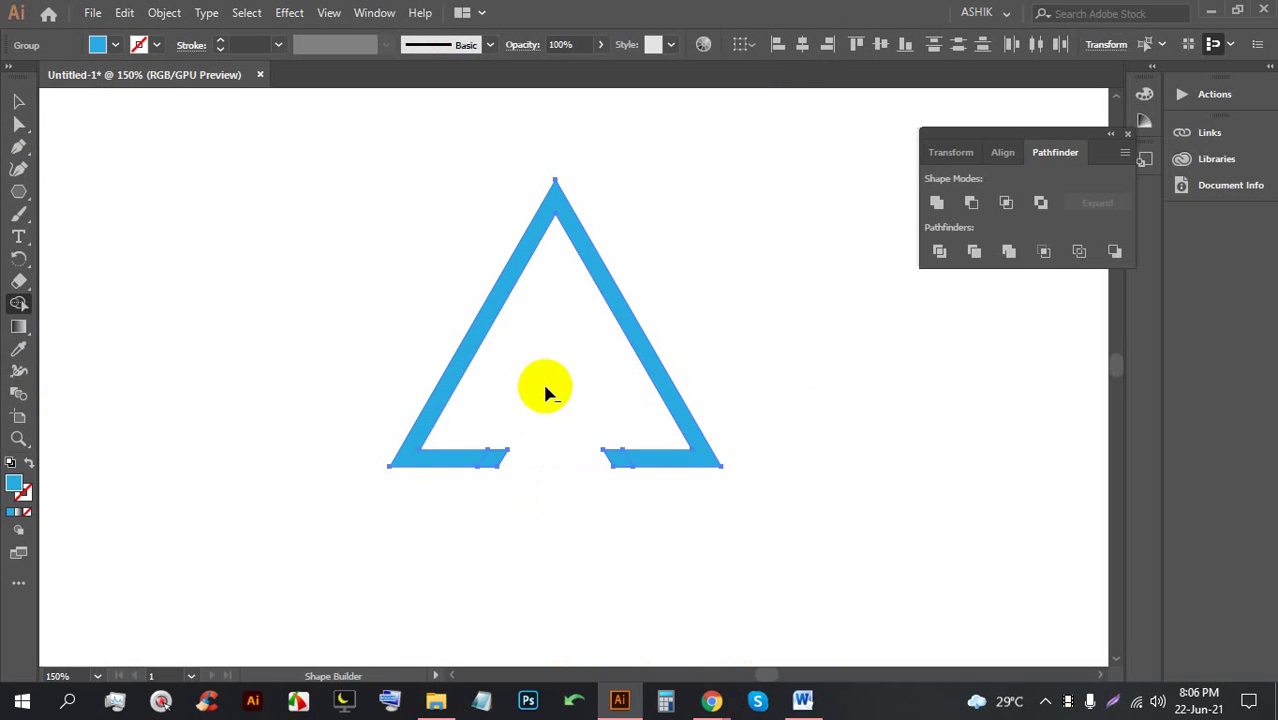
Draw a second solid blue triangle with the Polygon tool to the right of the cut triangle
left_click(273, 262)
scroll(800, 325, "left", 1)
left_click_drag(846, 520, 568, 293)
left_click_drag(685, 300, 392, 293)
left_click(19, 192)
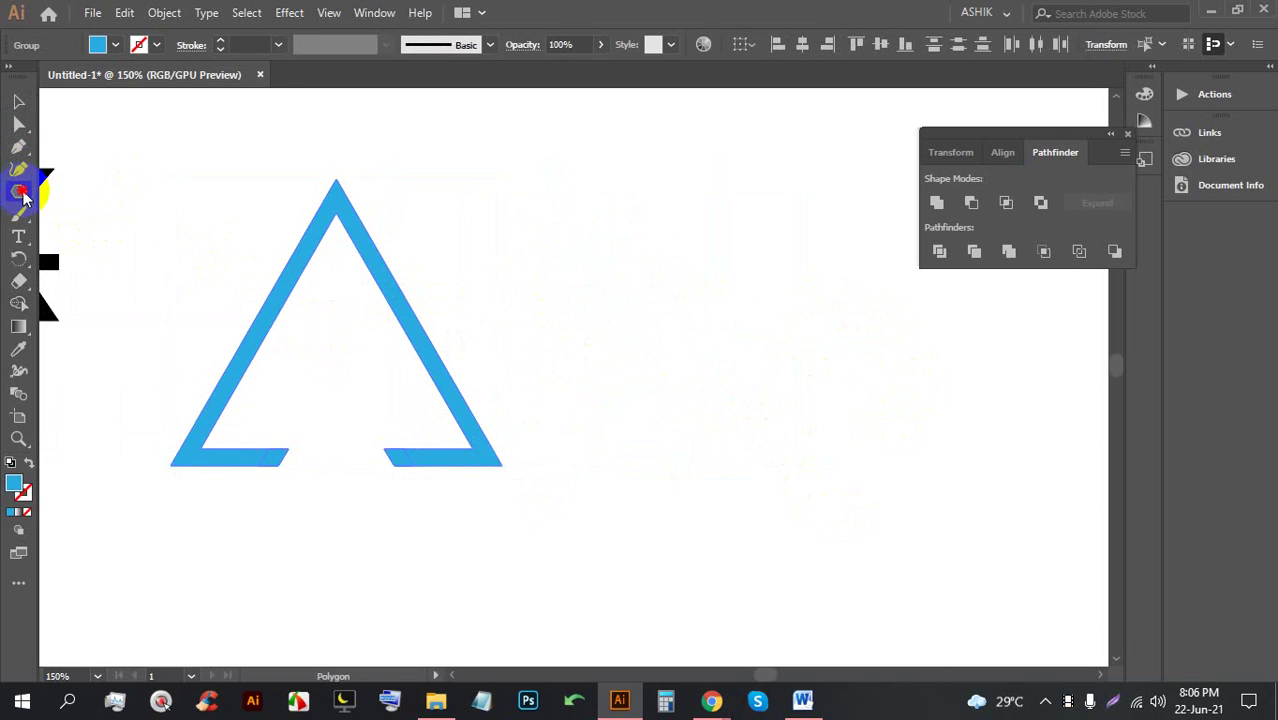
left_click_drag(678, 297, 790, 355)
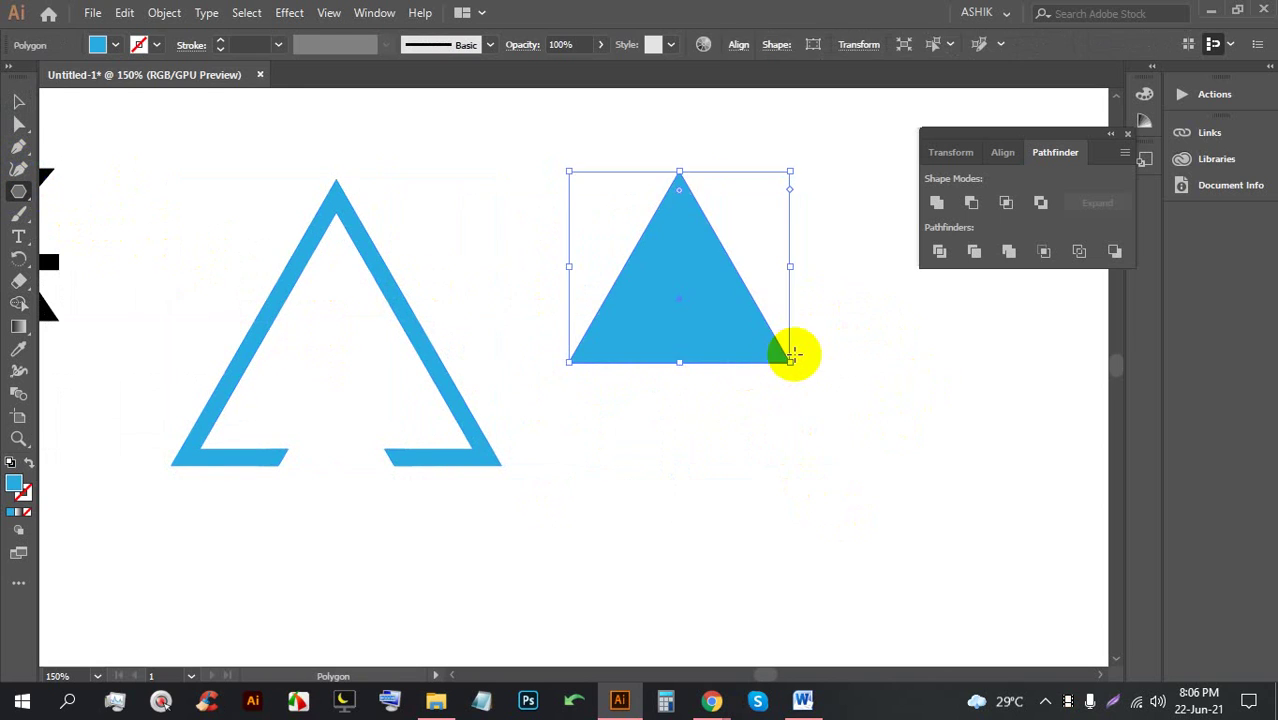
Reposition the second triangle beside the first and enlarge it to about 168.59 by 146 px
left_click(22, 90)
left_click_drag(665, 285, 690, 365)
scroll(756, 365, "right", 2)
left_click_drag(549, 351, 569, 276)
left_click_drag(575, 362, 571, 442)
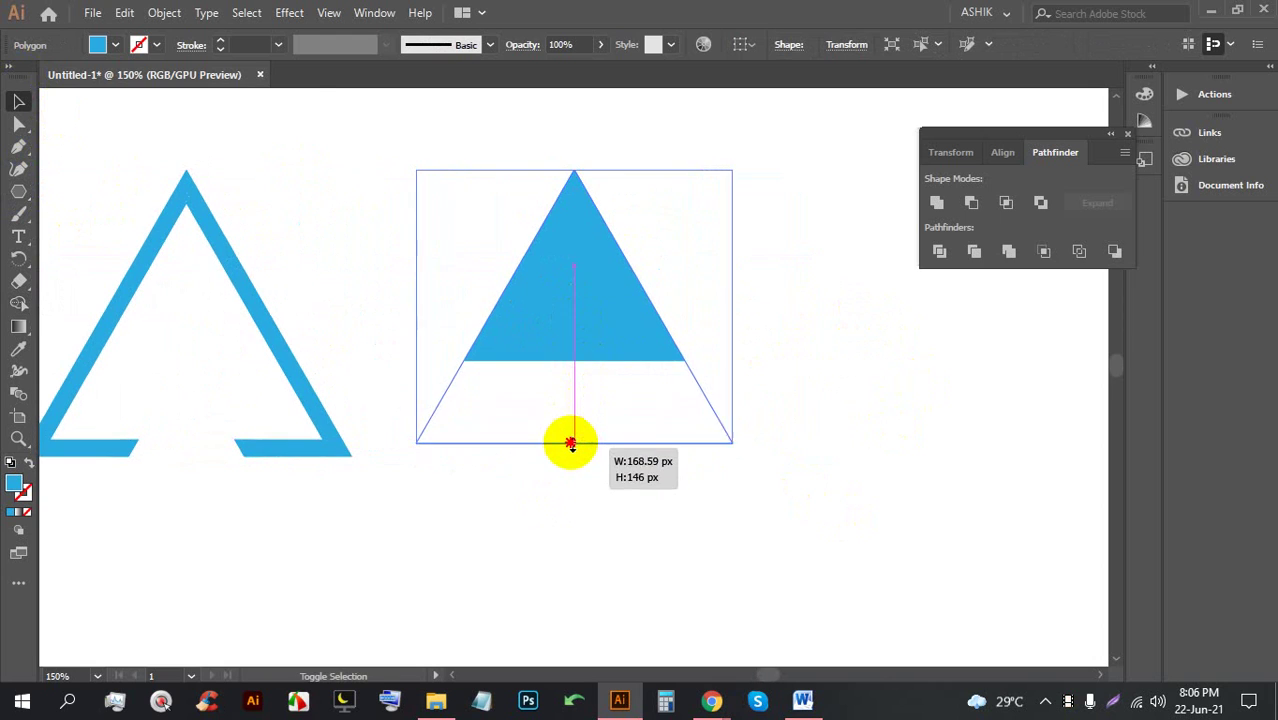
left_click_drag(580, 366, 617, 355)
Rotate the solid blue triangle 180 degrees so it points downward
scroll(617, 355, "right", 2)
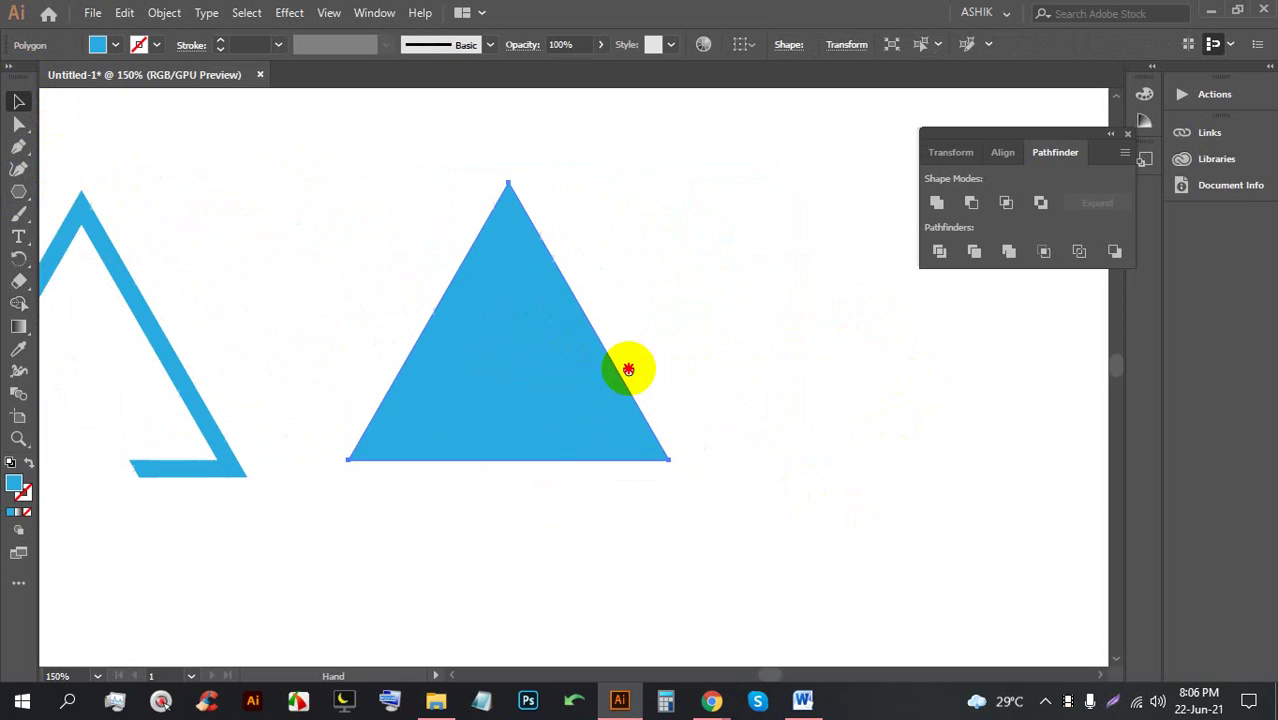
left_click_drag(631, 192, 308, 496)
left_click_drag(483, 345, 583, 281)
Give the inverted triangle no fill and an 8 pt light blue stroke
left_click(115, 45)
left_click(12, 76)
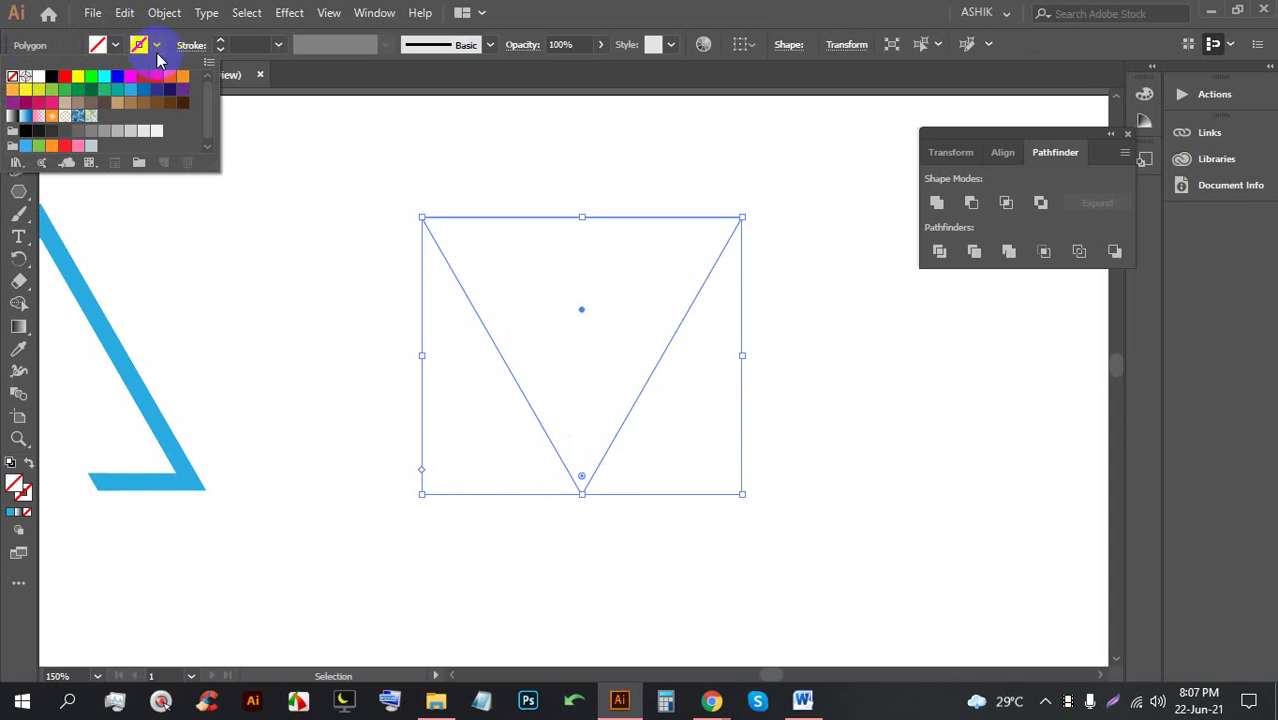
left_click(220, 45)
left_click(220, 45)
left_click(220, 45)
left_click(660, 155)
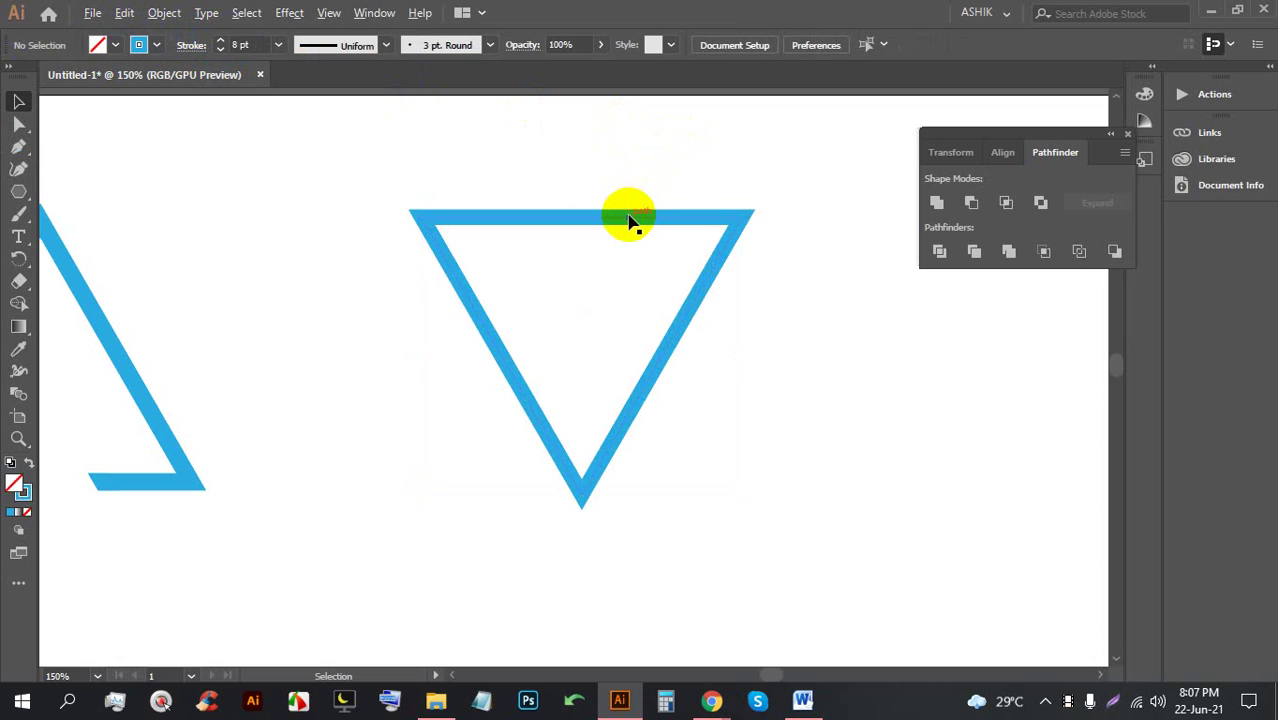
Duplicate the inverted triangle to the right so the two overlap in a W shape
left_click_drag(628, 222, 807, 228)
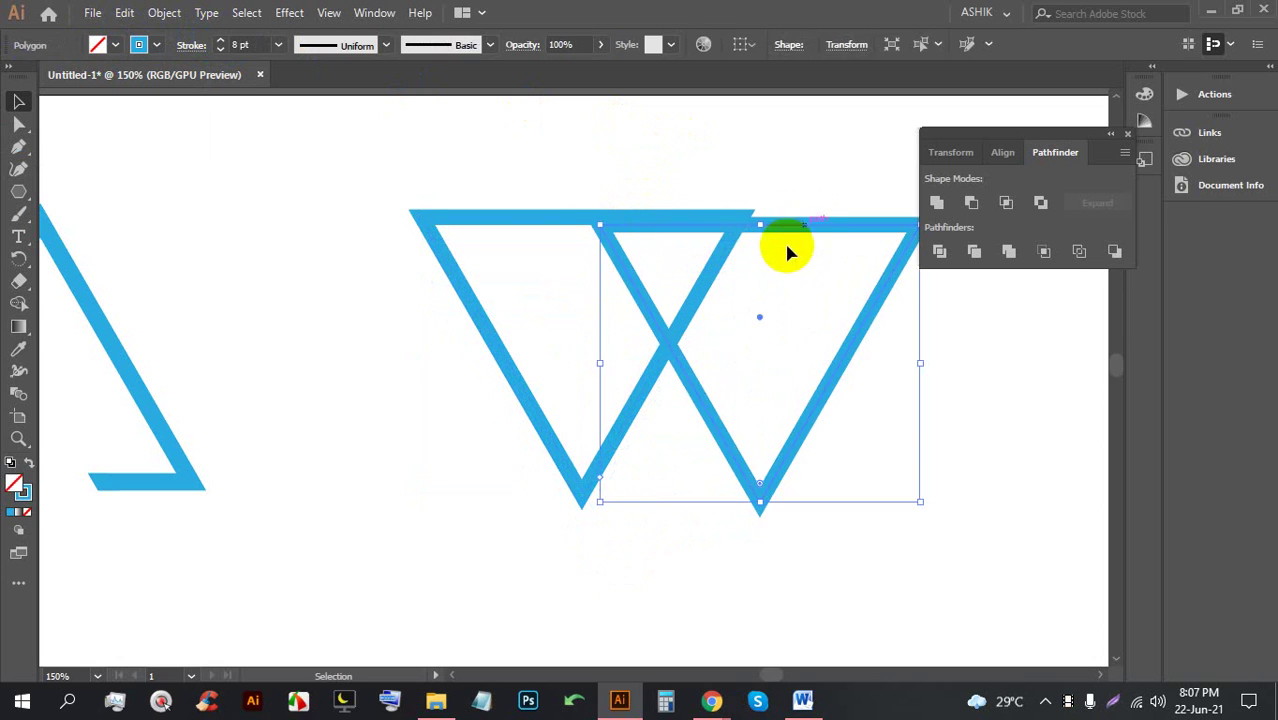
scroll(665, 300, "up", 1)
scroll(665, 300, "right", 3)
left_click(848, 368)
Expand the fill and stroke of both inverted triangles
left_click_drag(858, 440, 414, 222)
left_click(164, 12)
left_click(240, 207)
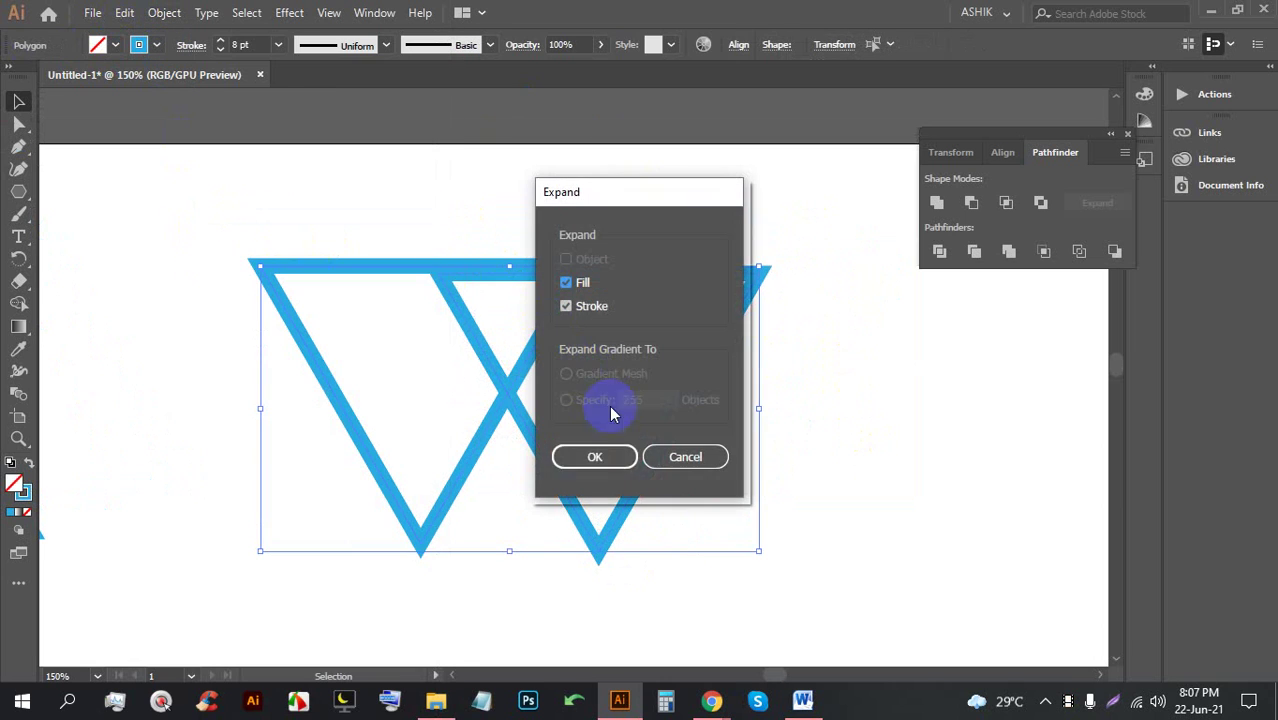
left_click(616, 470)
left_click(580, 225)
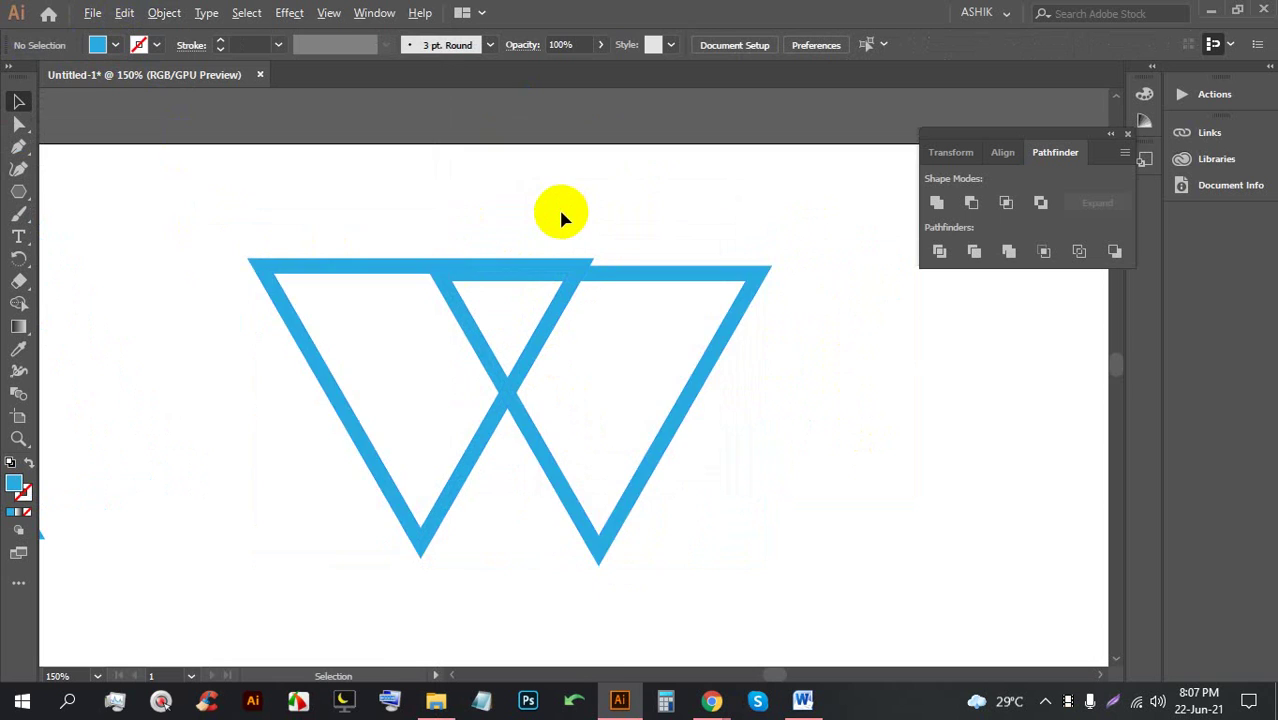
Shift the right inverted triangle slightly down and left, and select both triangles together
scroll(562, 208, "up", 1)
left_click_drag(668, 313, 657, 318)
scroll(866, 482, "down", 1)
left_click(416, 314)
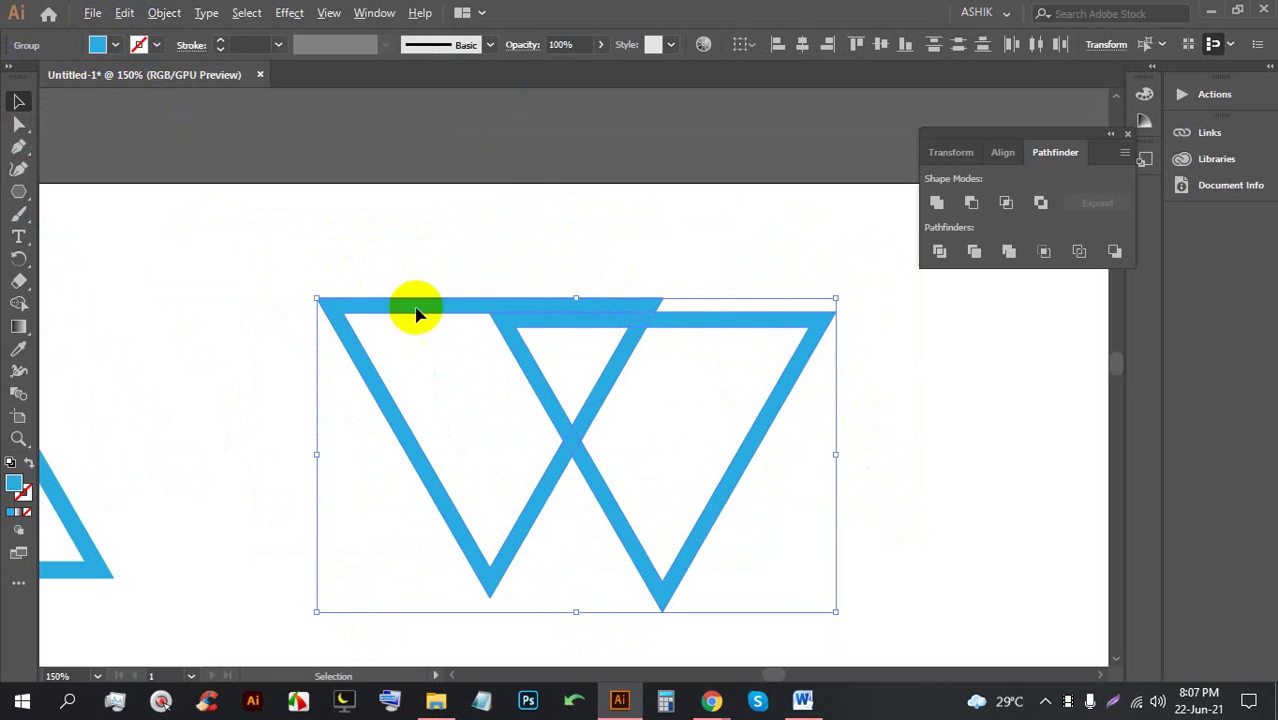
Remove the right triangle's parts with the Shape Builder, leaving a gap in the left triangle's right side
left_click(18, 303)
mouse_move(850, 545)
left_mouse_down()
mouse_move(770, 442)
mouse_move(575, 515)
left_mouse_up()
left_click(652, 390, "alt")
left_click(551, 362, "alt")
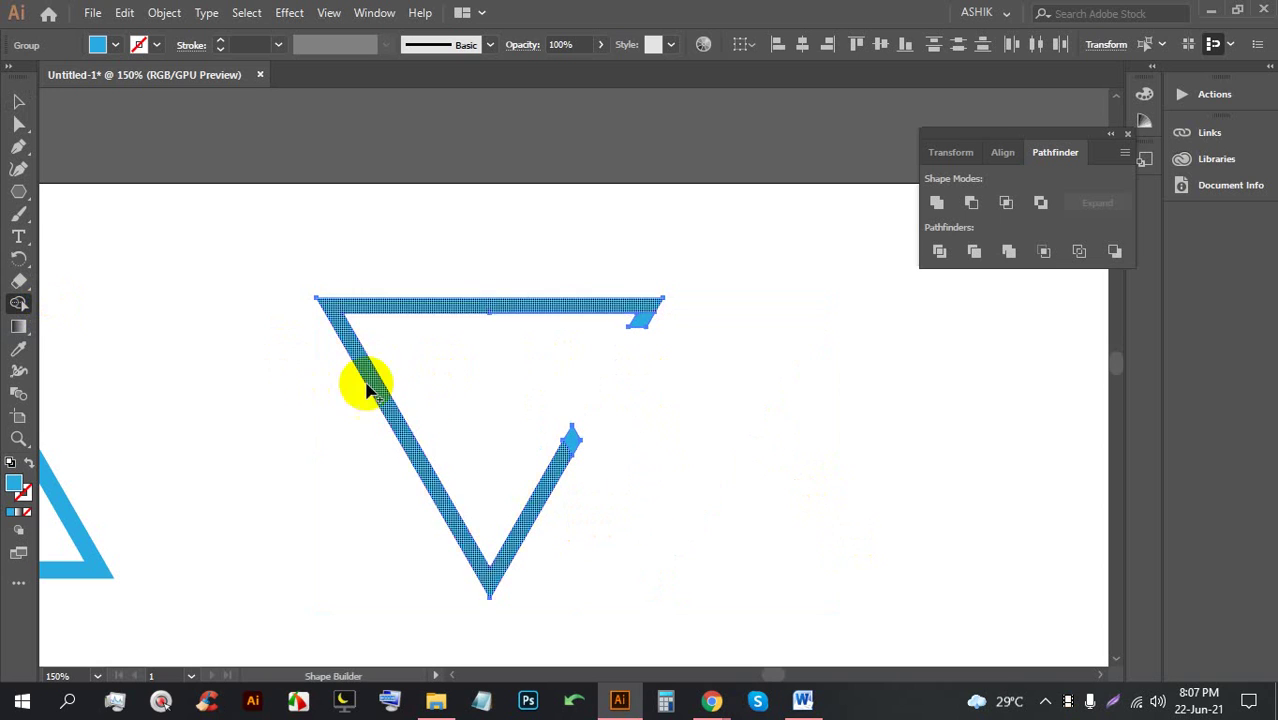
Duplicate the gapped inverted triangle to the right and rotate the copy 180° so it points upward
left_click(18, 101)
scroll(605, 215, "down", 3)
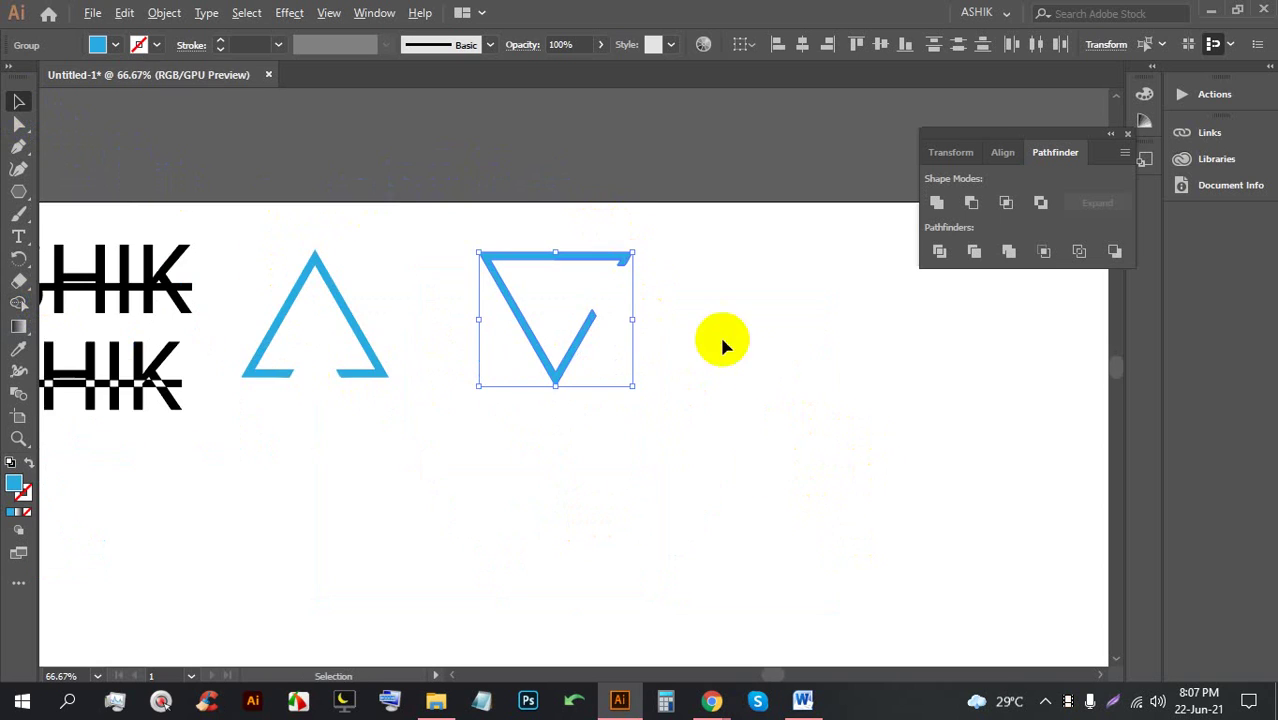
left_click(719, 333)
scroll(432, 276, "up", 2)
left_click(531, 246)
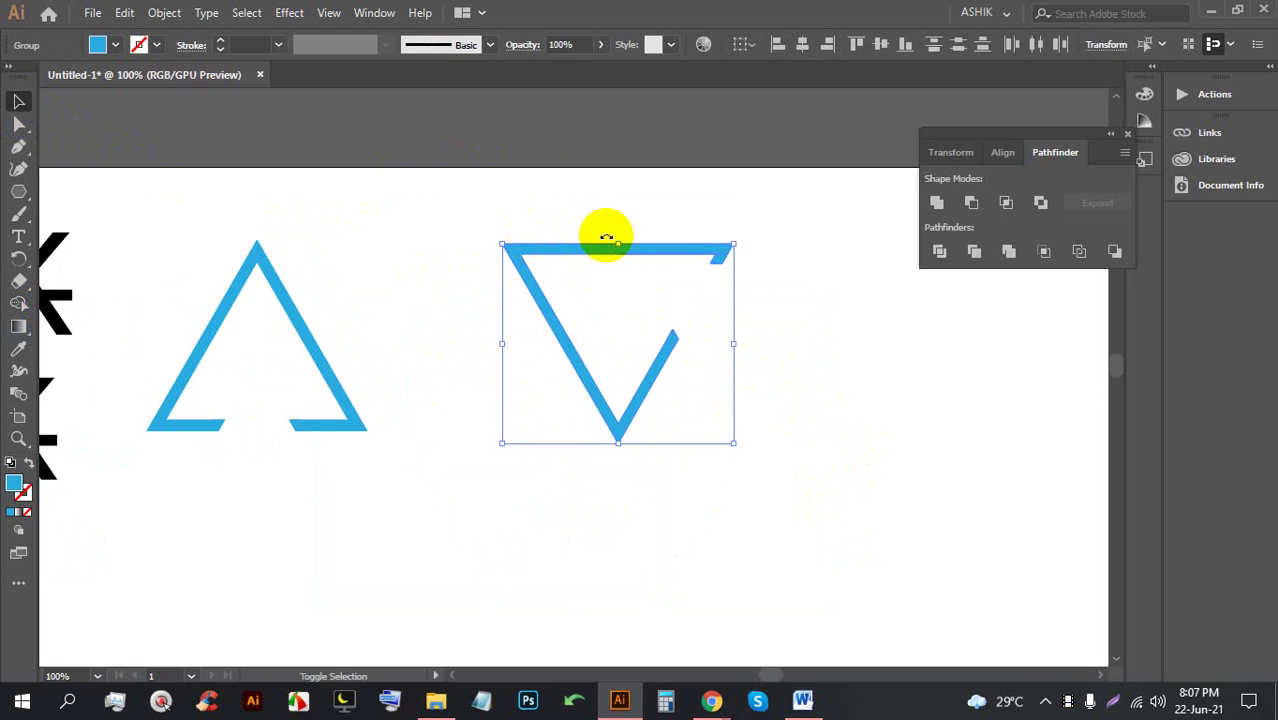
left_click_drag(613, 244, 368, 410)
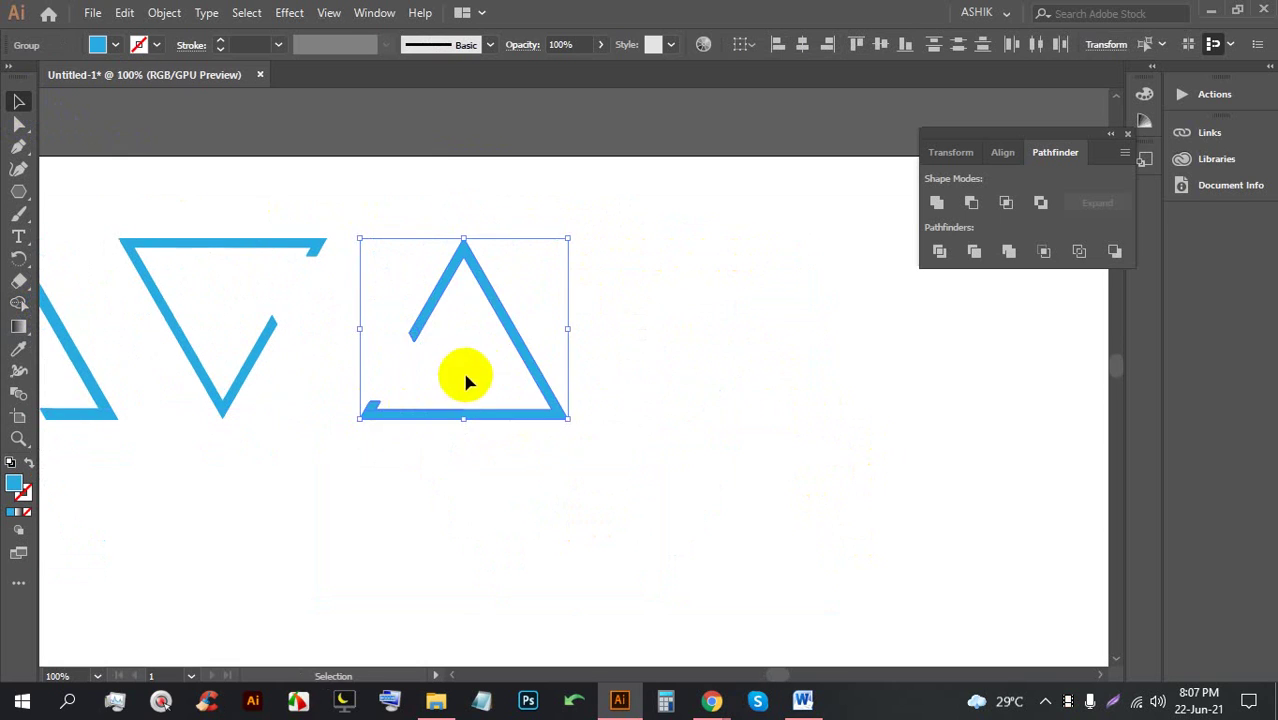
left_click_drag(509, 335, 515, 324)
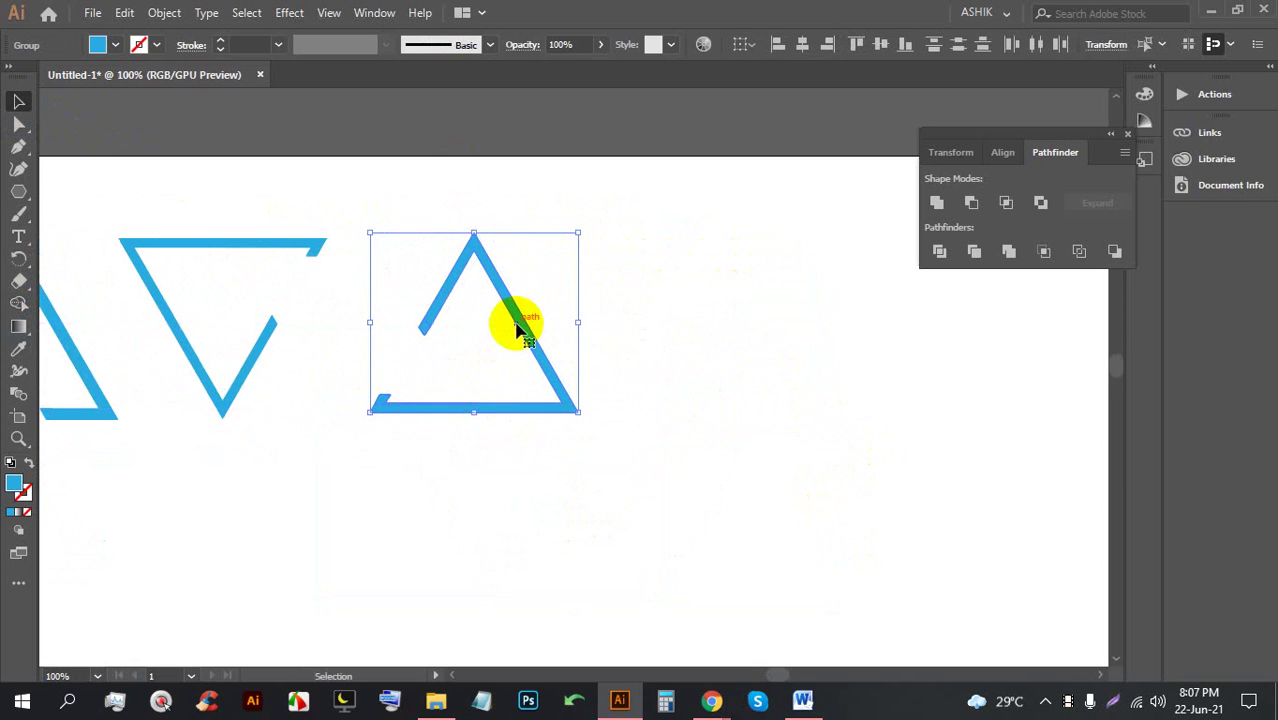
Reflect the upright triangle across the vertical axis and place it close beside the inverted triangle
right_click(500, 302)
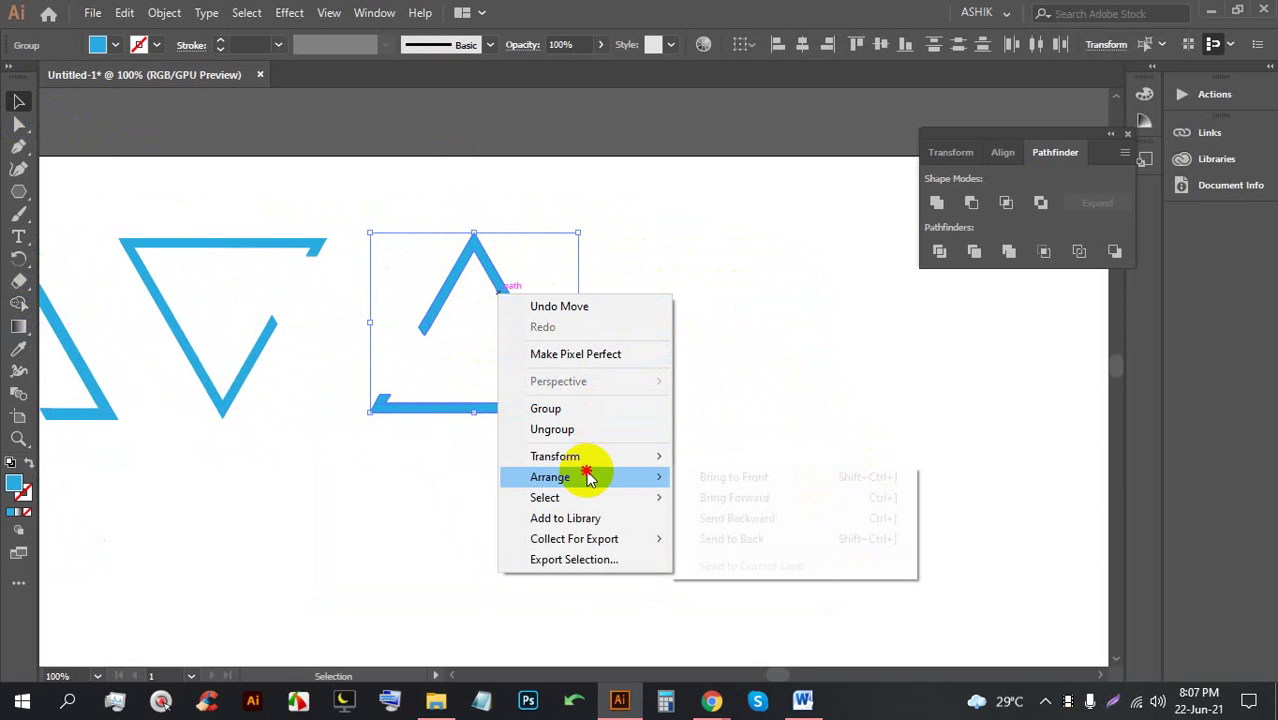
mouse_move(603, 459)
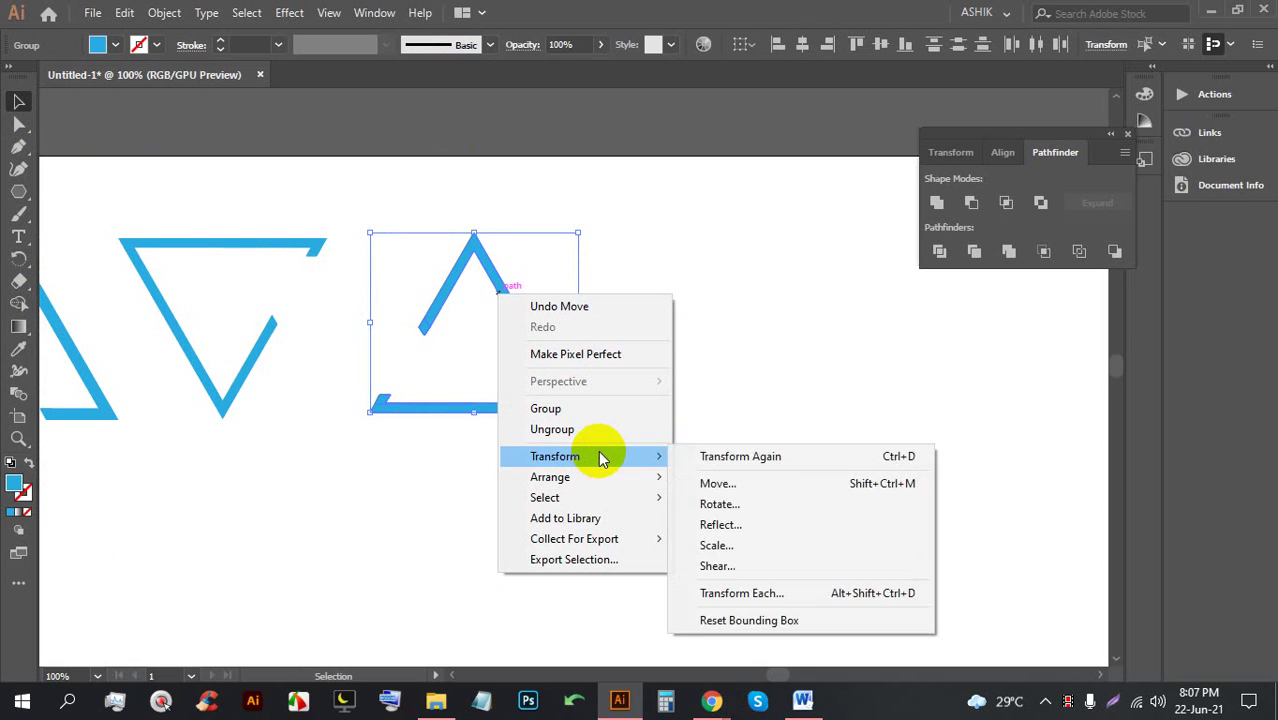
left_click(764, 526)
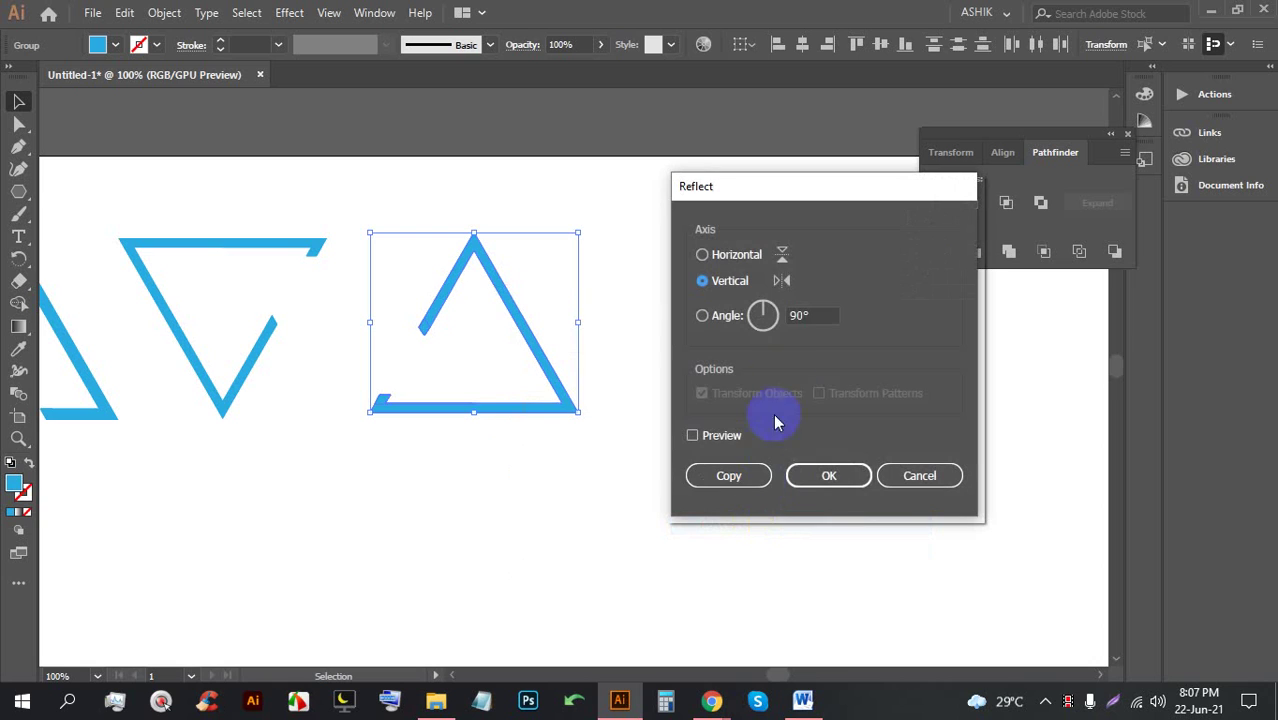
left_click(815, 472)
left_click_drag(695, 500, 415, 285)
left_click_drag(499, 271, 470, 277)
left_click(490, 320)
scroll(490, 320, "down", 1)
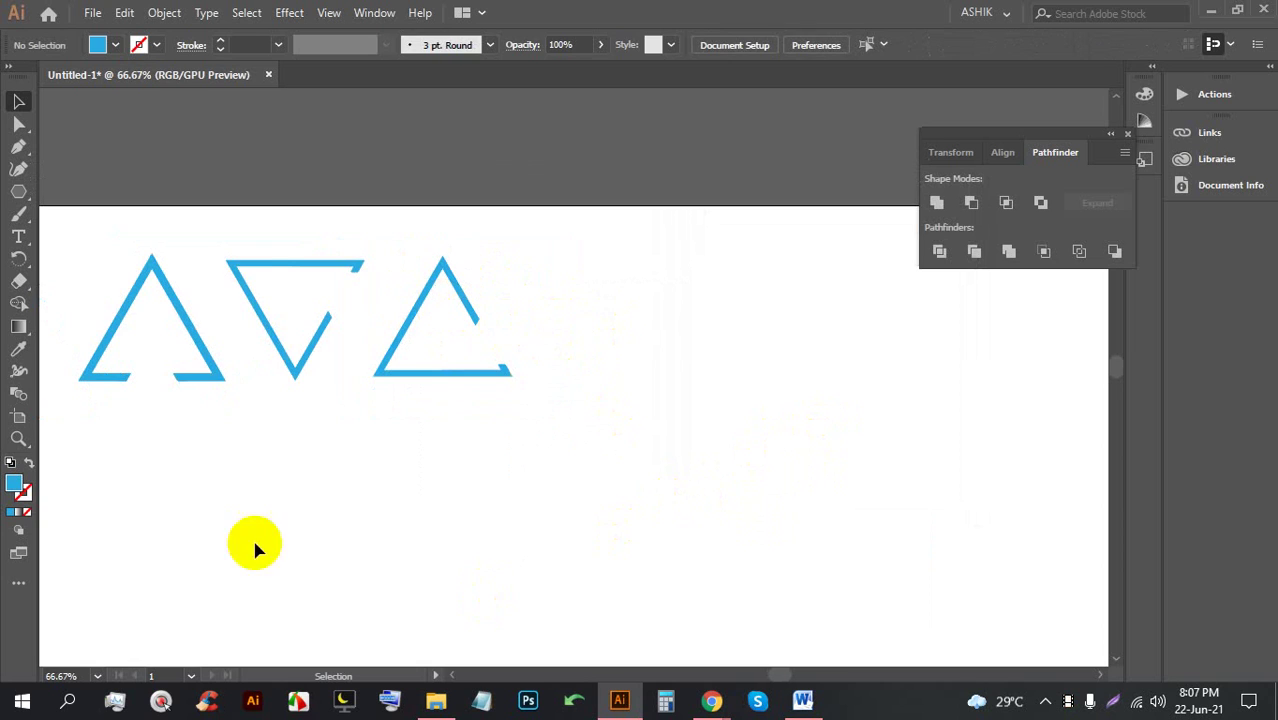
Duplicate the upright gapped triangle to the right
left_click_drag(585, 448, 639, 291)
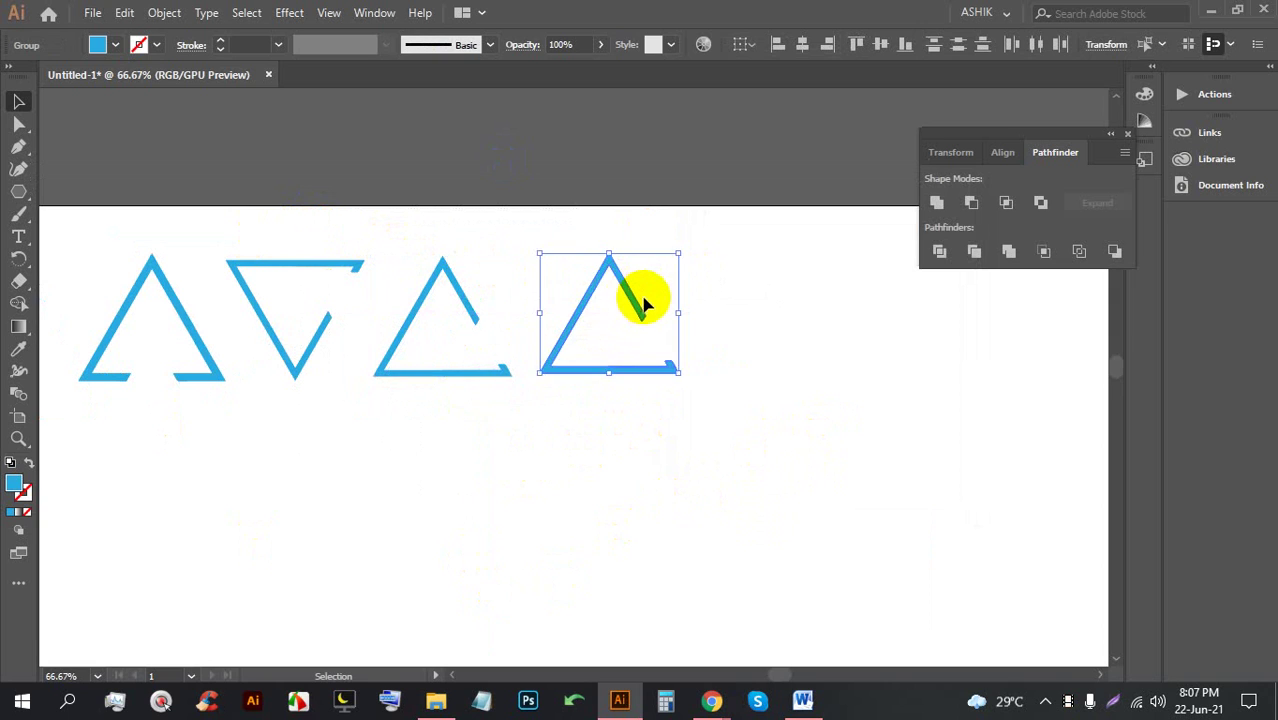
scroll(645, 300, "up", 4)
left_click(812, 420)
Draw a horizontal rectangular bar running inward from the cut end of the rightmost triangle's upper arm
left_click_drag(20, 193, 94, 194)
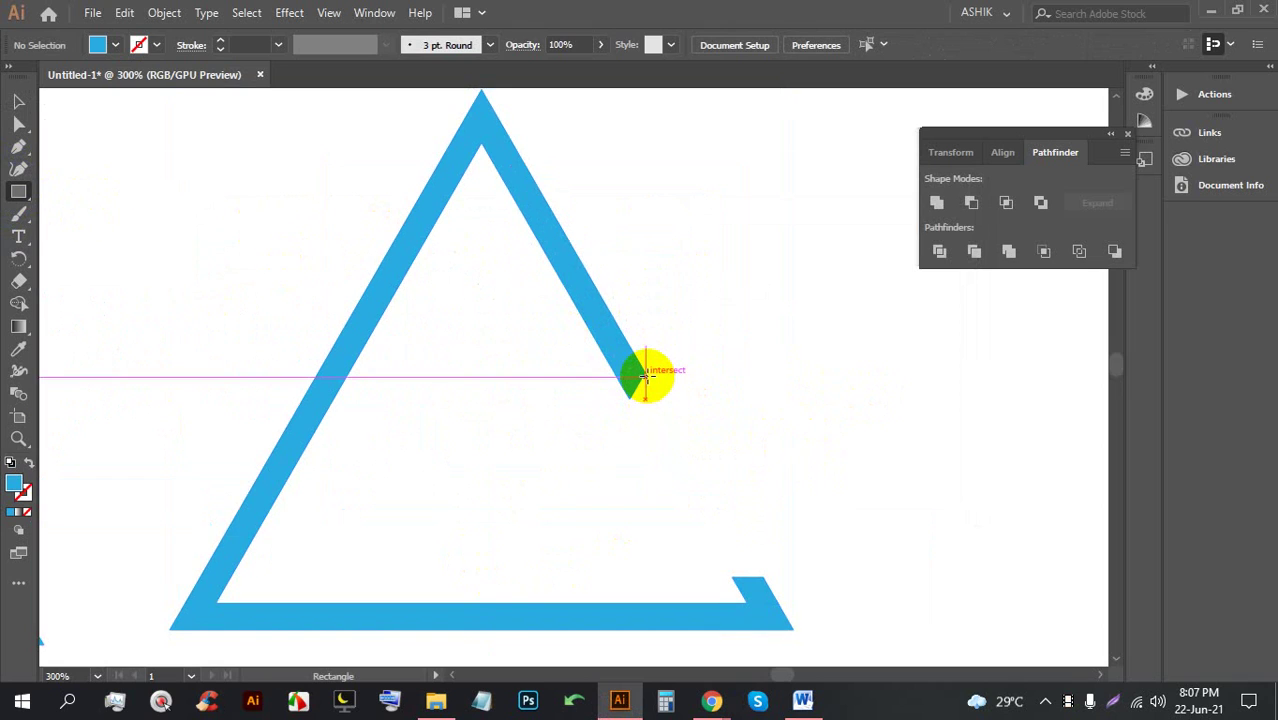
left_click_drag(647, 375, 459, 407)
left_click(676, 370)
scroll(676, 370, "up", 2)
left_click_drag(611, 413, 599, 371)
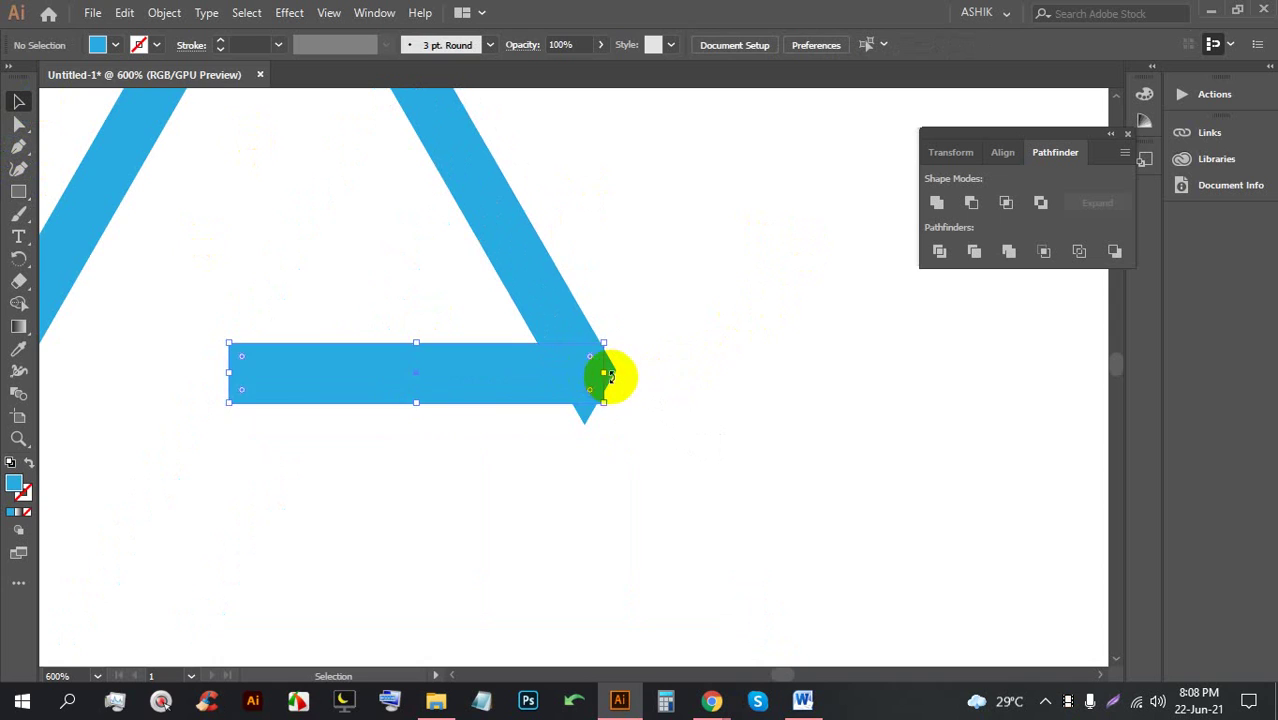
scroll(590, 360, "up", 4)
scroll(600, 303, "down", 4)
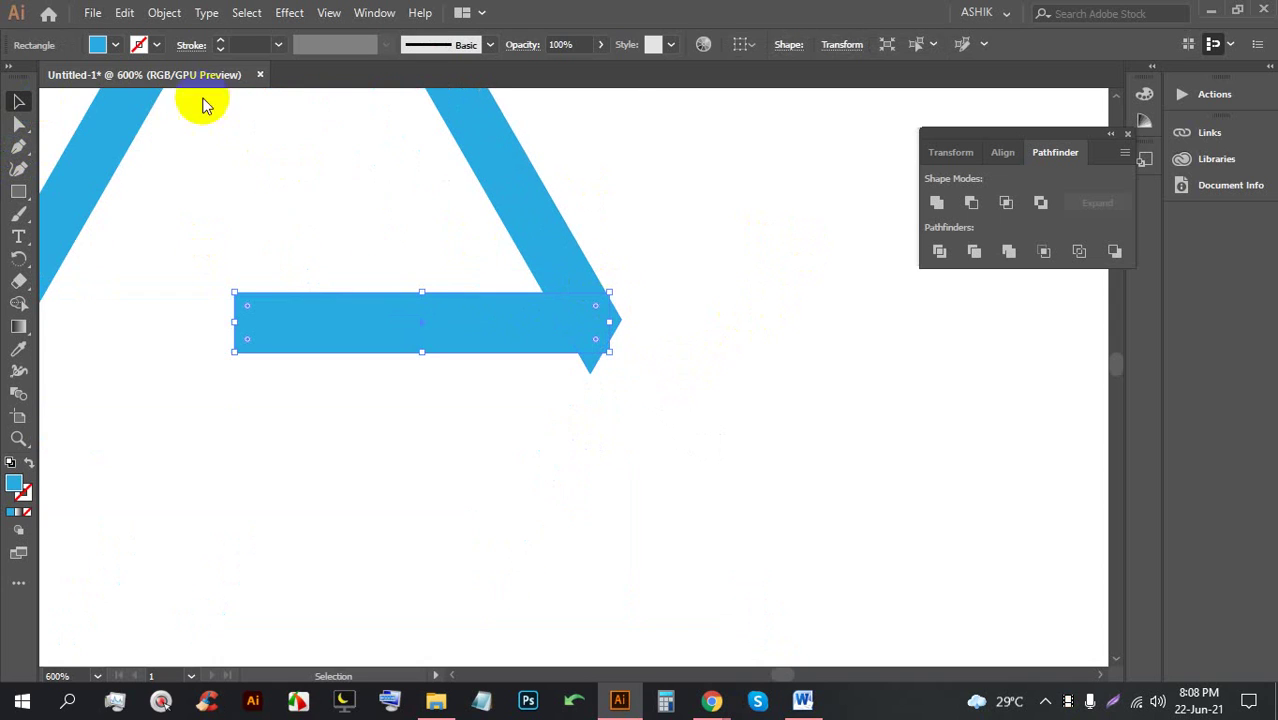
Turn off Snap to Pixel and reposition the bar against the cut end of the triangle's arm
left_click(329, 12)
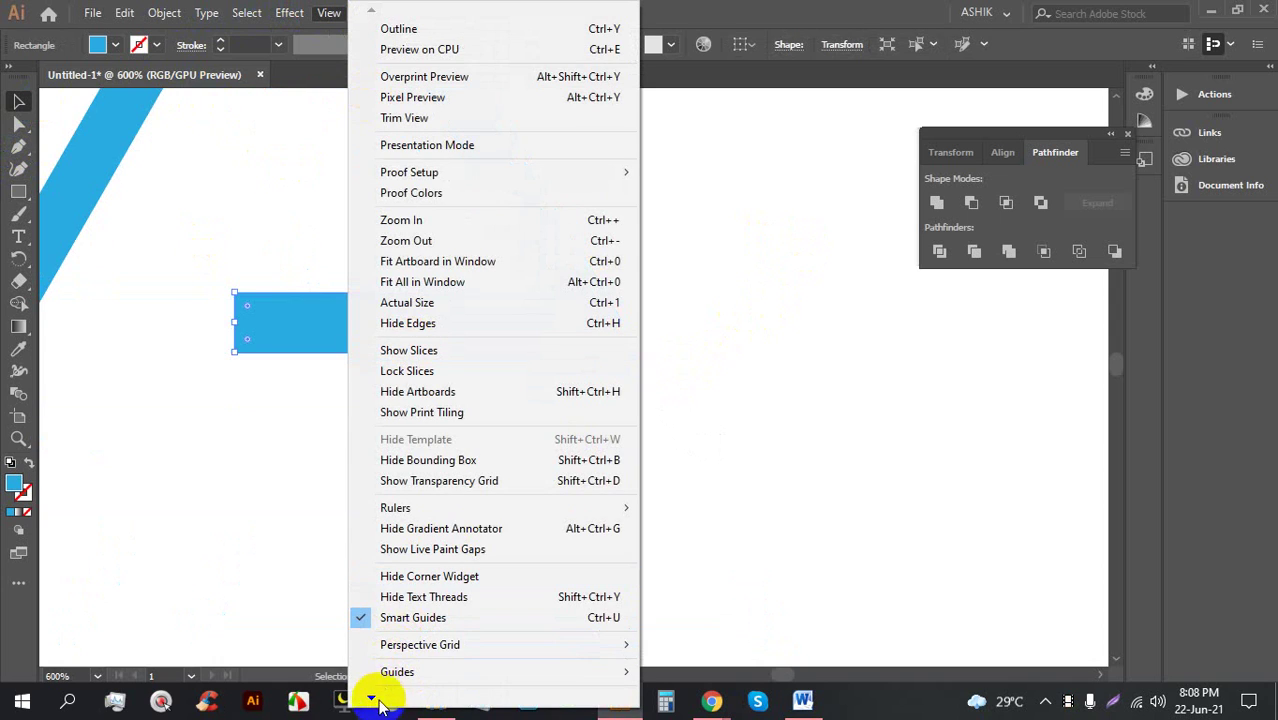
mouse_move(371, 703)
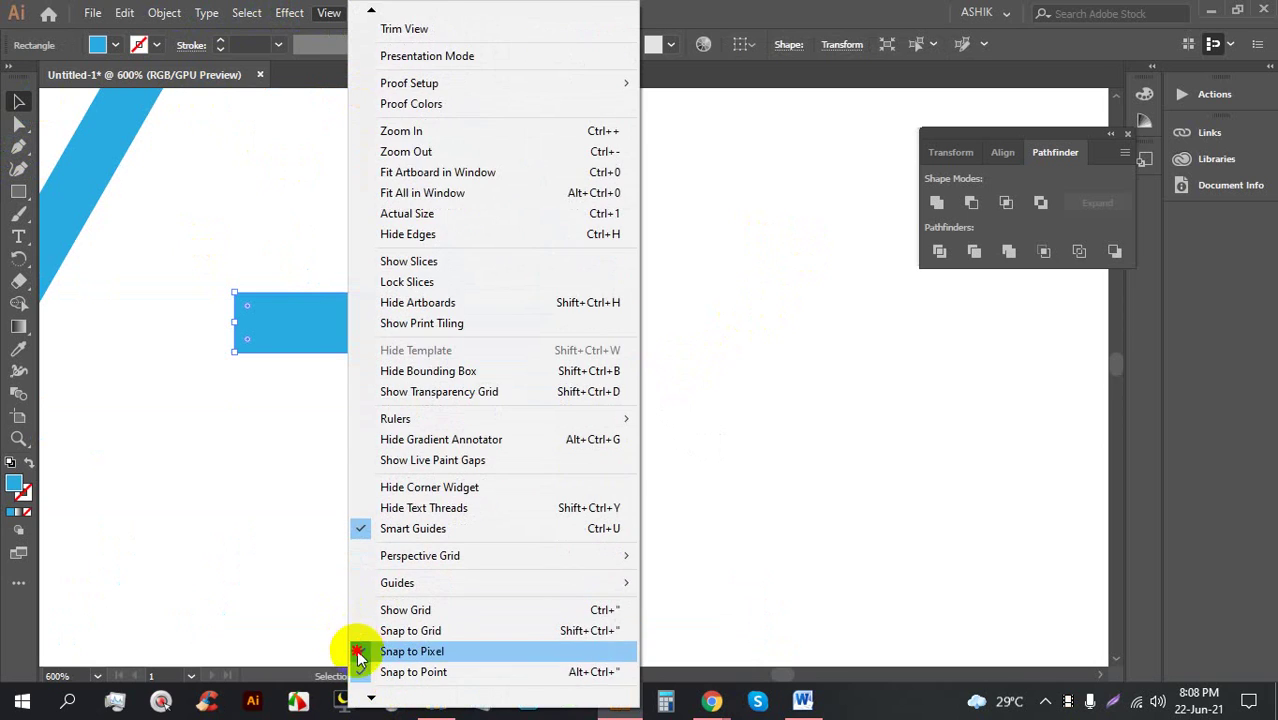
left_click(348, 648)
left_click(733, 495)
left_click_drag(551, 317, 562, 339)
scroll(581, 331, "up", 3)
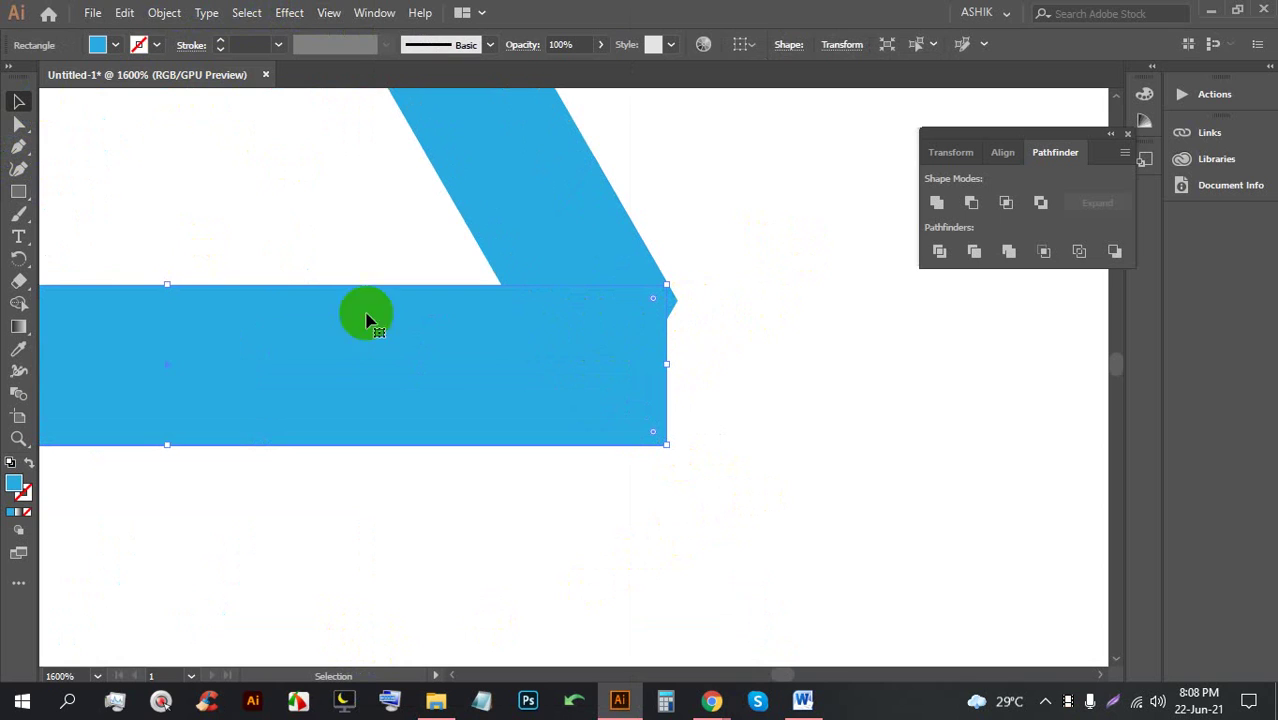
Reshape the bar's right end by moving its two corner anchors so it slants along the arm's outer edge
left_click(18, 124)
scroll(553, 291, "up", 3)
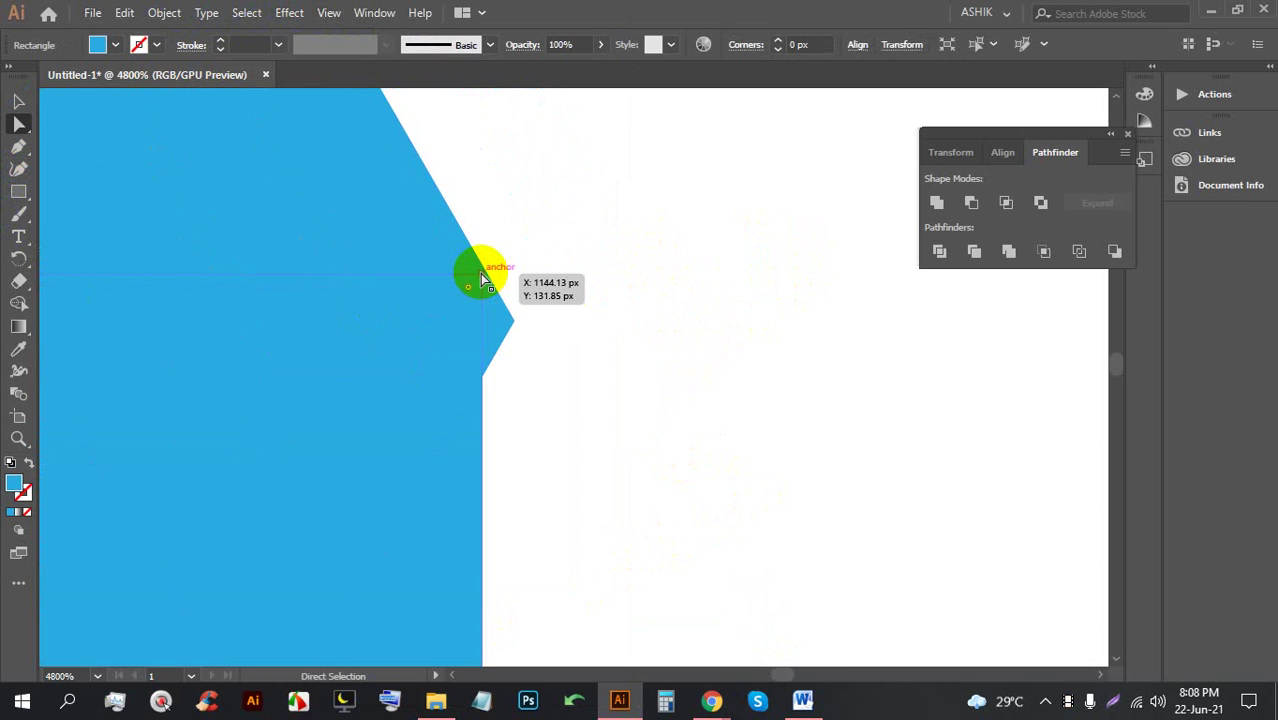
scroll(481, 276, "up", 3)
scroll(436, 275, "down", 2)
left_click_drag(245, 103, 444, 356)
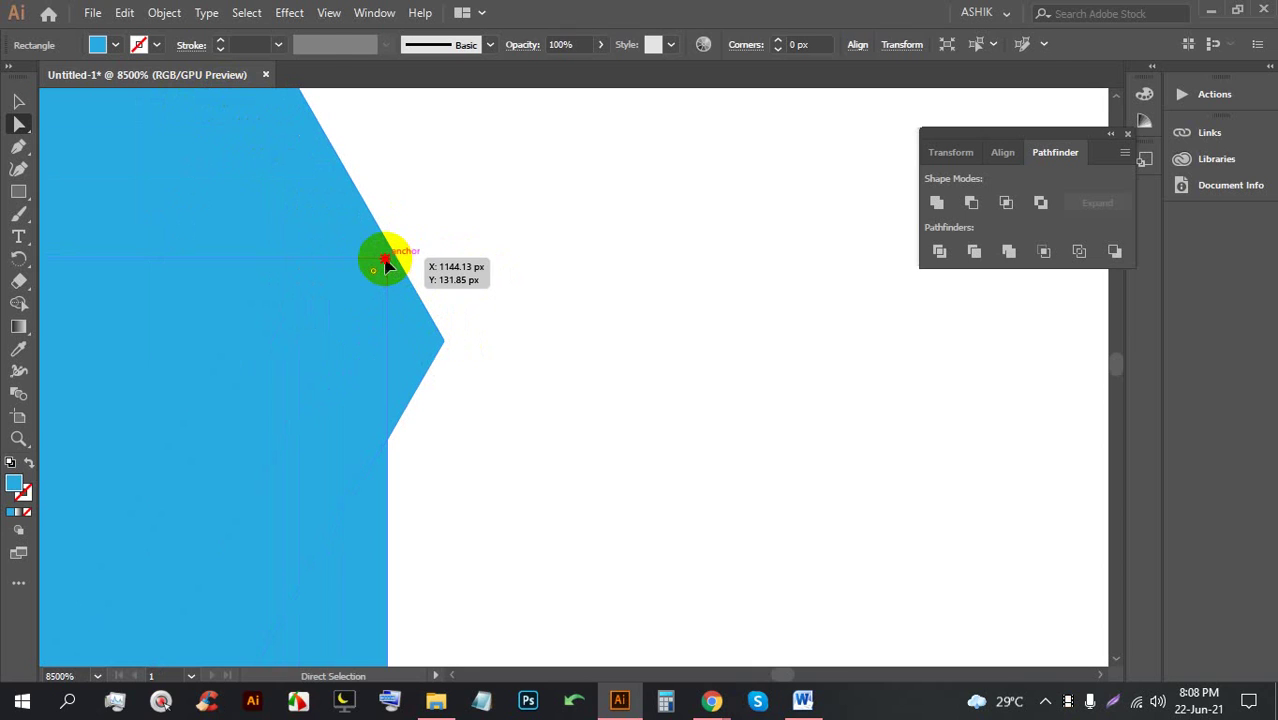
left_click(386, 262)
left_click_drag(396, 258, 391, 257)
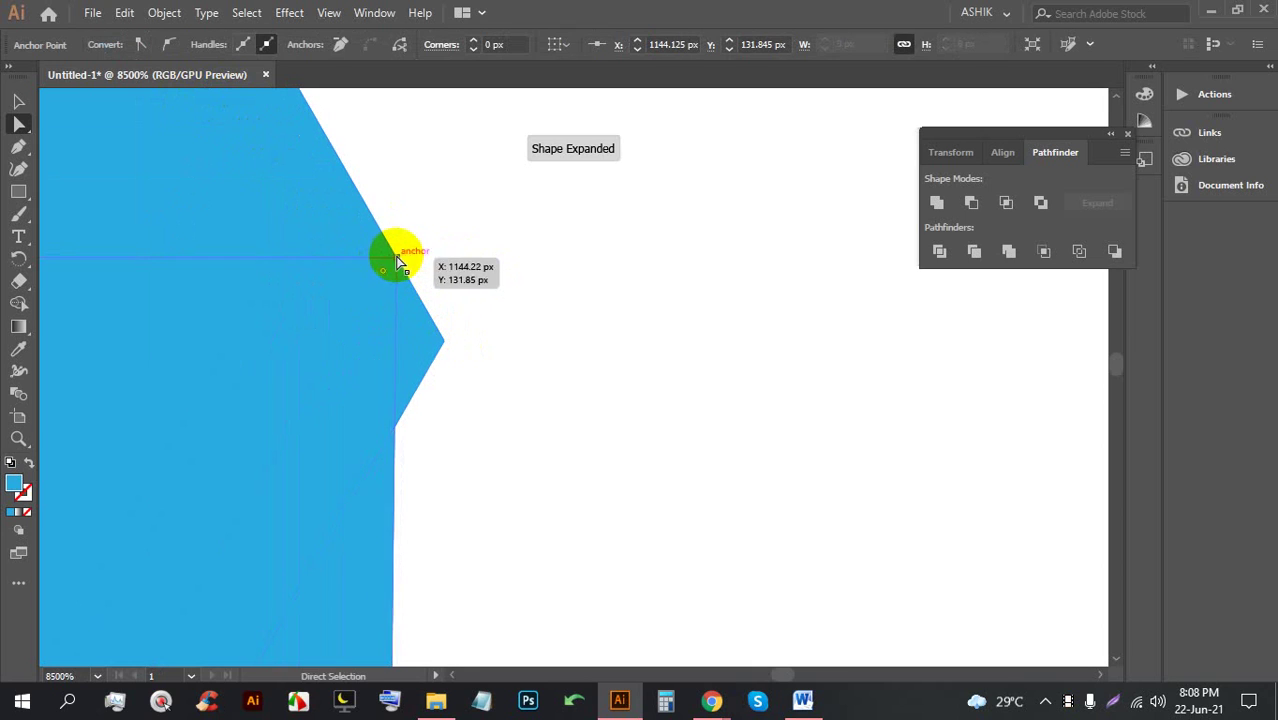
scroll(436, 328, "down", 3)
left_click_drag(367, 537, 540, 506)
Switch to Google Meet in Chrome, admit the waiting participant to the call, and return to Illustrator
mouse_move(711, 700)
left_click(645, 605)
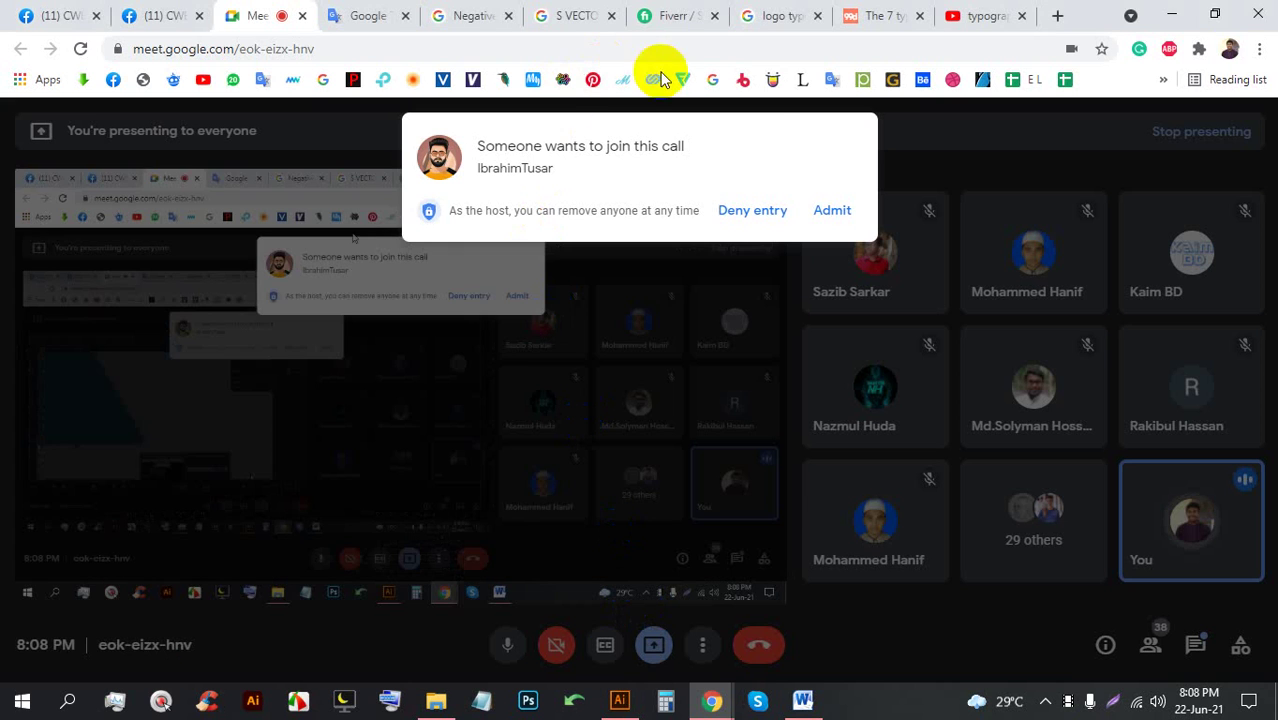
left_click(830, 212)
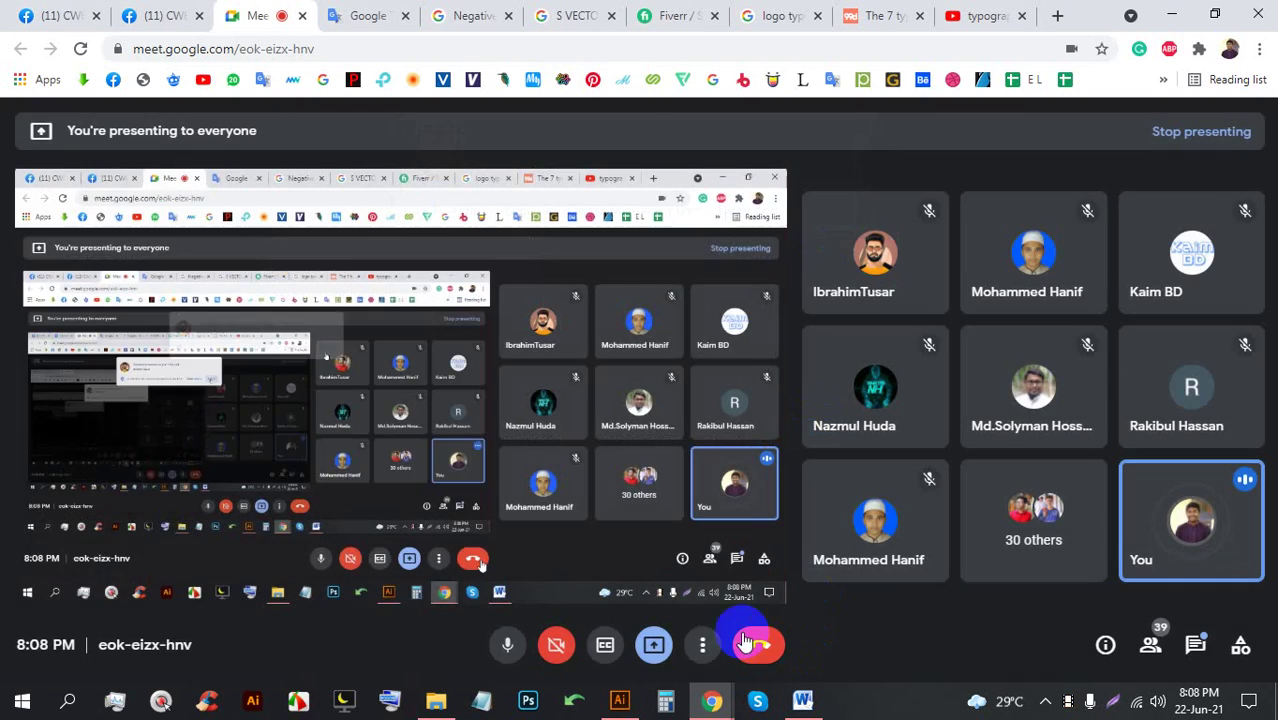
left_click(619, 700)
Nudge the bar so its slanted end lines up with the outer edge of the triangle's arm
scroll(675, 470, "down", 2)
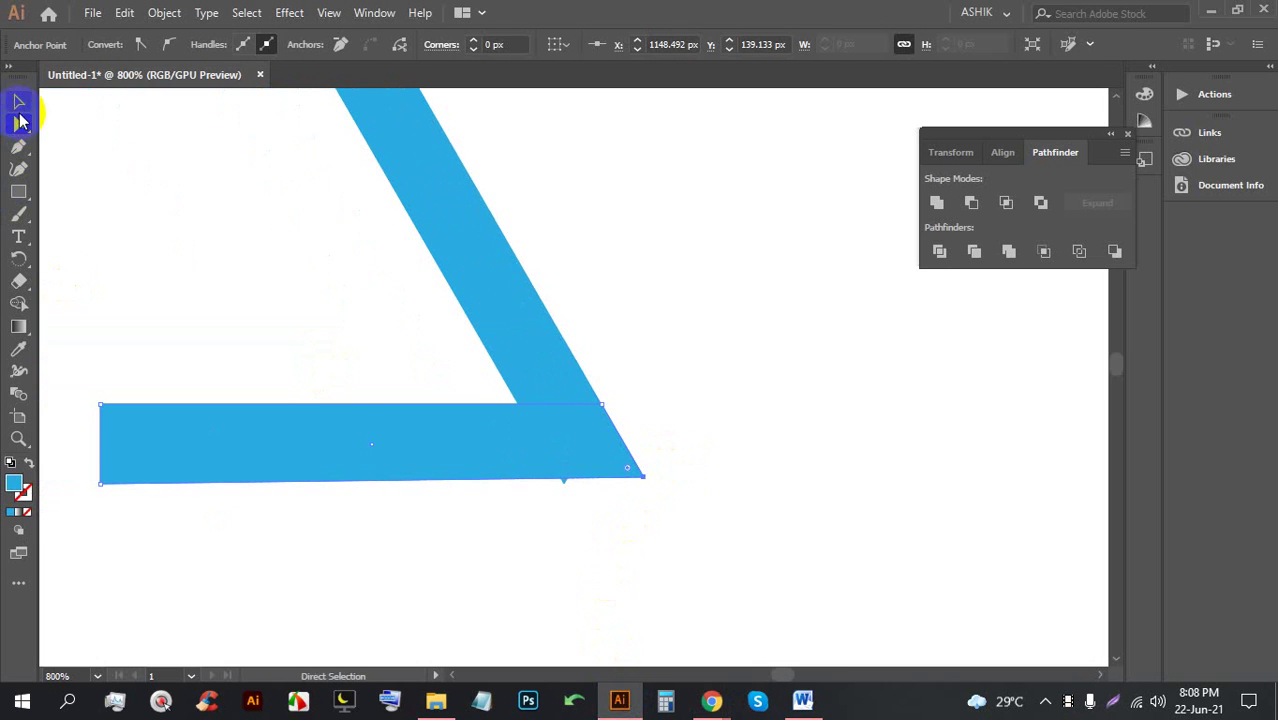
left_click(19, 101)
left_click(655, 250)
left_click(591, 466)
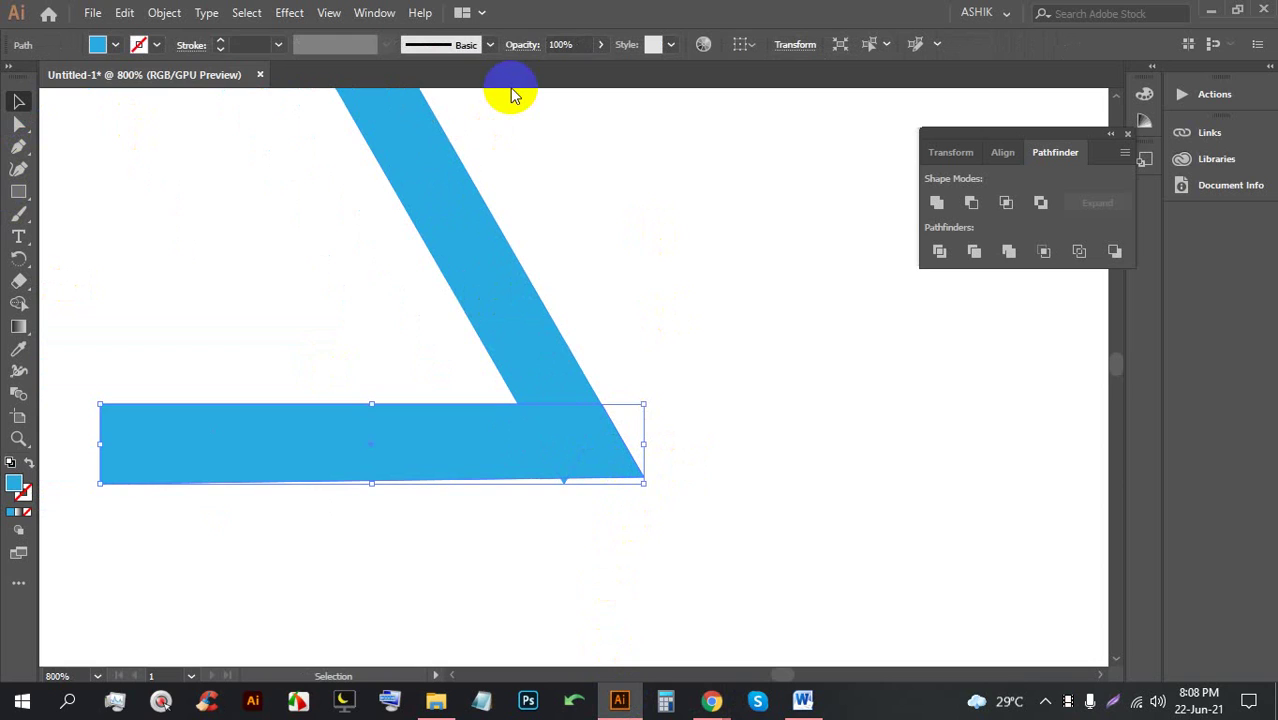
key("Down")
scroll(640, 360, "up", 1)
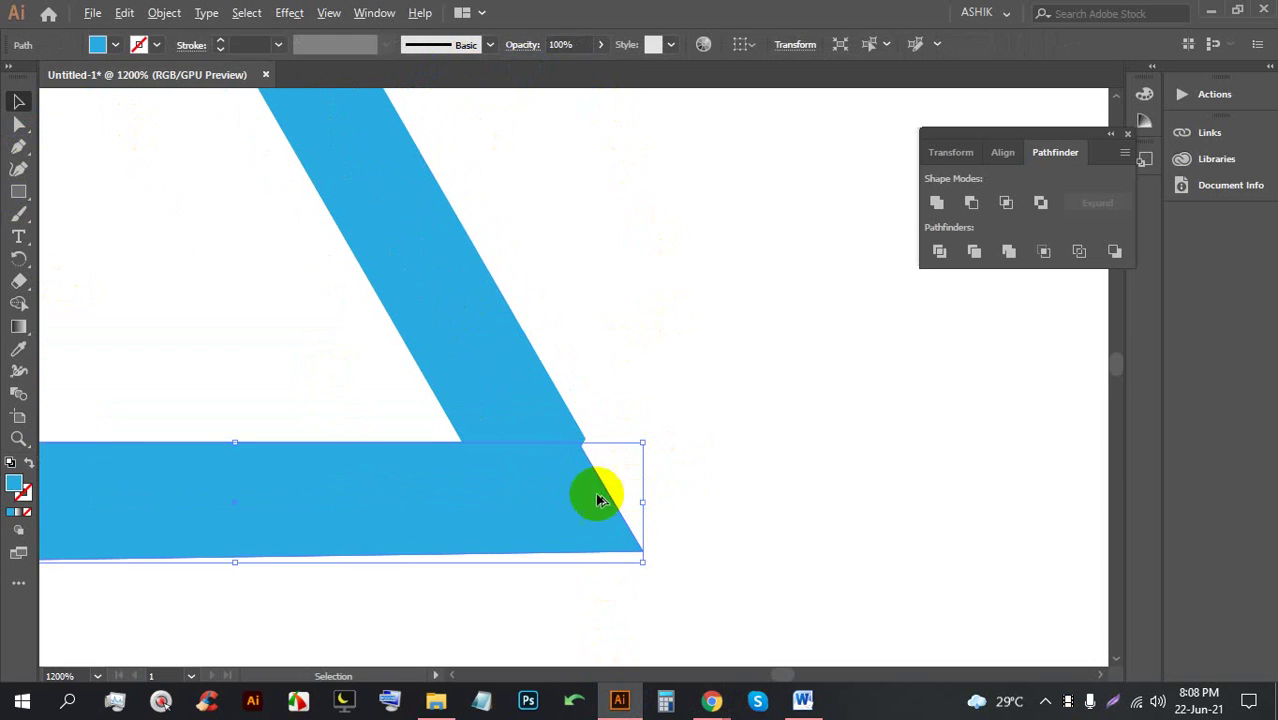
left_click_drag(572, 487, 572, 480)
left_click(748, 490)
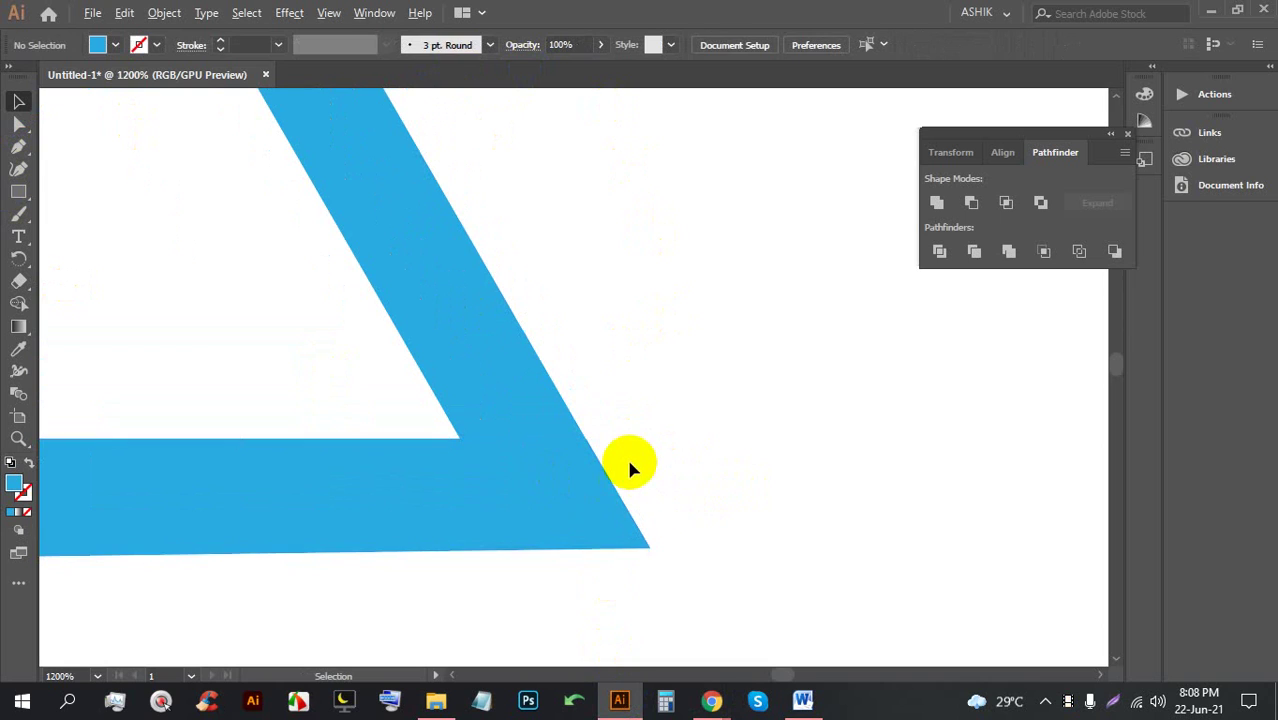
scroll(626, 456, "down", 5)
scroll(693, 430, "down", 1)
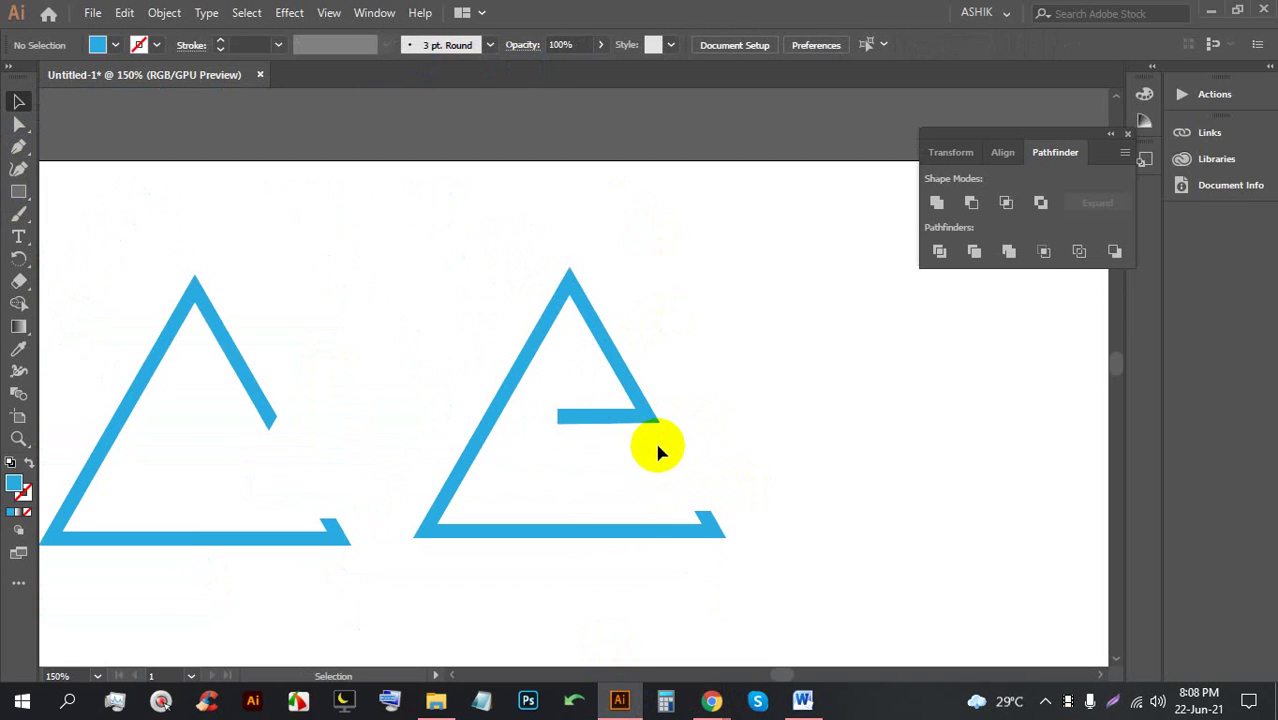
Move the bar down and slightly right, leaving a gap below the arm's cut end
left_click_drag(636, 431, 649, 459)
scroll(660, 440, "up", 3)
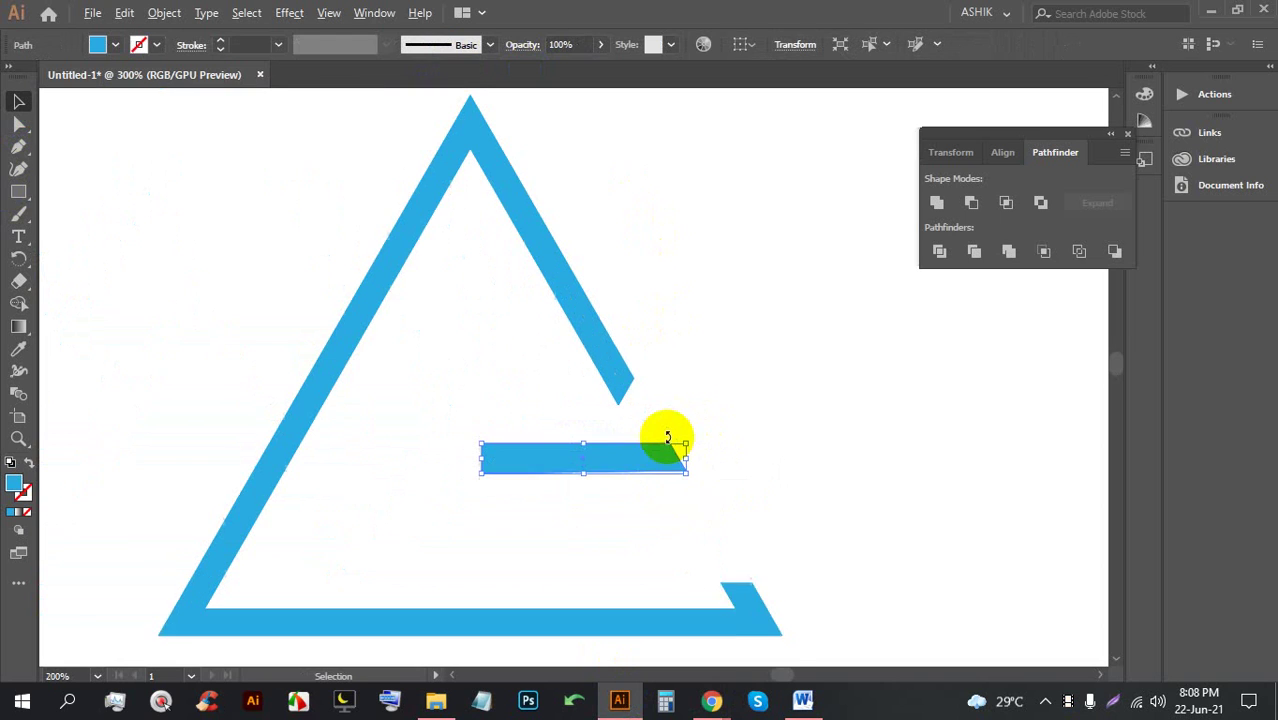
left_click(607, 362)
left_click(697, 342)
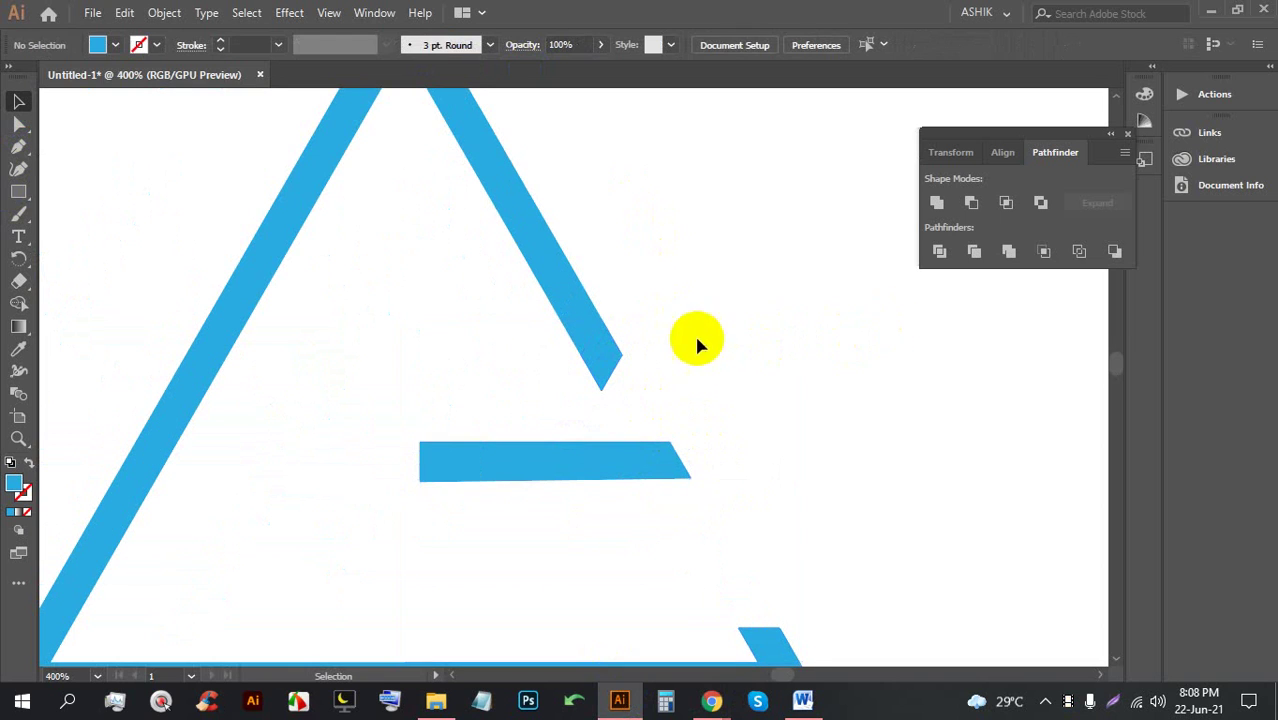
Ungroup the rightmost triangle, release its compound path, and select the small end piece of the upper arm
left_click(615, 345)
right_click(618, 350)
left_click(672, 510)
left_click(545, 355)
left_click(604, 355)
right_click(590, 352)
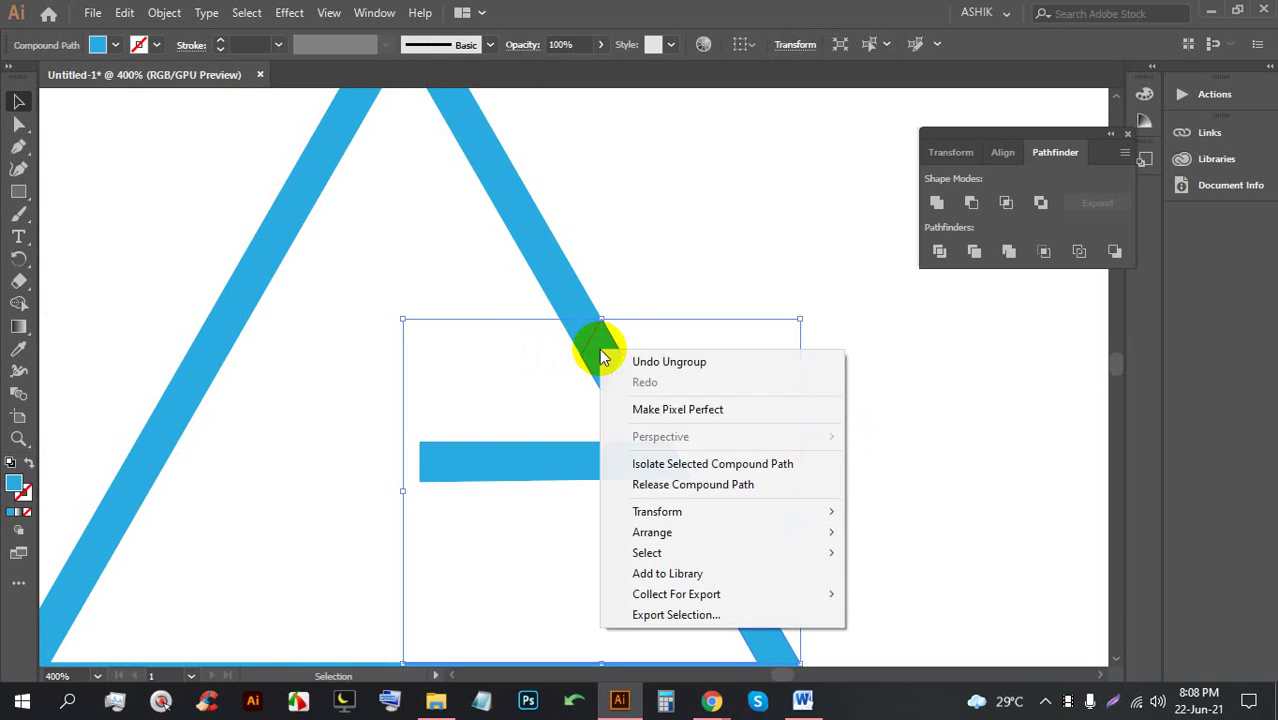
left_click(665, 496)
left_click(664, 432)
left_click(600, 362)
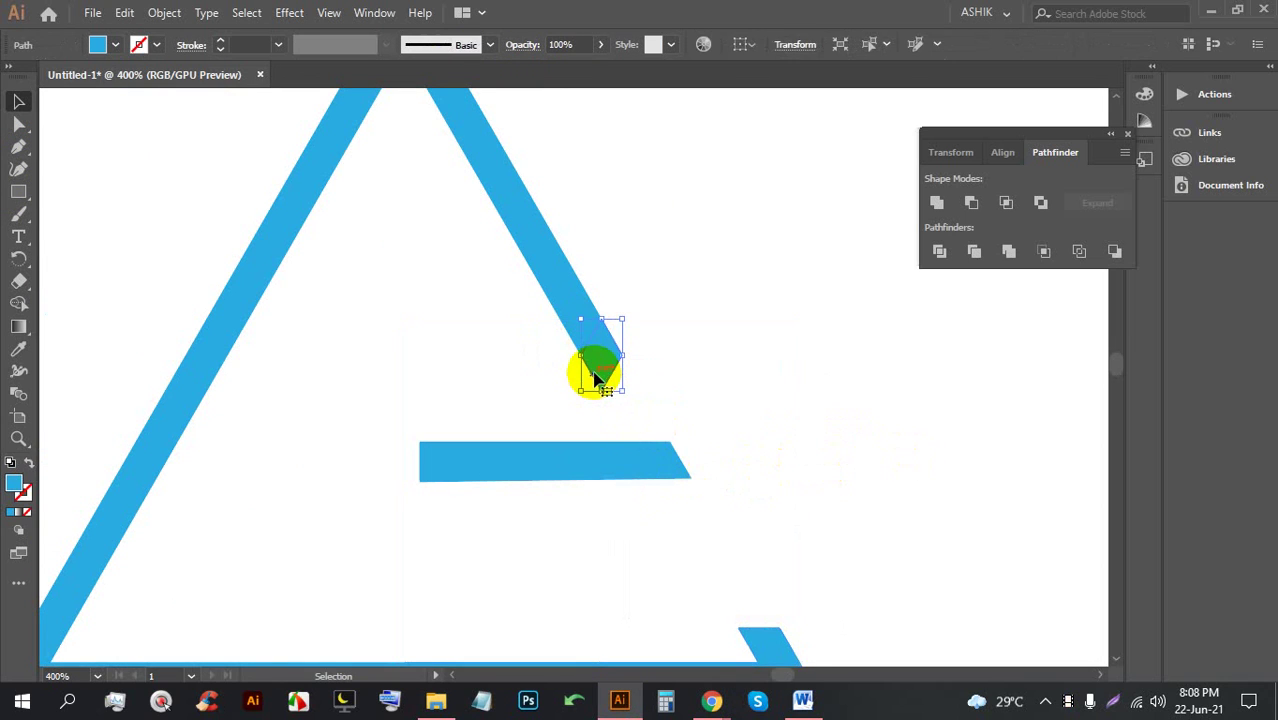
Extend the arm's end piece down to the bar by moving its two lower corner anchors
left_click(20, 124)
left_click_drag(620, 356, 660, 437)
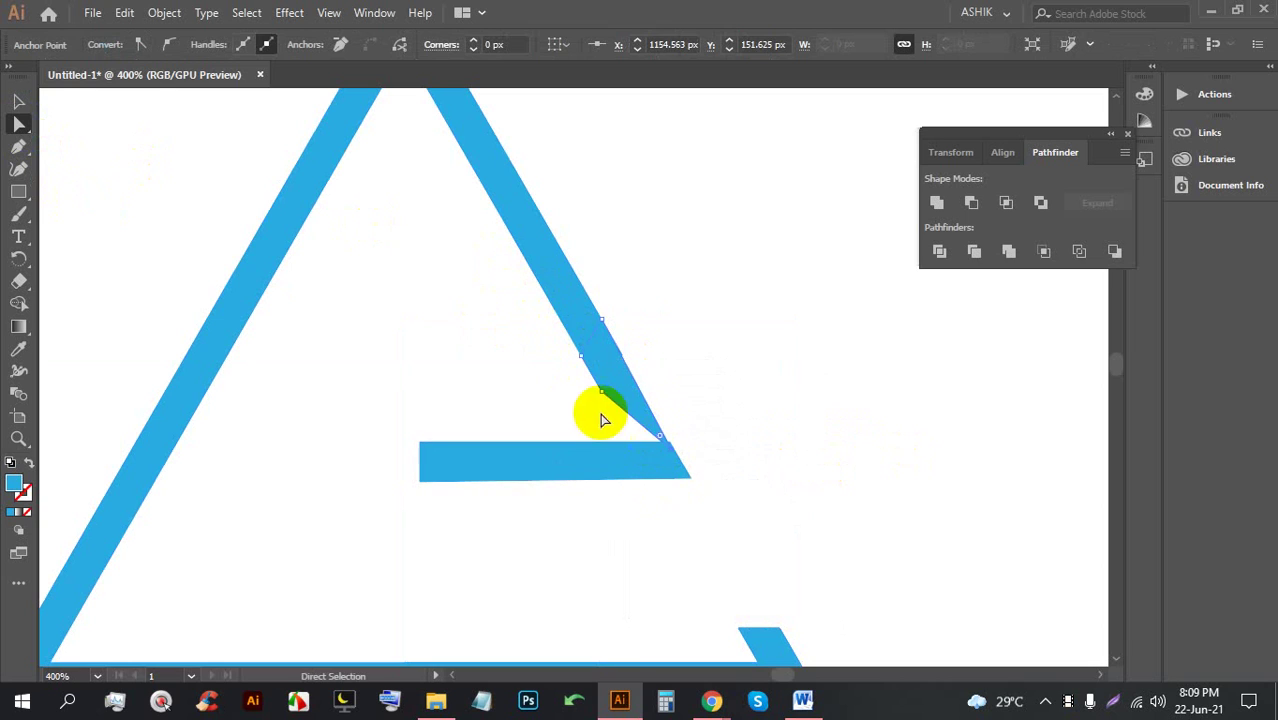
left_click_drag(601, 396, 636, 451)
left_click(799, 429)
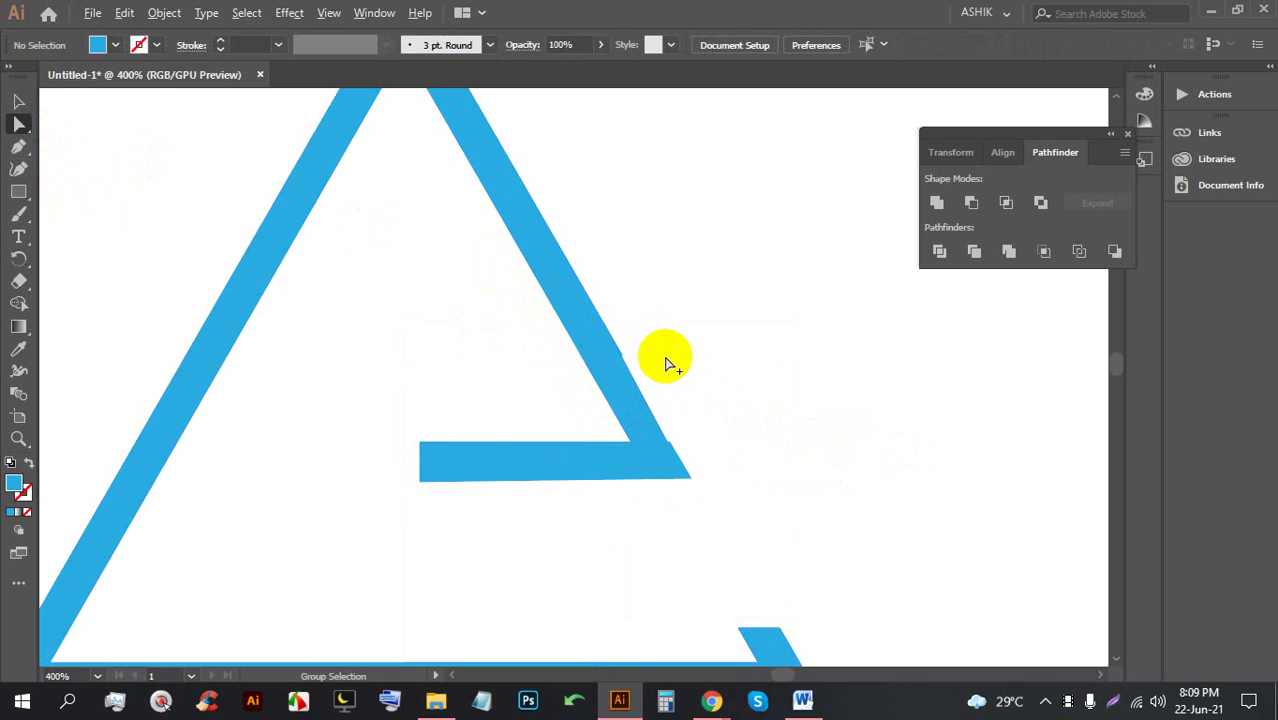
Shift the extended arm's lower outer anchor slightly outward to align its edge with the bar's slanted end
scroll(665, 360, "down", 3)
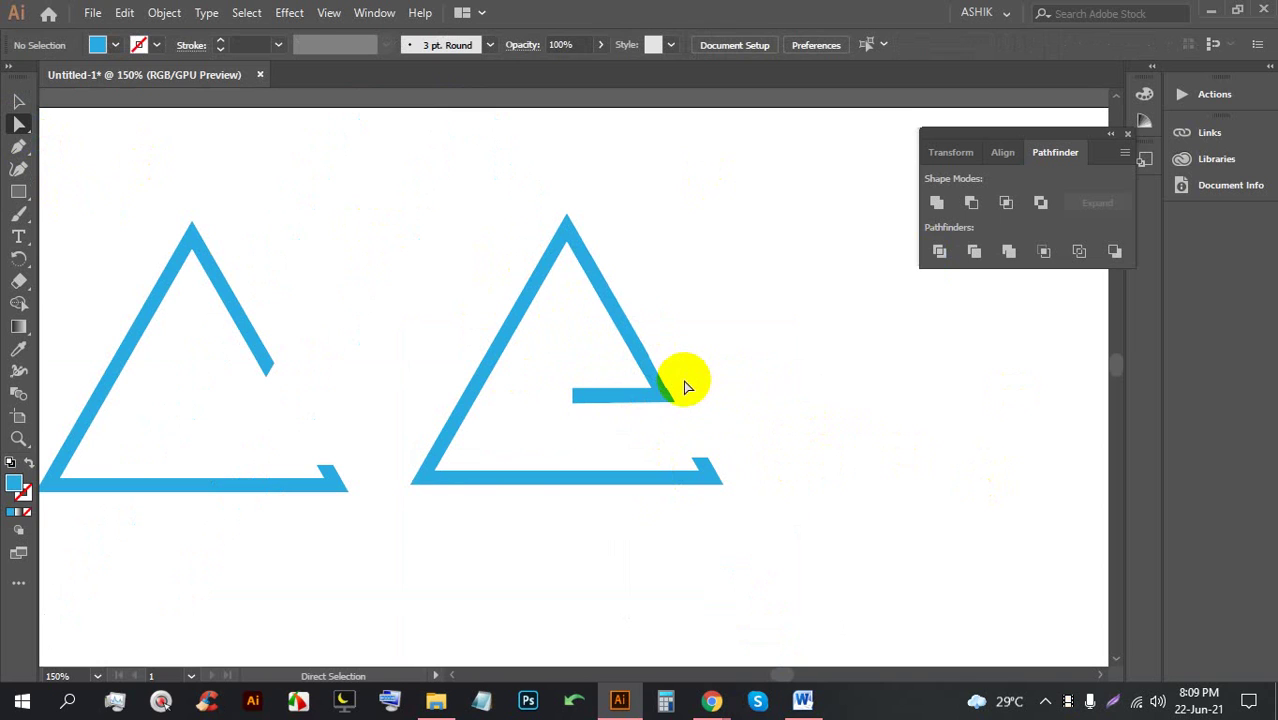
scroll(667, 388, "up", 5)
left_click(608, 465)
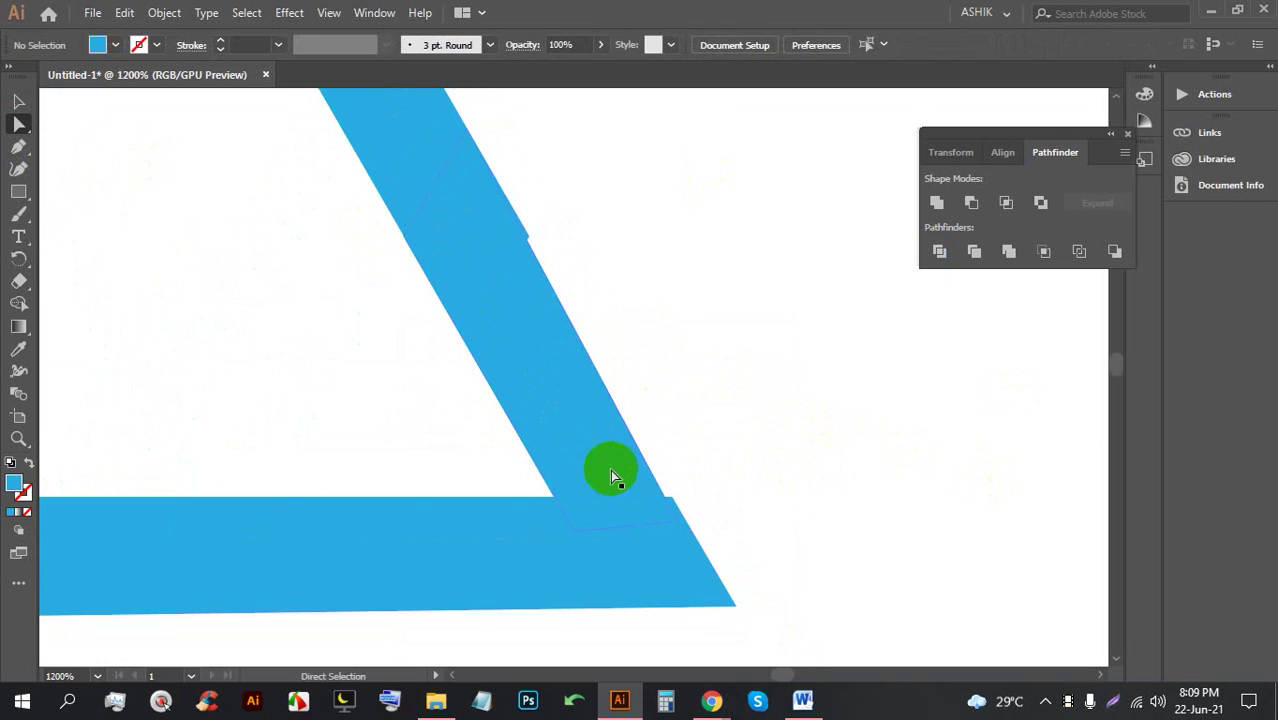
left_click_drag(678, 530, 686, 521)
scroll(707, 328, "down", 6)
left_click(713, 285)
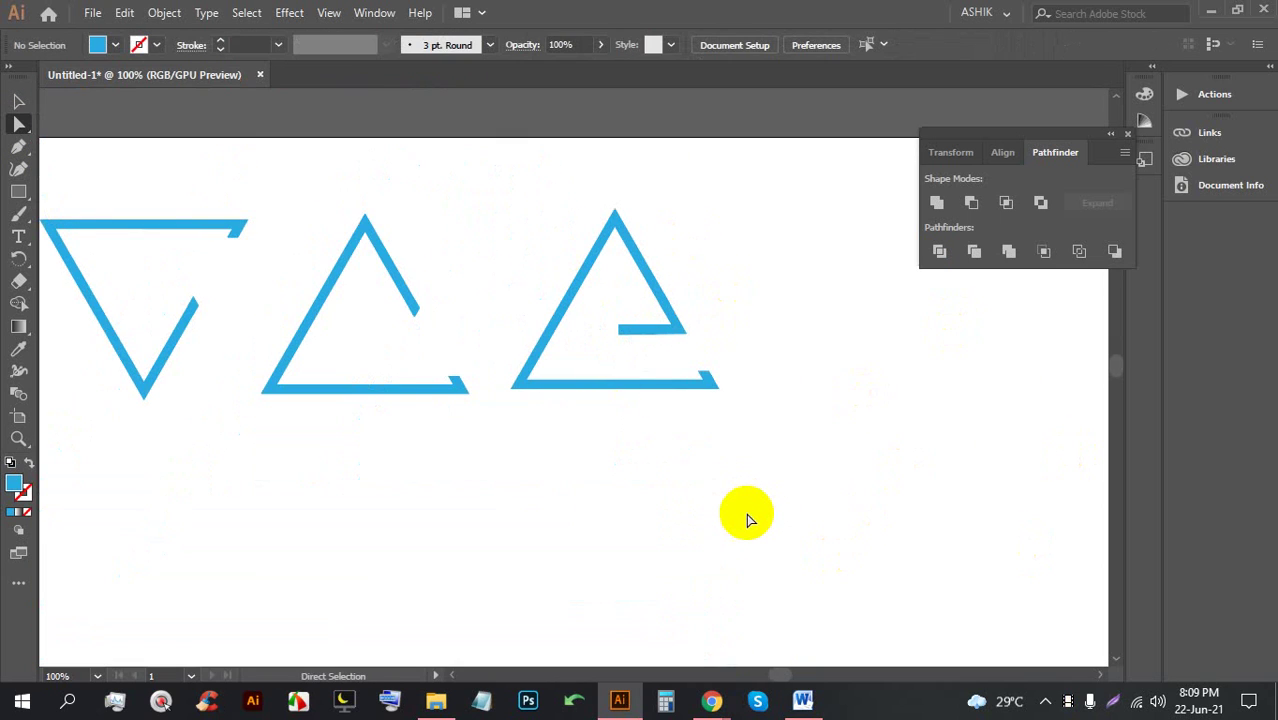
scroll(750, 519, "down", 3)
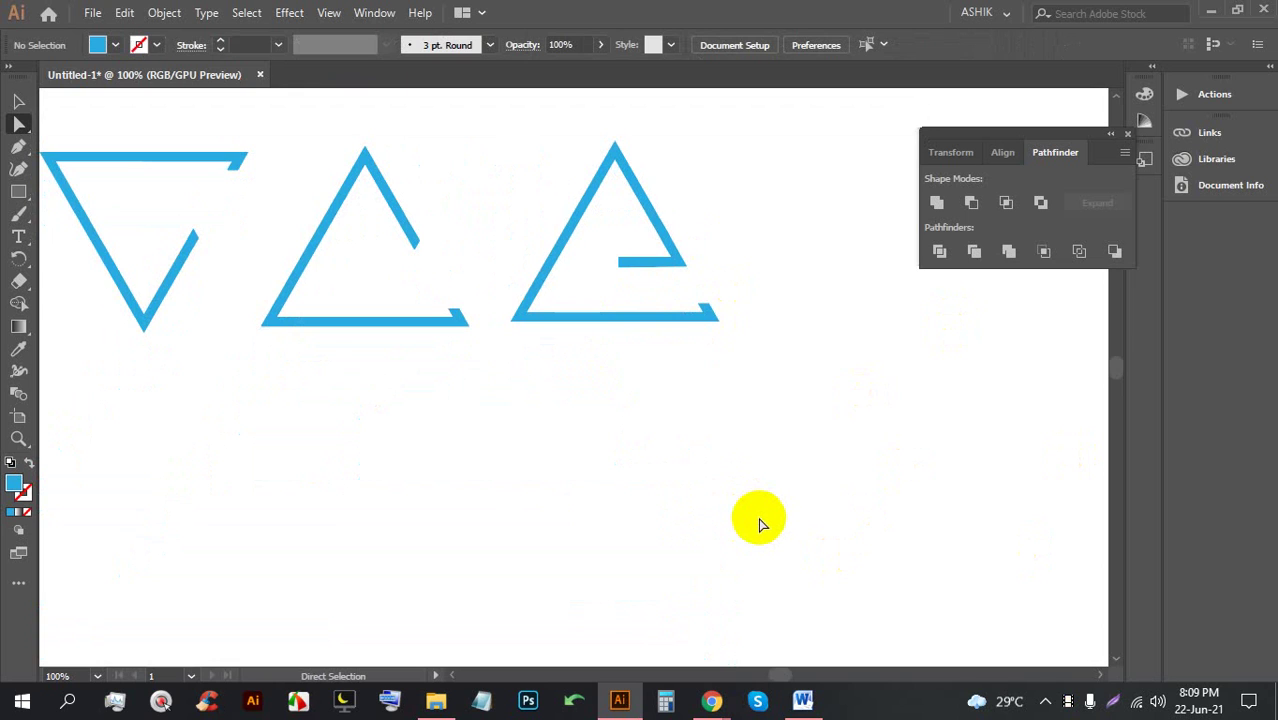
Draw a large solid blue triangle in the empty area below the row of triangle marks
scroll(622, 186, "down", 3)
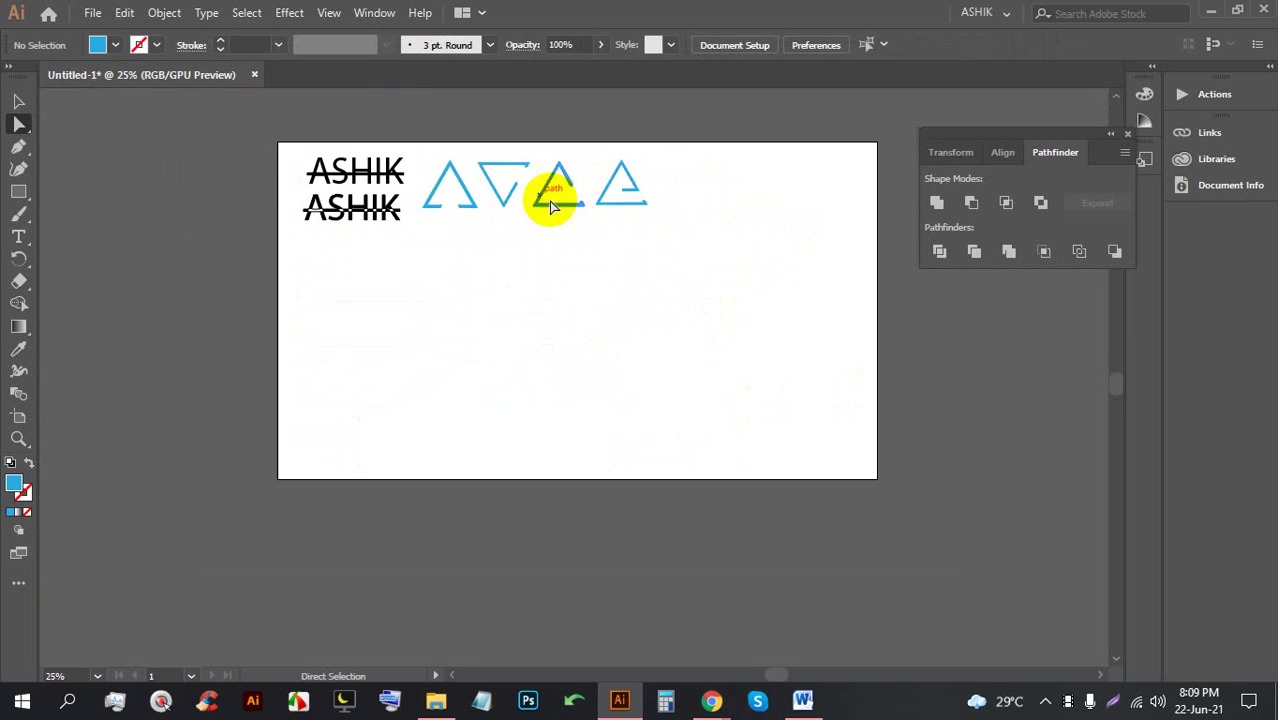
scroll(548, 205, "up", 1)
left_click(22, 203)
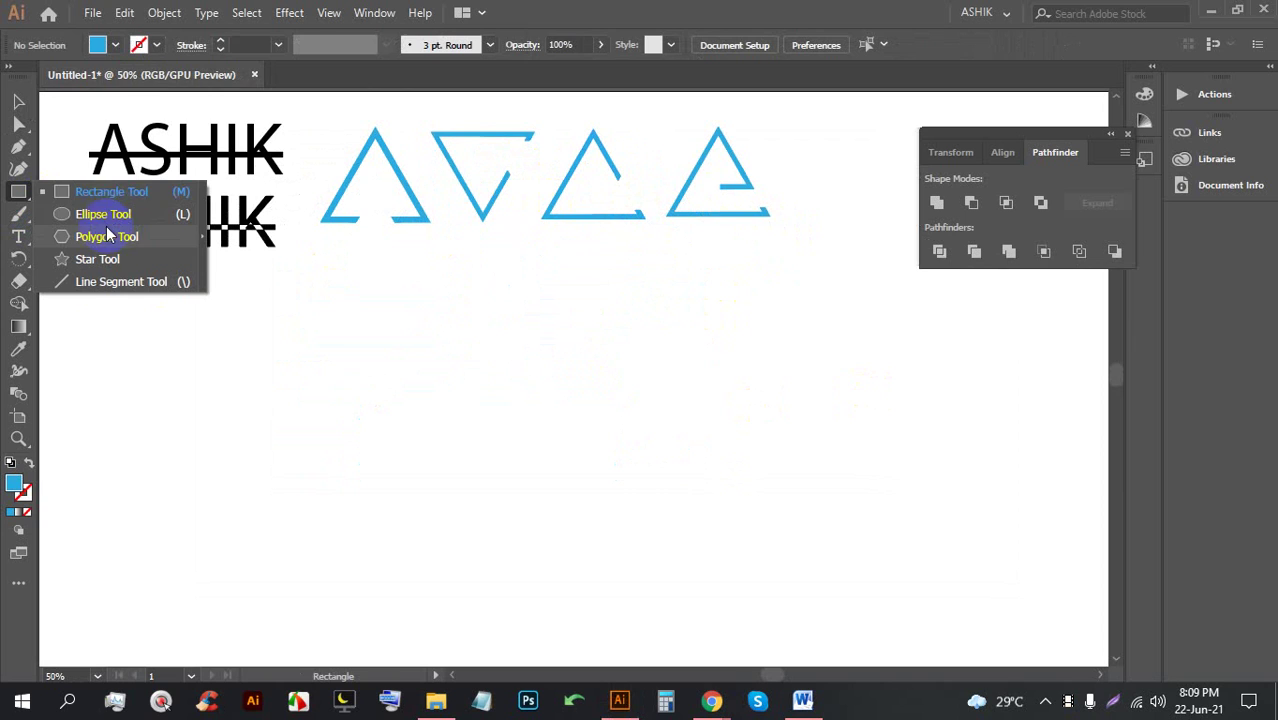
left_click_drag(18, 191, 80, 232)
mouse_move(391, 385)
left_mouse_down()
mouse_move(445, 493)
mouse_move(442, 479)
left_mouse_up()
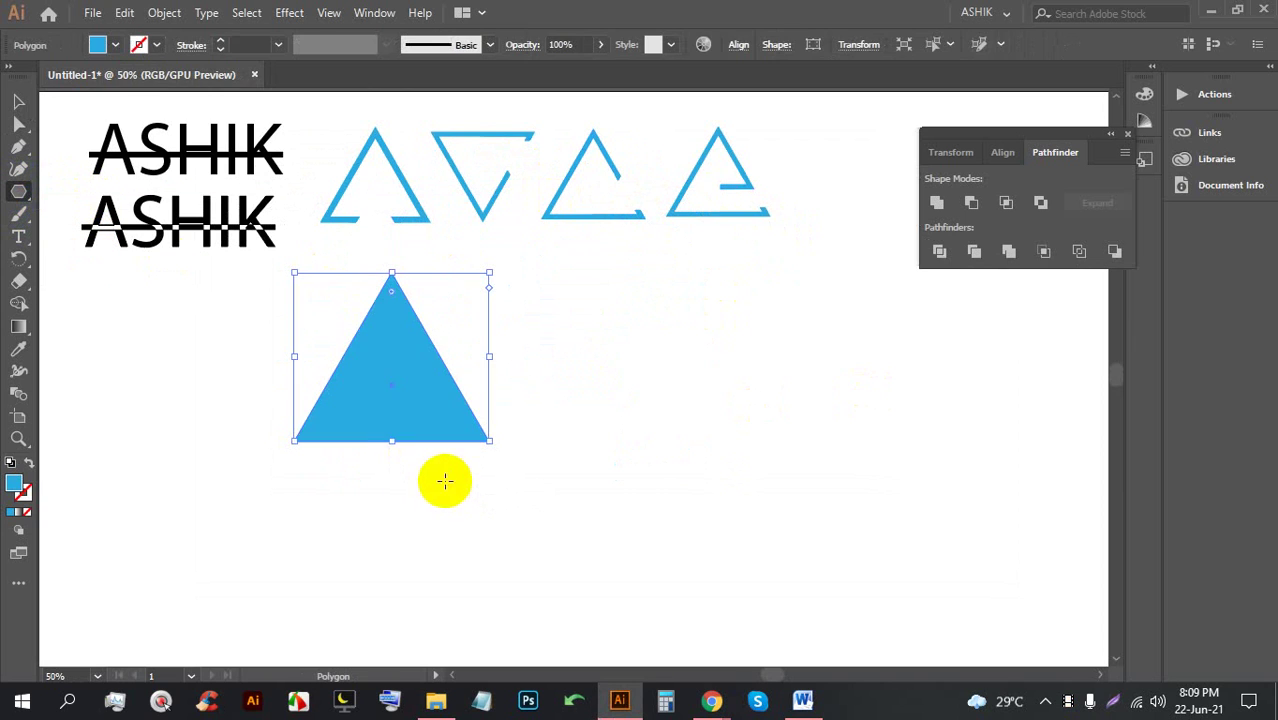
Make two overlapping copies of the blue triangle in a row and distribute all three evenly horizontally
left_click(18, 101)
left_click_drag(357, 375, 541, 478)
scroll(418, 485, "up", 1)
left_click_drag(820, 544, 399, 351)
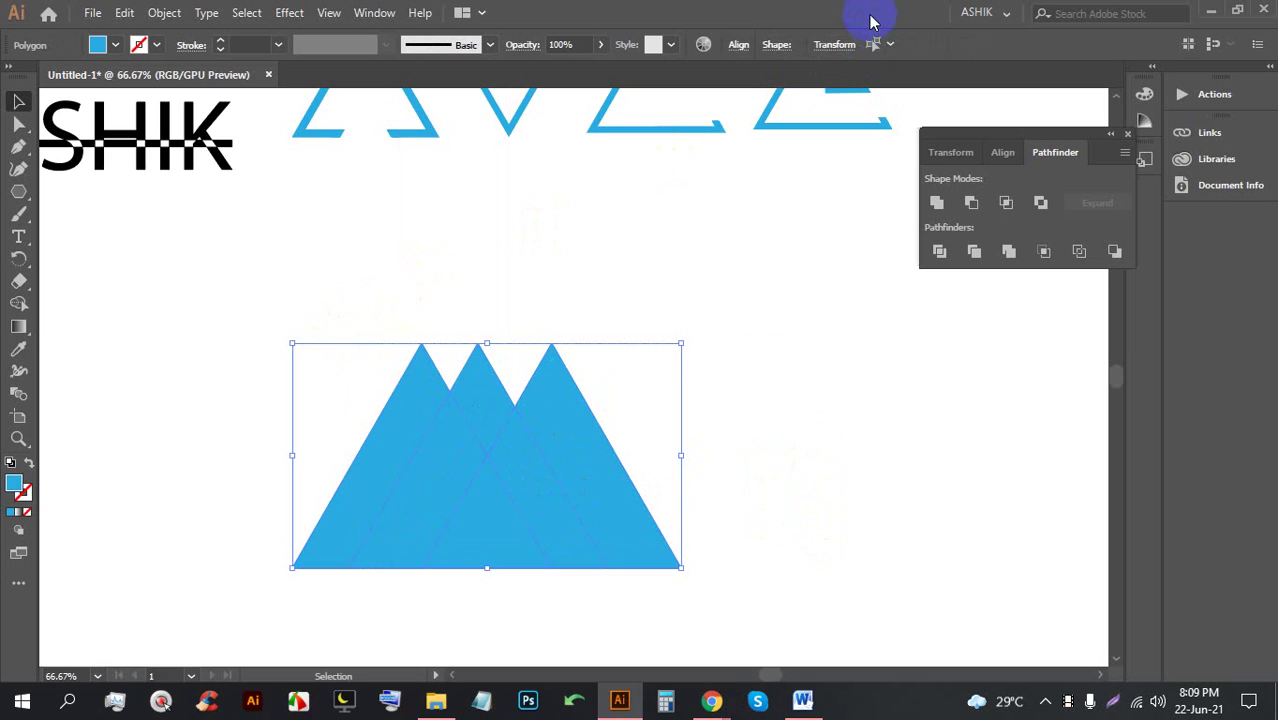
left_click(739, 45)
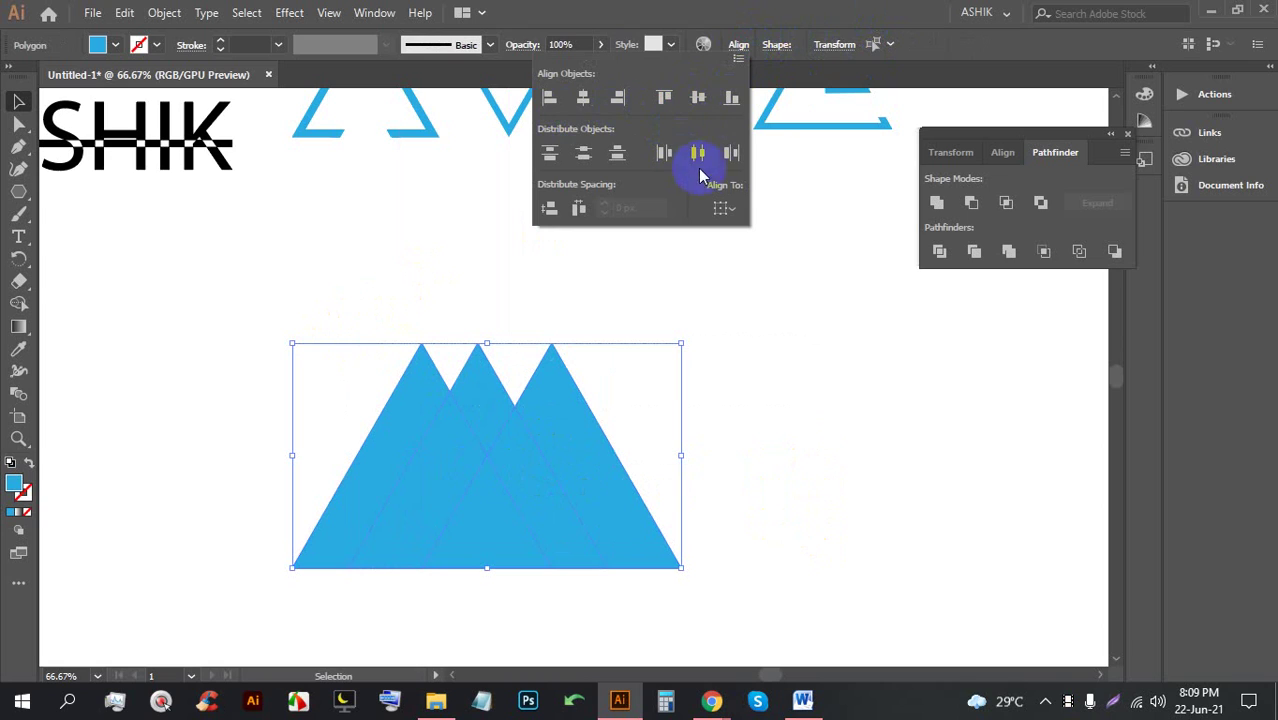
left_click(793, 394)
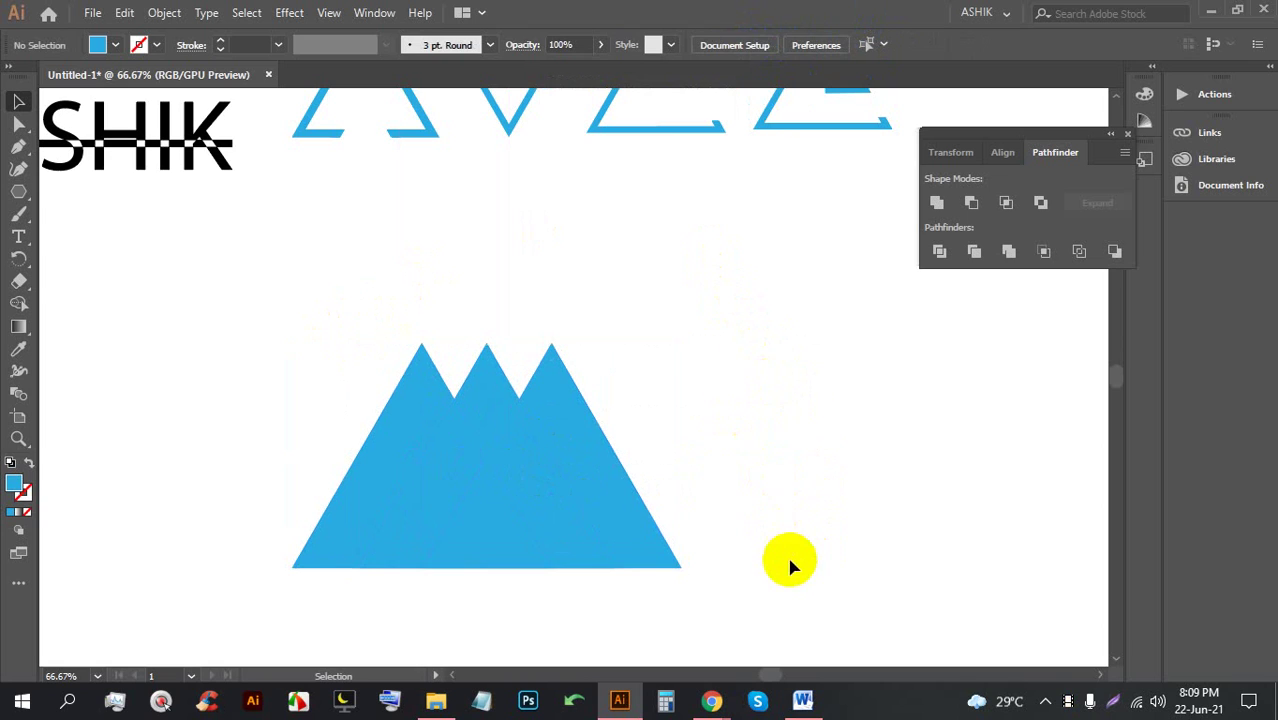
Remove the regions outside the first triangle with Shape Builder, keeping it divided into slanted strips
left_click_drag(789, 560, 326, 294)
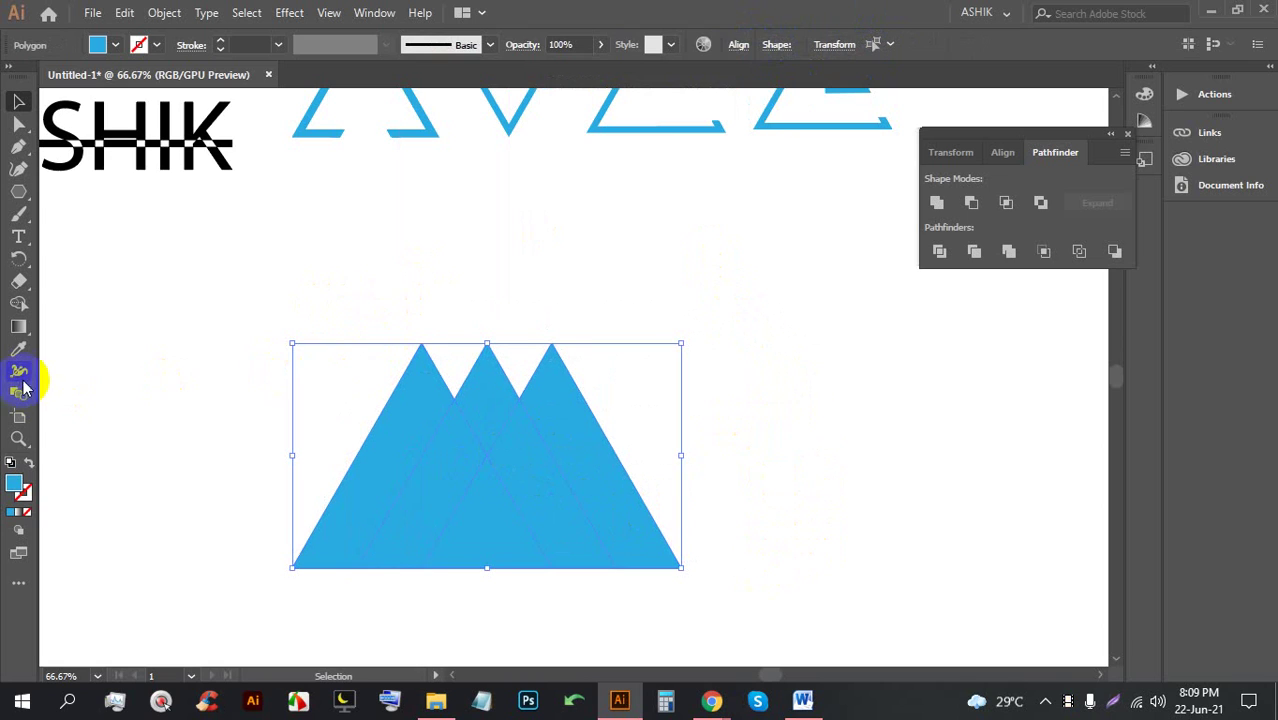
left_click(18, 304)
mouse_move(466, 328)
left_mouse_down()
mouse_move(550, 480)
mouse_move(601, 470)
left_mouse_up()
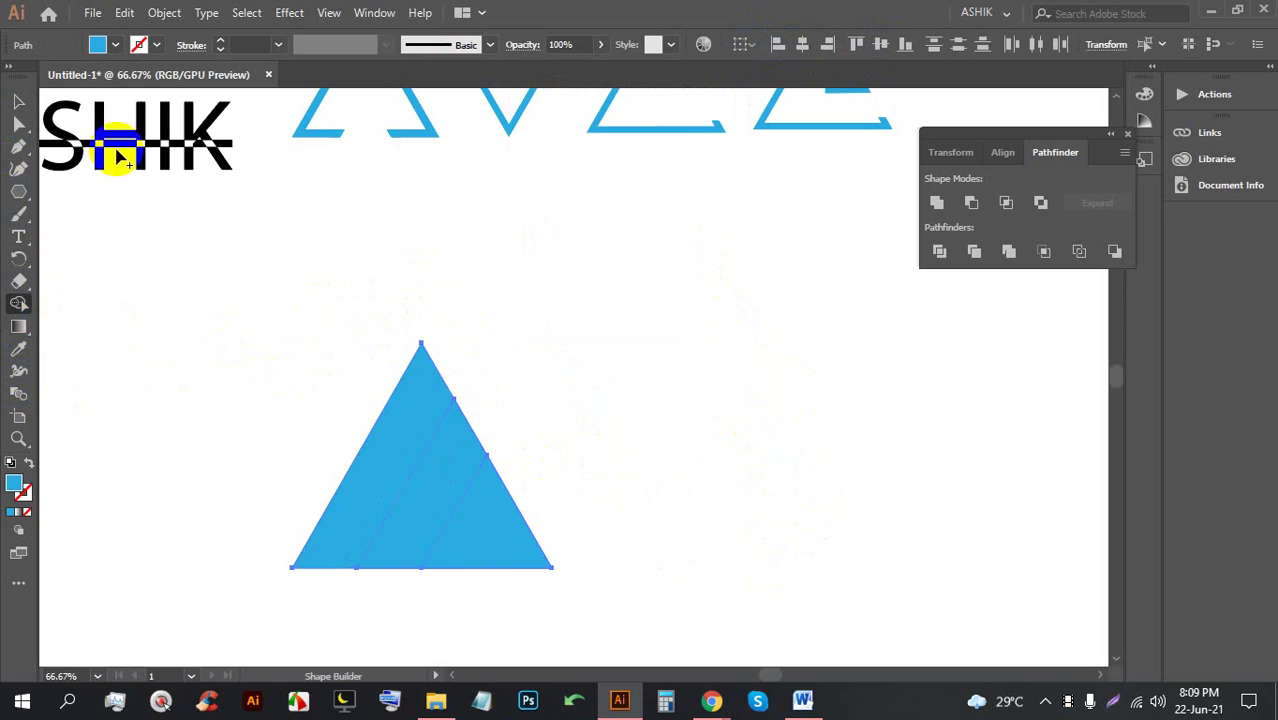
left_click(456, 496)
Switch to the Google Meet call in Chrome, admit the waiting participant, and return to Illustrator
mouse_move(708, 698)
left_click(676, 614)
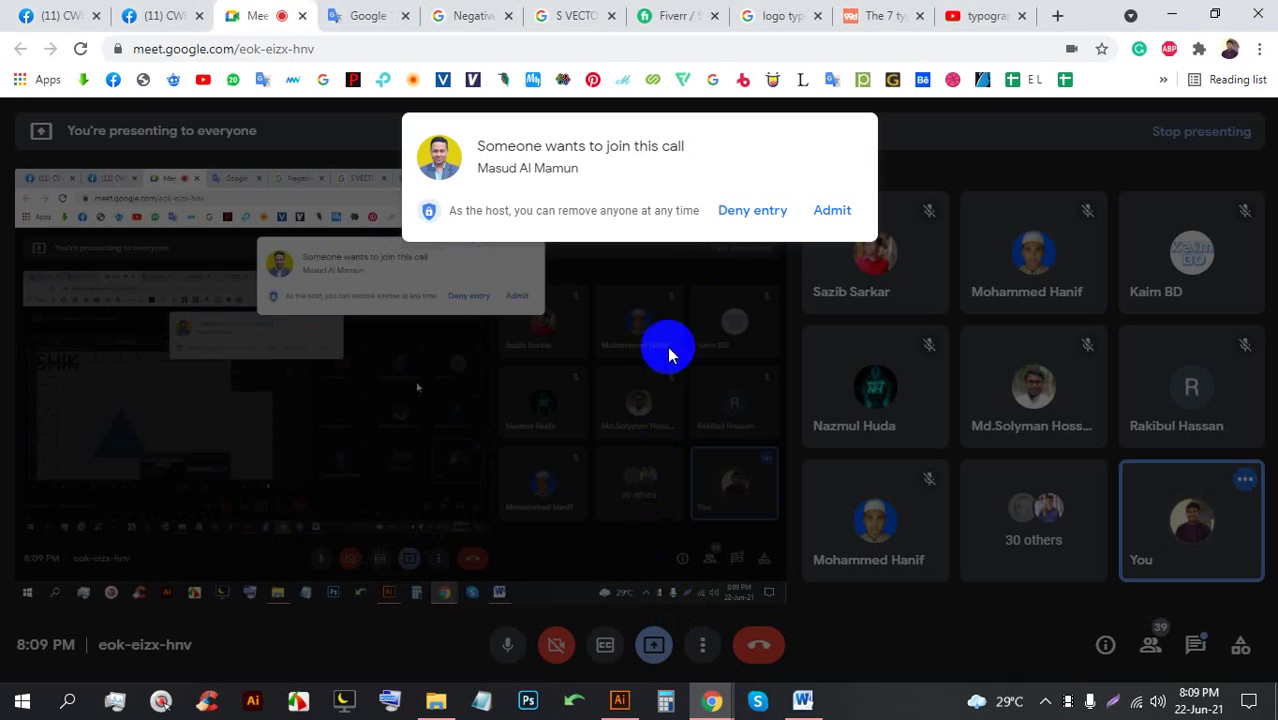
left_click(836, 212)
left_click(619, 700)
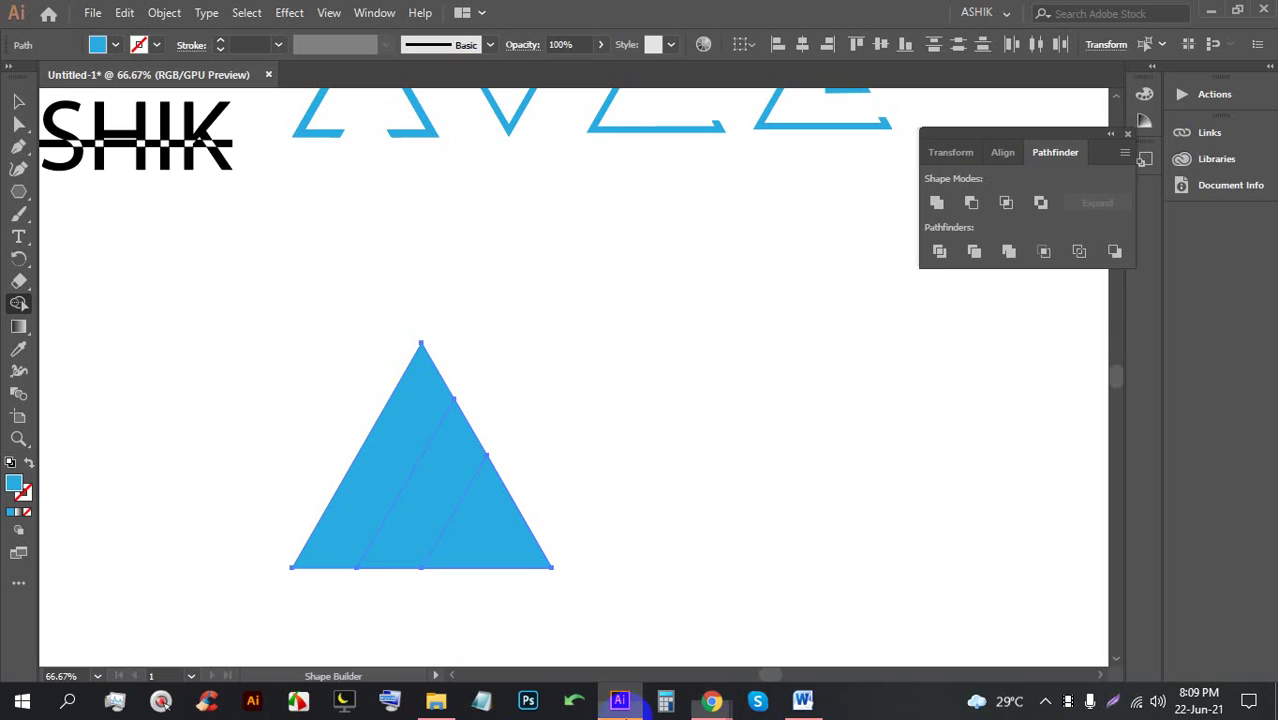
Apply Offset Path with a -17 px offset to the pieces of the divided blue triangle
left_click(18, 101)
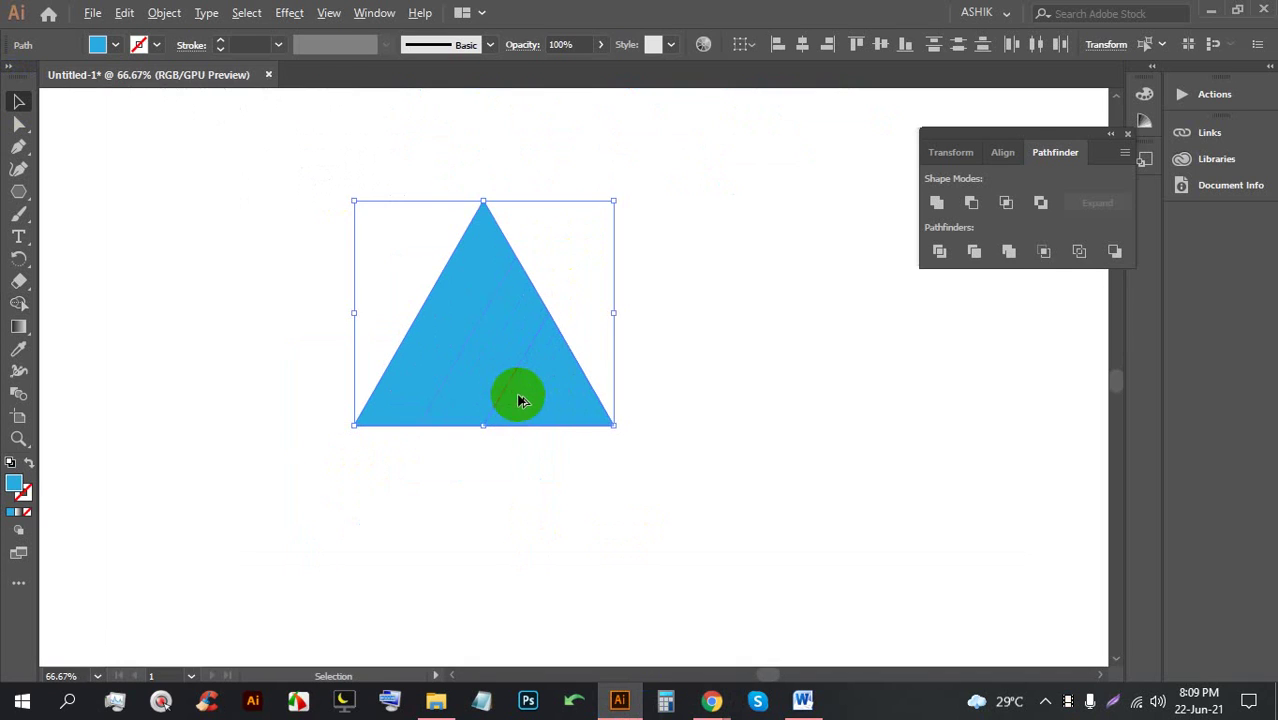
left_click(699, 491)
left_click(520, 360)
left_click(157, 14)
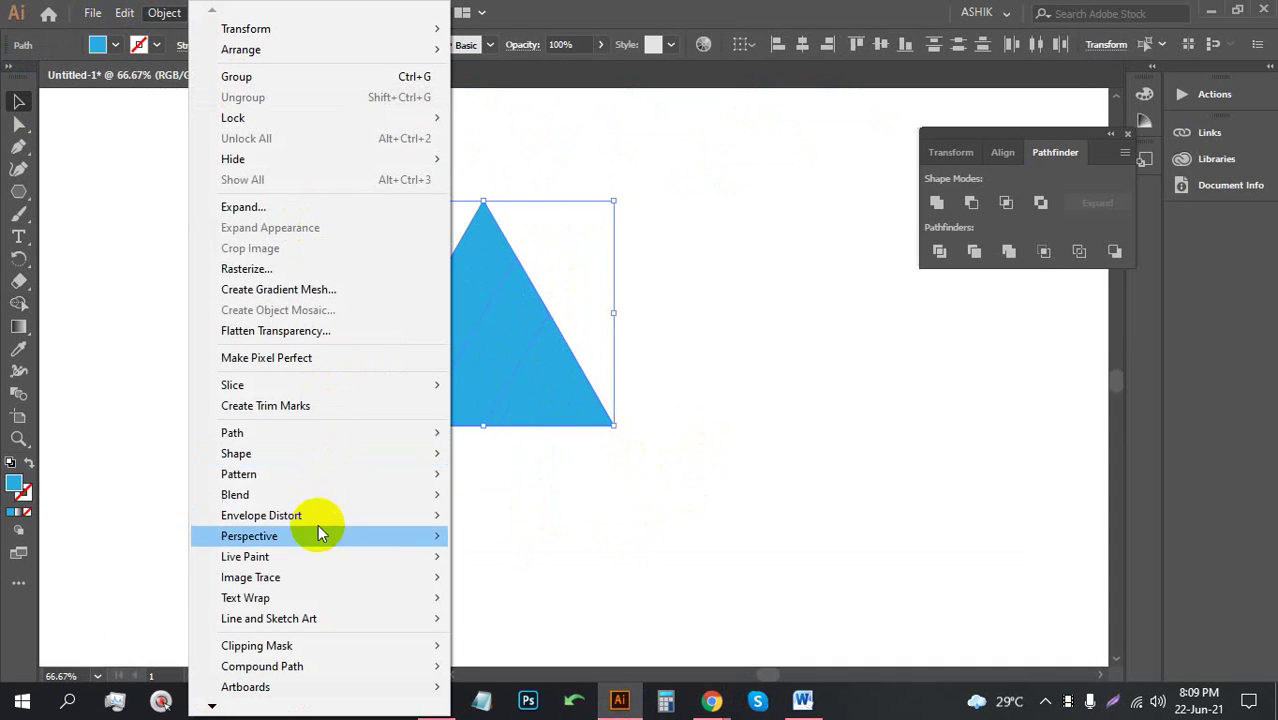
mouse_move(305, 433)
left_click(499, 501)
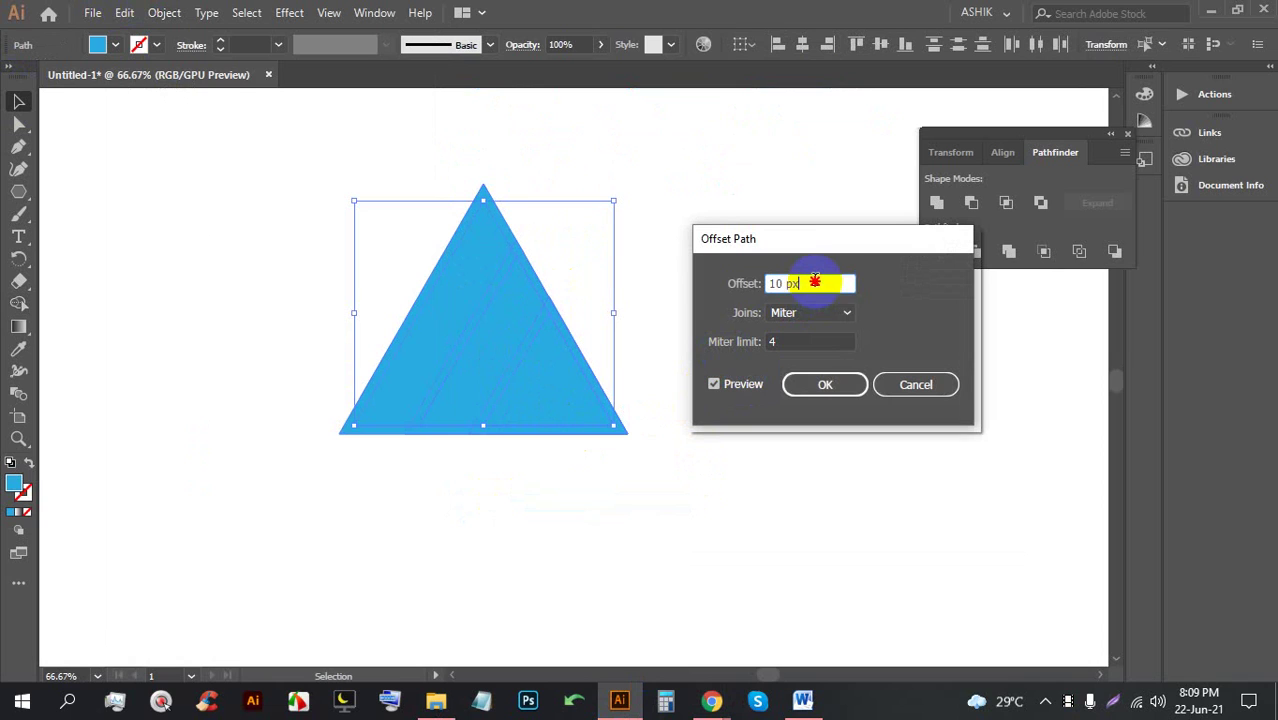
key("Down")
key("Down")
key("Down")
key("Down")
key("Down")
key("Down")
key("Down")
key("Down")
key("Down")
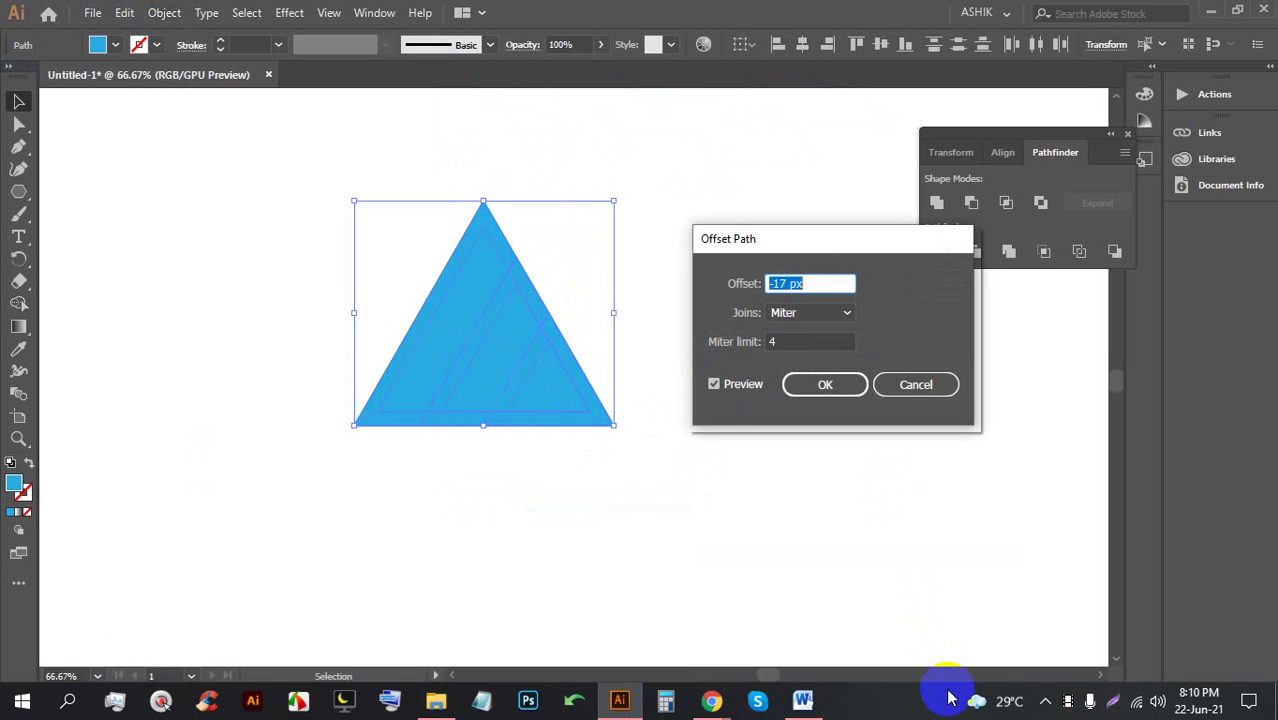
left_click(840, 390)
Fill the three inset shapes inside the blue triangle with red
left_click(116, 45)
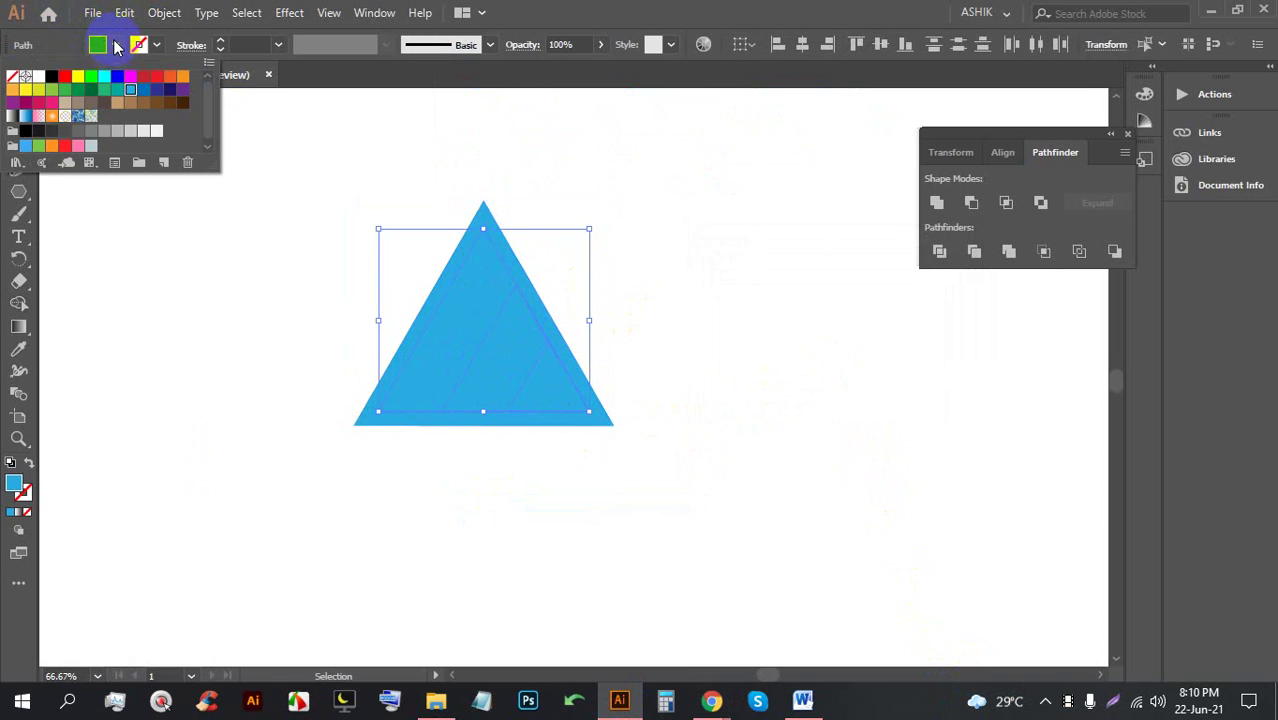
left_click(66, 77)
left_click(800, 400)
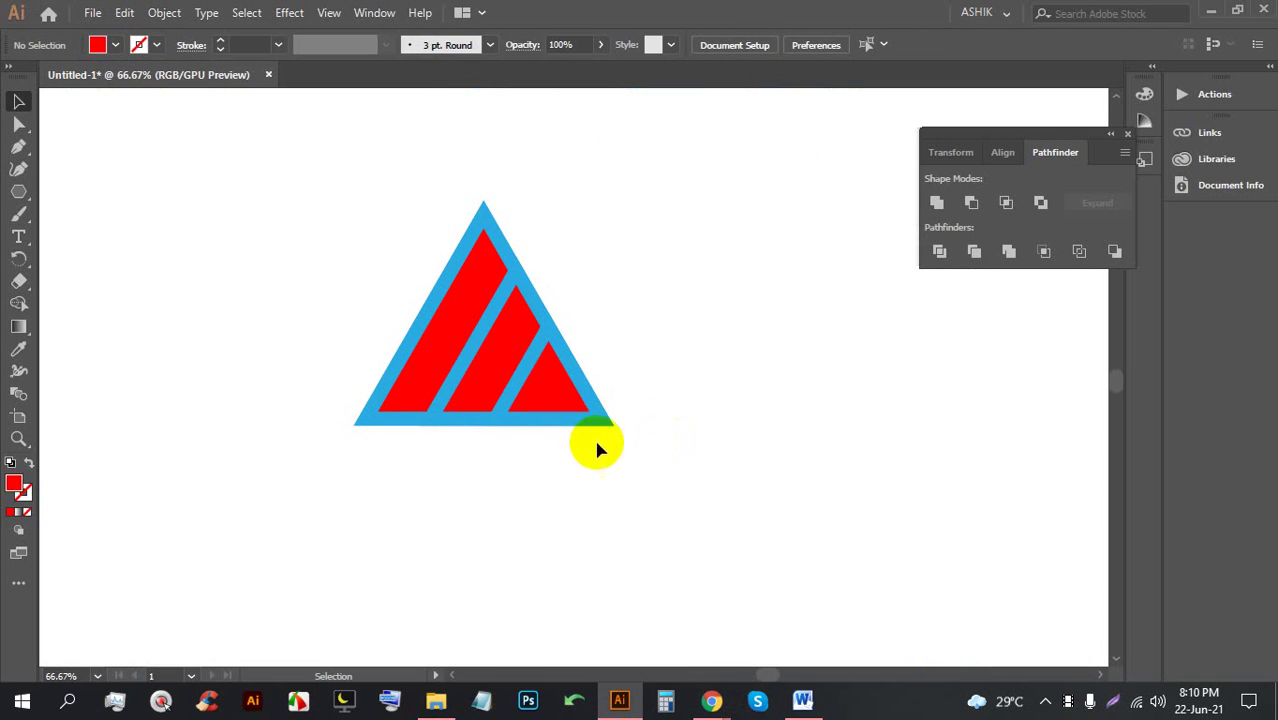
Try to delete the blue border pieces around the red inset shapes
left_click(607, 425)
key("Delete")
left_click(612, 424)
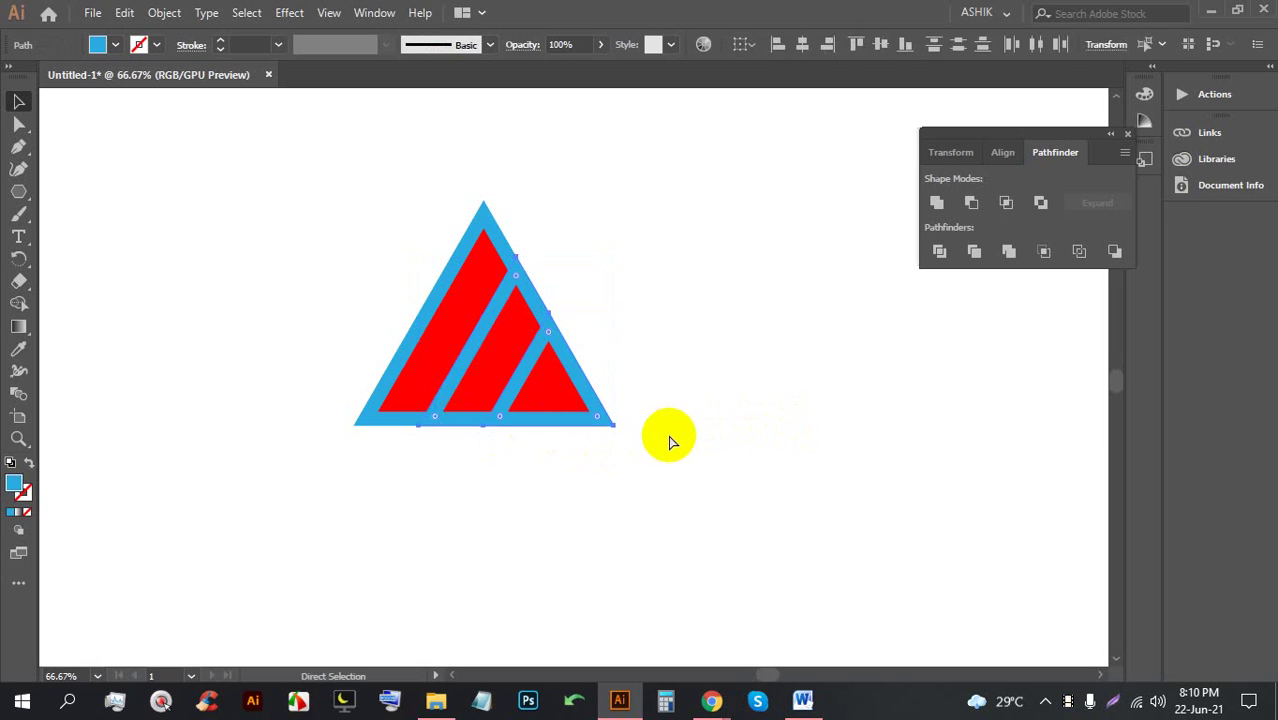
left_click(668, 440)
left_click(556, 392)
left_click(668, 305)
Select the three red inset shapes and fill them with black
scroll(471, 294, "up", 1)
mouse_move(565, 367)
left_mouse_down()
mouse_move(633, 429)
mouse_move(734, 423)
left_mouse_up()
left_click(621, 466)
left_click(499, 434, "shift")
left_click(420, 415, "shift")
left_click(112, 44)
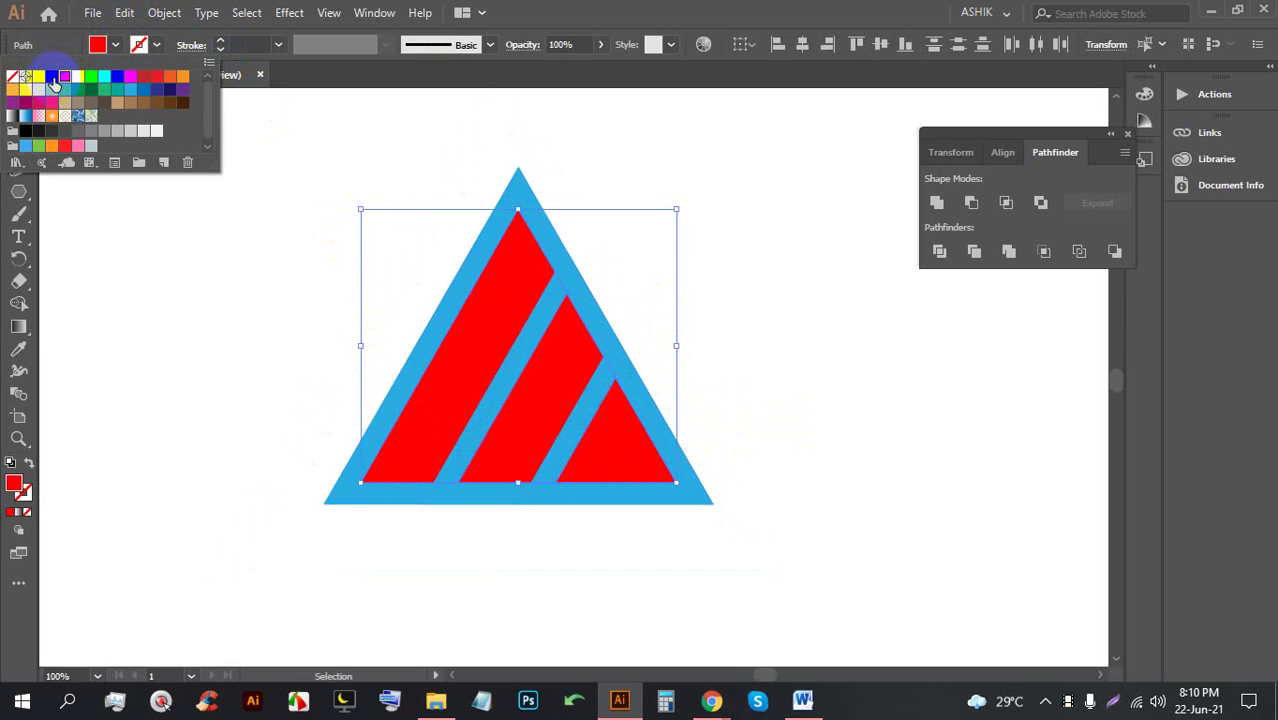
left_click(52, 78)
left_click(810, 394)
Switch to the Google Meet call in Chrome, admit the next waiting participant, and return to Illustrator
mouse_move(711, 700)
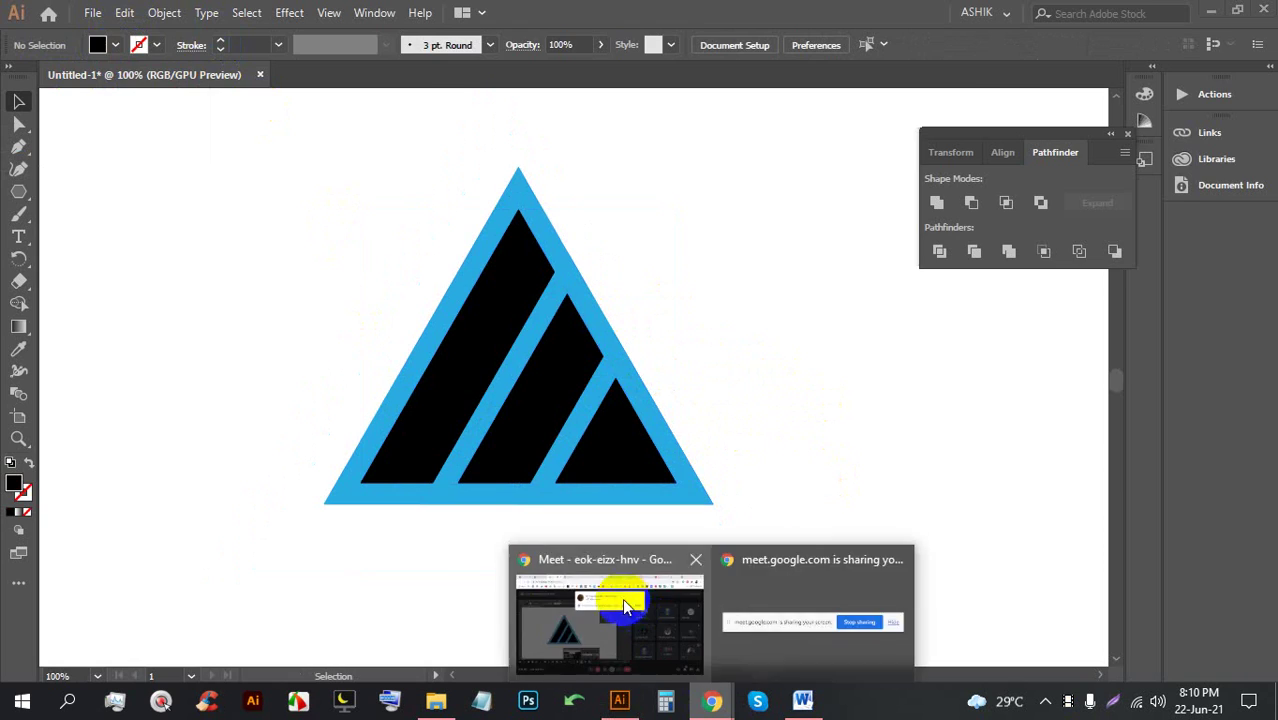
left_click(624, 607)
left_click(830, 211)
left_click(619, 700)
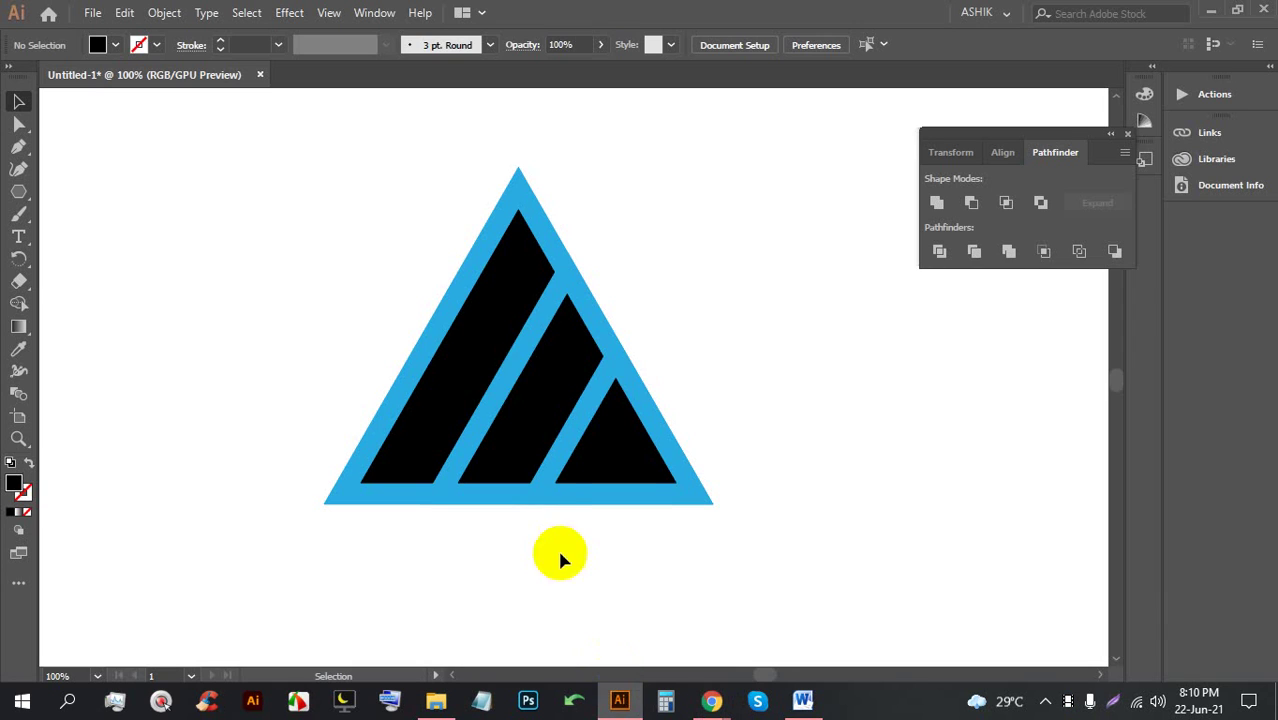
Select the three black inset shapes and change their fill to red
left_click(622, 451)
left_click(548, 408, "shift")
left_click(474, 380, "shift")
left_click(98, 50)
left_click(62, 74)
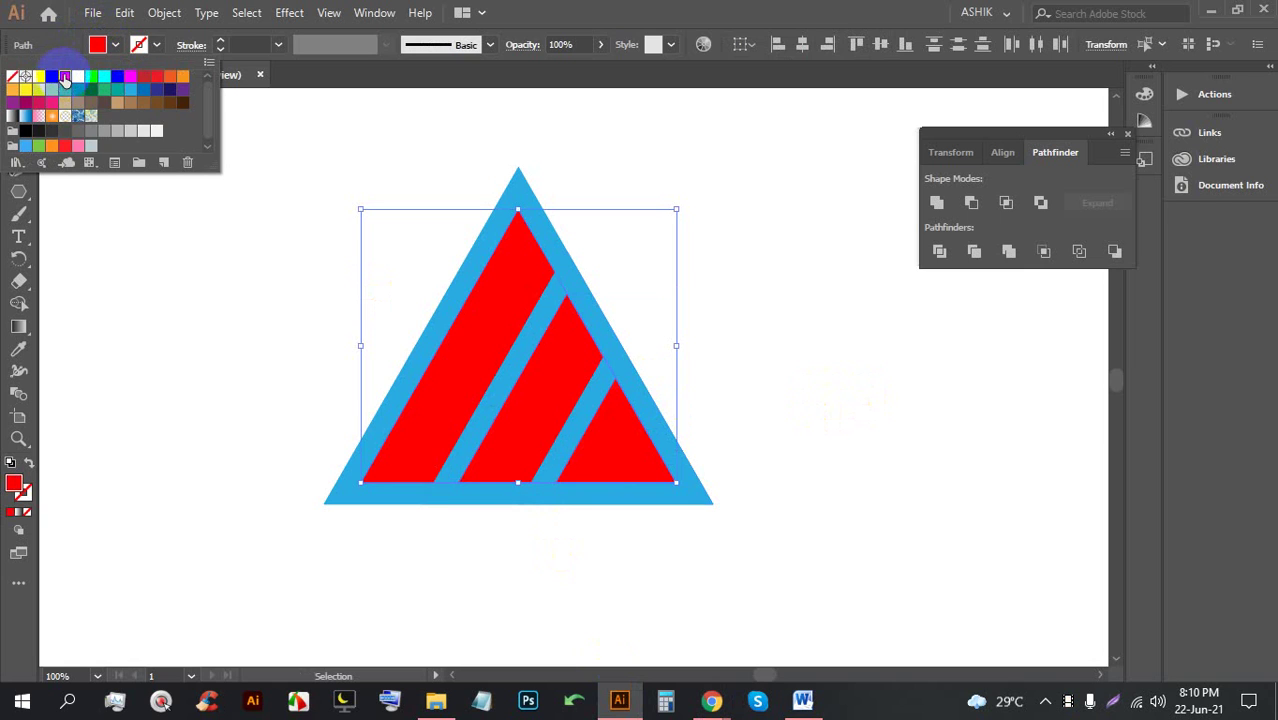
left_click(774, 538)
Remove the blue border and gap regions with Shape Builder, and fill the remaining middle strip with red
left_click_drag(774, 540, 292, 170)
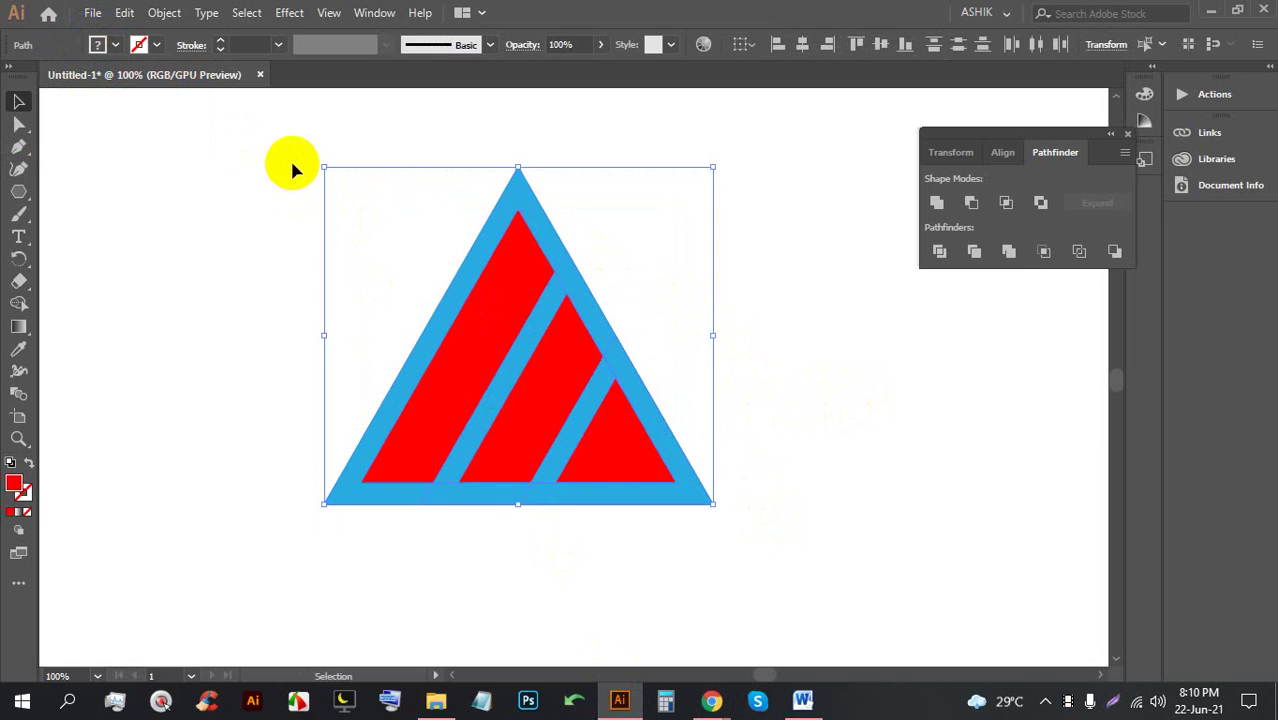
left_click(19, 303)
mouse_move(385, 366)
left_mouse_down()
mouse_move(402, 445)
mouse_move(348, 505)
left_mouse_up()
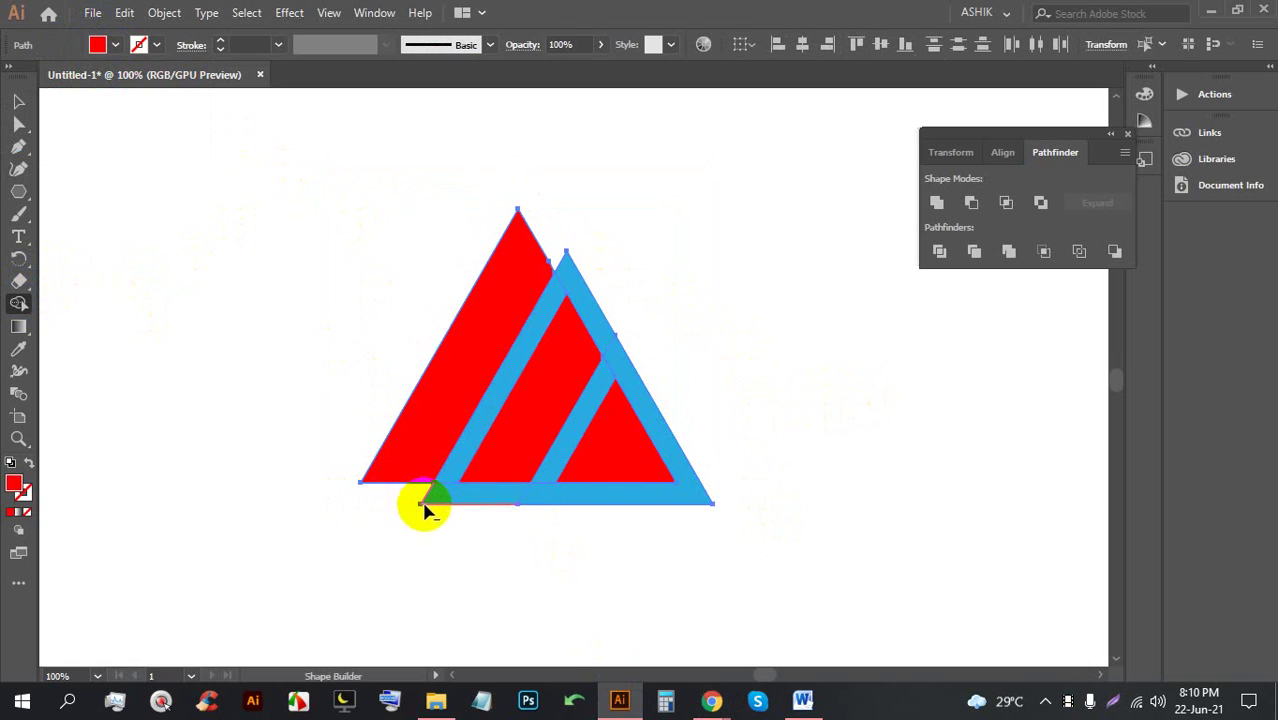
mouse_move(450, 510)
left_mouse_down()
mouse_move(558, 508)
mouse_move(484, 492)
mouse_move(465, 448)
left_mouse_up()
mouse_move(557, 358)
left_mouse_down()
mouse_move(583, 293)
mouse_move(608, 375)
left_mouse_up()
left_click_drag(500, 462, 514, 500)
mouse_move(442, 422)
left_mouse_down()
mouse_move(449, 370)
mouse_move(468, 425)
left_mouse_up()
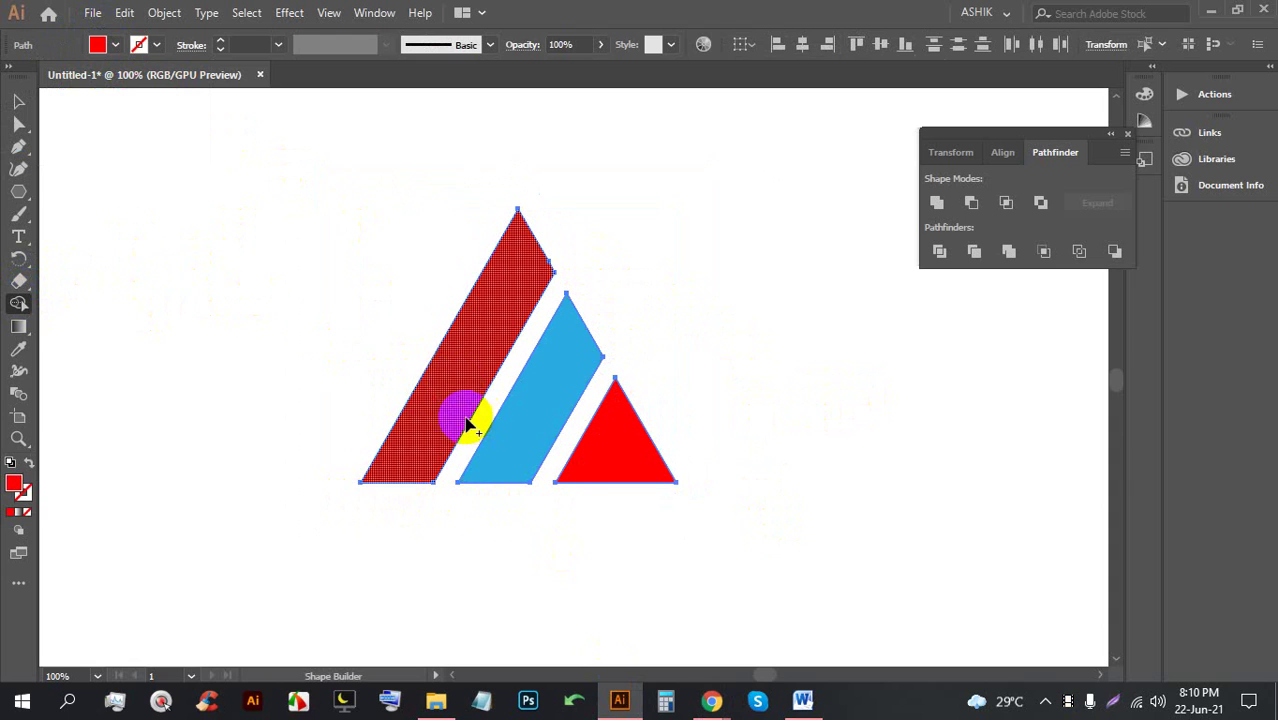
left_click(530, 420)
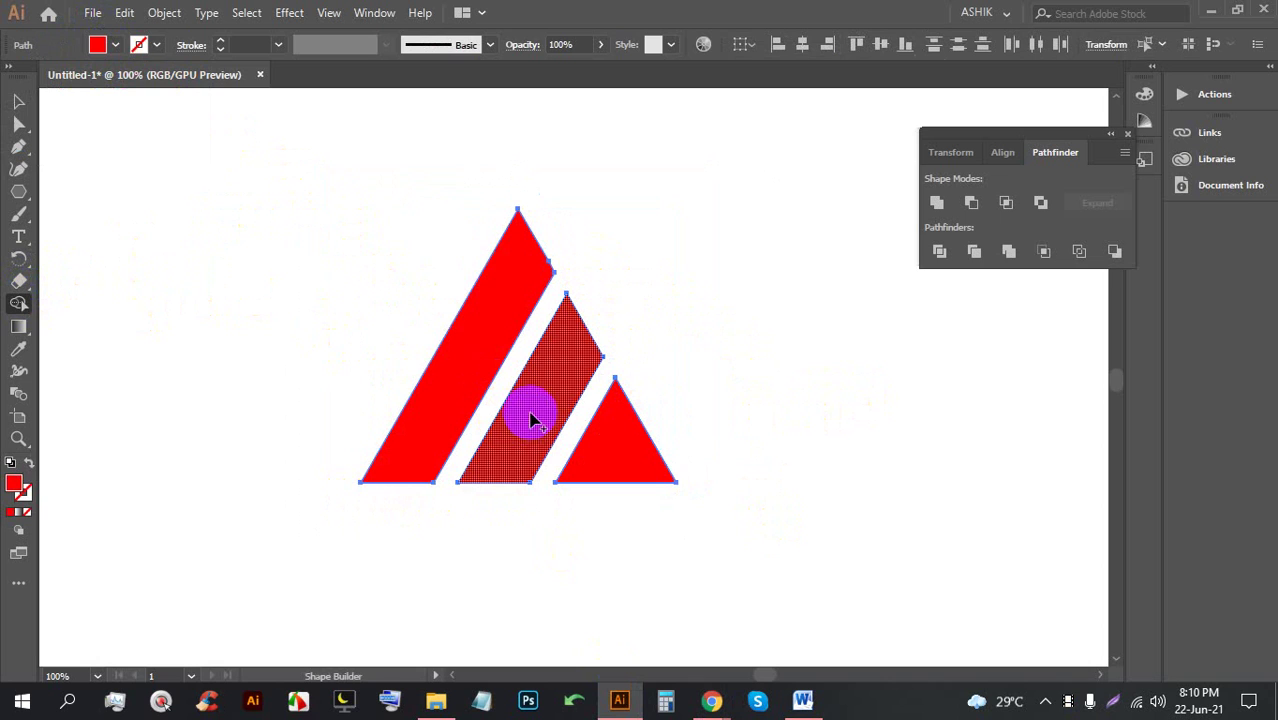
left_click(18, 101)
left_click(309, 243)
Move the red striped triangle mark up and left, below the two text samples
key("ctrl+minus")
key("ctrl+minus")
key("ctrl+minus")
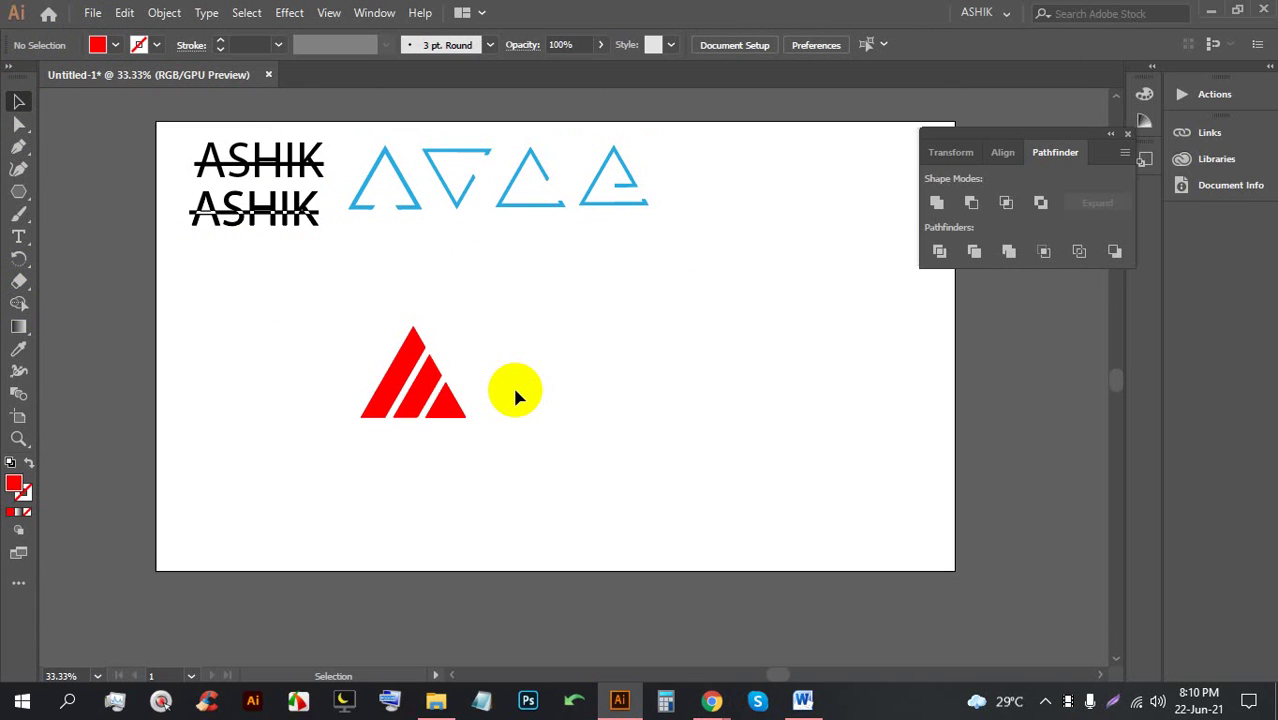
scroll(360, 345, "up", 2)
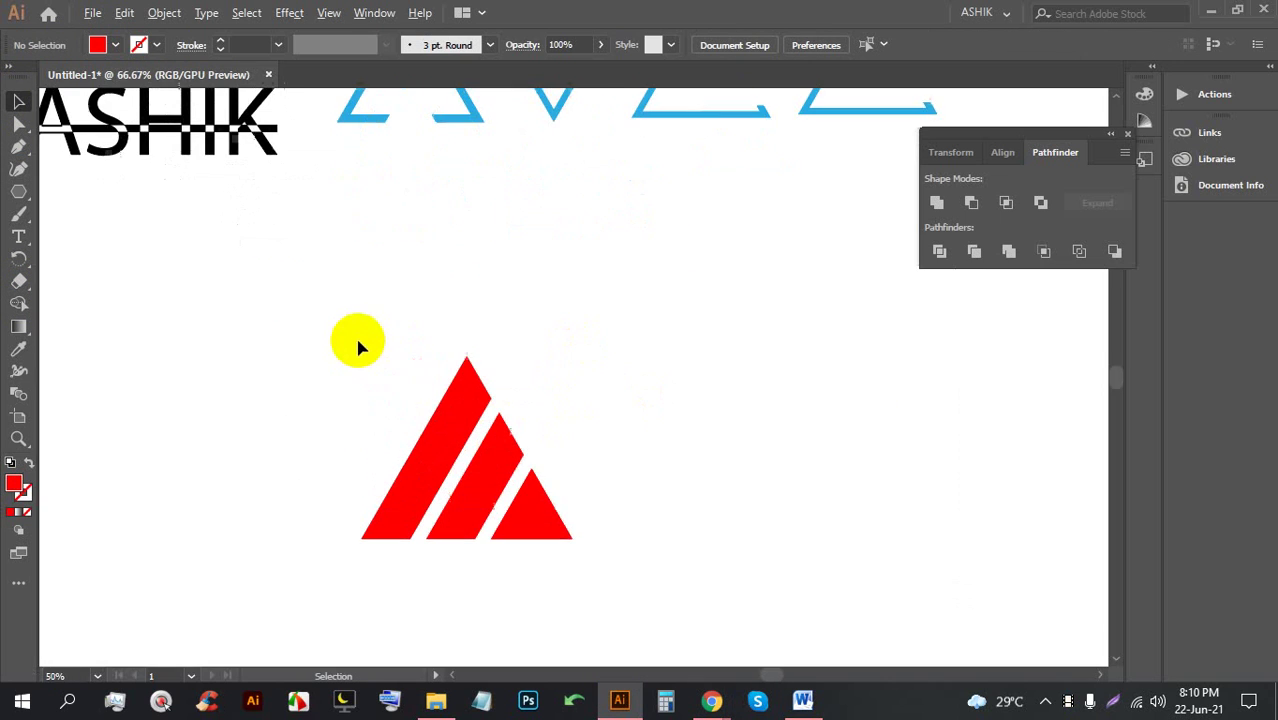
left_click(437, 433)
scroll(470, 420, "down", 1)
left_click_drag(471, 427, 201, 310)
left_click(514, 376)
Draw a new large triangle to the right of the red mark and fill it with black
scroll(711, 345, "up", 1)
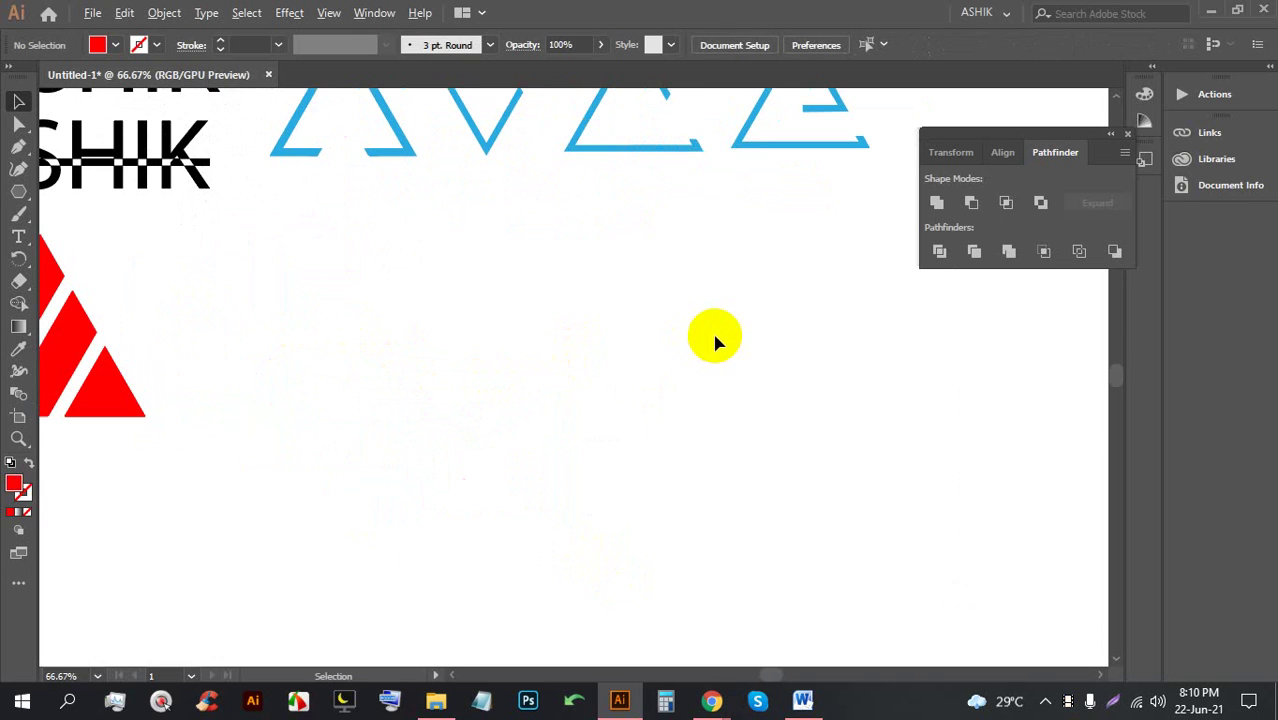
left_click_drag(16, 189, 60, 234)
left_click_drag(348, 337, 417, 481)
left_click(18, 101)
left_click_drag(330, 300, 365, 330)
left_click(114, 46)
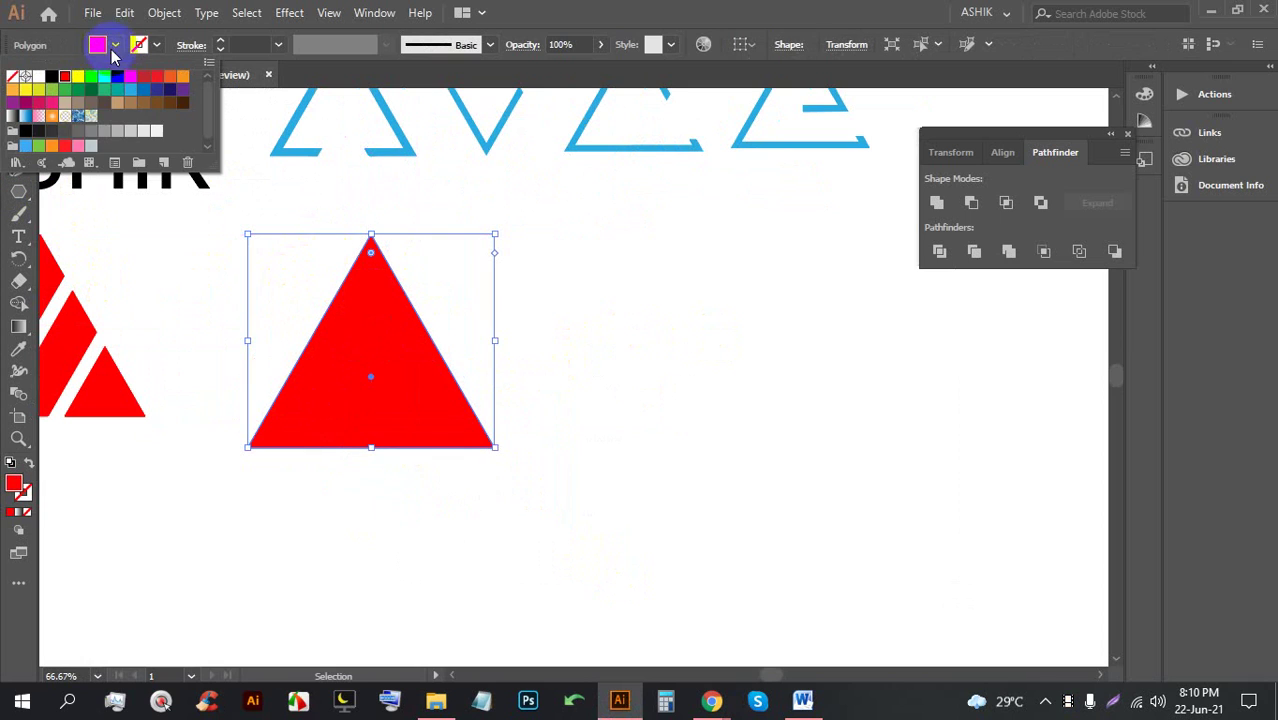
left_click(30, 133)
Copy the black triangle slightly to the right and repeat the copy until thirteen overlapping triangles form a row
left_click(355, 342)
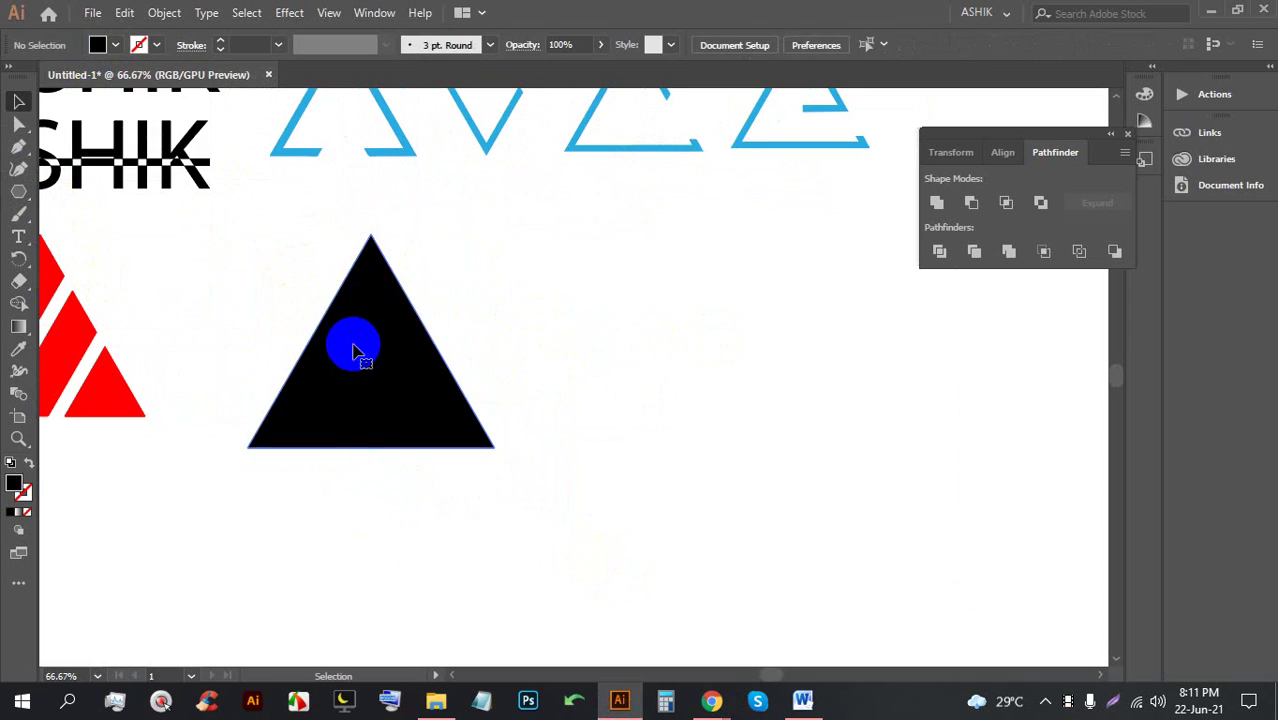
left_click_drag(336, 325, 359, 315)
key("ctrl+d")
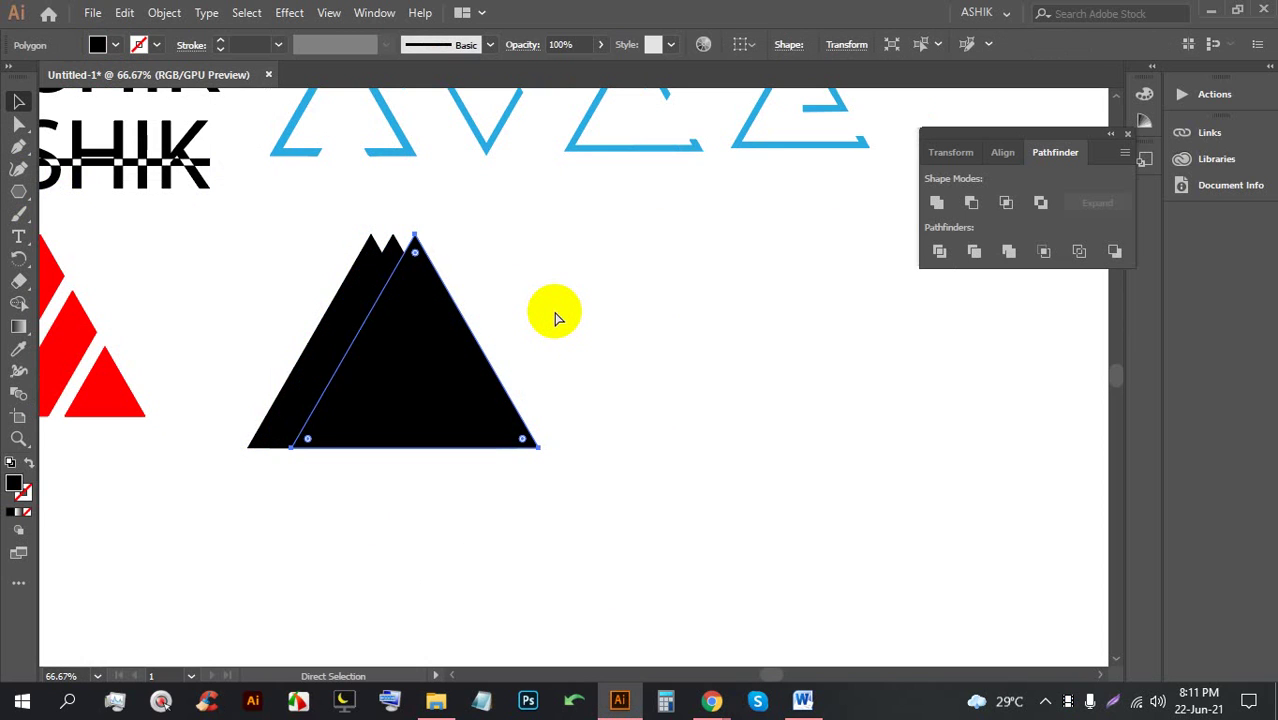
key("ctrl+d")
key("ctrl+d")
key("ctrl+d")
key("ctrl+d")
key("ctrl+d")
key("ctrl+d")
key("ctrl+d")
key("ctrl+d")
key("ctrl+d")
key("ctrl+d")
left_click(648, 528)
Select all the overlapping black triangles and erase every region outside the first triangle with Shape Builder
left_click_drag(662, 543, 296, 305)
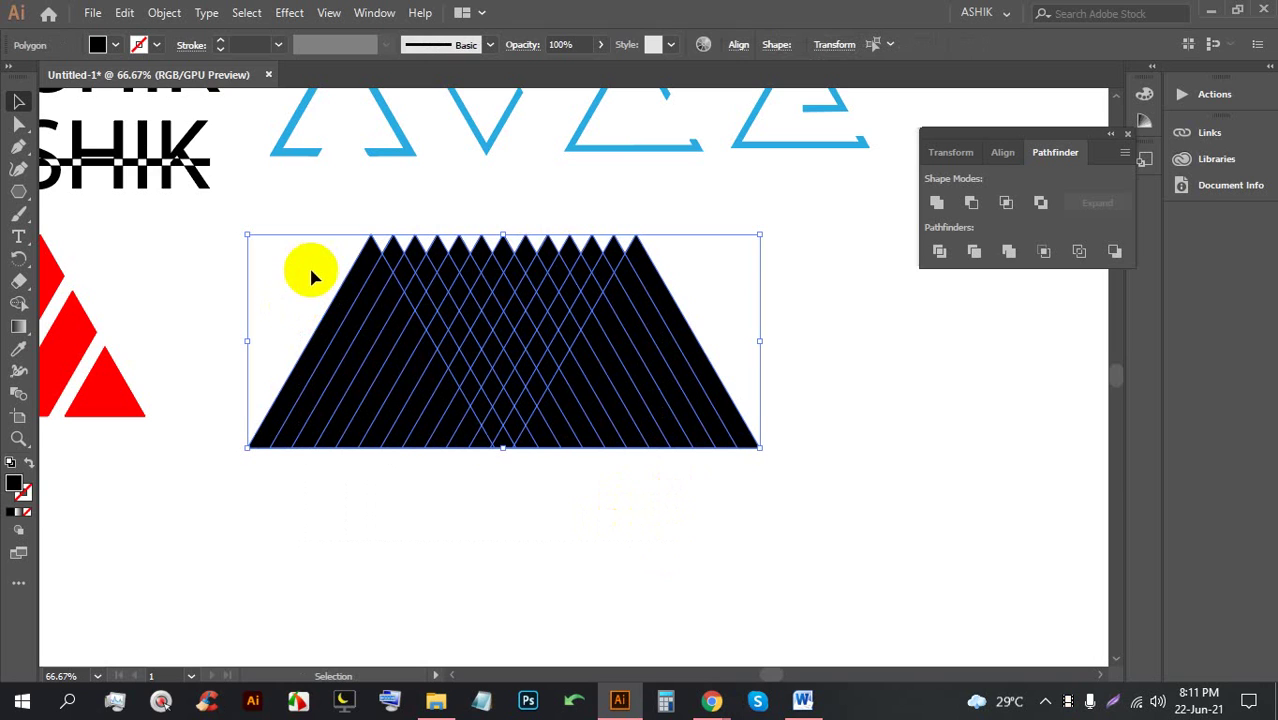
left_click_drag(736, 514, 268, 283)
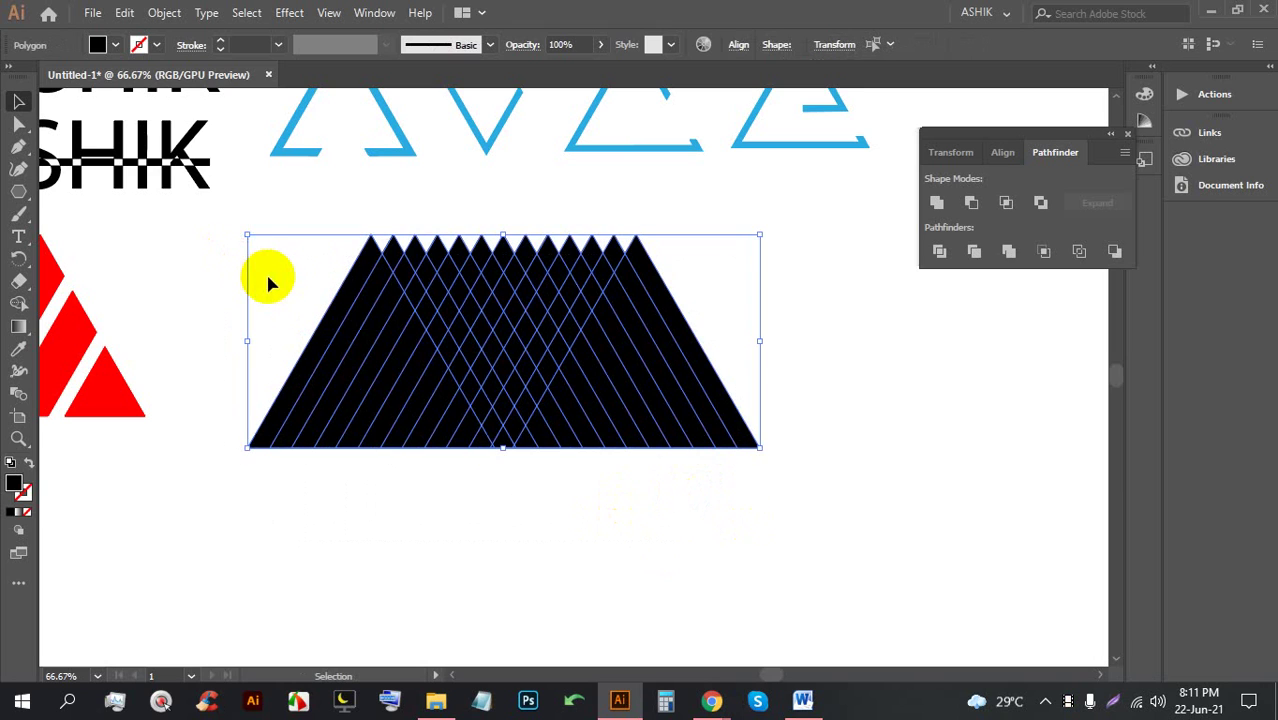
left_click(18, 303)
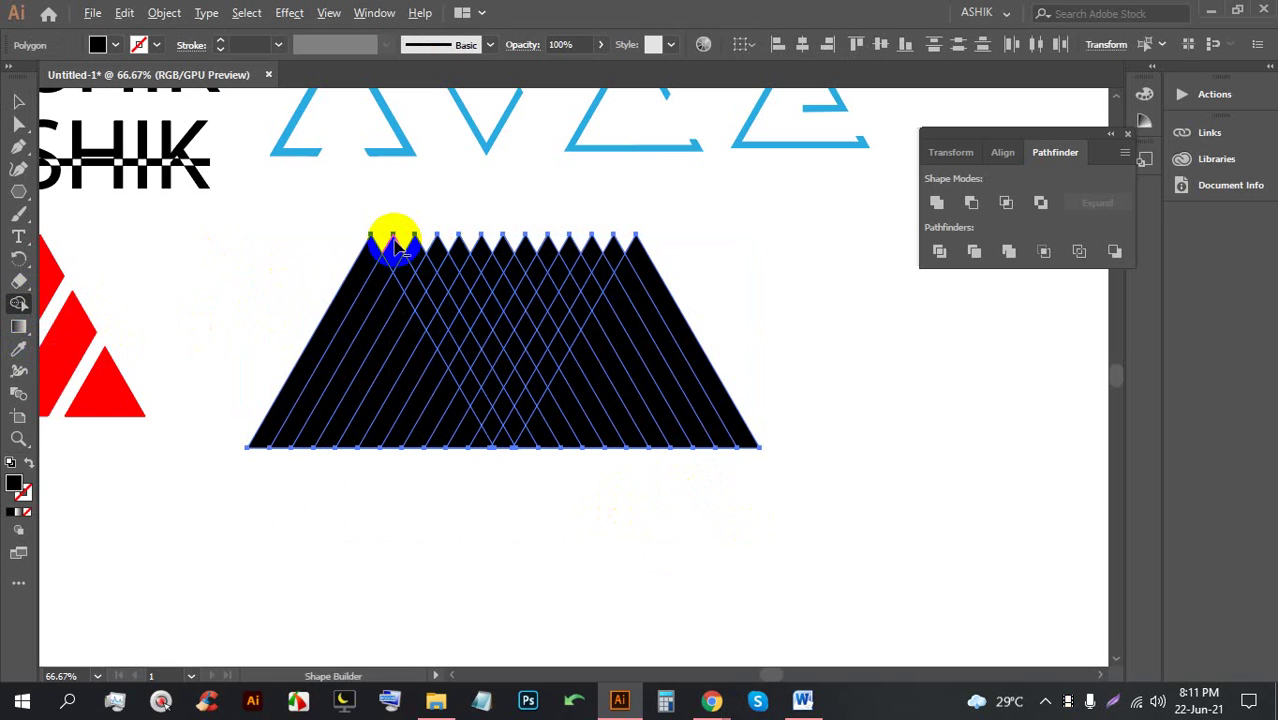
mouse_move(384, 237)
left_mouse_down()
mouse_move(494, 271)
mouse_move(661, 286)
mouse_move(634, 256)
mouse_move(512, 246)
mouse_move(473, 258)
mouse_move(601, 368)
mouse_move(725, 429)
mouse_move(543, 447)
left_mouse_up()
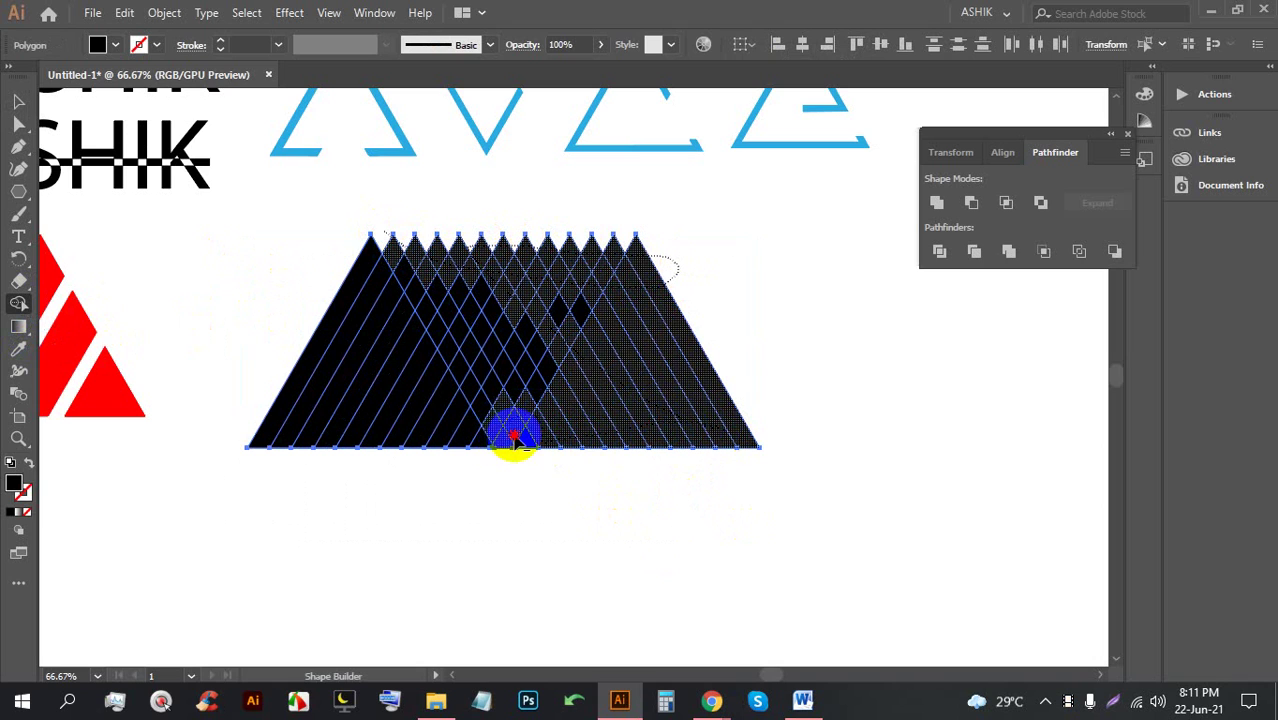
mouse_move(402, 280)
left_mouse_down()
mouse_move(442, 291)
mouse_move(533, 454)
mouse_move(448, 296)
mouse_move(410, 274)
mouse_move(481, 289)
mouse_move(412, 285)
mouse_move(465, 283)
mouse_move(557, 375)
left_mouse_up()
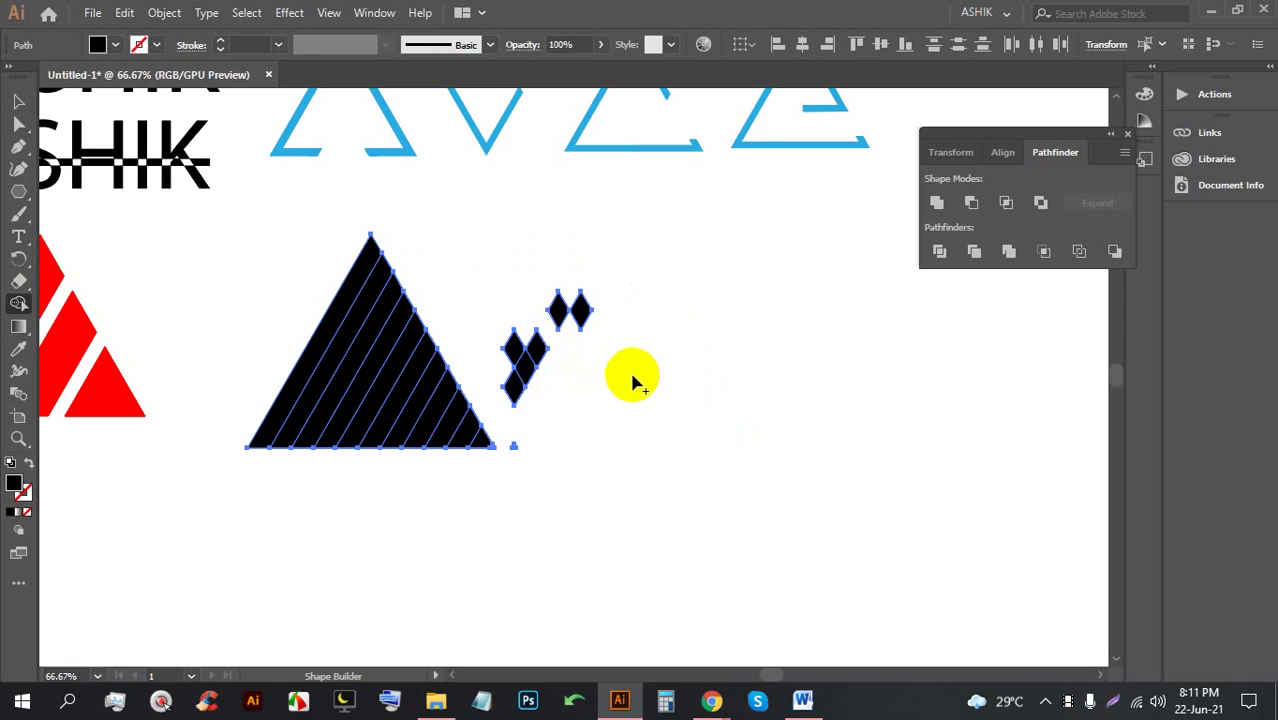
mouse_move(636, 447)
left_mouse_down()
mouse_move(522, 371)
mouse_move(516, 448)
mouse_move(515, 378)
mouse_move(571, 294)
mouse_move(522, 357)
mouse_move(530, 350)
left_mouse_up()
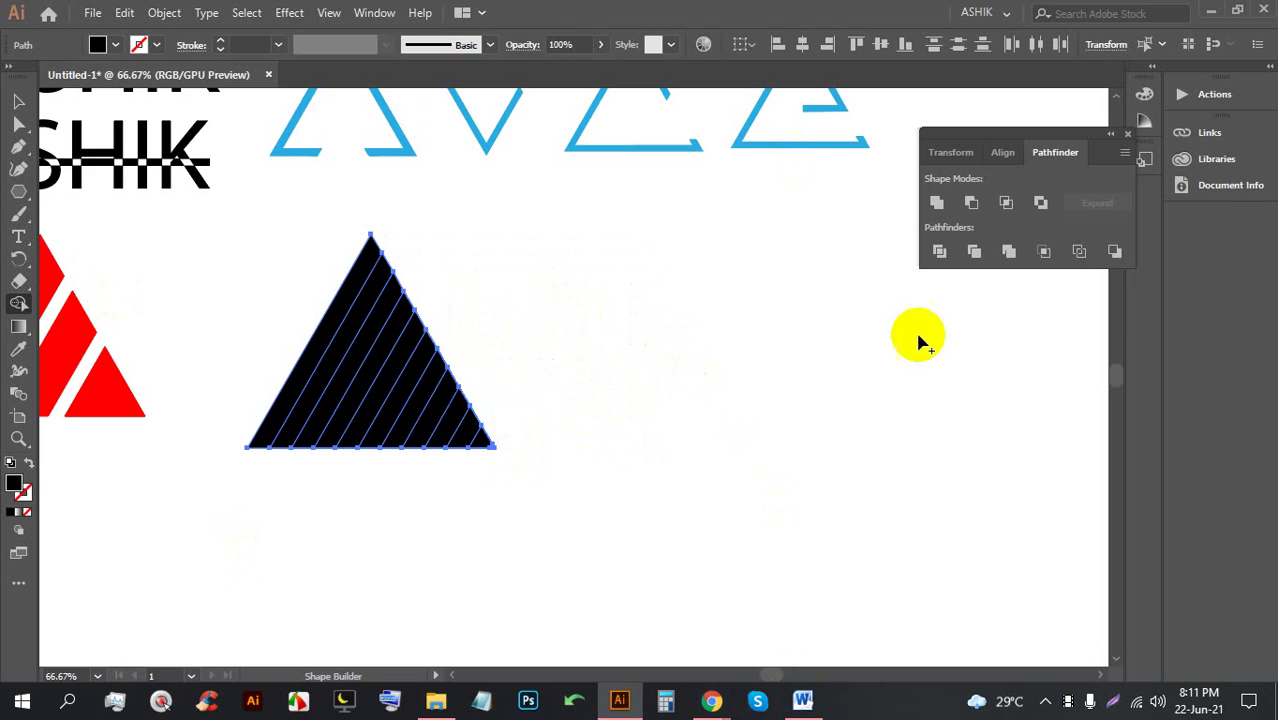
Fill the second diagonal strip of the black triangle with a very dark grey swatch
left_click(18, 101)
left_click(322, 340)
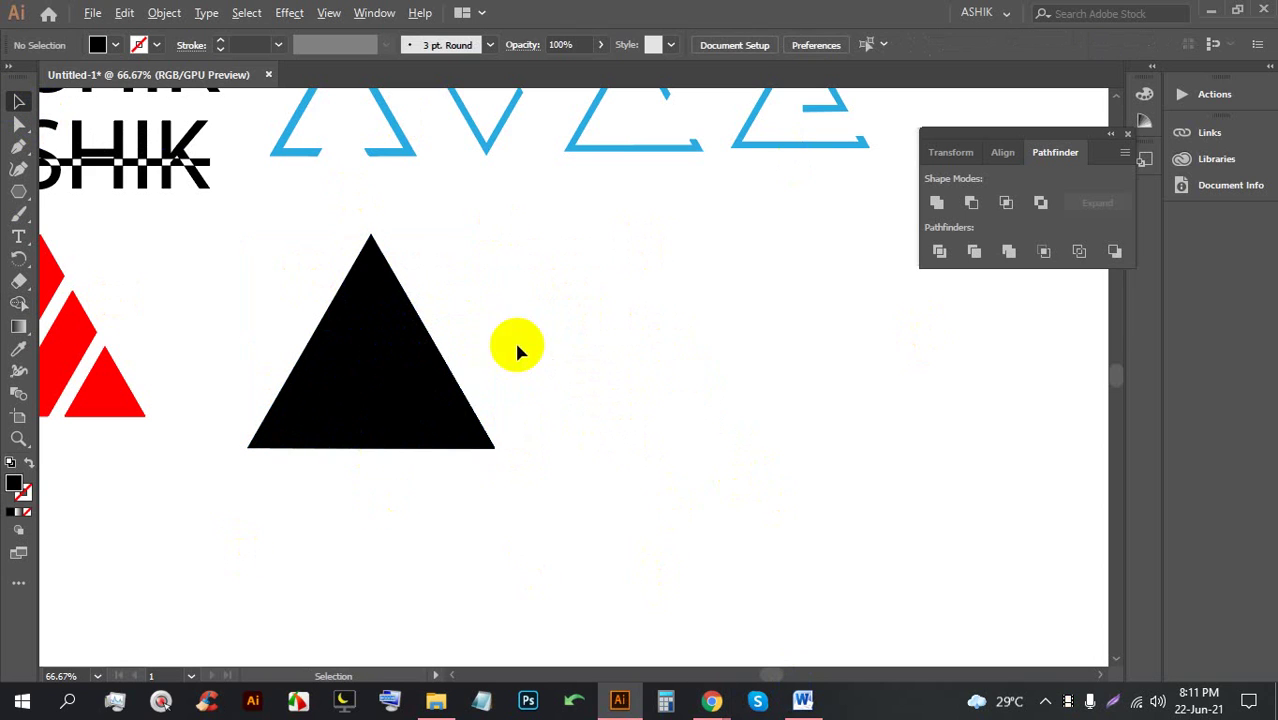
scroll(279, 219, "up", 1)
left_click(419, 266)
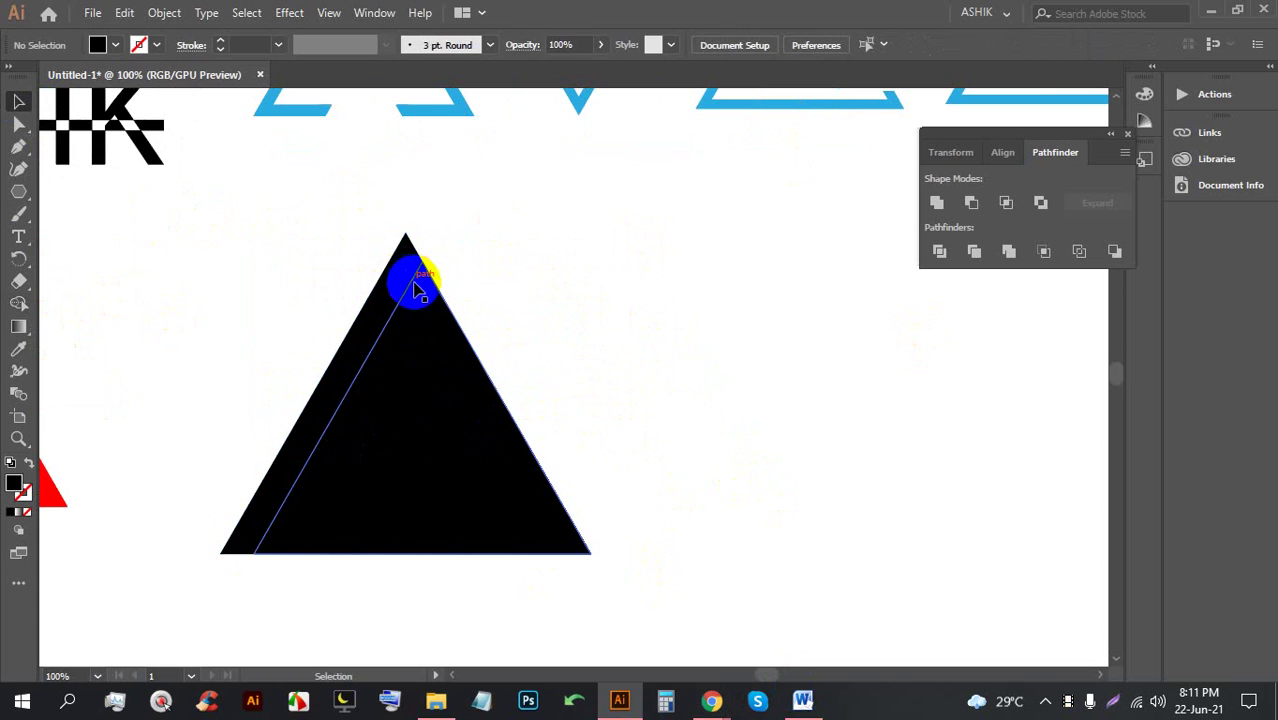
left_click(421, 313)
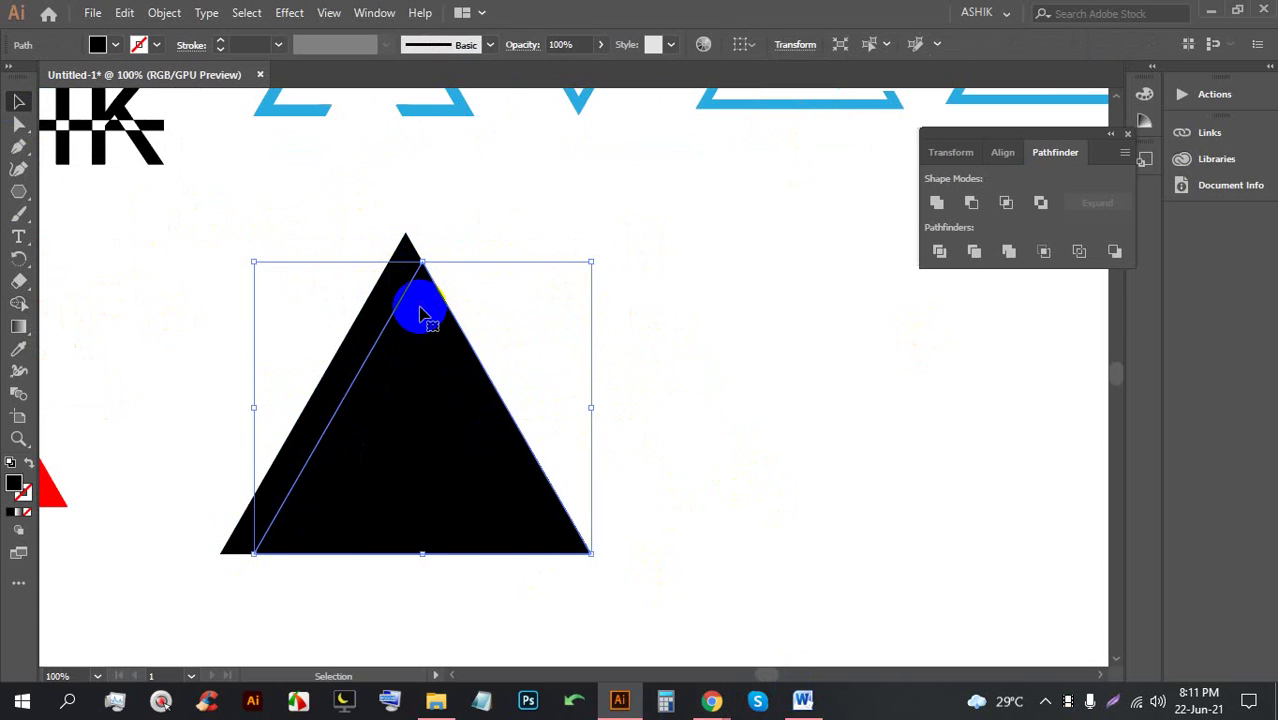
right_click(437, 312)
left_click(420, 305)
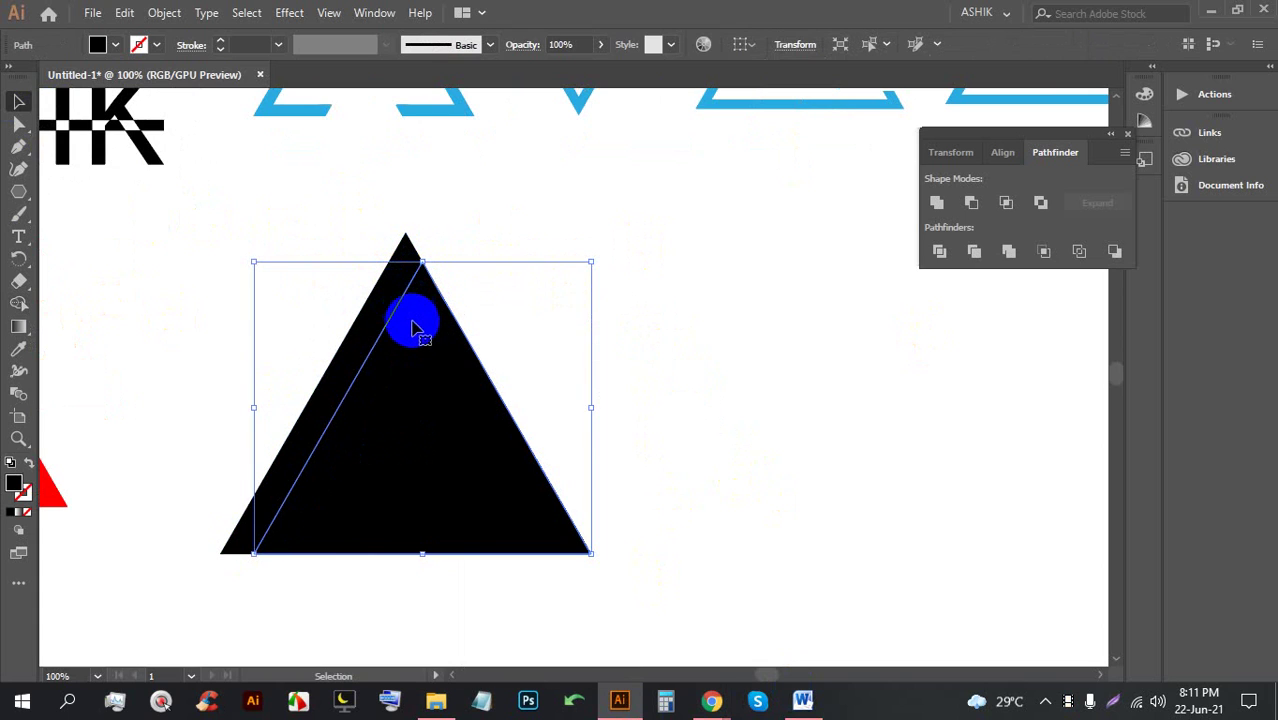
left_click(400, 285)
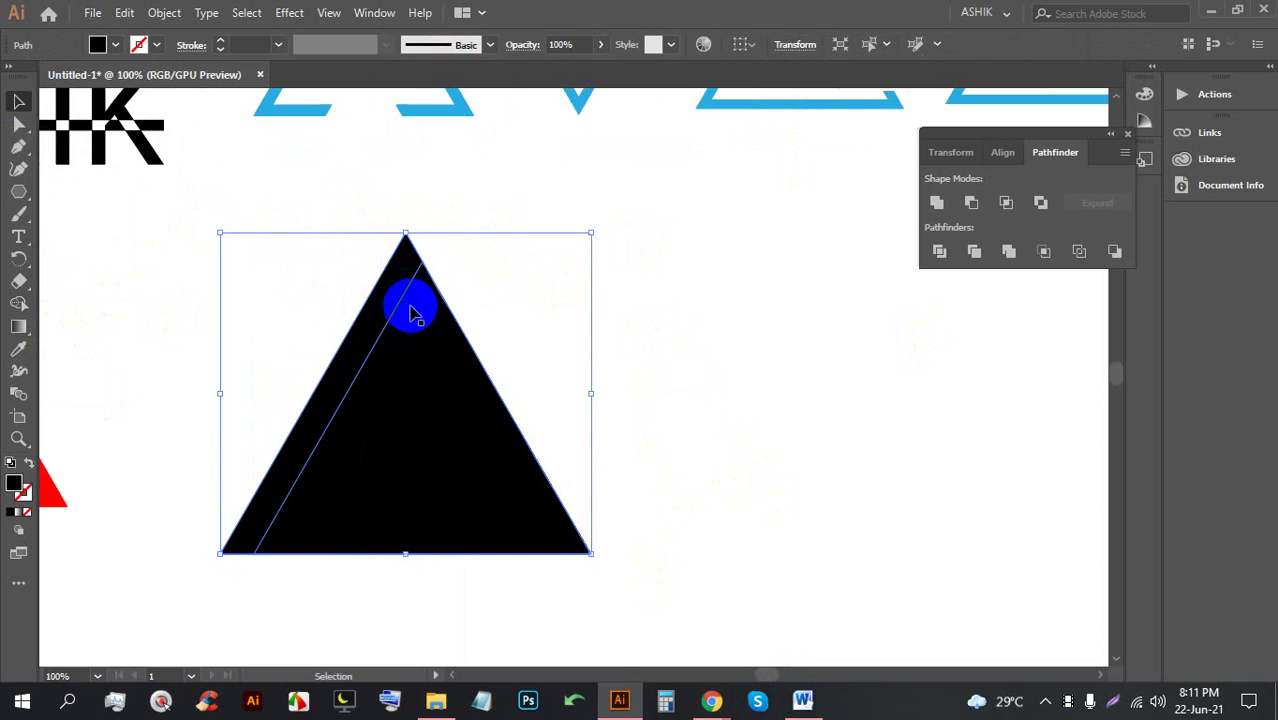
left_click(418, 315)
left_click(437, 338)
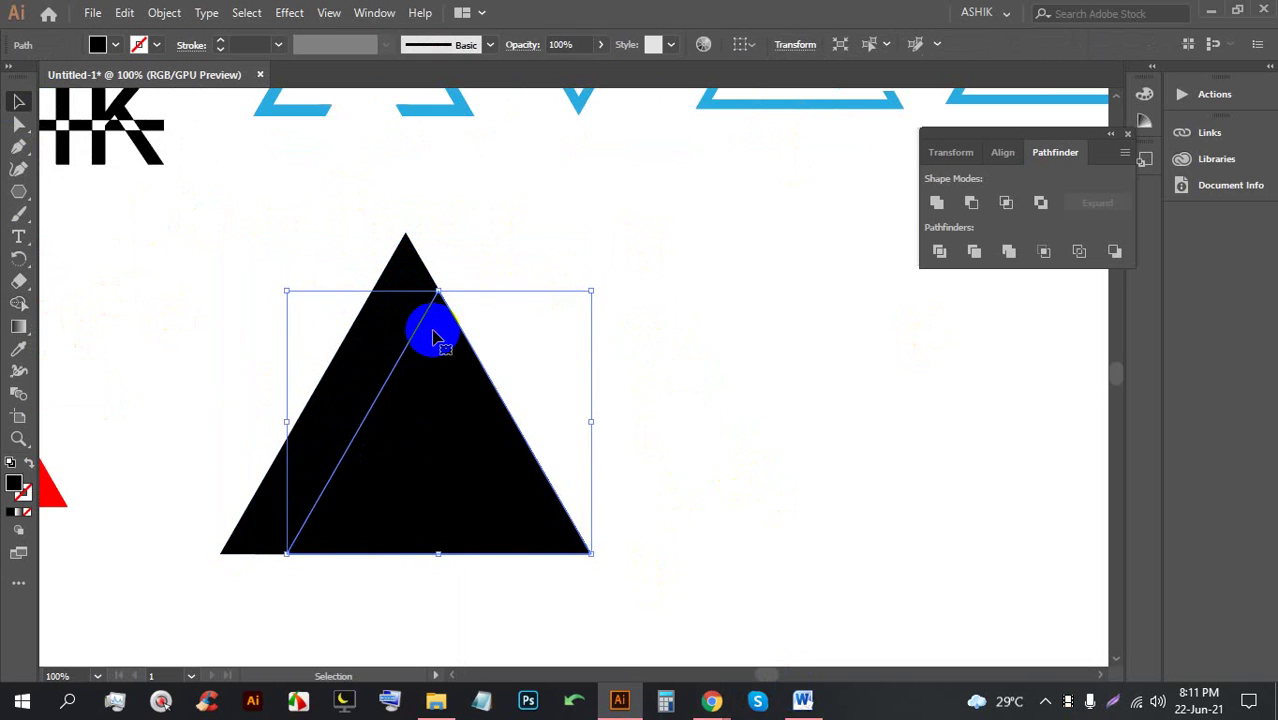
left_click(418, 320)
left_click(116, 45)
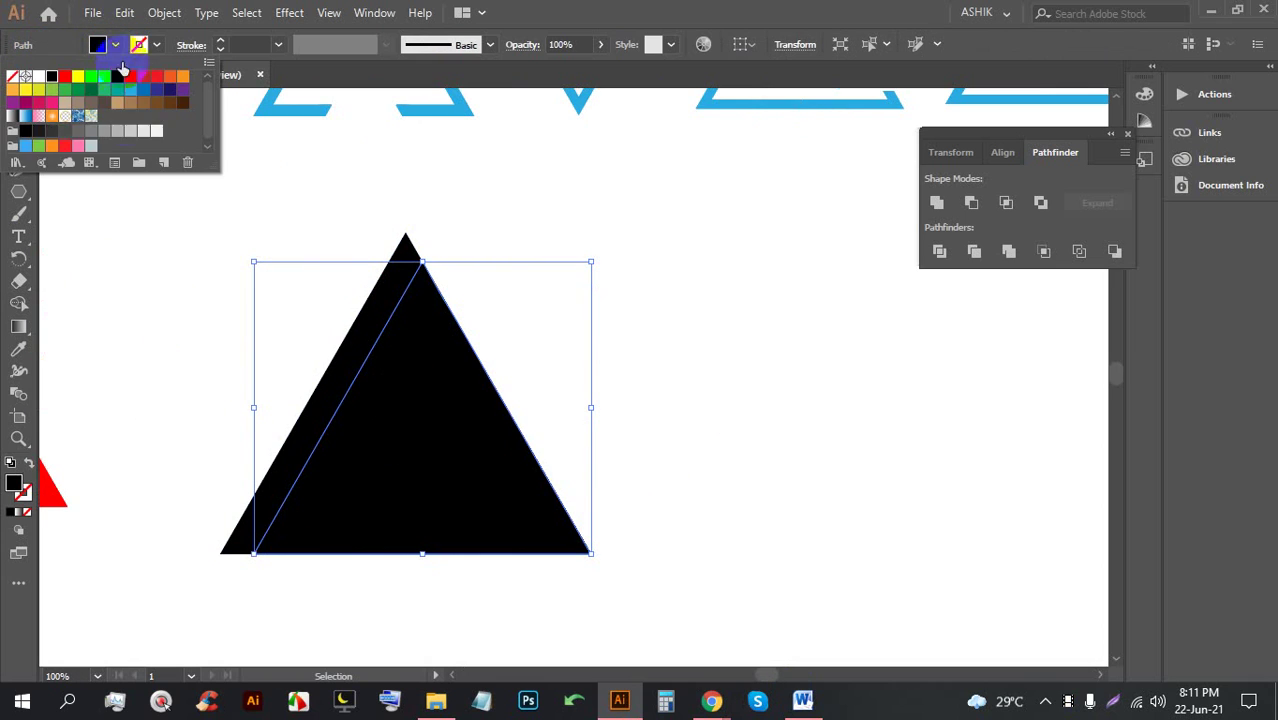
left_click(37, 131)
Fill the third and fourth diagonal strips with progressively lighter dark grey swatches
left_click(428, 337)
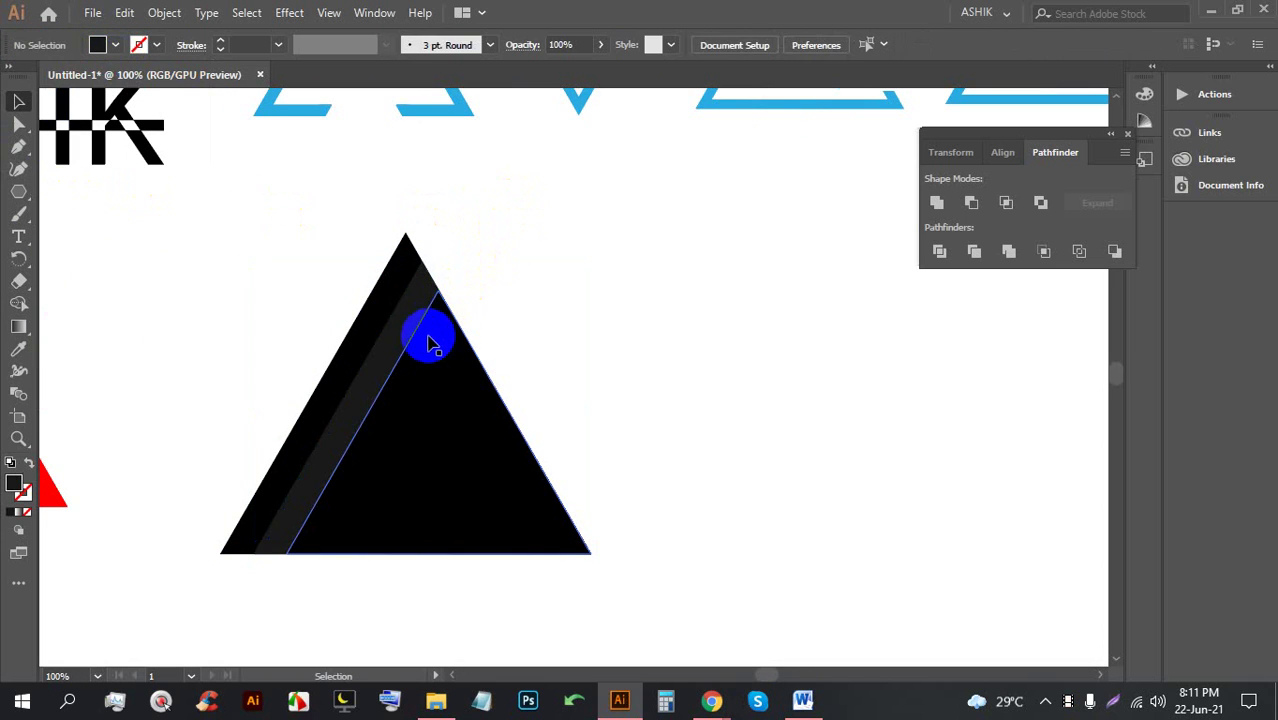
left_click(116, 45)
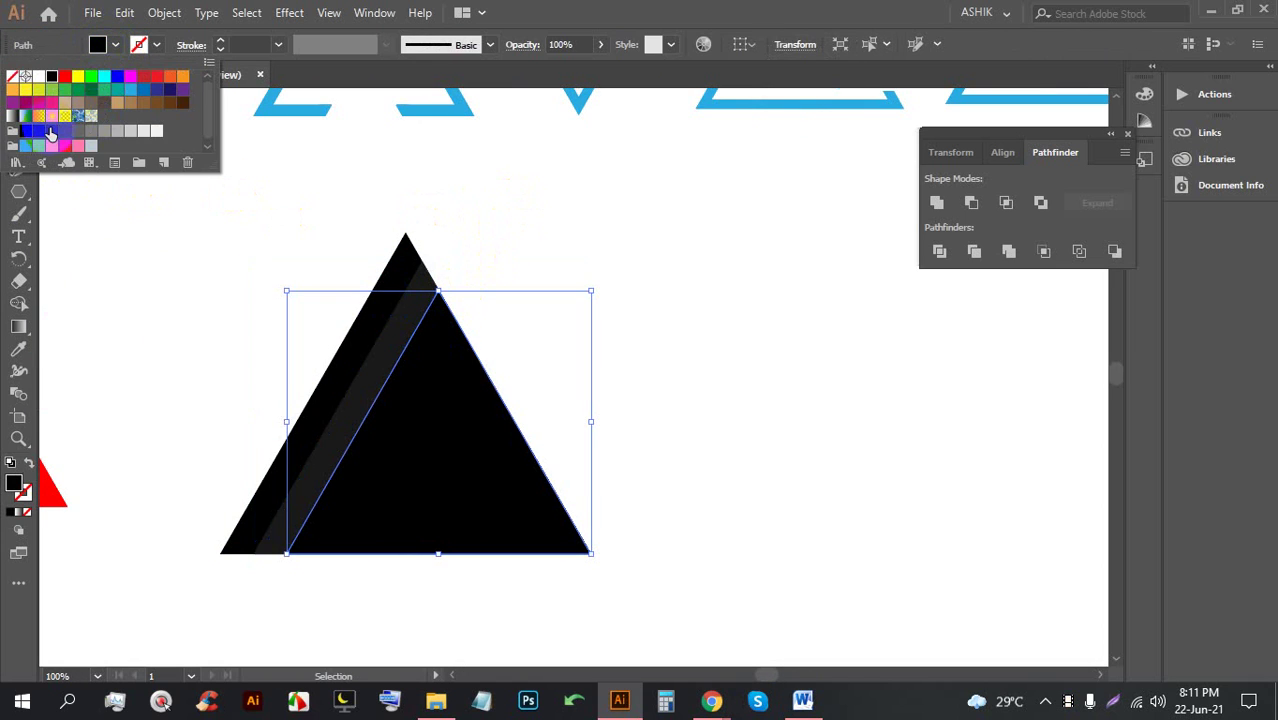
left_click(53, 133)
left_click(497, 240)
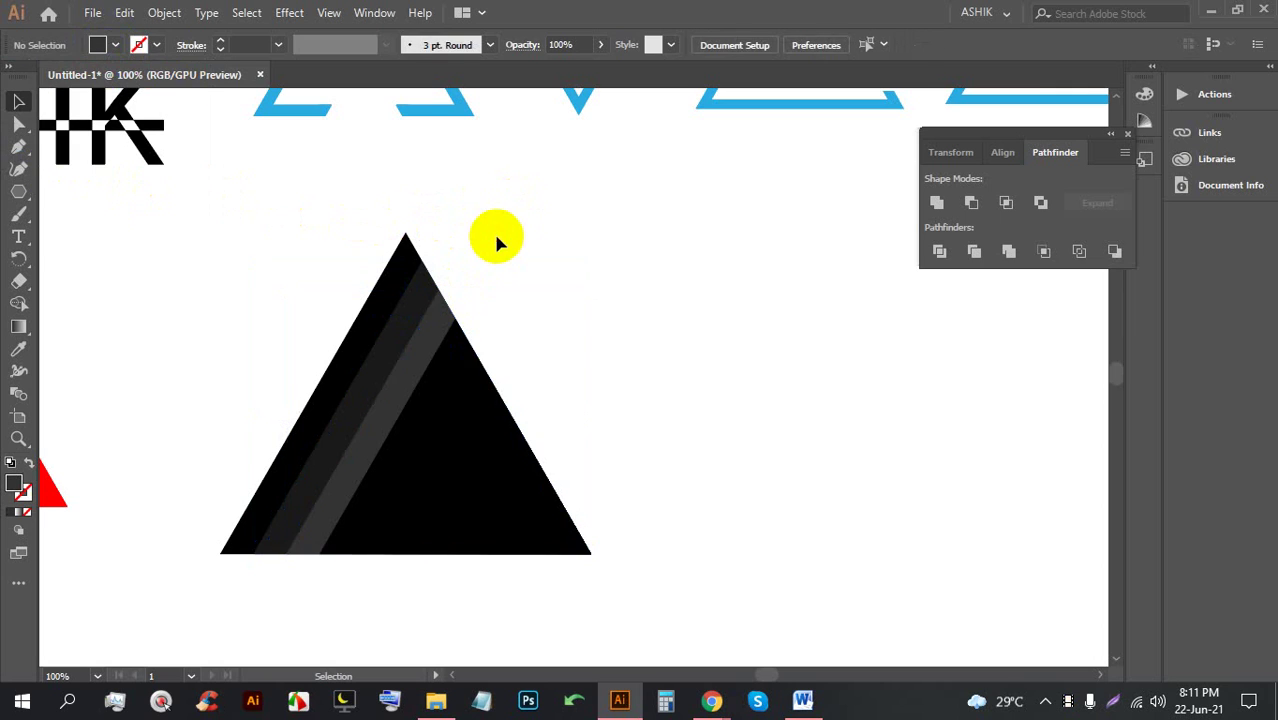
left_click(456, 362)
left_click(116, 45)
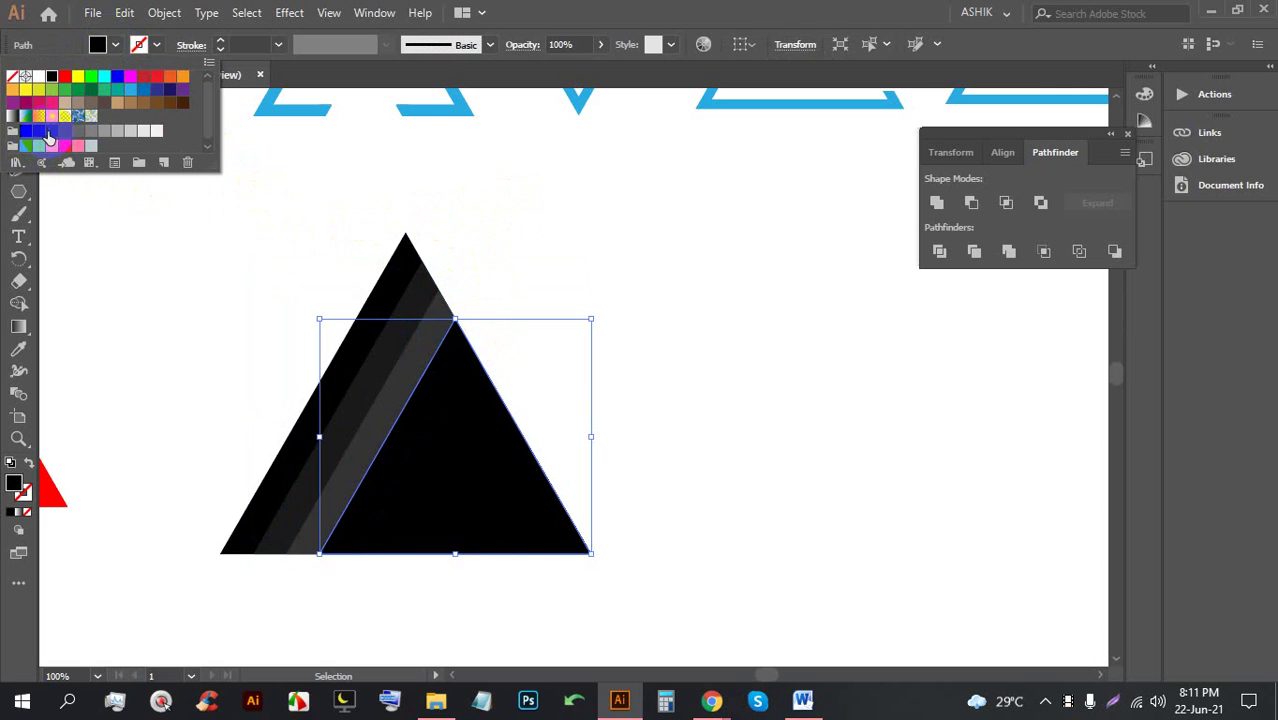
left_click(48, 137)
left_click(619, 300)
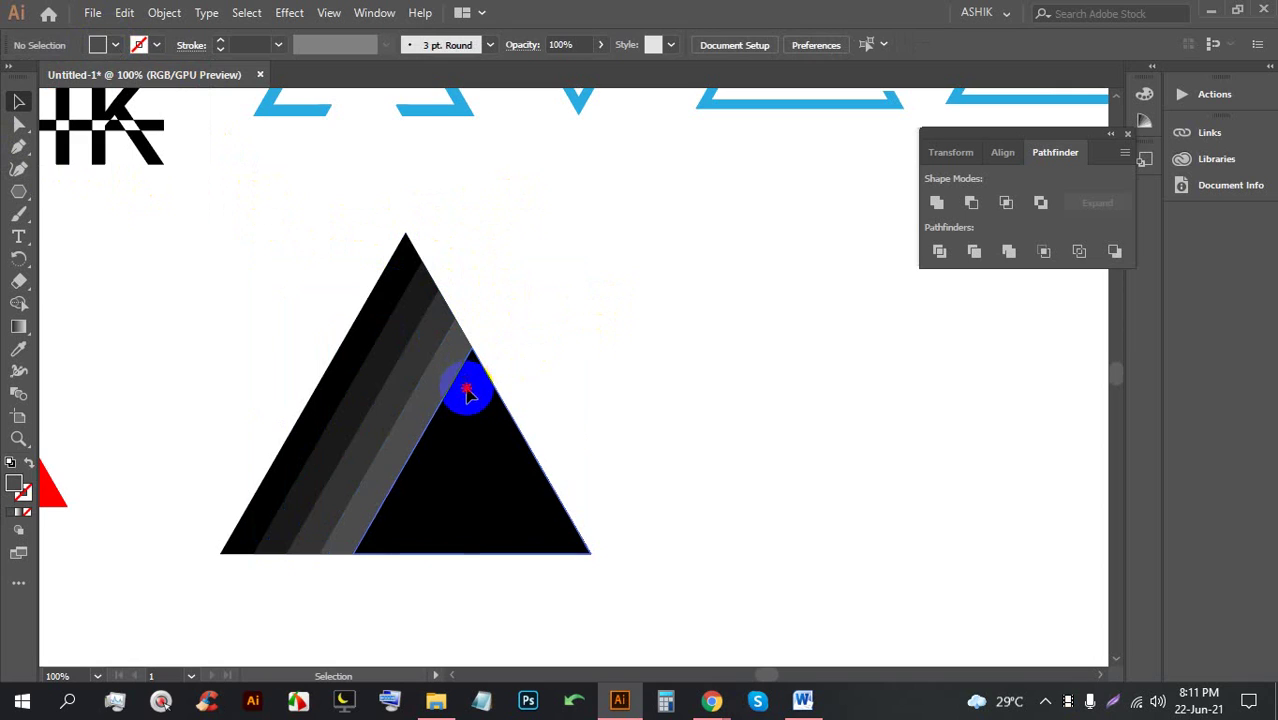
Fill the fifth strip with medium dark grey and the sixth strip with a lighter medium grey
left_click(467, 393)
left_click(116, 45)
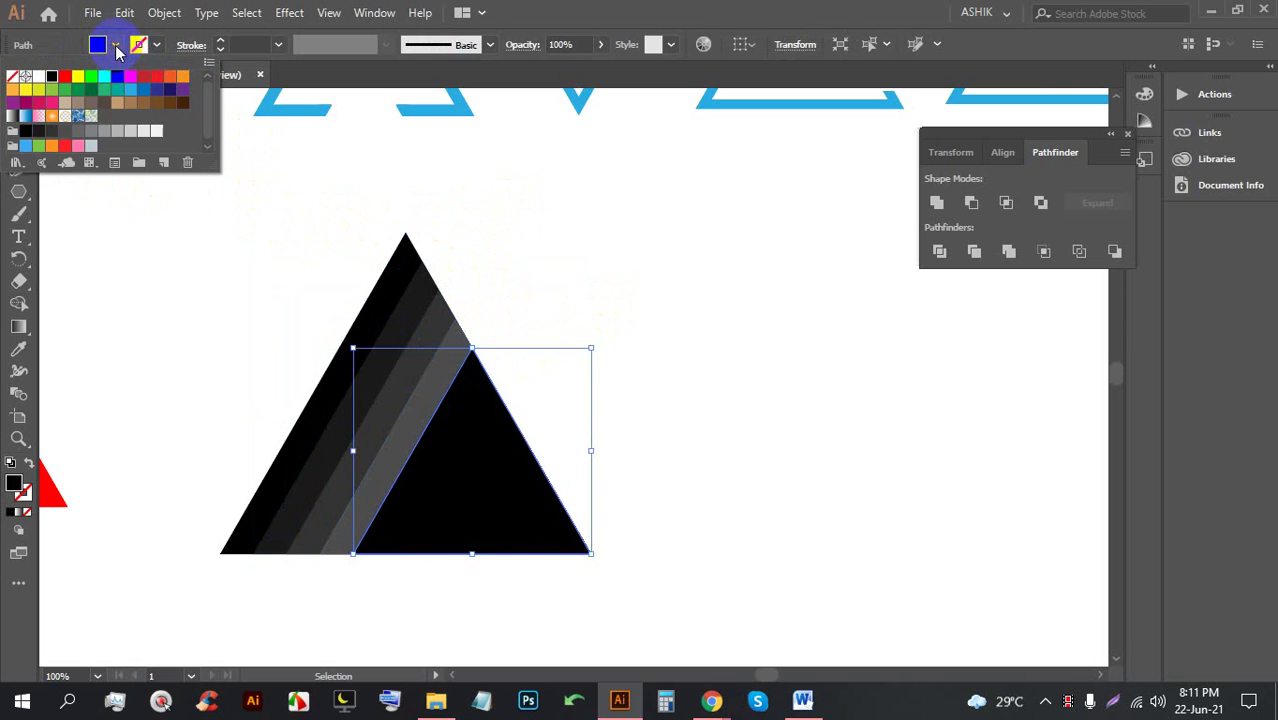
left_click(65, 132)
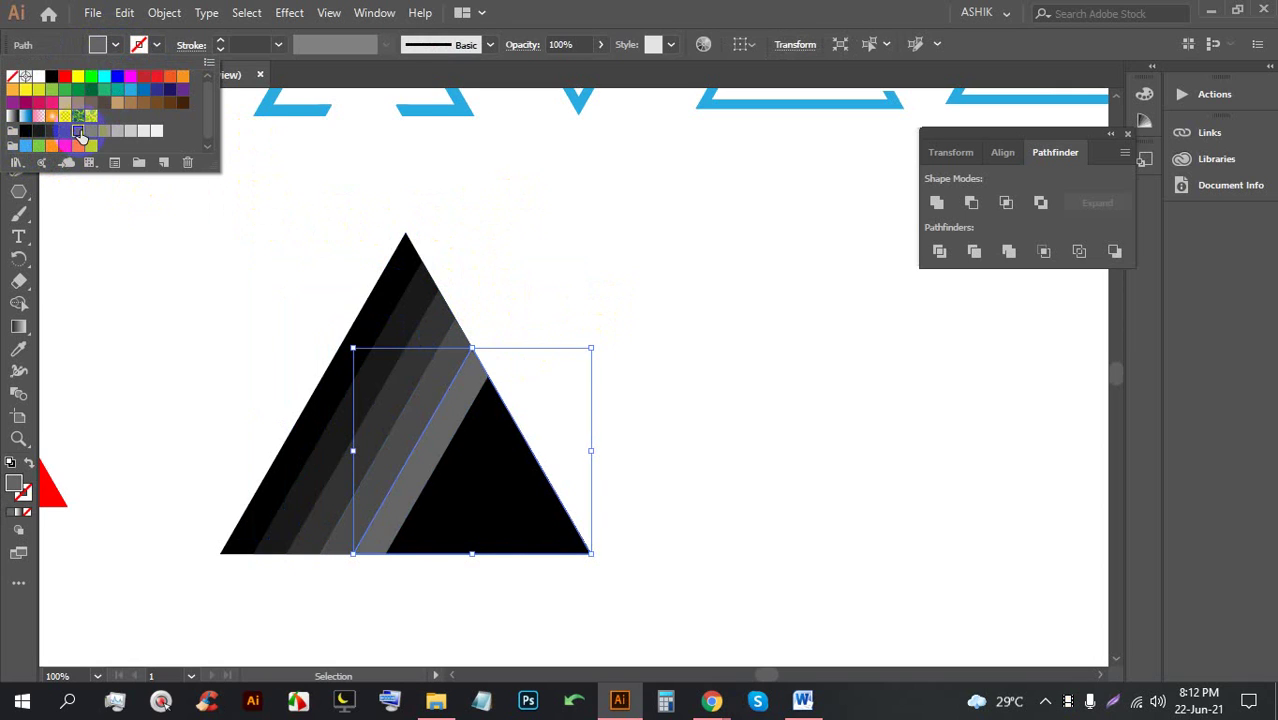
left_click(813, 286)
left_click(467, 453)
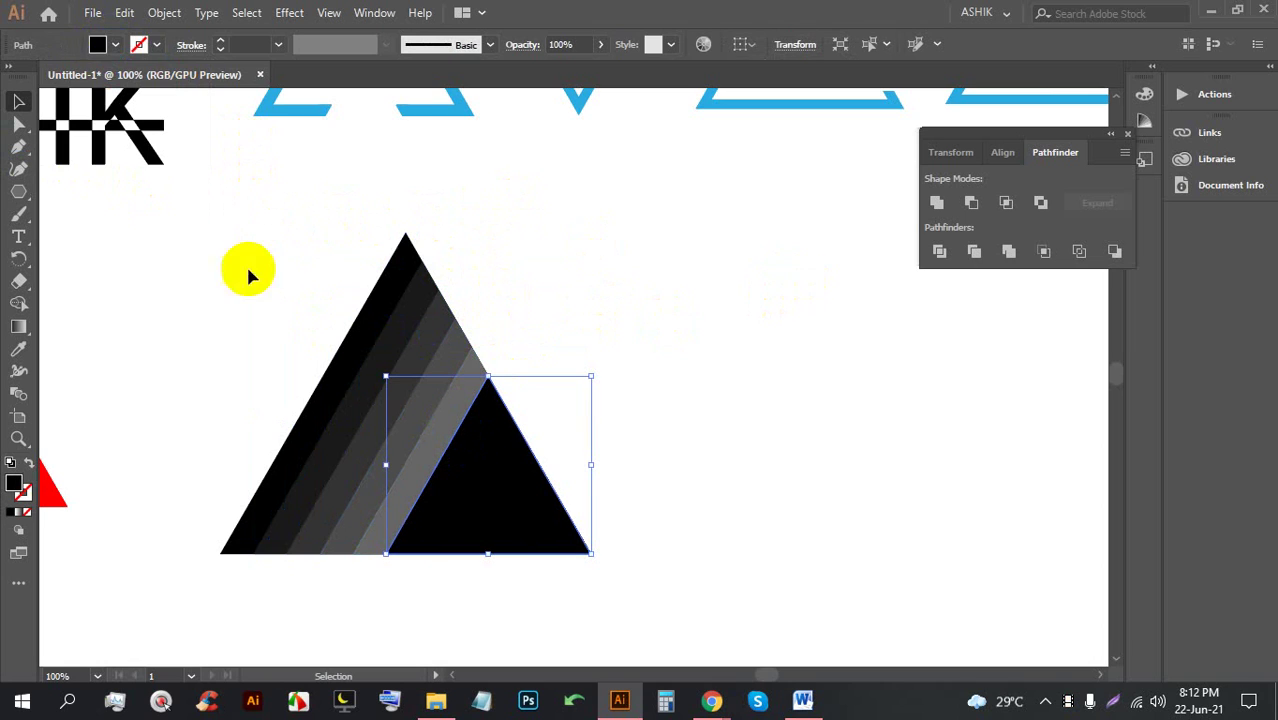
left_click(111, 43)
left_click(92, 131)
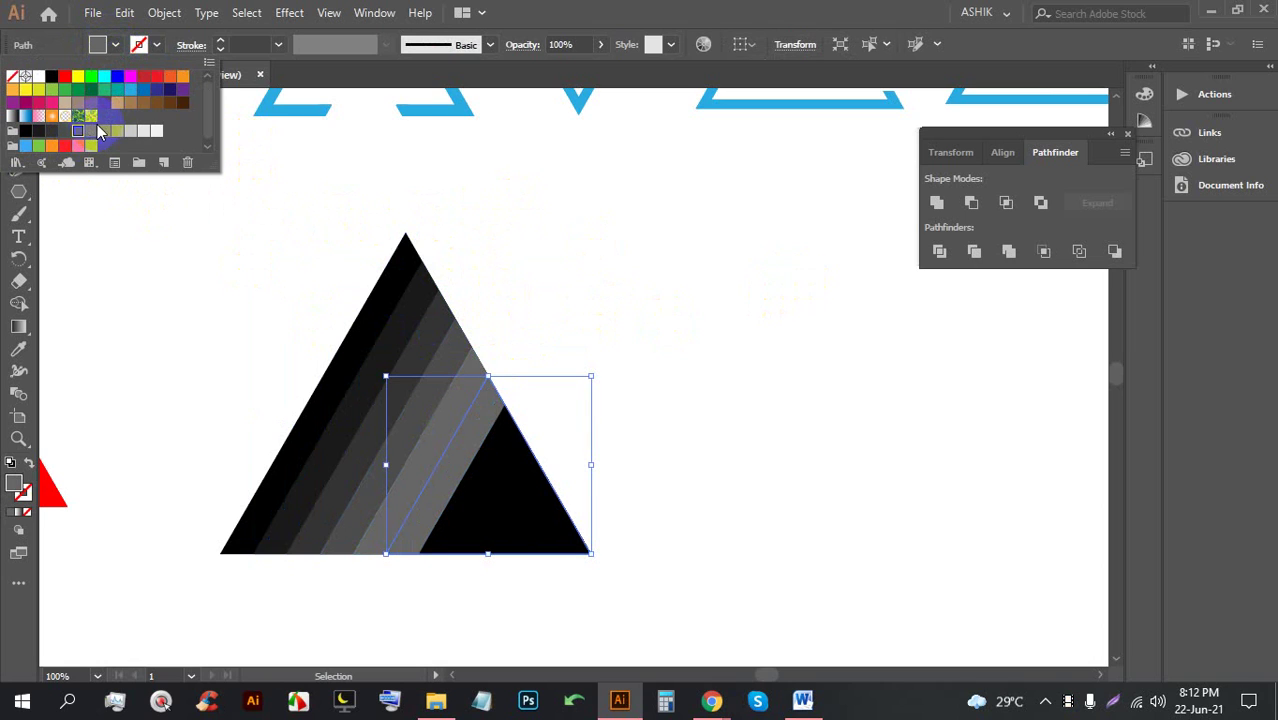
left_click(665, 308)
Fill the seventh and eighth diagonal strips with successively lighter grey swatches
left_click(503, 458)
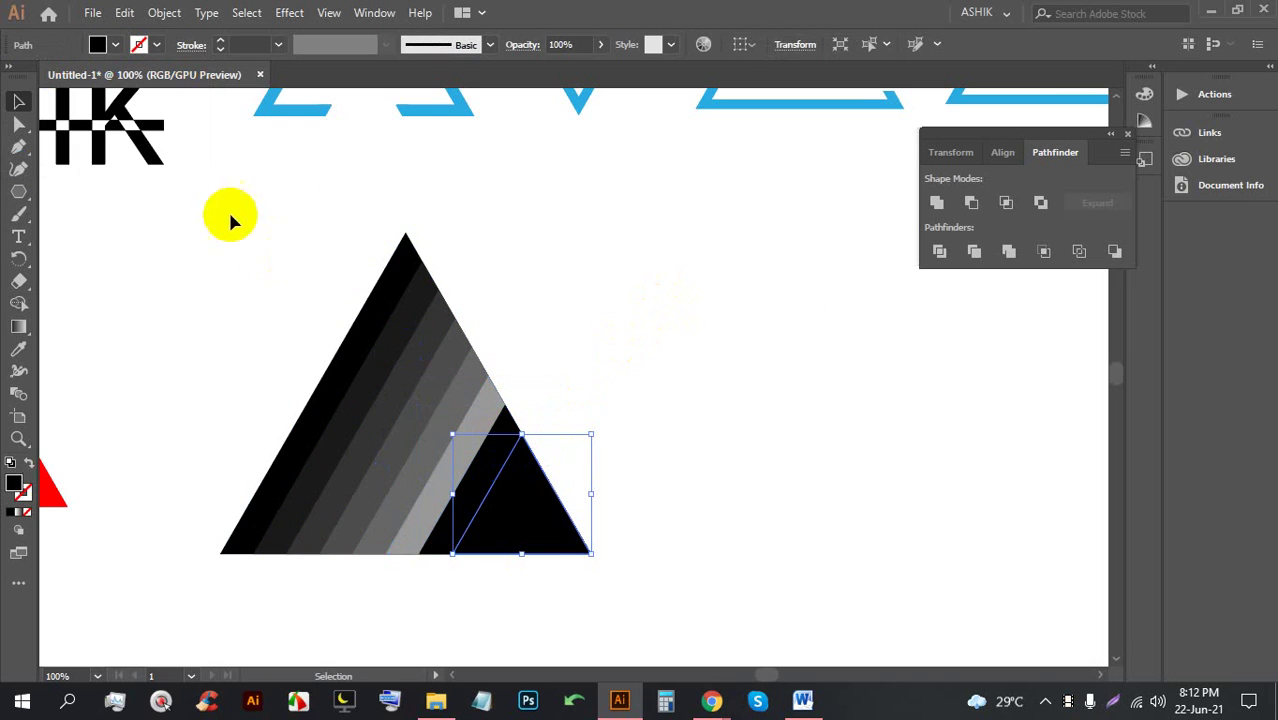
left_click(115, 45)
left_click(106, 131)
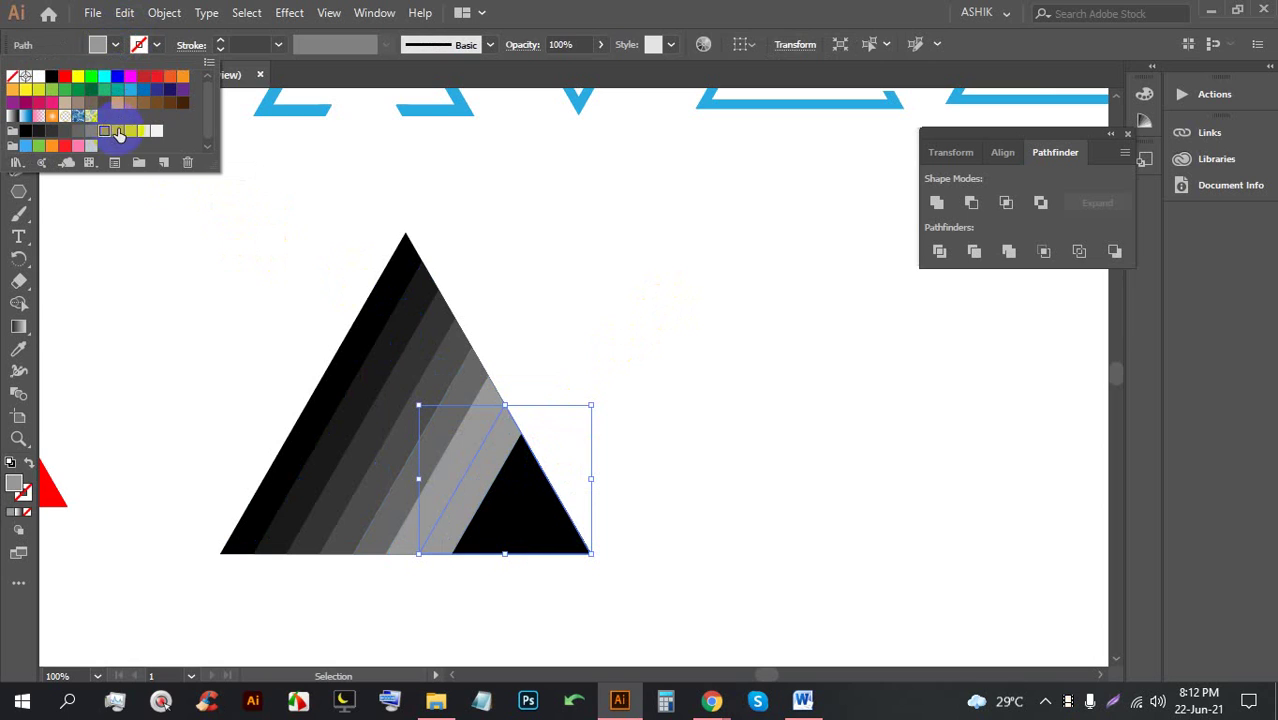
left_click(546, 254)
left_click(519, 481)
left_click(115, 45)
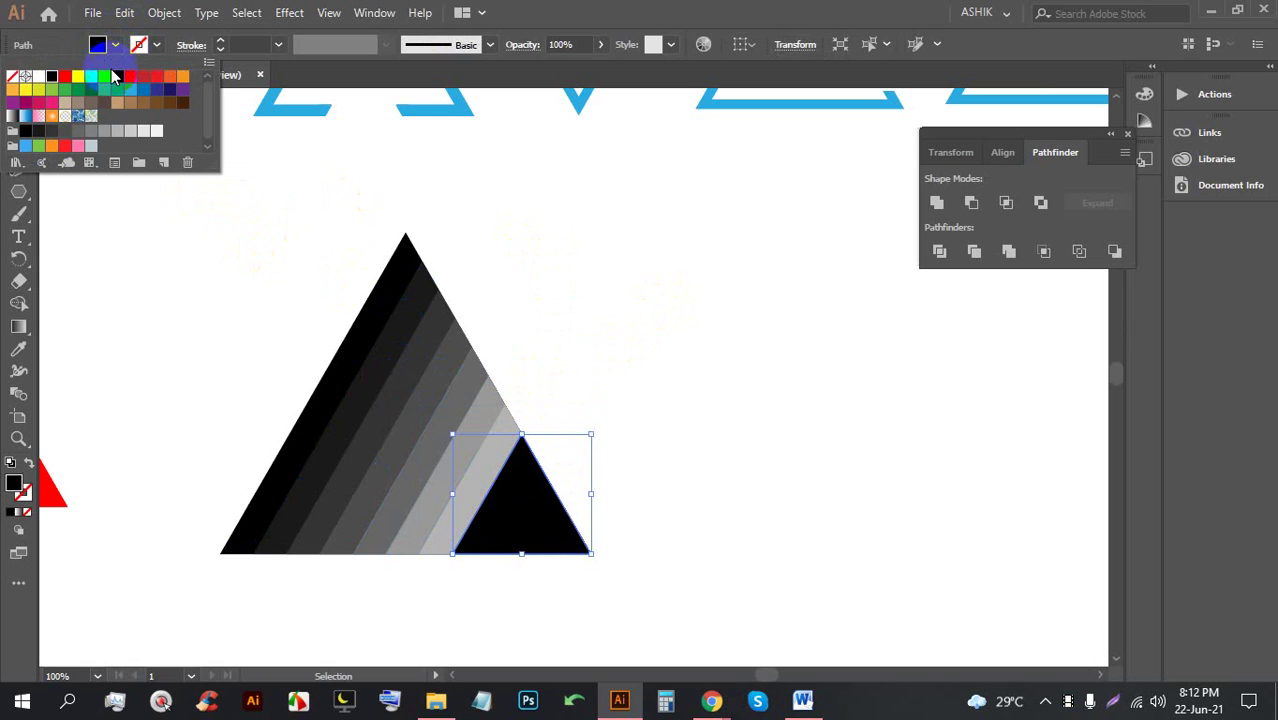
left_click(115, 138)
left_click(633, 277)
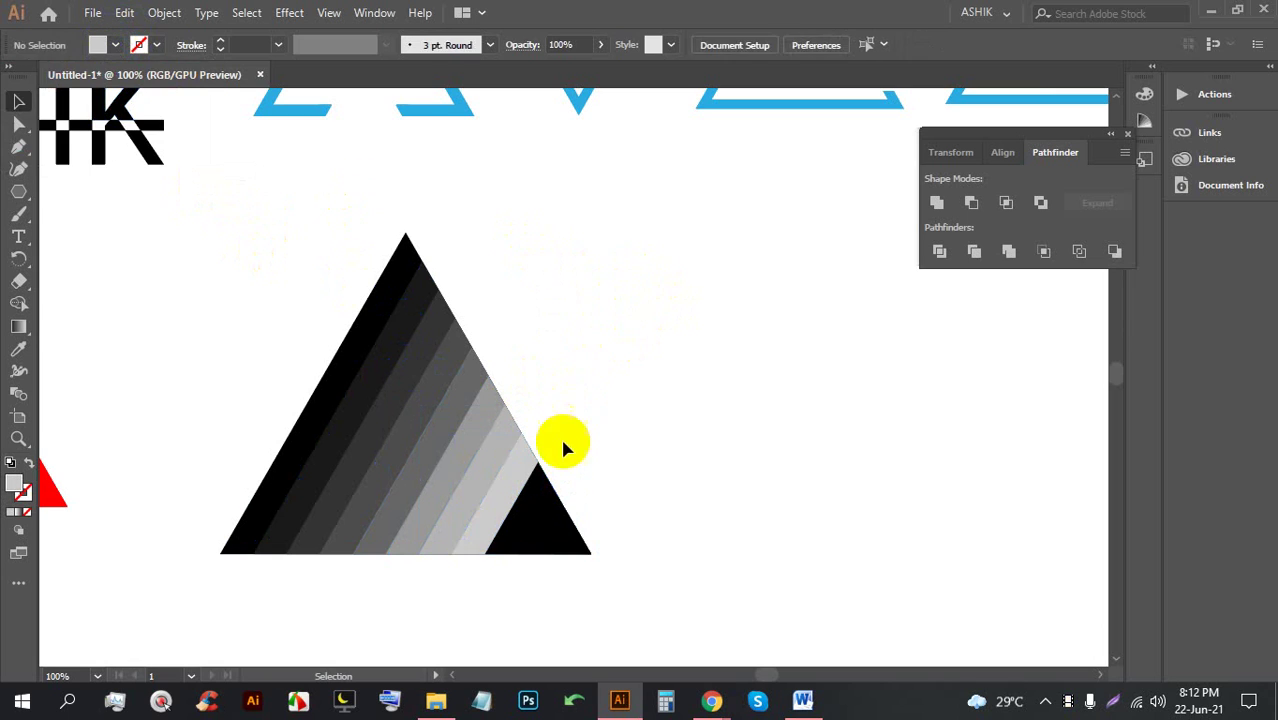
Fill the ninth diagonal strip with a very light grey swatch
left_click(538, 505)
left_click(115, 45)
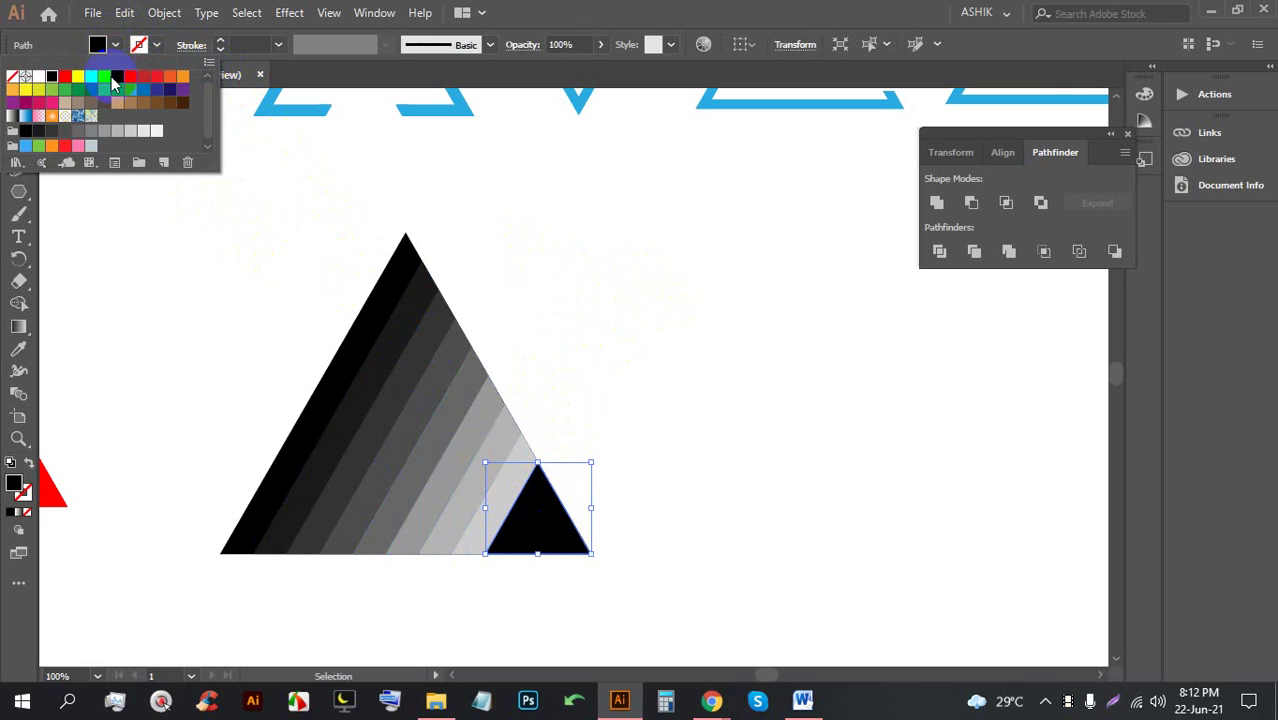
left_click(136, 132)
left_click(699, 351)
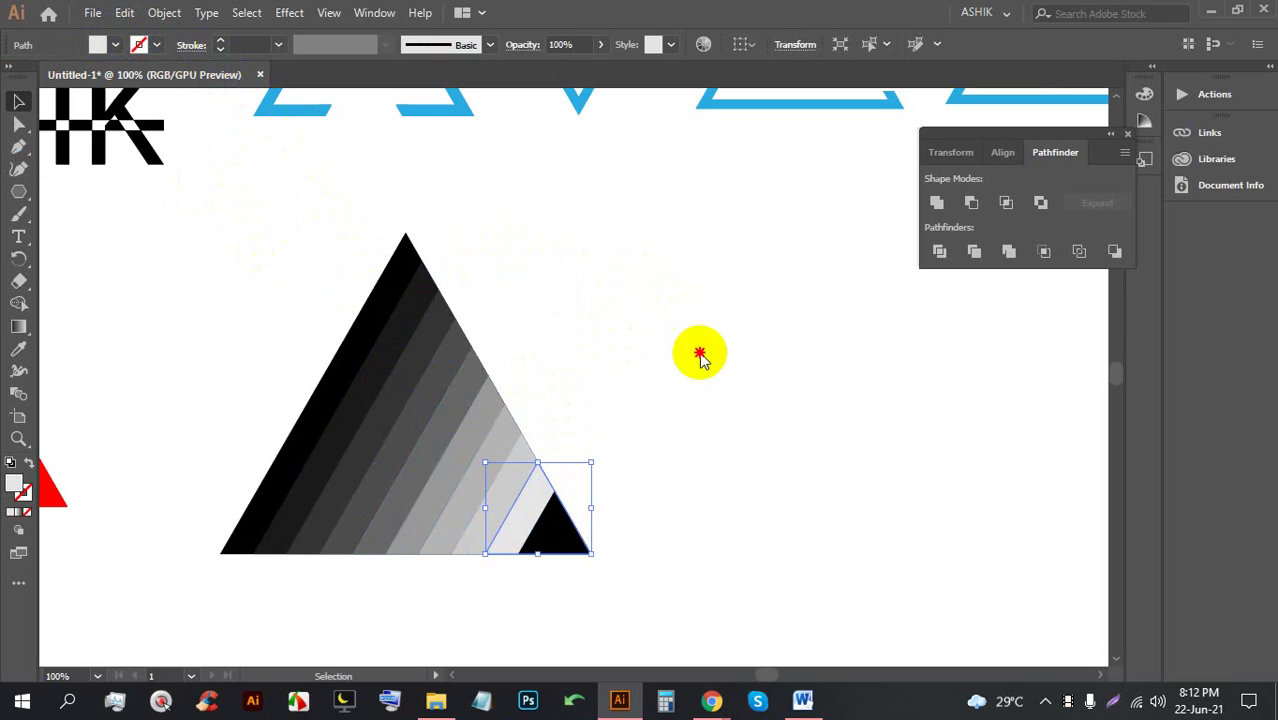
left_click(576, 544)
left_click(490, 405, "shift")
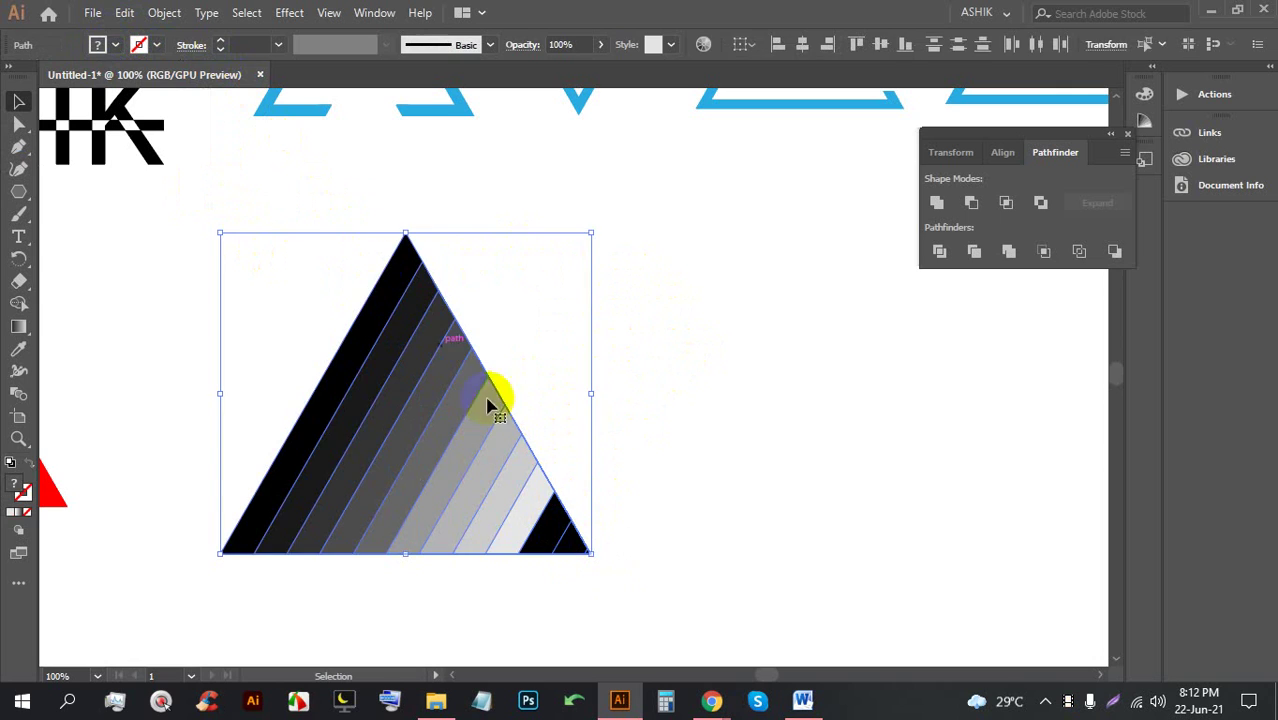
left_click(735, 510)
left_click(562, 531)
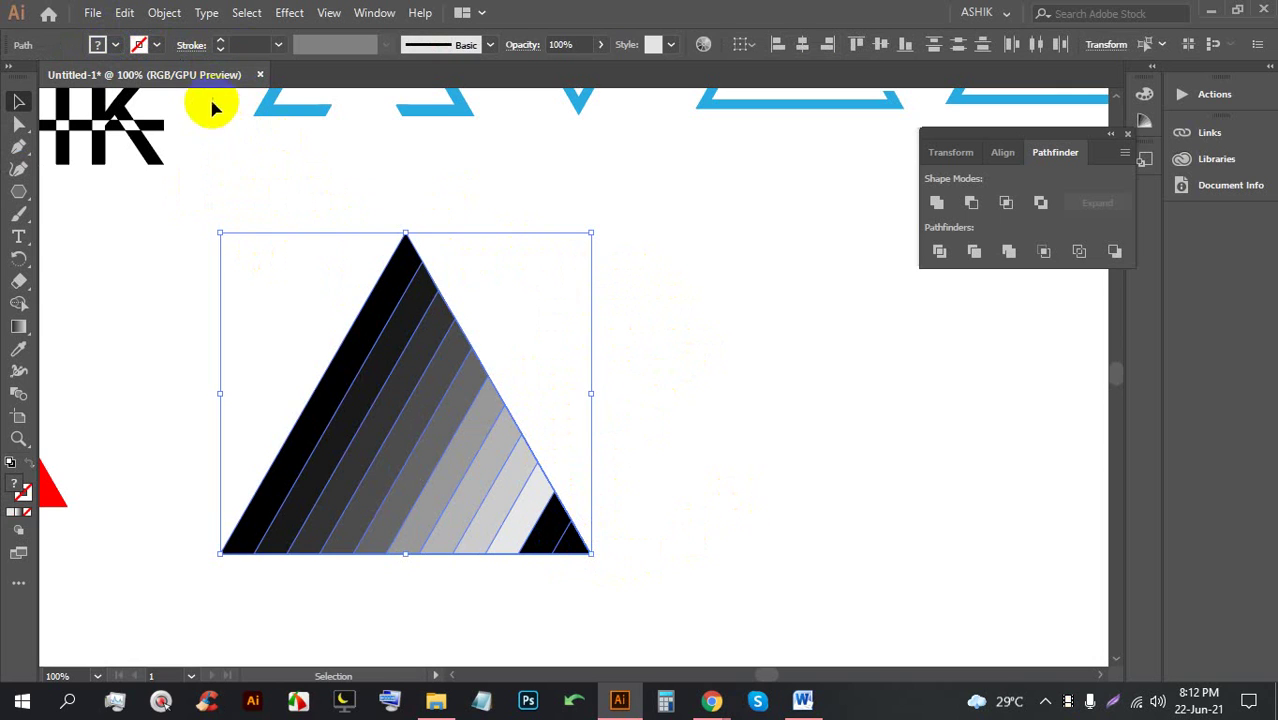
left_click(117, 46)
left_click(130, 130)
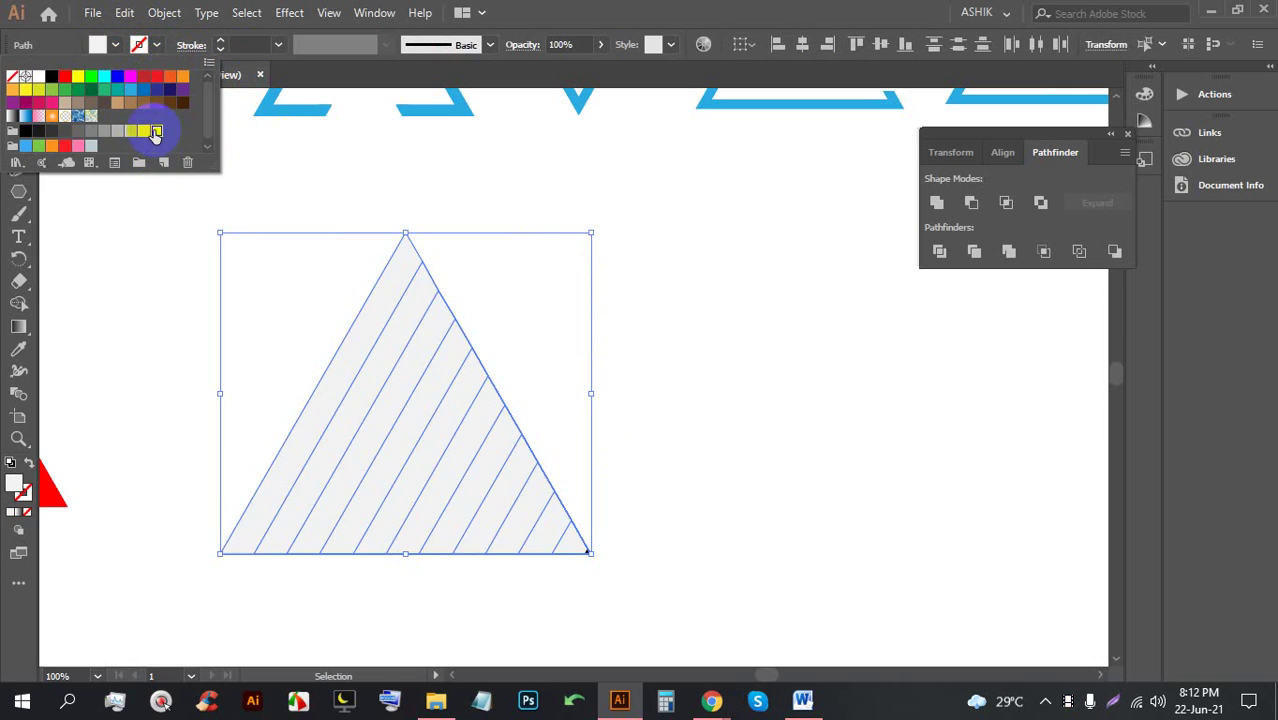
key("Escape")
left_click(622, 397)
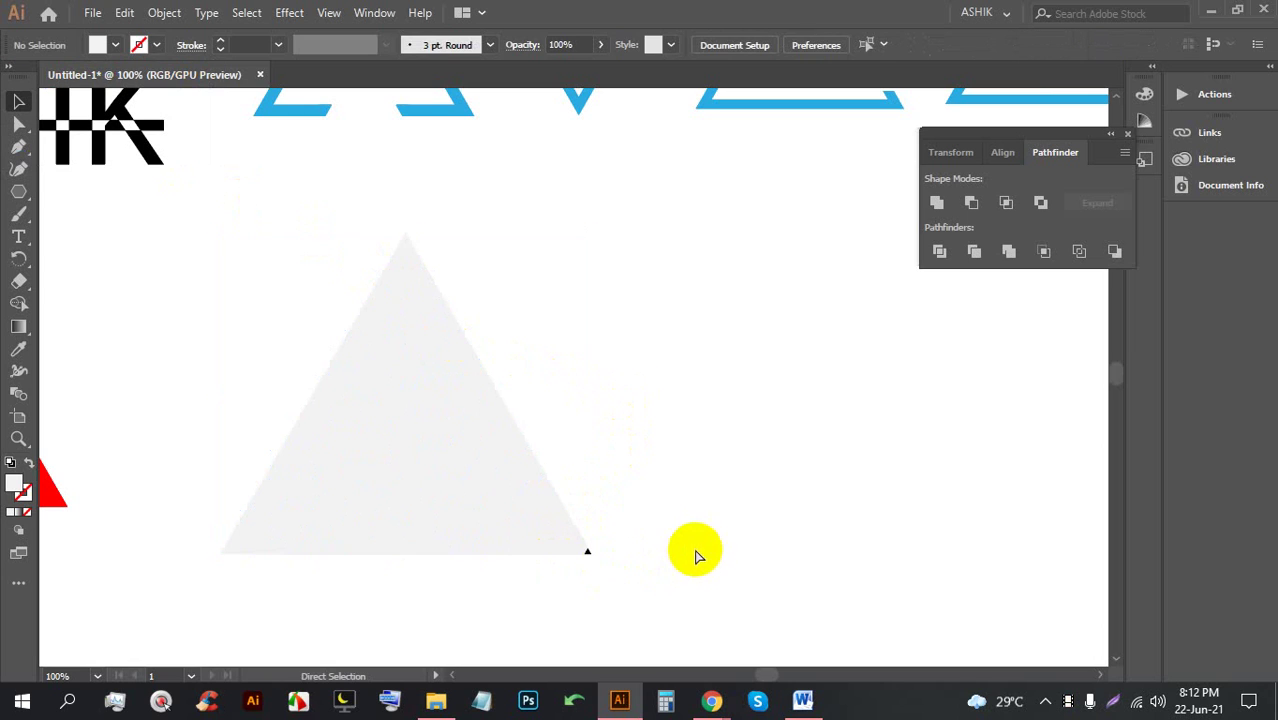
key("ctrl+z")
Fill the tenth diagonal strip with very light grey and select the tiny piece at the triangle's lower corner
left_click(550, 540)
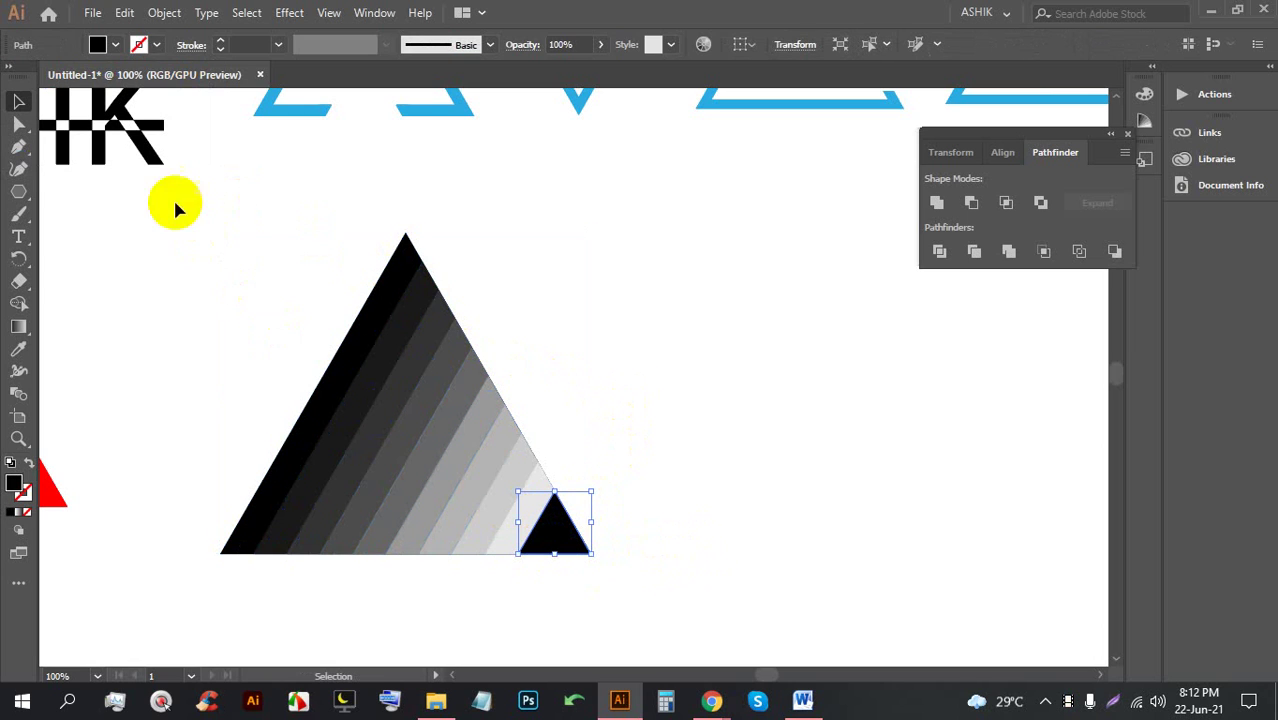
left_click(117, 46)
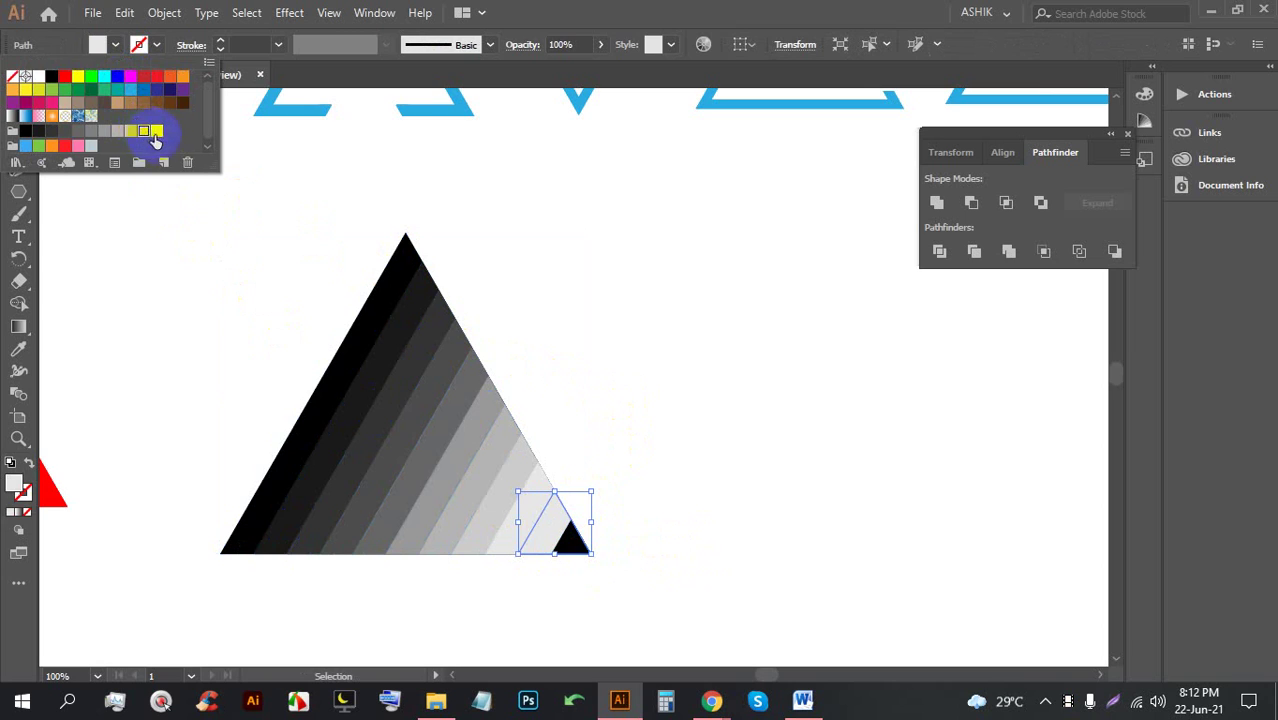
left_click(712, 449)
left_click(591, 551)
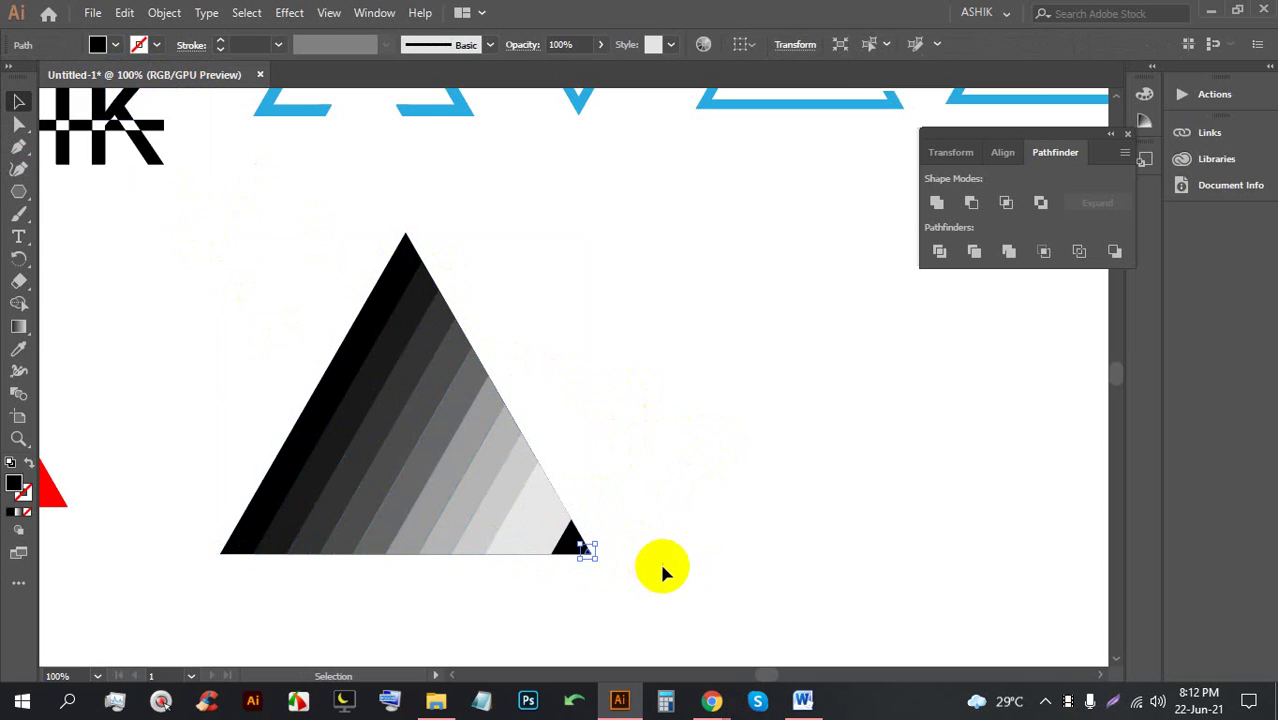
Fill the light strip beside the small black corner triangle with the lightest grey swatch
left_click(548, 540)
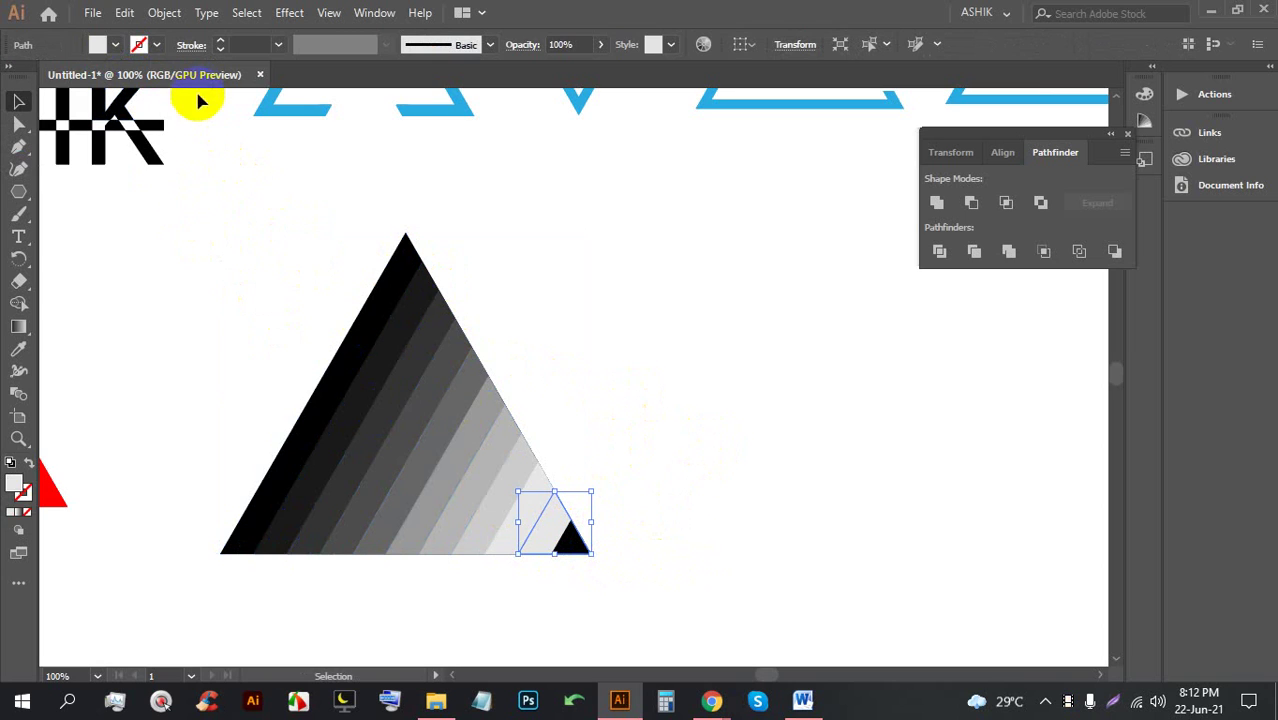
left_click(117, 46)
left_click(157, 134)
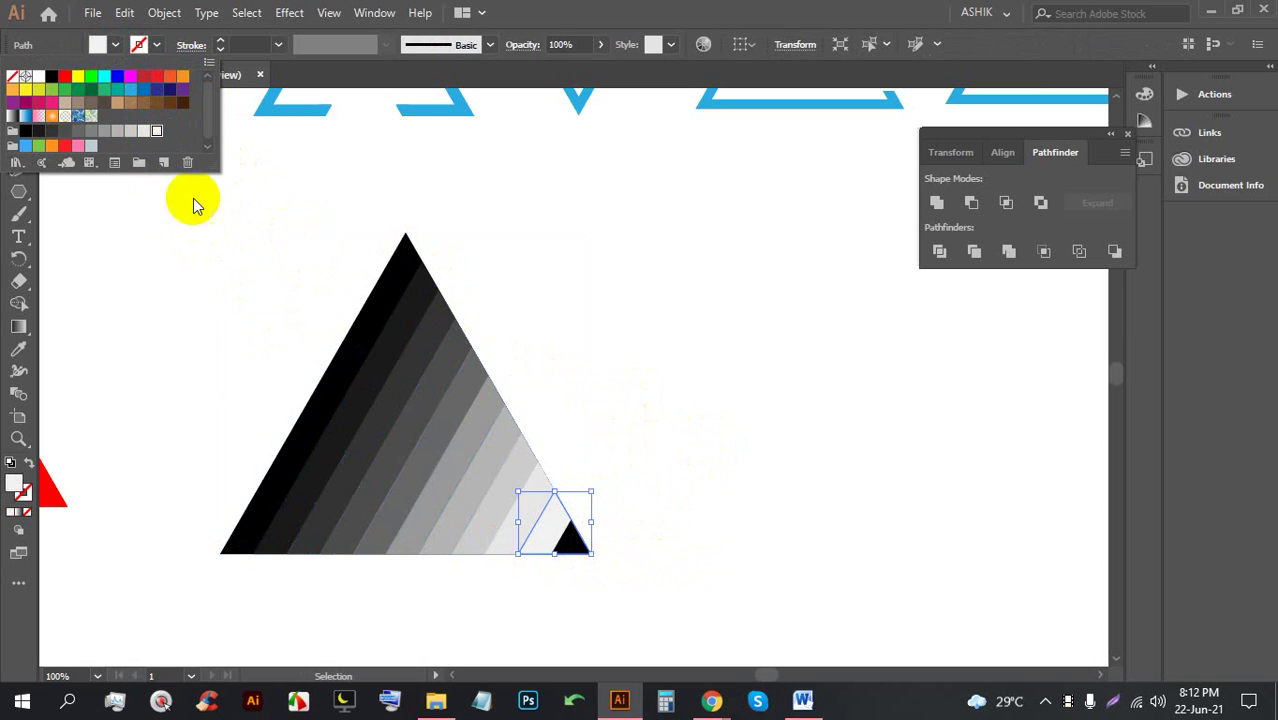
left_click(600, 395)
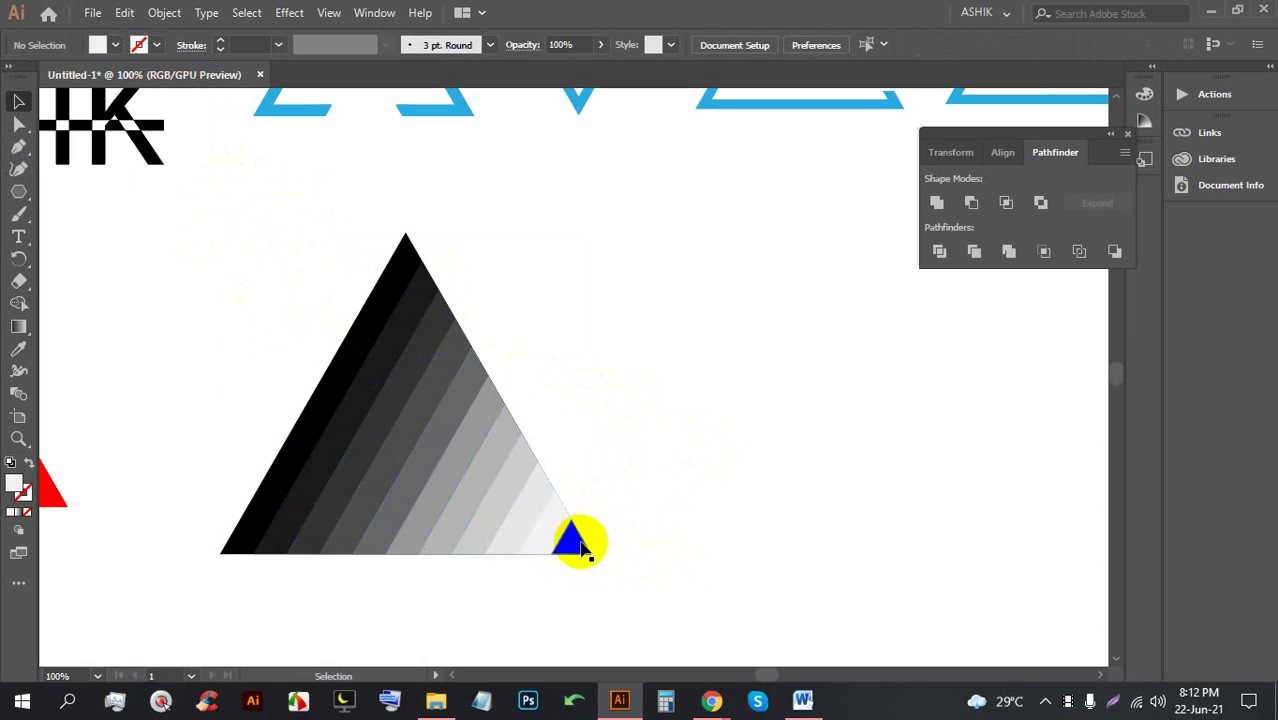
Fill the small black triangle at the large triangle's lower corner with a light grey swatch
scroll(575, 540, "up", 2)
scroll(562, 515, "down", 1)
left_click(563, 545)
left_click(623, 607)
left_click(600, 570)
left_click(607, 580)
left_click(566, 552)
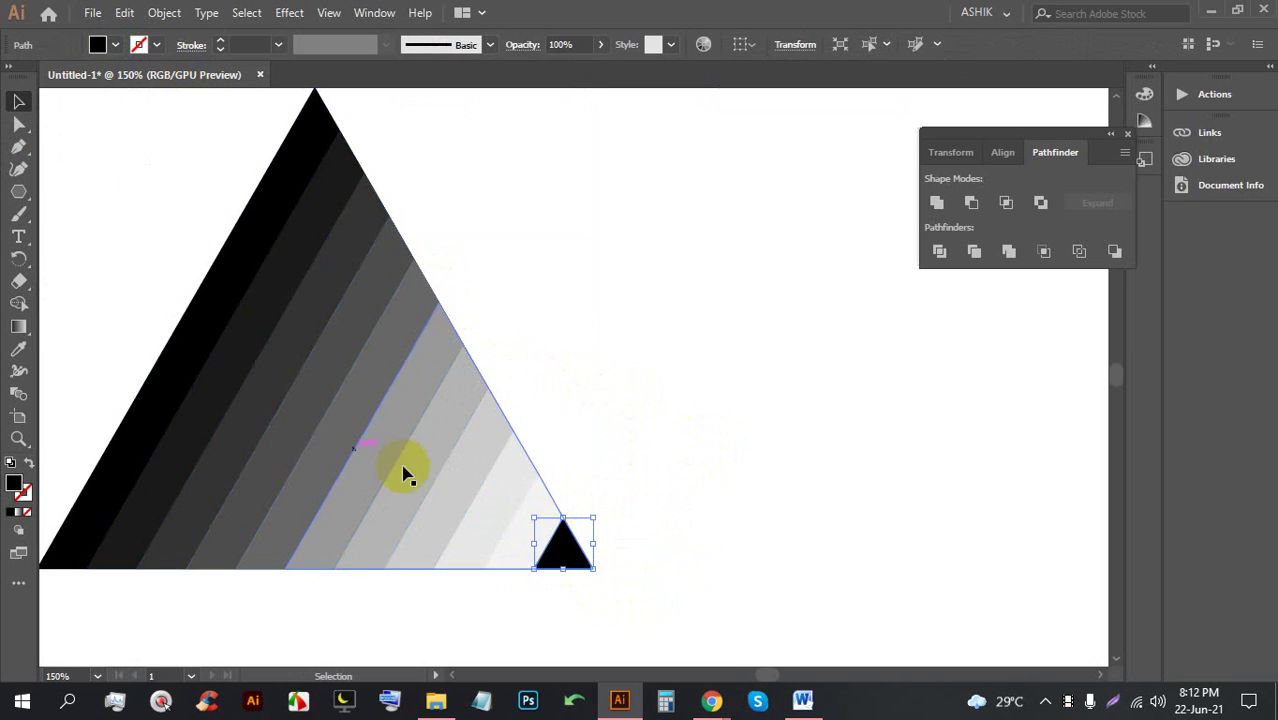
left_click(114, 44)
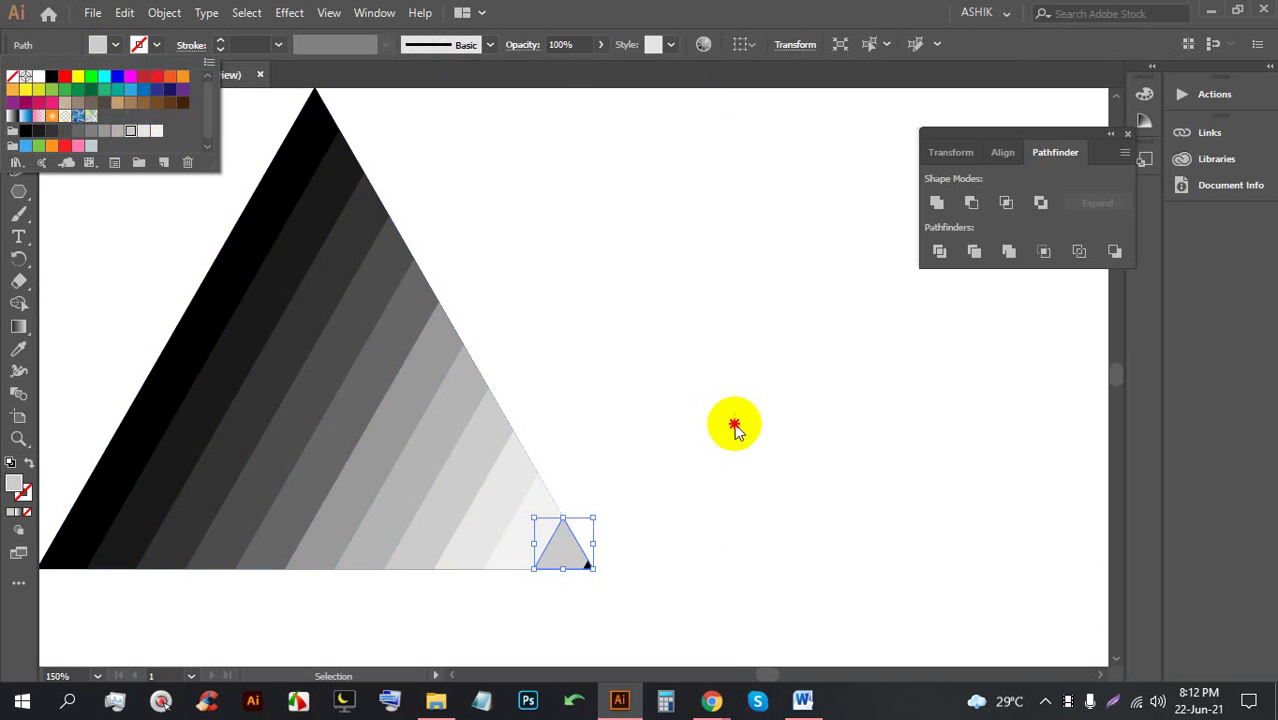
left_click(735, 427)
Match the tiny black piece at the triangle's lower tip to the light grey of the adjacent corner piece
scroll(590, 580, "up", 3)
left_click(567, 568)
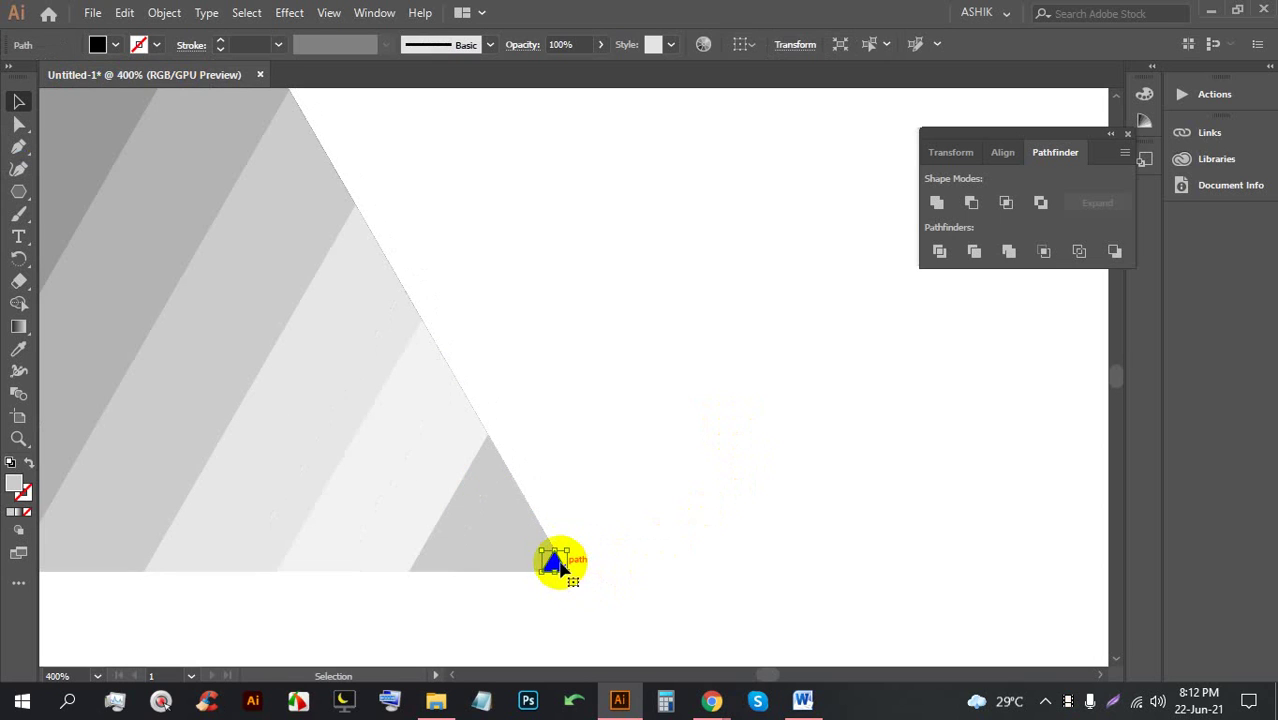
left_click(442, 537)
left_click(18, 101)
left_click(597, 313)
scroll(717, 386, "down", 4)
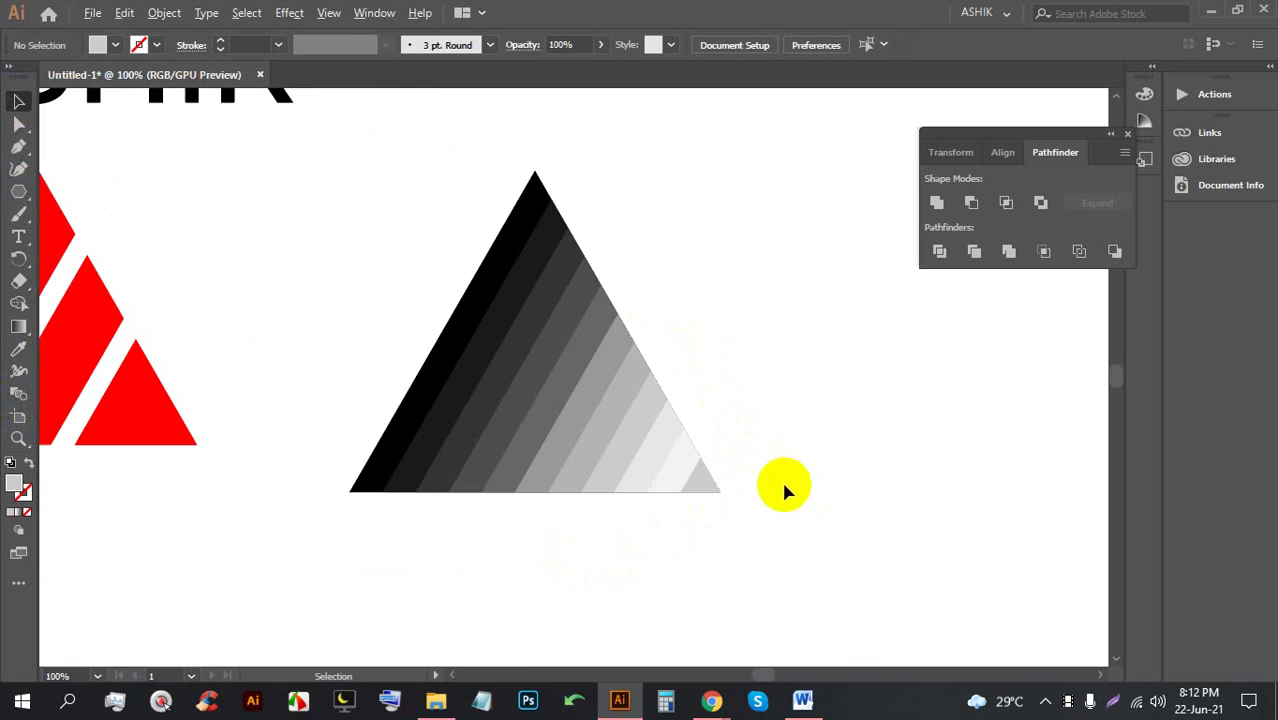
Examine the shaded triangle's strips and edges up close and as a whole
scroll(522, 222, "up", 3)
scroll(513, 263, "down", 1)
scroll(653, 528, "up", 1)
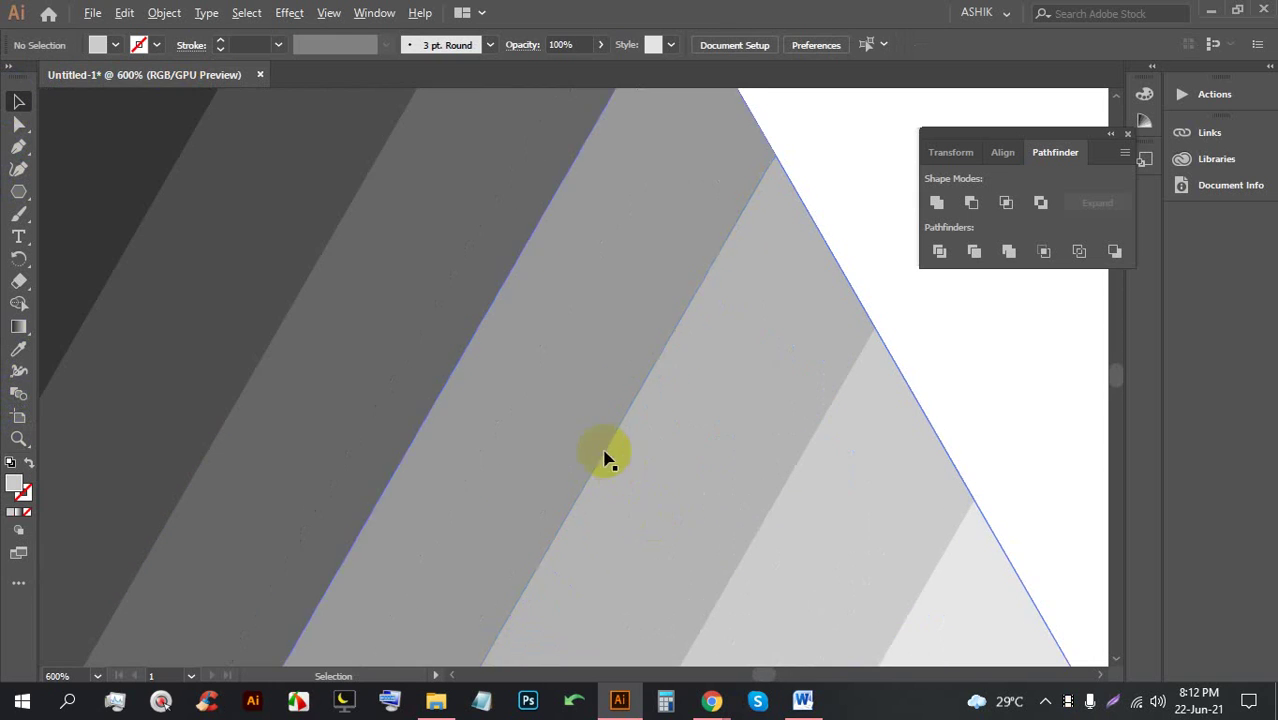
scroll(605, 456, "down", 2)
scroll(573, 414, "down", 1)
scroll(560, 390, "up", 2)
scroll(559, 385, "down", 1)
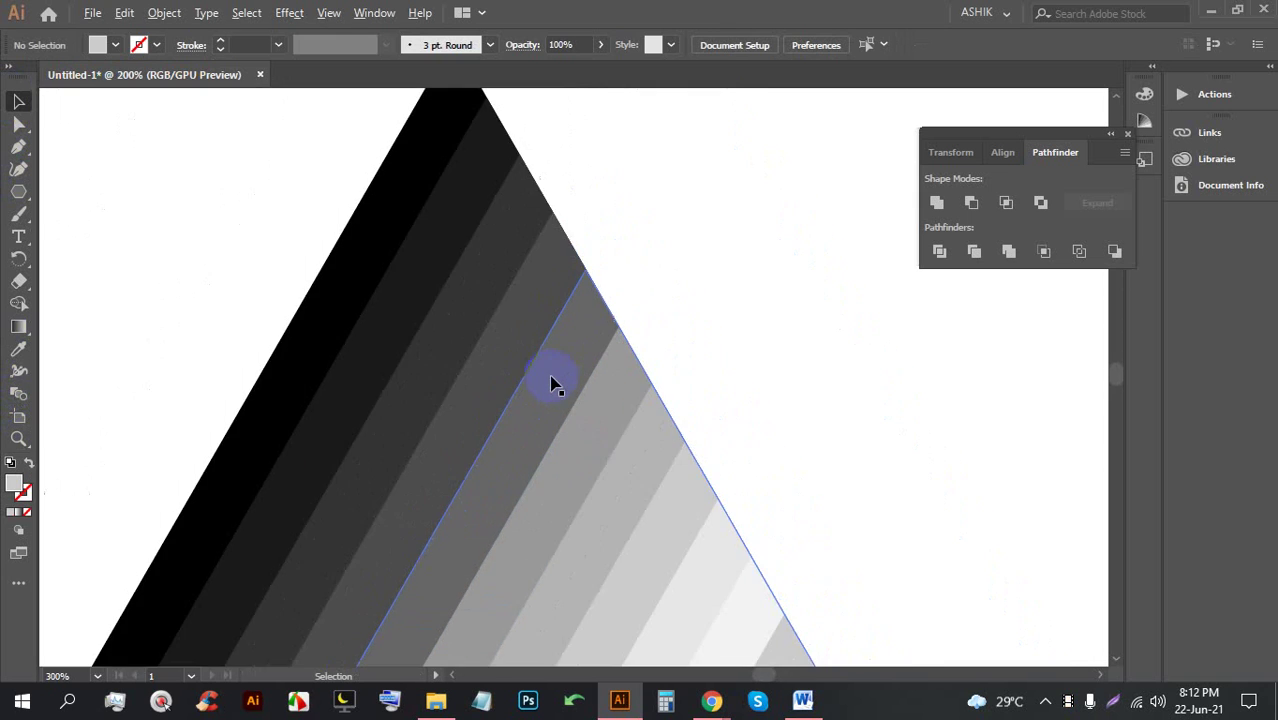
scroll(551, 379, "up", 5)
scroll(528, 381, "down", 10)
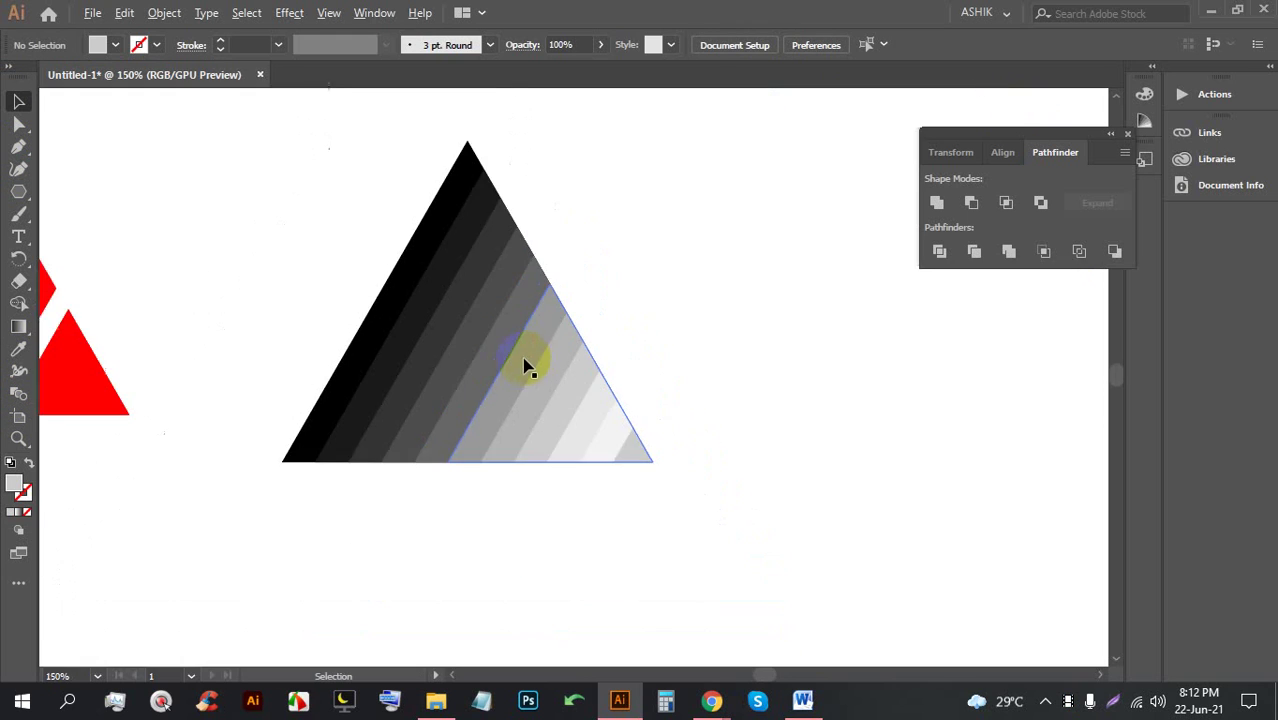
Select all strips of the shaded triangle and move them below the red striped triangle
left_click_drag(688, 515, 308, 491)
scroll(730, 400, "up", 1)
scroll(730, 400, "up", 1)
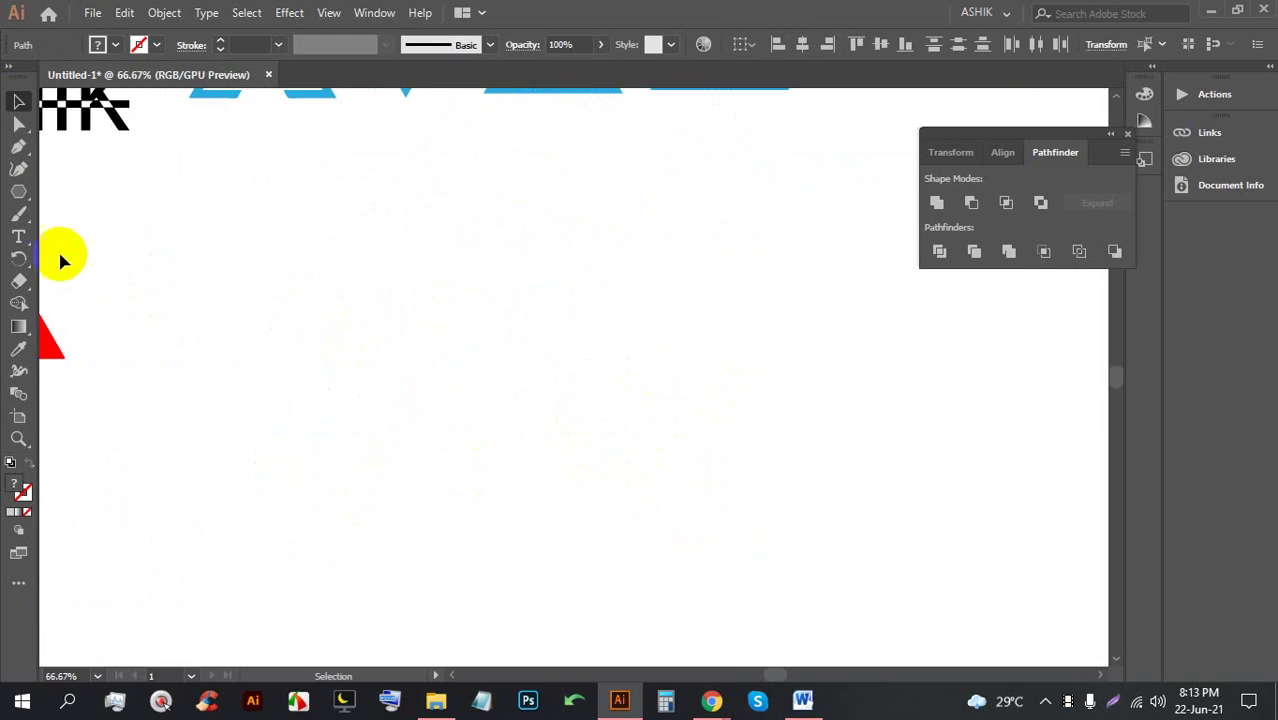
Draw a hexagon with the Polygon tool in the empty artboard area and rotate it so a corner points up
left_click_drag(24, 205, 108, 242)
left_click_drag(407, 249, 419, 385)
key("Up")
key("Up")
key("Up")
left_click(18, 101)
left_click_drag(420, 254, 593, 412)
left_click_drag(731, 288, 418, 300)
Remove the hexagon's fill and give it a 15 pt blue stroke
left_click(106, 46)
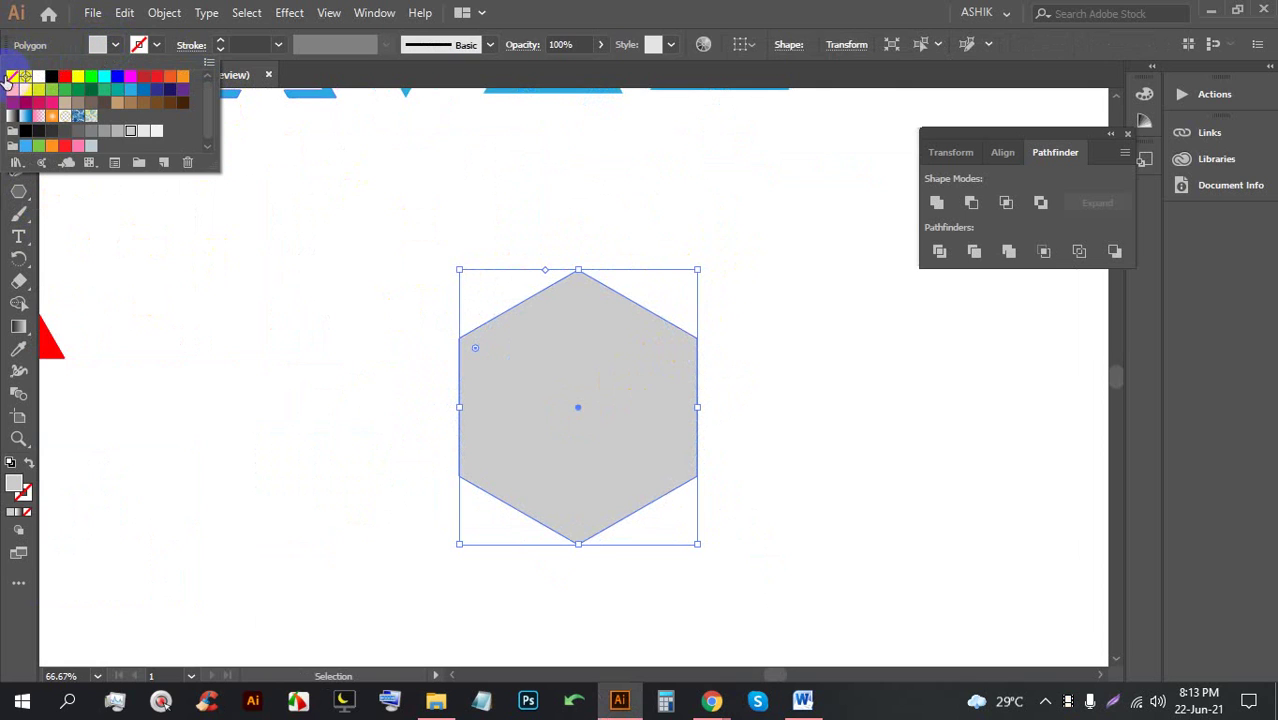
left_click(11, 77)
left_click(221, 46)
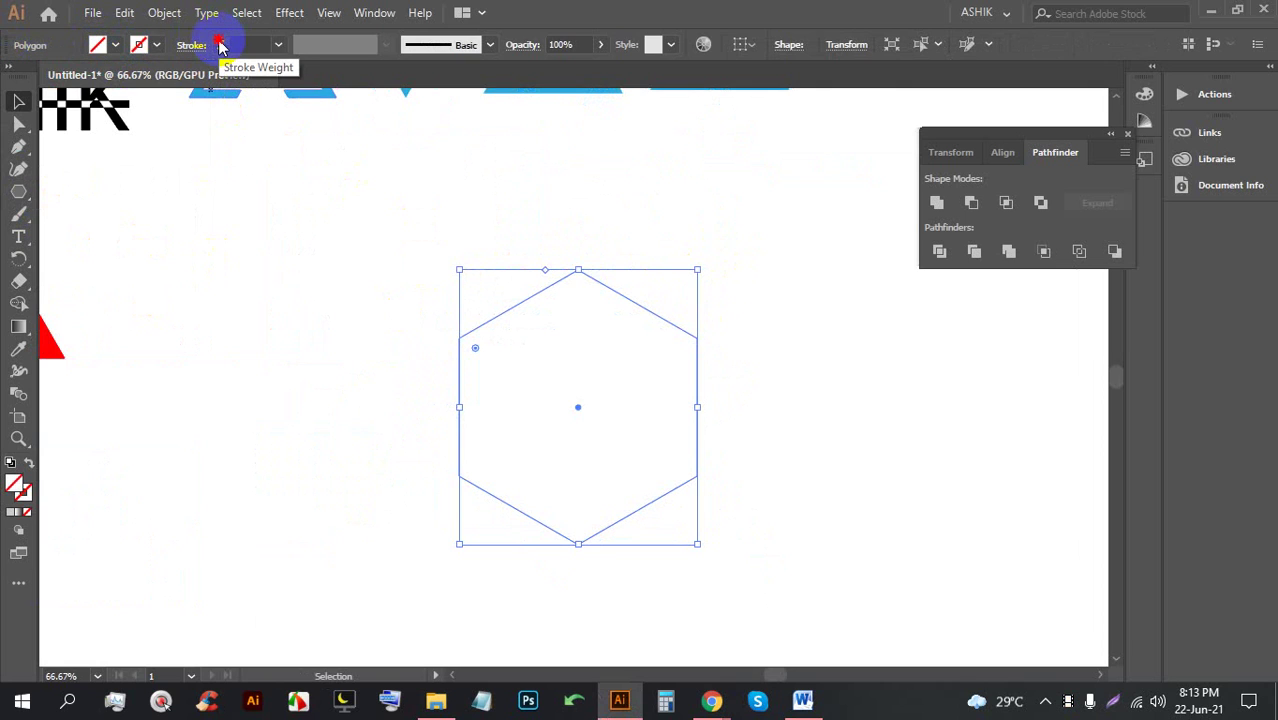
left_click(221, 43)
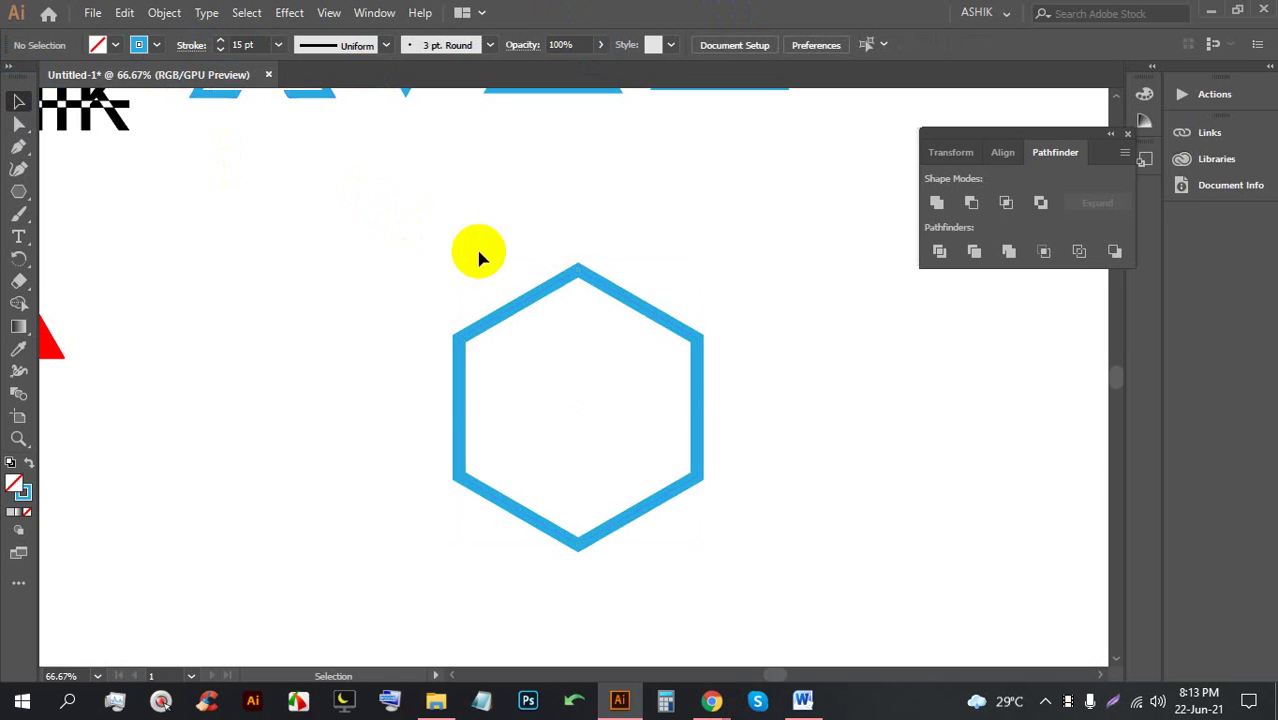
Shift the outlined hexagon slightly sideways and expand its fill and stroke into shapes
left_click_drag(599, 285, 504, 280)
left_click(164, 13)
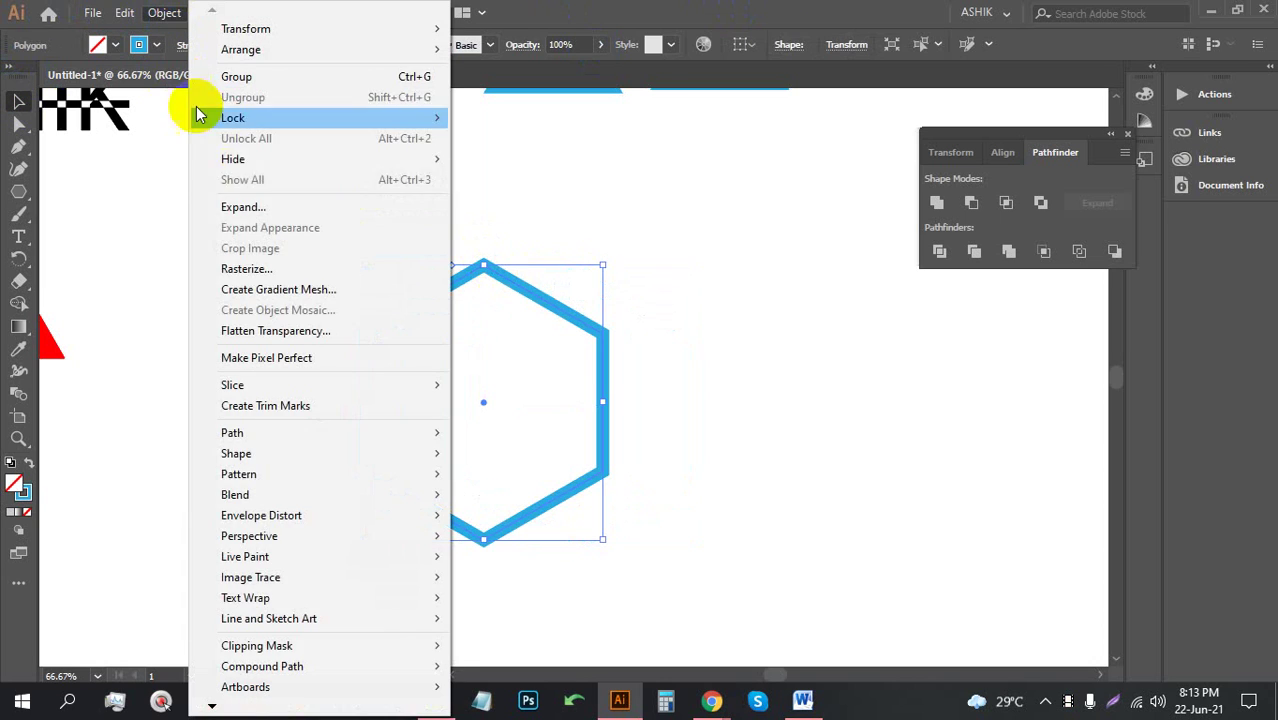
left_click(233, 204)
left_click(589, 459)
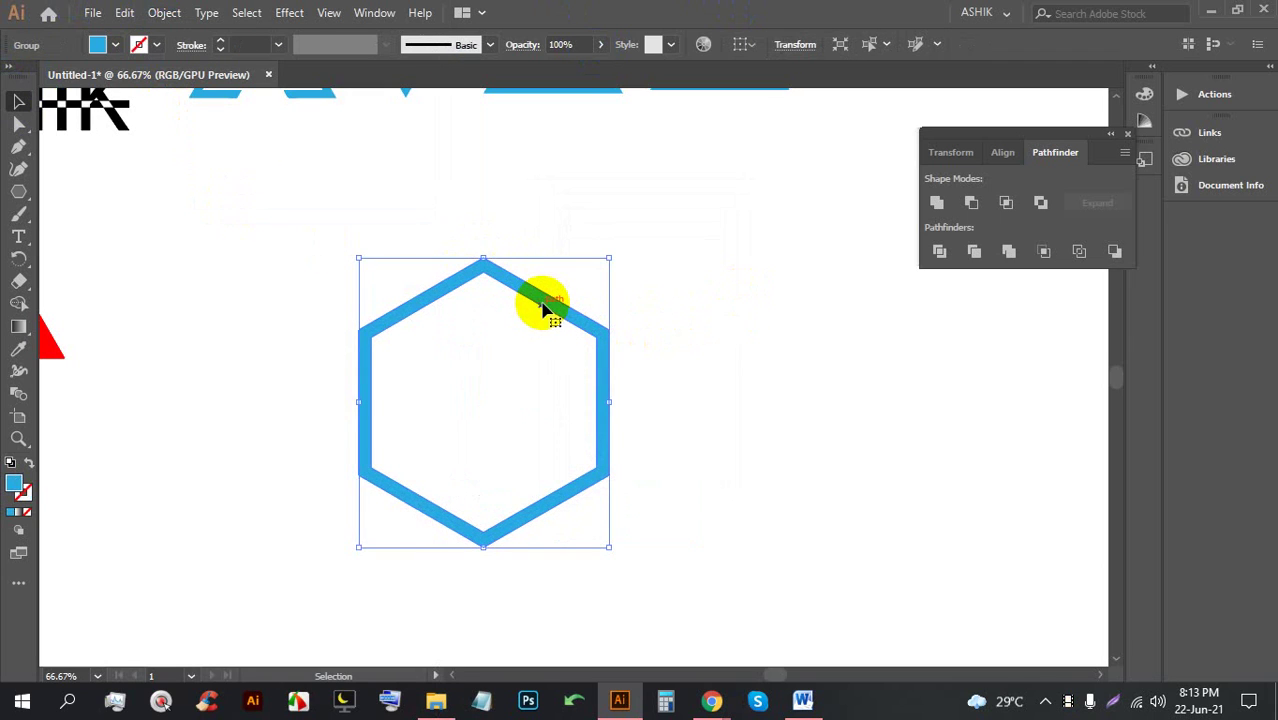
Duplicate the expanded hexagon and overlap the two diagonally so each one's corner meets the other's centre line
left_click_drag(545, 308, 665, 376)
key("ctrl+minus")
key("ctrl+minus")
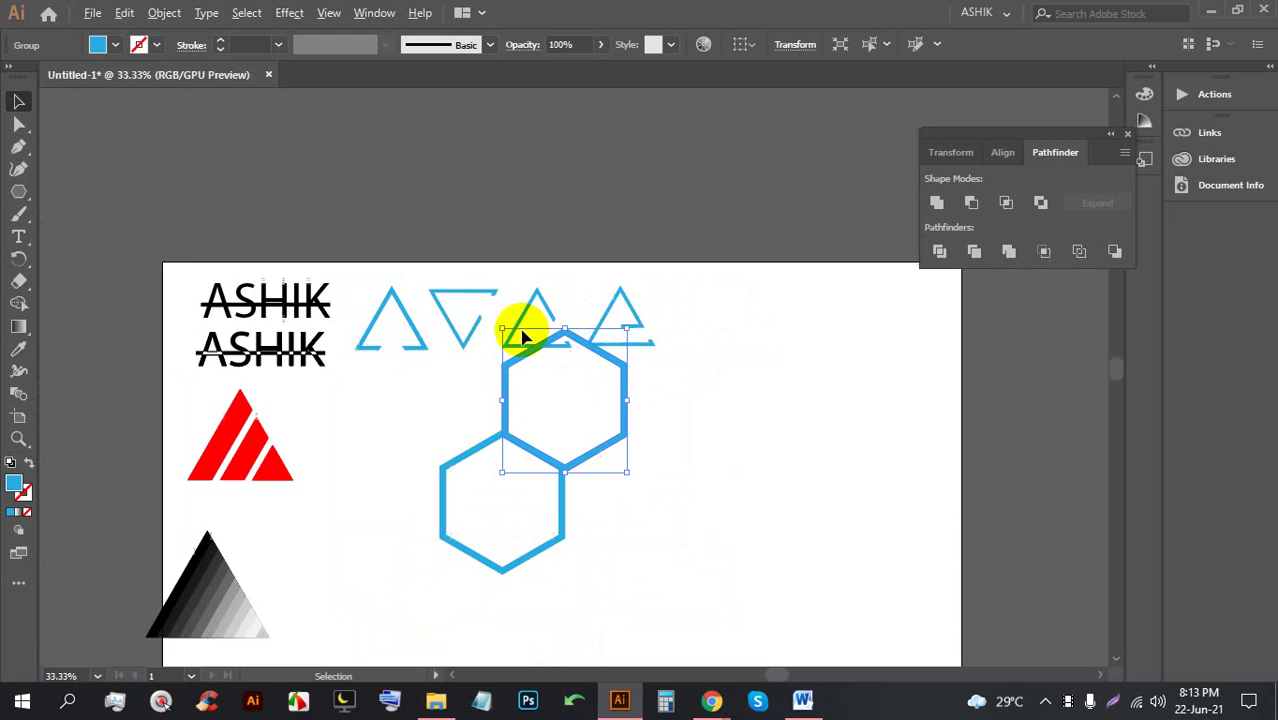
scroll(567, 522, "up", 1)
left_click_drag(585, 440, 500, 535)
scroll(548, 485, "up", 1)
left_click_drag(580, 392, 665, 351)
left_click(827, 436)
scroll(500, 452, "down", 1)
scroll(500, 452, "up", 1)
Remove the upper hexagon's parts outside the lower one with the Shape Builder, keeping the two inner lines
left_click_drag(725, 597, 320, 334)
left_click(16, 305)
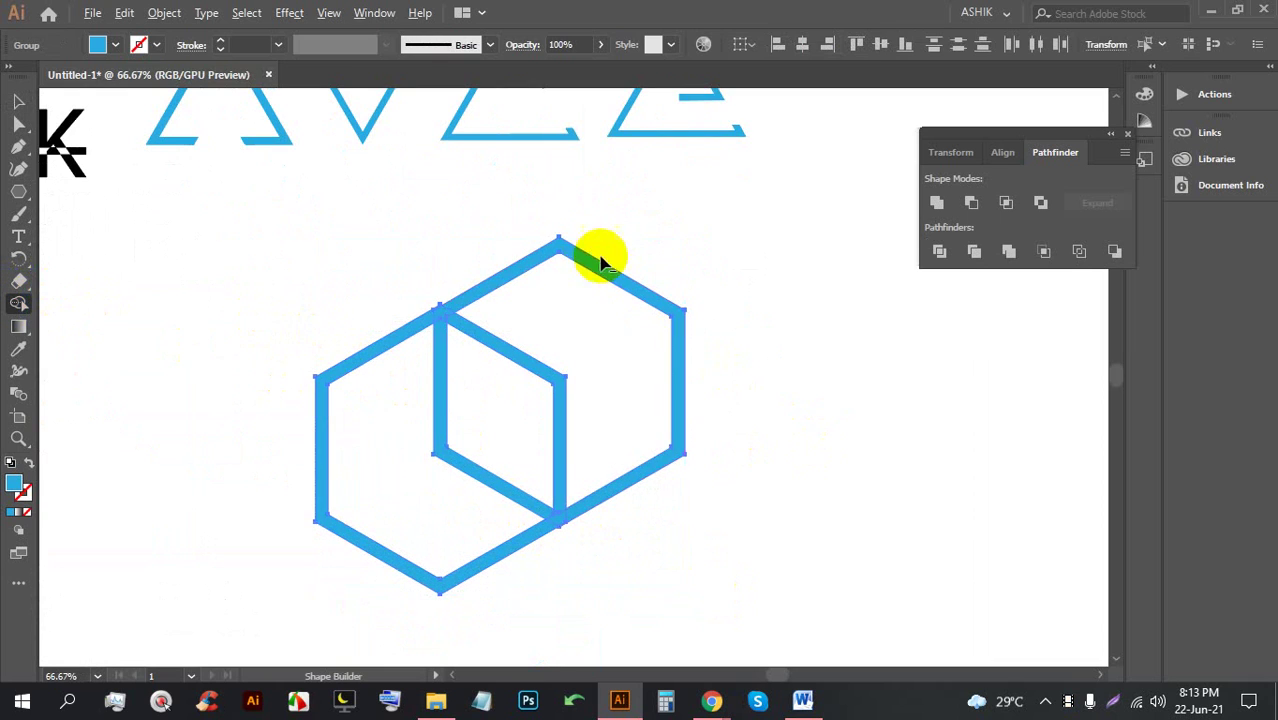
left_click(591, 420, "alt")
left_click(530, 420, "alt")
left_click(18, 101)
scroll(462, 255, "down", 1)
key("ctrl+j")
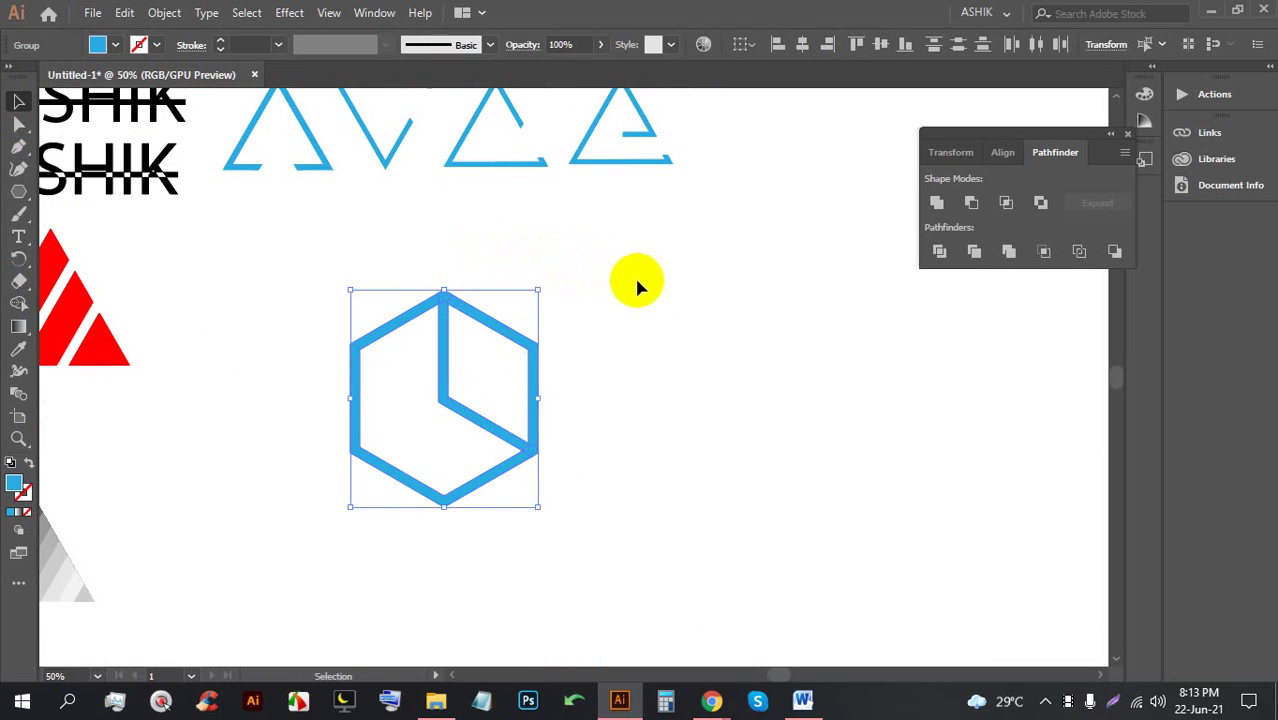
left_click(803, 380)
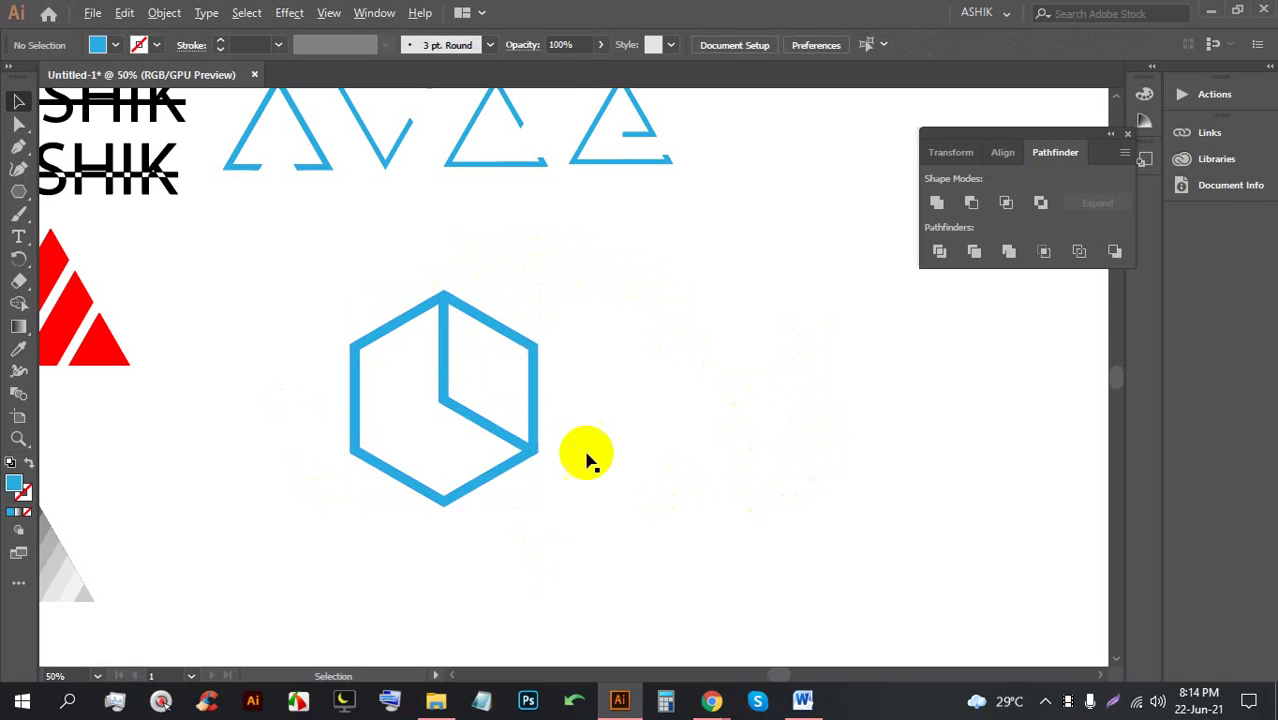
Draw a second hexagon to the right of the cube-like mark and rotate it so a corner points up
scroll(434, 399, "up", 2)
scroll(283, 300, "down", 4)
scroll(214, 185, "up", 2)
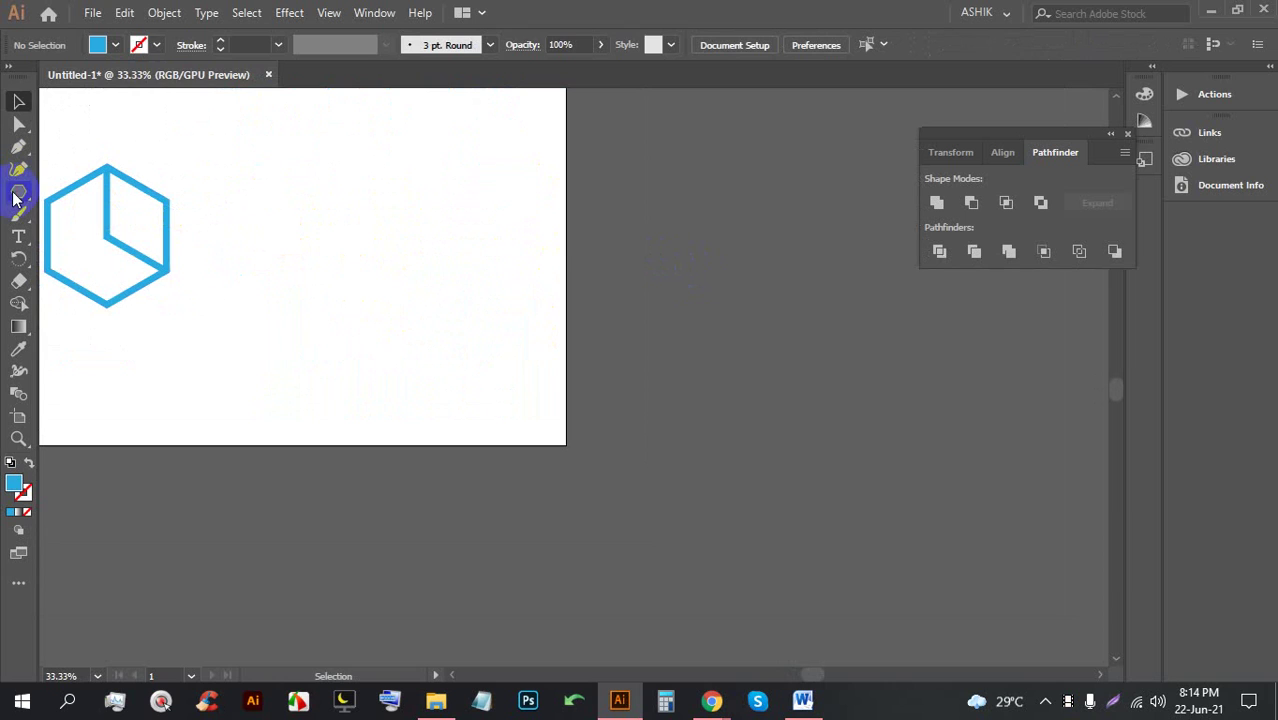
mouse_move(335, 220)
left_mouse_down()
mouse_move(394, 277)
mouse_move(383, 294)
left_mouse_up()
left_click(20, 99)
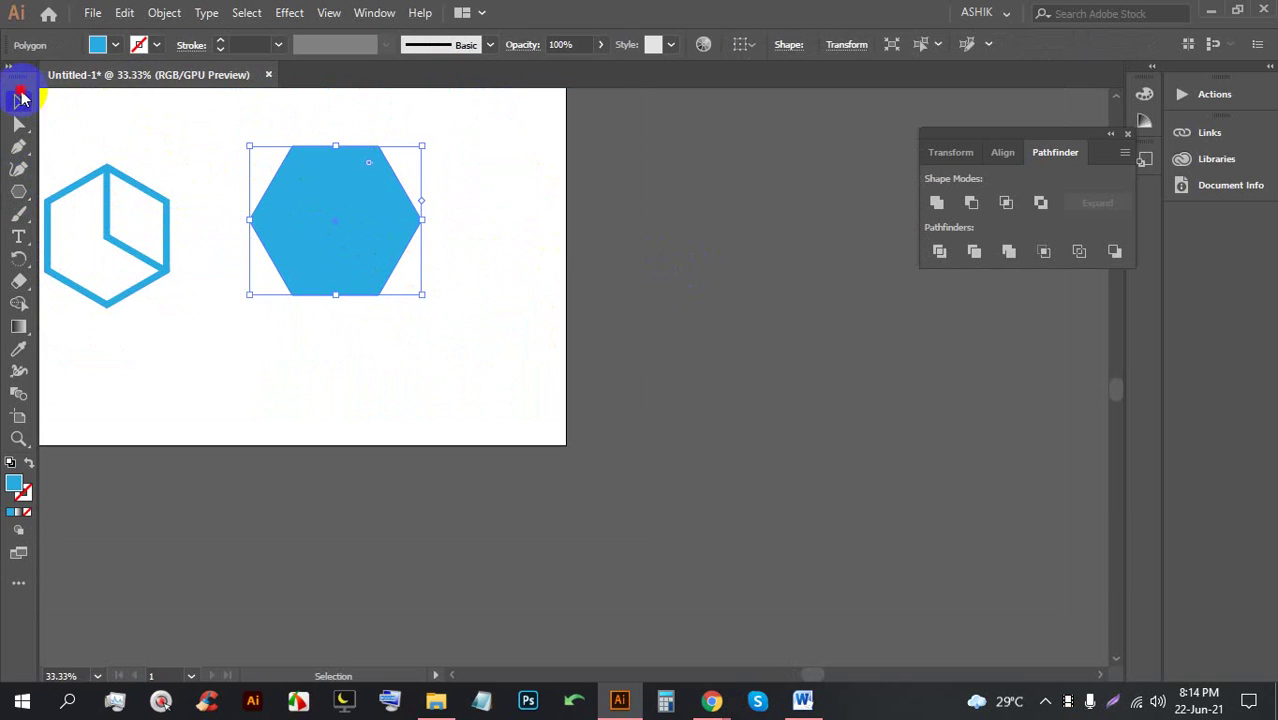
key("a")
key("v")
left_click_drag(428, 143, 277, 148)
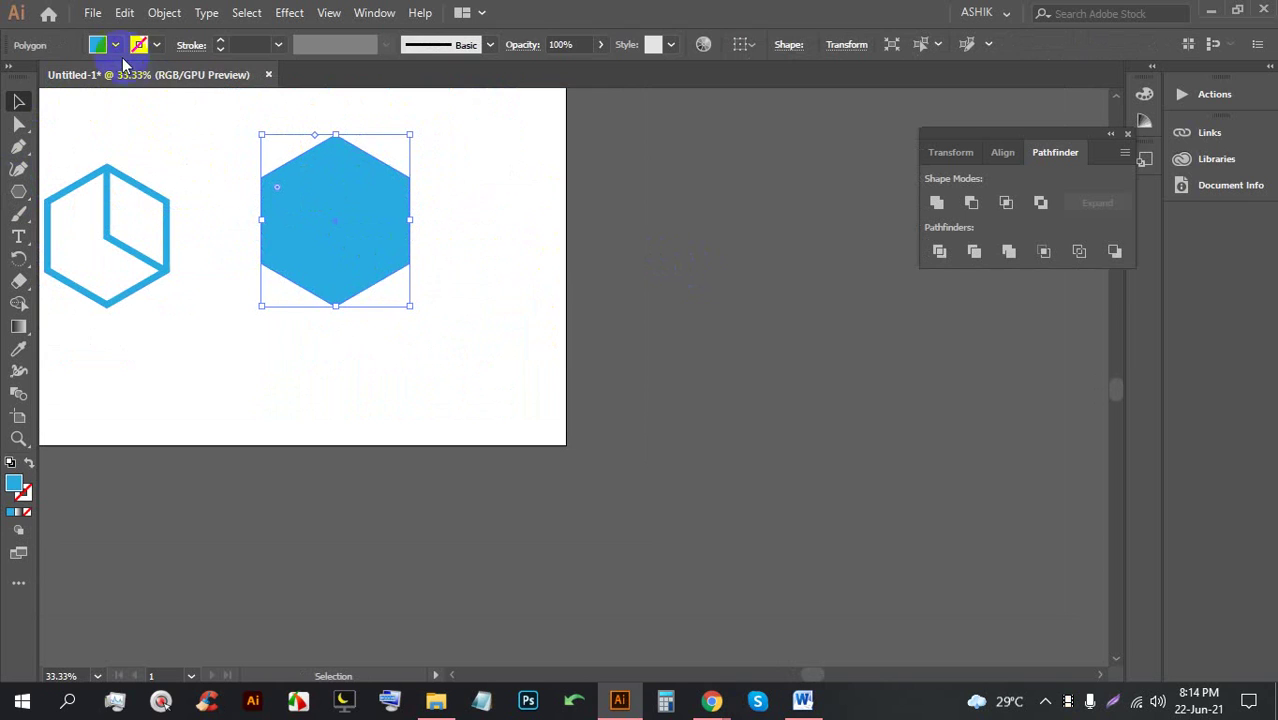
Remove the second hexagon's fill and give it a 21 pt blue stroke
left_click(115, 45)
left_click(13, 78)
left_click(221, 39)
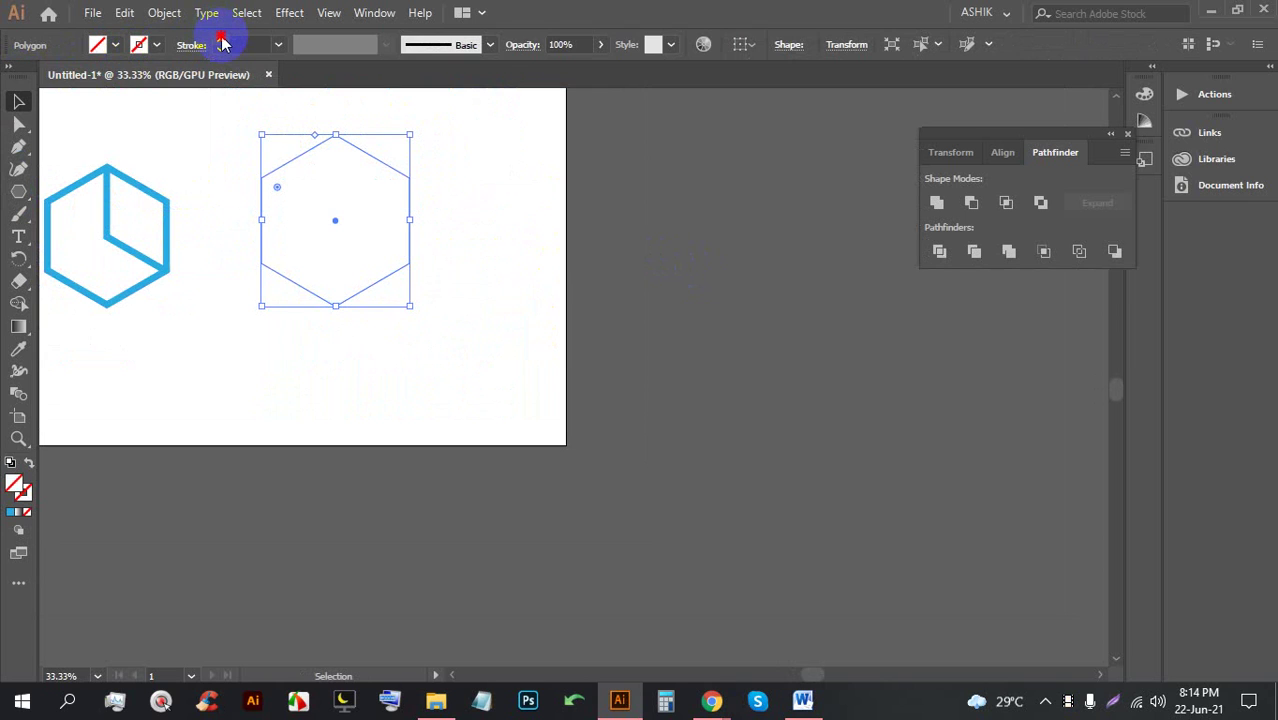
left_click(222, 41)
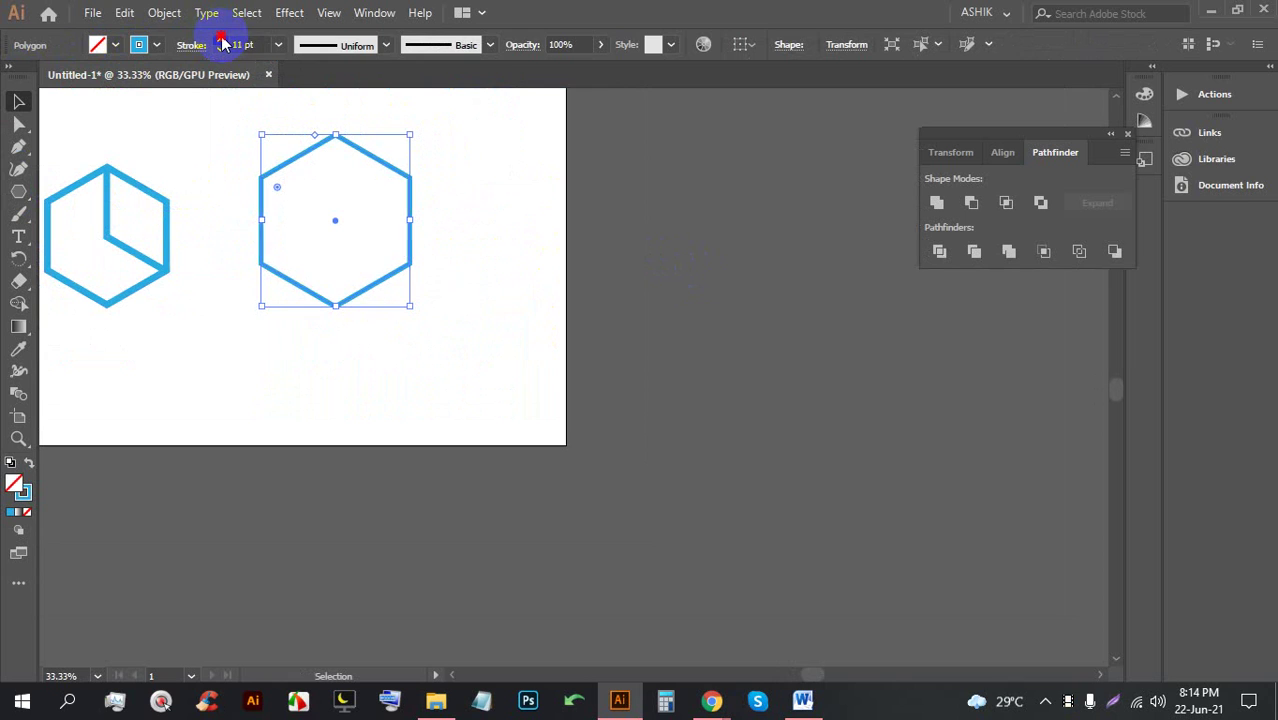
Expand the second hexagon's fill and stroke into shapes
left_click(164, 12)
left_click(272, 205)
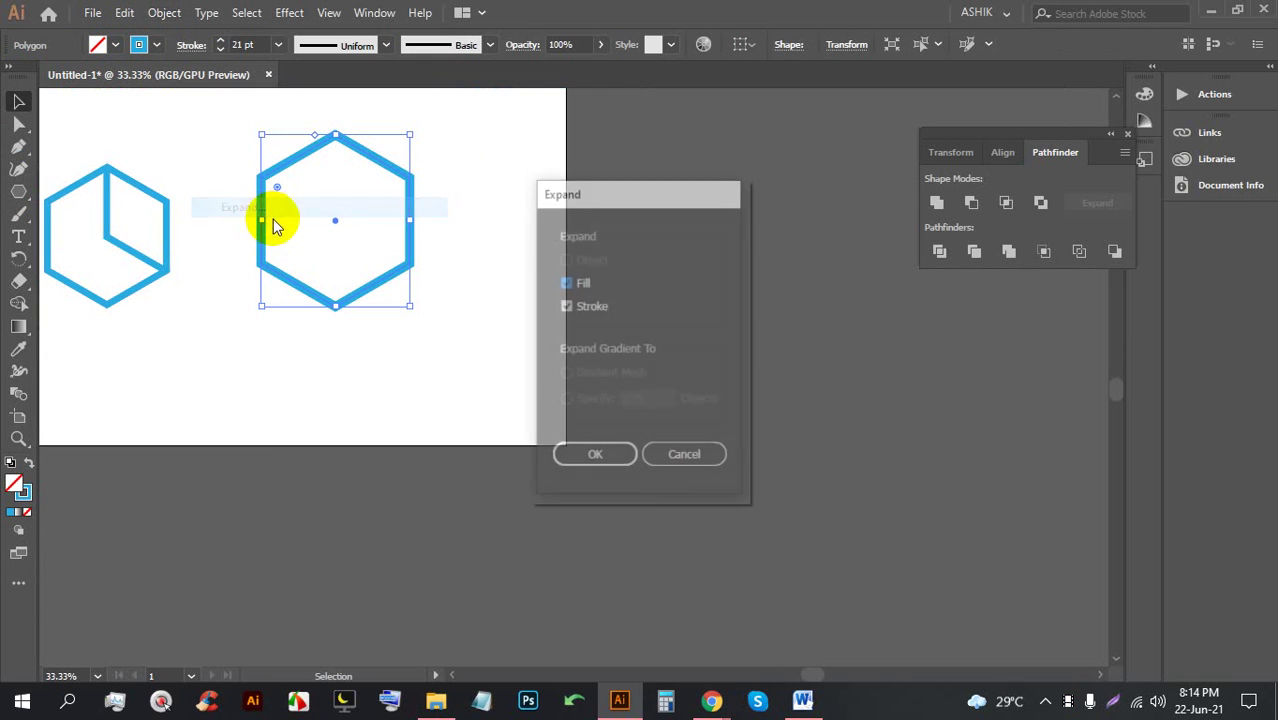
left_click(593, 460)
left_click(481, 218)
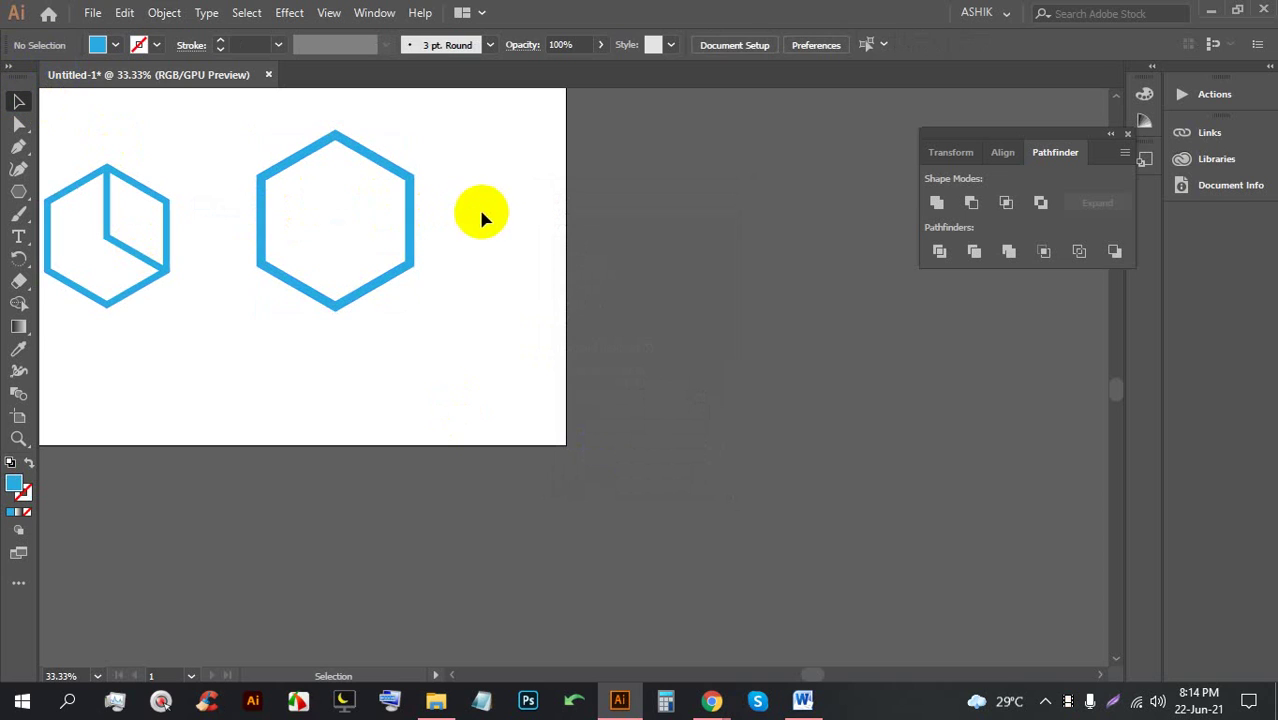
Reposition the expanded second hexagon slightly within the empty part of the artboard
left_click_drag(419, 200, 452, 223)
scroll(285, 157, "up", 1)
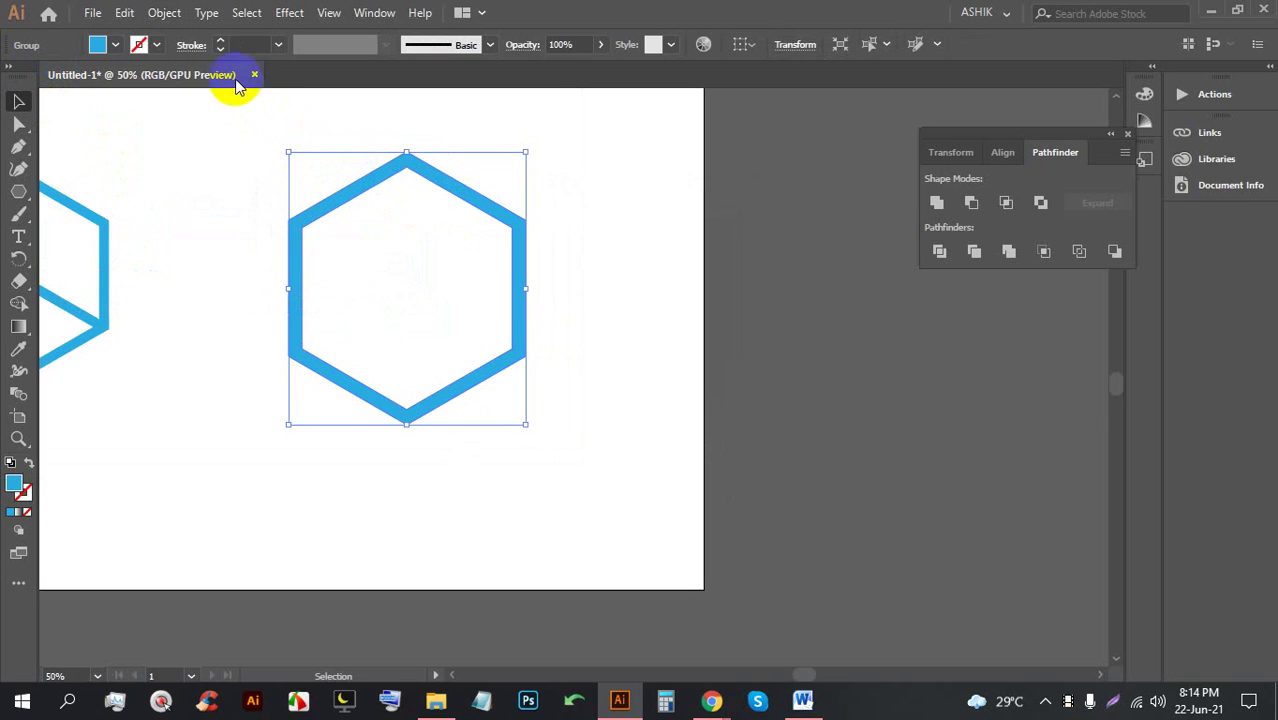
left_click_drag(524, 244, 519, 236)
Switch to the Google Meet call in Chrome to check the meeting, and return to Illustrator
mouse_move(714, 696)
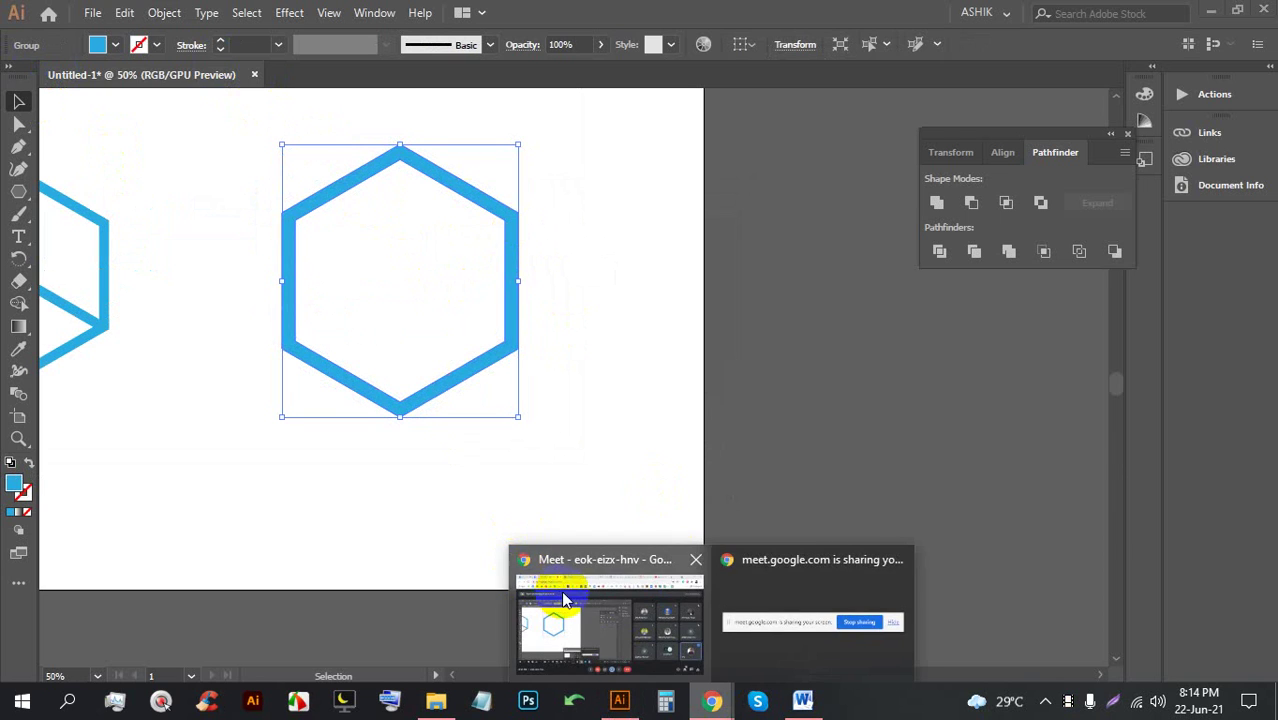
left_click(551, 613)
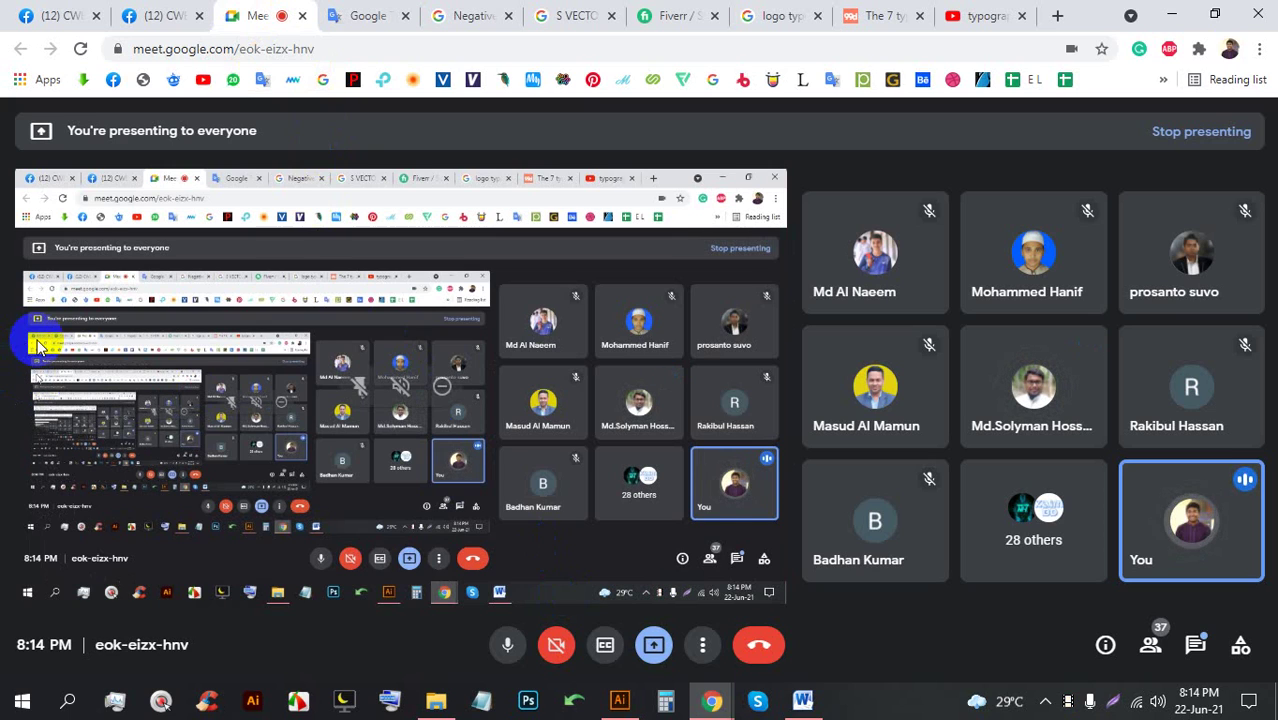
left_click(619, 700)
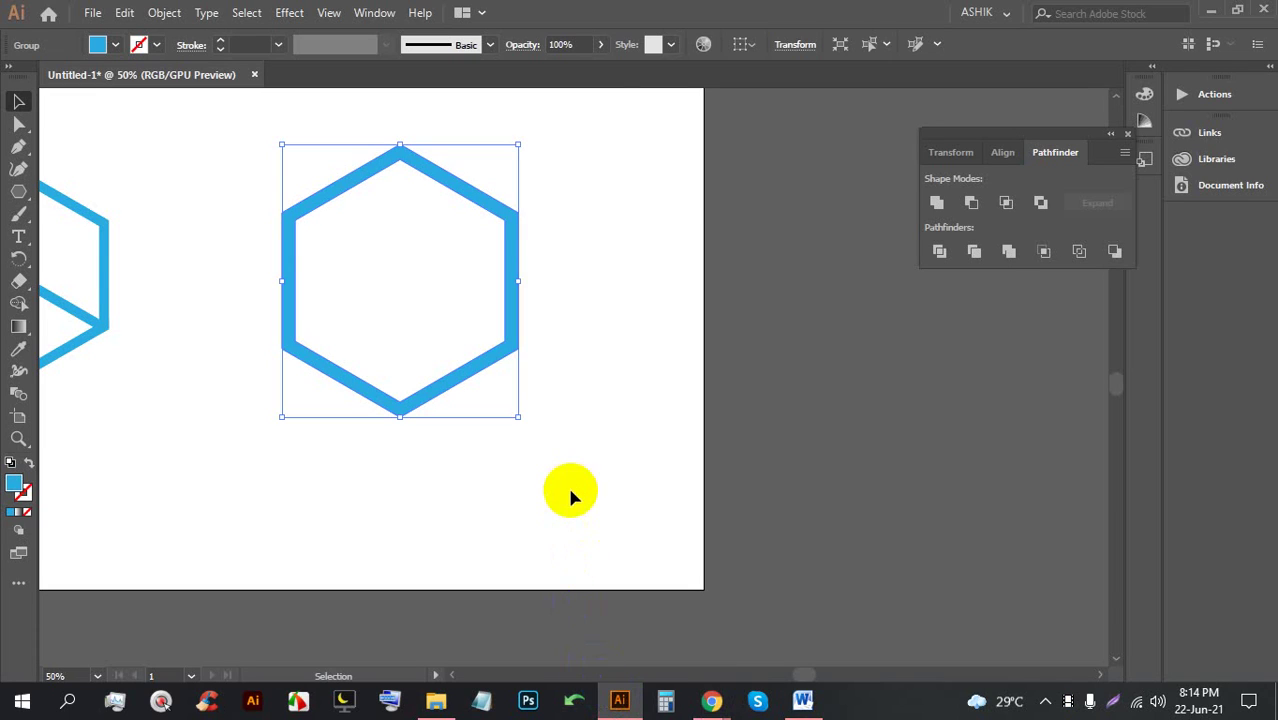
Move the second hexagon farther right and place a duplicate straight below it so the two overlap
left_click_drag(462, 188, 522, 182)
scroll(493, 170, "up", 2)
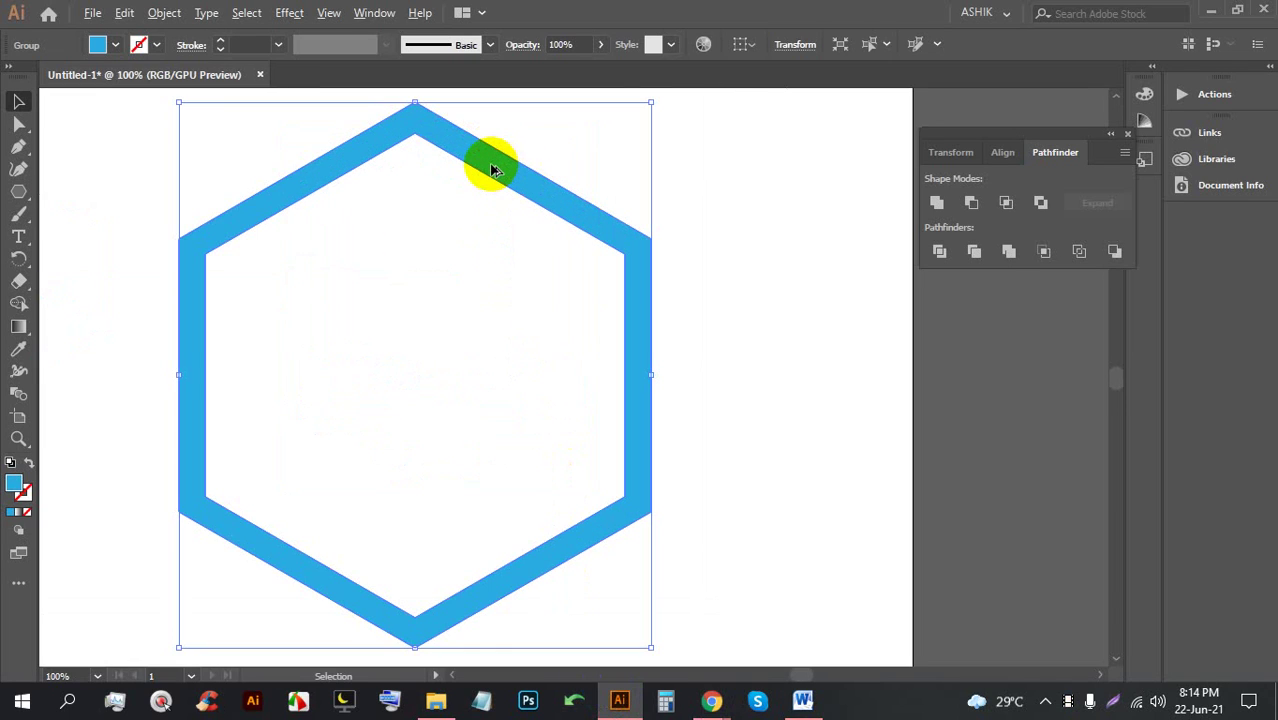
scroll(493, 172, "down", 2)
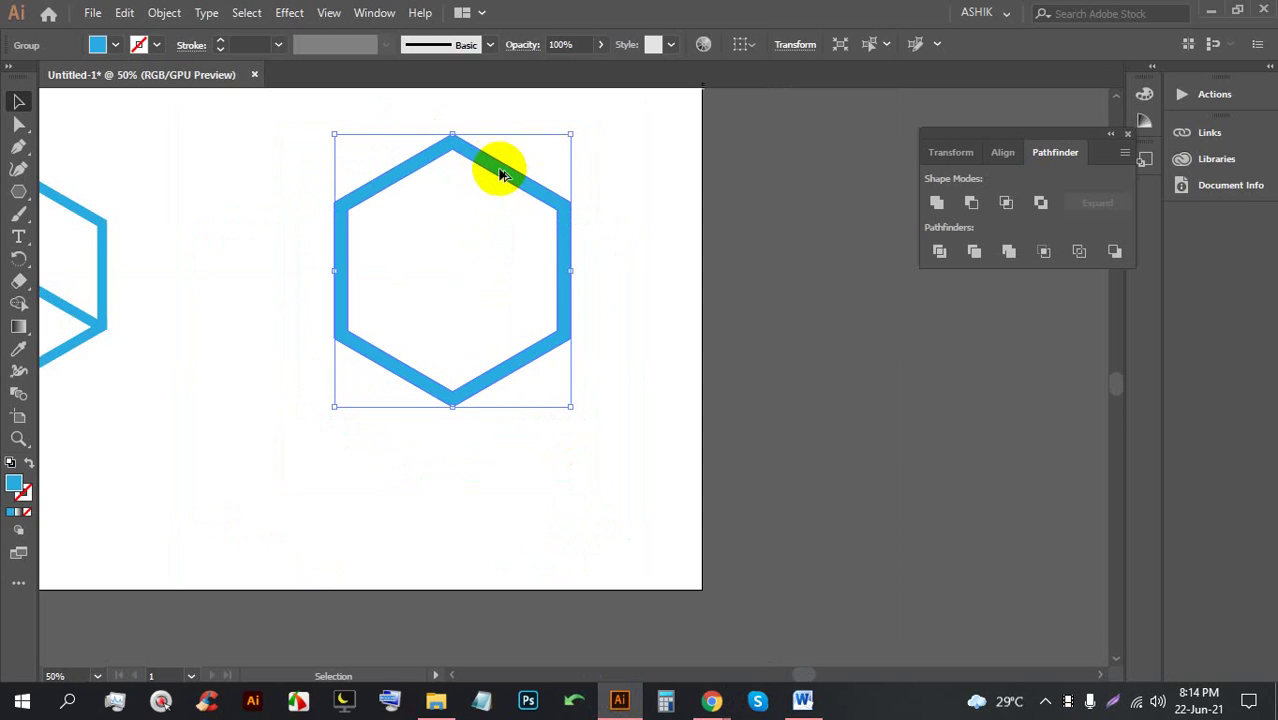
left_click_drag(503, 175, 503, 243)
left_click(670, 334)
scroll(352, 145, "up", 1)
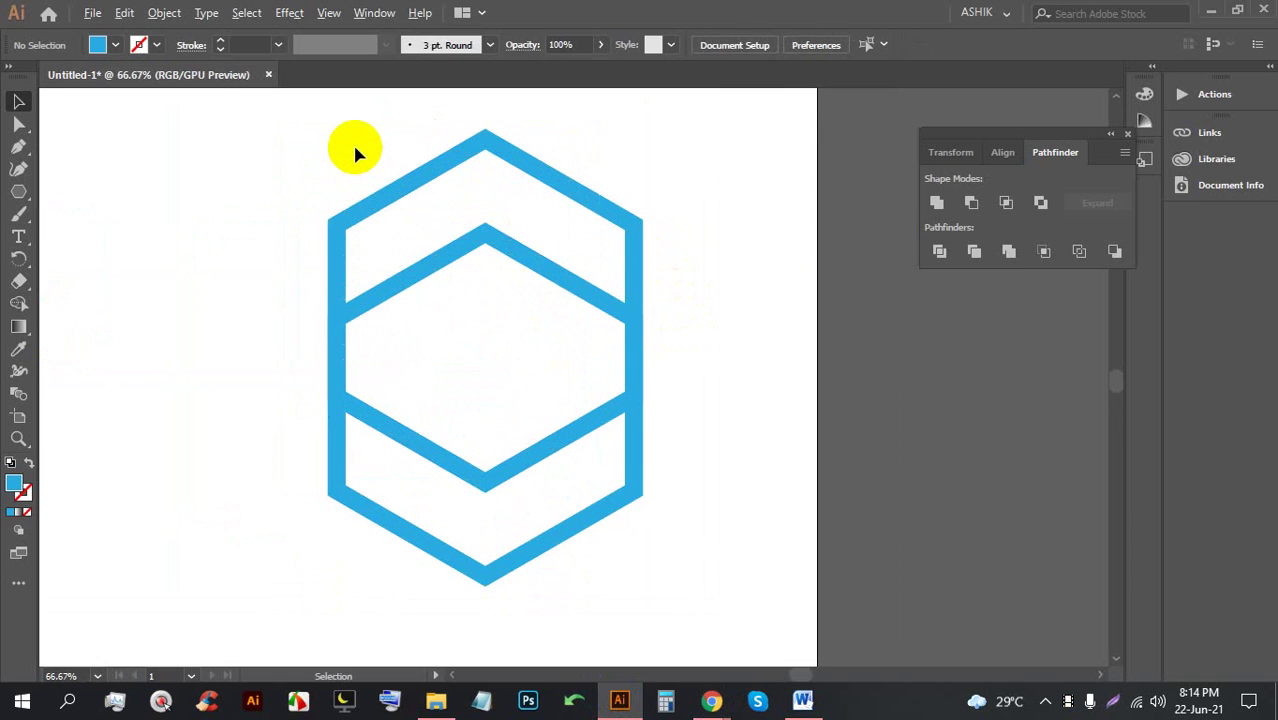
Select both overlapping hexagons and trim away the two lower chevron bands with the Shape Builder tool
left_click_drag(768, 446, 389, 207)
left_click_drag(733, 599, 470, 340)
left_click(720, 420)
left_click(362, 200)
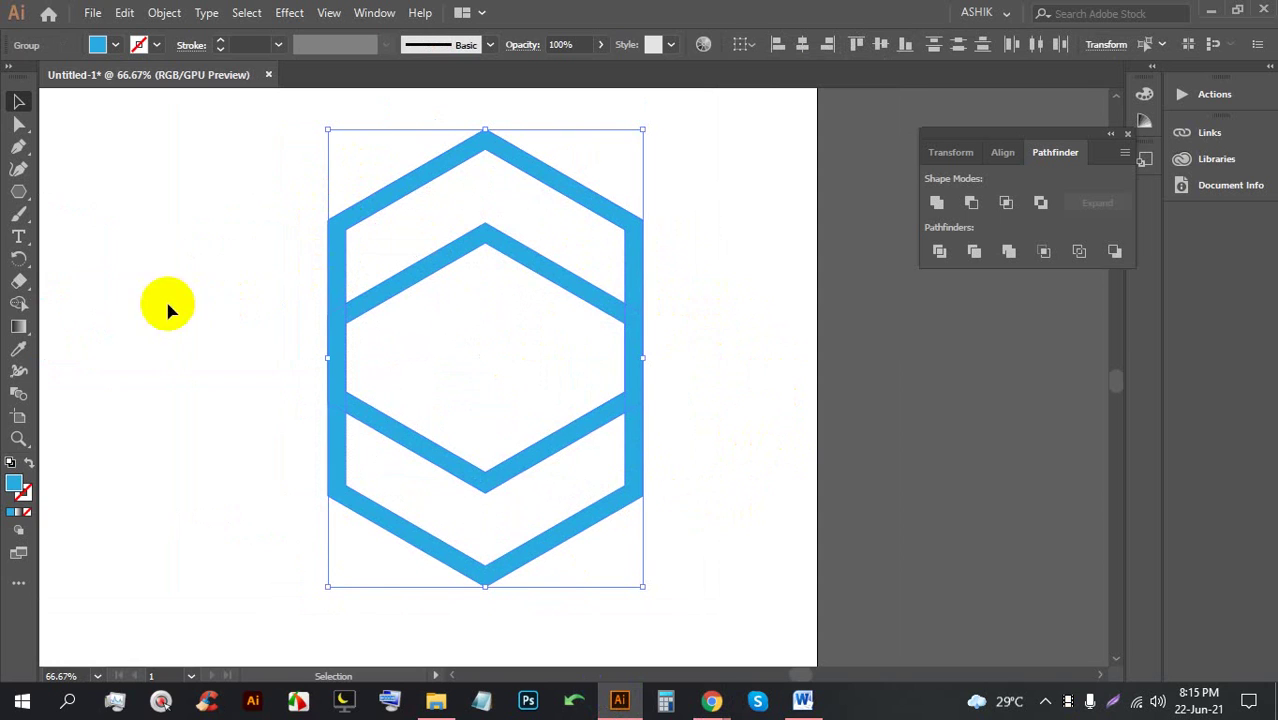
left_click(17, 305)
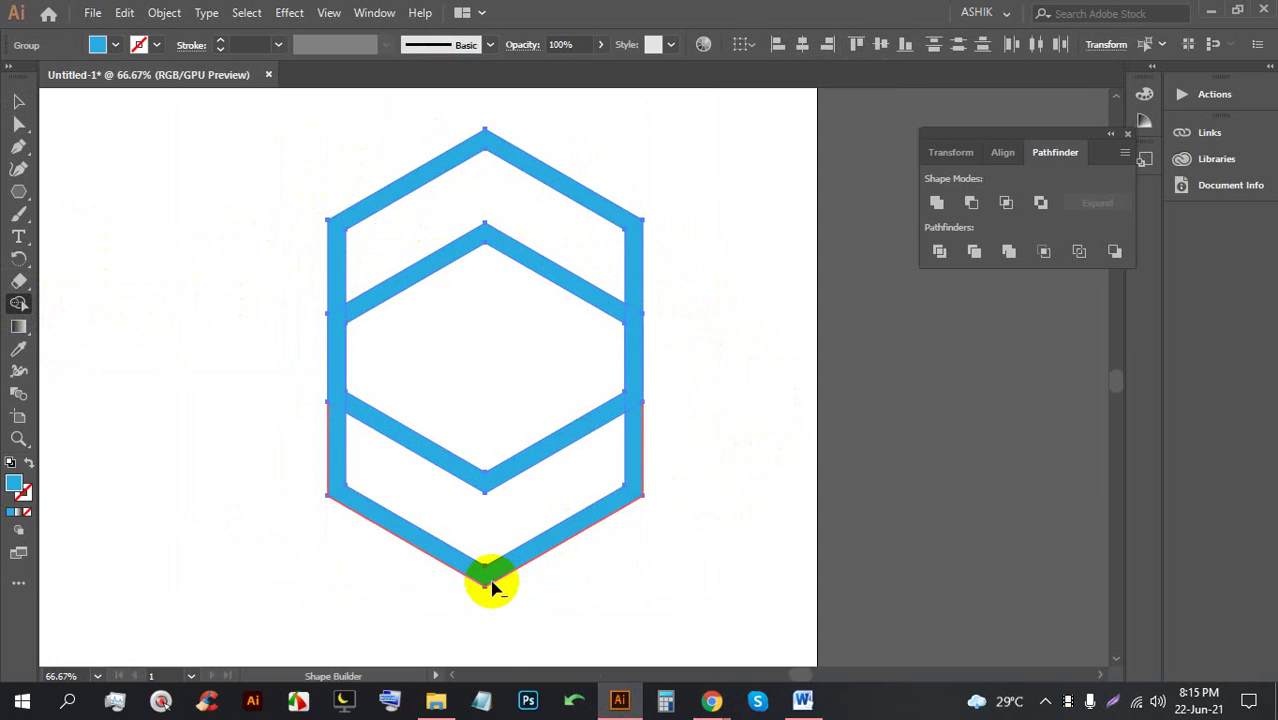
left_click_drag(493, 636, 490, 470)
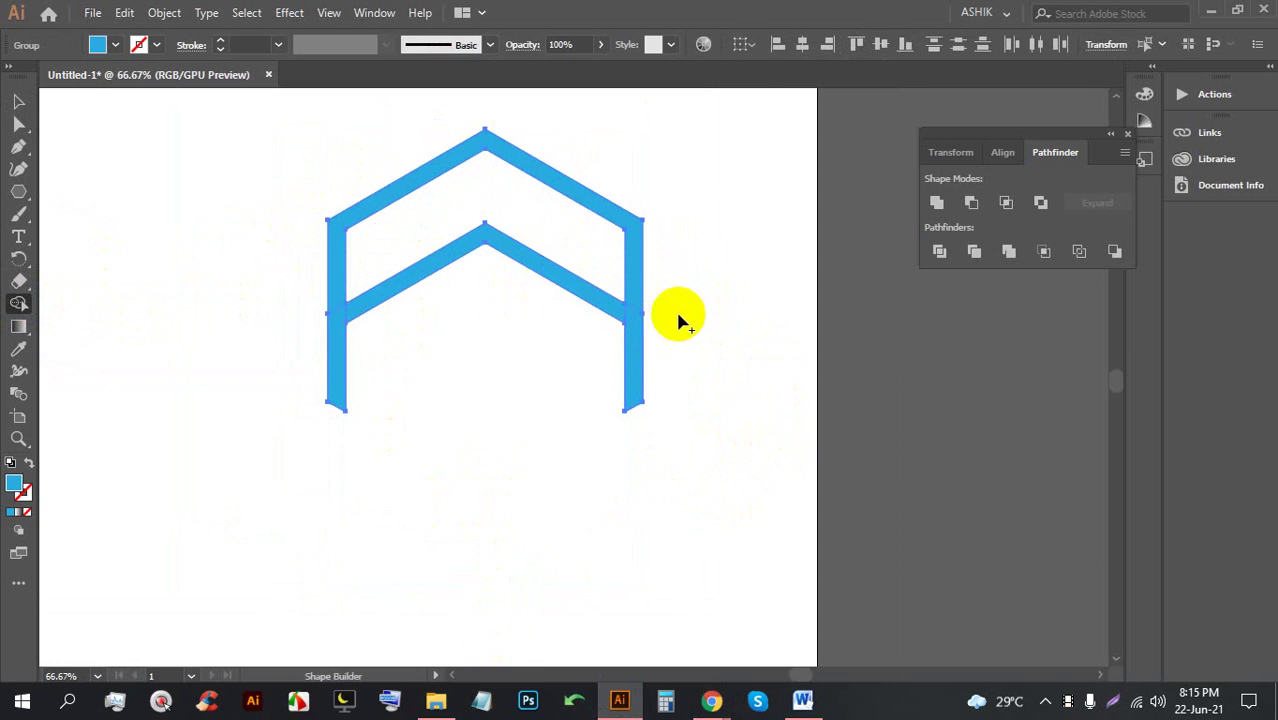
Move the trimmed double-chevron mark up near the artboard's upper-right corner
scroll(678, 320, "down", 2)
scroll(536, 366, "up", 1)
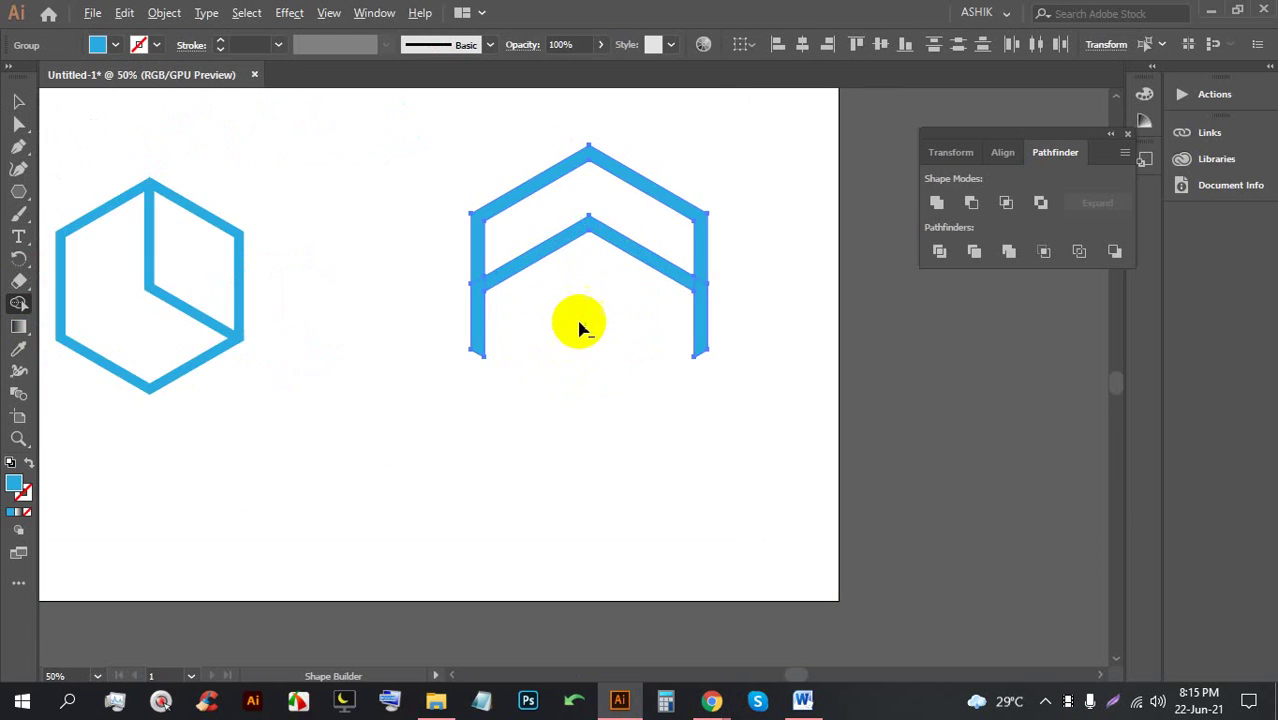
scroll(583, 327, "down", 1)
left_click(17, 99)
left_click(736, 388)
left_click(599, 228)
scroll(610, 270, "up", 1)
left_click_drag(613, 280, 610, 232)
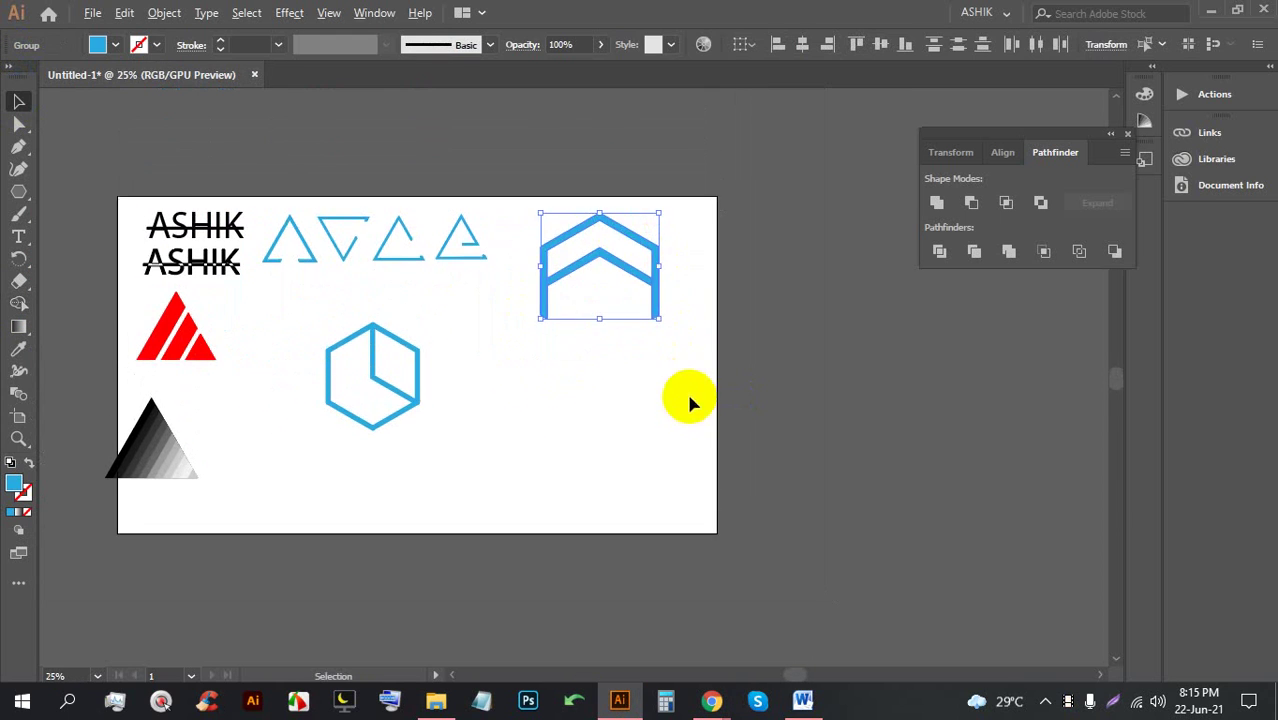
Draw a new upright hexagon and position it in the empty area below the double-chevron mark
scroll(684, 340, "up", 2)
left_click(18, 191)
left_click_drag(451, 392, 507, 484)
left_click(17, 99)
left_click_drag(559, 288, 456, 380)
scroll(456, 380, "up", 1)
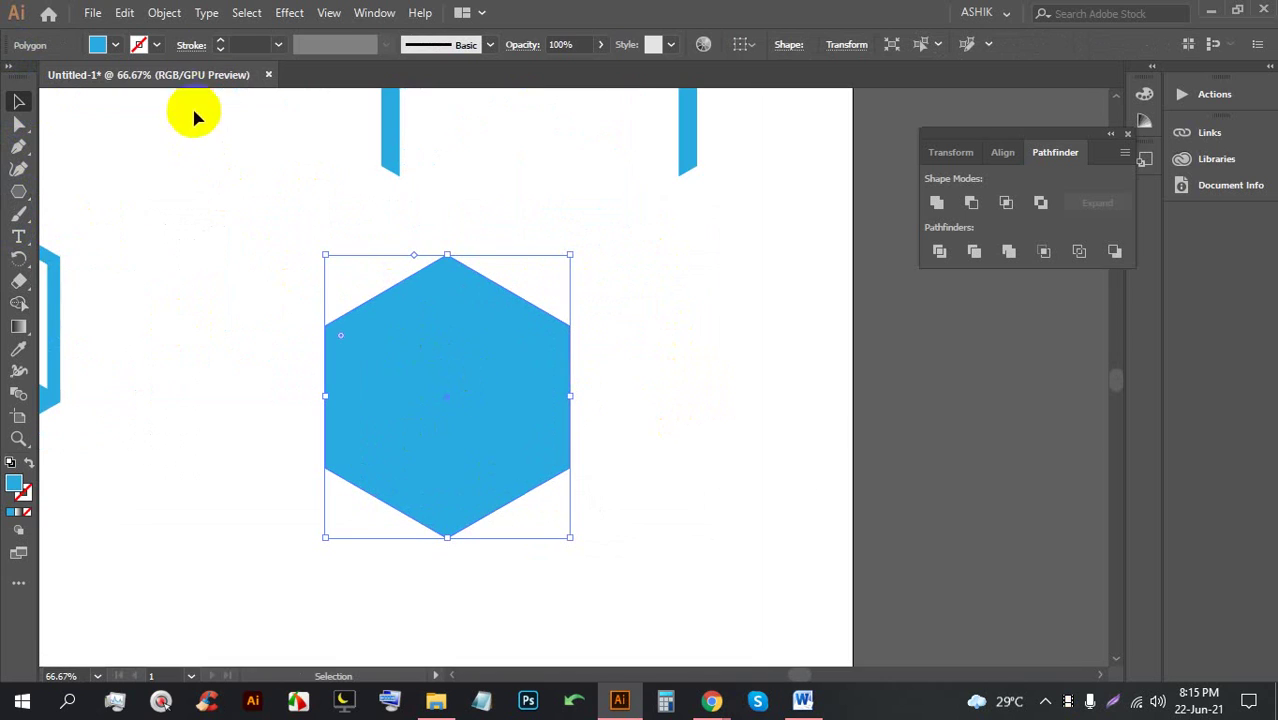
Remove the new hexagon's fill and give it a 15 pt blue stroke
left_click(100, 44)
left_click(12, 78)
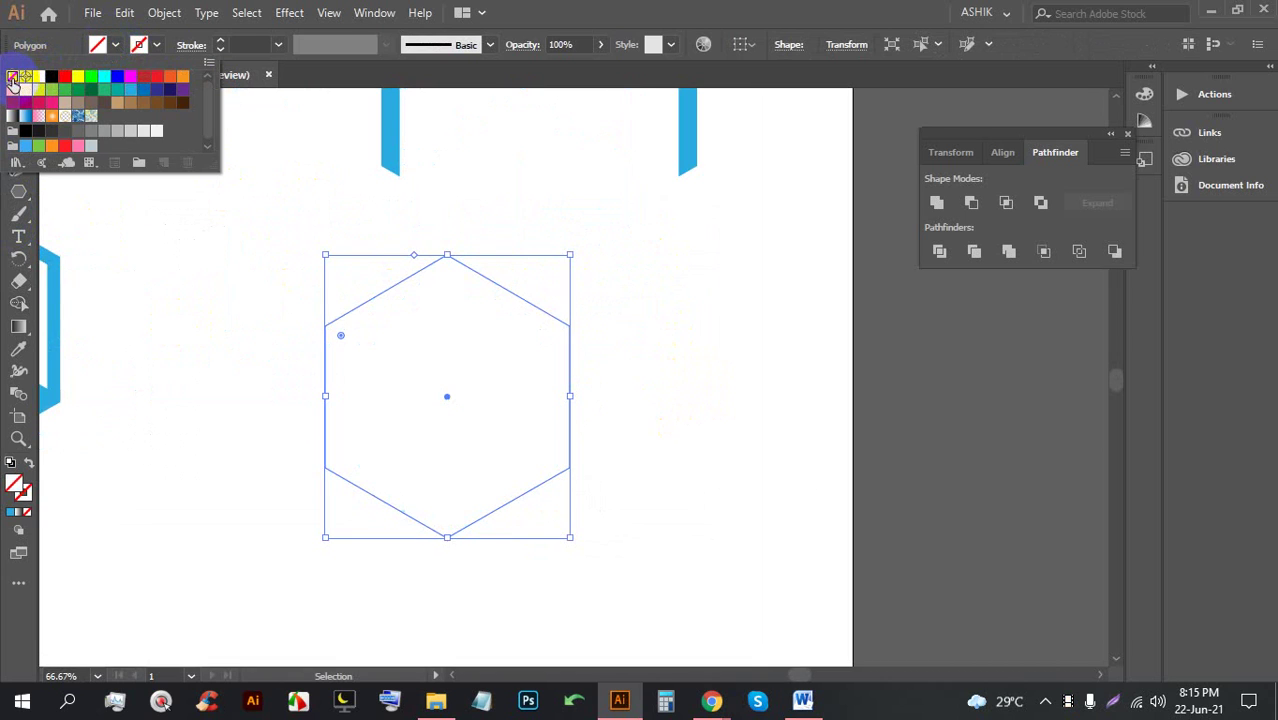
left_click(221, 43)
left_click(221, 41)
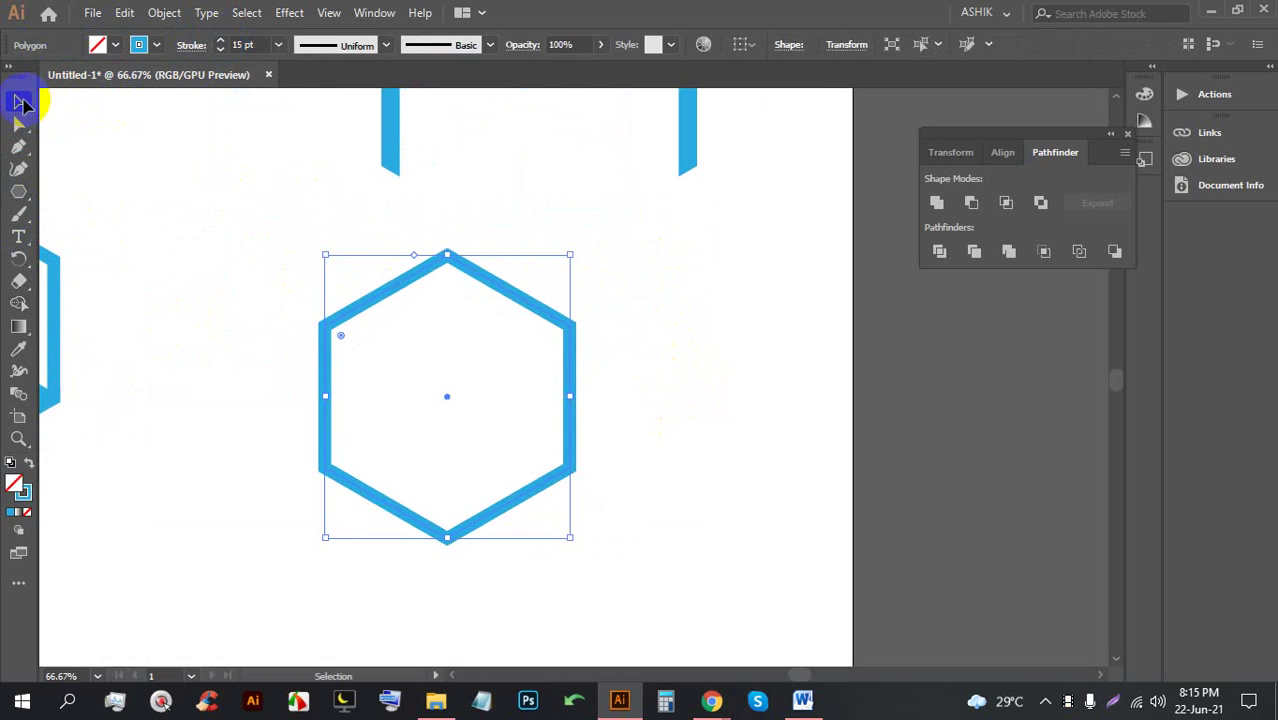
left_click(619, 348)
scroll(615, 340, "down", 1)
Expand the outlined hexagon's stroke into a filled shape
left_click(580, 380)
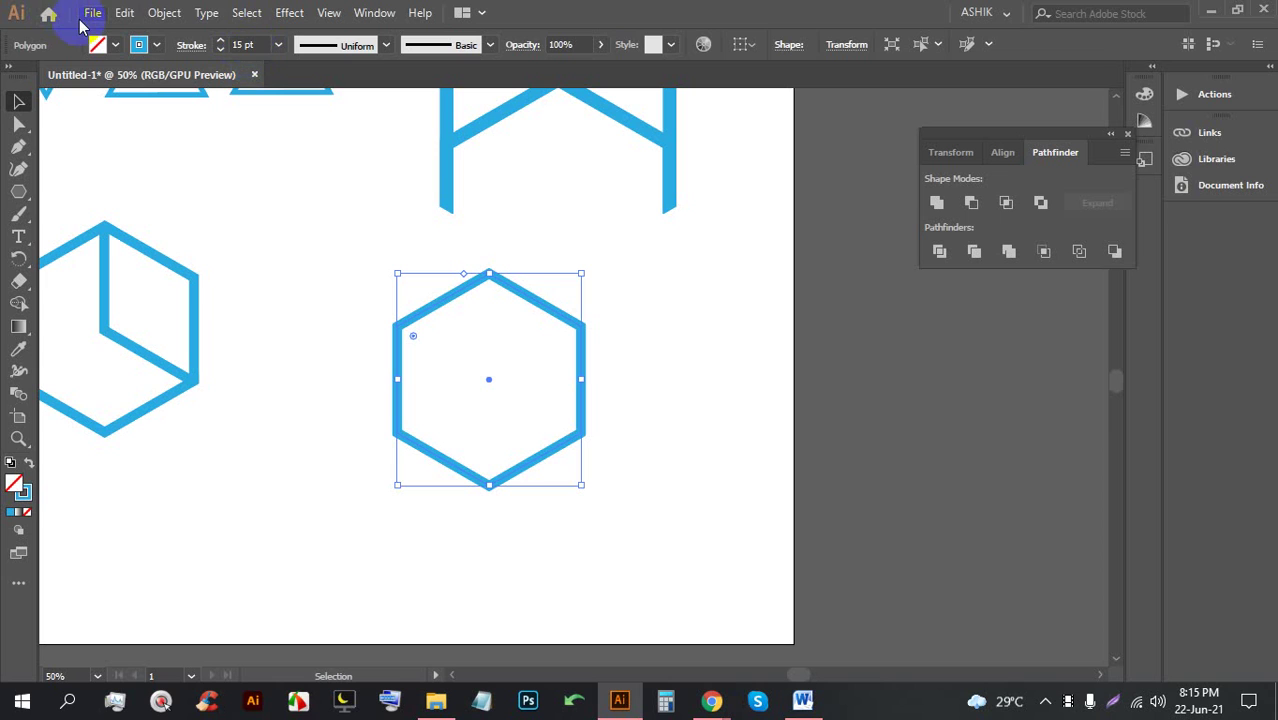
left_click(165, 12)
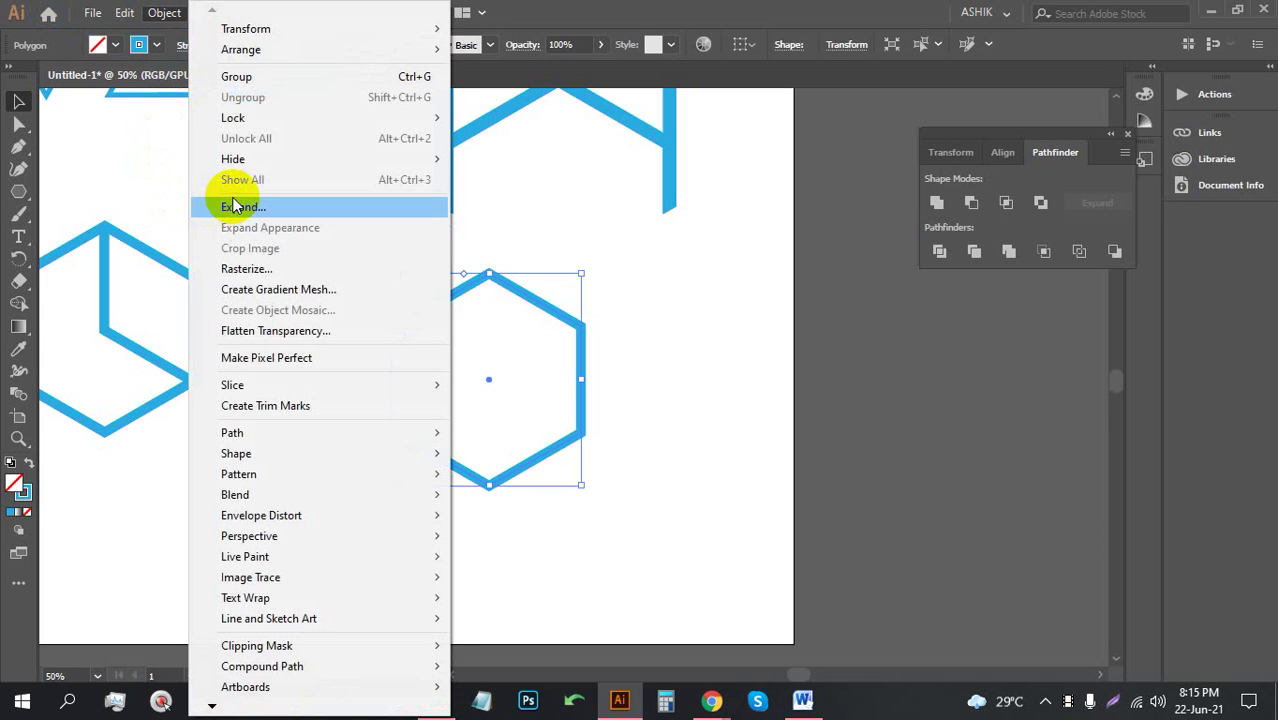
left_click(234, 203)
left_click(590, 456)
Place a spare copy of the expanded hexagon beyond the artboard's right edge
left_click(599, 365)
left_click(579, 357)
left_click_drag(579, 357, 1085, 352)
Duplicate the hexagon on the artboard to make a horizontal row of three evenly overlapping outlines
left_click(633, 520)
scroll(495, 316, "up", 1)
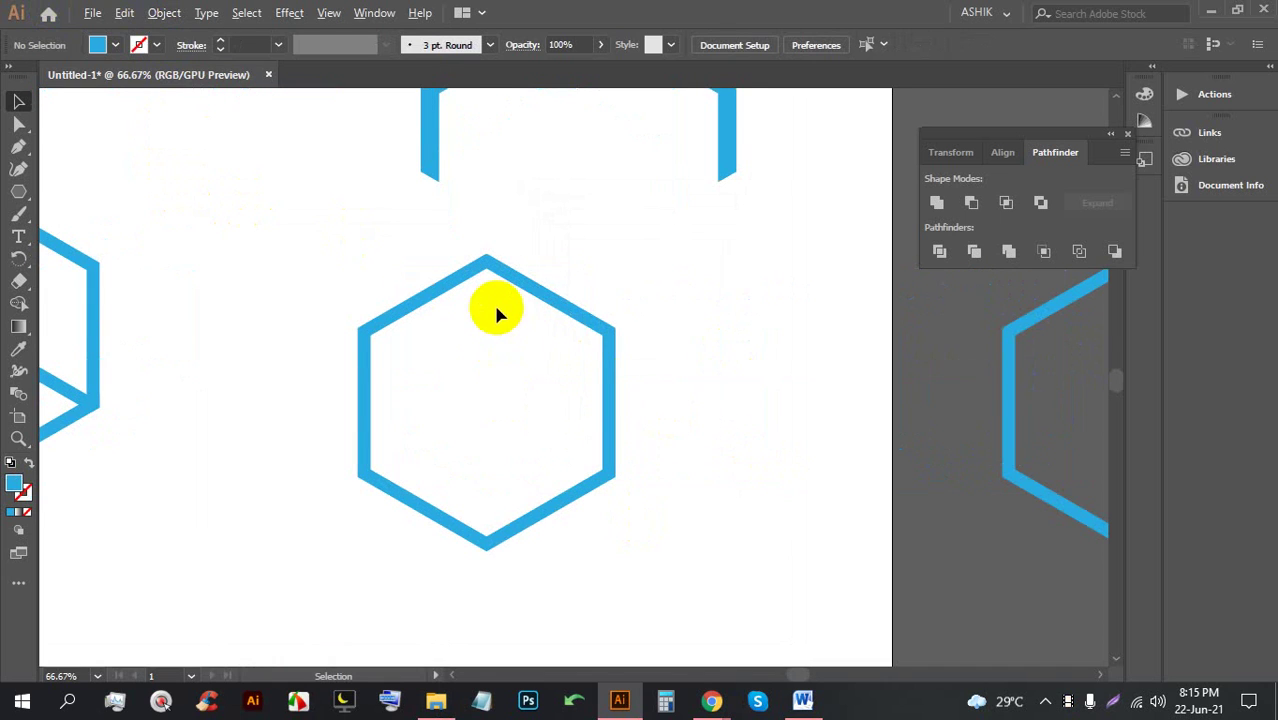
left_click_drag(607, 352, 438, 390)
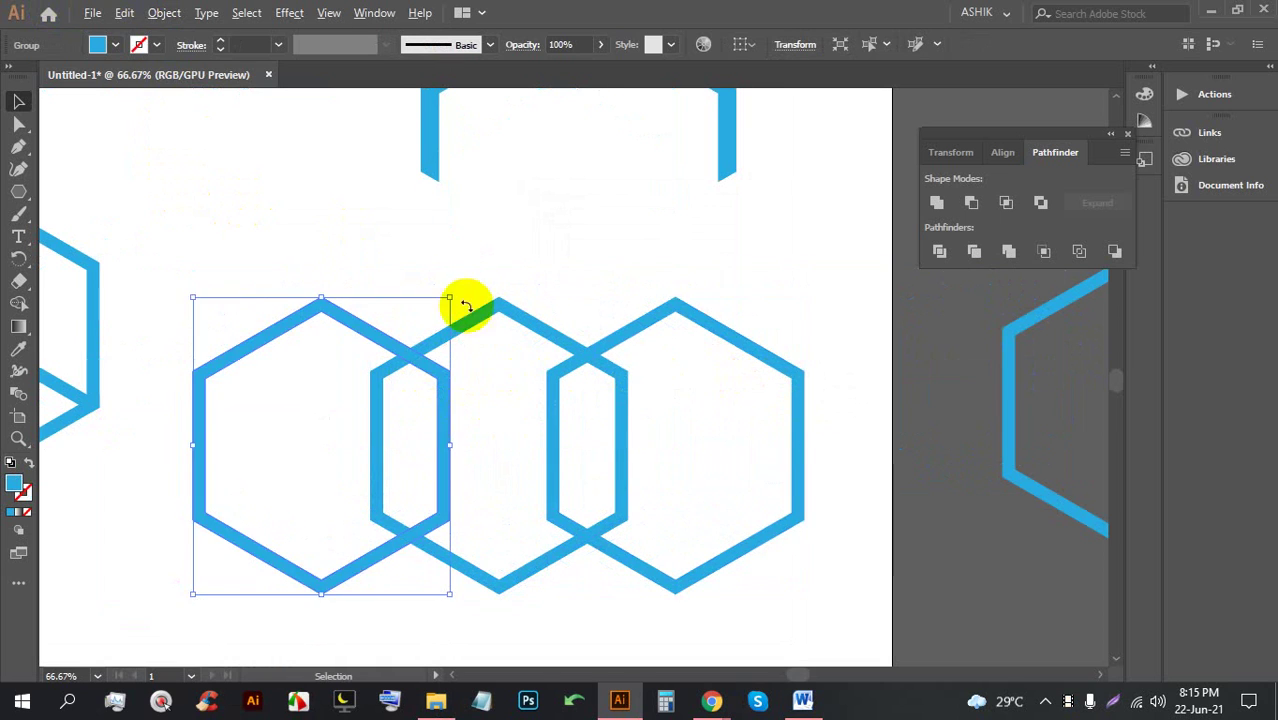
Select the three overlapping hexagons and remove the outer parts on both sides with the Shape Builder tool
scroll(465, 305, "down", 1)
left_click_drag(599, 582, 392, 450)
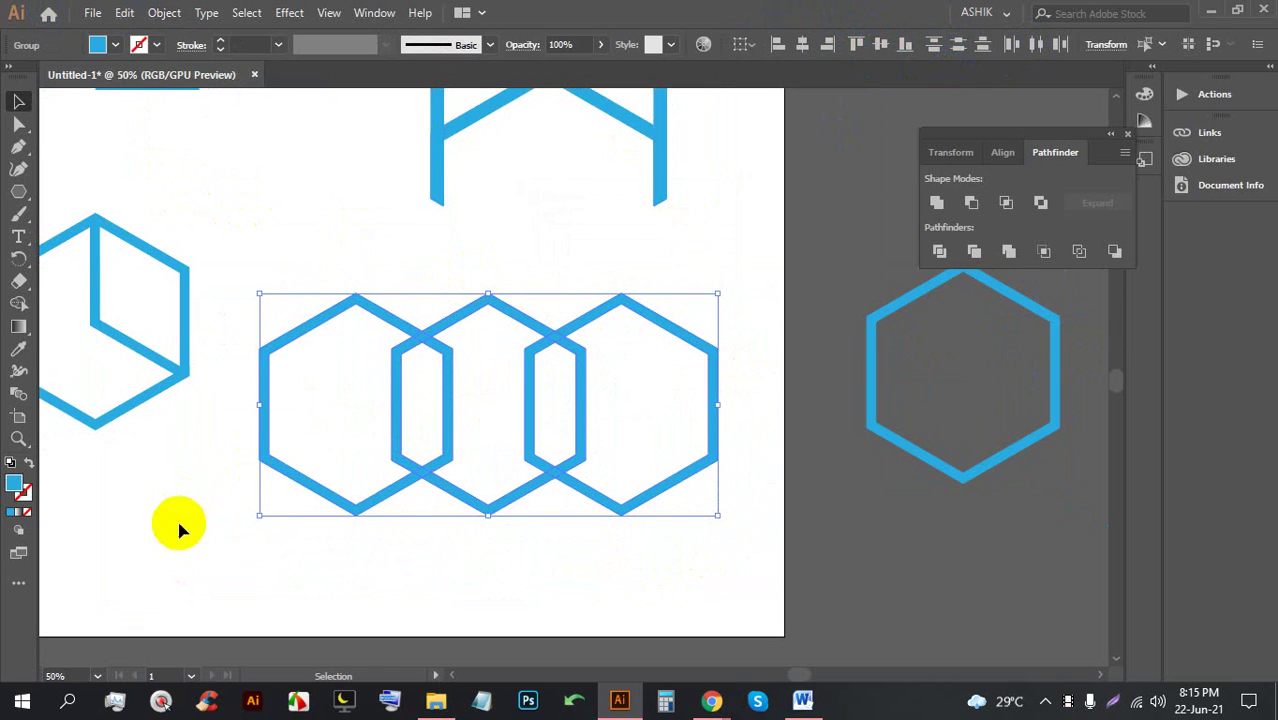
key("ctrl+plus")
left_click(19, 304)
left_click_drag(300, 245, 330, 470)
mouse_move(788, 198)
left_mouse_down()
mouse_move(752, 390)
mouse_move(650, 580)
left_mouse_up()
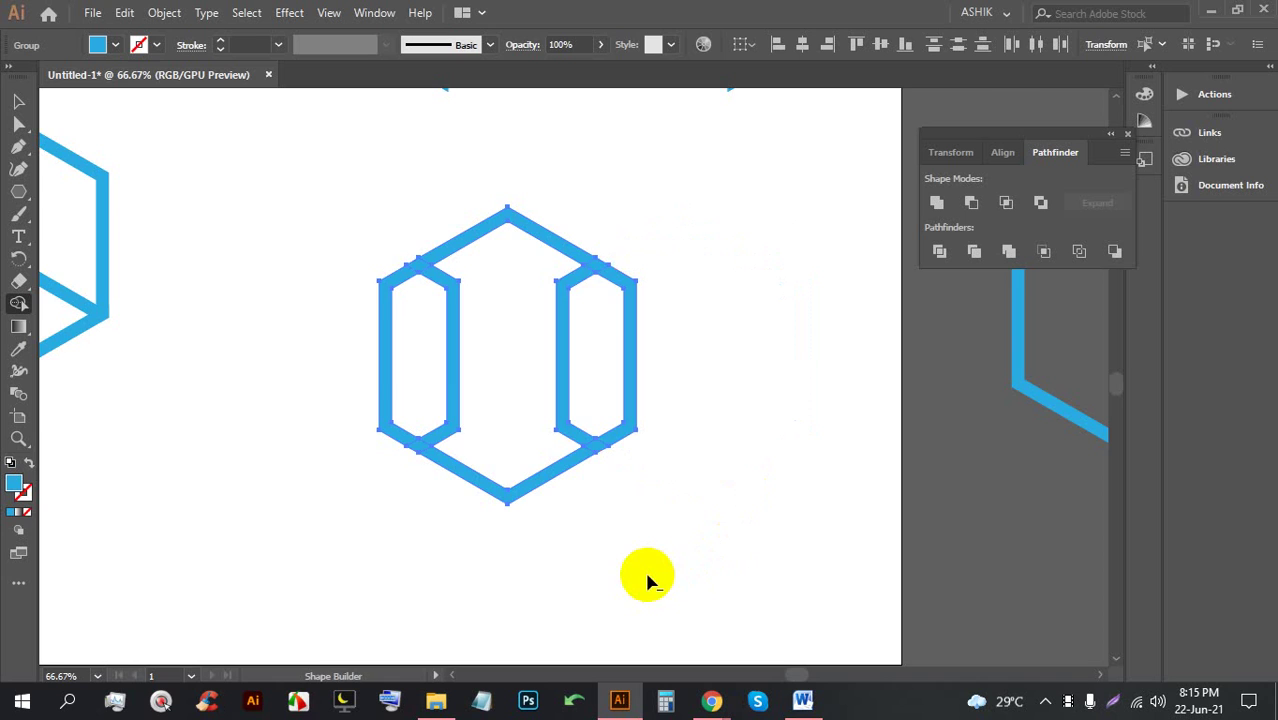
scroll(628, 310, "up", 2)
scroll(630, 337, "down", 2)
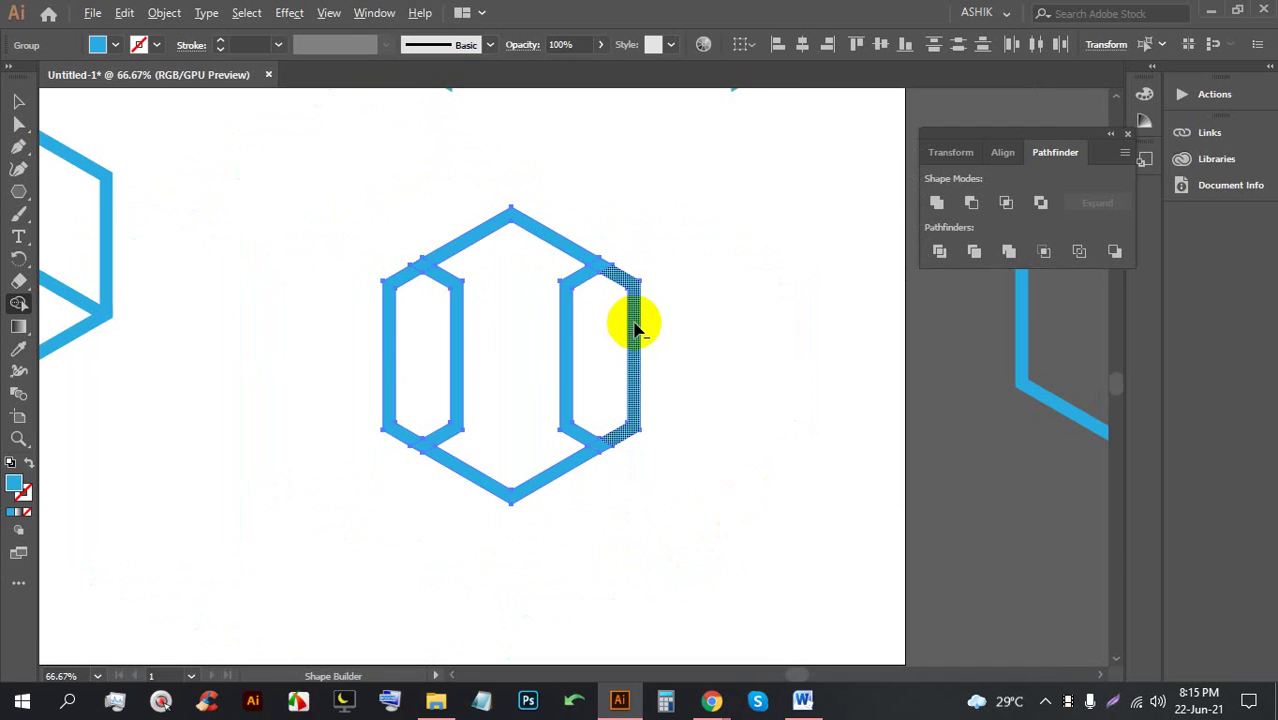
Rotate the trimmed hexagon mark so that its two inner slots run diagonally
left_click(19, 101)
left_click(828, 437)
left_click_drag(707, 537, 253, 207)
left_click_drag(649, 200, 530, 215)
scroll(530, 215, "down", 1)
left_click(699, 238)
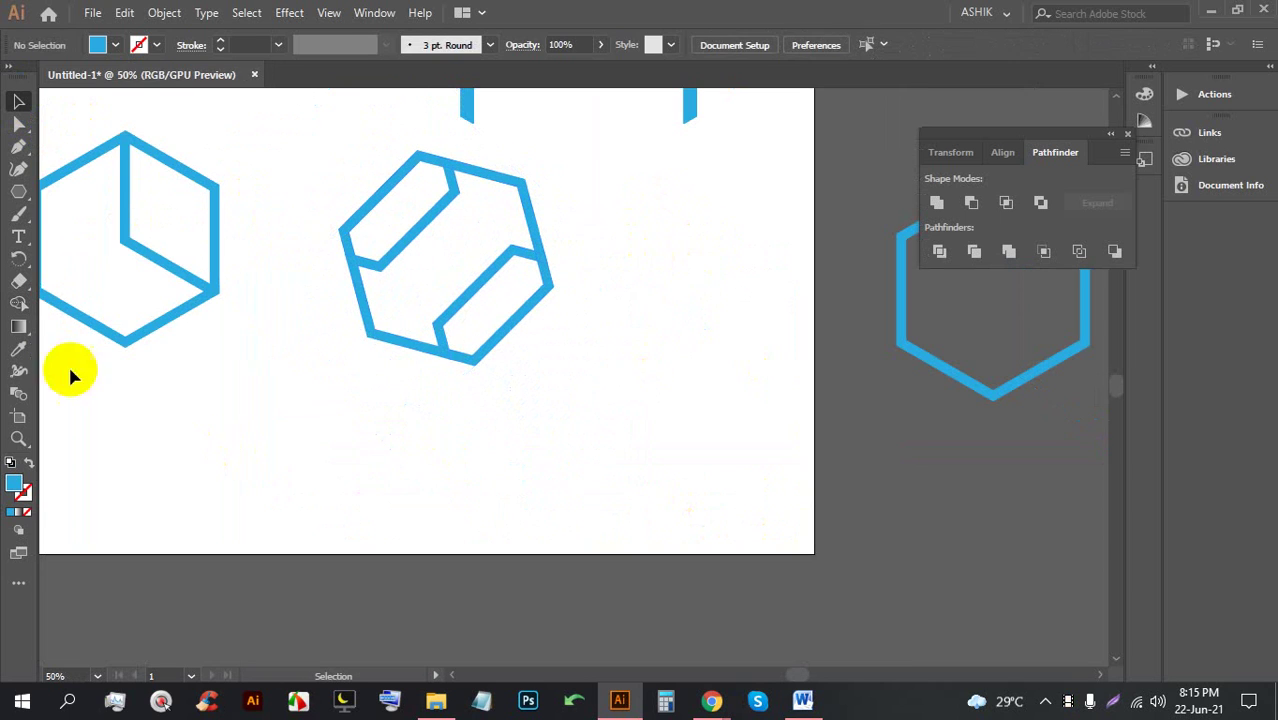
Bring the spare hexagon back onto the artboard, beside the rotated mark
left_click_drag(933, 392, 604, 449)
scroll(725, 346, "up", 1)
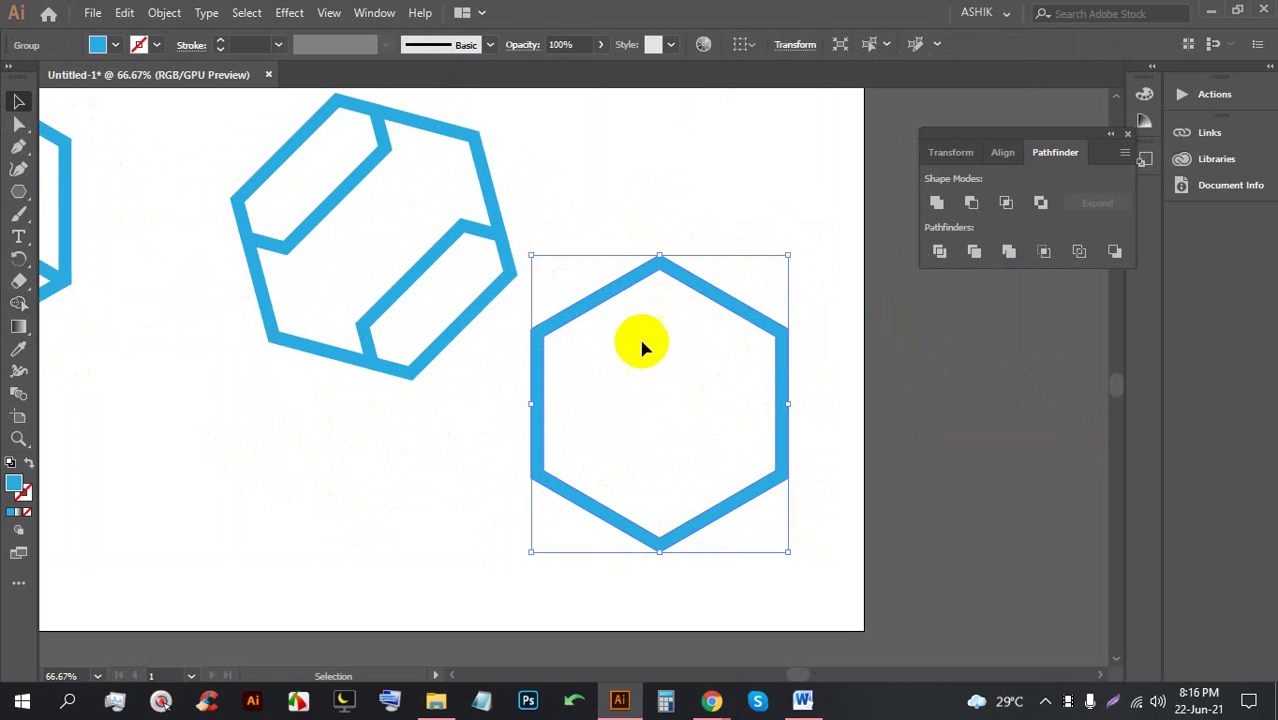
scroll(474, 259, "down", 2)
scroll(577, 299, "up", 1)
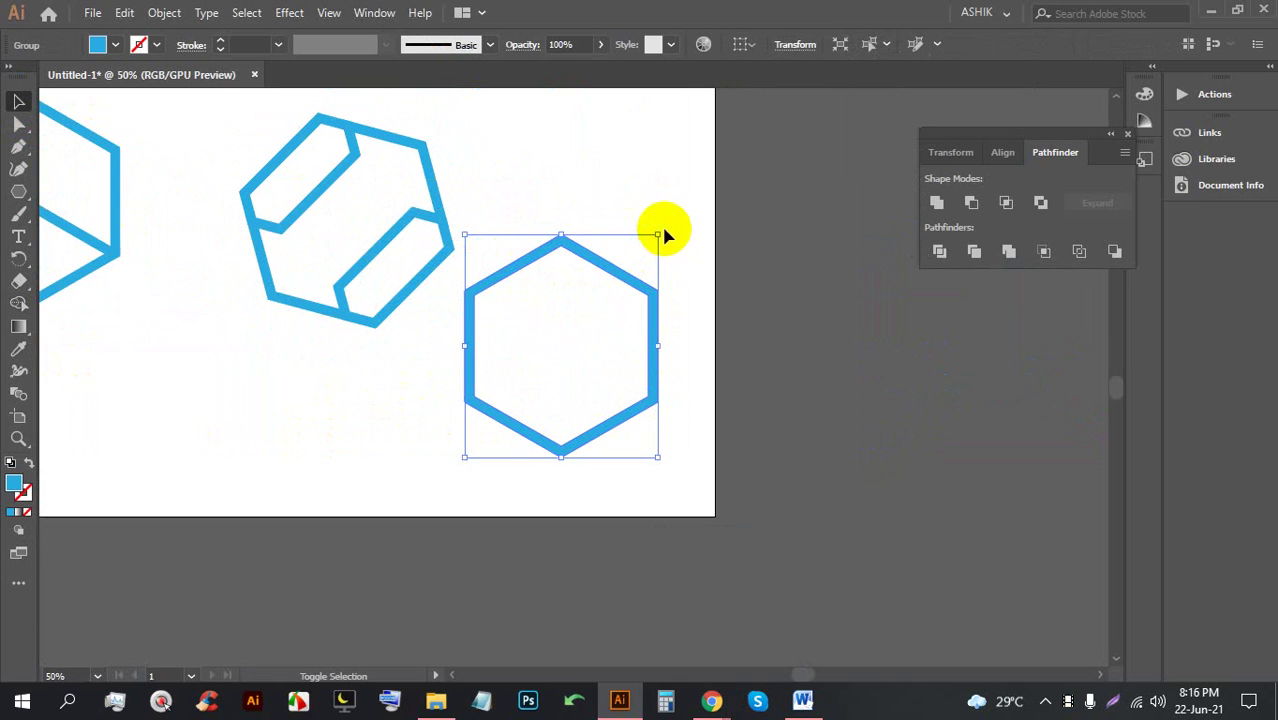
Duplicate the spare hexagon into an overlapping cluster of four, three in a row and one below the middle
left_click_drag(623, 283, 576, 420, "alt")
scroll(753, 274, "down", 1)
scroll(650, 281, "up", 2)
scroll(576, 420, "down", 2)
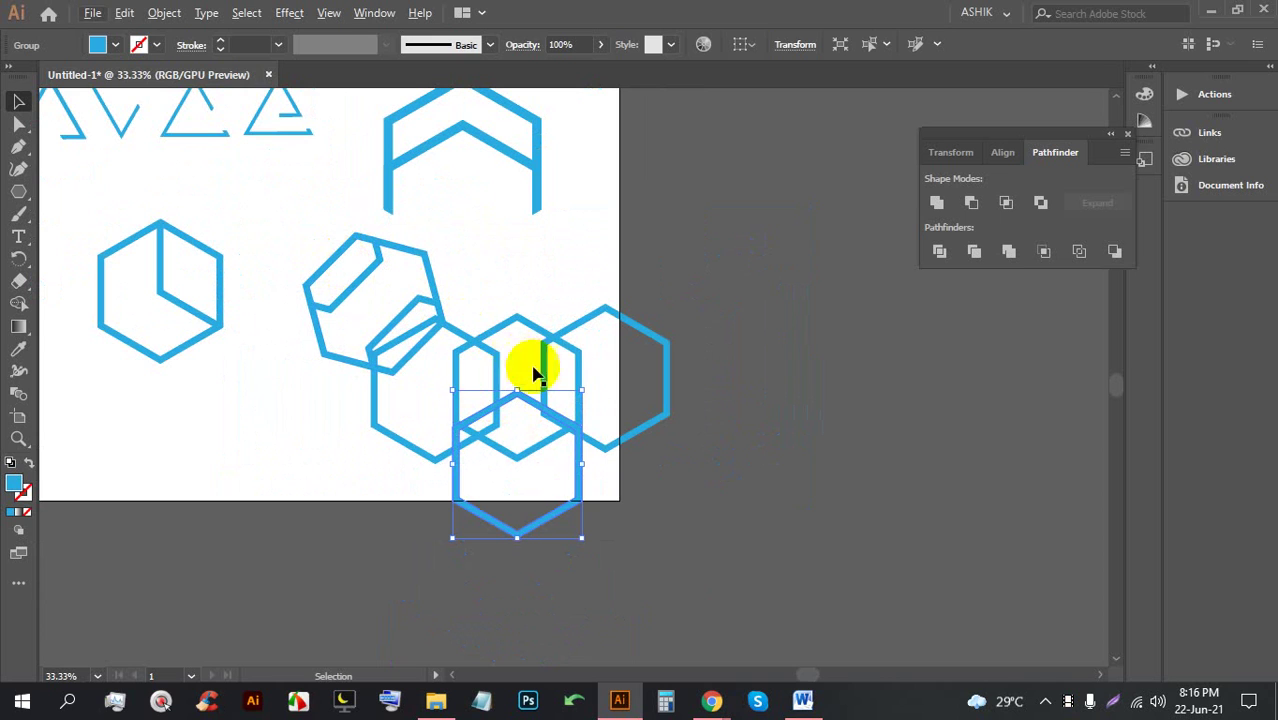
Select the four-hexagon cluster and move it beyond the artboard's right edge
left_click(432, 425, "shift")
left_click_drag(456, 420, 765, 422)
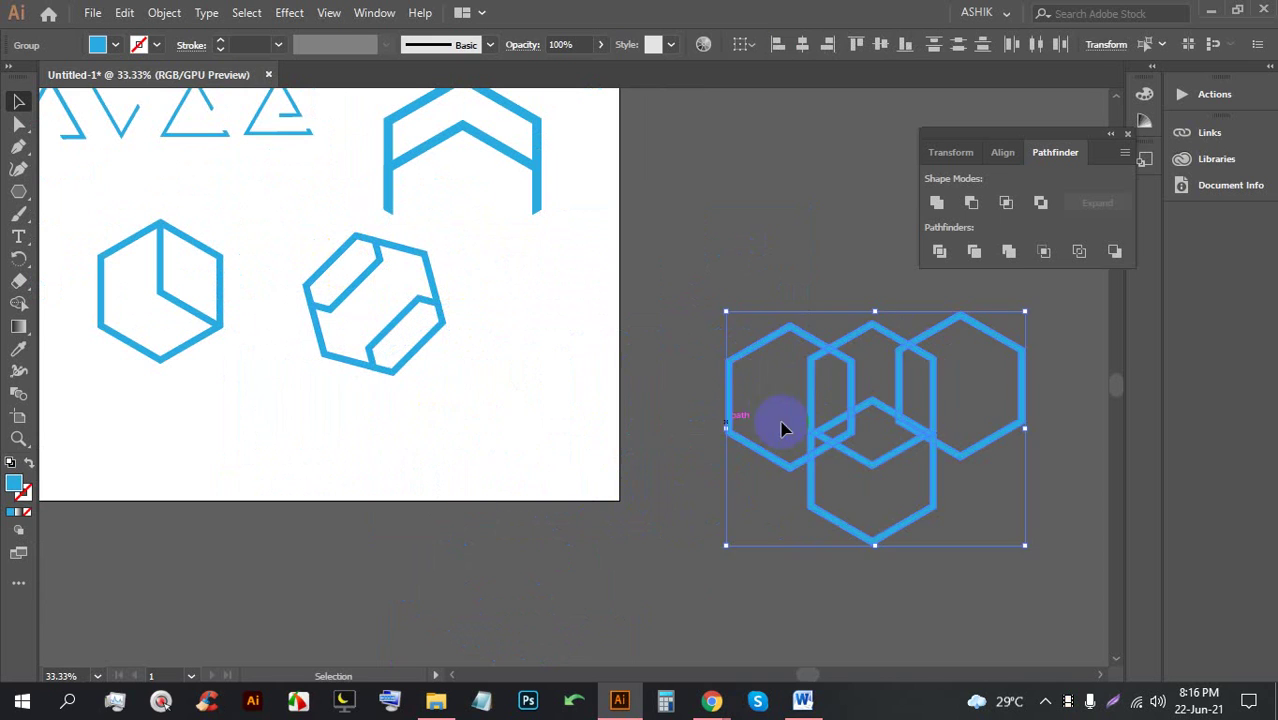
left_click(422, 397)
Rotate the slotted hexagon mark back to 0° and move it off the artboard to the upper right
scroll(422, 397, "up", 2)
scroll(487, 407, "down", 1)
left_click_drag(489, 409, 298, 283)
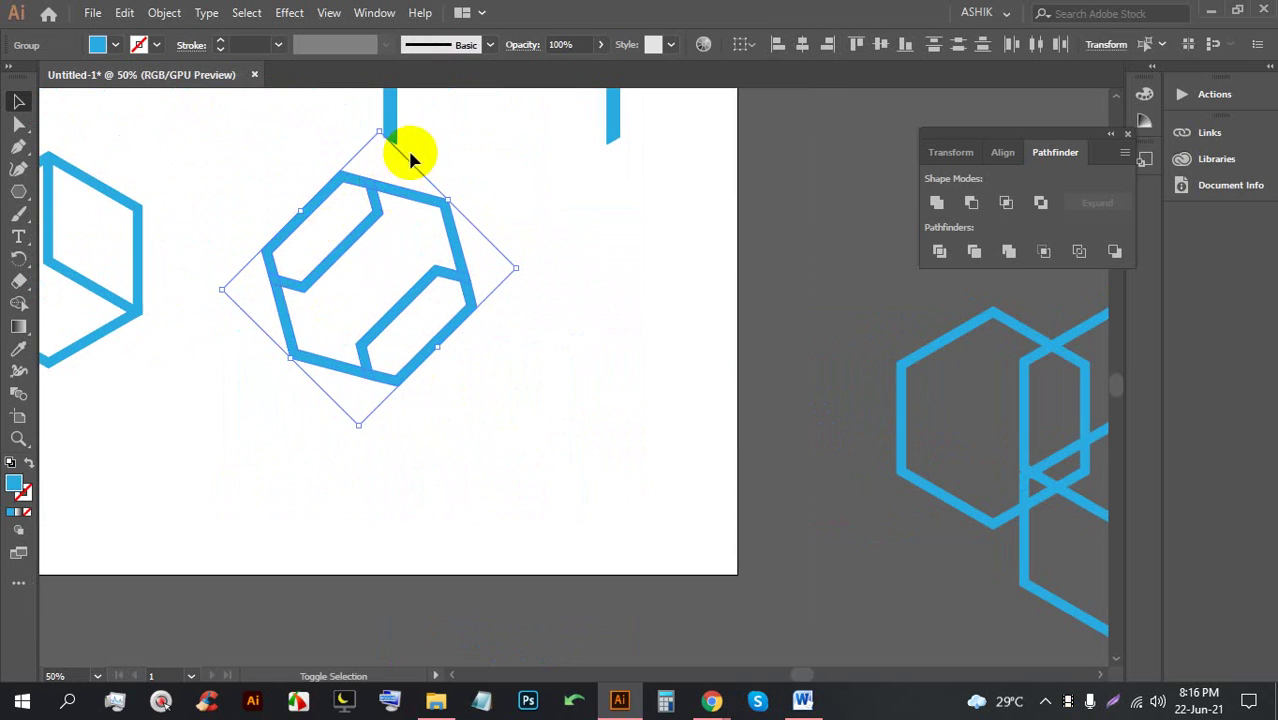
left_click_drag(211, 289, 205, 371)
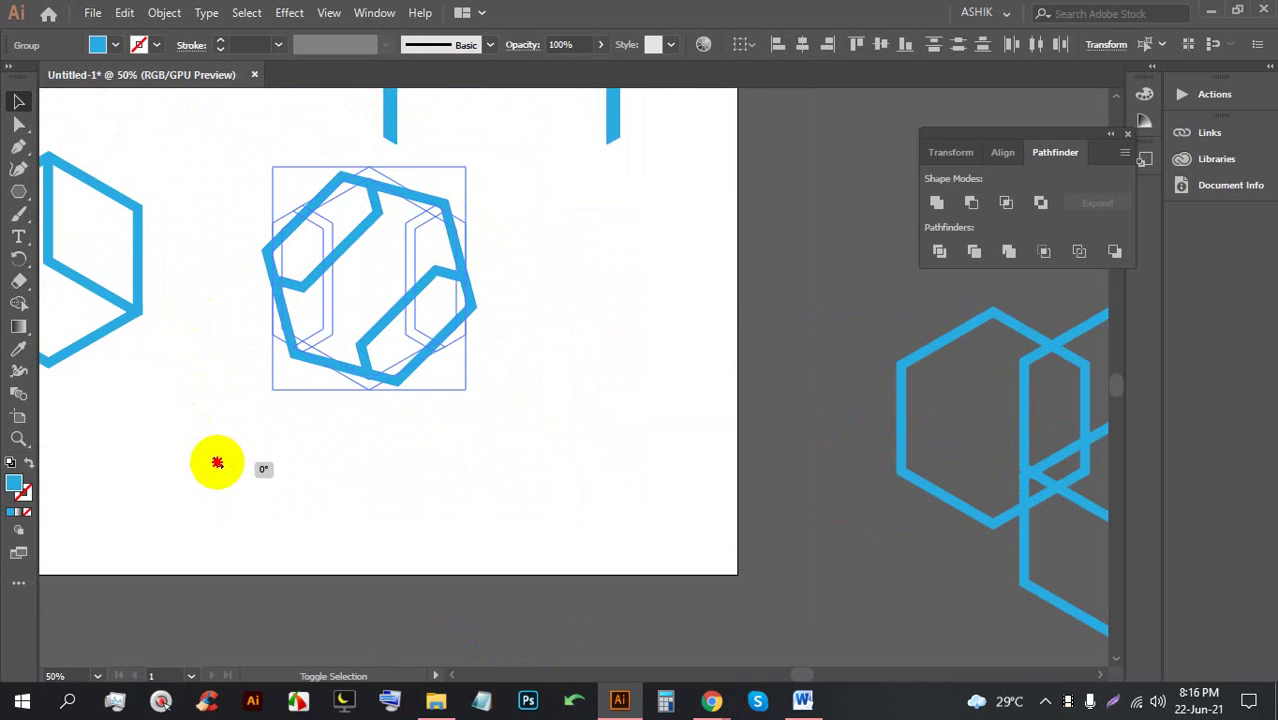
scroll(372, 350, "down", 3)
left_click_drag(370, 343, 579, 243)
left_click(742, 525)
Move the four-hexagon cluster back onto the artboard, below the double-chevron mark
left_click(596, 410)
left_click_drag(578, 398, 365, 394)
scroll(365, 394, "up", 3)
left_click(642, 556)
Align the three hexagons of the upper row to their common vertical center
left_click_drag(297, 287, 614, 316)
left_click(949, 50)
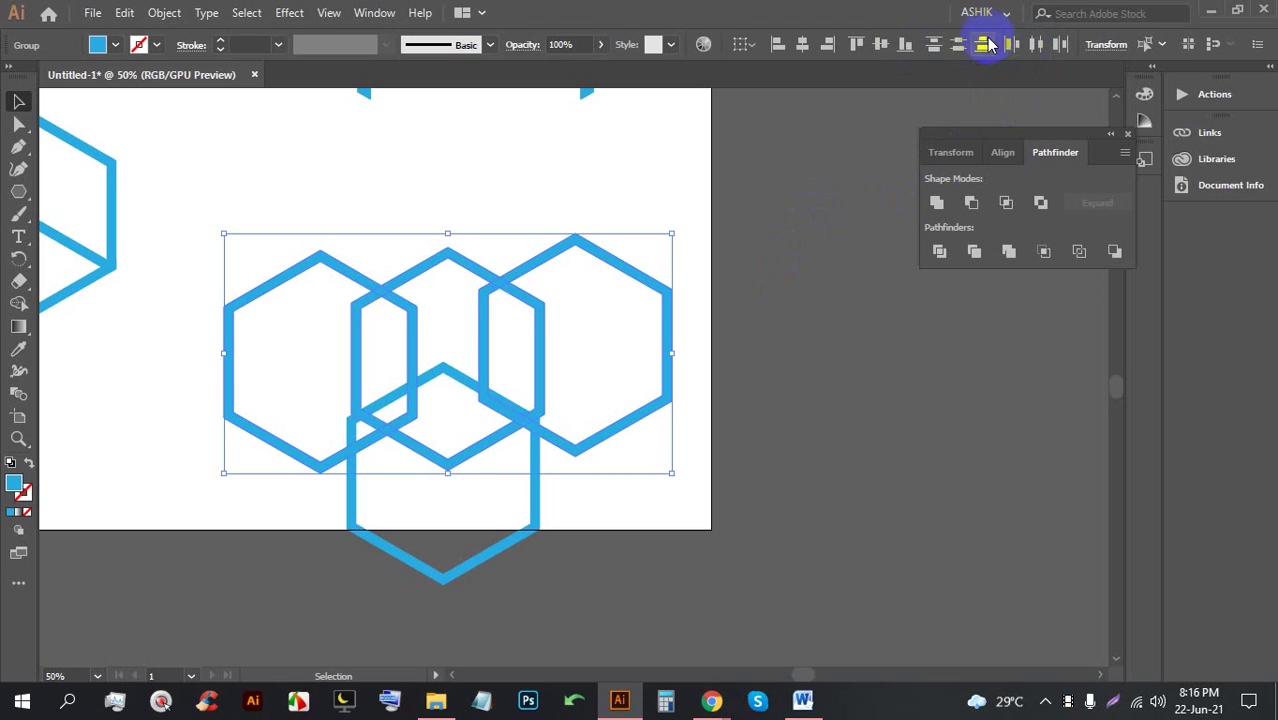
left_click(881, 44)
left_click(865, 427)
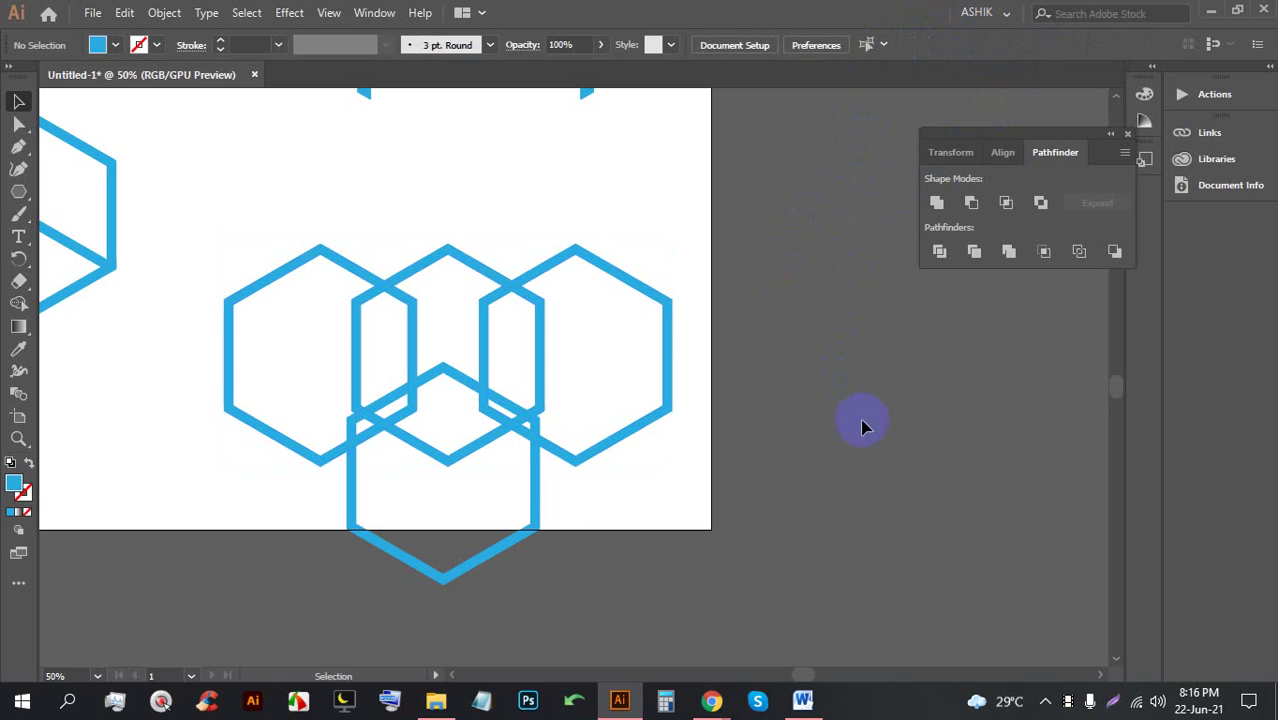
left_click(456, 588)
left_click_drag(454, 584, 462, 365)
scroll(461, 348, "down", 1)
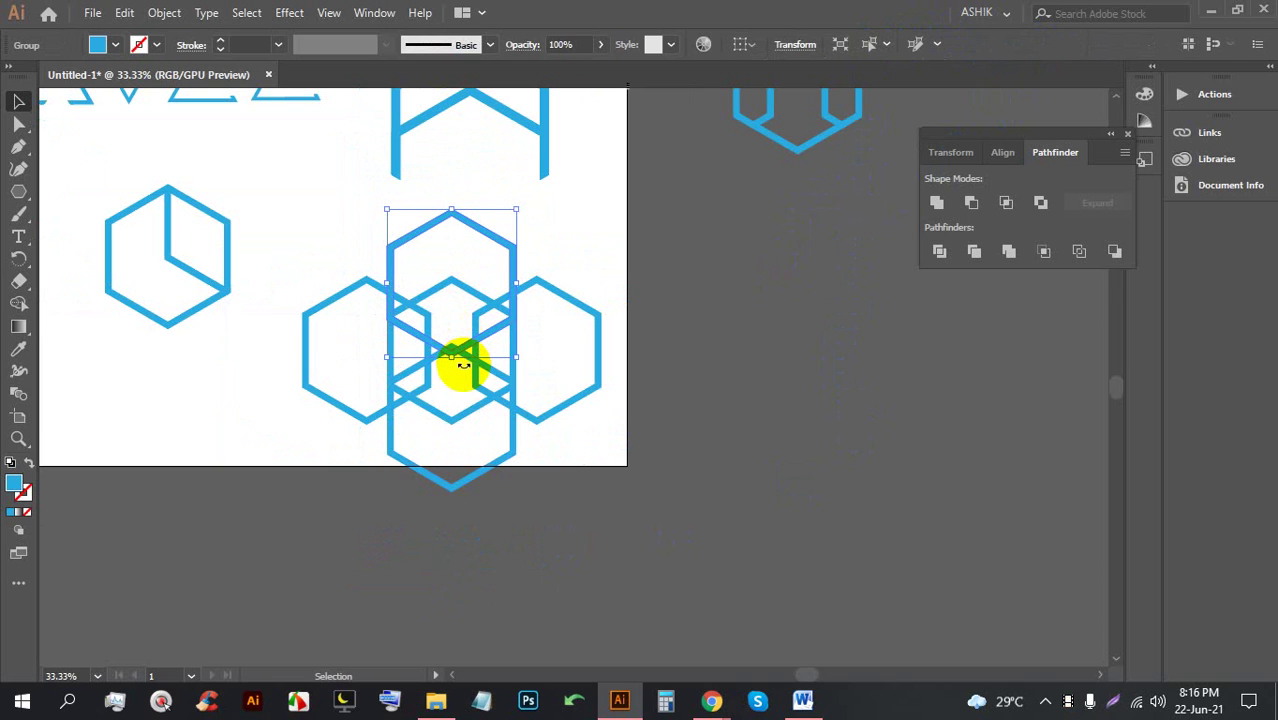
scroll(455, 418, "up", 1)
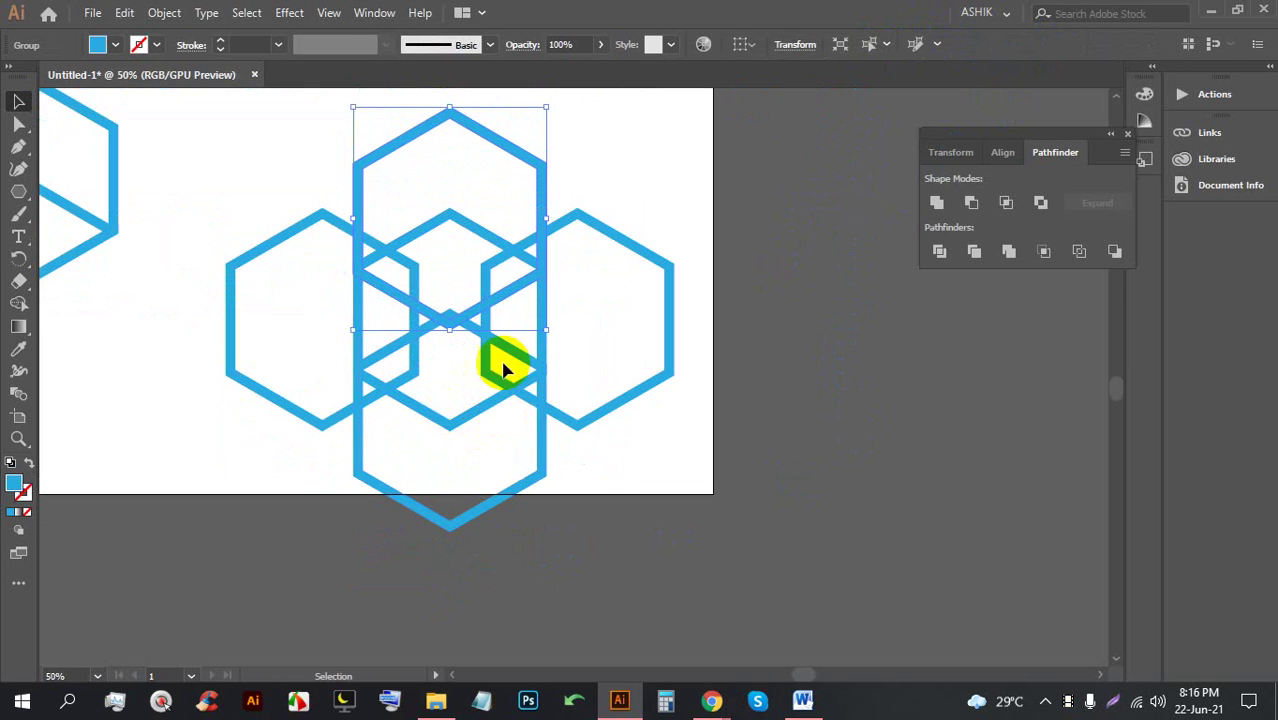
key("Delete")
Shift the bottom hexagon slightly down and place a duplicate above the row, overlapping the middle hexagon symmetrically
left_click_drag(510, 506, 511, 537)
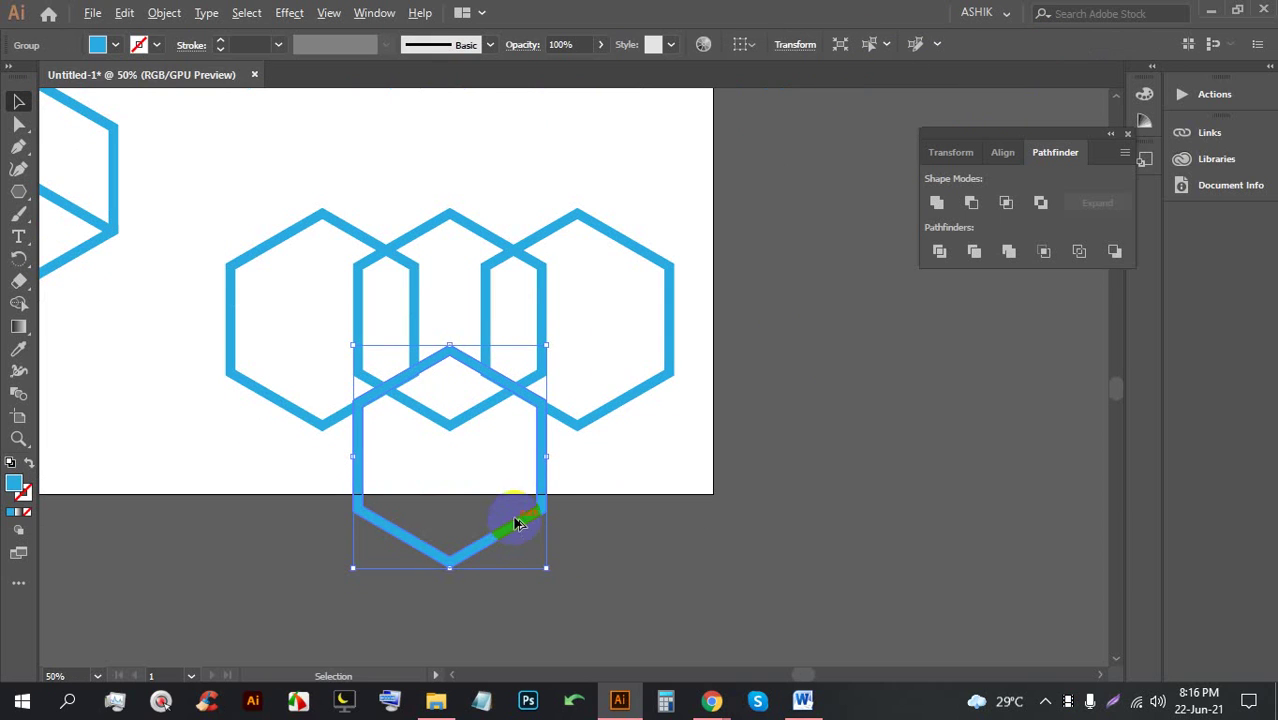
scroll(432, 352, "up", 3)
left_click_drag(471, 369, 502, 194)
scroll(468, 362, "down", 4)
scroll(474, 360, "up", 1)
scroll(502, 312, "up", 1)
scroll(481, 278, "down", 1)
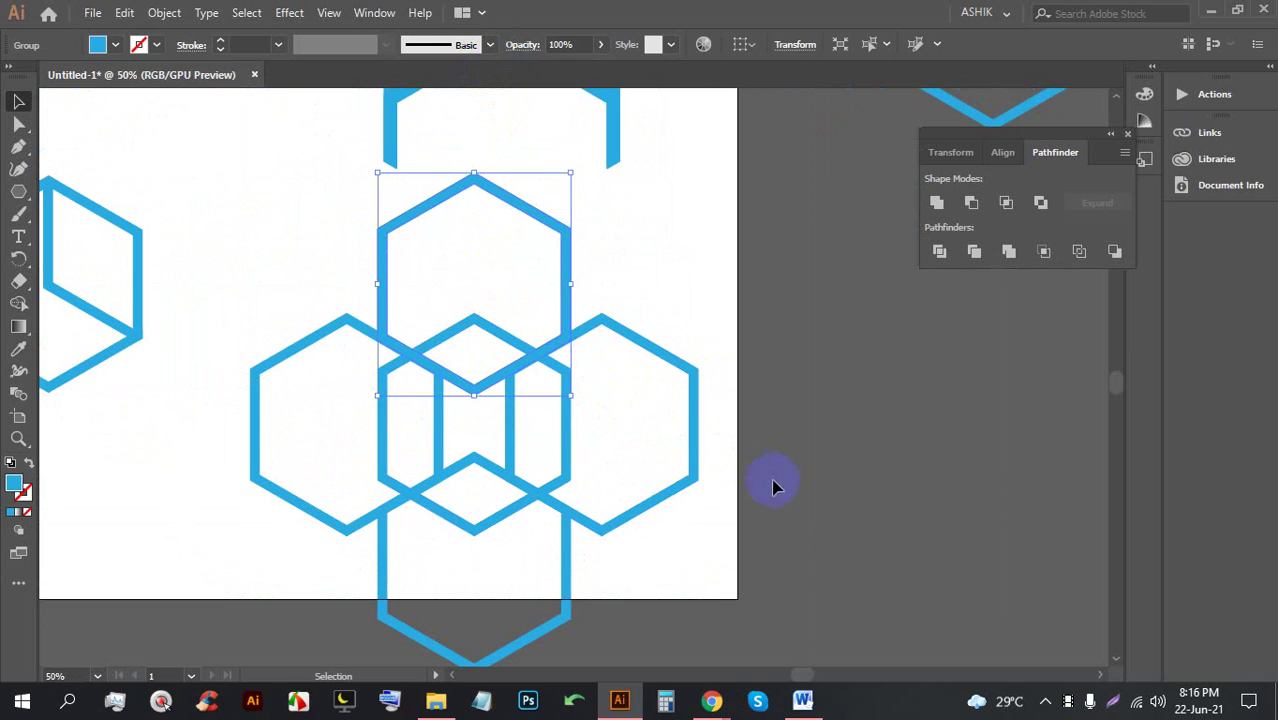
Select all five overlapping hexagons and remove the four outer hexagon portions around the middle one with the Shape Builder tool
left_click(770, 486)
scroll(442, 395, "down", 1)
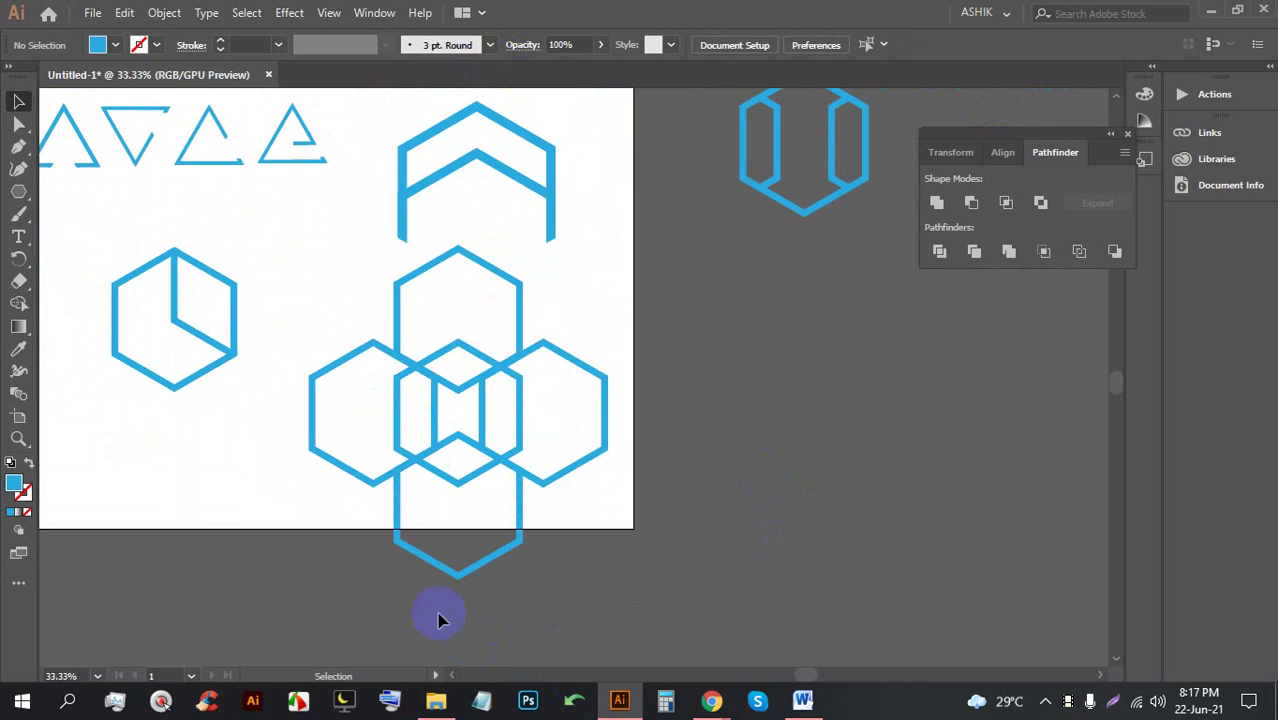
left_click_drag(475, 625, 455, 322)
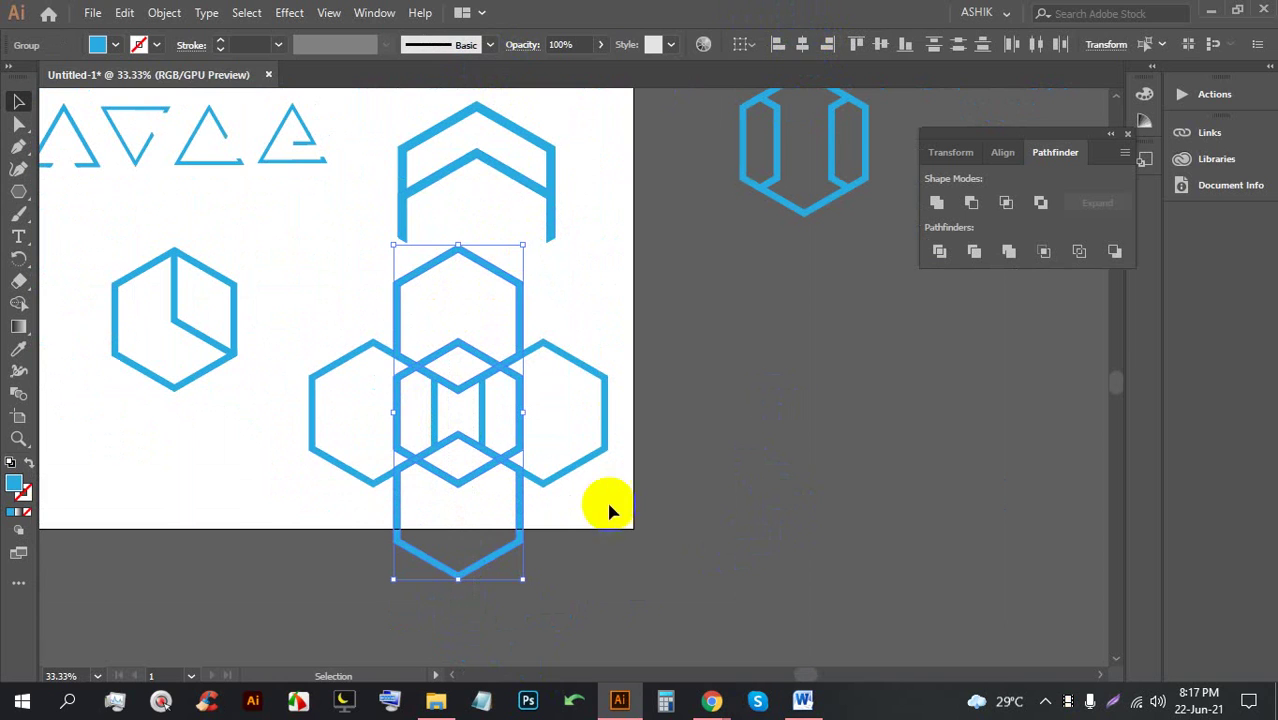
left_click(334, 362)
scroll(364, 379, "up", 1)
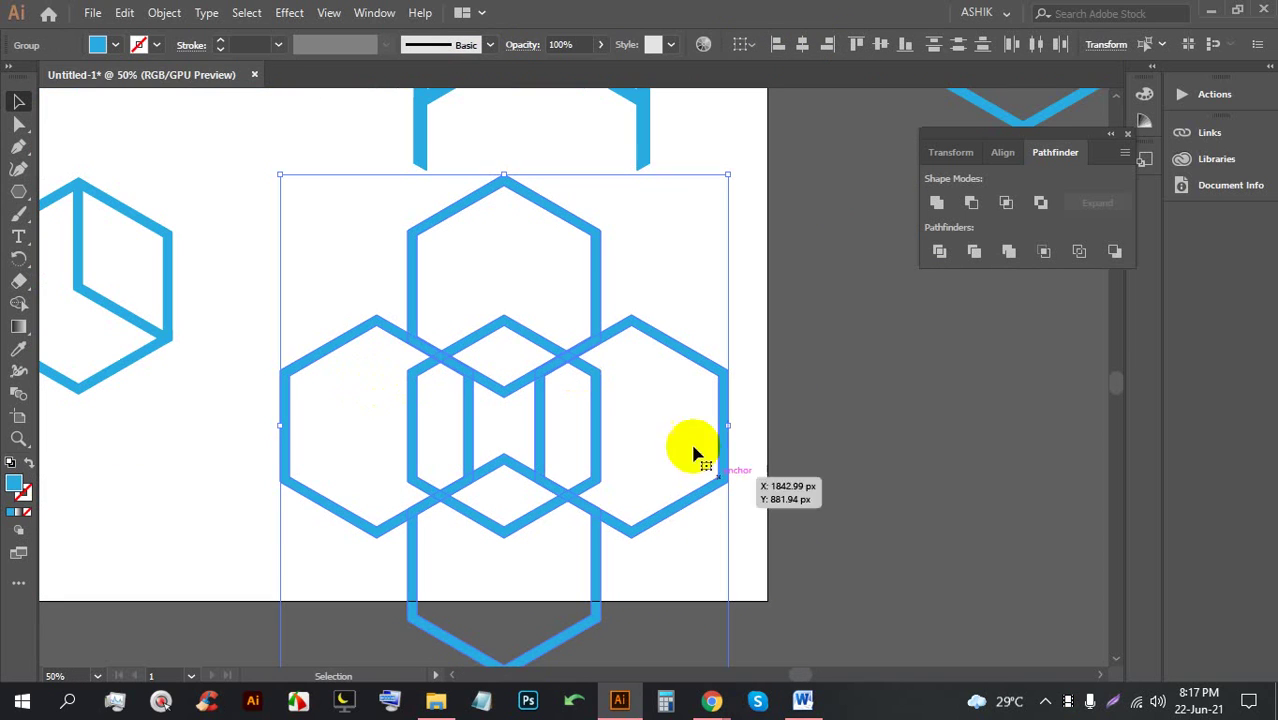
left_click(18, 304)
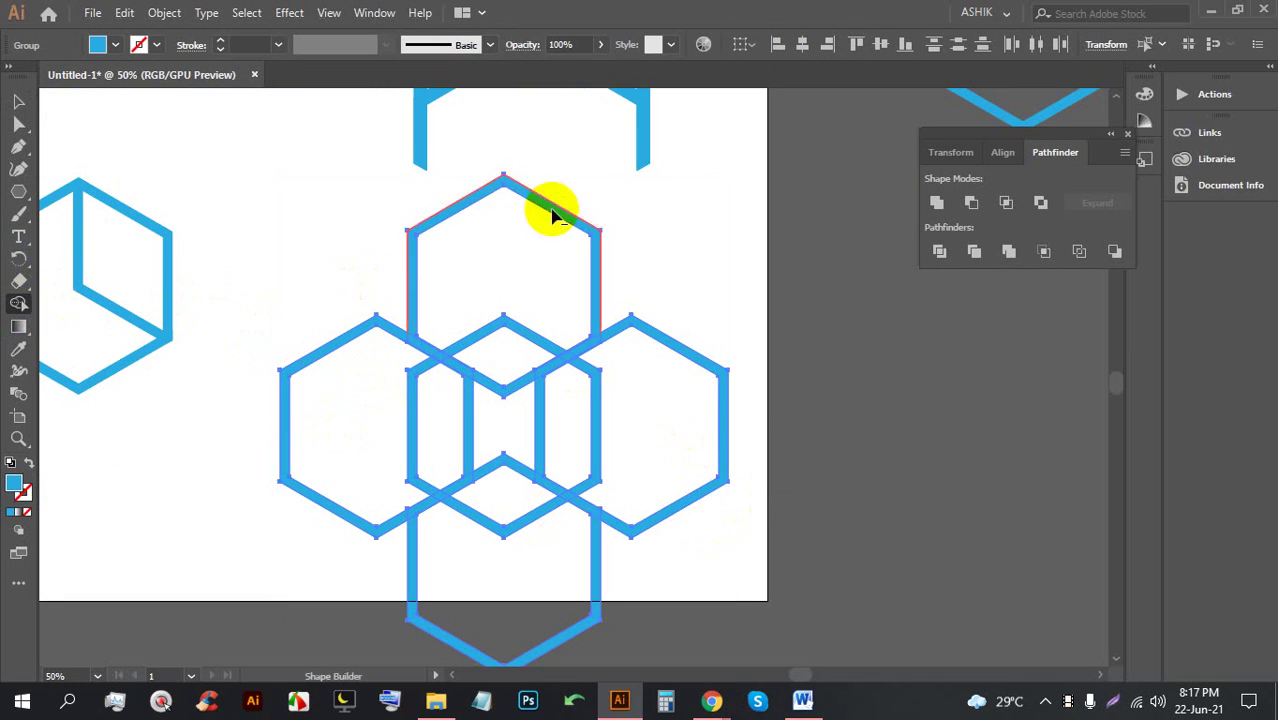
left_click(494, 250, "alt")
left_click(330, 440, "alt")
left_click(500, 604, "alt")
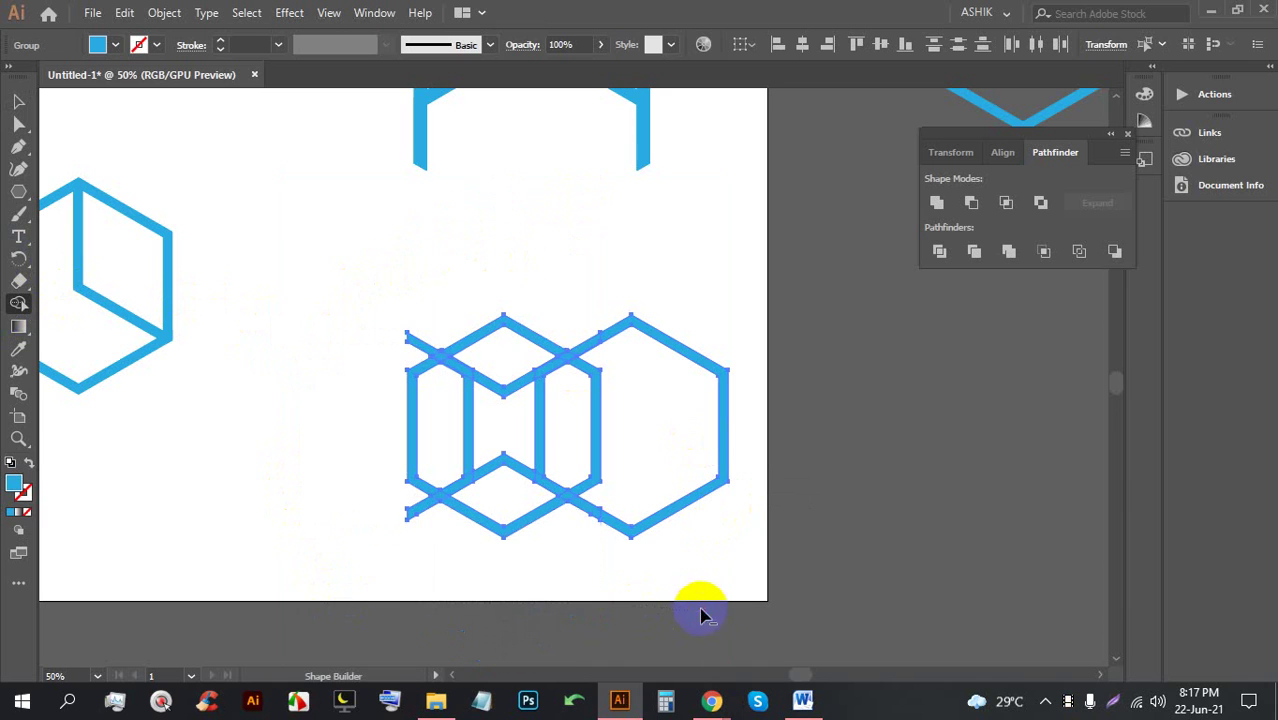
left_click(690, 493, "alt")
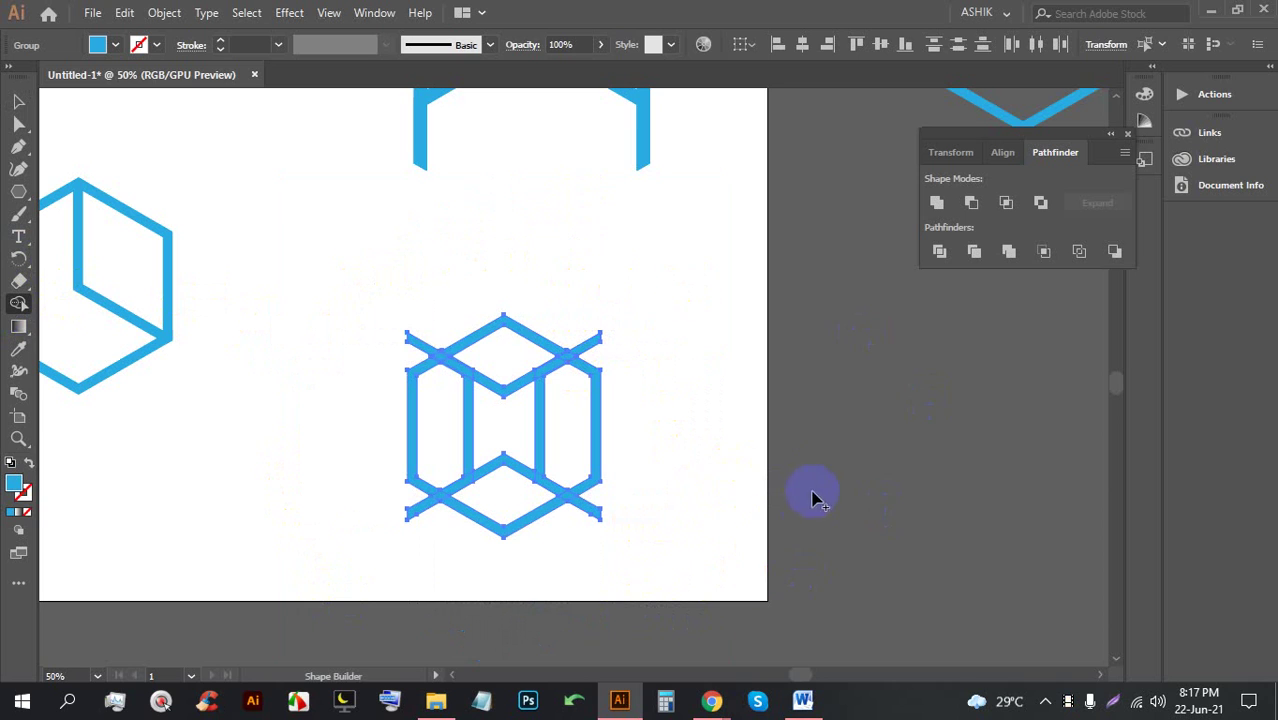
left_click(17, 103)
left_click(371, 280)
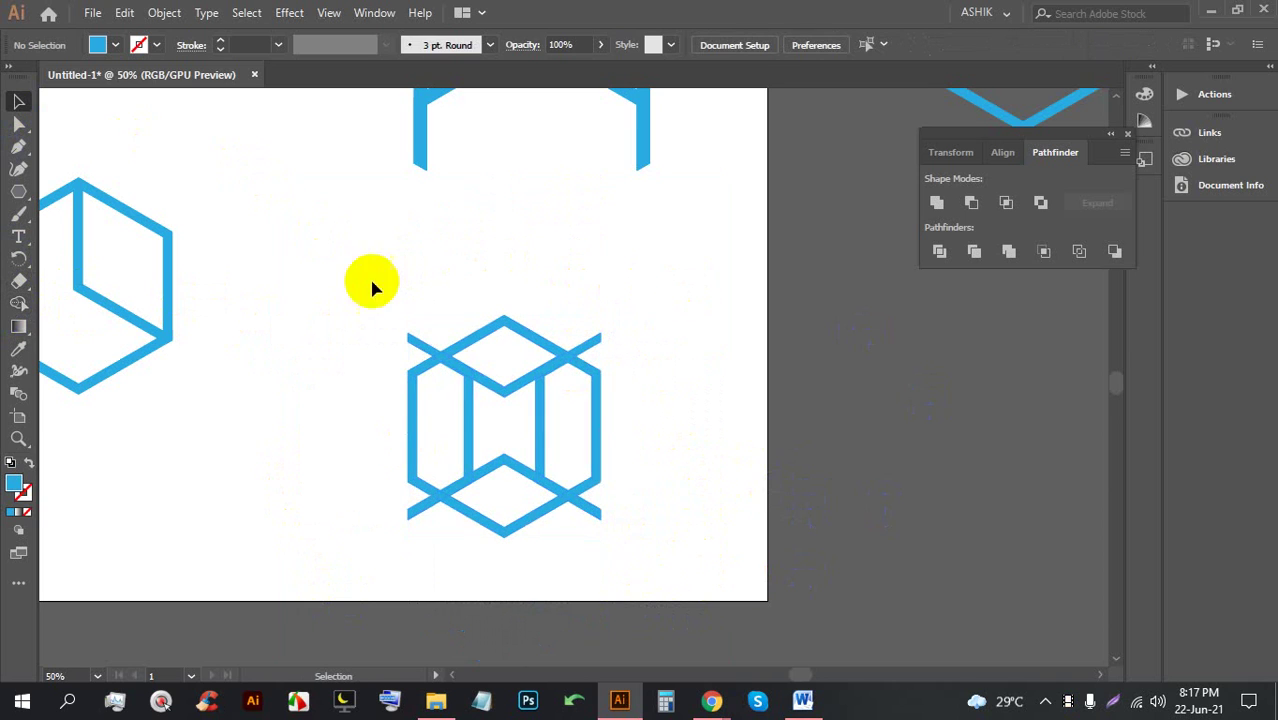
Trim the stray line ends outside the overlapping hexagon mark's outer outline with the Shape Builder tool, and deselect it
scroll(597, 485, "up", 2)
left_click_drag(685, 548, 420, 356)
key("ctrl+=")
left_click(18, 303)
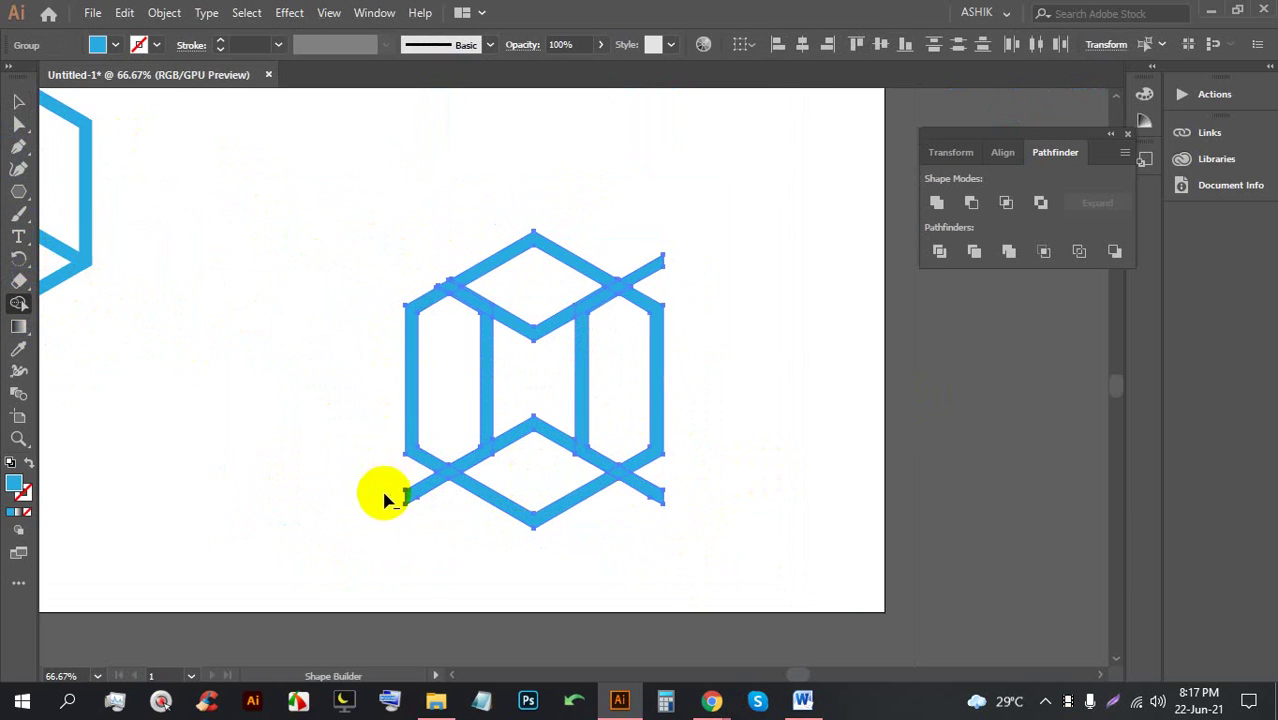
left_click(419, 494, "alt")
left_click(660, 494, "alt")
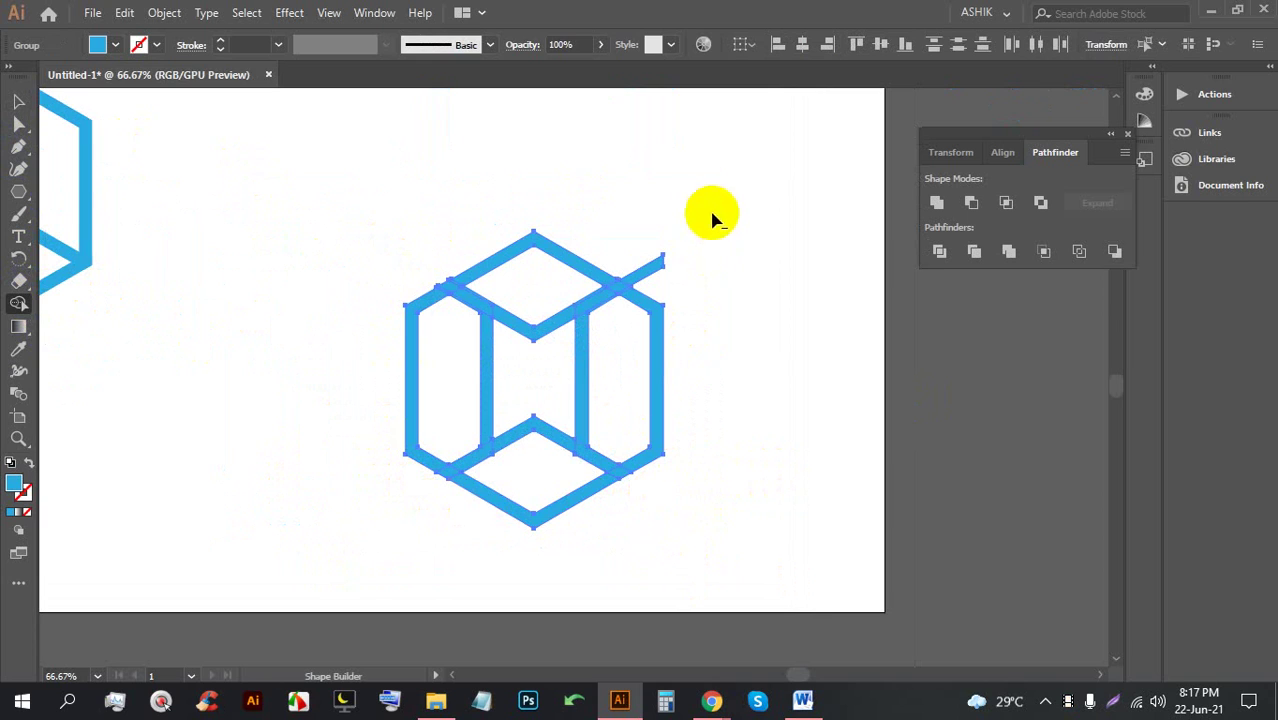
left_click(639, 290, "alt")
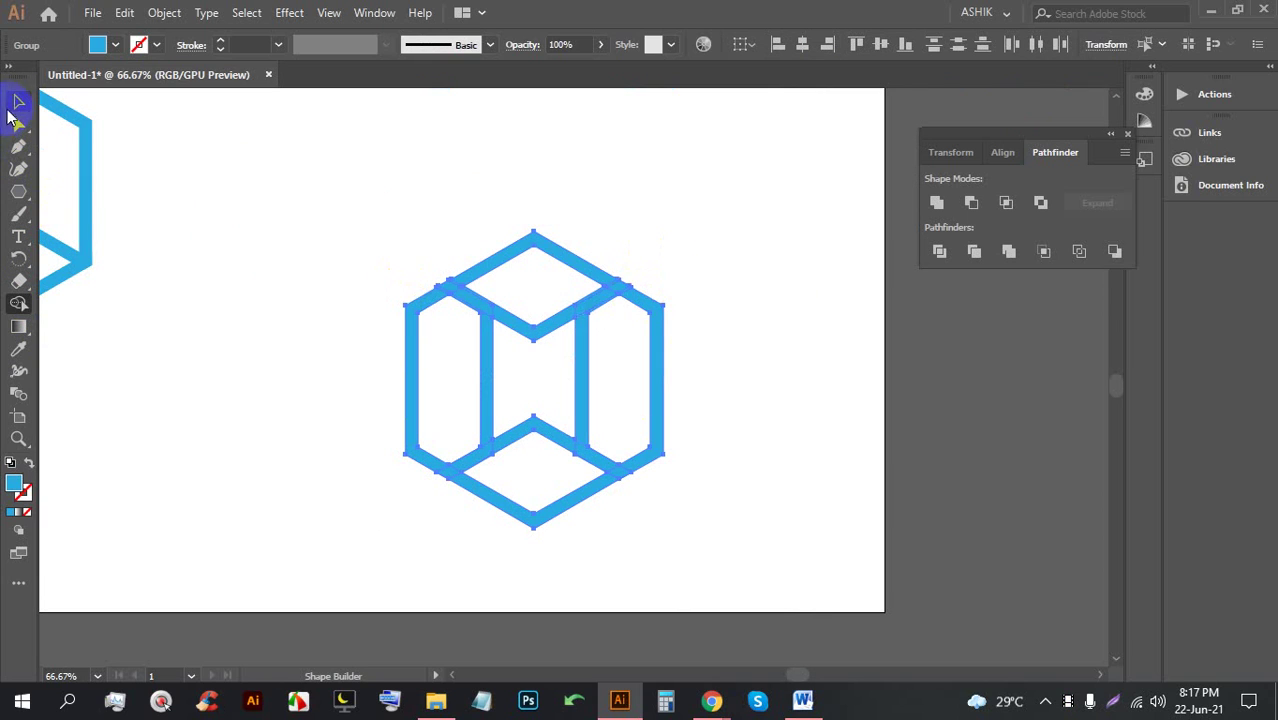
left_click(16, 104)
left_click(449, 172)
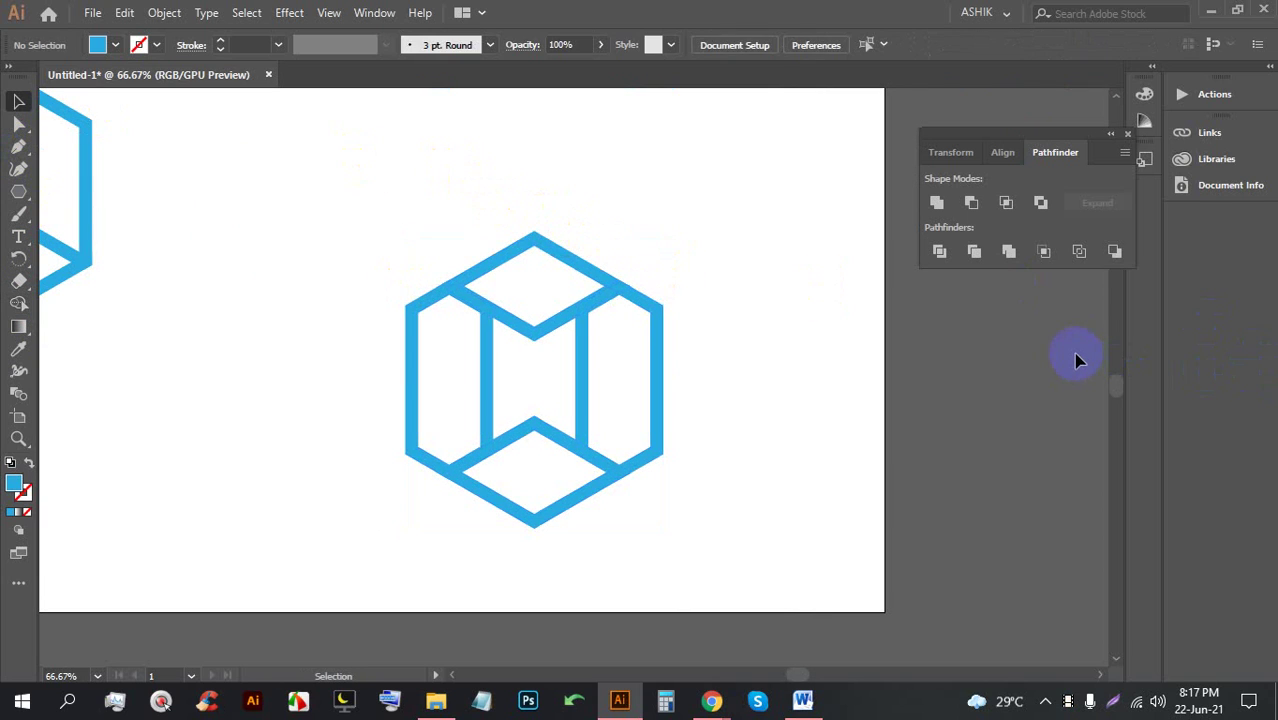
scroll(598, 444, "up", 2)
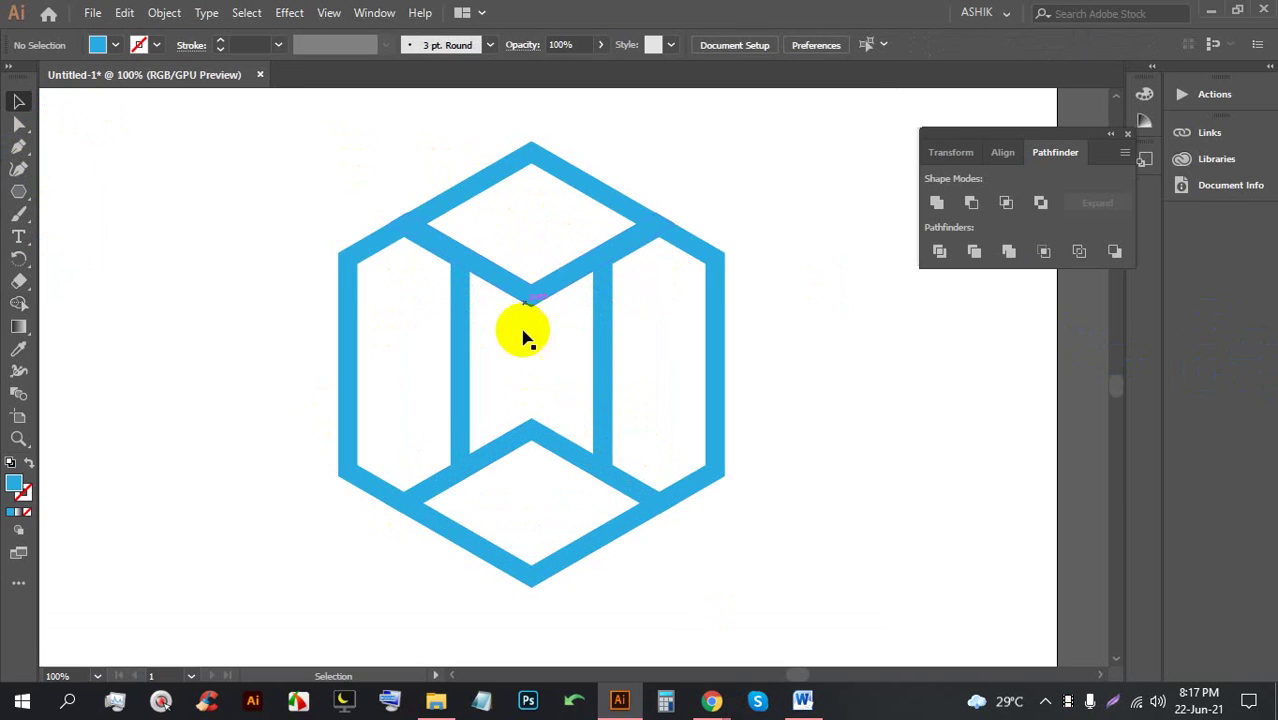
Duplicate the hexagon mark beside the original and remove the copy's two inner vertical bars with the Shape Builder tool
scroll(542, 325, "down", 3)
left_click(533, 280)
mouse_move(574, 298)
left_mouse_down()
mouse_move(374, 314)
mouse_move(360, 342)
mouse_move(533, 320)
mouse_move(650, 337)
mouse_move(668, 360)
mouse_move(556, 345)
left_mouse_up()
scroll(676, 348, "up", 1)
scroll(66, 388, "down", 1)
left_click(19, 303)
left_click(19, 101)
left_click(436, 150)
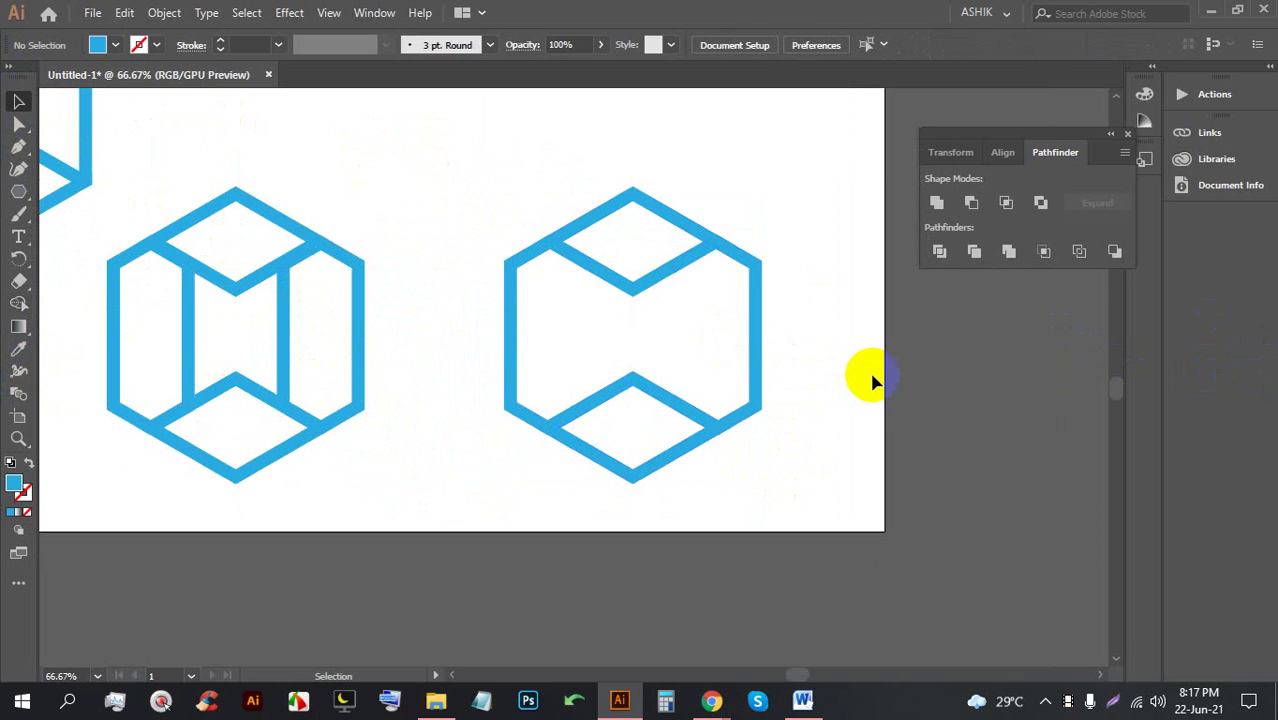
scroll(694, 355, "down", 3)
scroll(656, 334, "up", 1)
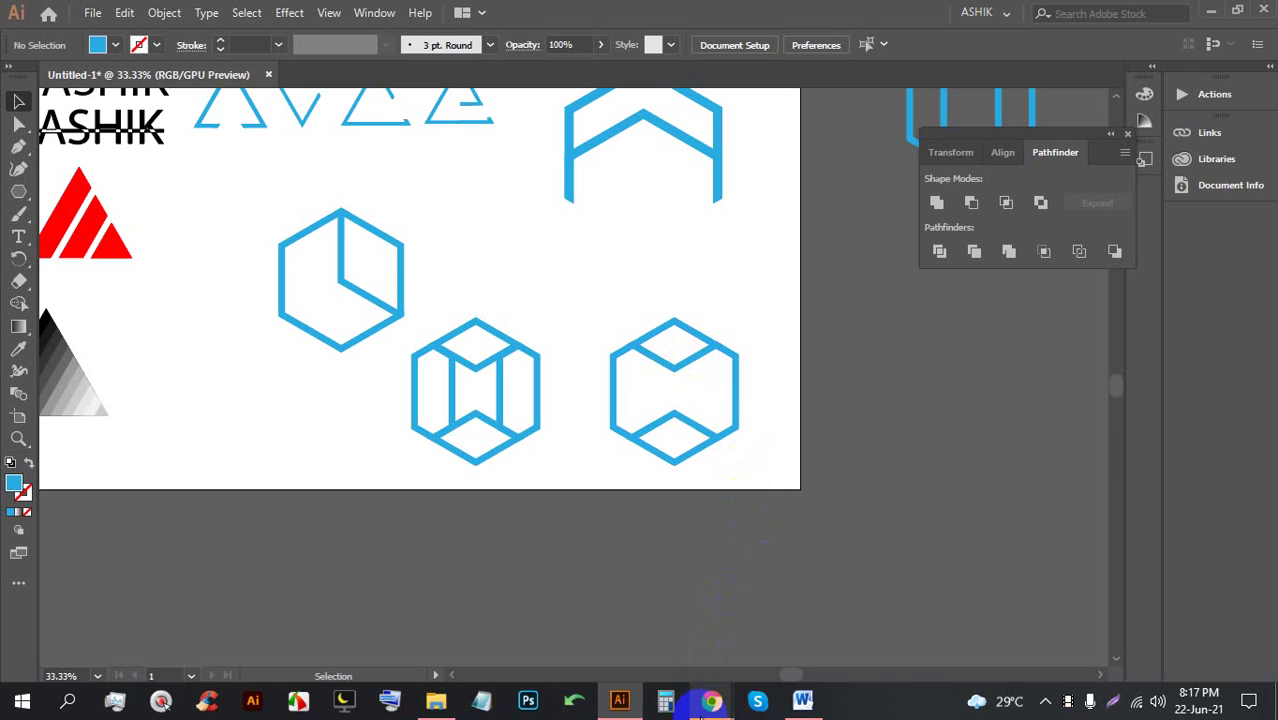
Switch to Chrome and search Google Images for "logo" in a new tab
mouse_move(711, 700)
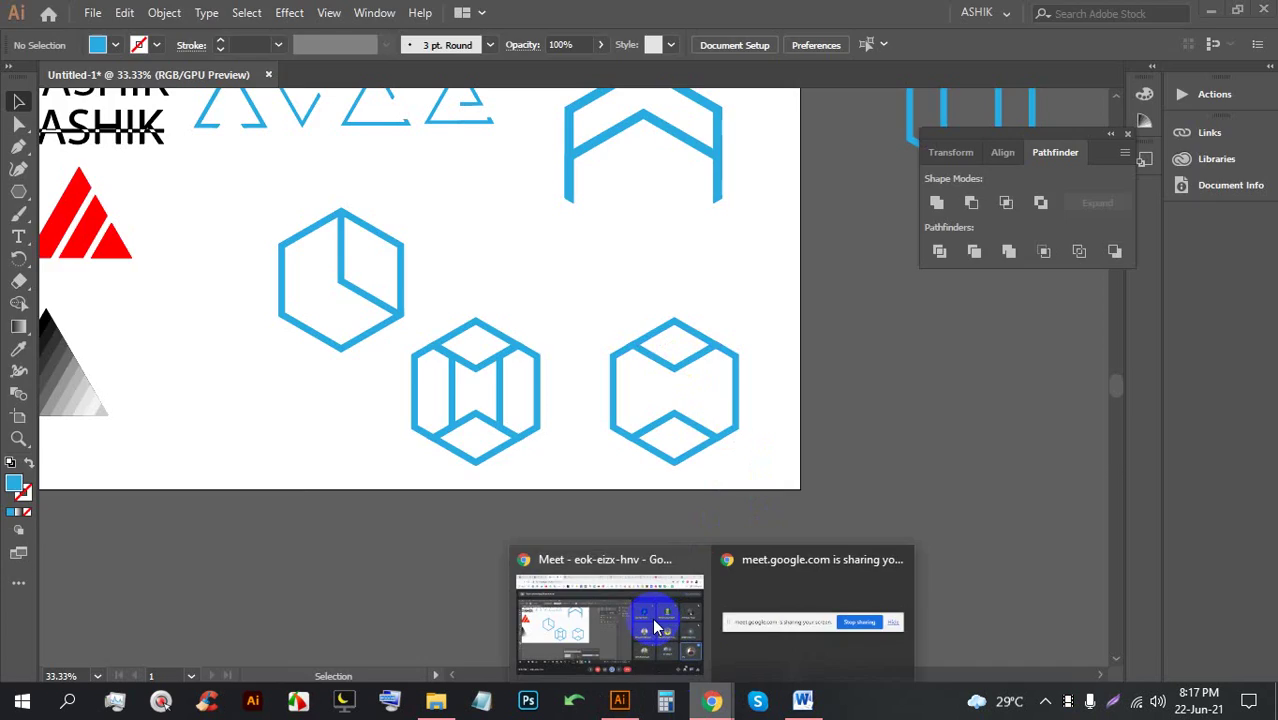
left_click(600, 615)
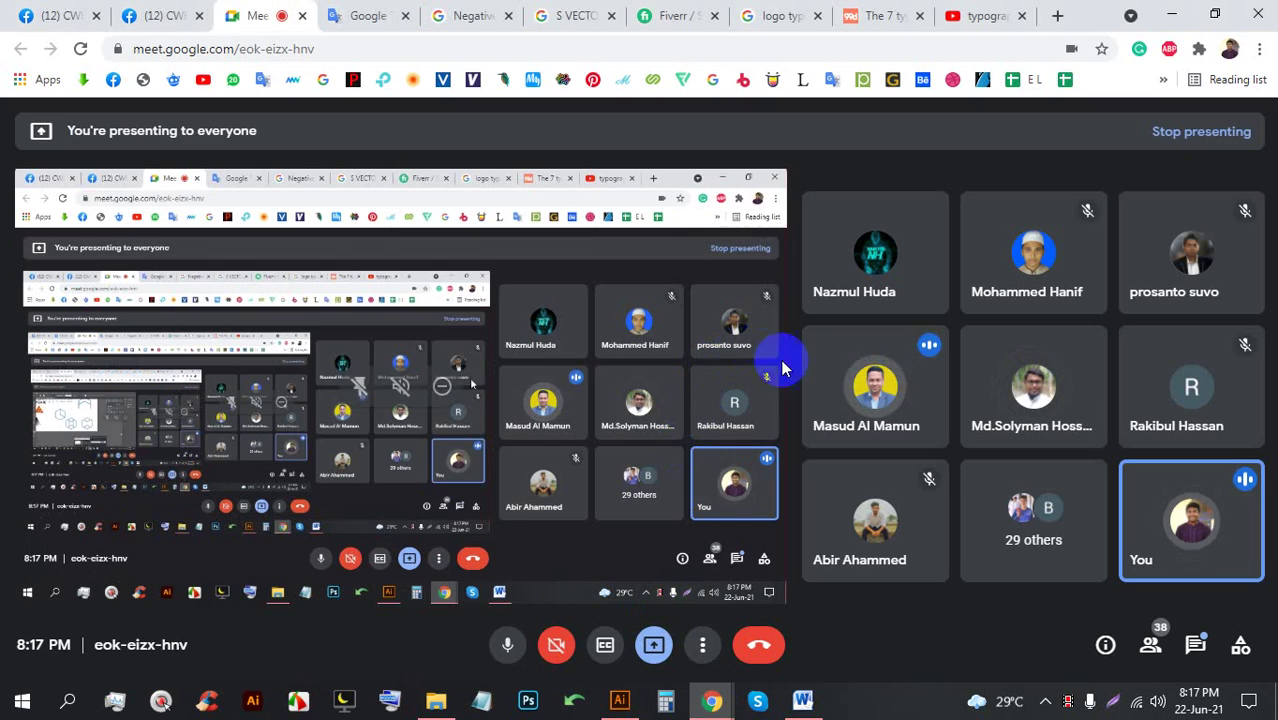
left_click(1060, 15)
left_click(844, 49)
type("logo")
key("Delete")
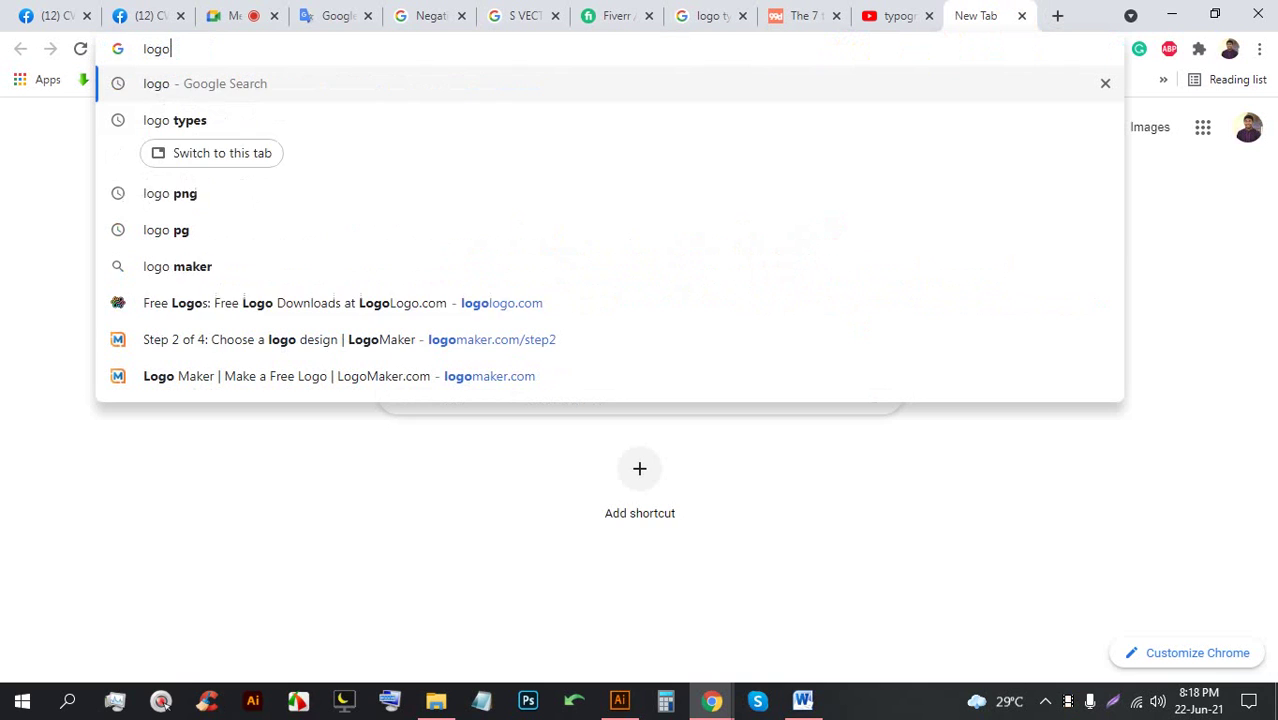
key("Return")
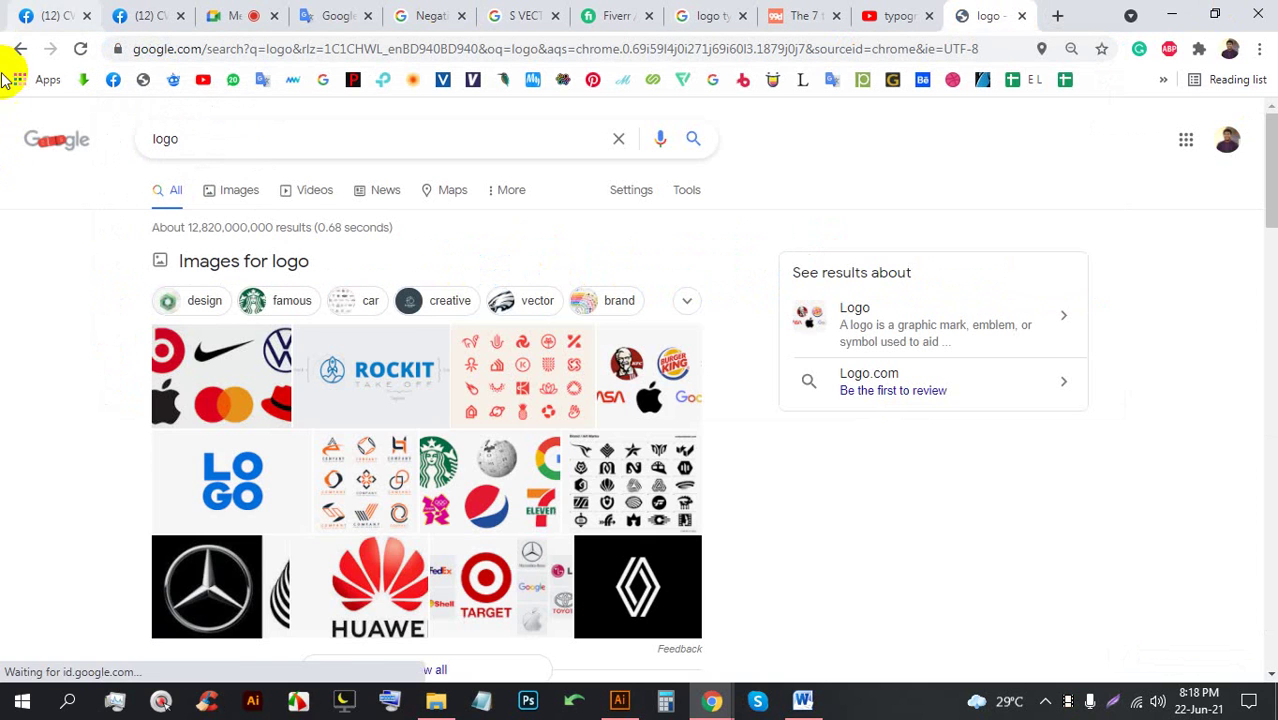
left_click(237, 196)
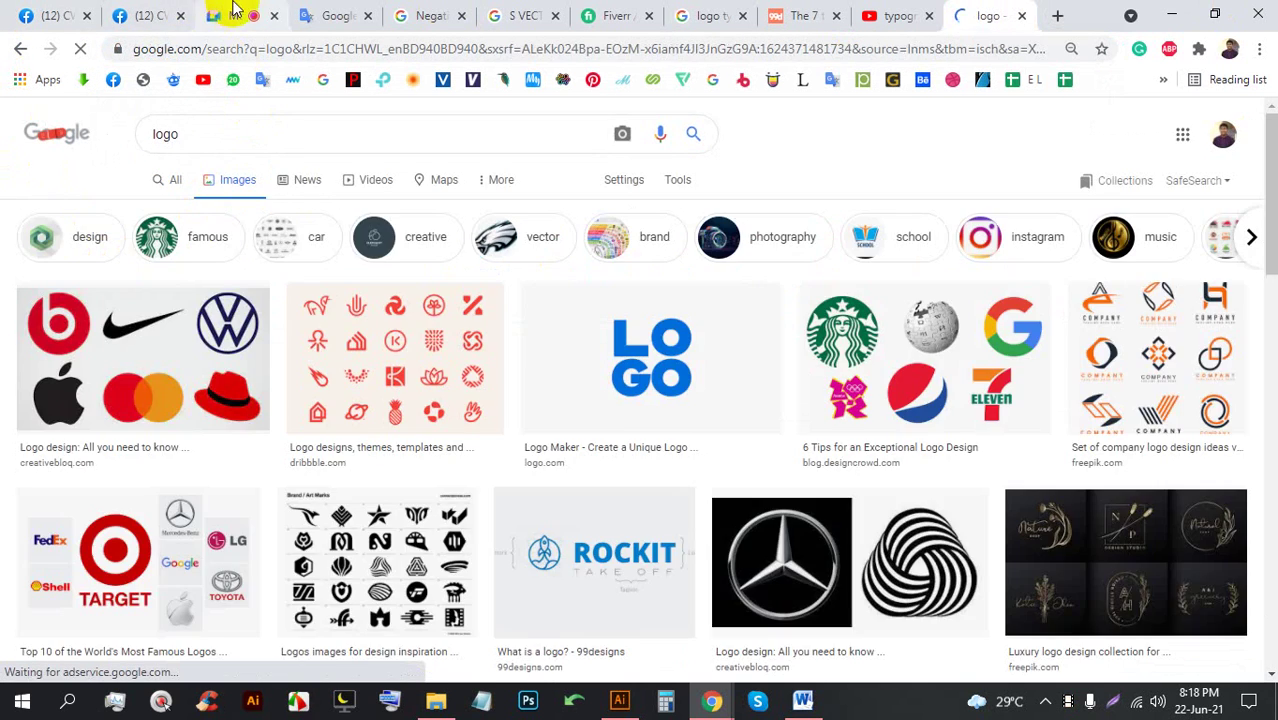
left_click(250, 16)
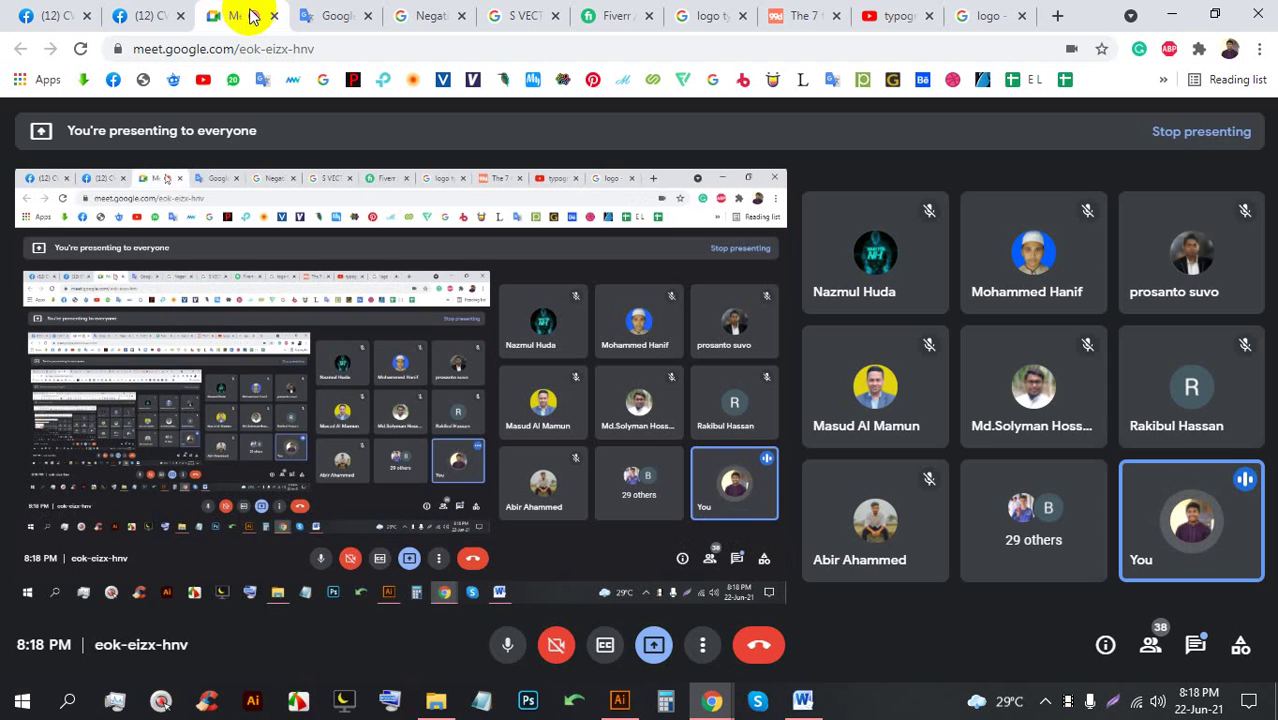
left_click(985, 12)
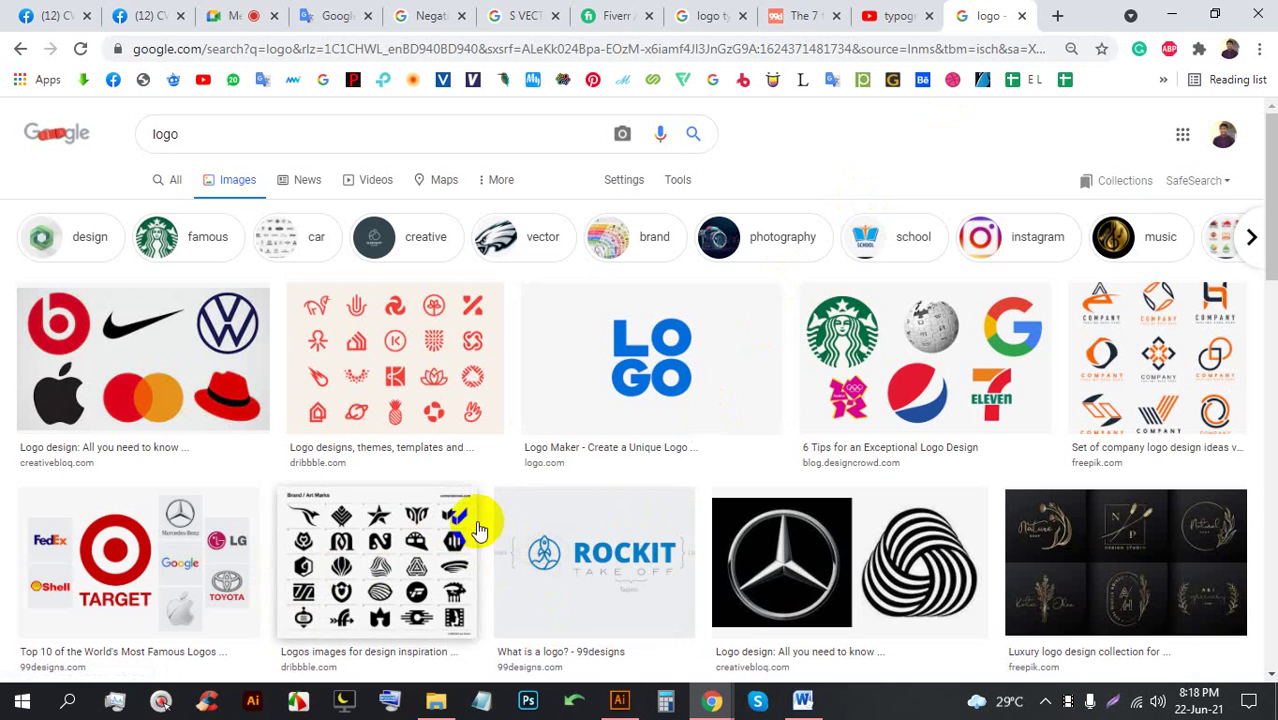
Preview the Creative Bloq image of famous brand logos and check the Google Meet call while discussing it
left_click(97, 407)
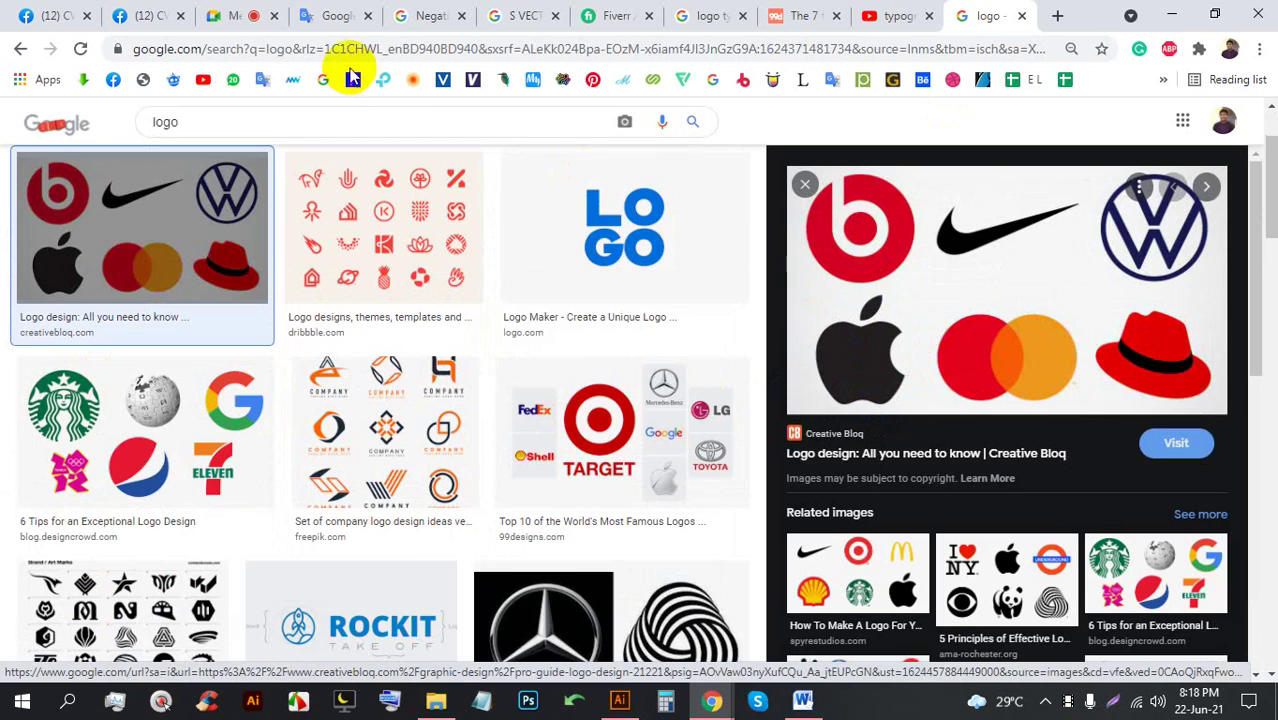
left_click(247, 13)
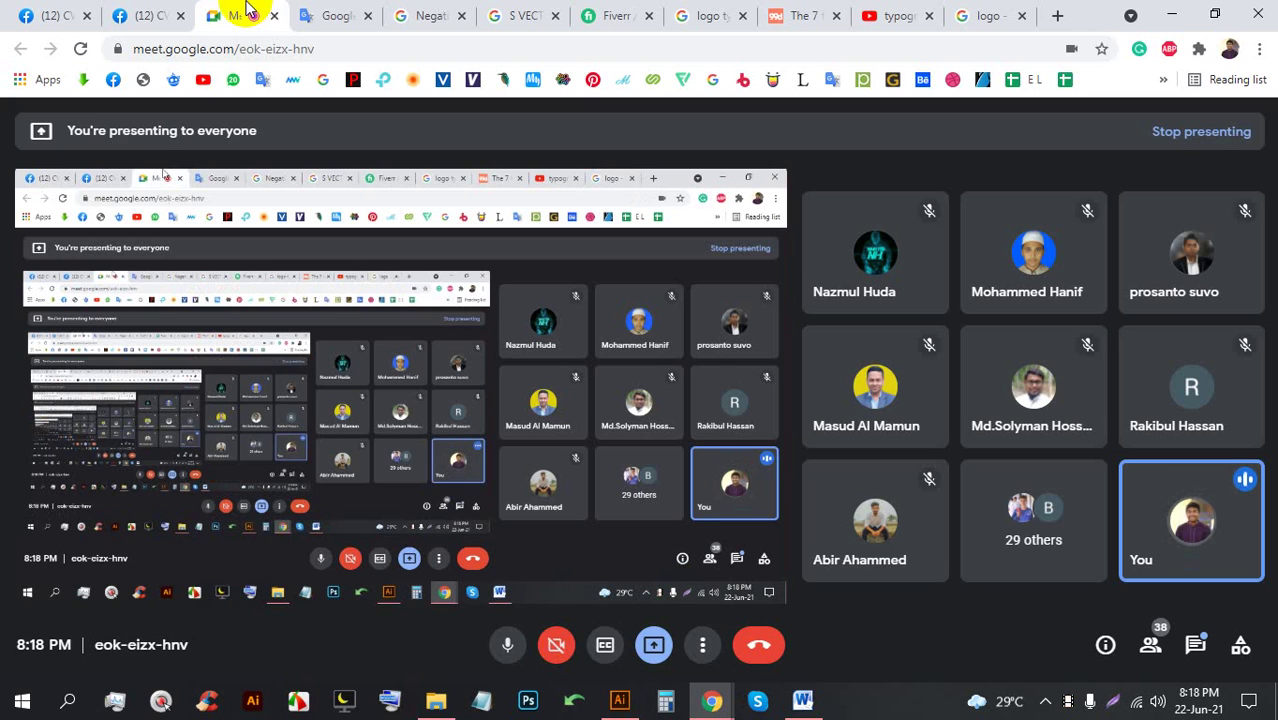
left_click(975, 15)
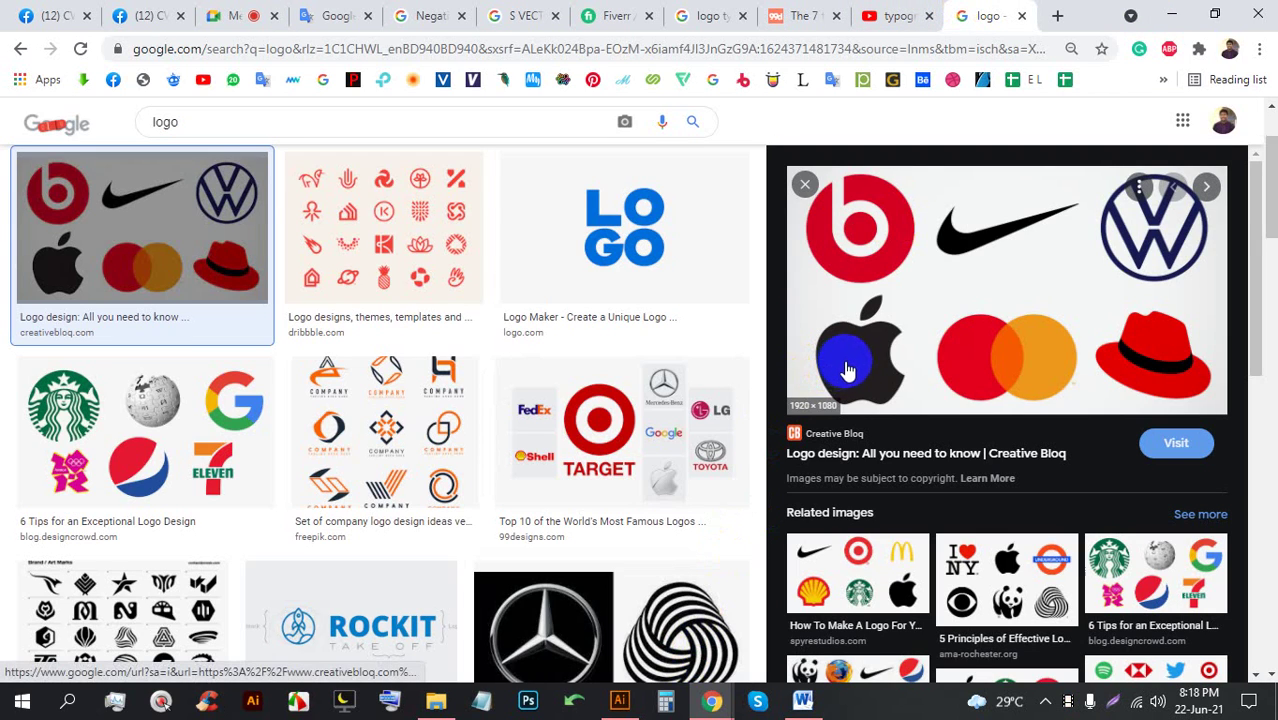
left_click(245, 15)
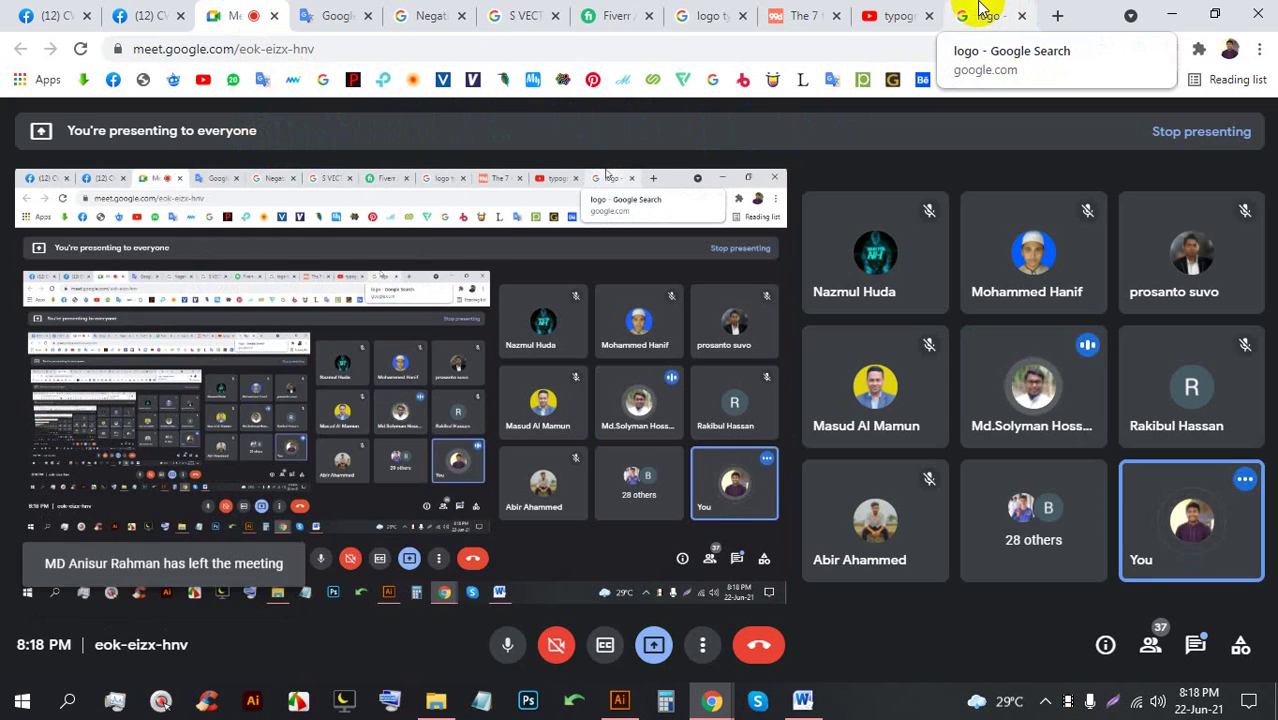
left_click(981, 14)
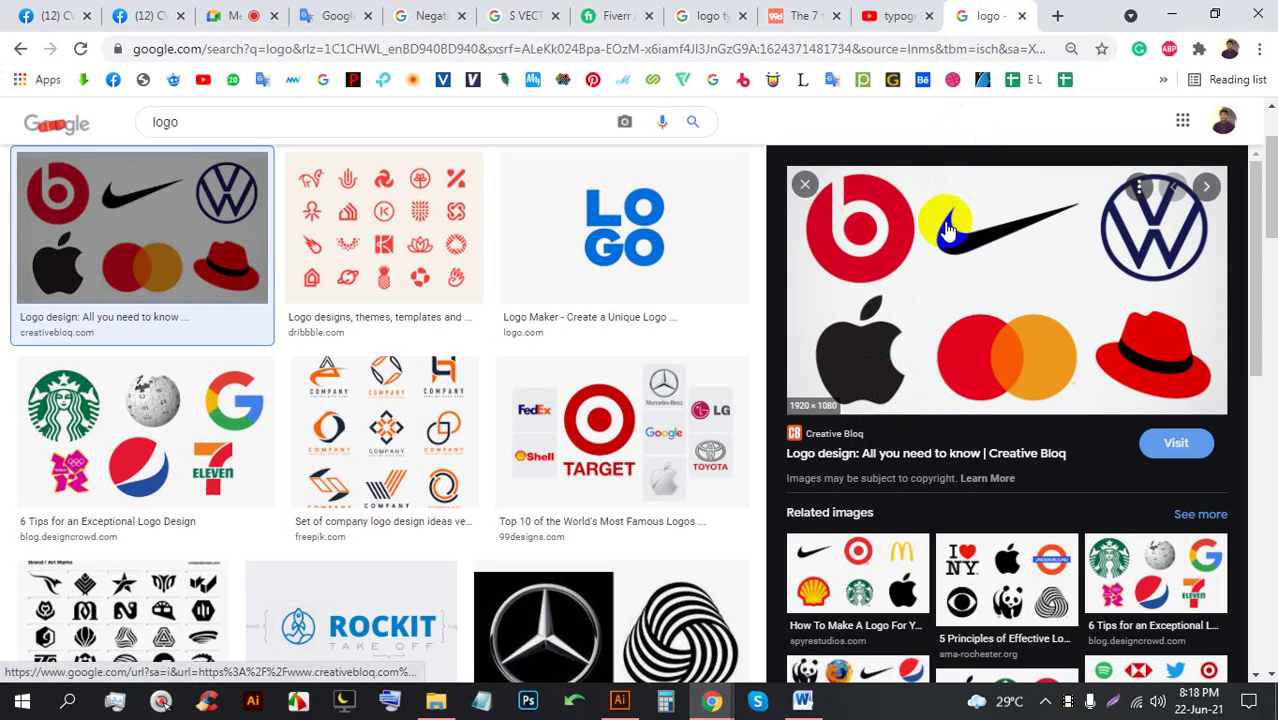
Capture the logo preview region, trace the Nike swoosh freehand in red, and sketch a larger swoosh beside it
key("Print")
left_click_drag(1222, 398, 722, 80)
left_click(1238, 226)
mouse_move(1072, 205)
left_mouse_down()
mouse_move(1061, 228)
mouse_move(1075, 208)
left_mouse_up()
left_click_drag(471, 254, 487, 383)
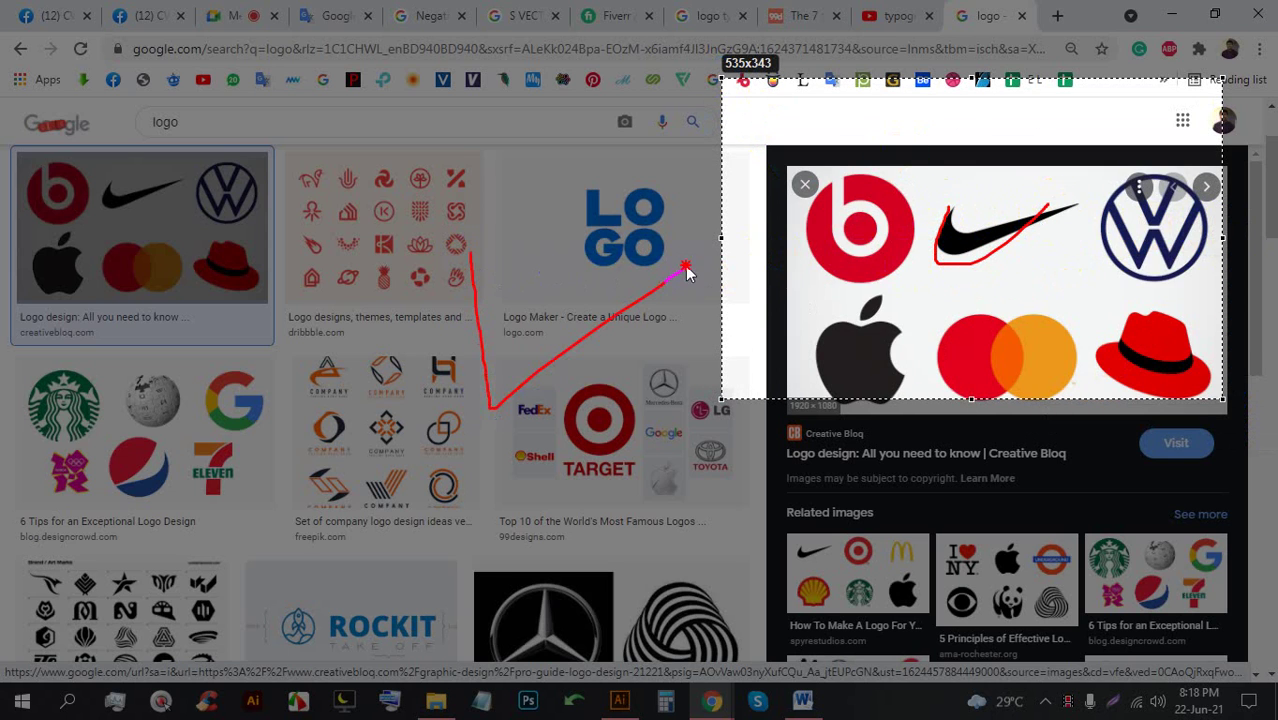
mouse_move(464, 250)
left_mouse_down()
mouse_move(486, 286)
mouse_move(527, 322)
left_mouse_up()
left_click_drag(697, 276, 697, 274)
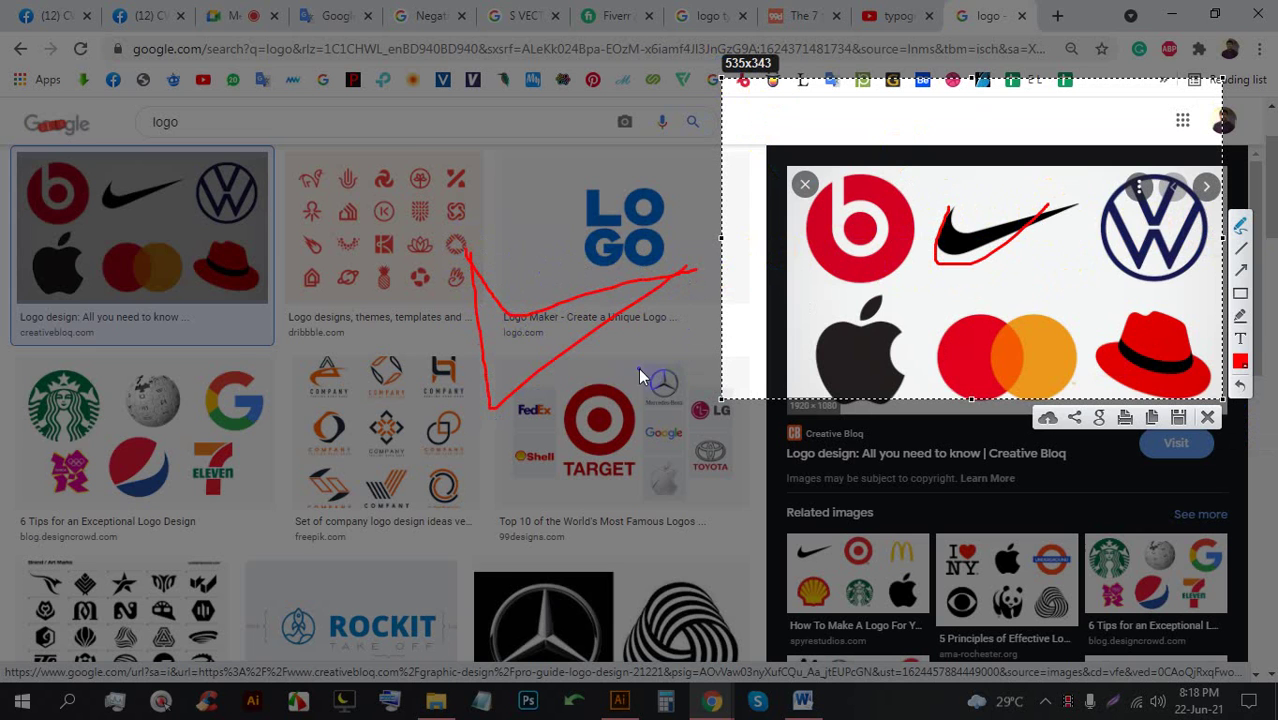
left_click(1207, 417)
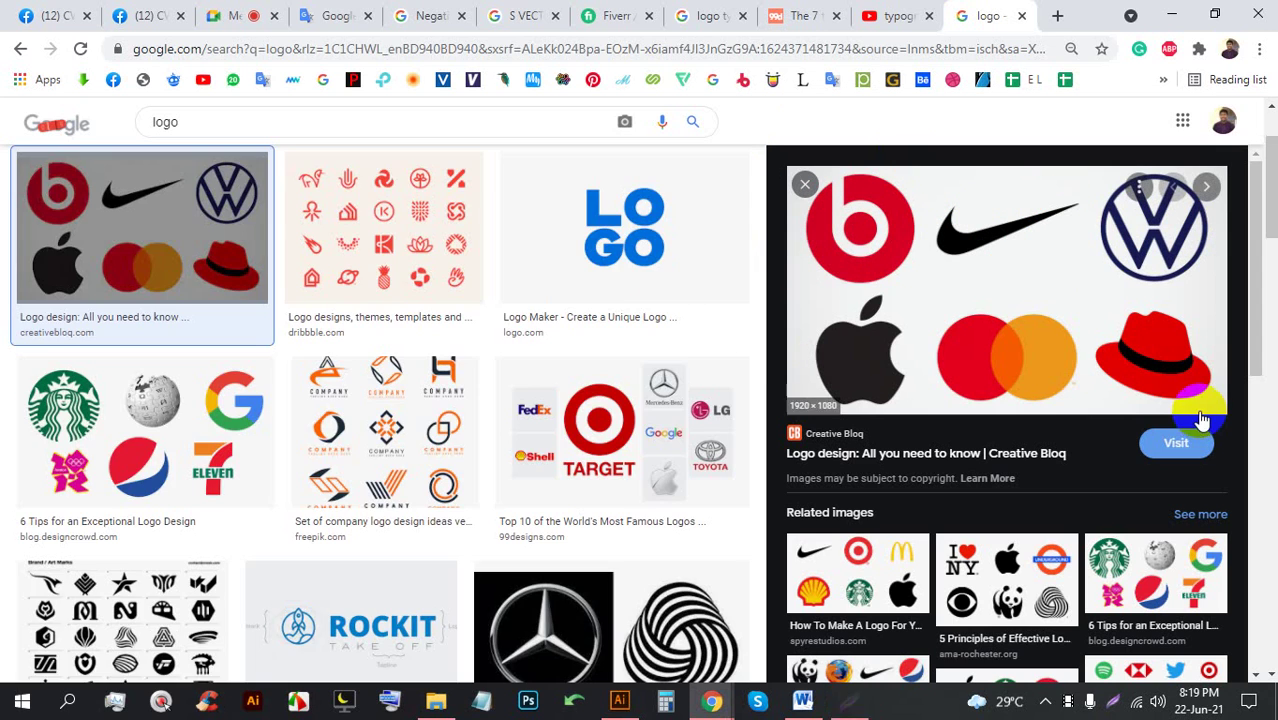
Browse the logo image results and related images for varied logo examples, checking the Google Meet call
scroll(499, 480, "down", 4)
scroll(490, 505, "down", 1)
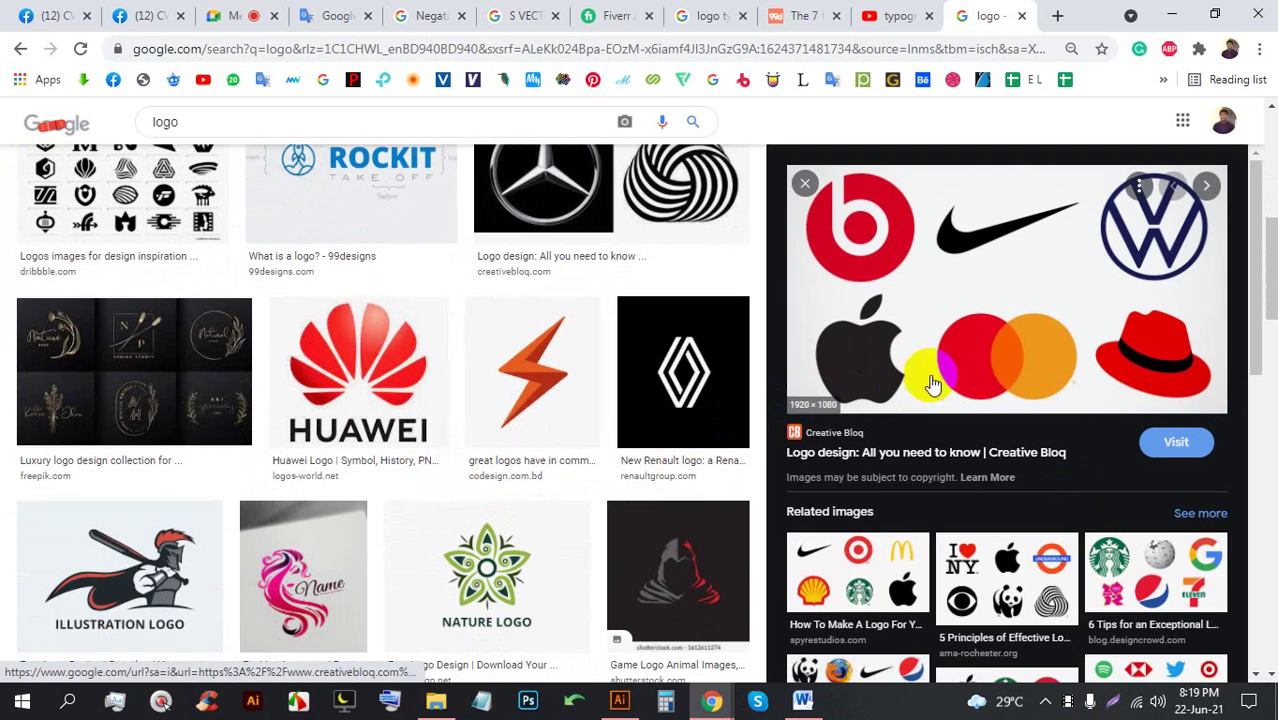
scroll(975, 300, "down", 3)
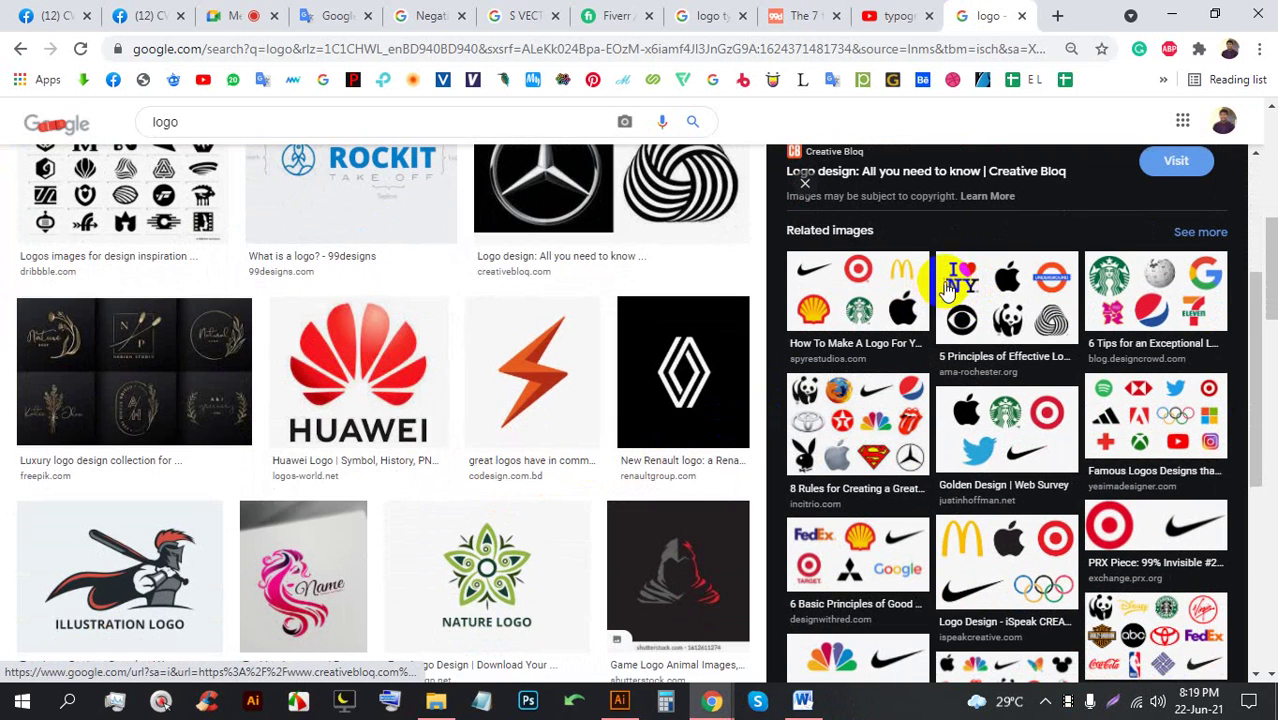
scroll(740, 170, "down", 4)
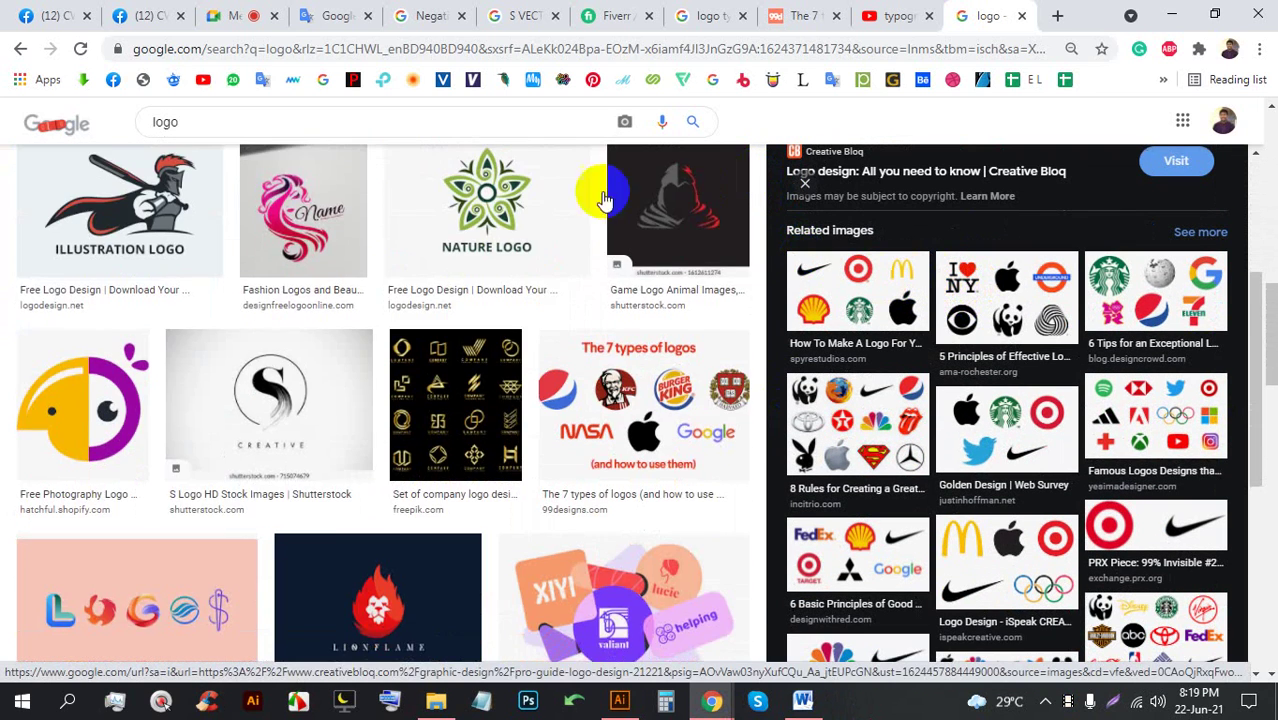
scroll(603, 200, "down", 6)
scroll(485, 362, "down", 1)
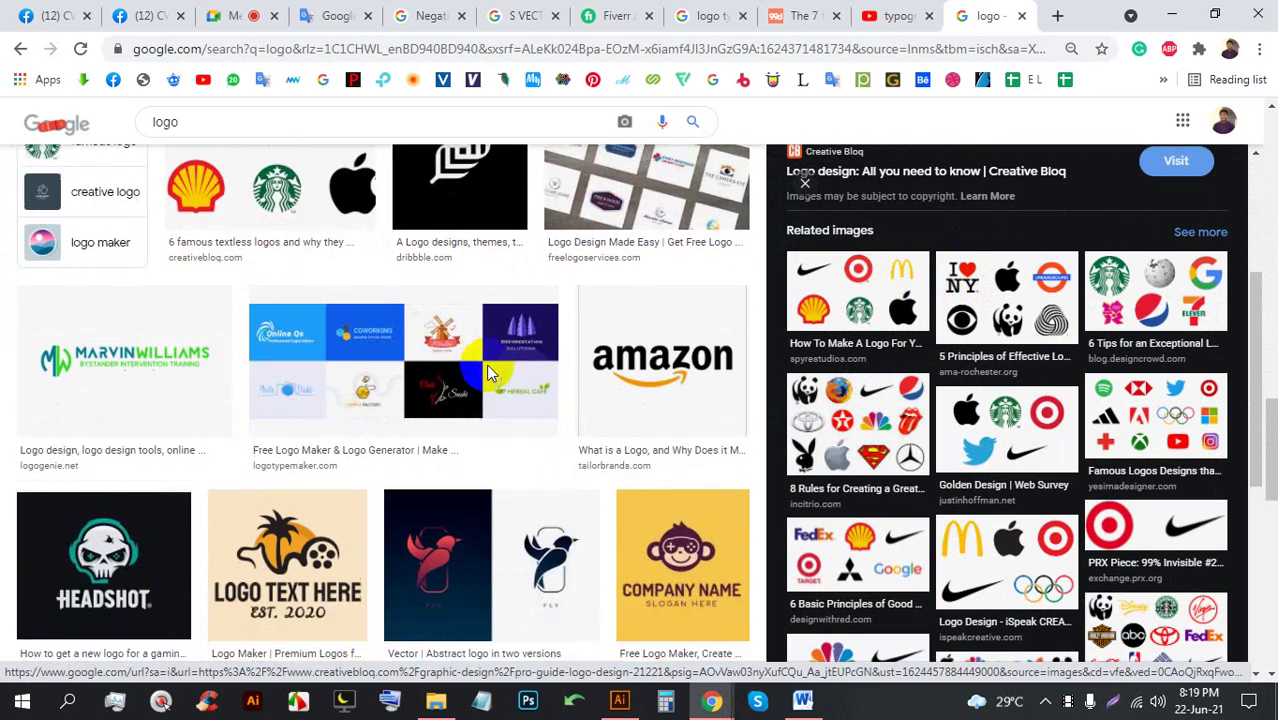
left_click(215, 14)
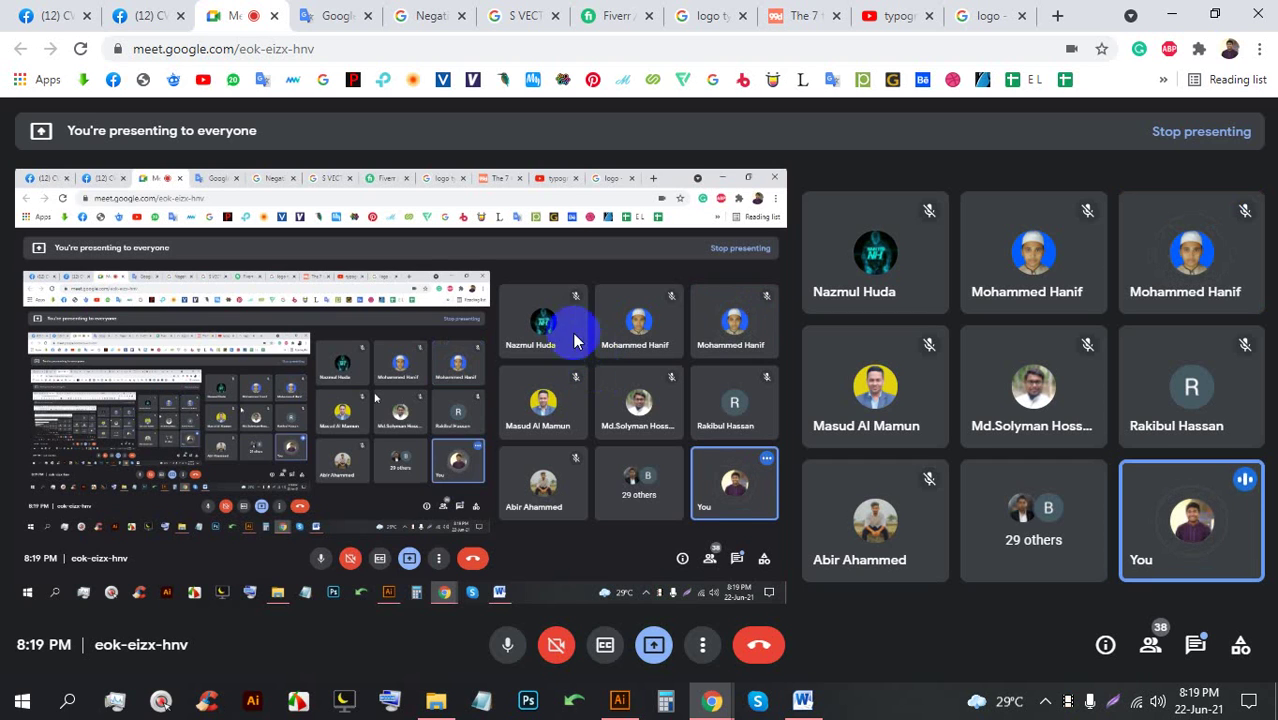
left_click(988, 13)
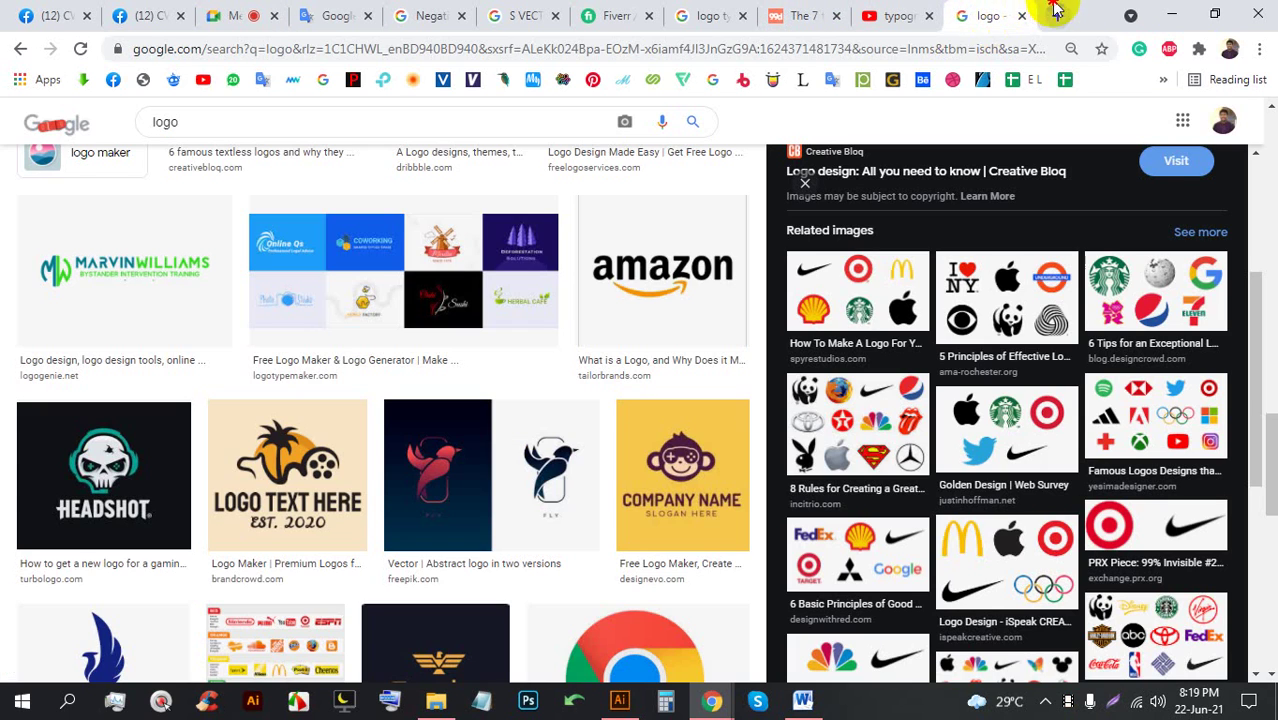
Search Google Images for "idea" in a new tab
left_click(1056, 12)
type("idea")
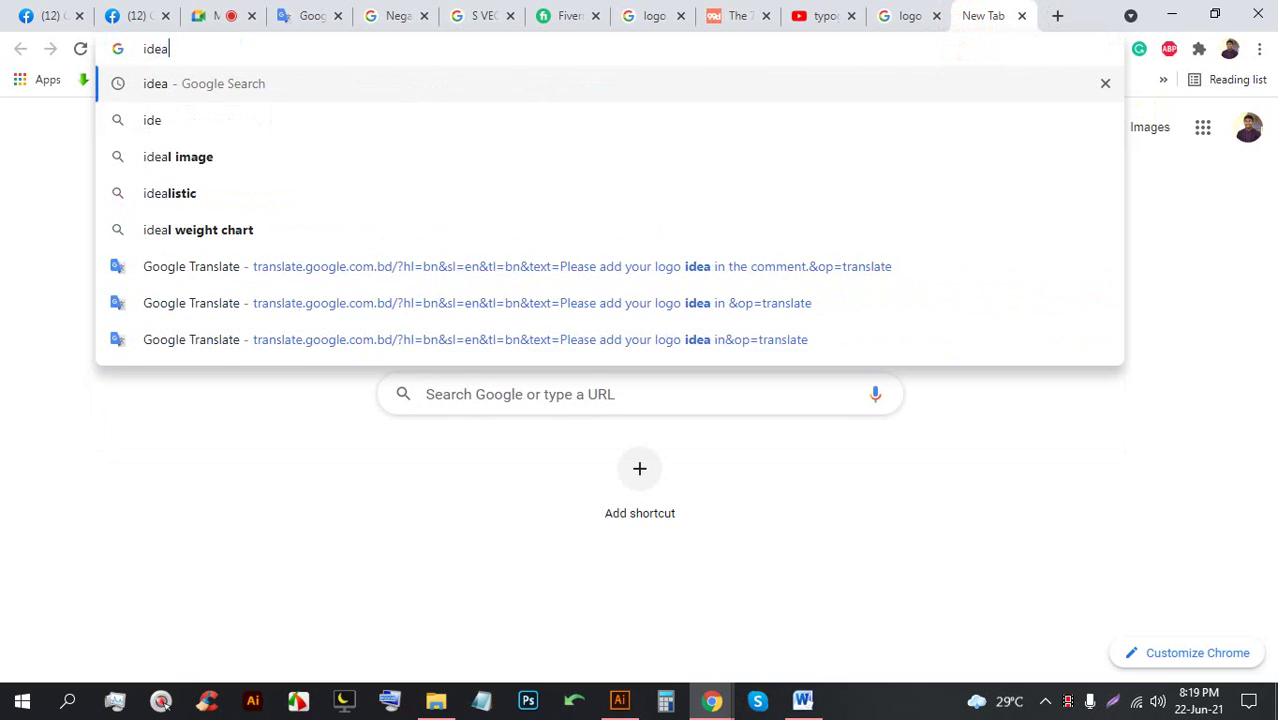
key("Return")
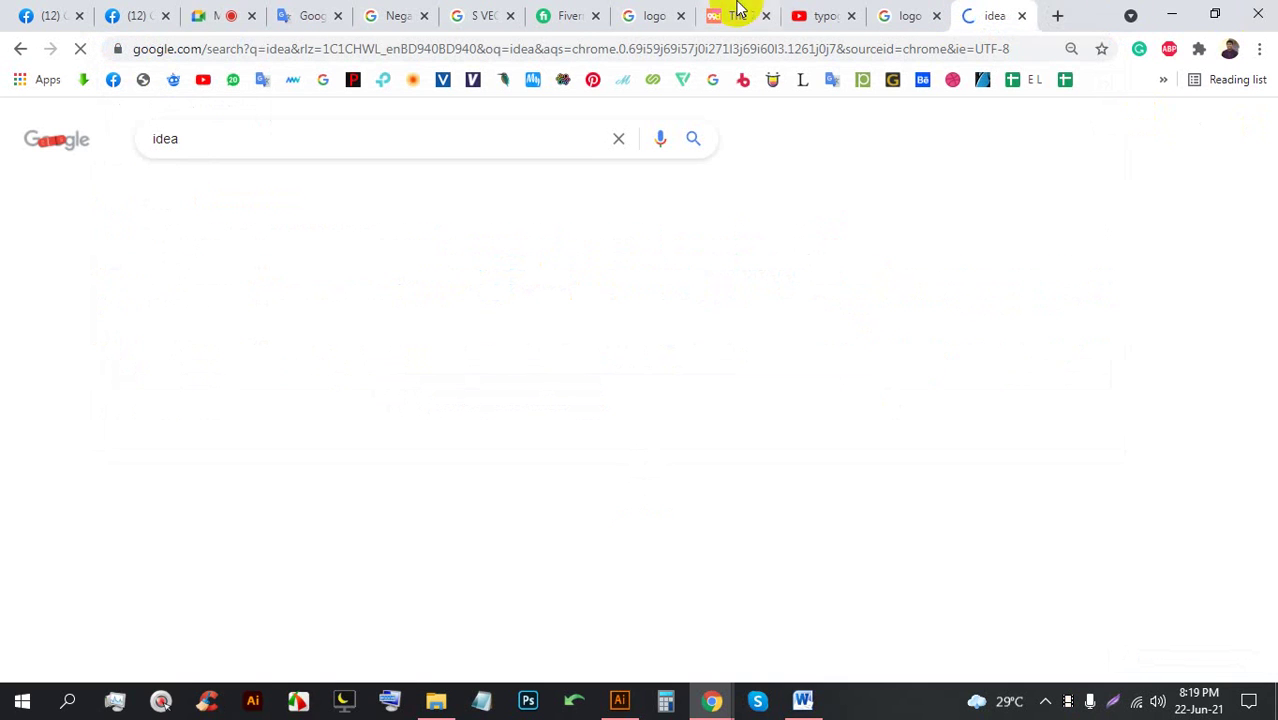
left_click(224, 187)
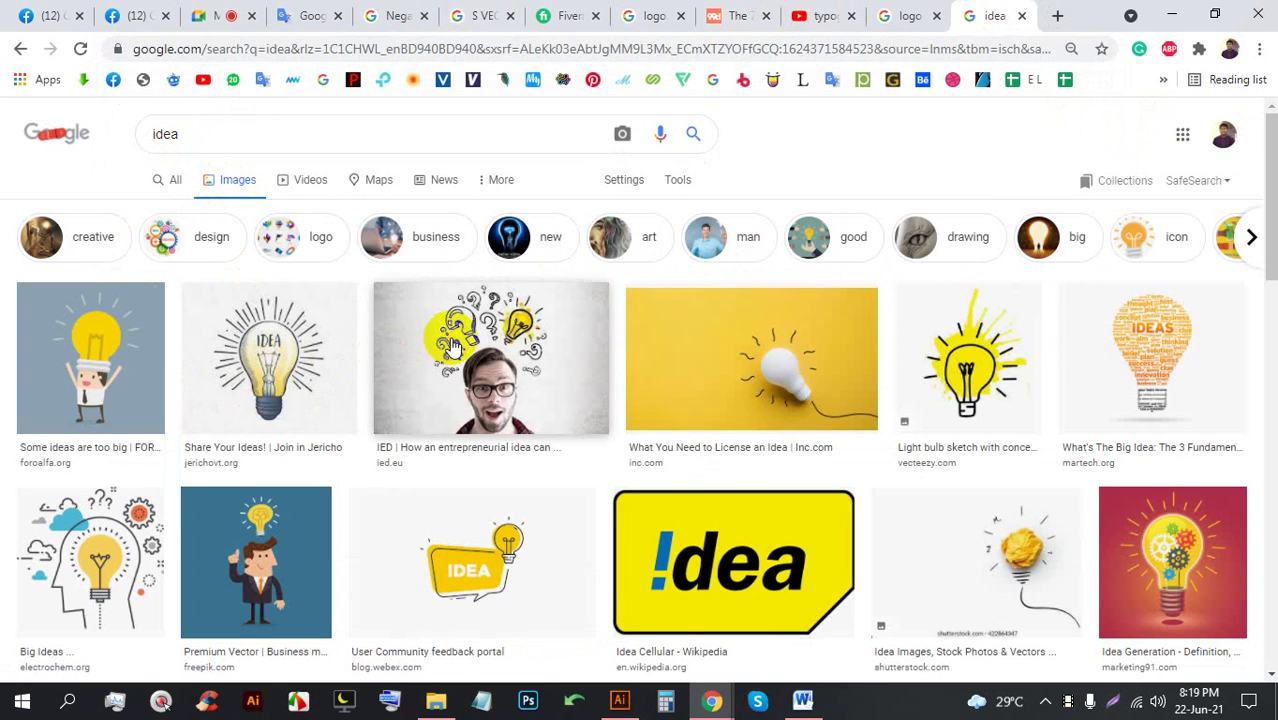
Preview the IED idea image and MarTech's IDEAS word-cloud light bulb, and look through further idea results
left_click(453, 345)
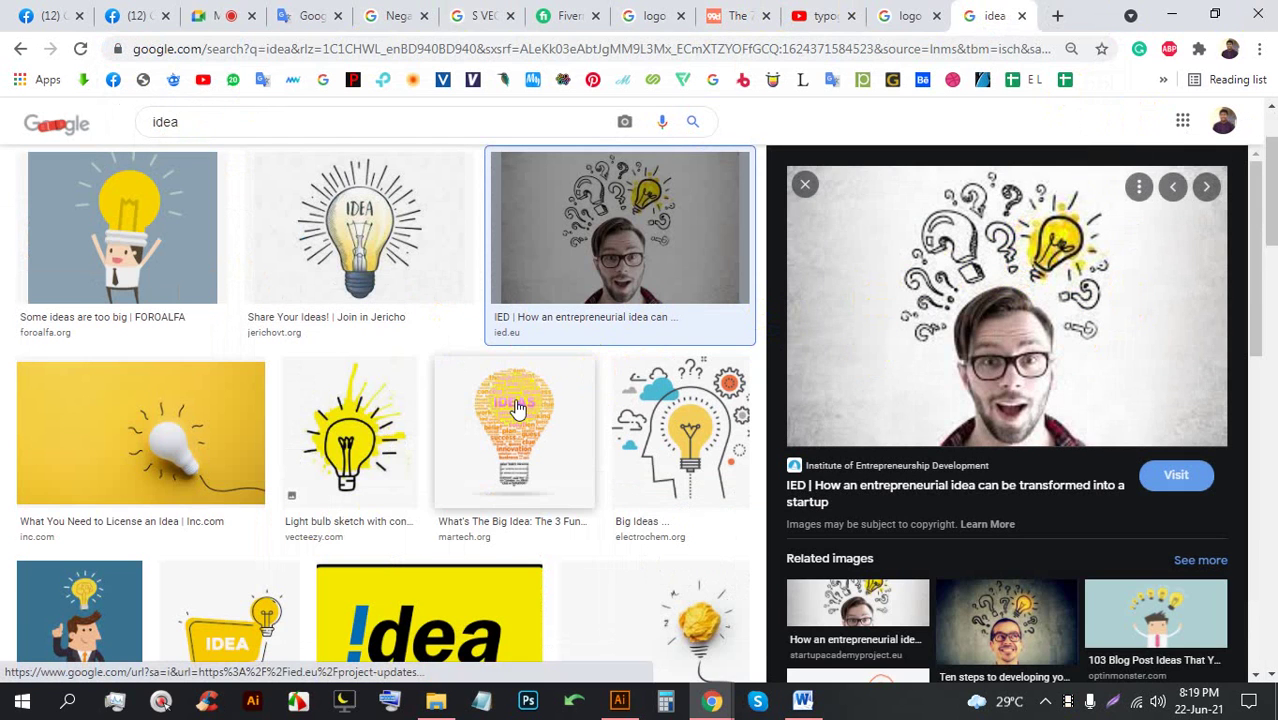
left_click(502, 458)
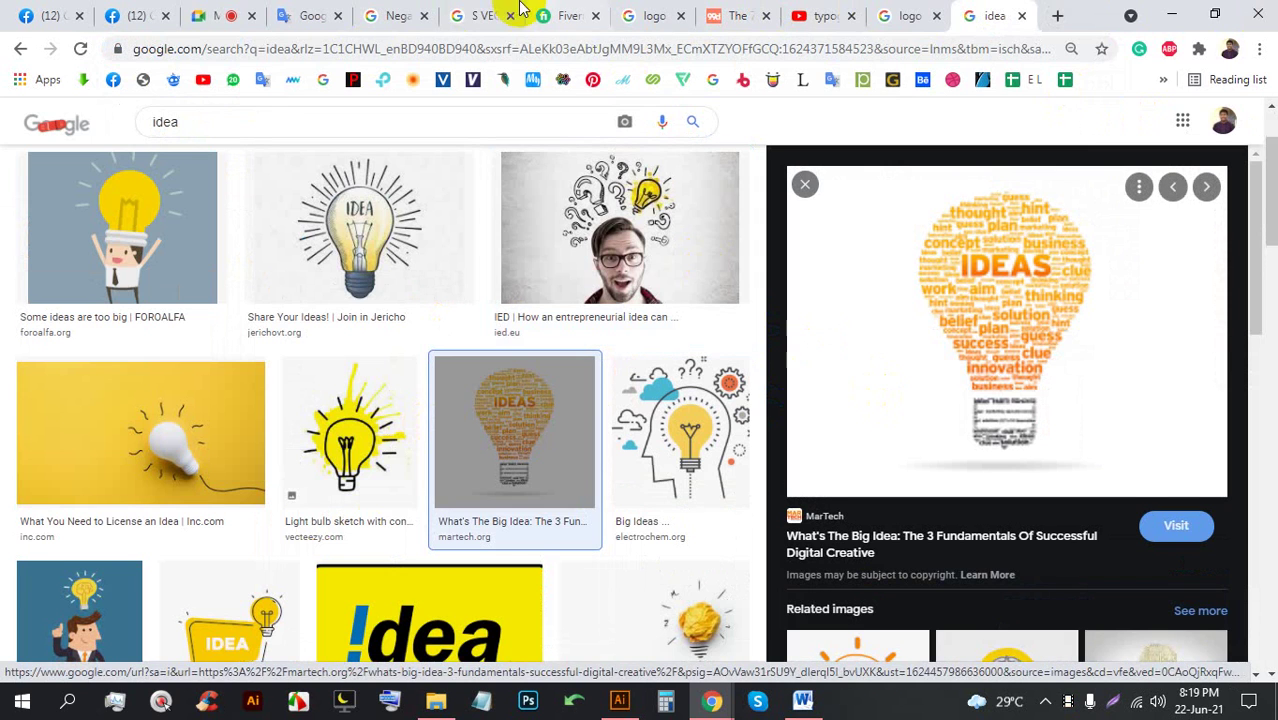
left_click(220, 12)
left_click(990, 15)
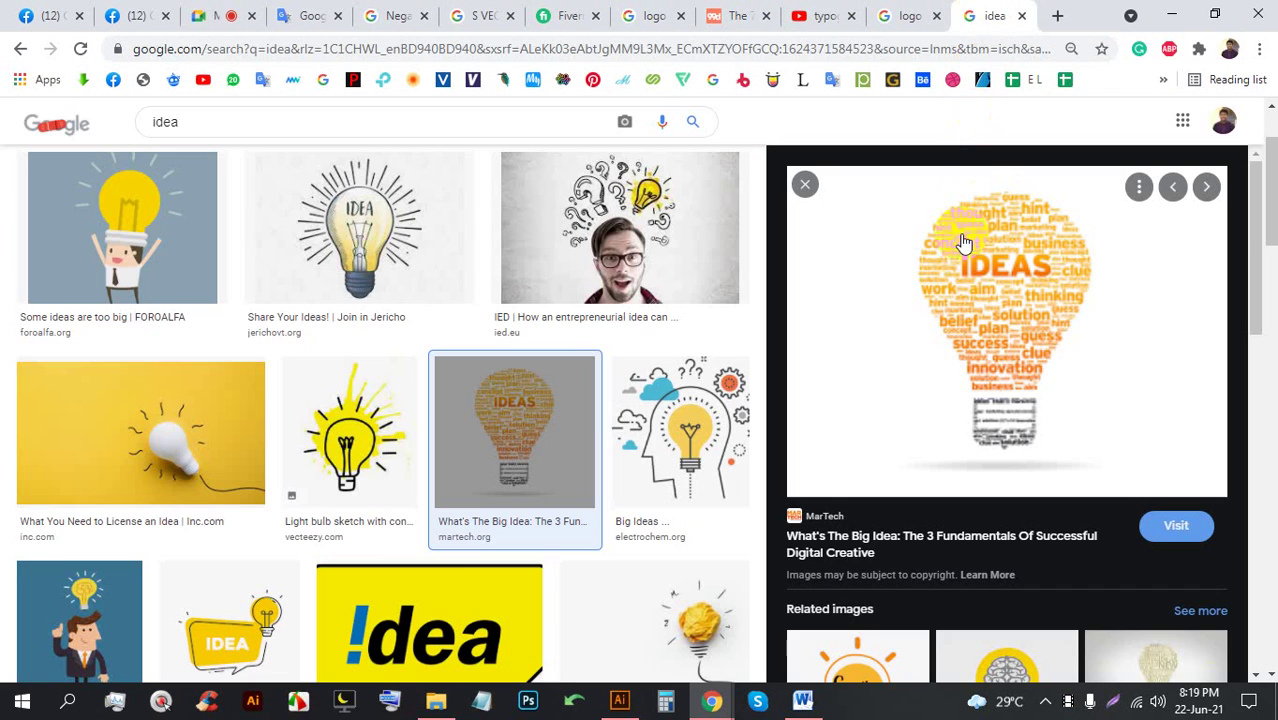
scroll(420, 480, "down", 4)
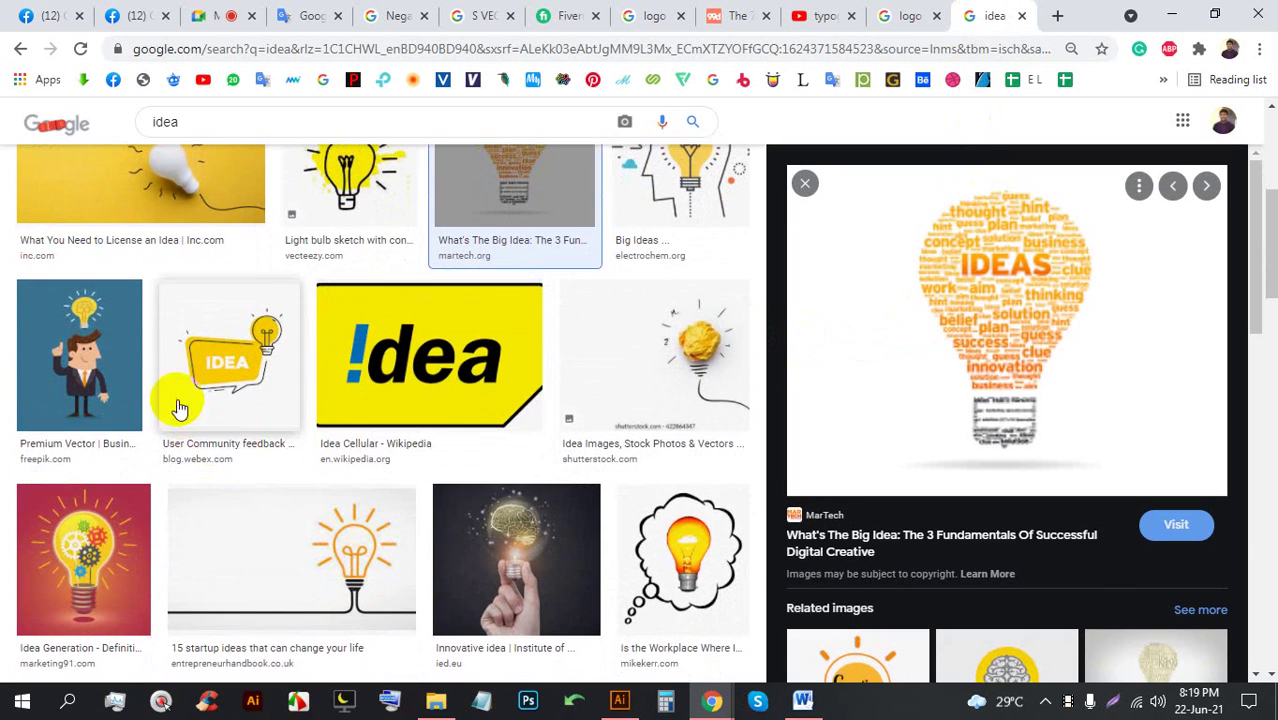
Preview Freepik's business man with new idea illustration, and check the Google Meet call
left_click(120, 298)
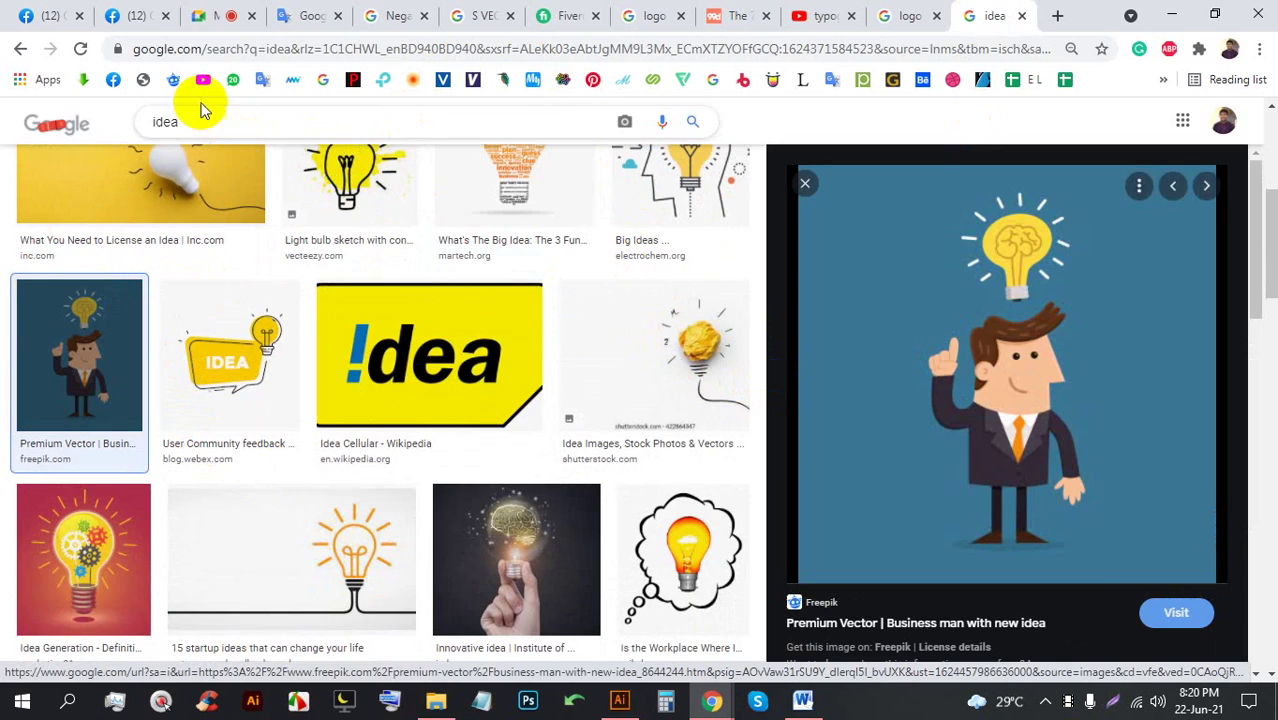
left_click(214, 15)
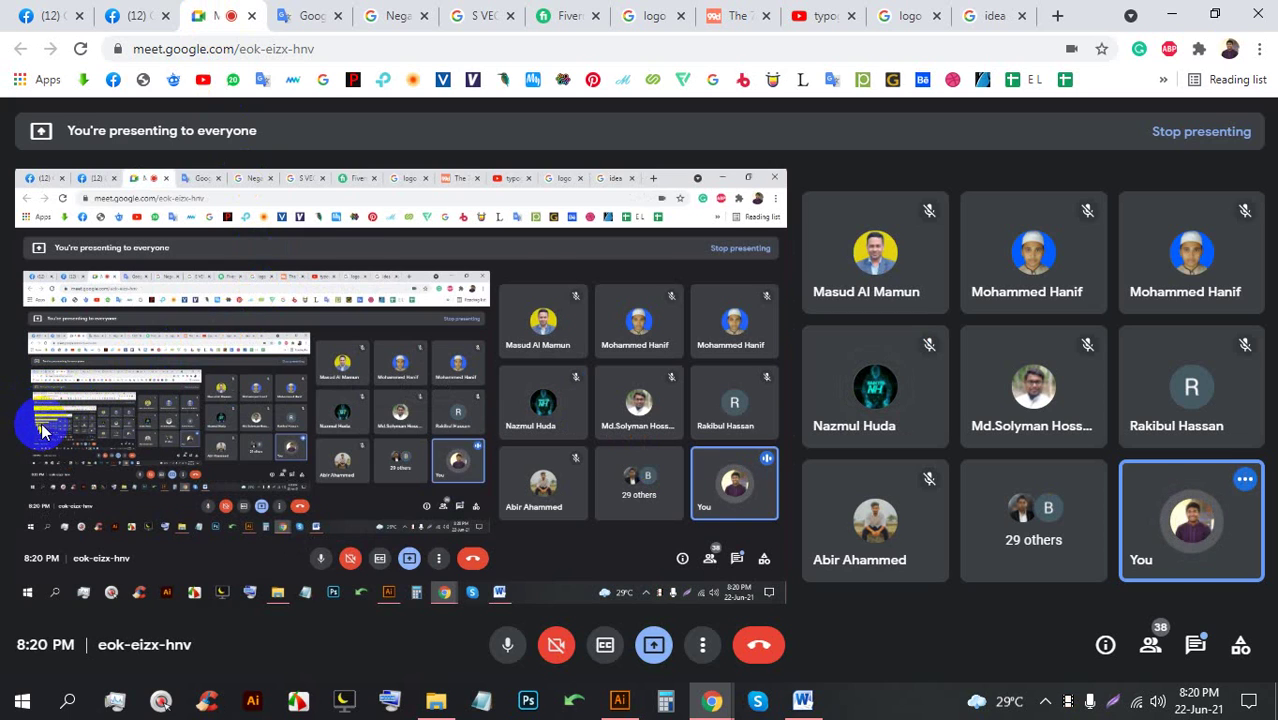
Search Google Images for "father's day" in a new tab
left_click(1058, 15)
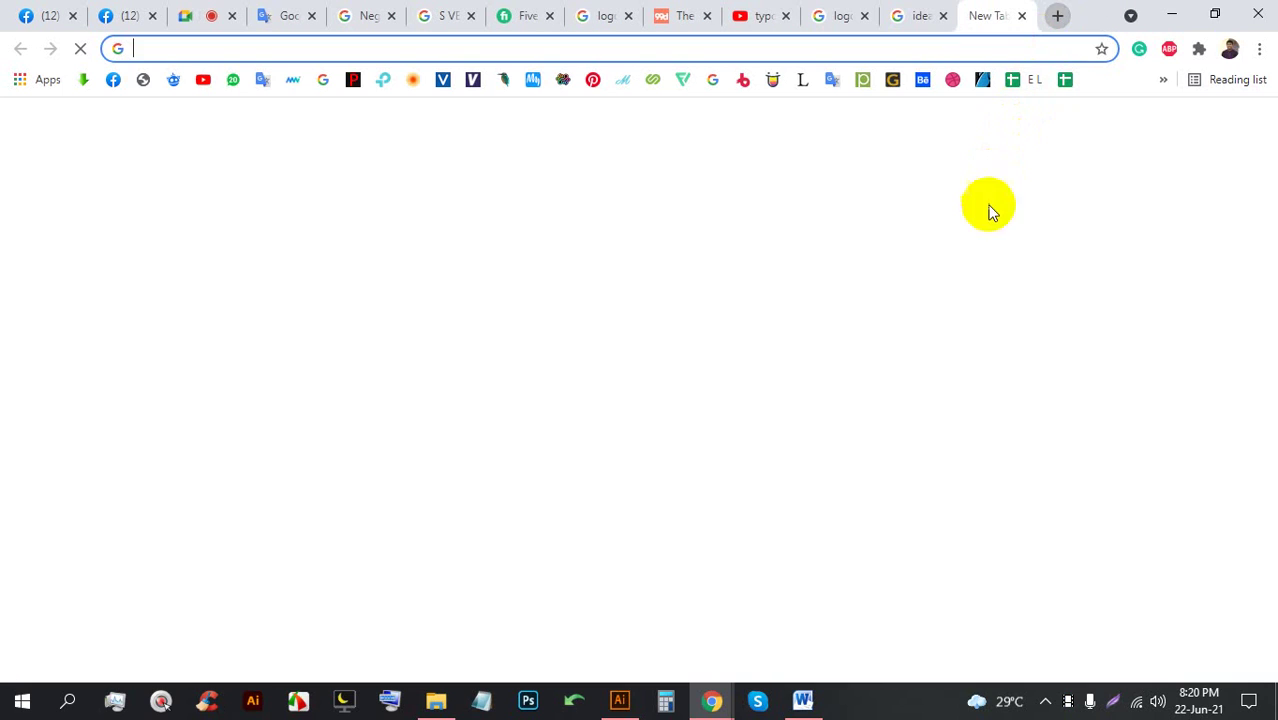
left_click(884, 397)
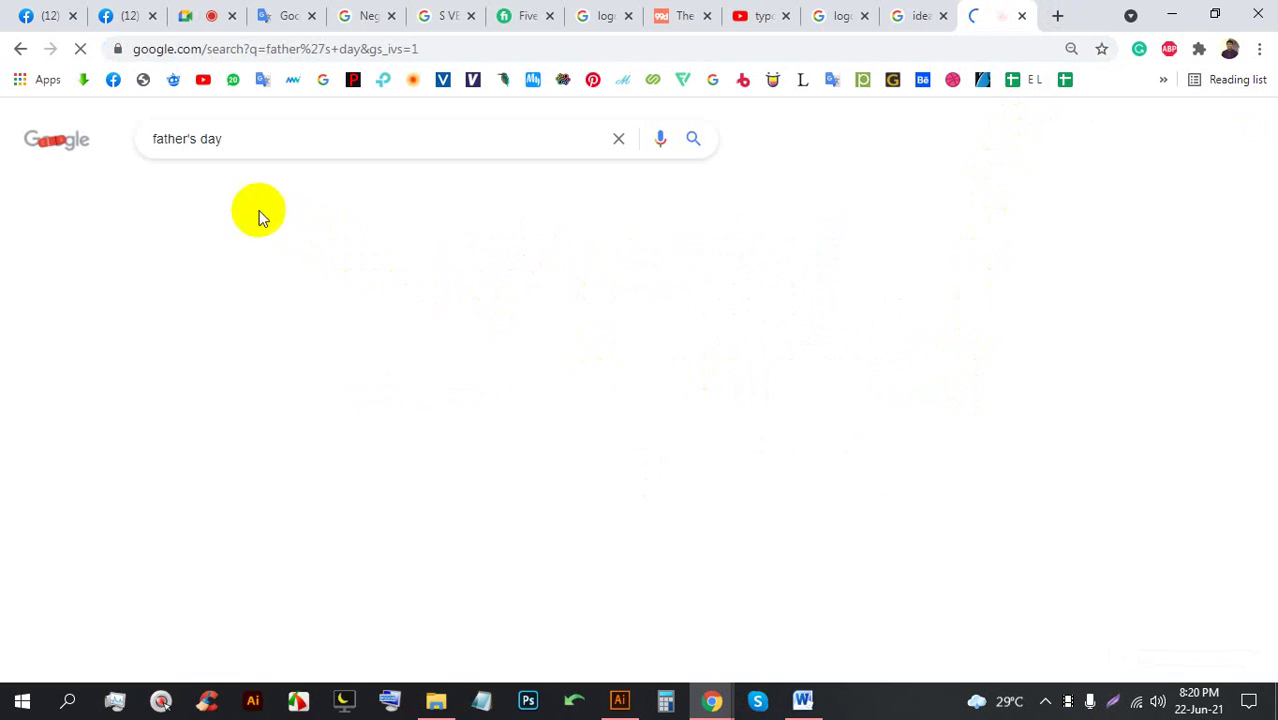
left_click(226, 195)
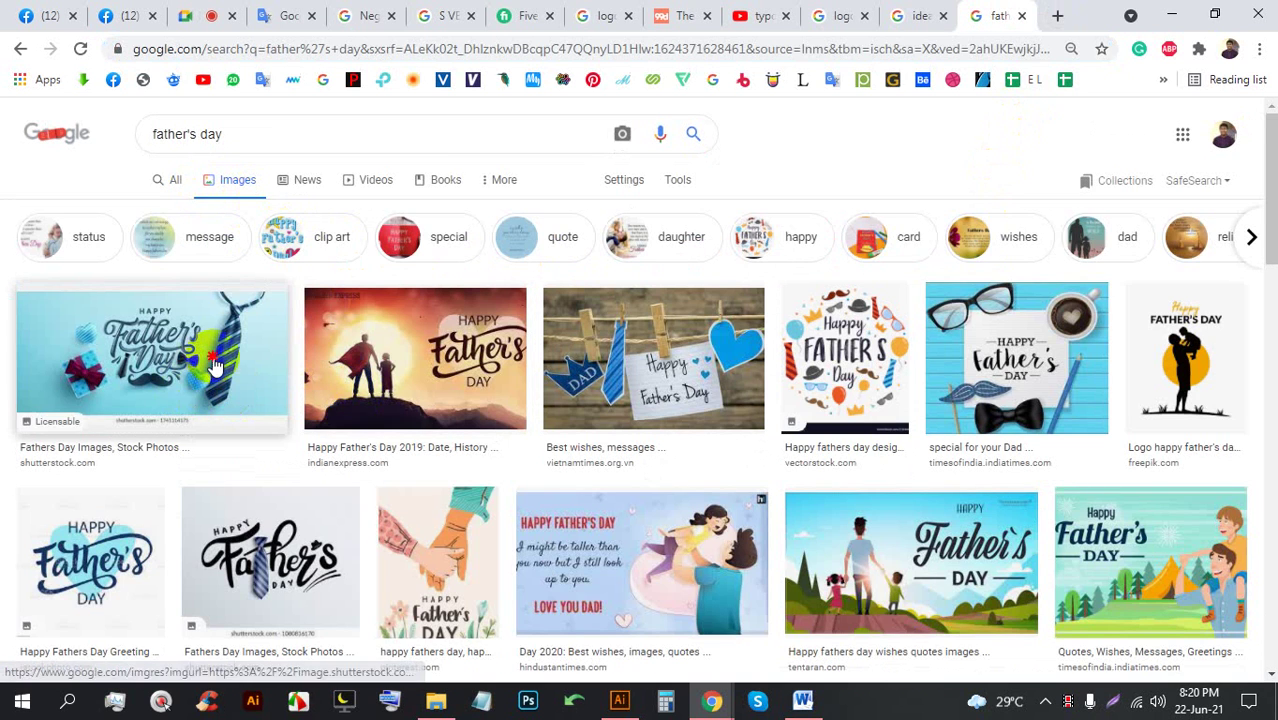
Preview the Shutterstock, PosterMyWall and Alamy Father's Day designs, look through their related images, and check the Google Meet call
left_click(150, 390)
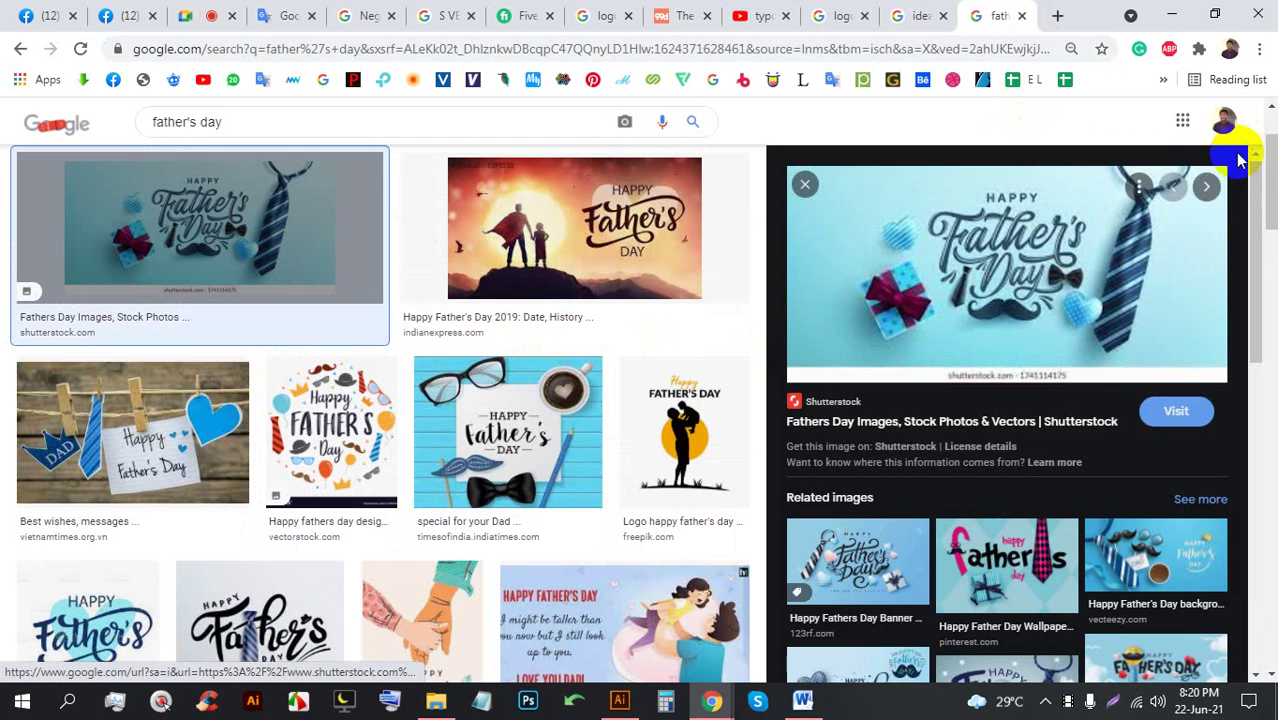
scroll(1060, 300, "down", 1)
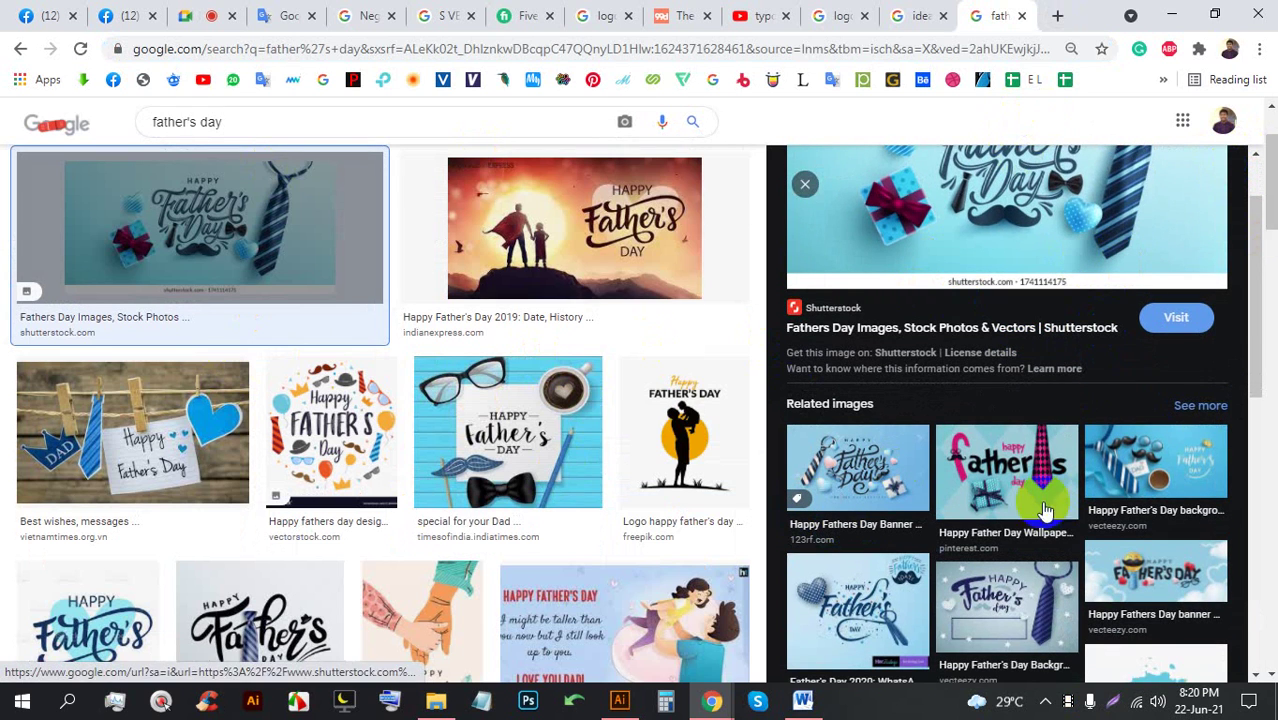
scroll(1030, 462, "down", 3)
scroll(1160, 445, "down", 3)
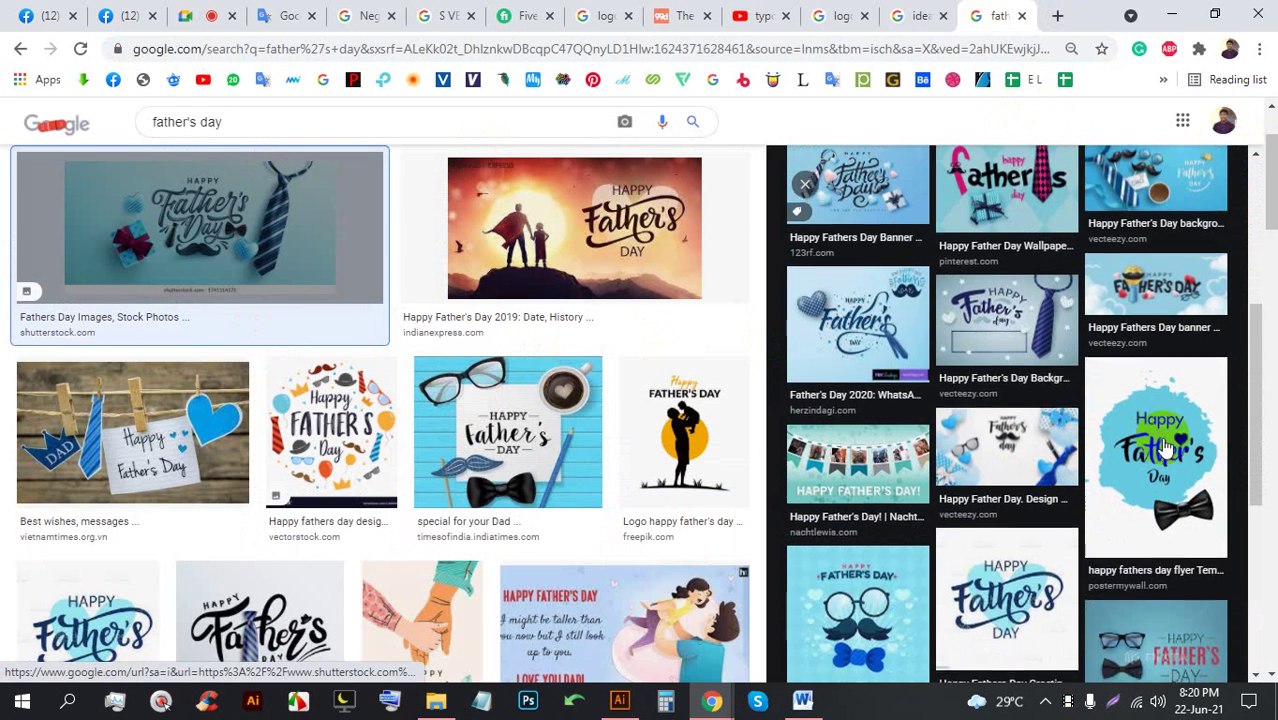
left_click(1145, 358)
scroll(1100, 372, "down", 1)
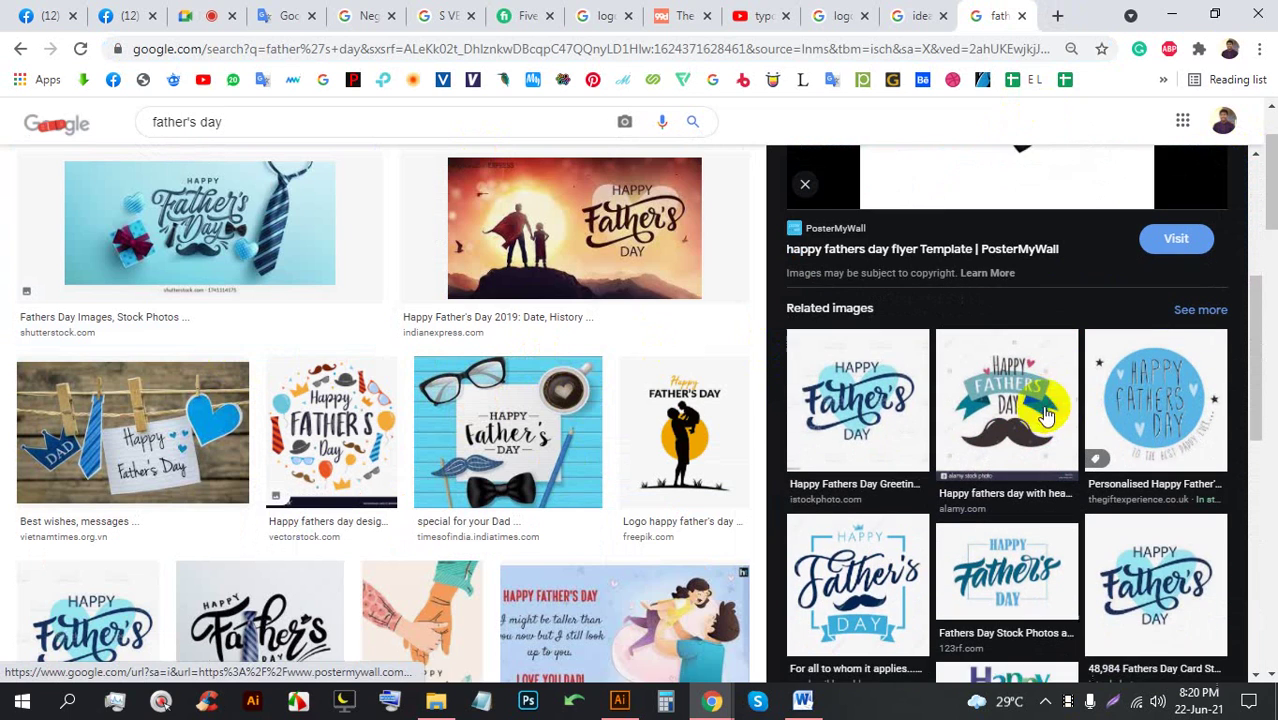
left_click(983, 410)
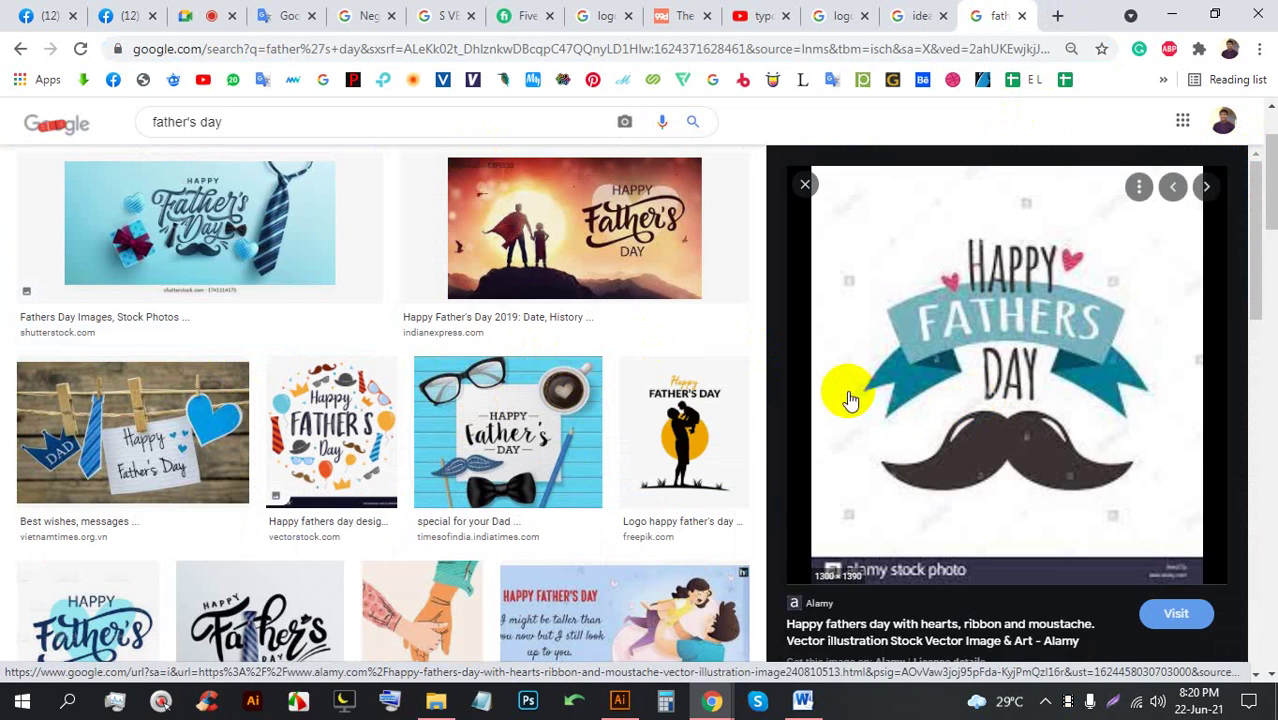
scroll(840, 430, "down", 5)
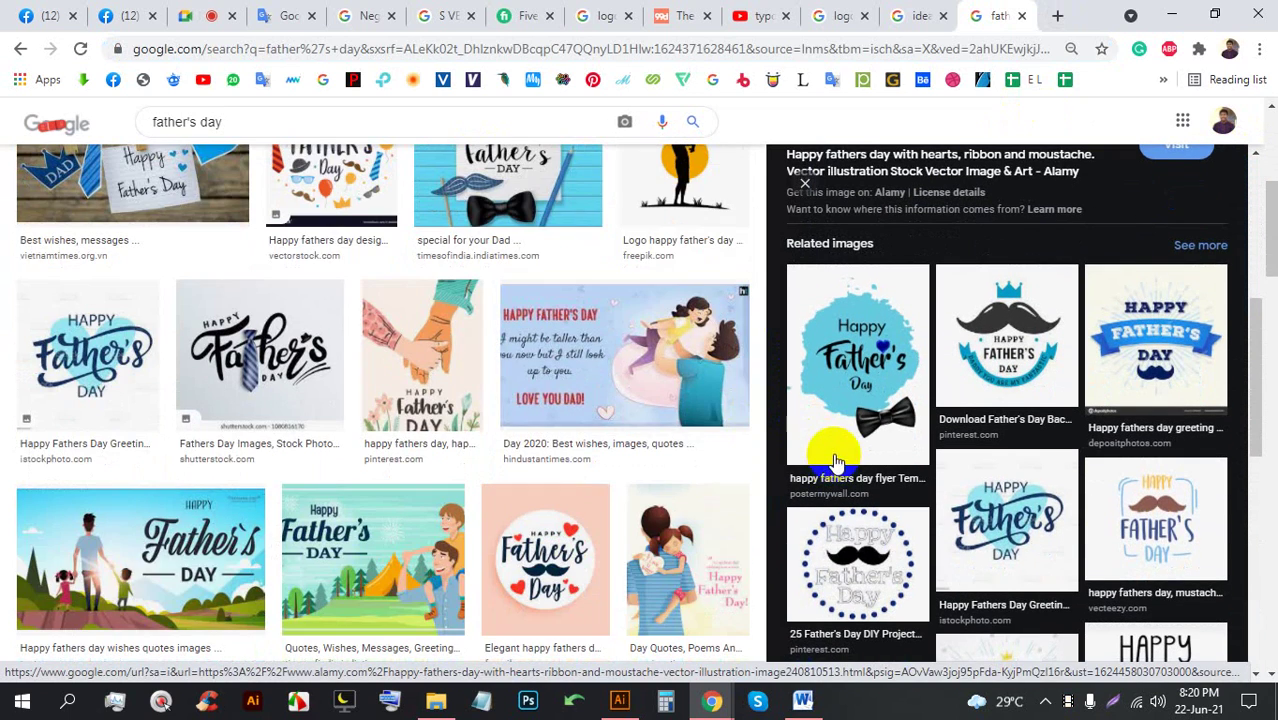
left_click(200, 15)
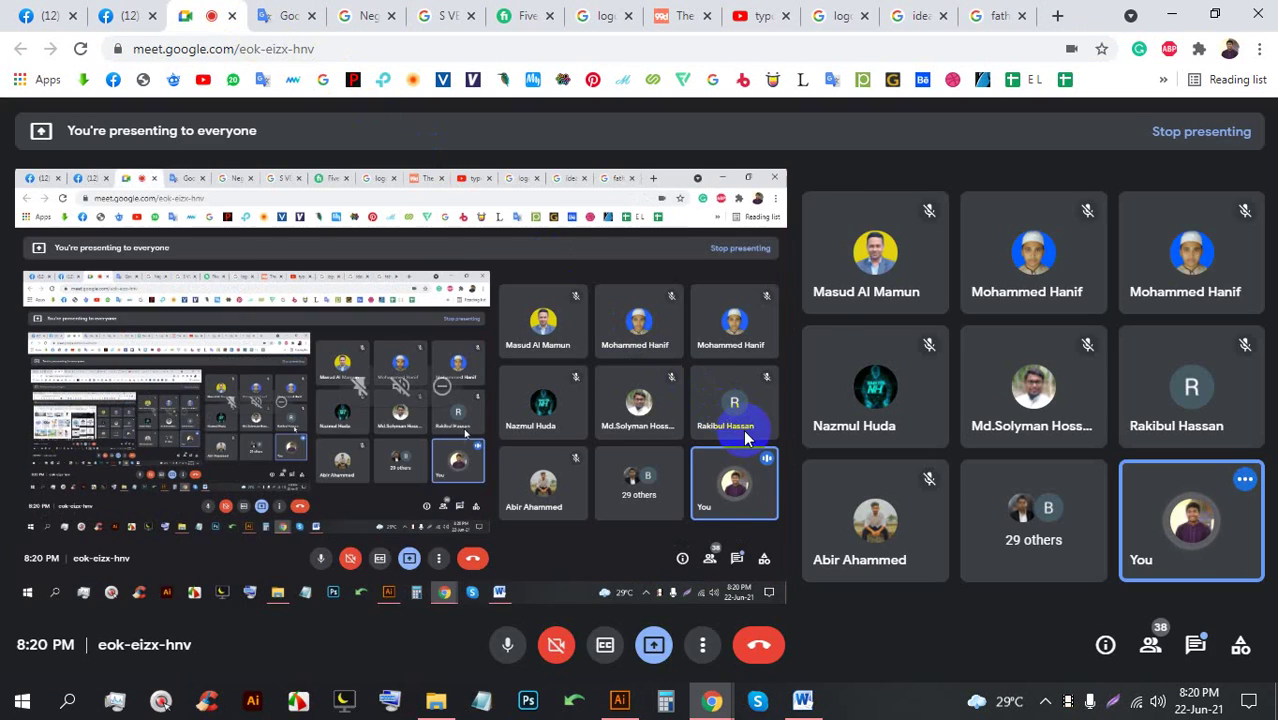
Return to the logo image results, preview Incitrio's "8 Rules for Creating a Great Logo" image, and check the Google Meet call
left_click(920, 14)
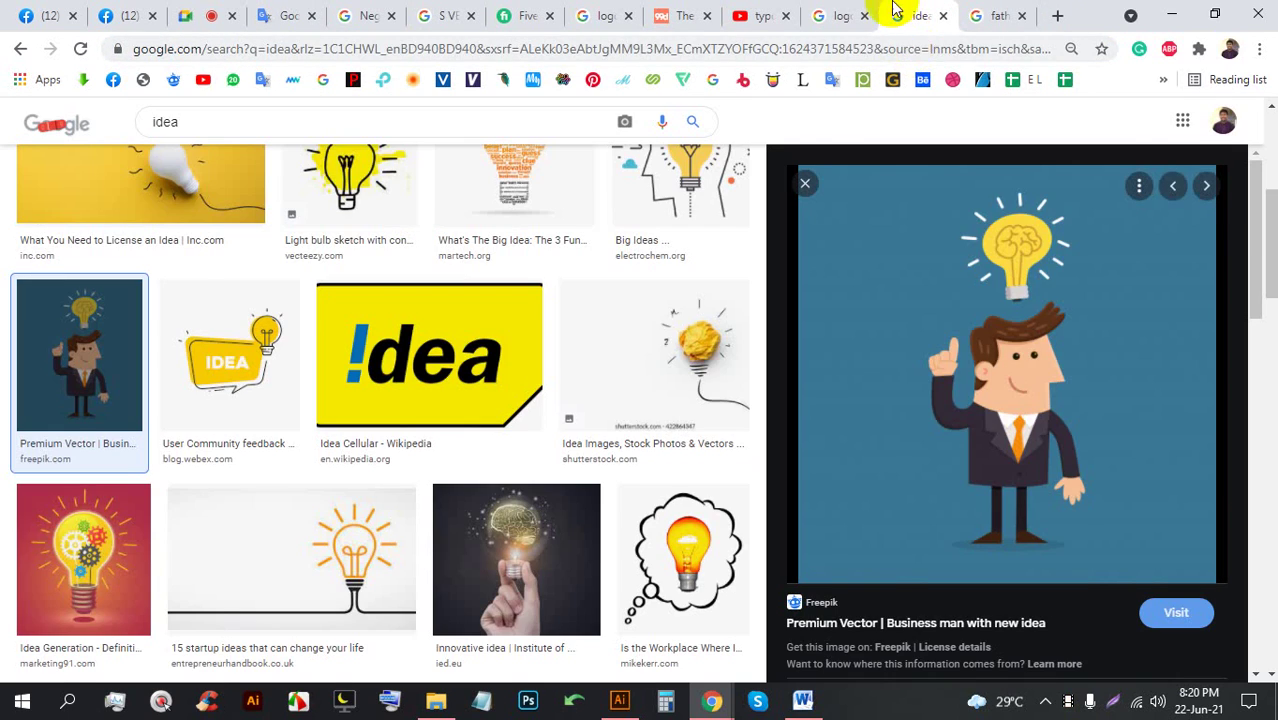
left_click(840, 15)
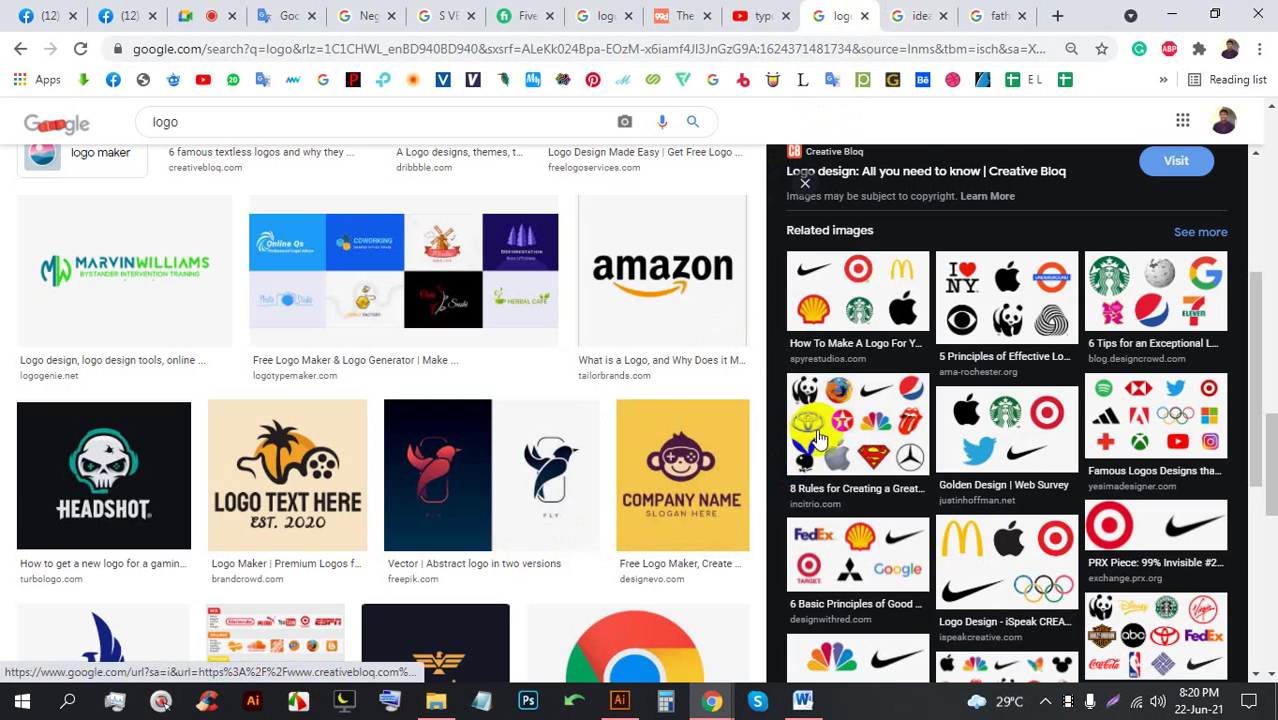
left_click(819, 480)
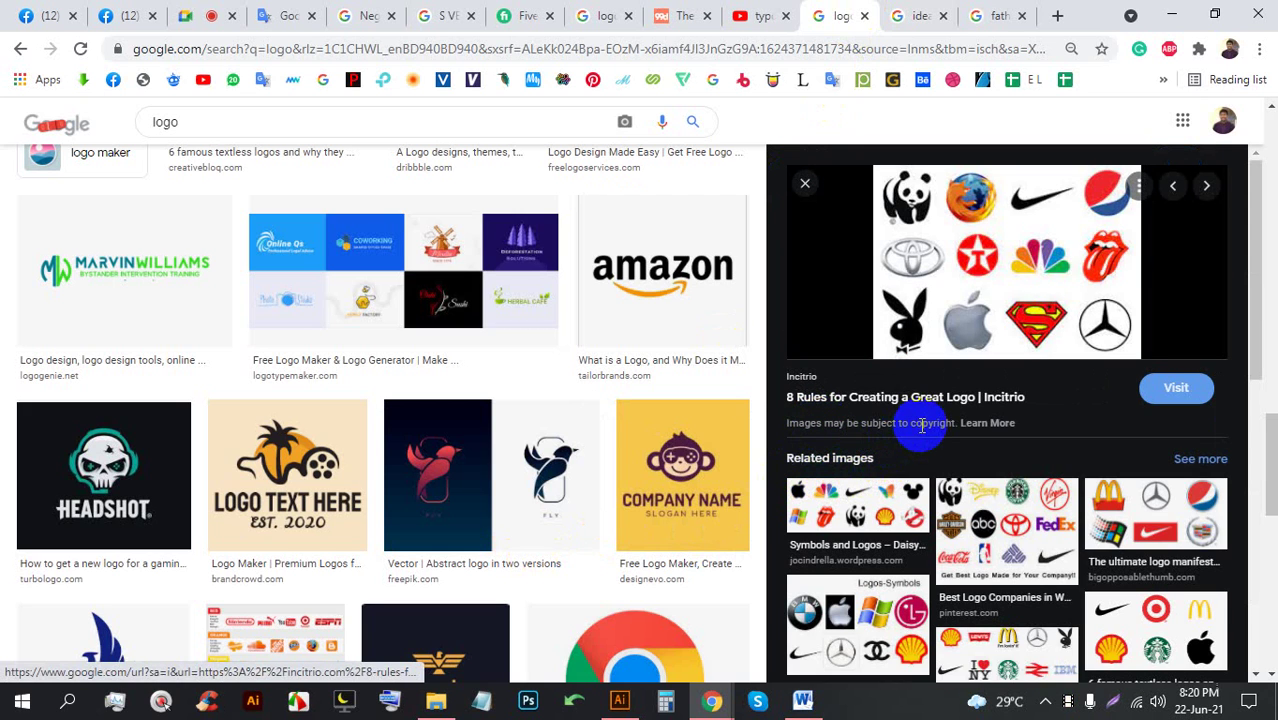
left_click(190, 12)
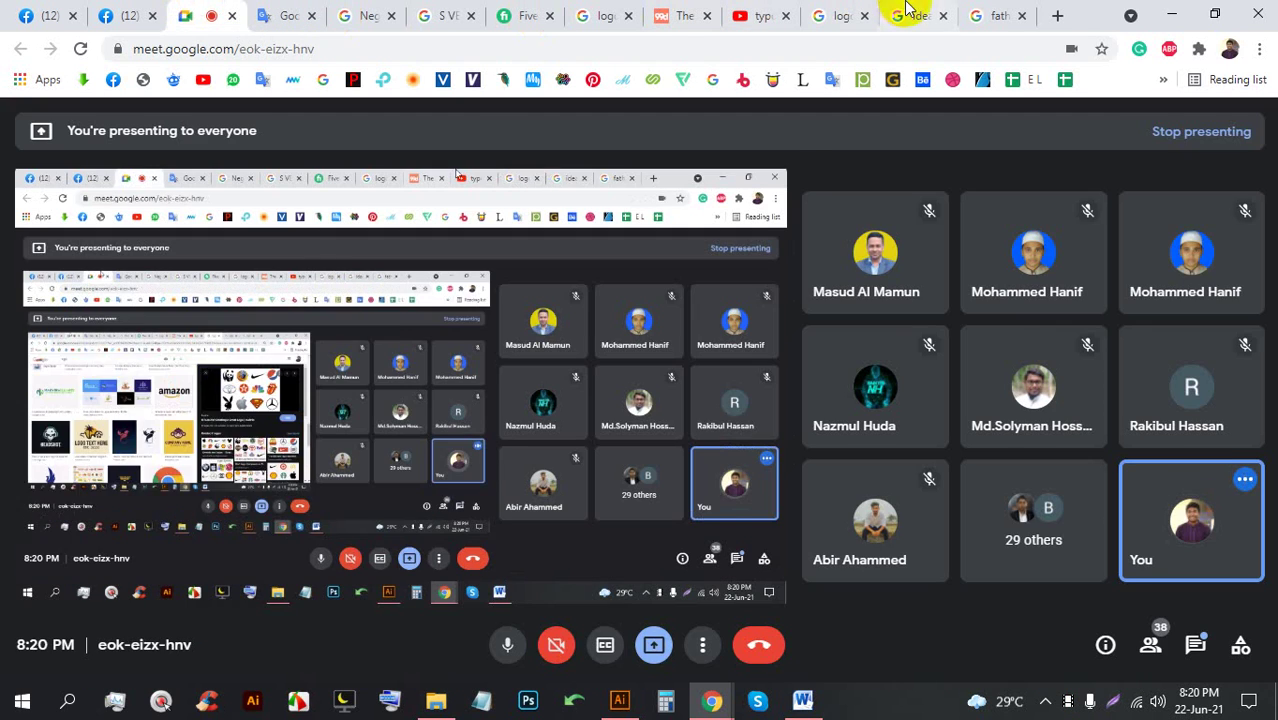
Browse more logo results, preview "The 5 Main Types of Logos" image with its related images, and check the Google Meet call
left_click(908, 12)
left_click(828, 14)
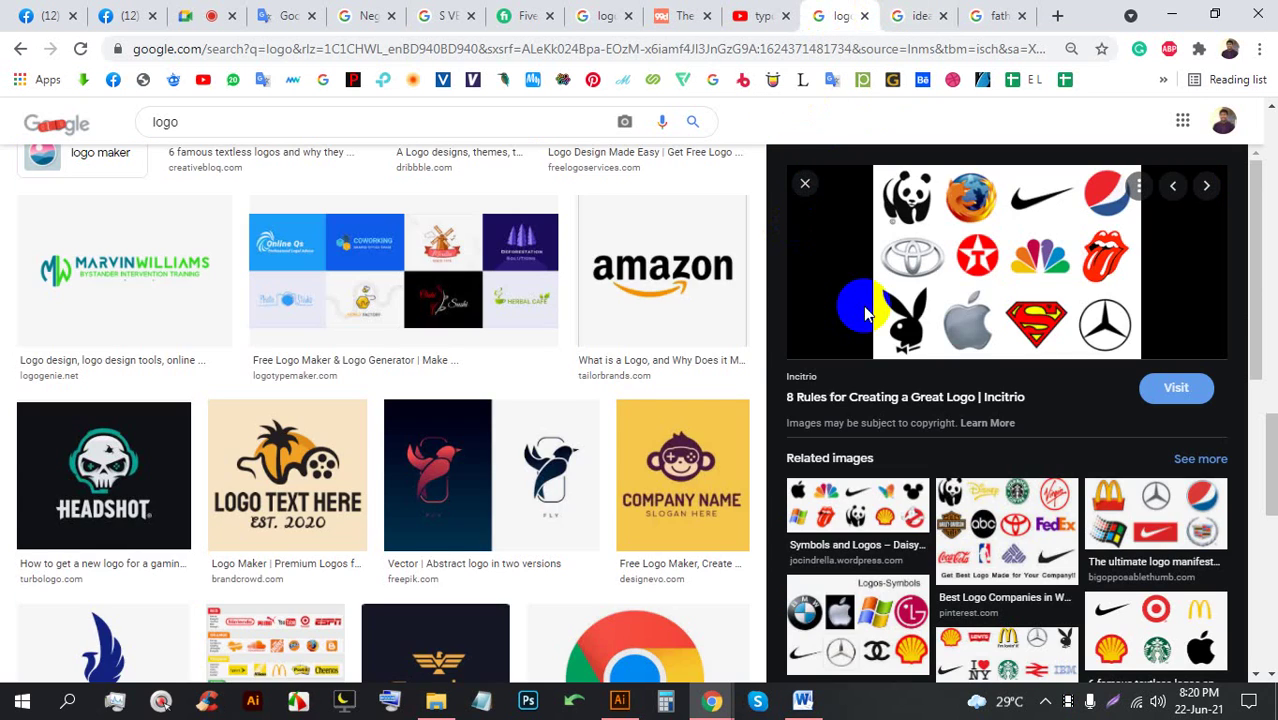
scroll(605, 380, "down", 4)
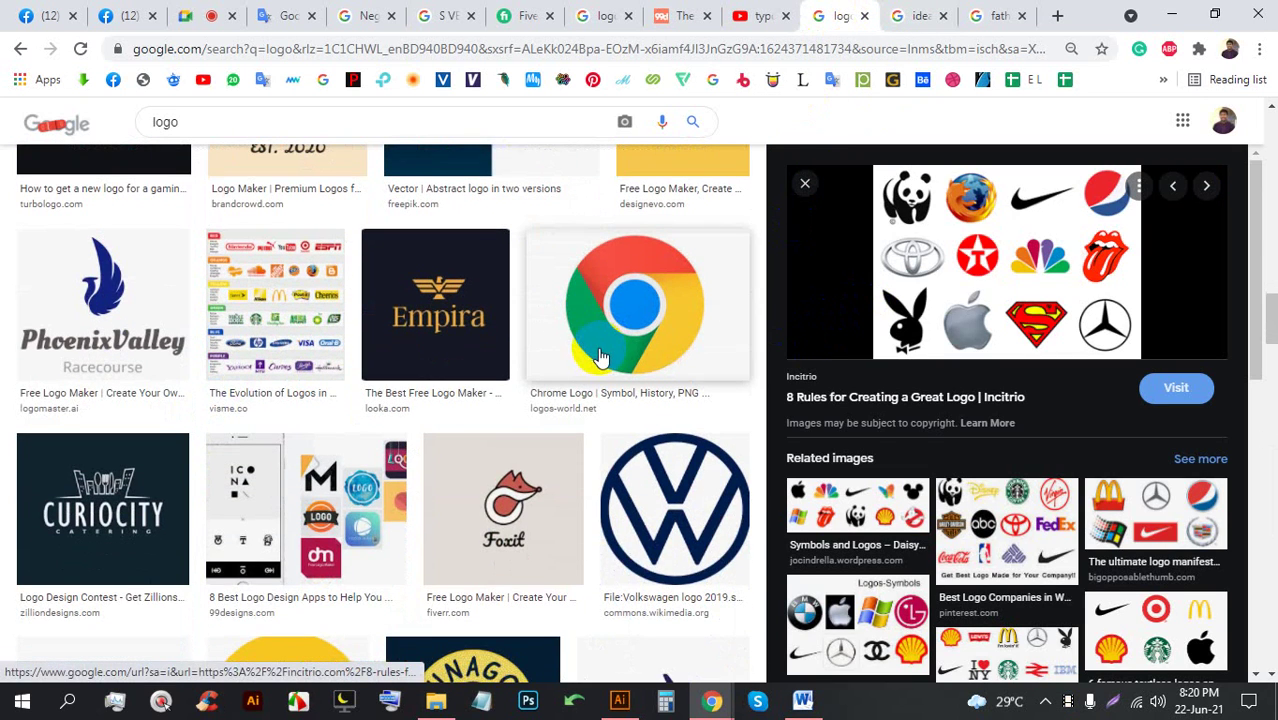
scroll(950, 342, "up", 1)
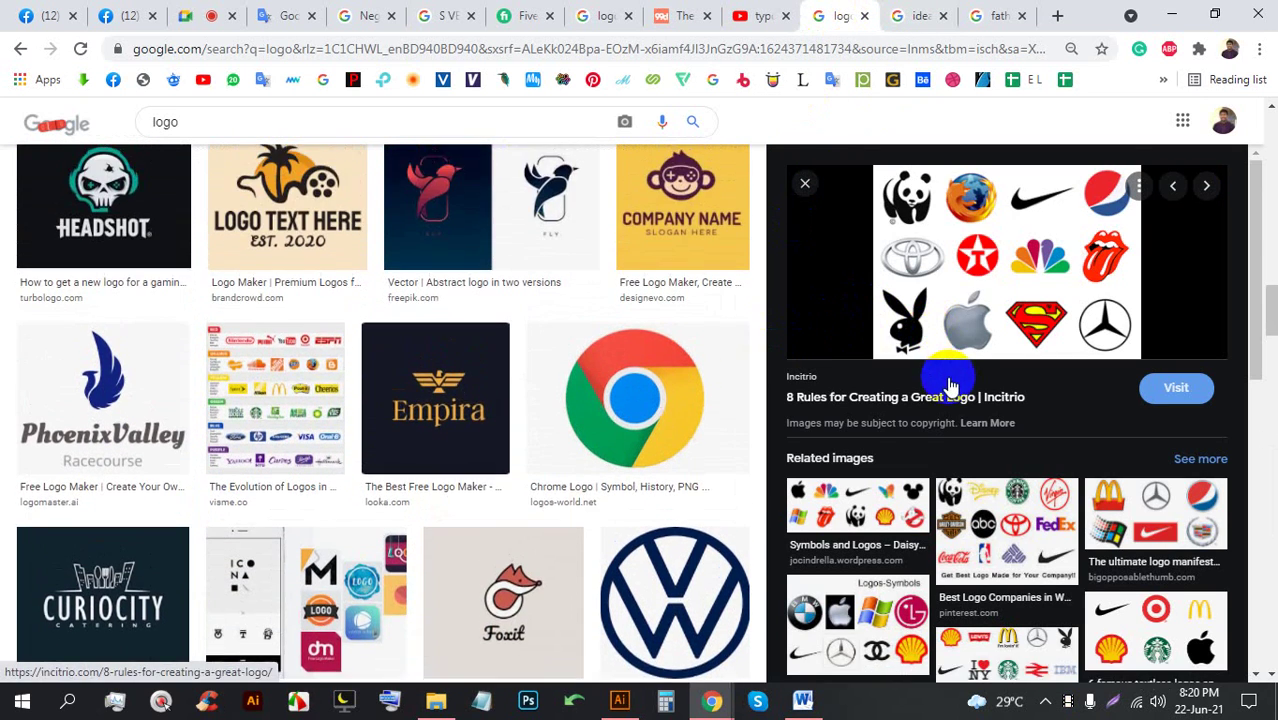
scroll(957, 338, "down", 5)
left_click(990, 257)
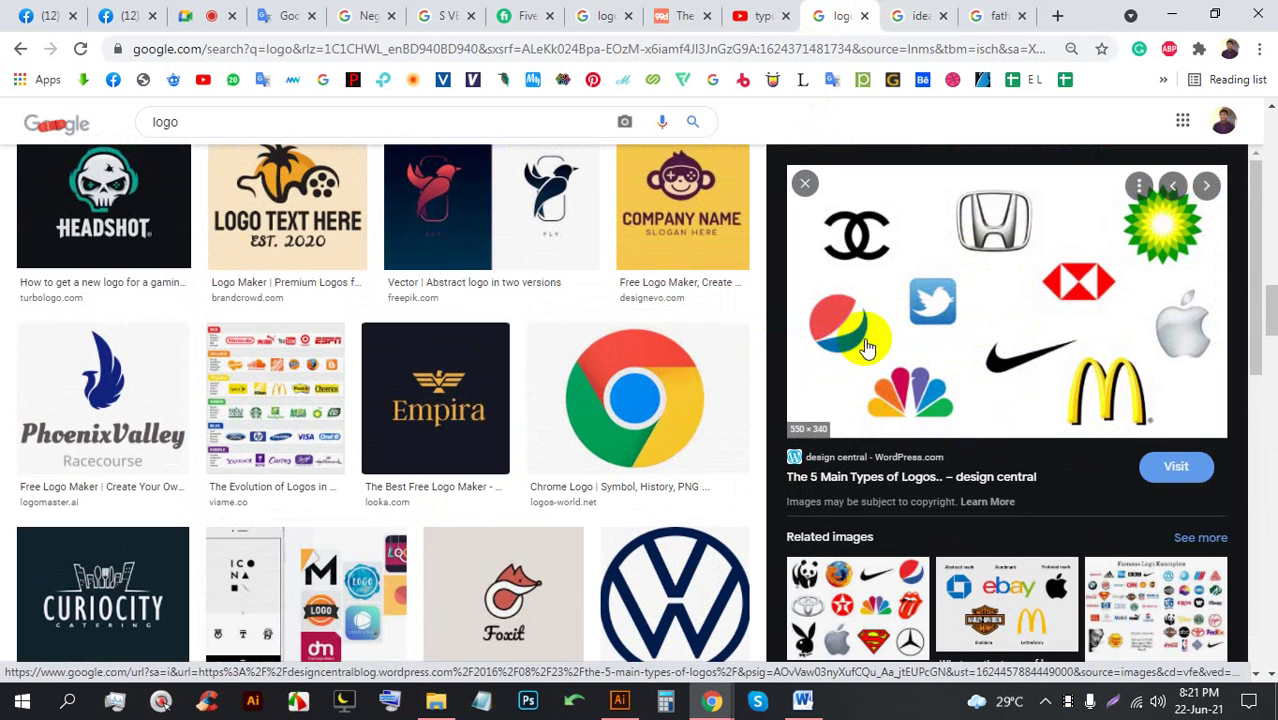
scroll(900, 370, "down", 5)
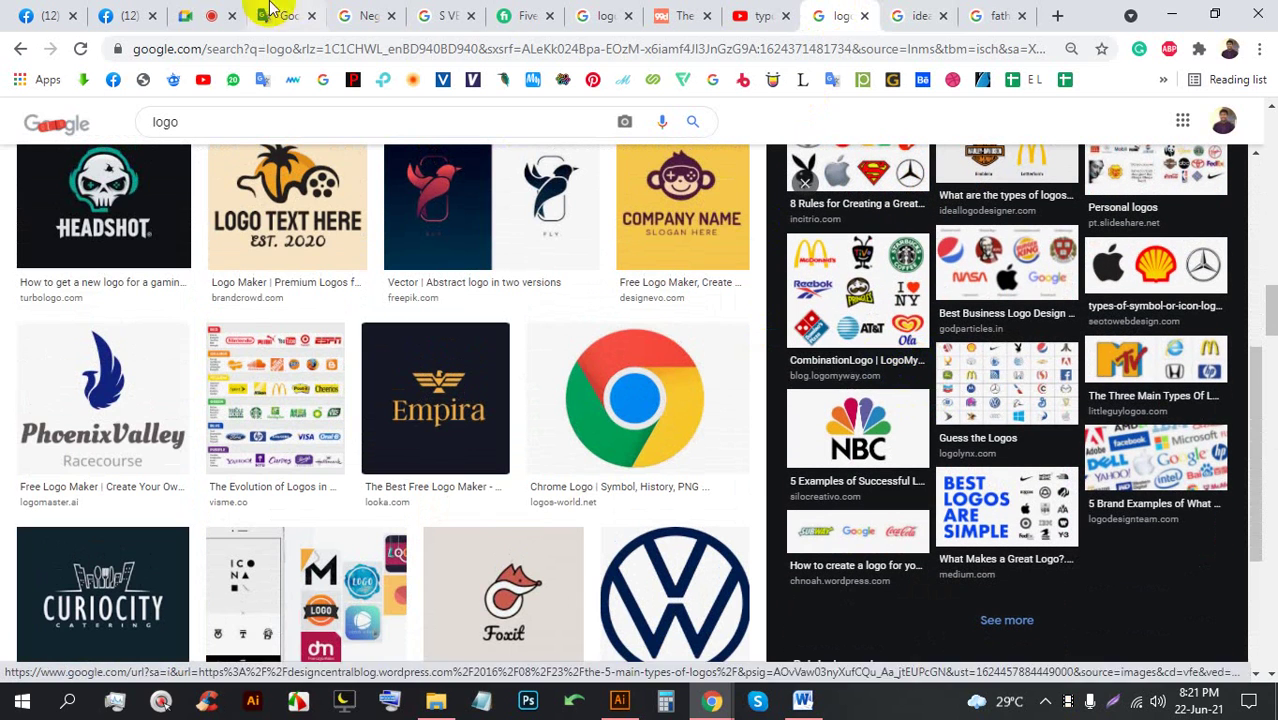
left_click(220, 14)
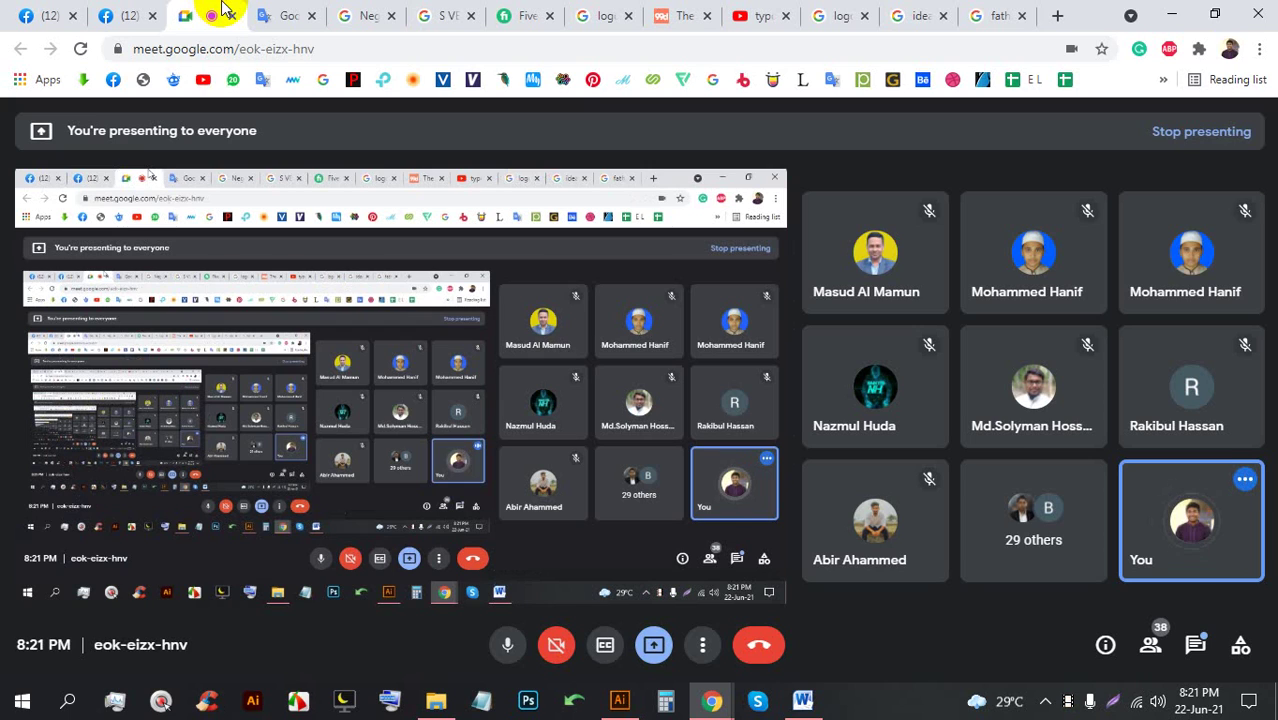
Replace the logo image search with one for "travel"
left_click(812, 14)
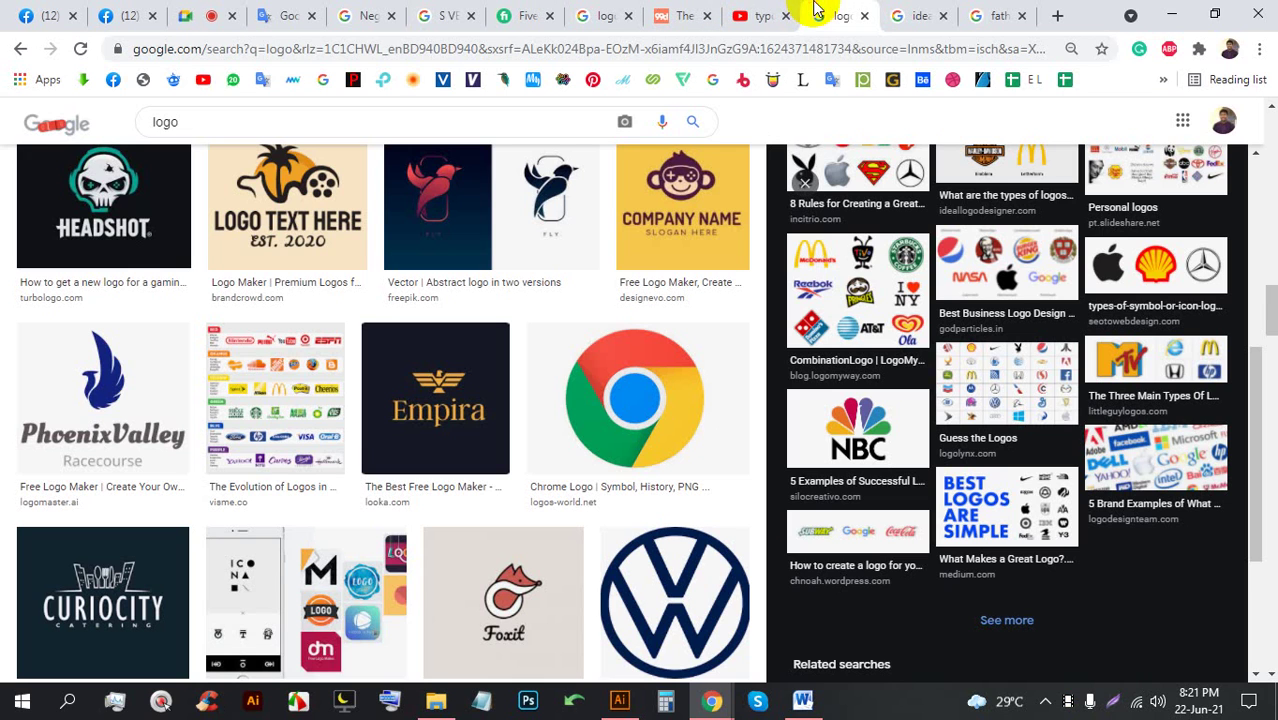
left_click(545, 120)
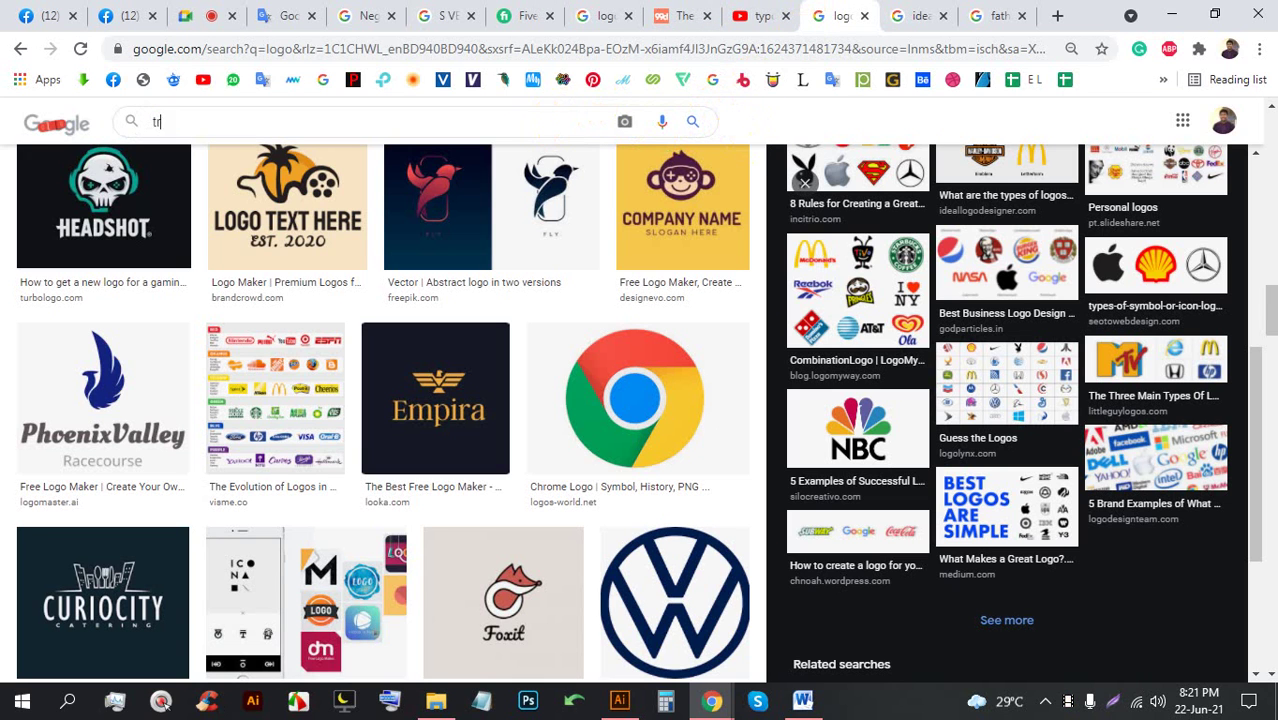
type("travel")
key("Return")
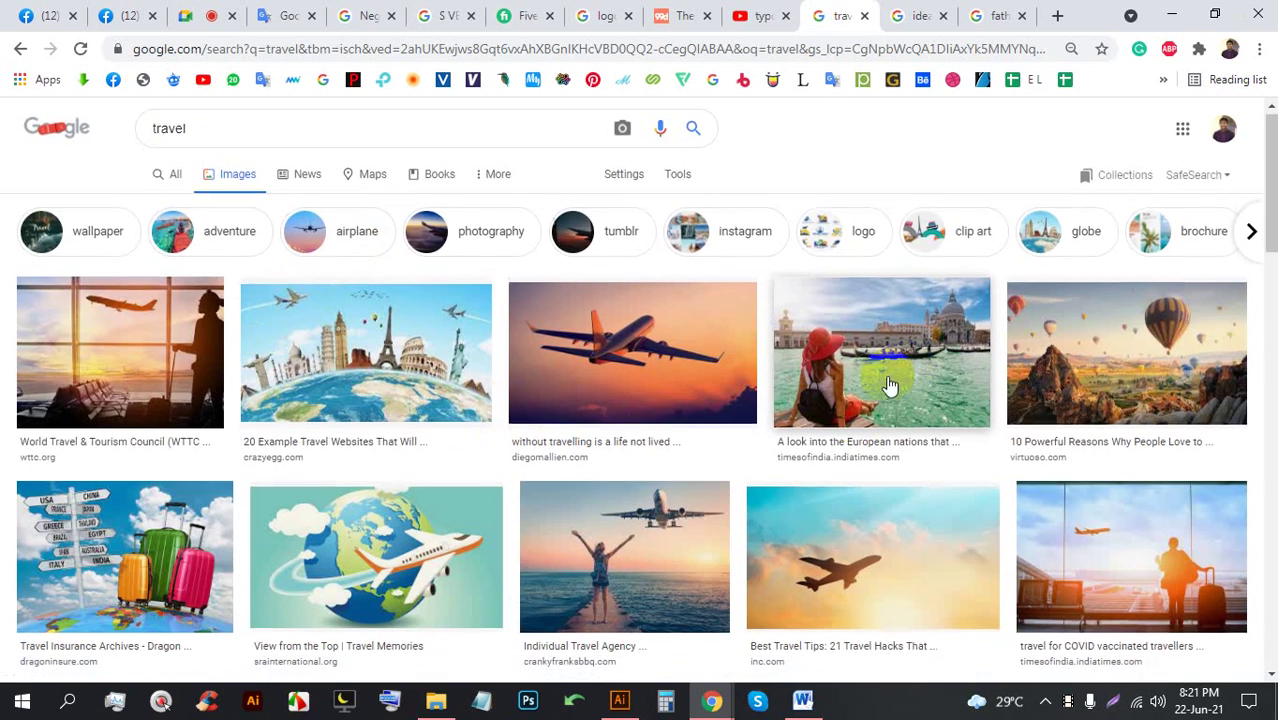
Look over the travel images and refine the search to "travel logo"
scroll(357, 385, "down", 3)
scroll(330, 280, "up", 3)
left_click(304, 143)
type("lgo")
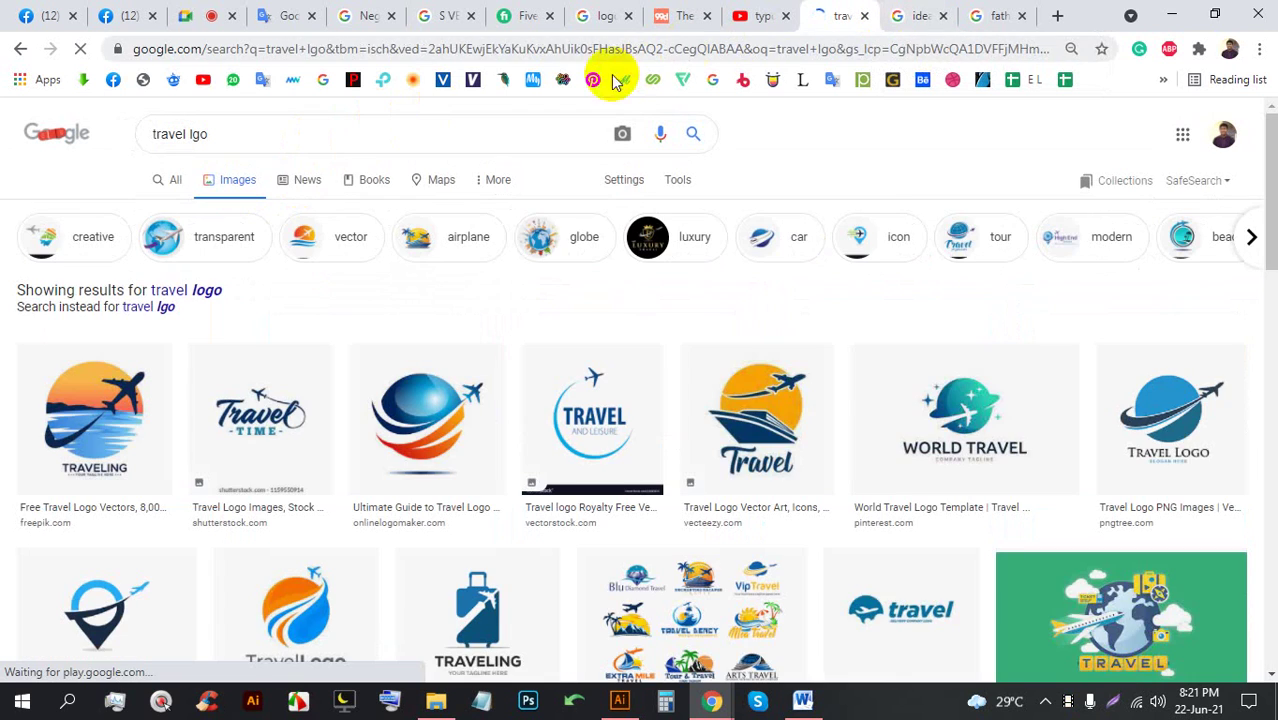
left_click(194, 294)
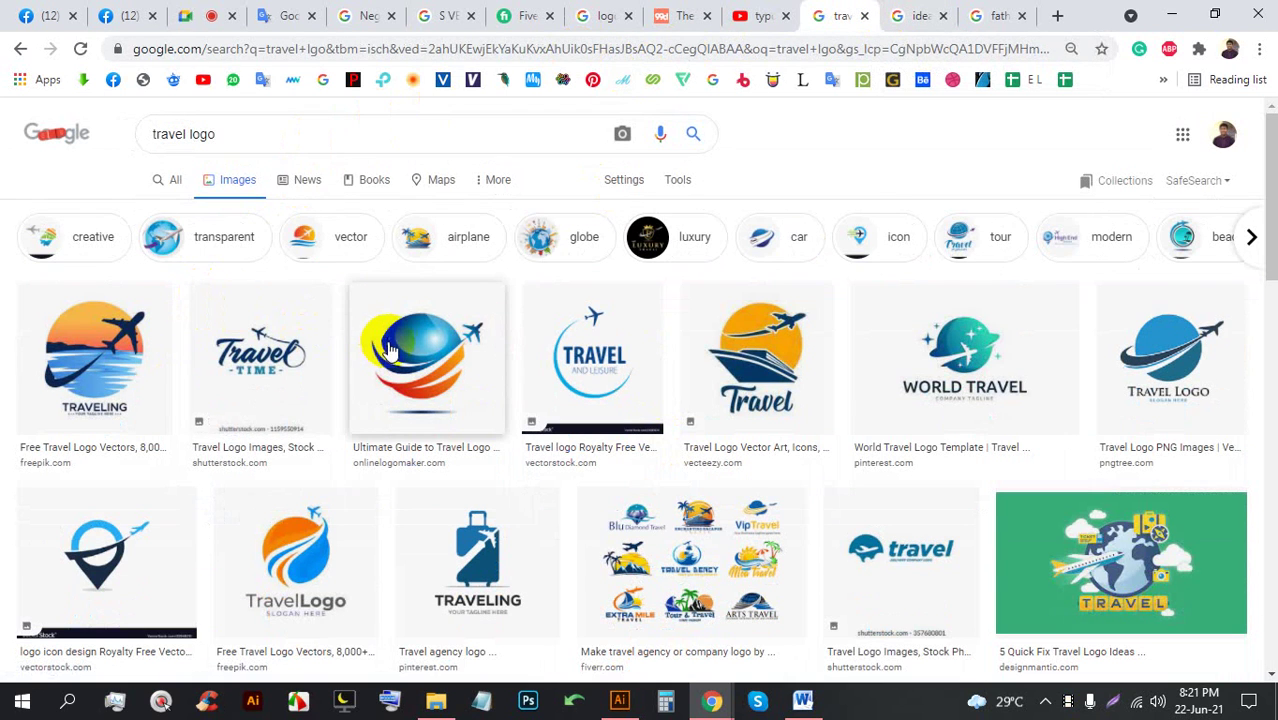
Preview Shutterstock's Travel Time logo and Fiverr's set of travel agency logos, and look through further travel logo results
left_click(258, 355)
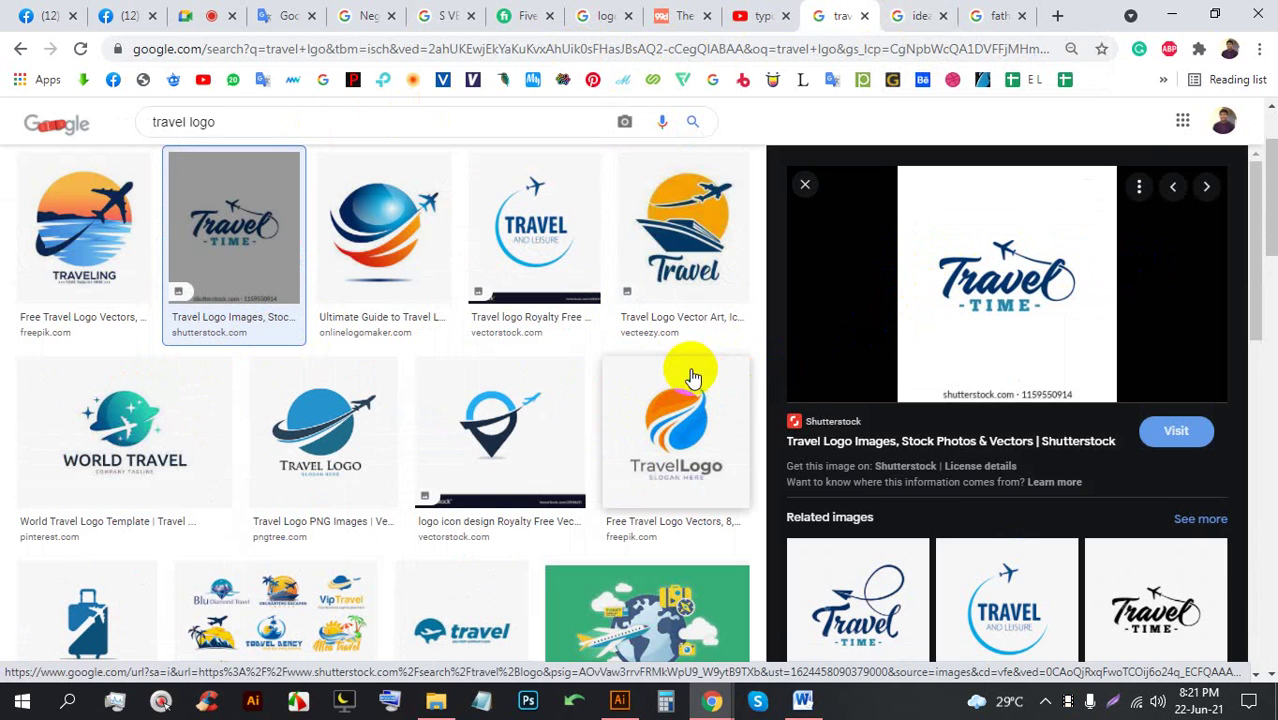
scroll(545, 413, "down", 1)
scroll(545, 413, "down", 1)
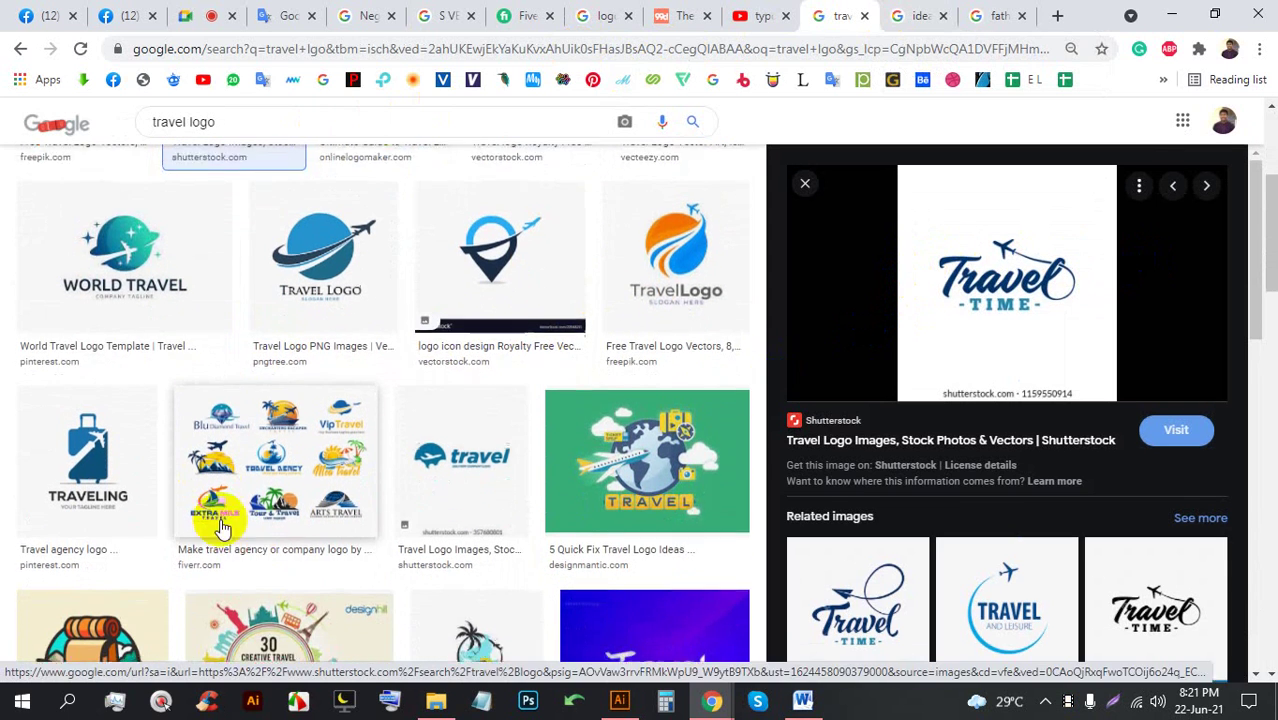
left_click(260, 510)
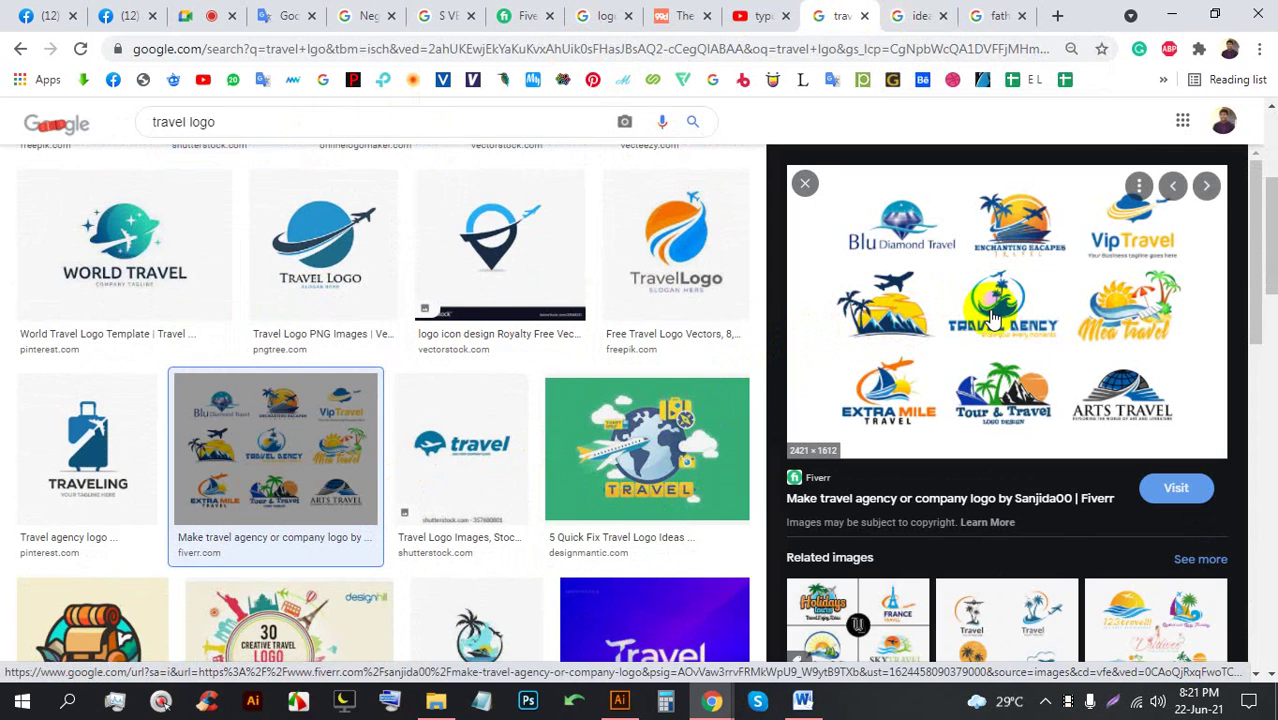
scroll(993, 318, "down", 5)
scroll(730, 357, "down", 4)
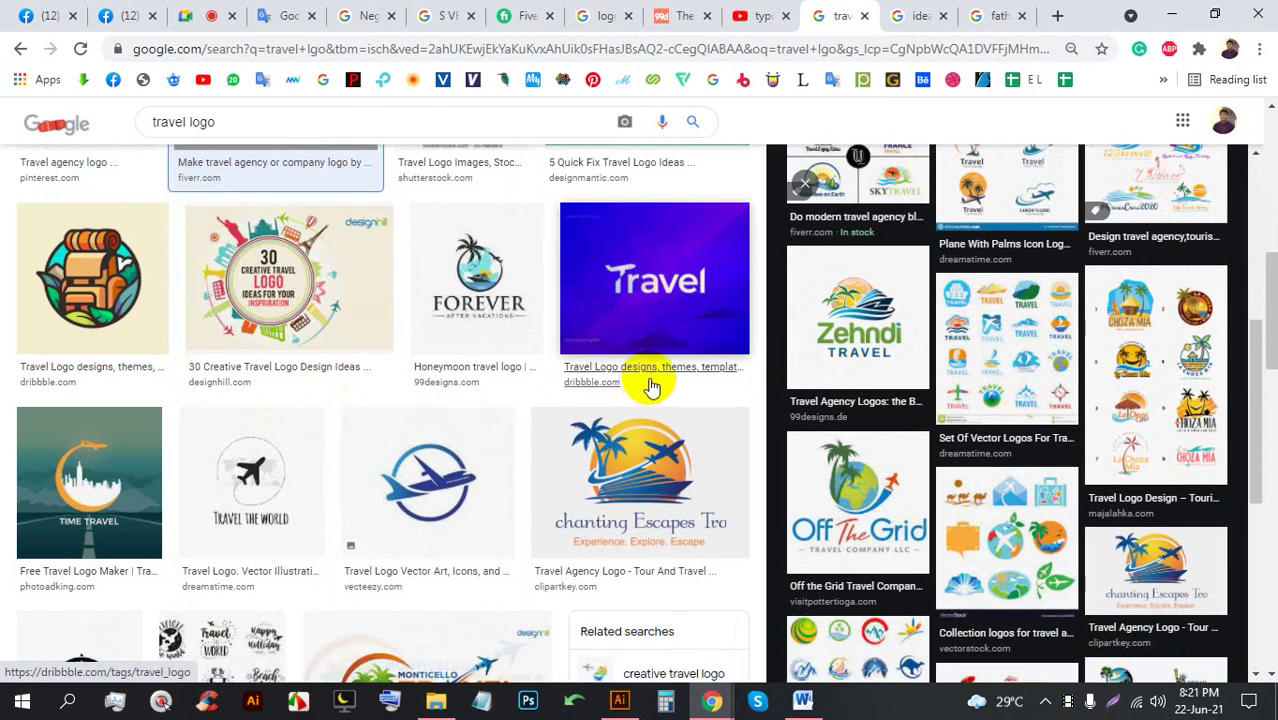
scroll(913, 400, "down", 10)
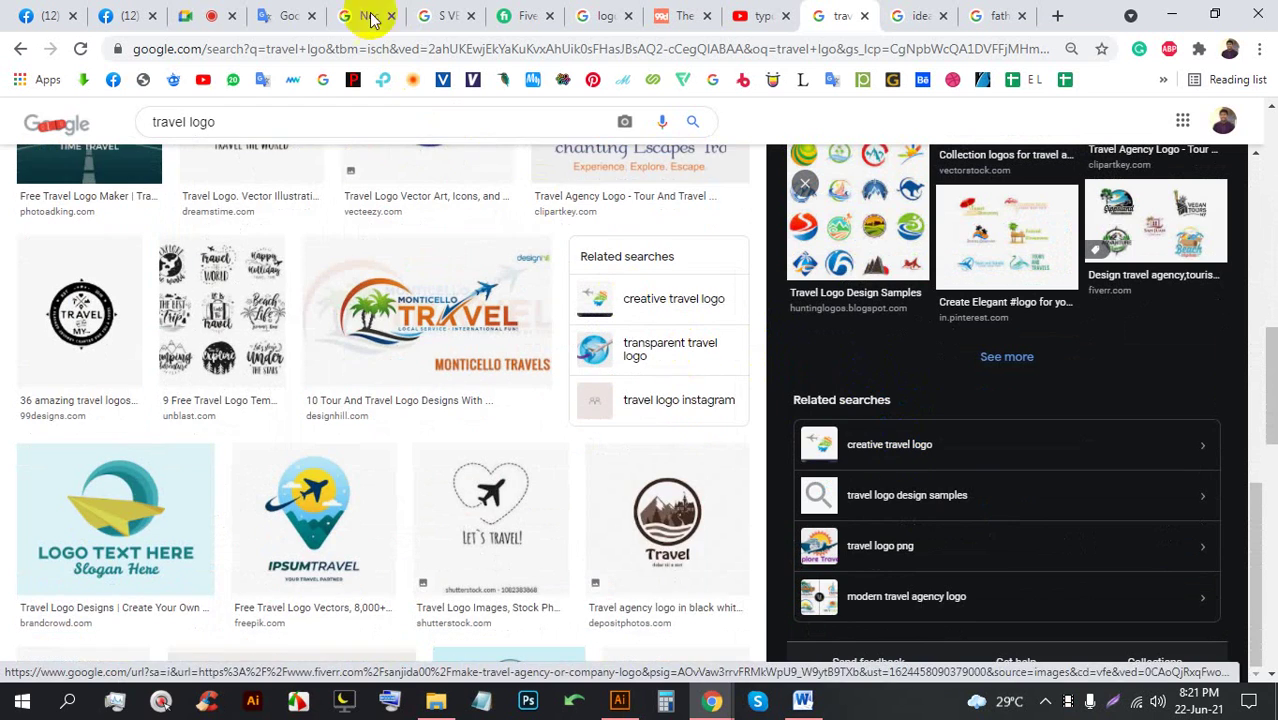
Check the Google Meet call, revisit the idea image results, and go back to the call
left_click(205, 15)
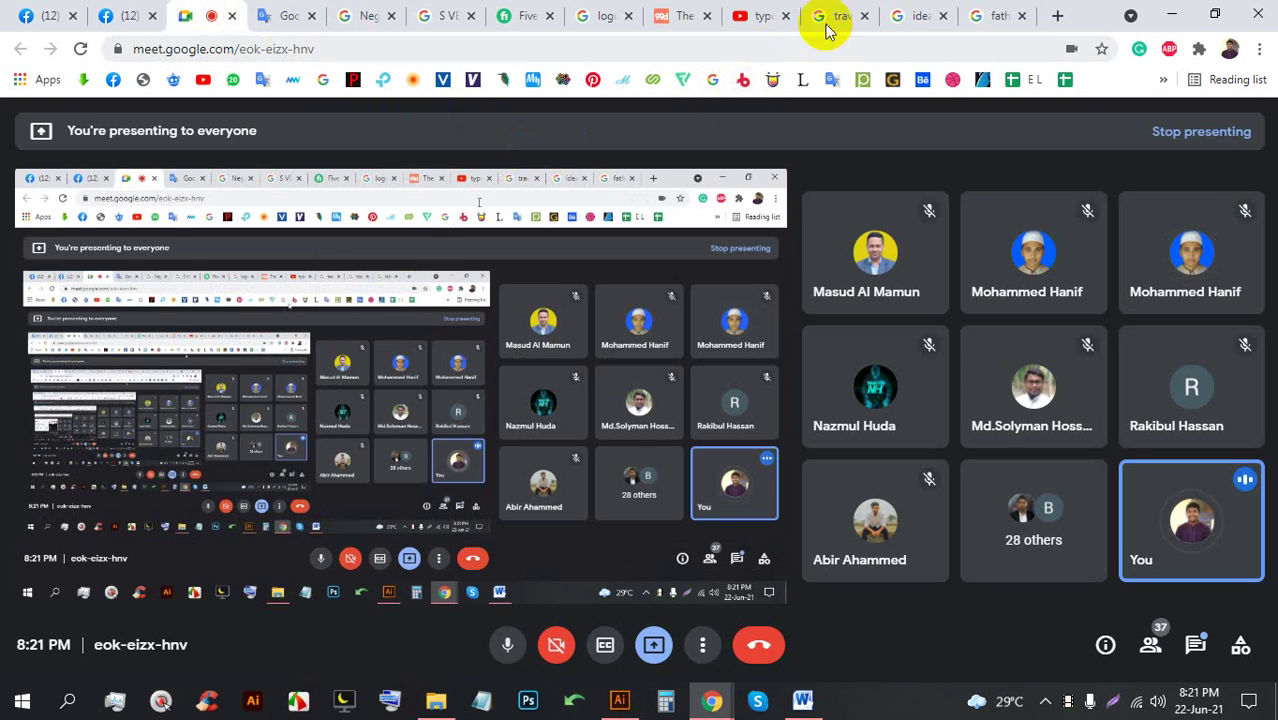
left_click(917, 16)
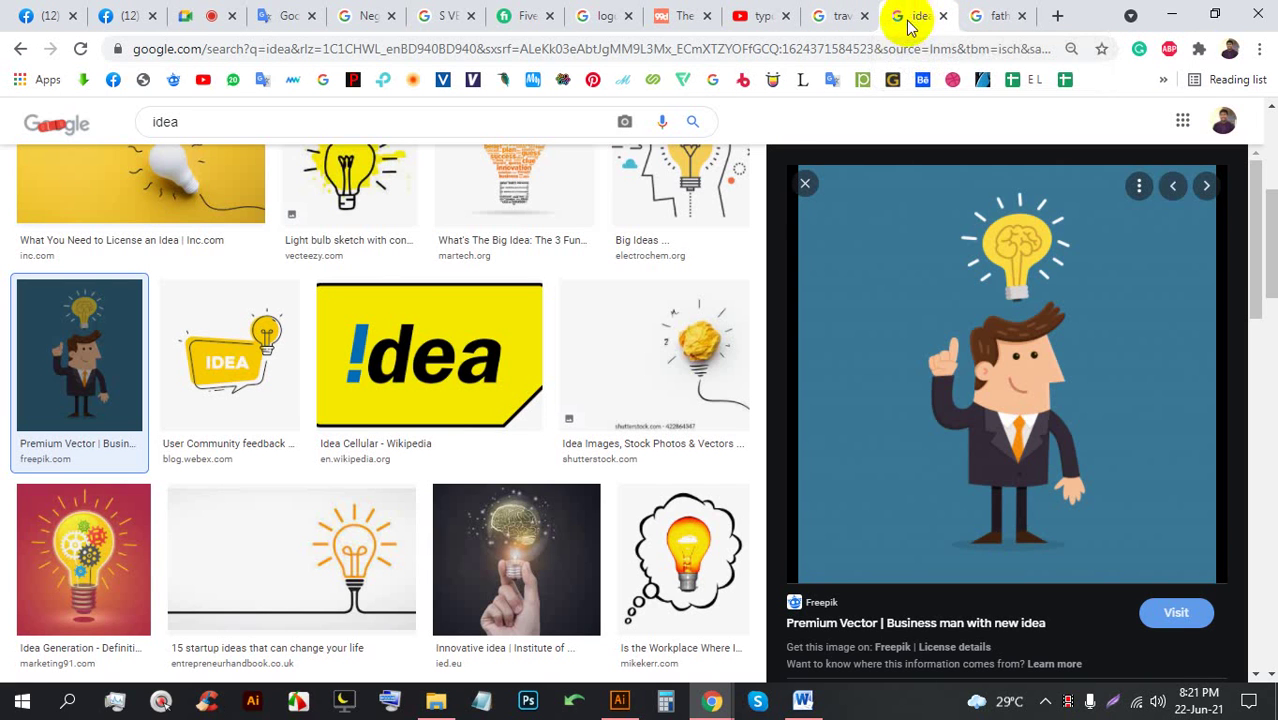
left_click(200, 15)
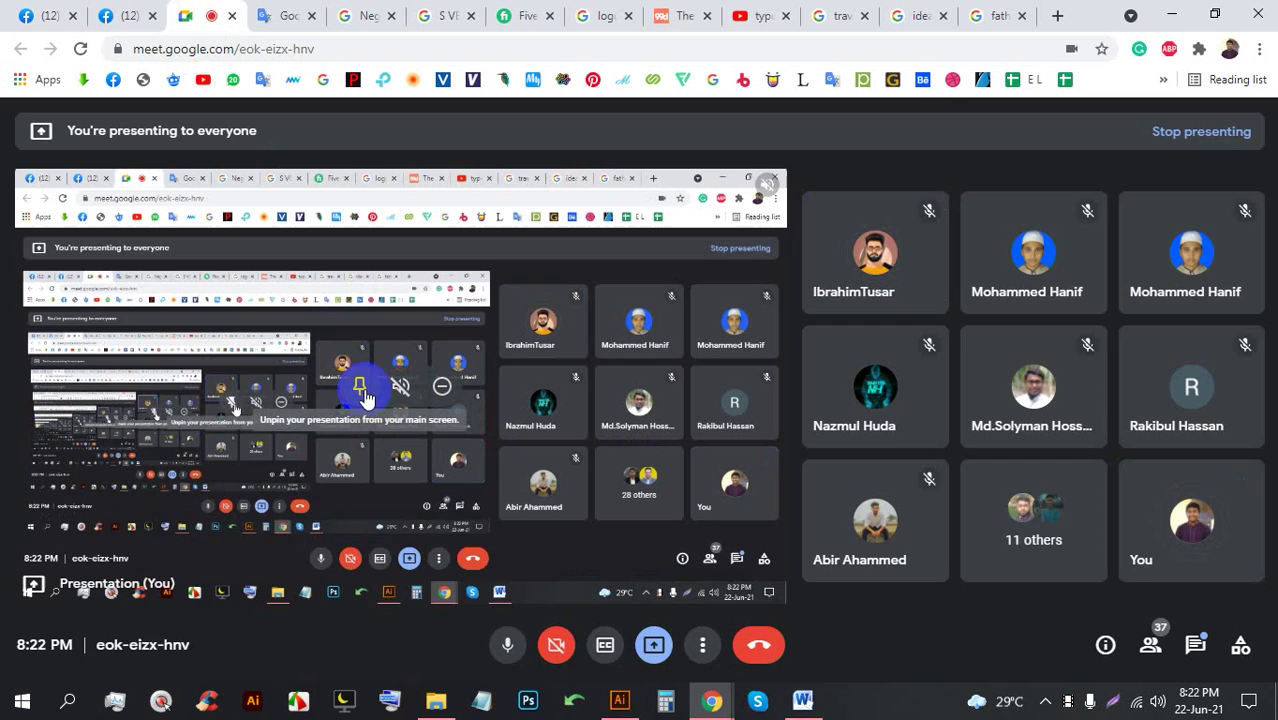
Unpin the presentation from the main view of the call and stop presenting the screen
left_click(361, 386)
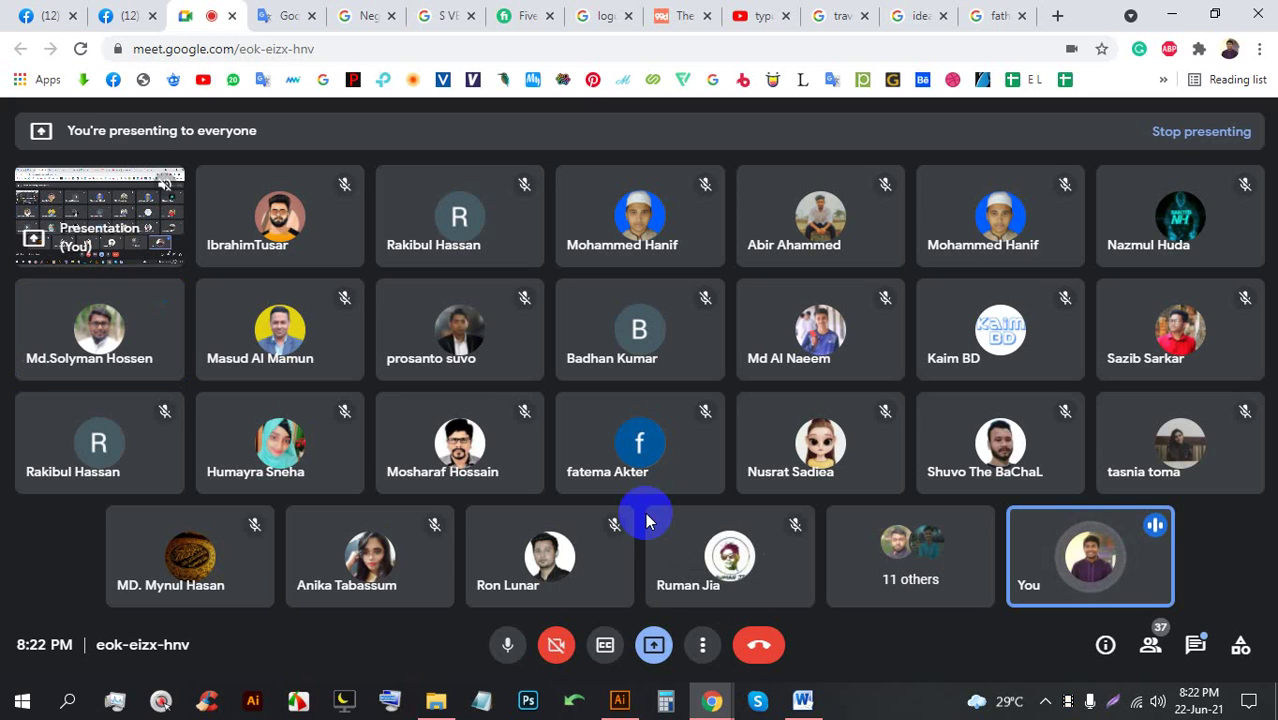
left_click(652, 646)
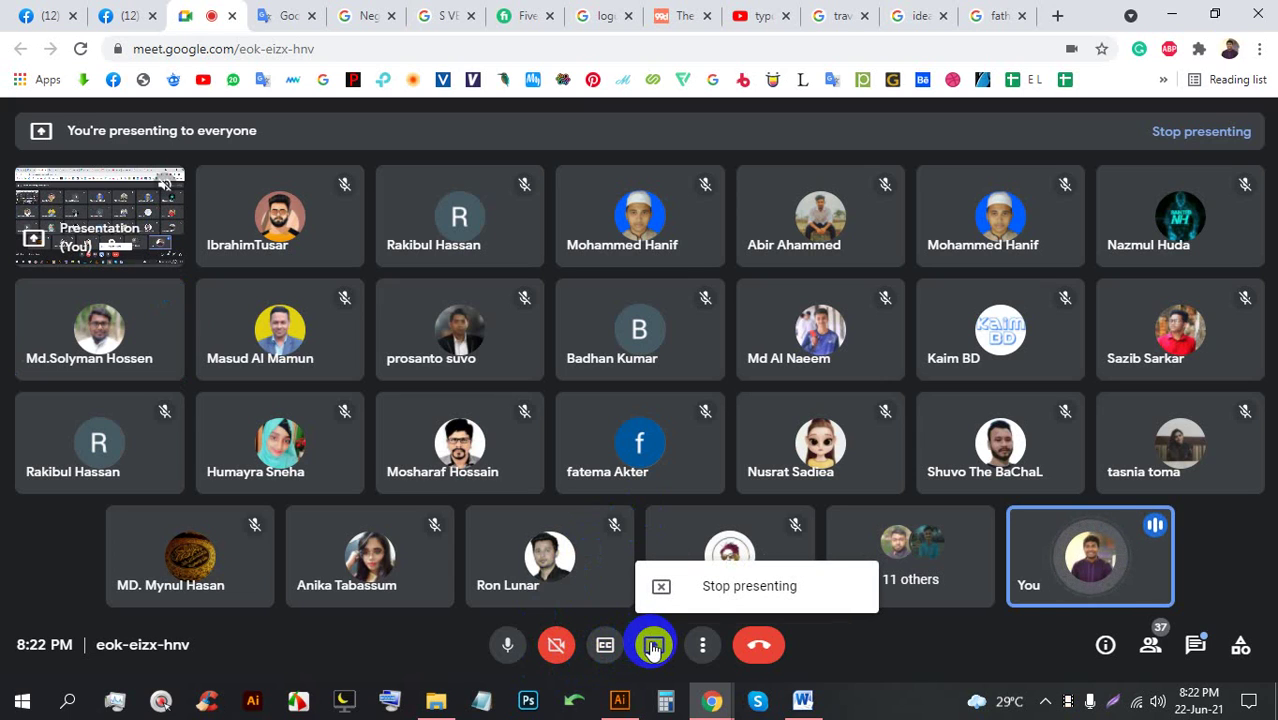
left_click(784, 586)
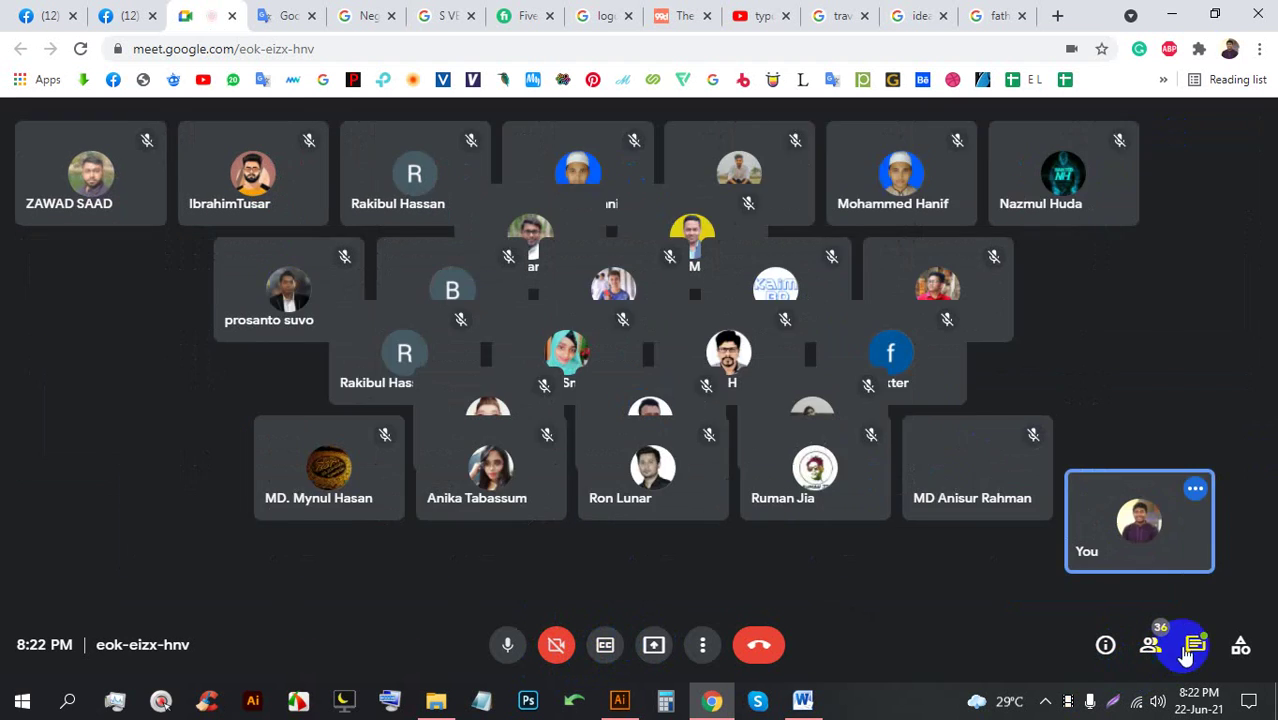
Send the in-call chat message "Fibonacci Number series" to everyone, highlight it, and close the chat
left_click(1195, 645)
type("F")
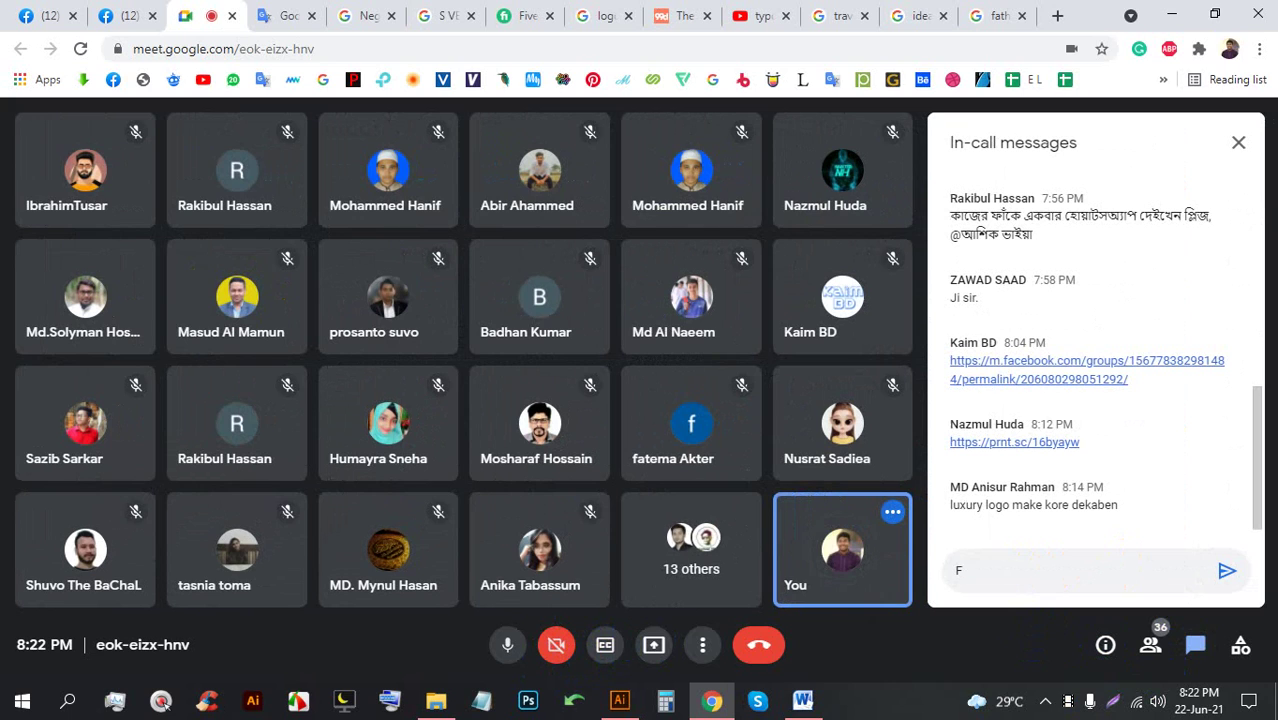
type("ibonacci Number seris")
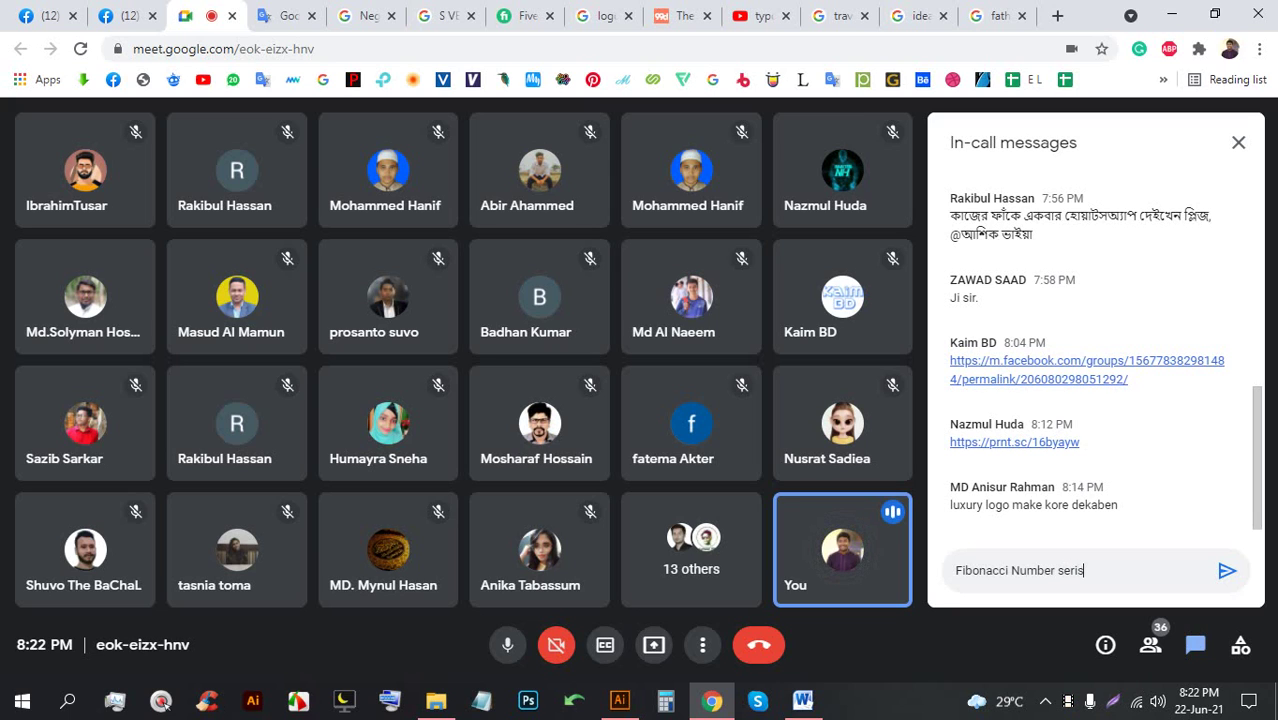
key("BackSpace")
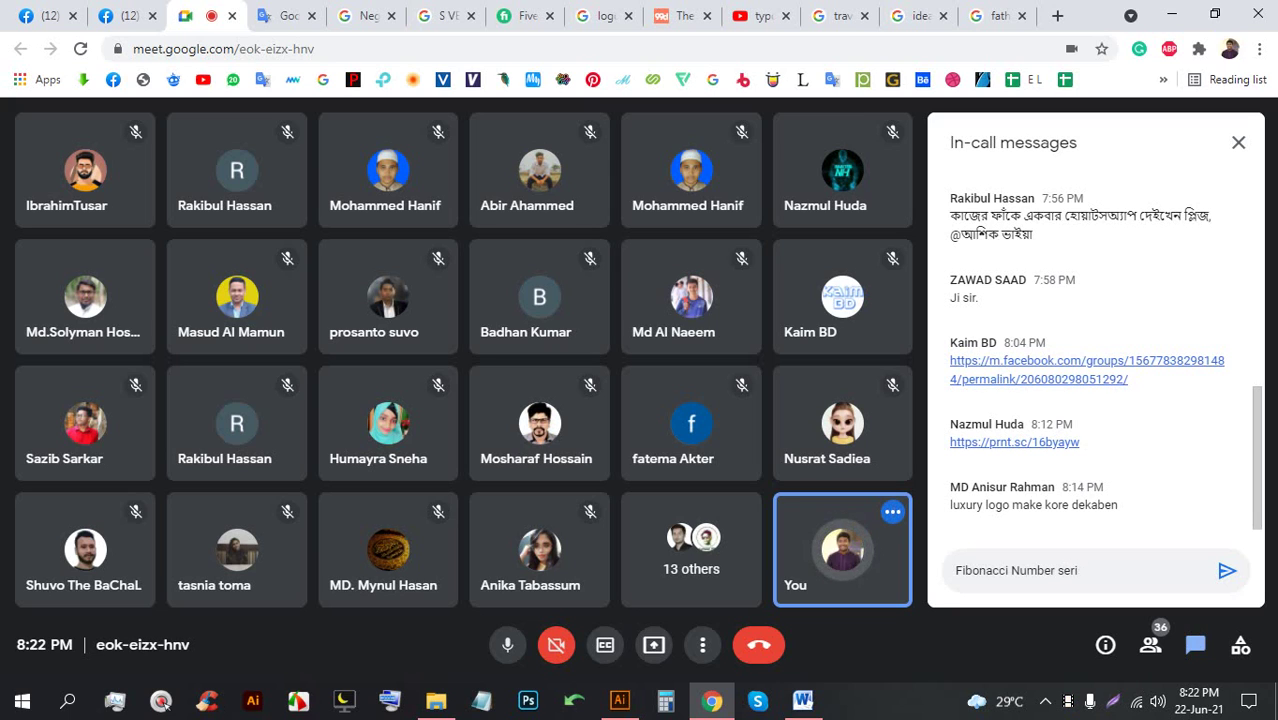
key("Return")
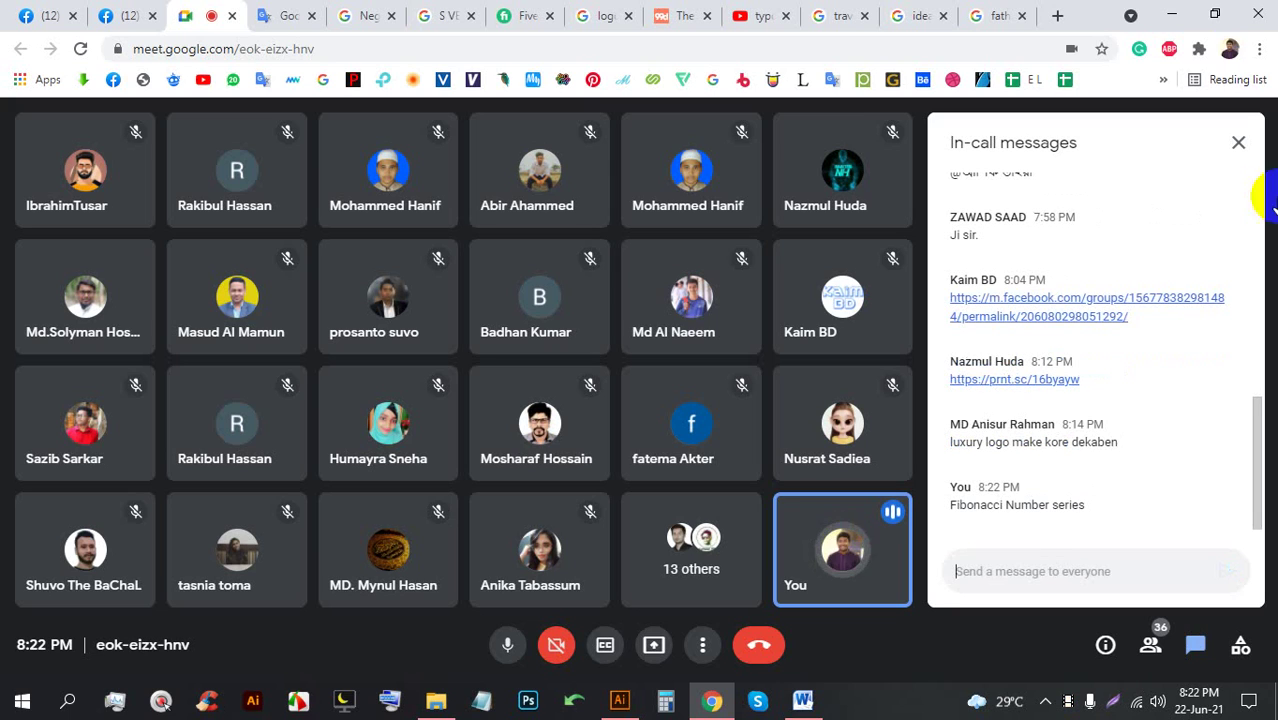
triple_click(1004, 505)
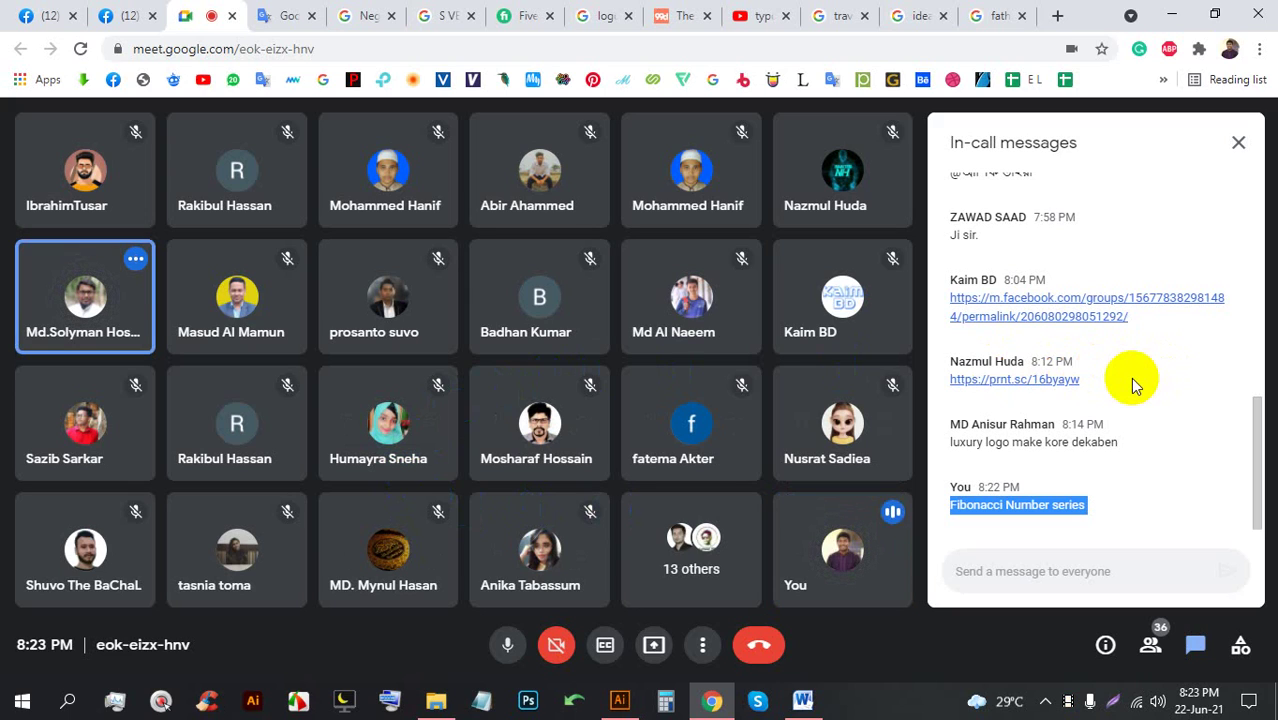
left_click(1238, 145)
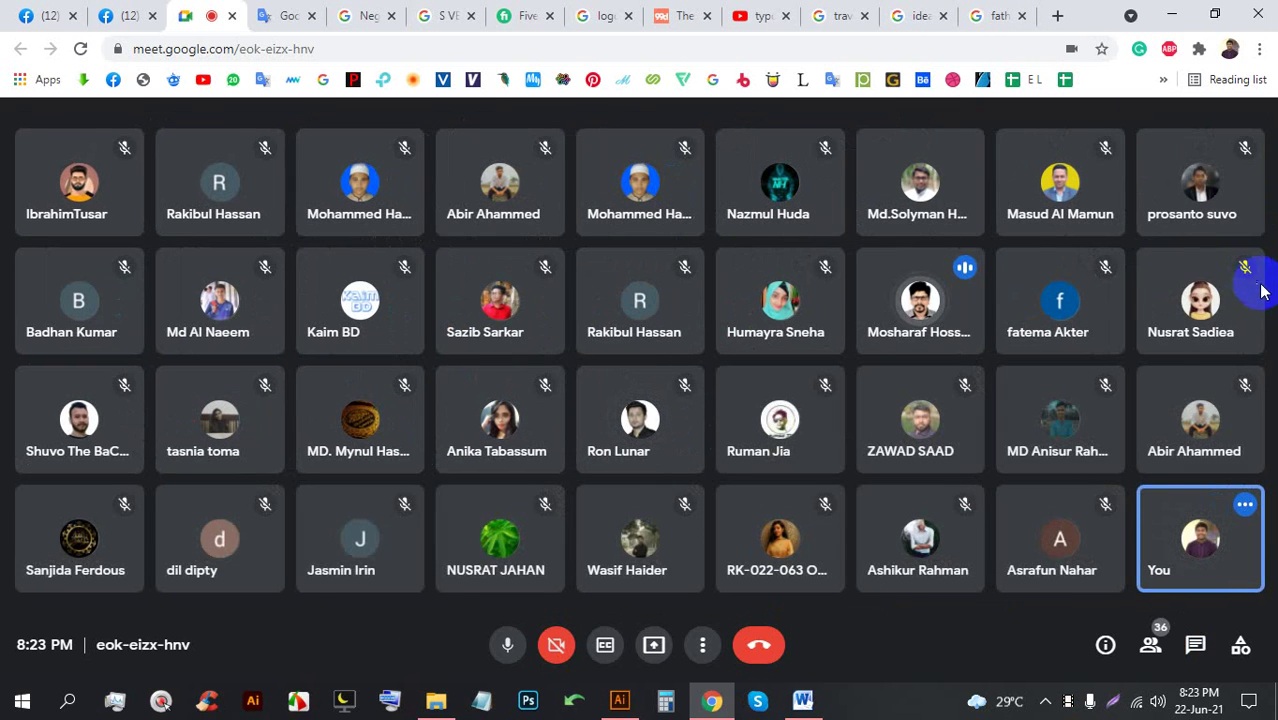